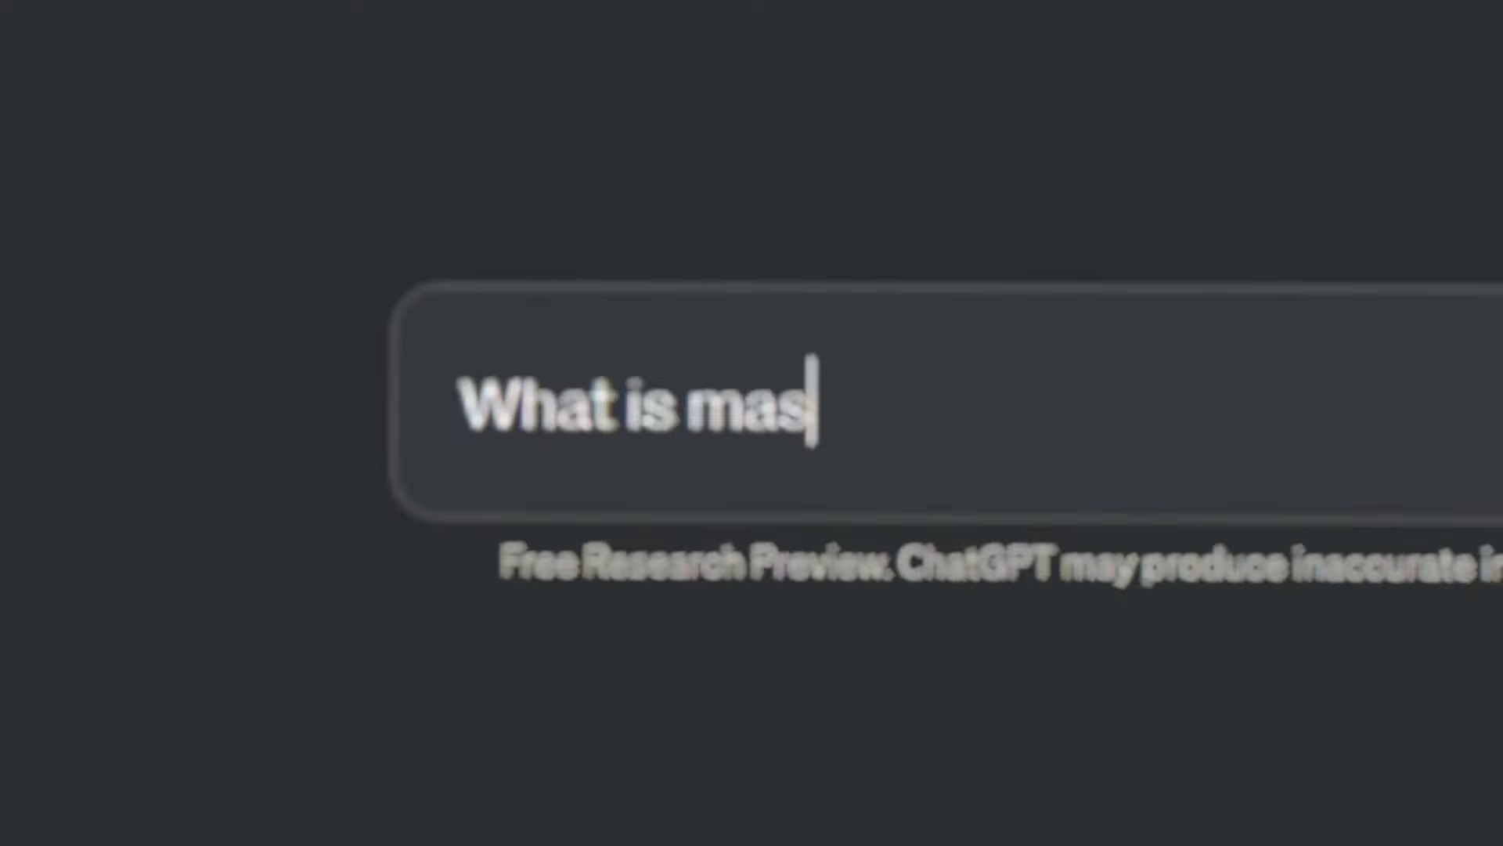
Step: Ask ChatGPT "What is masking in Video Editing"
text(king in Video Editing)
key(Return)
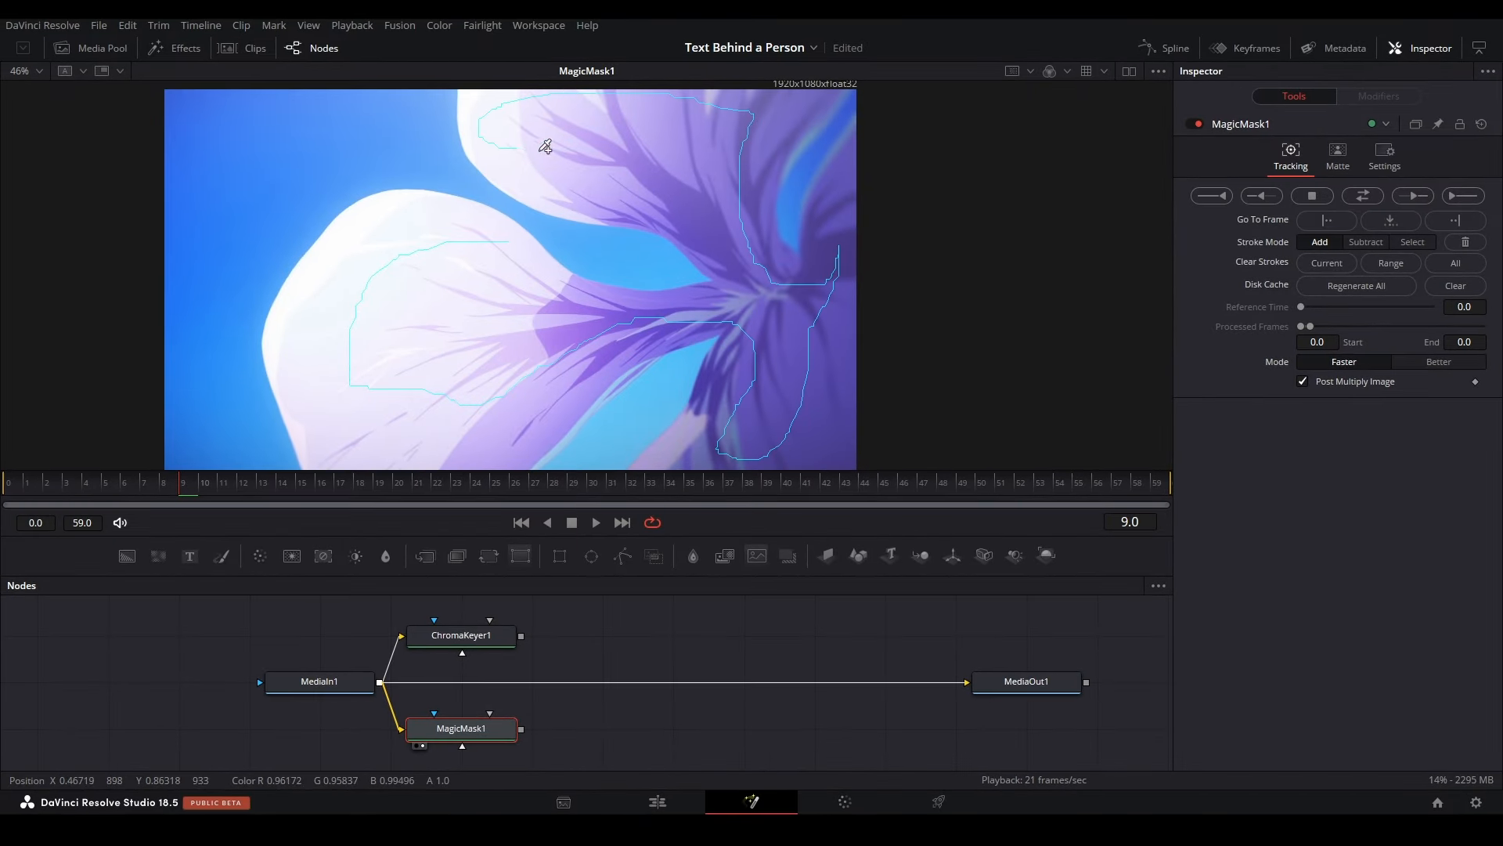
Step: Draw a Magic Mask stroke across the large white petal in DaVinci Resolve
drag(596, 315, 386, 340)
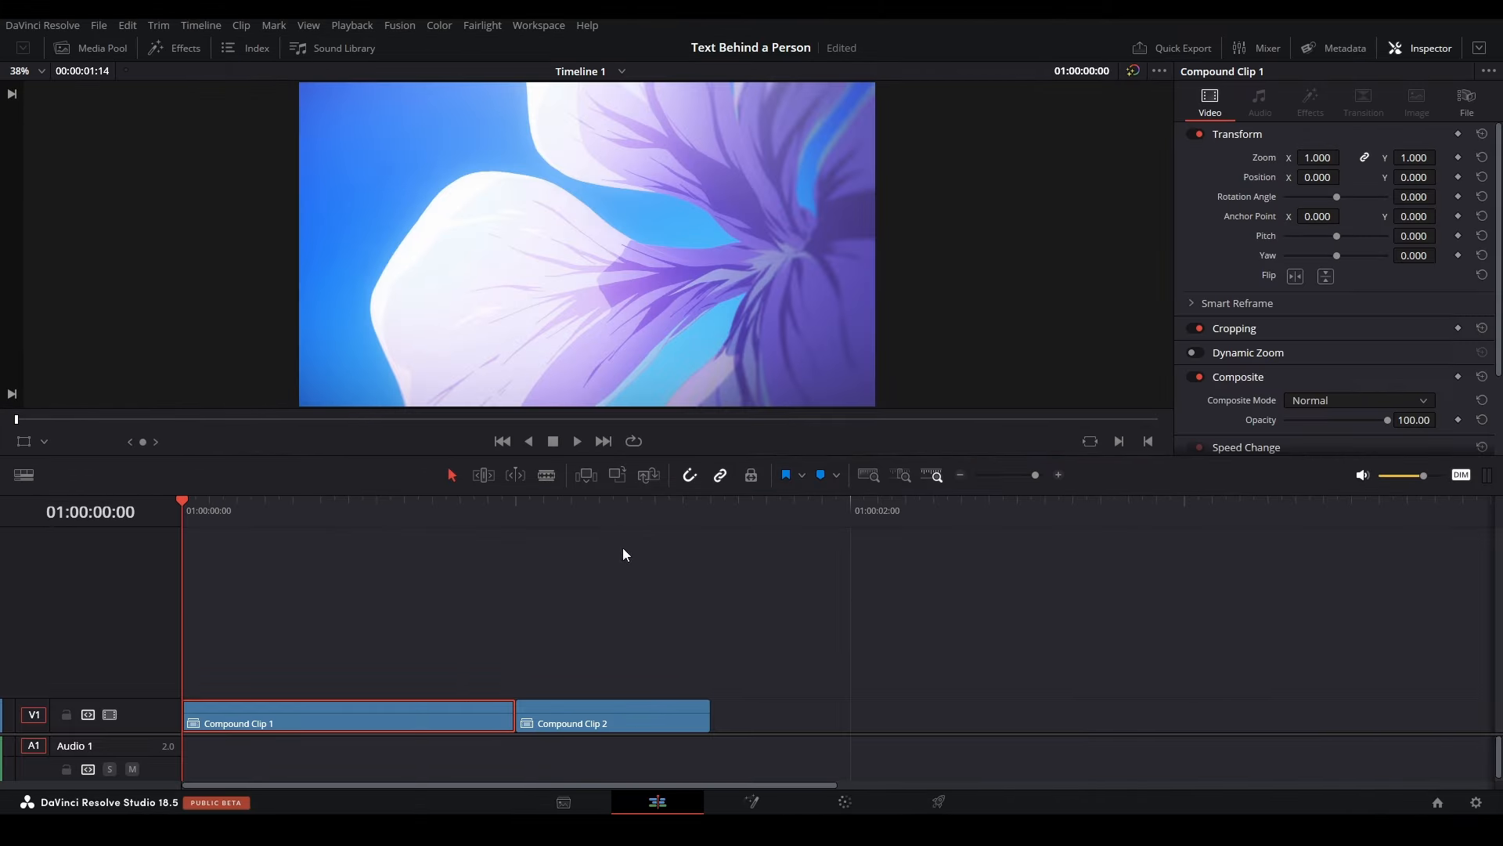
Step: Open Compound Clip 1 from the timeline in Fusion and show only a single viewer
right_click(424, 717)
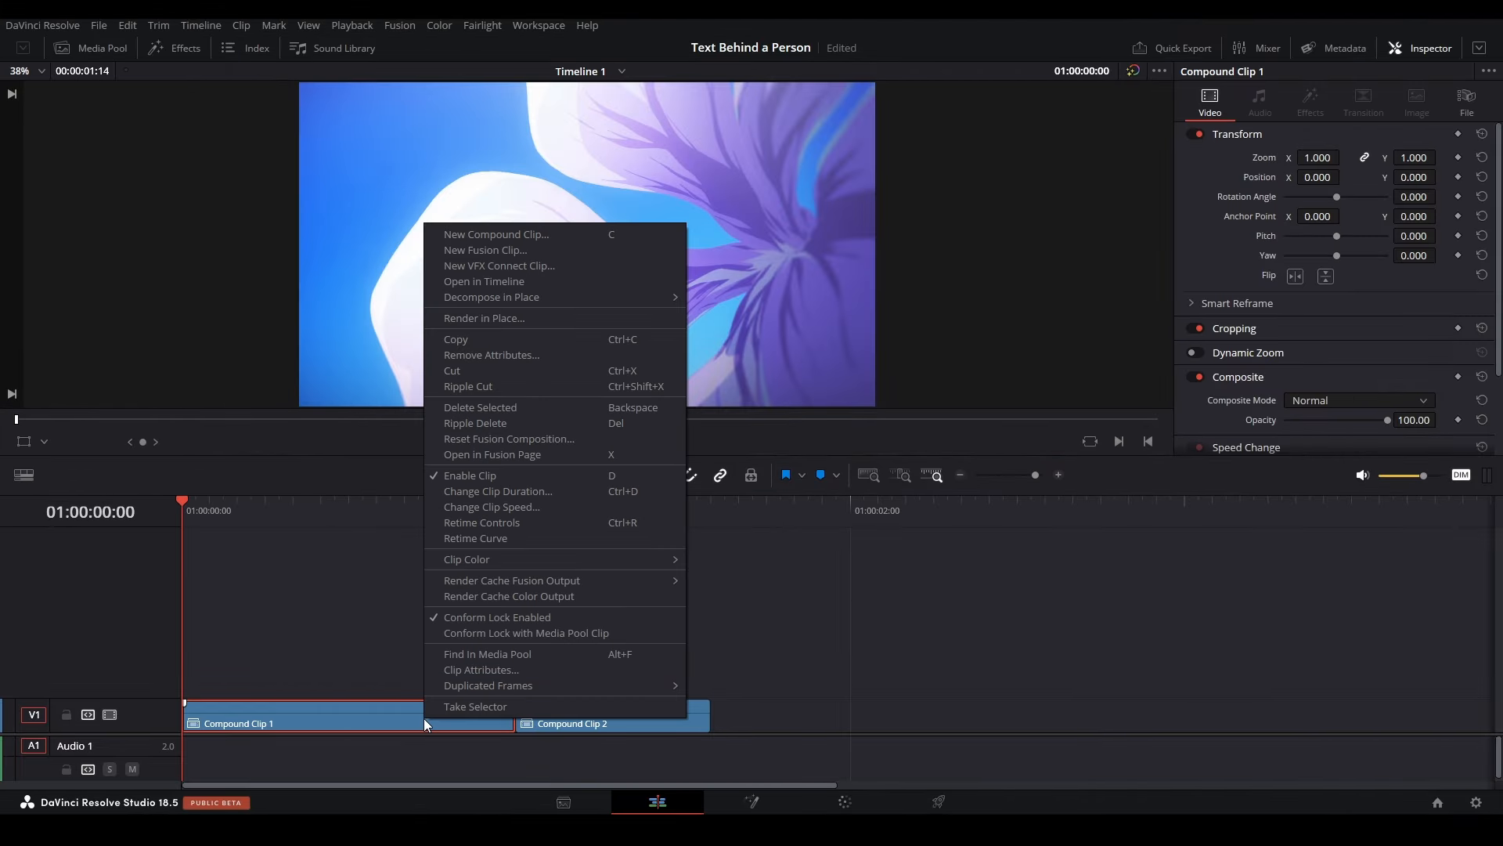
click(336, 575)
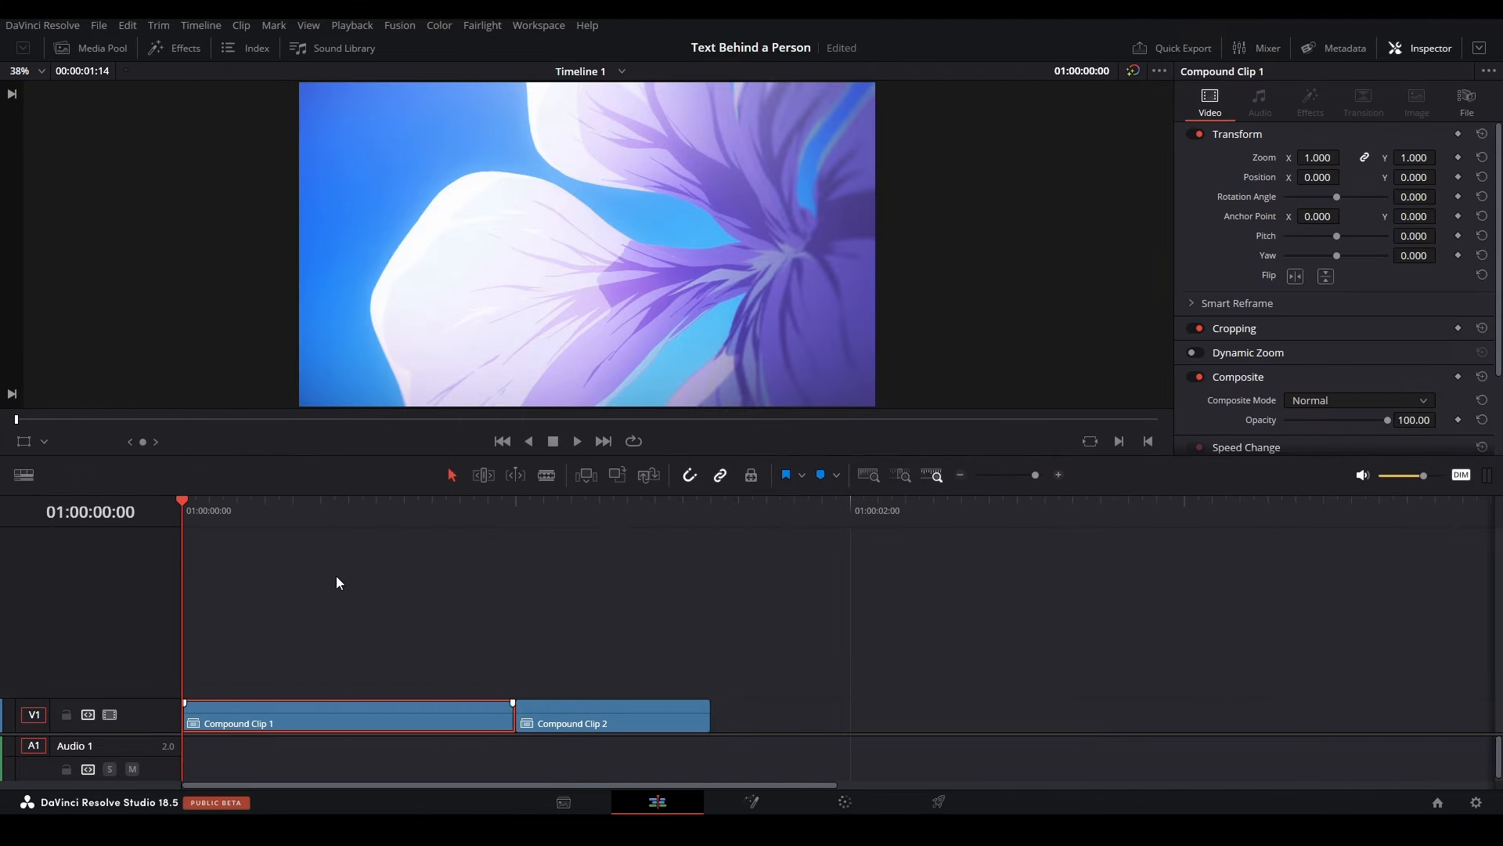
click(342, 710)
click(742, 811)
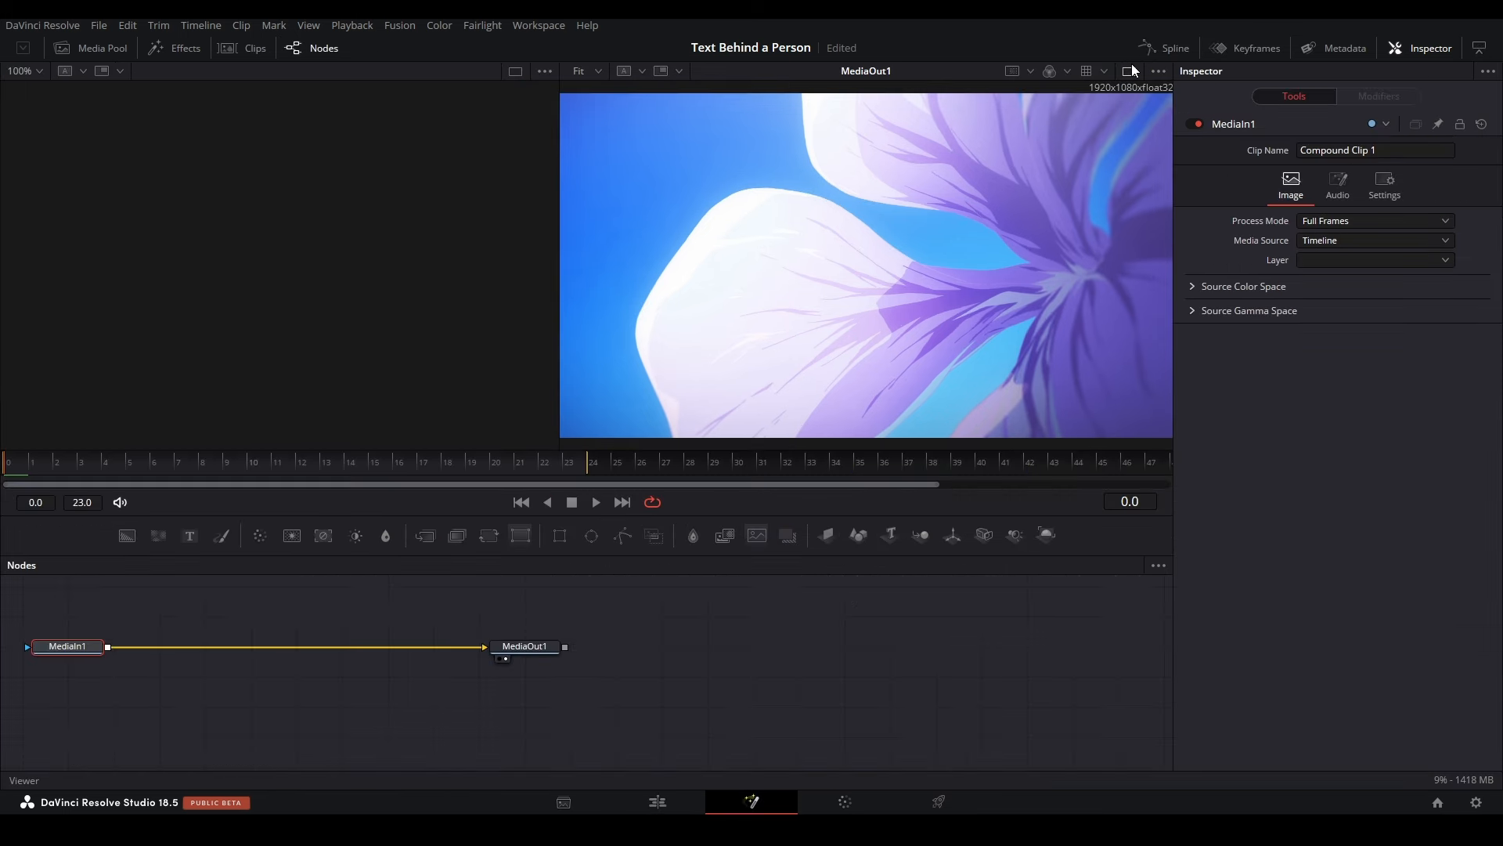
click(1129, 71)
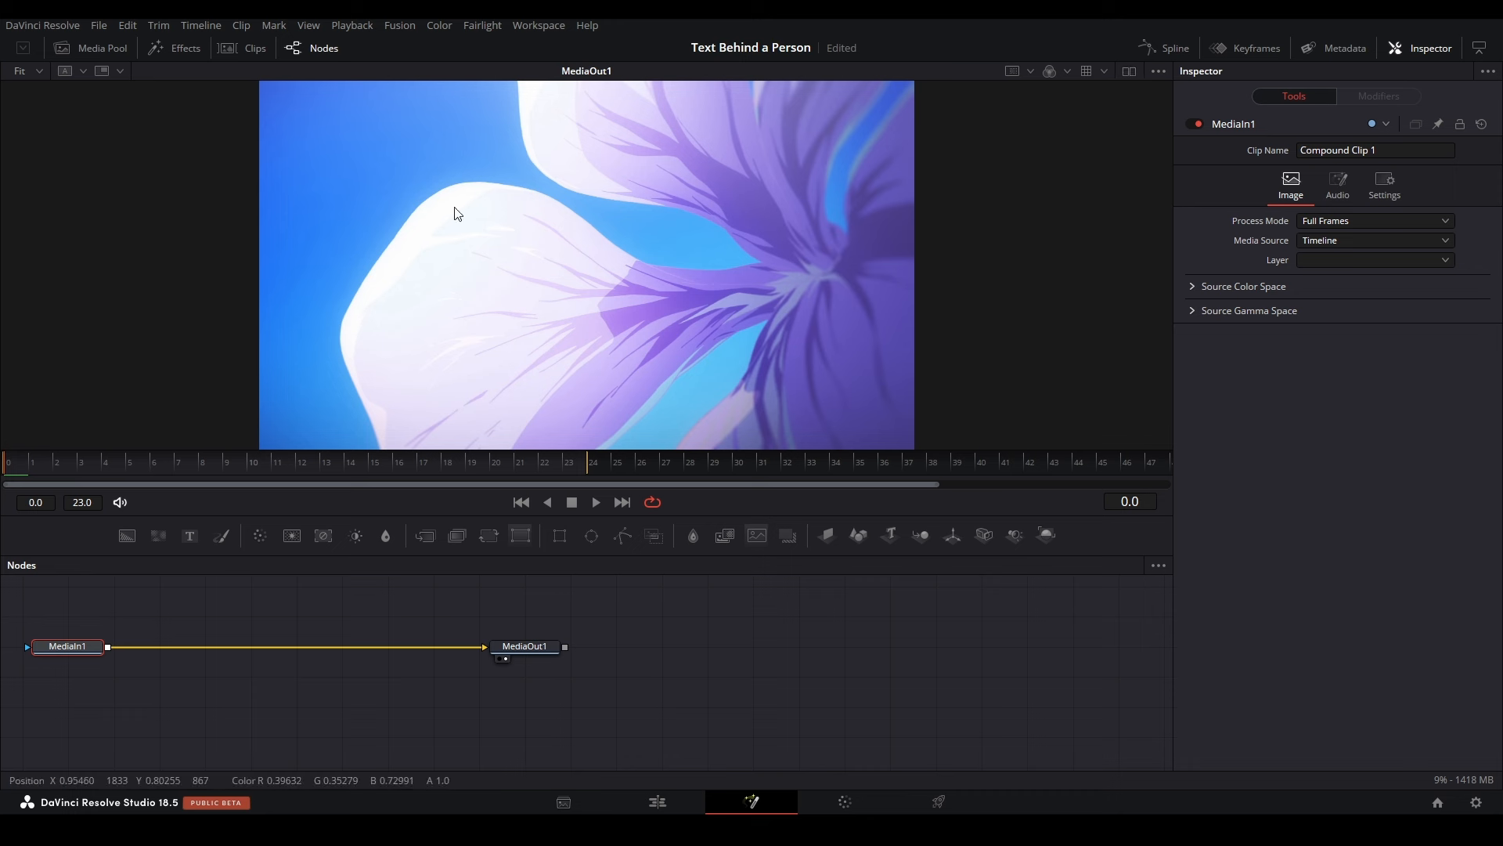
Step: Add a Polygon mask node beside MediaIn1 in the node graph
drag(282, 640, 551, 665)
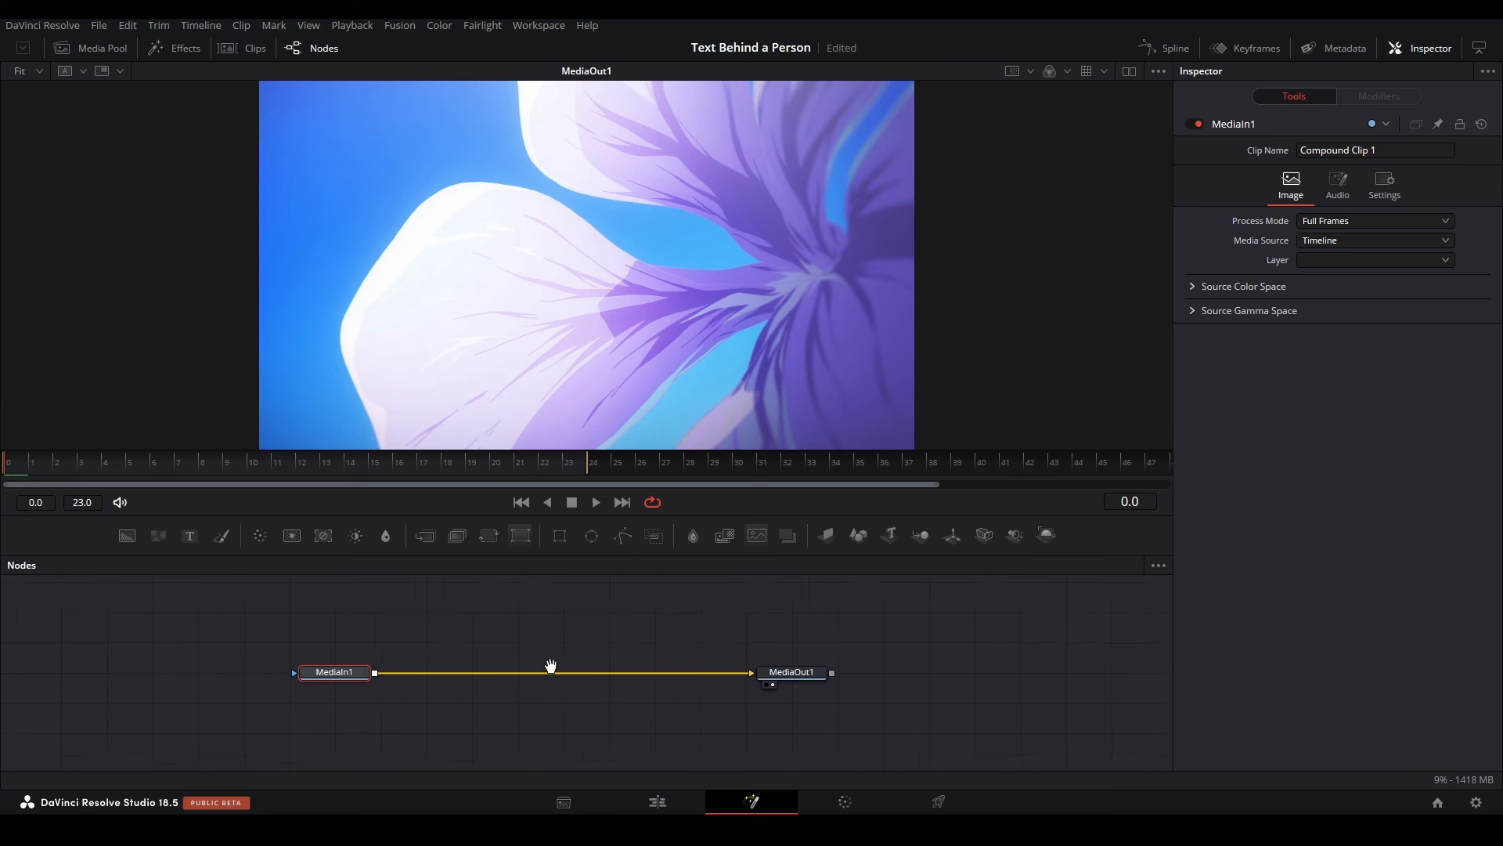
scroll(463, 681, up, 2)
drag(621, 611, 551, 662)
click(550, 662)
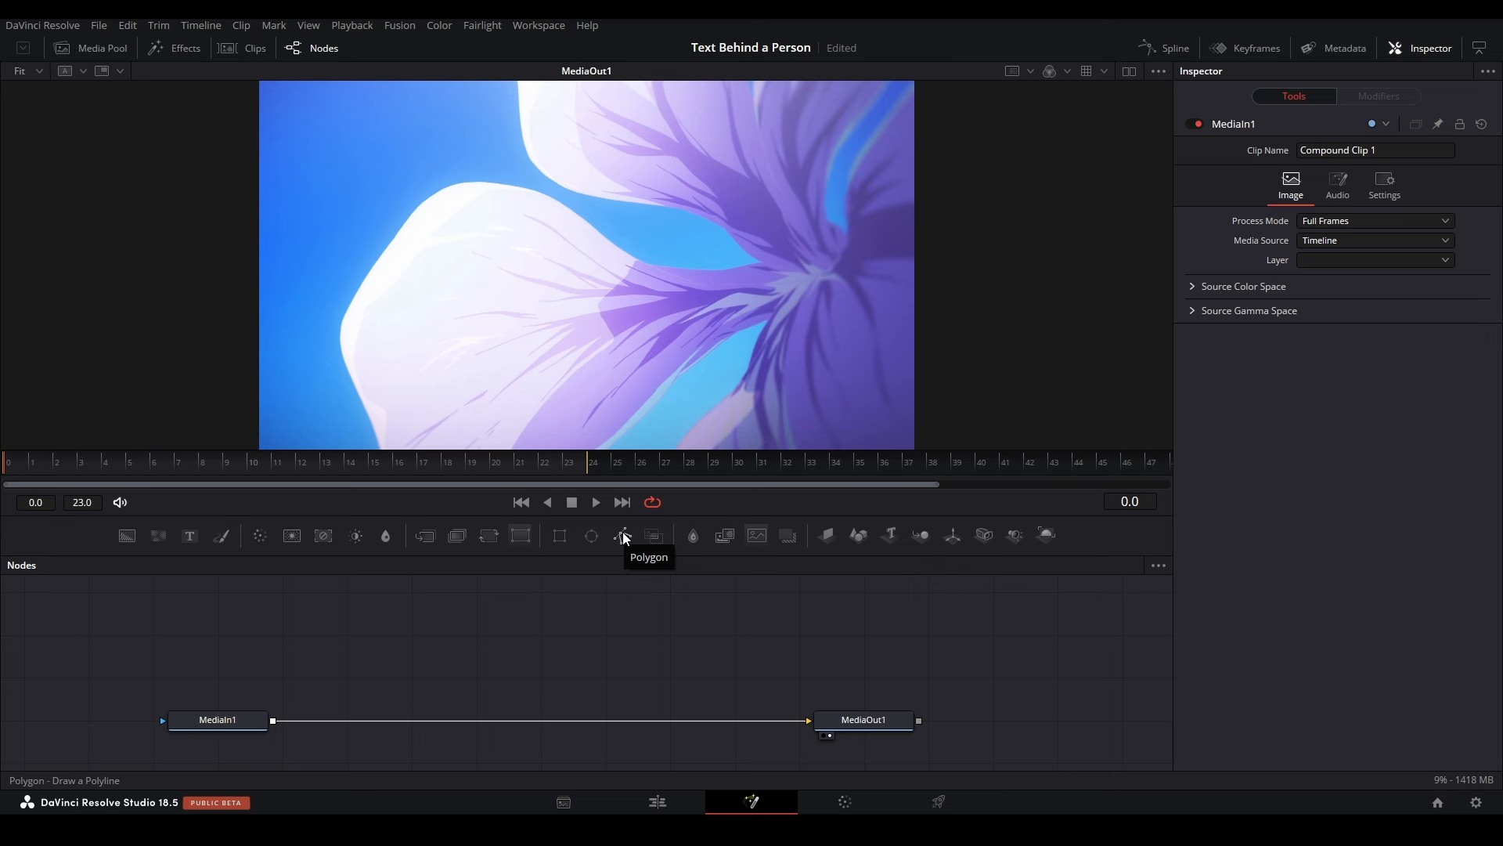
drag(625, 537, 165, 729)
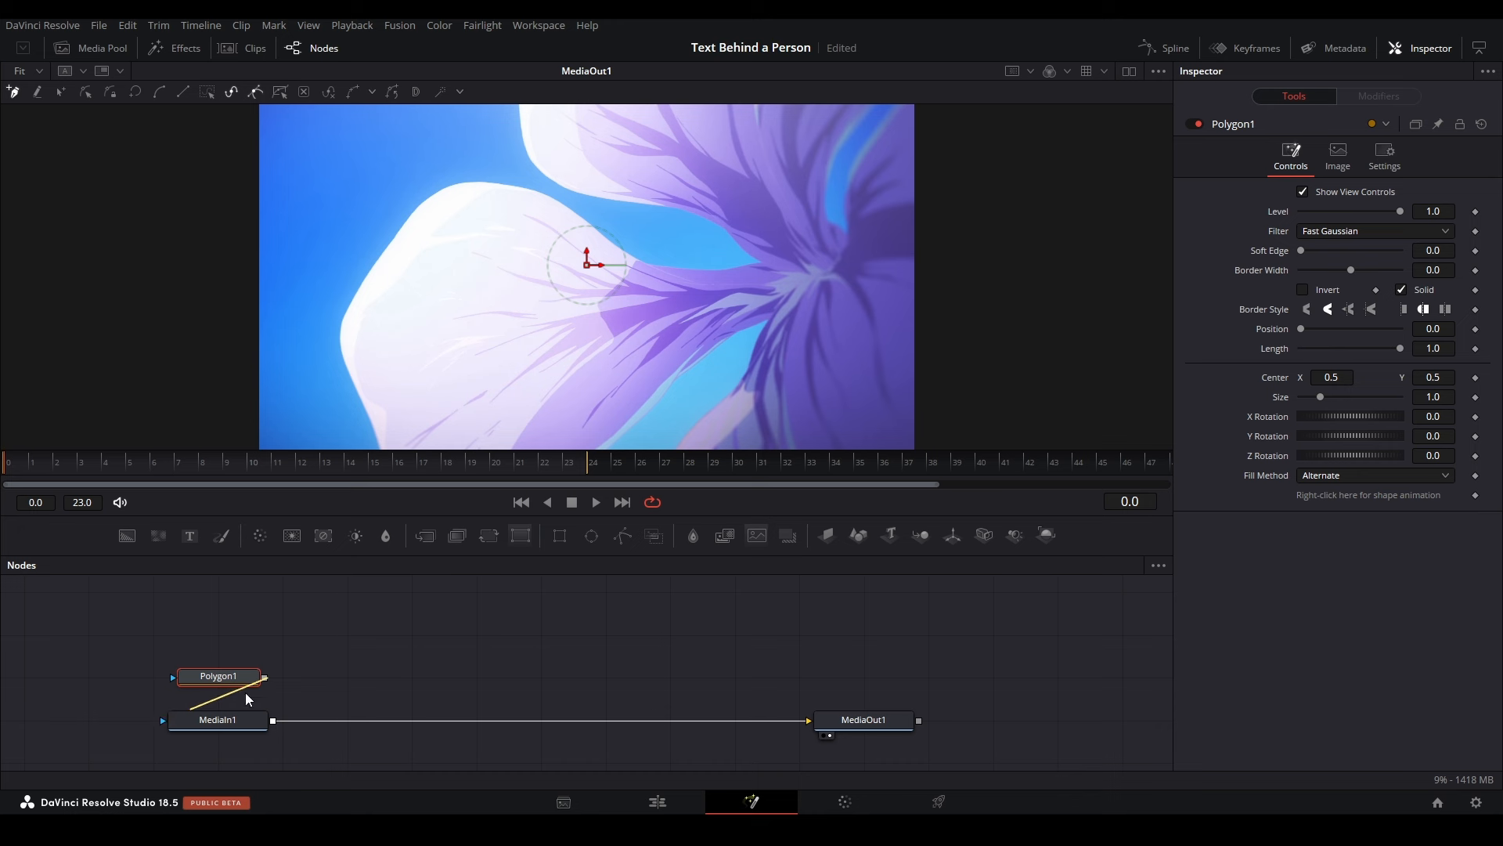
Step: Connect the Polygon1 output to MediaIn1 as its mask and invert the polygon
drag(255, 649, 391, 670)
scroll(387, 638, up, 3)
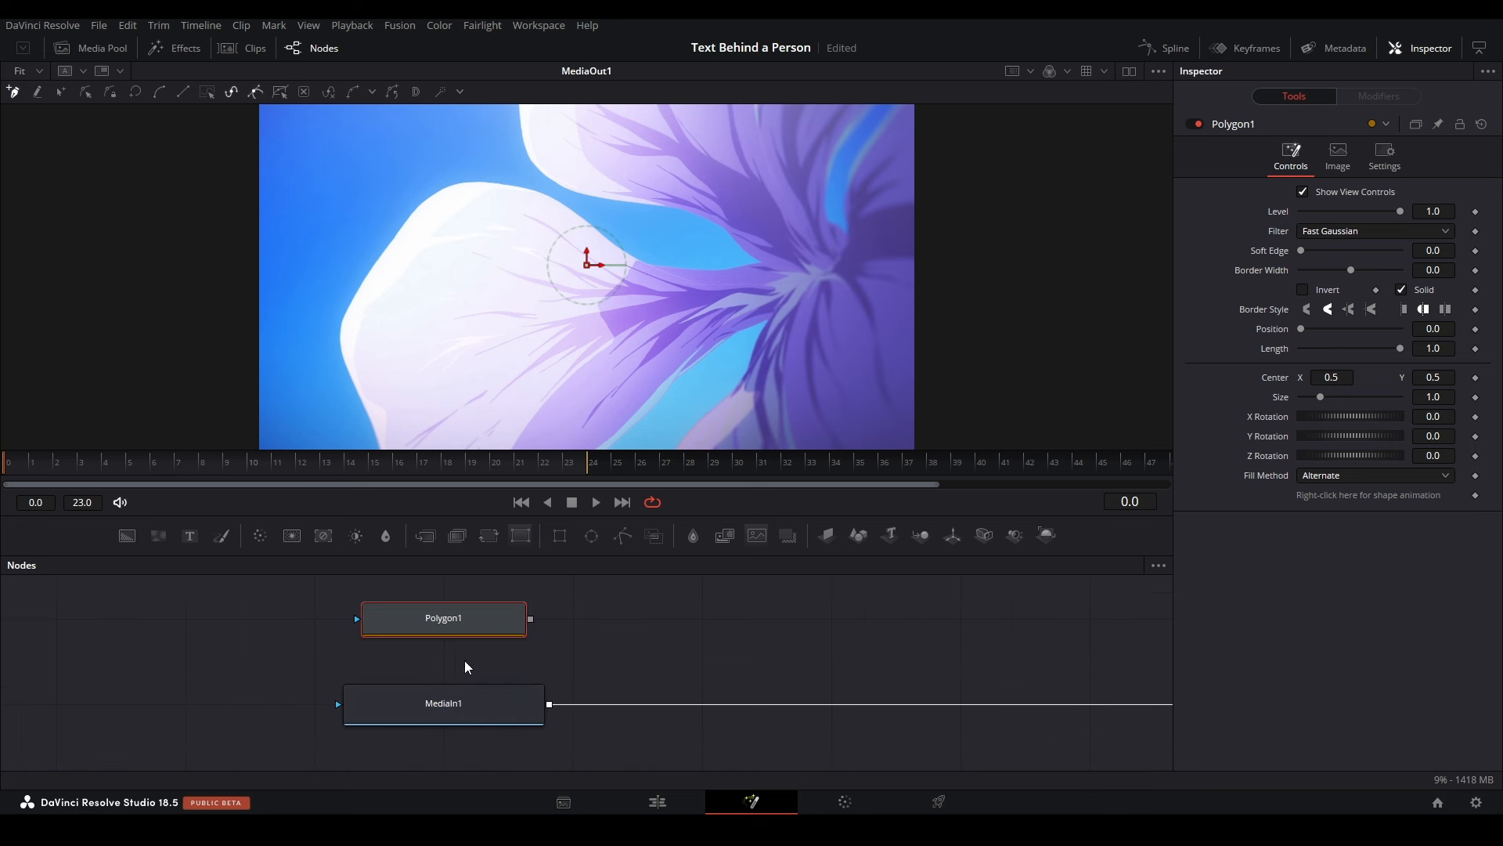
drag(530, 617, 436, 708)
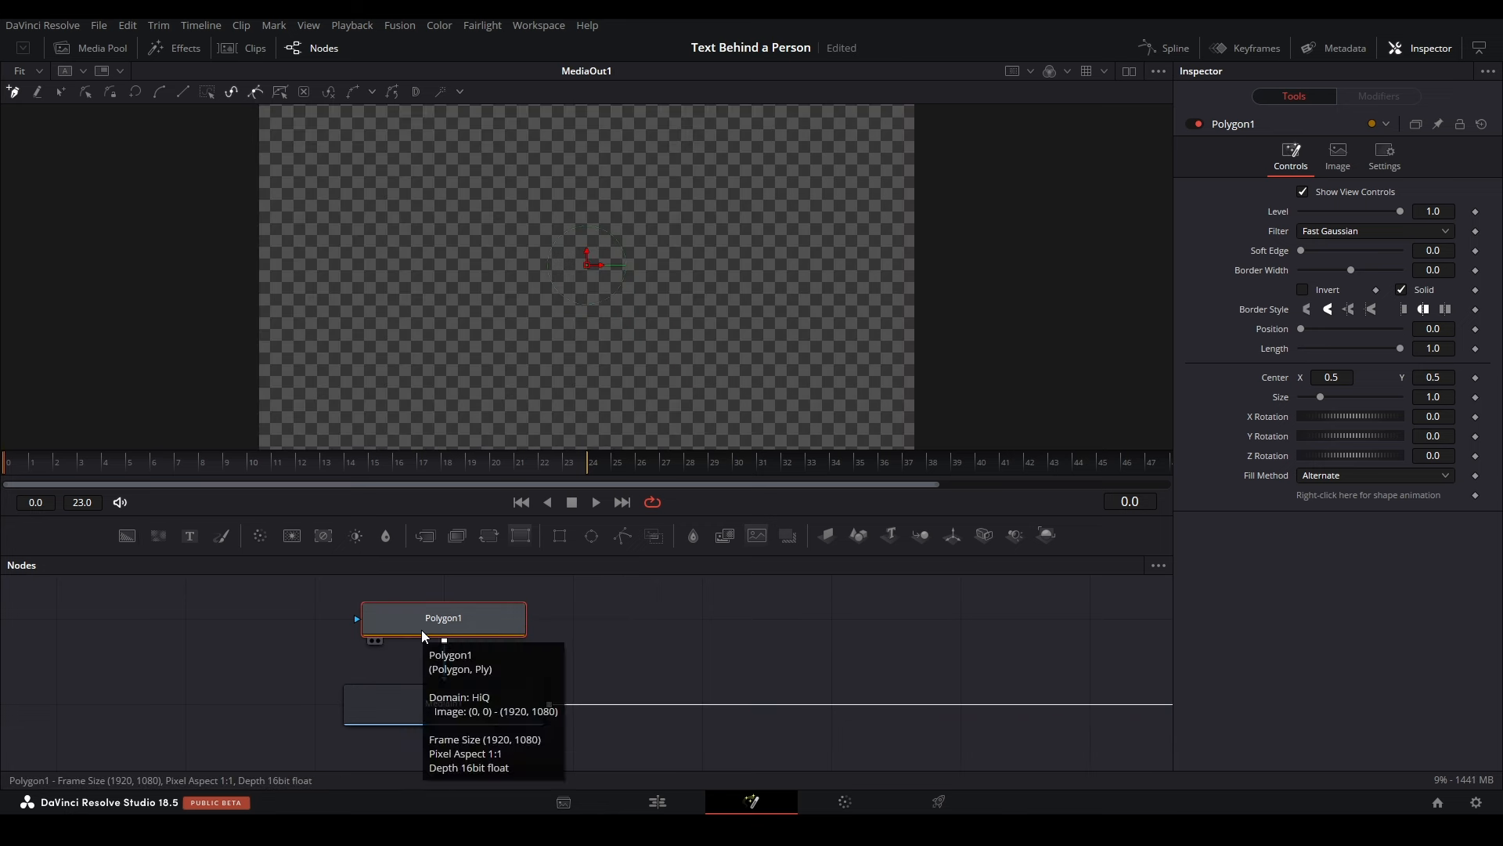
click(1303, 290)
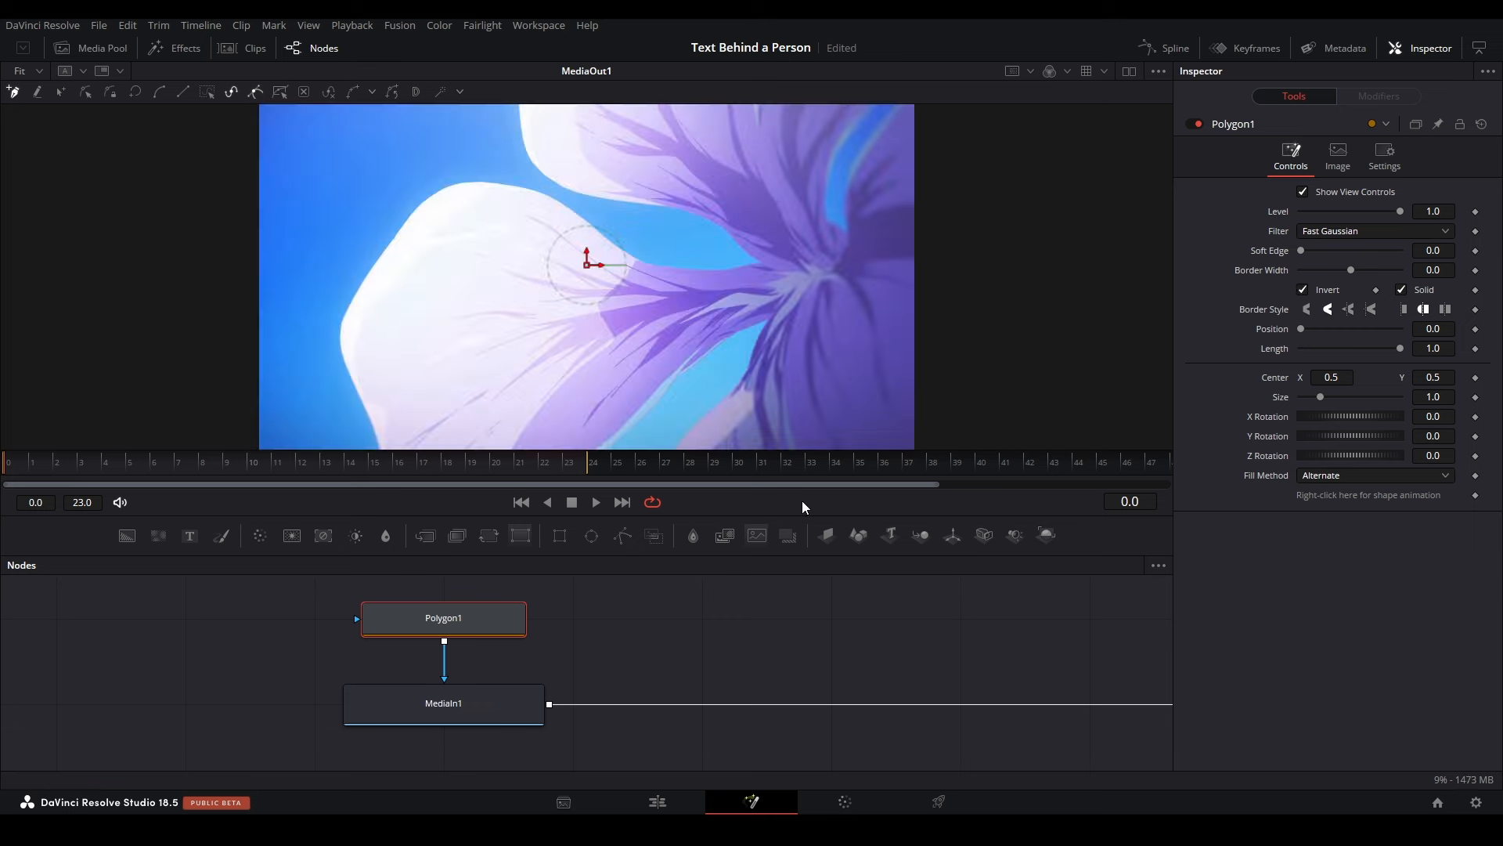
Step: Enlarge the viewer and place the polygon's first point where the upper petal's left edge meets the top of the frame
drag(819, 512, 819, 566)
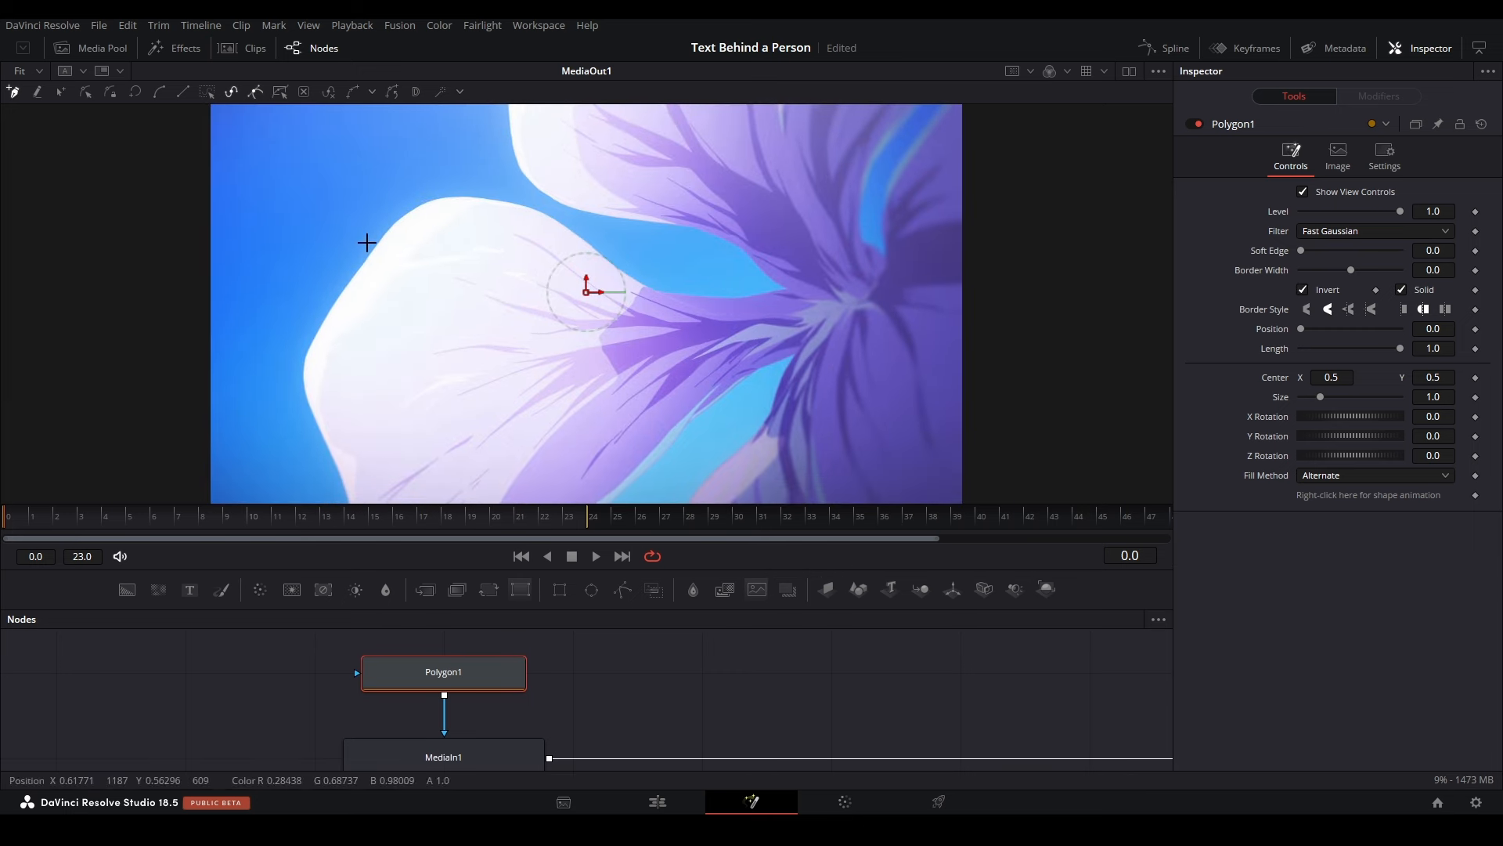
drag(548, 286, 875, 262)
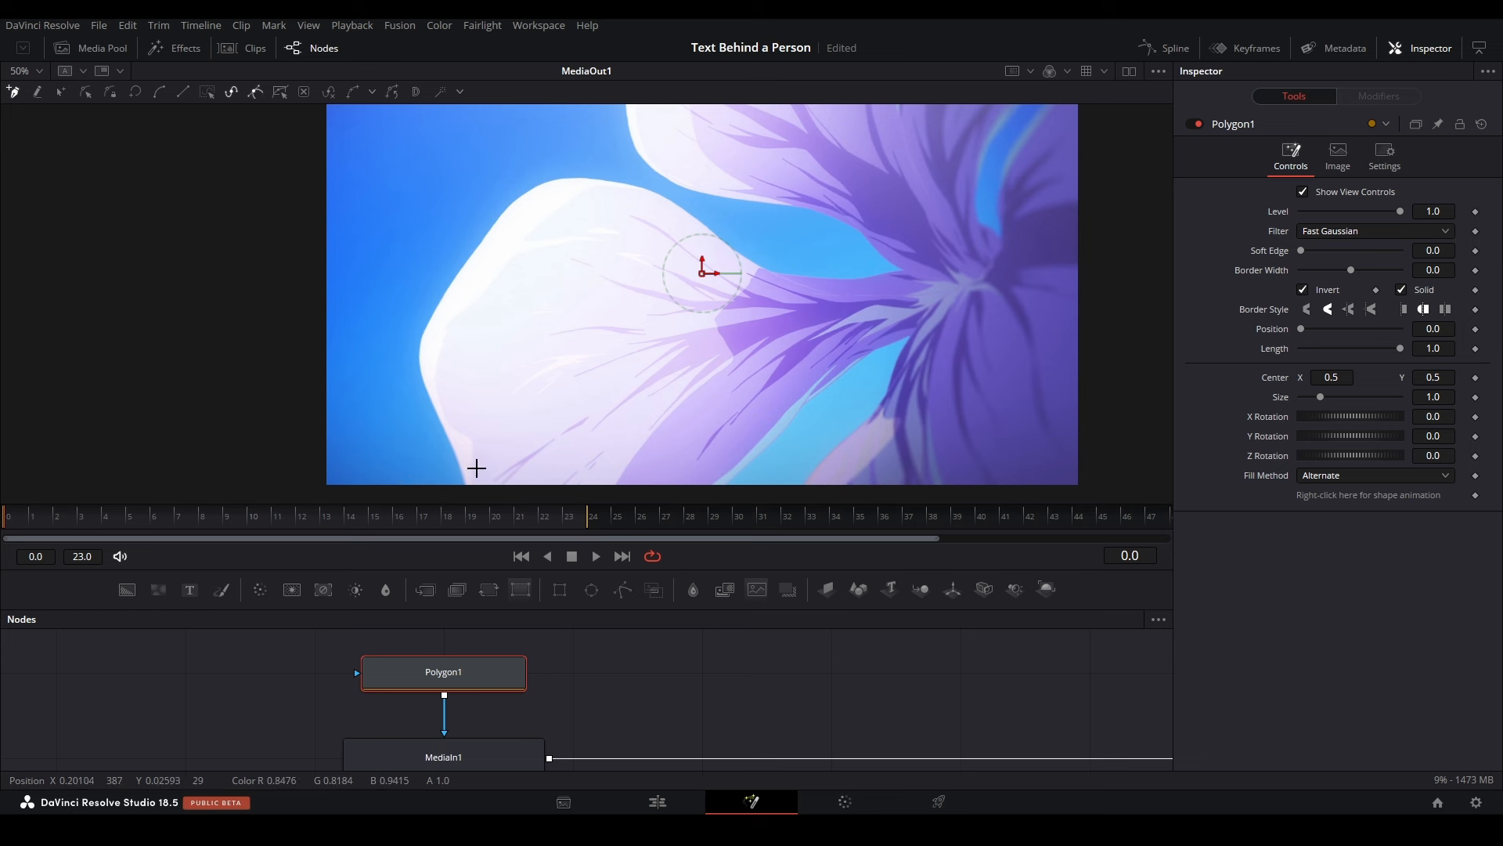
drag(471, 414, 447, 467)
scroll(622, 263, up, 2)
scroll(622, 263, up, 5)
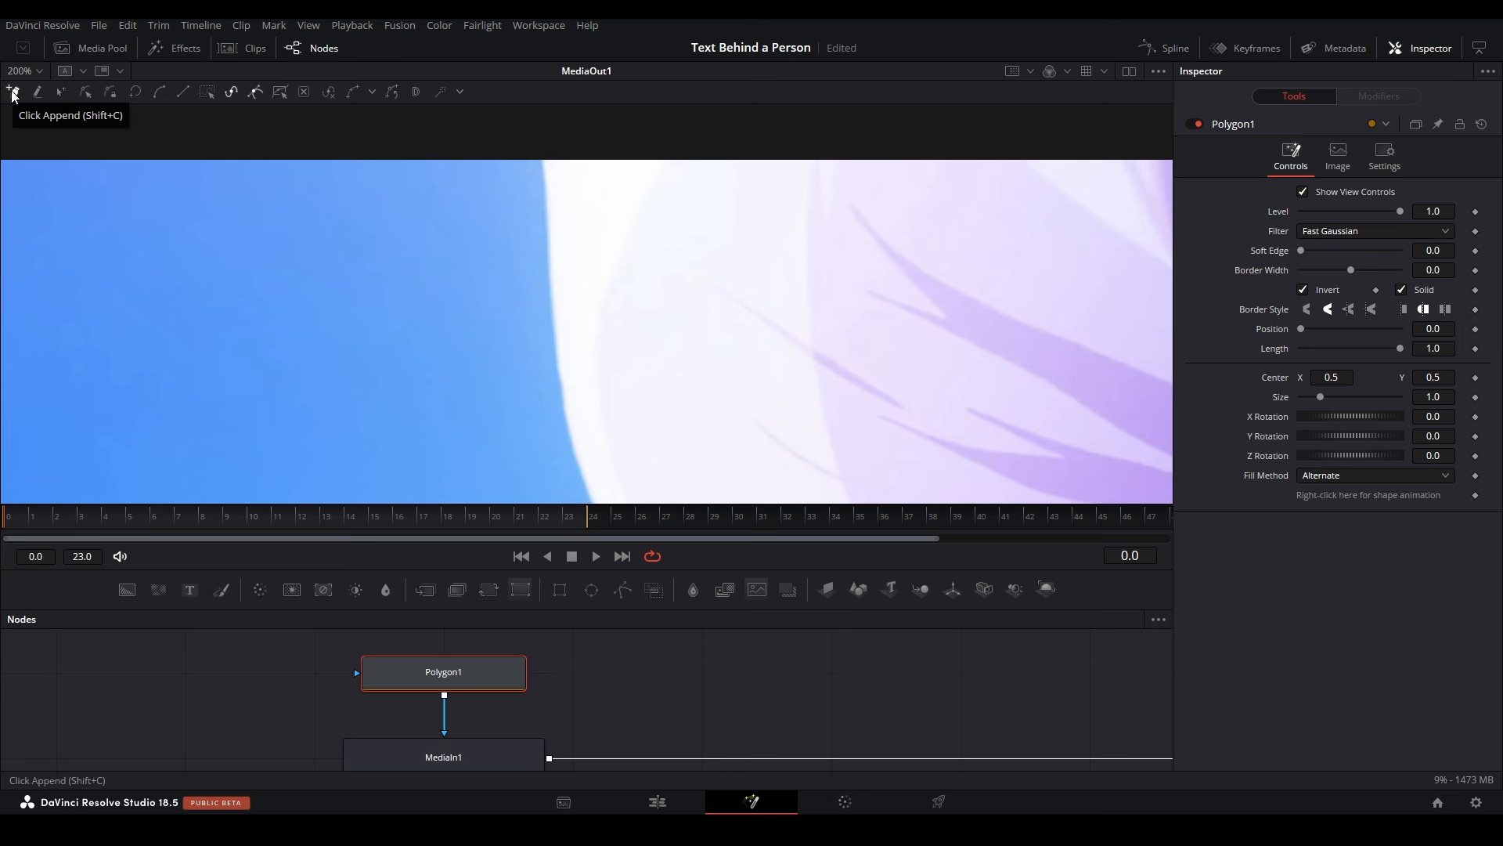
click(542, 161)
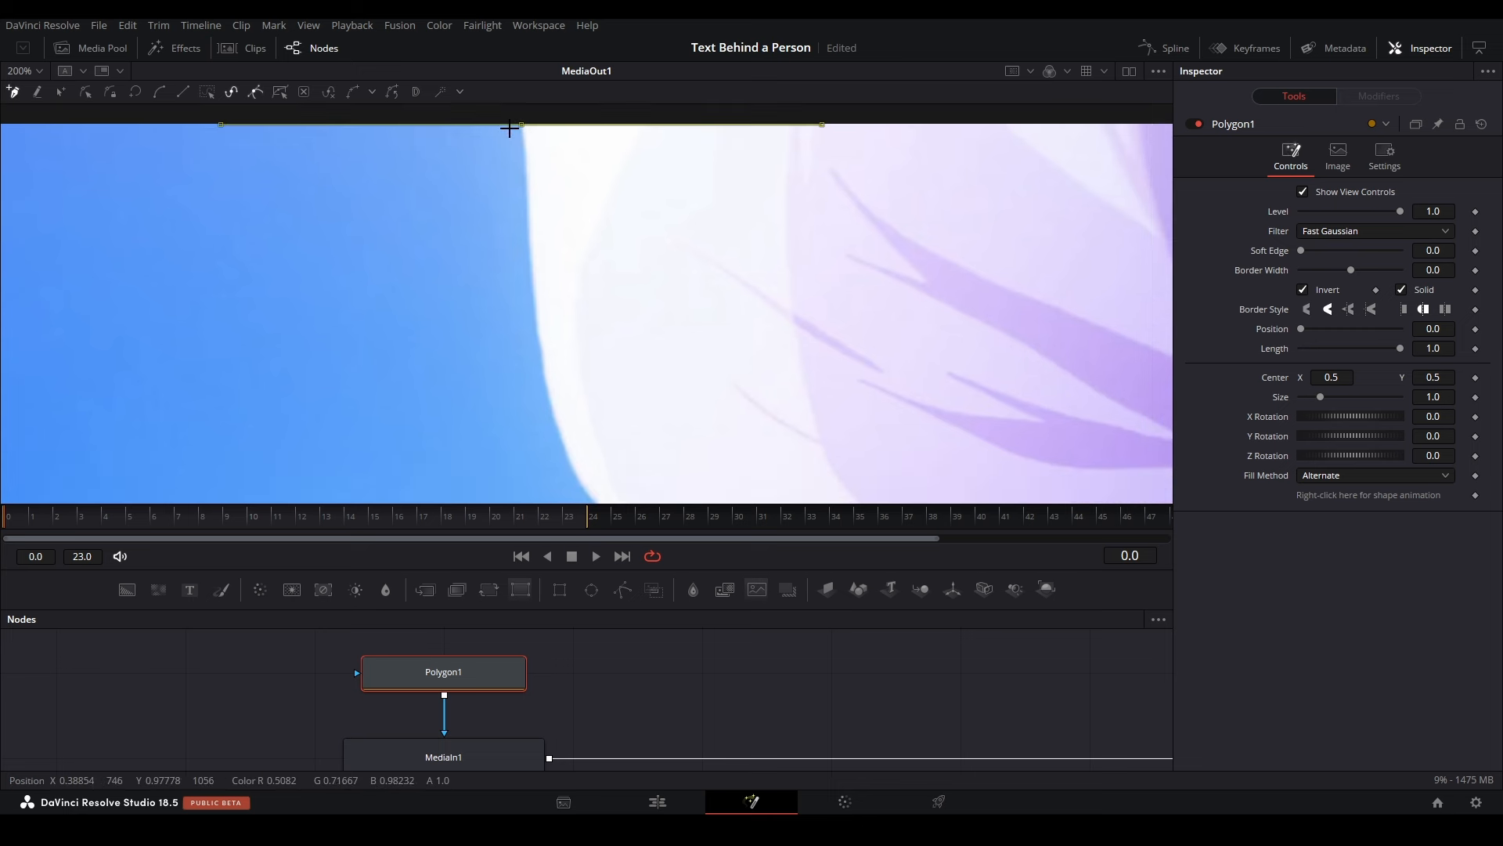
Step: Add a second polygon point on the upper petal's left edge, where the outline starts curving inward
scroll(529, 178, down, 2)
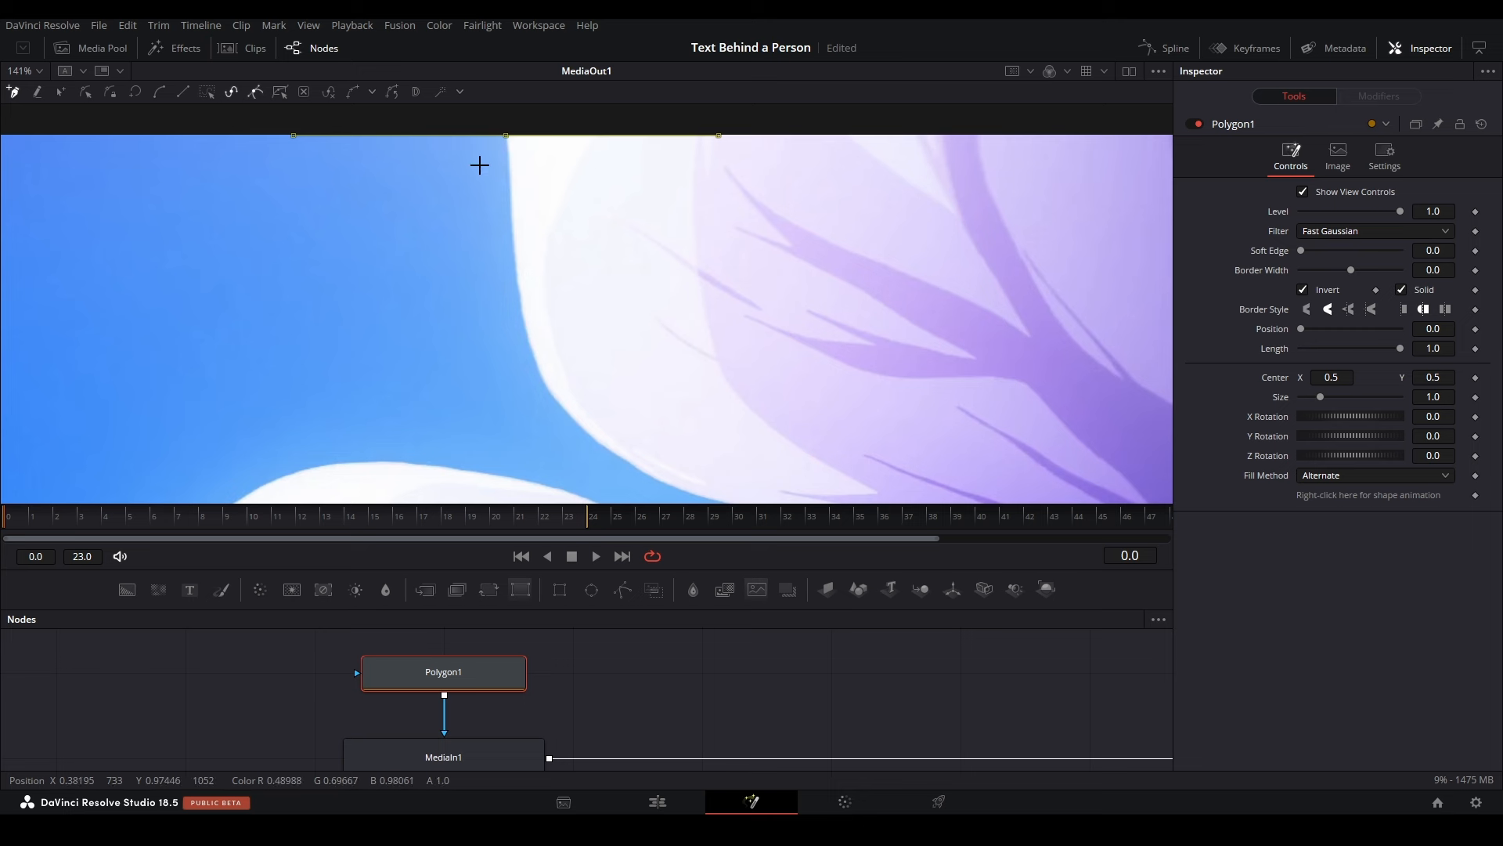
drag(548, 390, 512, 305)
drag(474, 135, 482, 196)
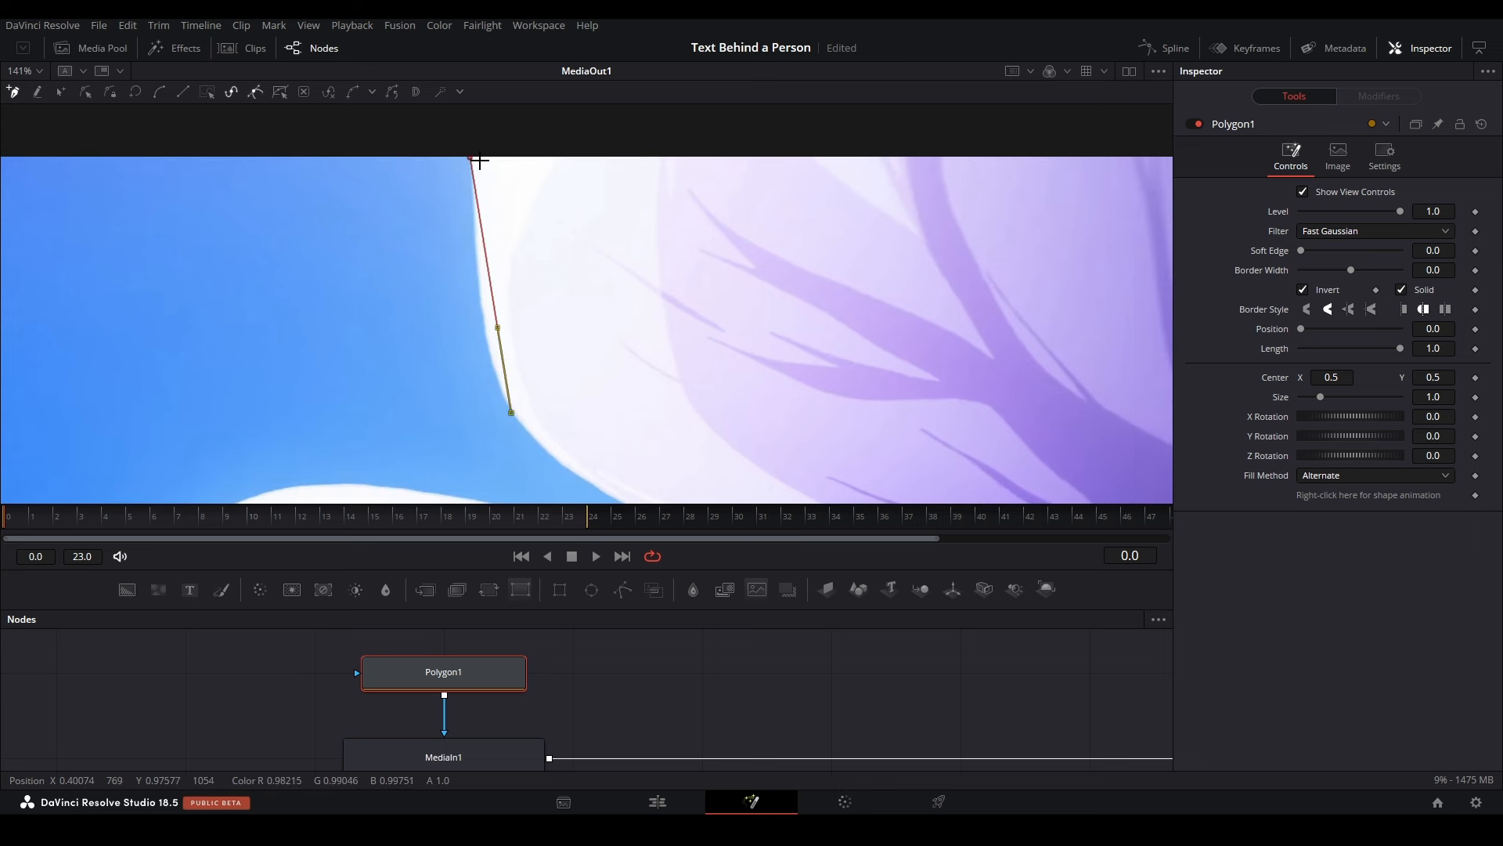
drag(545, 444, 457, 337)
drag(391, 219, 411, 295)
drag(648, 321, 606, 278)
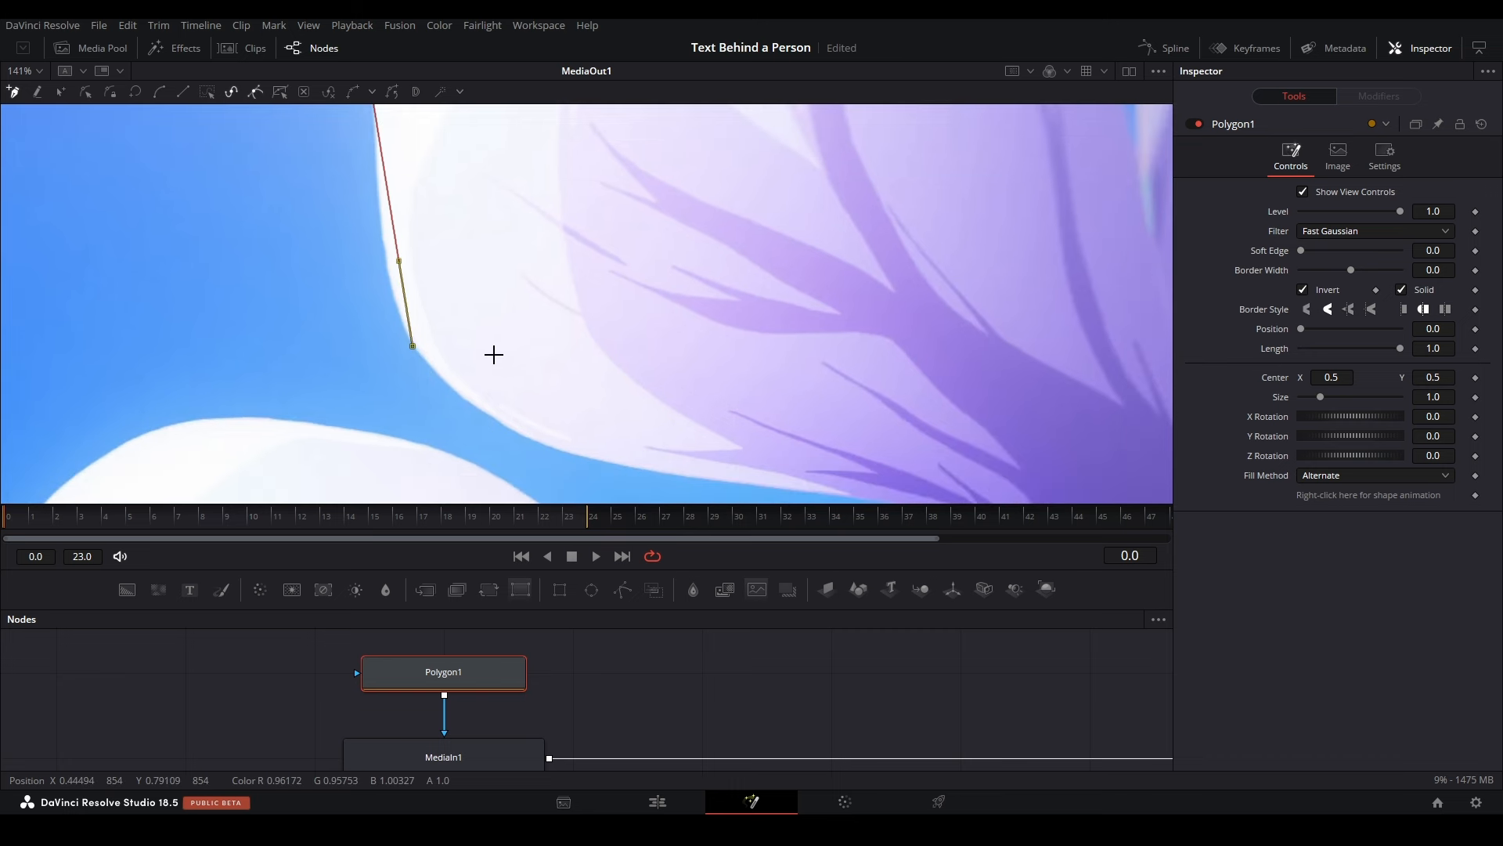
Step: Add two polygon points along the underside of the upper petal, above the blue gap between the petals
drag(493, 352, 367, 235)
scroll(485, 290, down, 1)
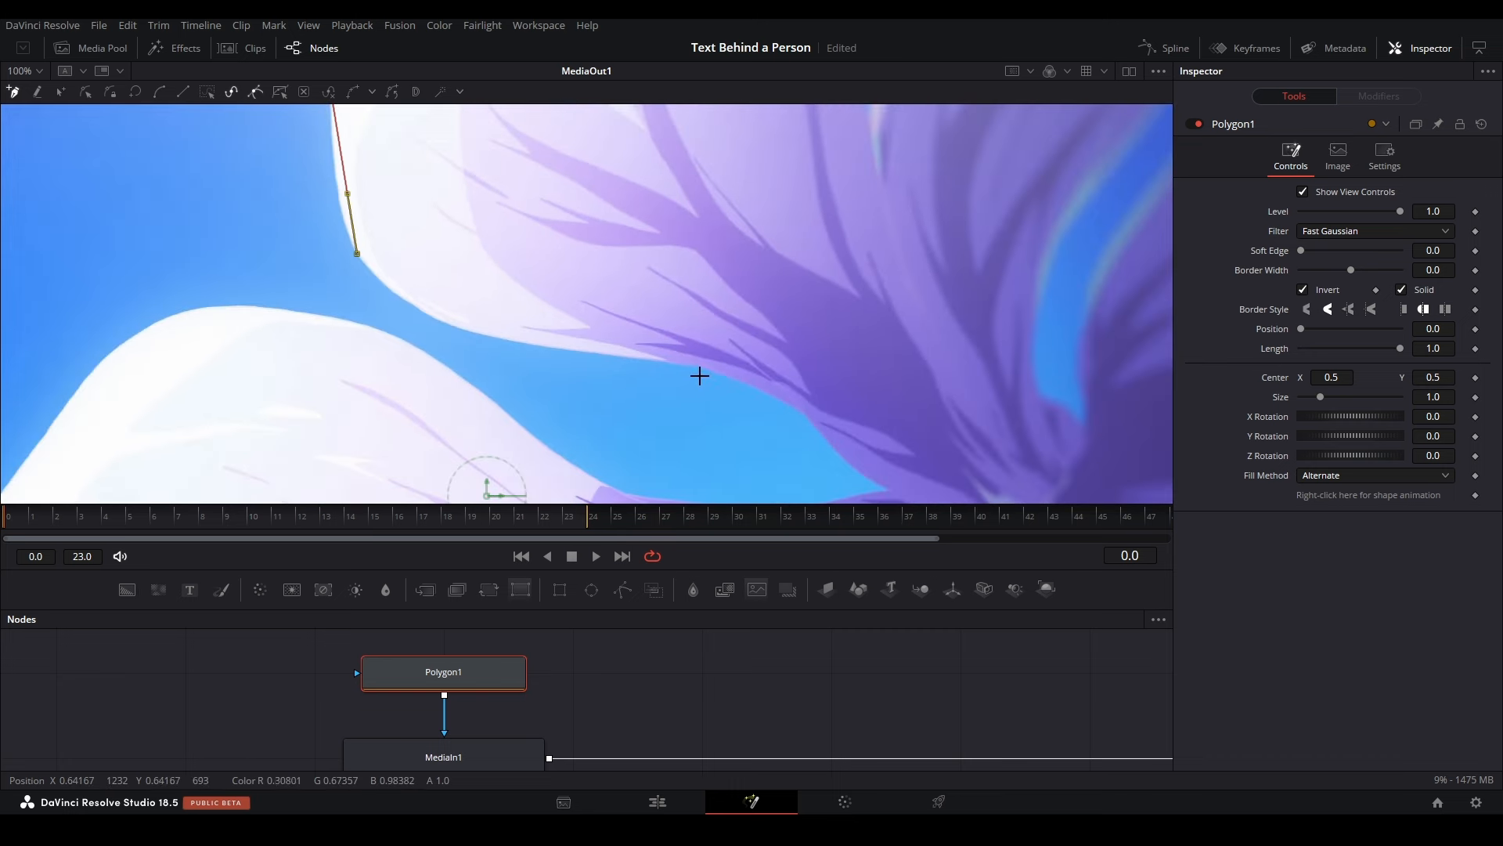
click(699, 367)
drag(694, 362, 576, 149)
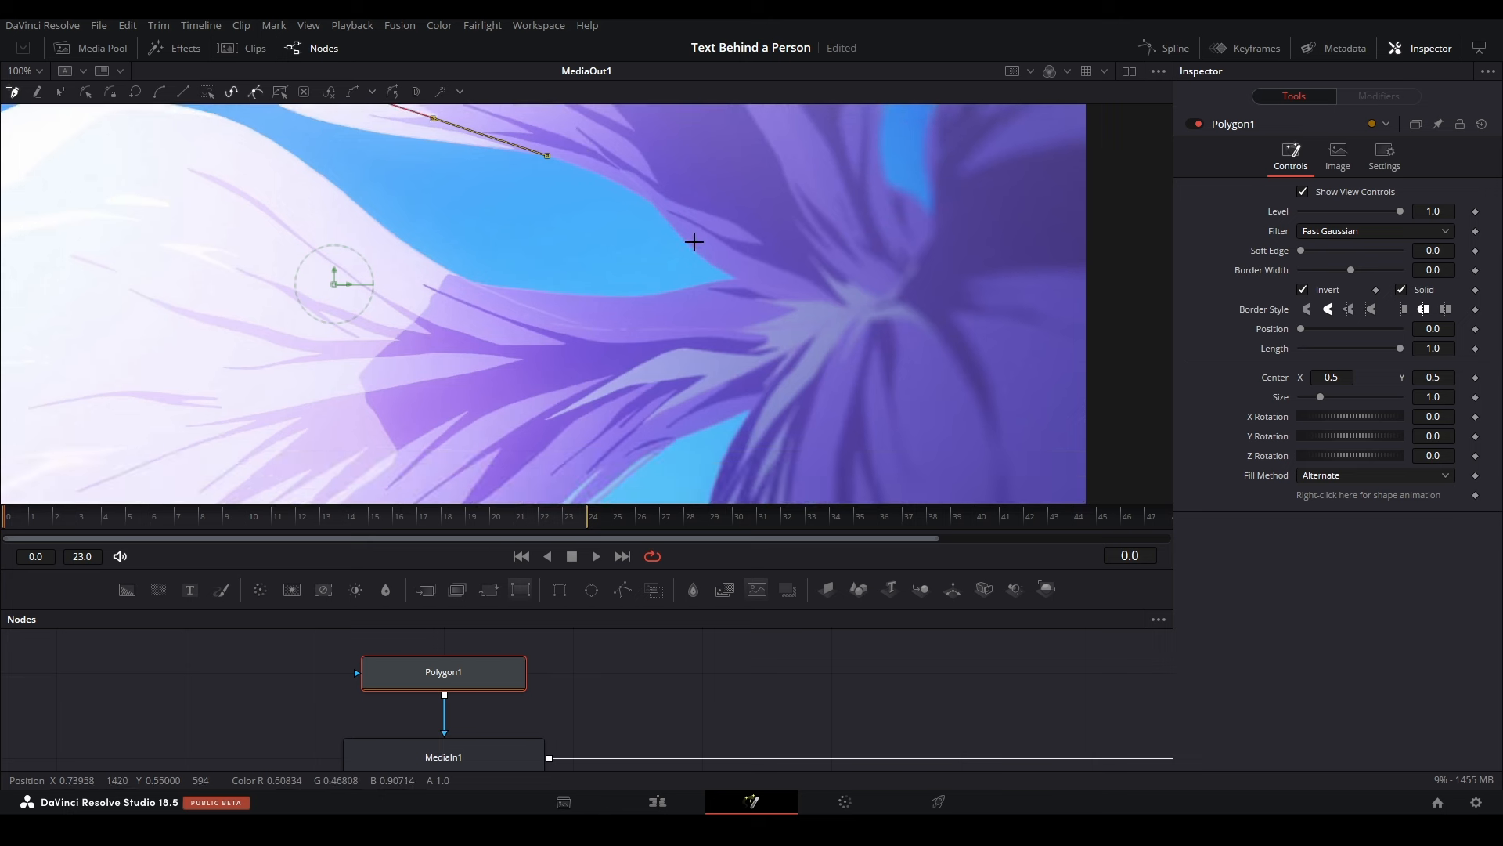
click(654, 203)
scroll(653, 204, up, 4)
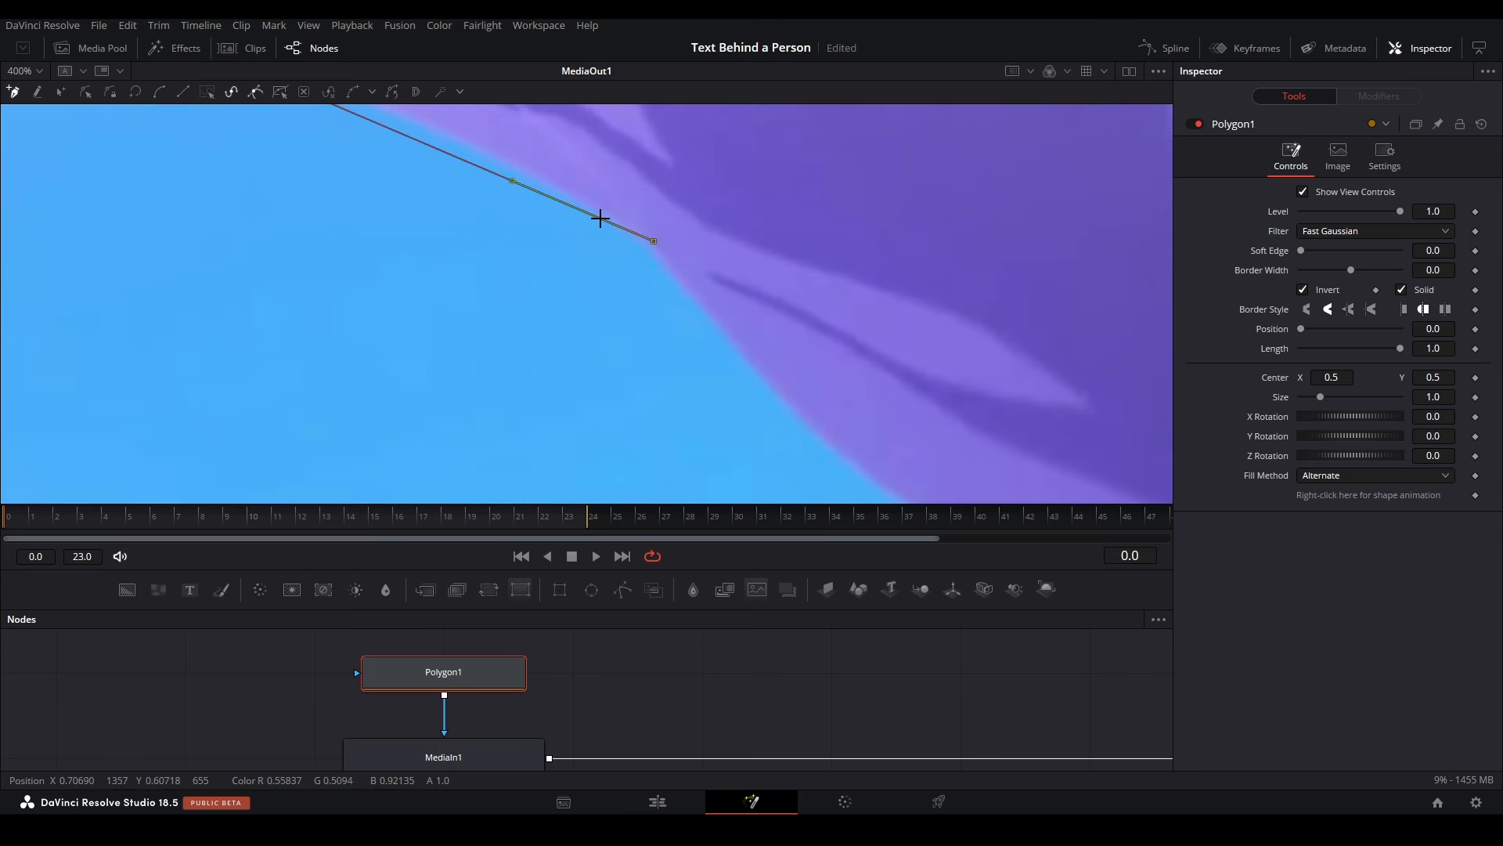
Step: Add a polygon point at the sharp inner tip of the blue gap, near the flower's center
drag(656, 244, 614, 171)
drag(833, 452, 615, 392)
drag(544, 279, 641, 410)
drag(636, 273, 544, 110)
drag(665, 231, 956, 345)
drag(840, 386, 707, 373)
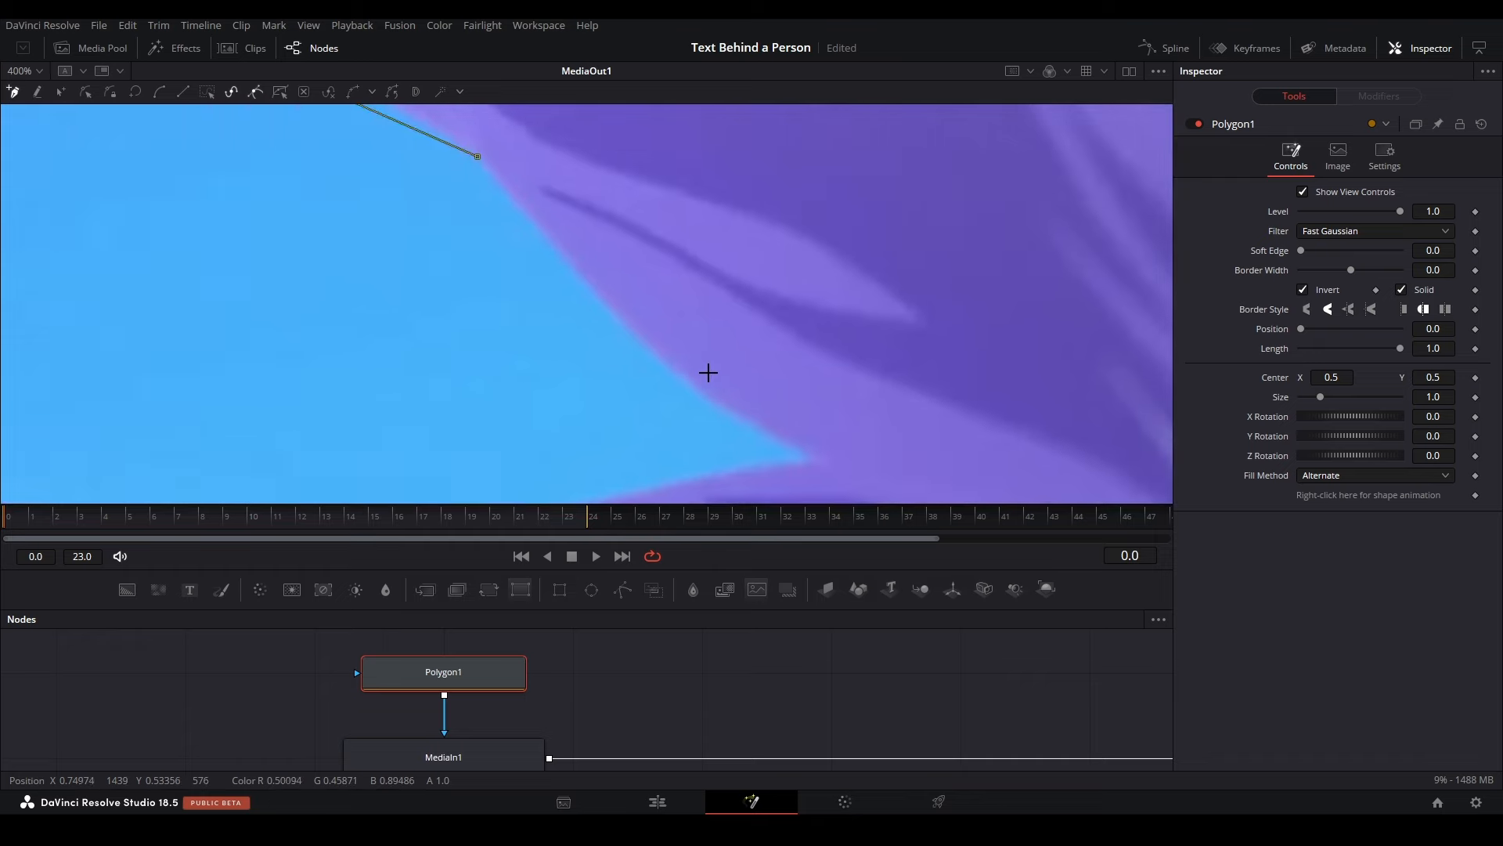
scroll(651, 298, up, 2)
scroll(658, 300, down, 1)
scroll(656, 300, up, 1)
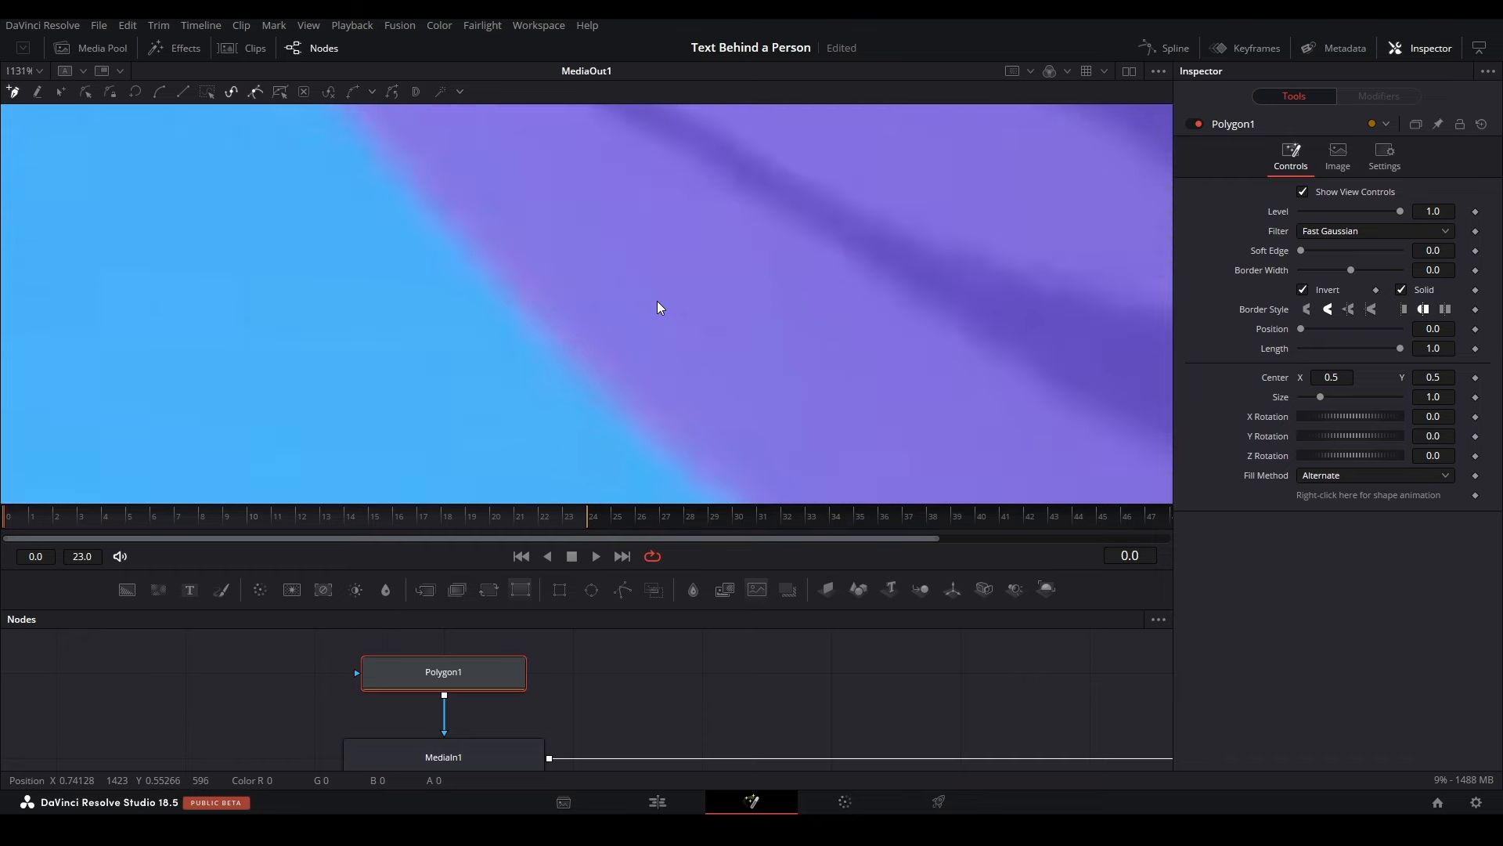
scroll(656, 300, down, 4)
scroll(656, 301, up, 3)
scroll(655, 301, down, 3)
drag(743, 353, 642, 343)
scroll(644, 346, up, 1)
scroll(644, 347, up, 5)
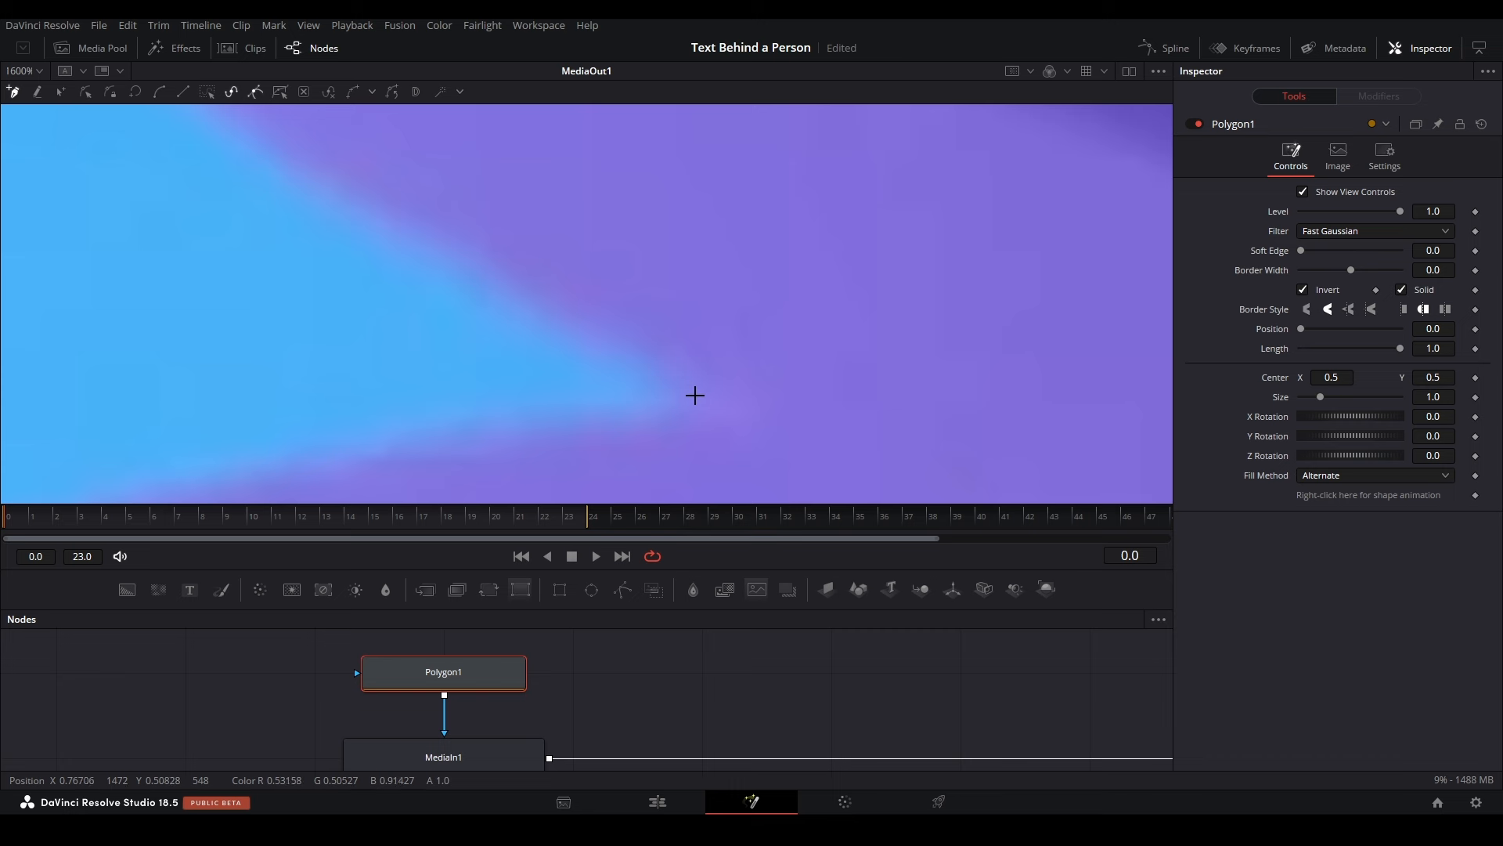
scroll(697, 393, down, 5)
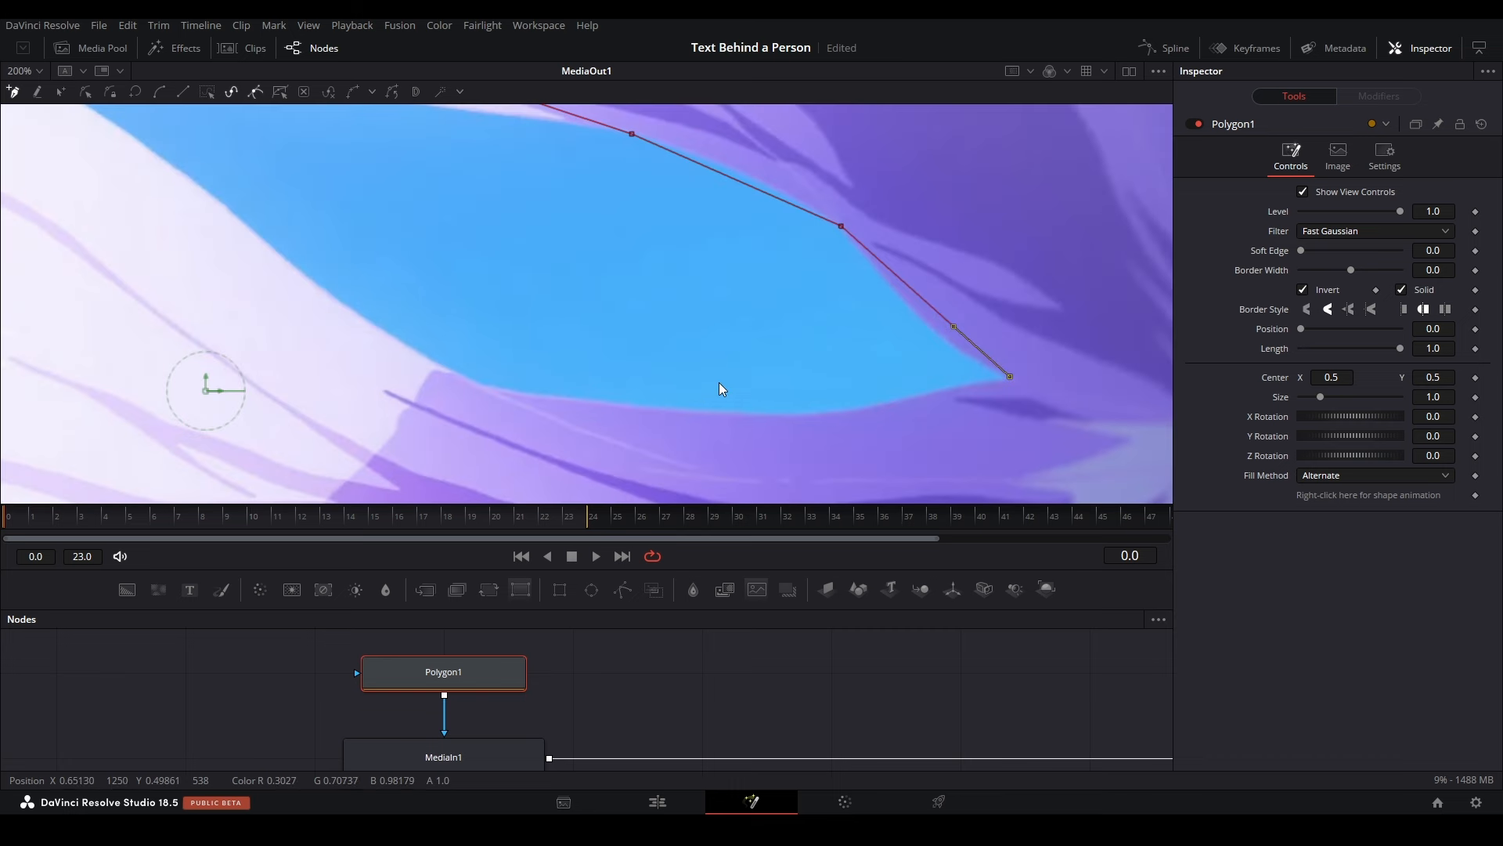
Step: Add two polygon points along the lower edge of the blue gap, ending where the large petal turns white
click(864, 425)
click(394, 379)
scroll(430, 319, down, 2)
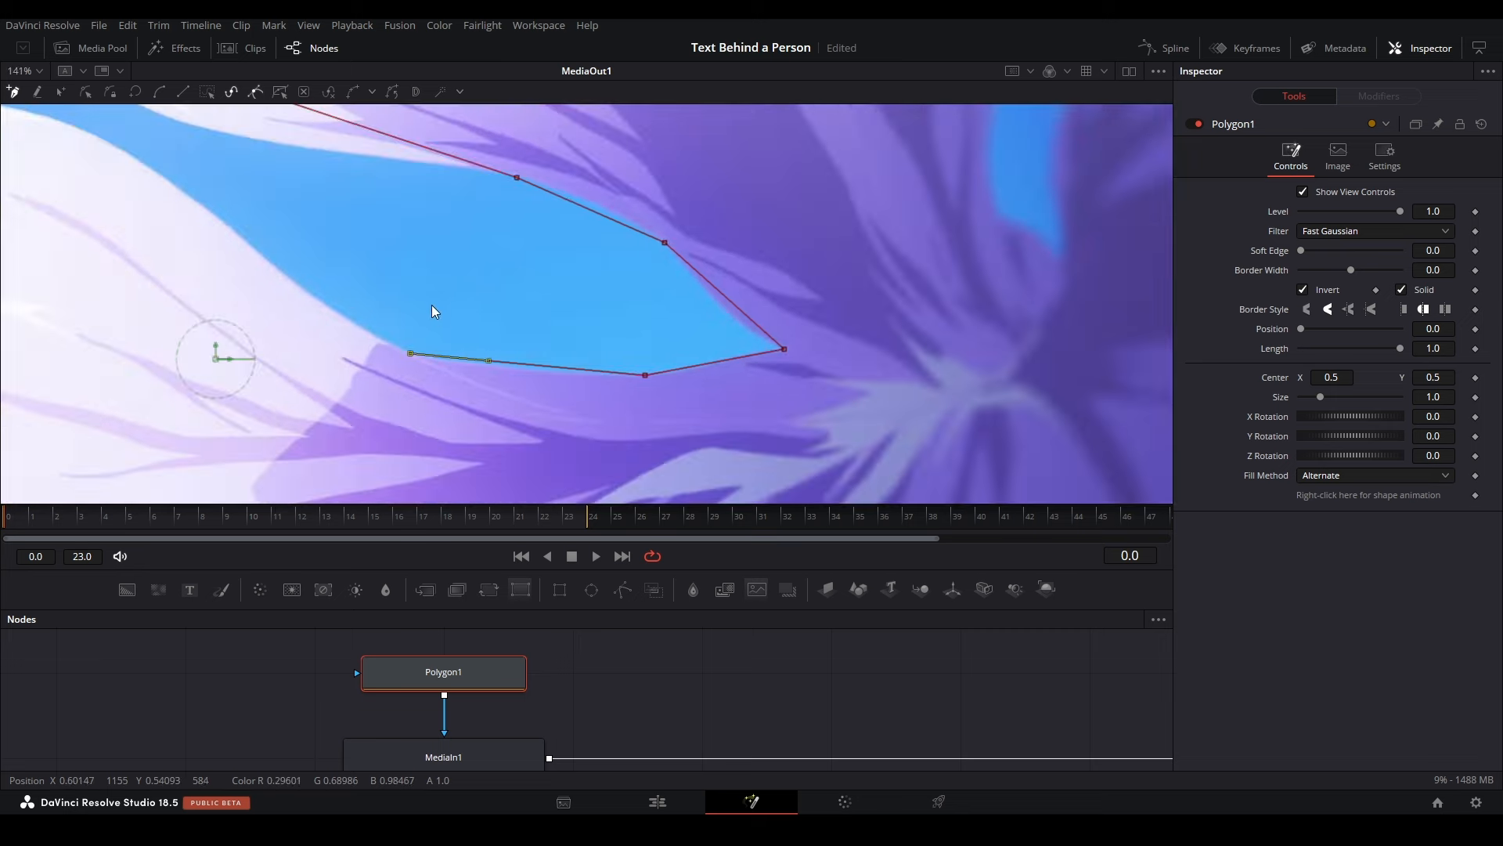
Step: Add a polygon point on the sloping upper edge of the large white petal, opposite the upper petal's corner
drag(437, 282, 747, 425)
drag(553, 341, 611, 303)
scroll(611, 303, down, 1)
scroll(487, 271, up, 1)
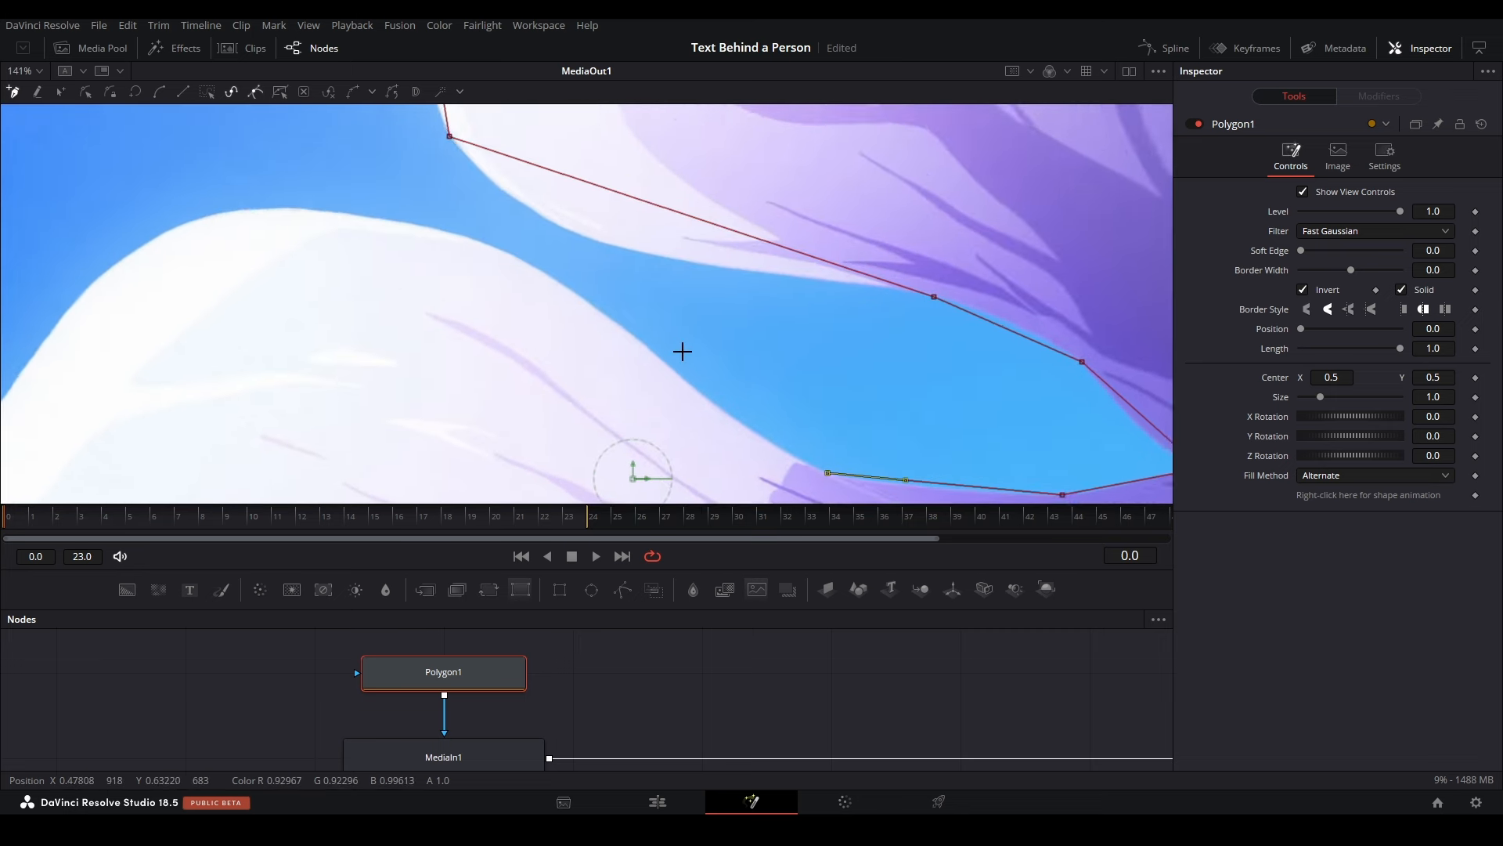
drag(735, 389, 669, 325)
scroll(484, 212, up, 1)
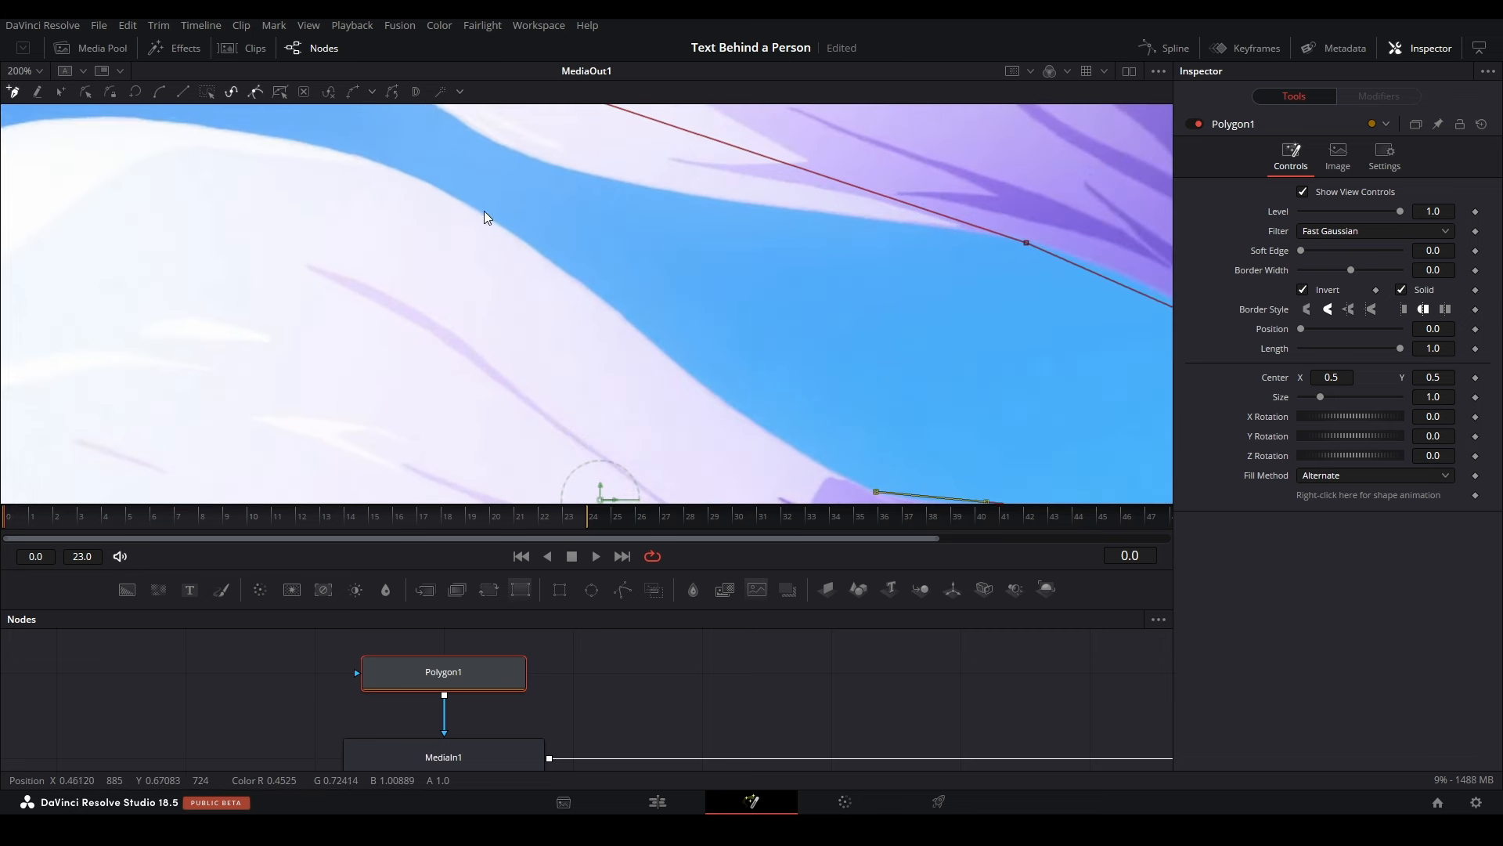
click(443, 188)
Step: Continue the polygon over the large petal's crest with a point on its rounded upper-left shoulder
scroll(446, 192, down, 2)
drag(532, 282, 731, 416)
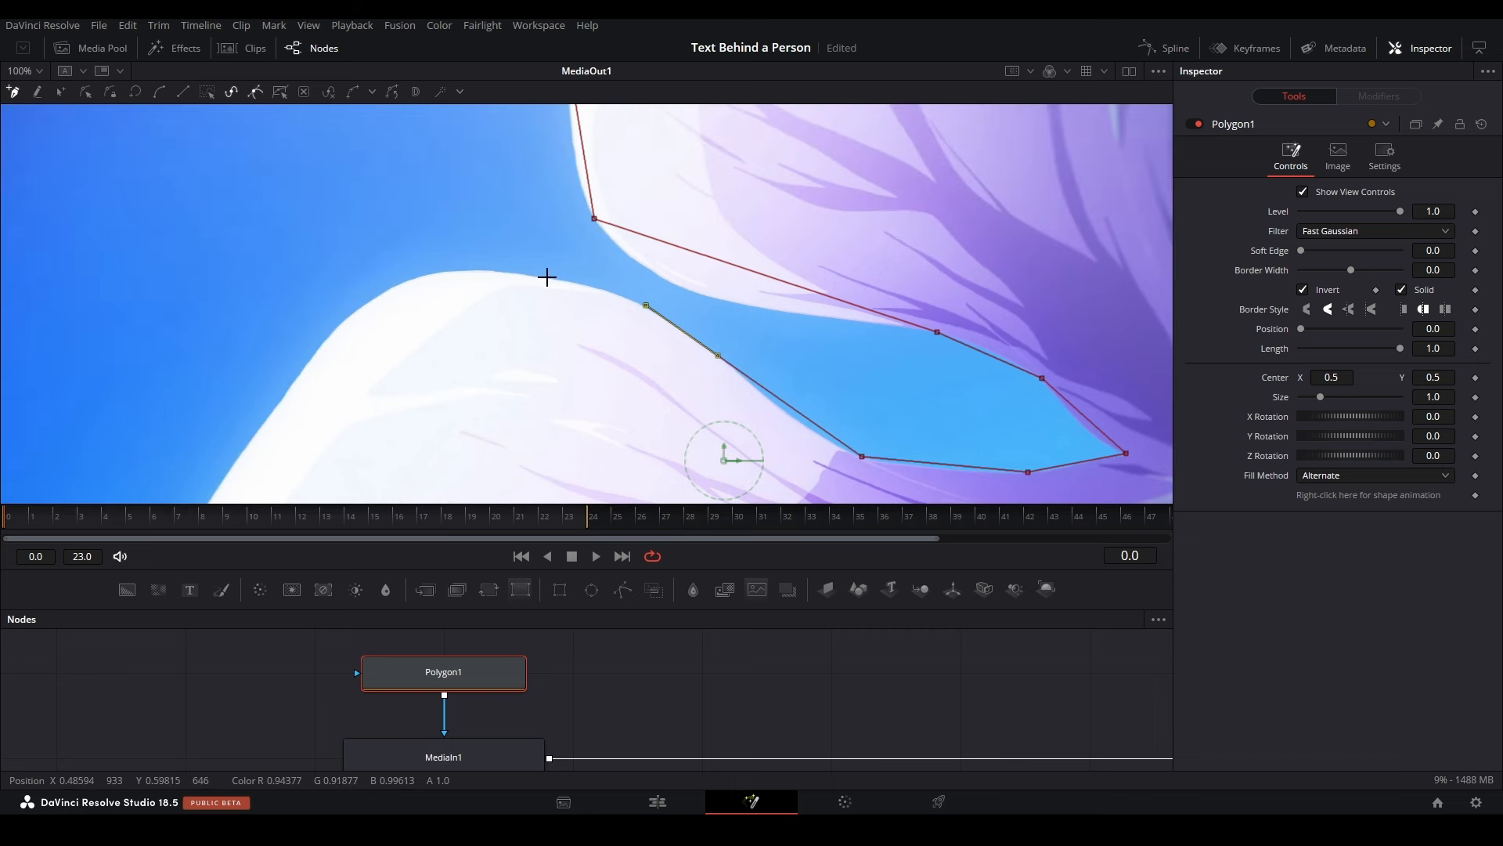
drag(658, 262, 738, 339)
scroll(430, 415, up, 1)
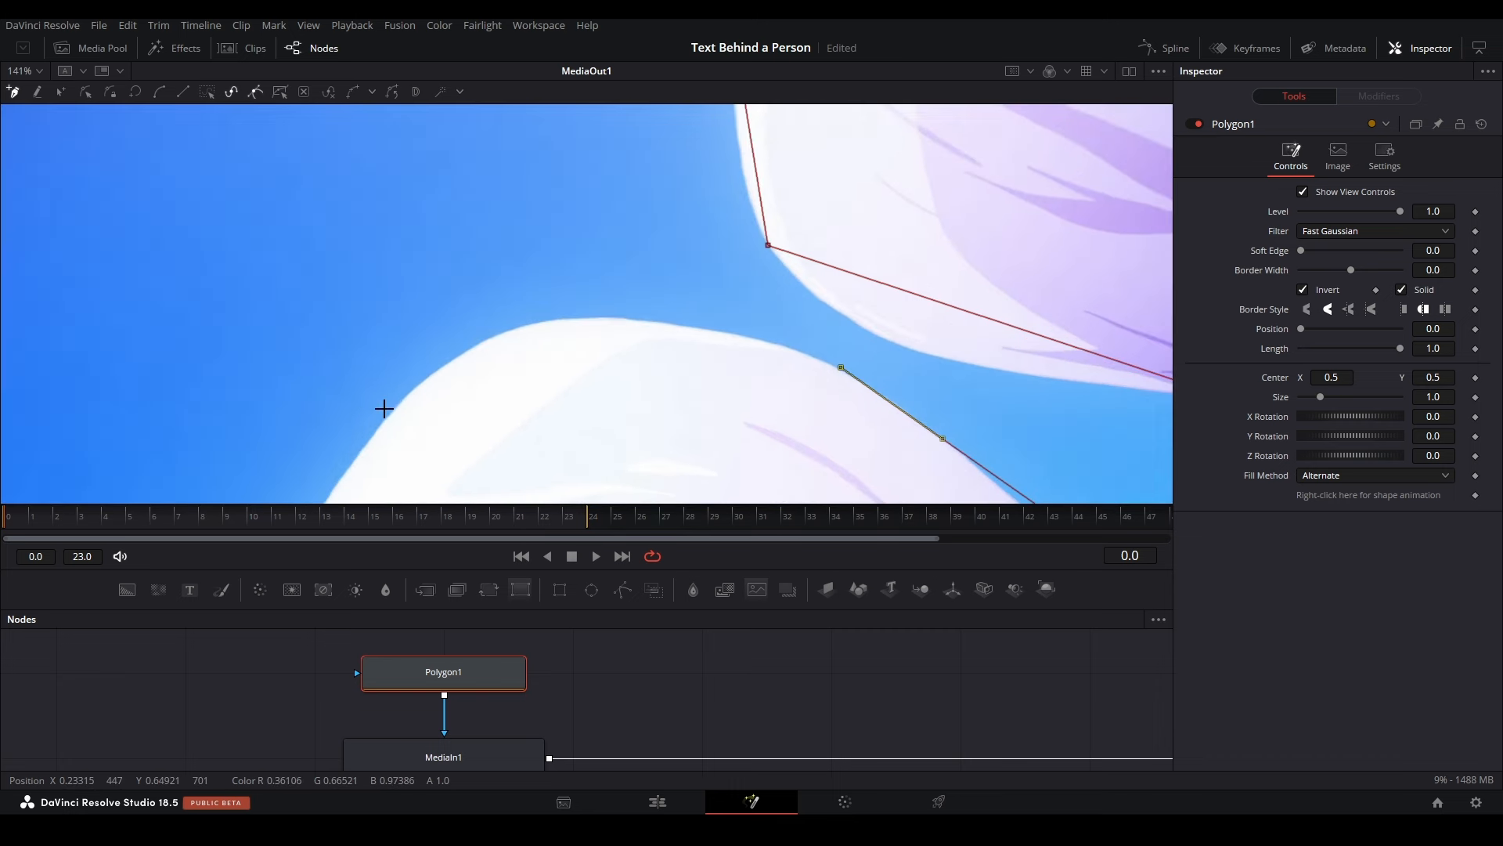
click(392, 414)
Step: Add two polygon points down the large petal's left edge, one at the outward bulge and one near the frame's bottom
drag(392, 409, 631, 137)
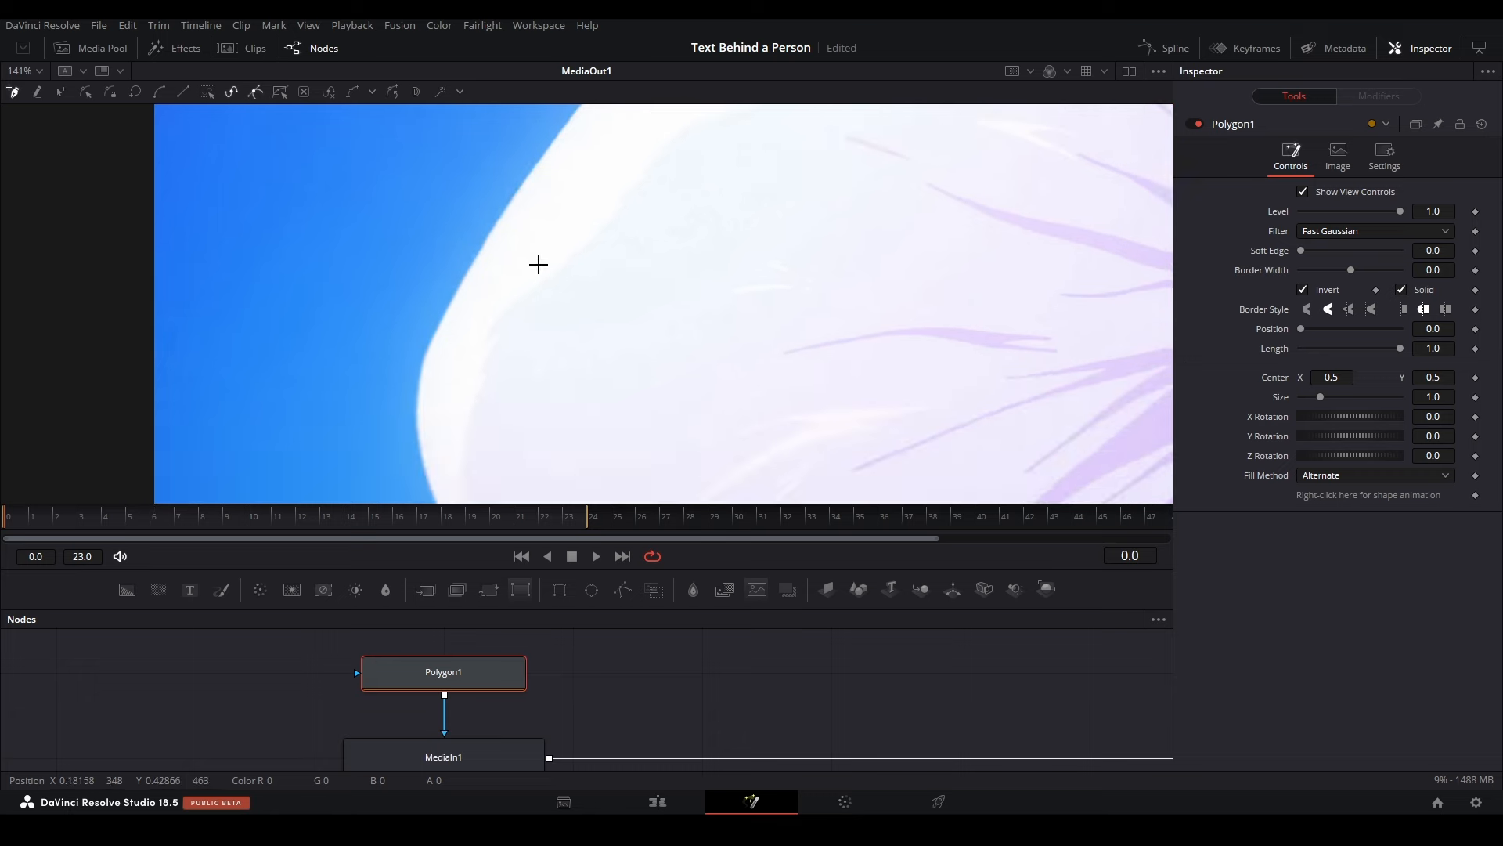
drag(499, 363, 484, 226)
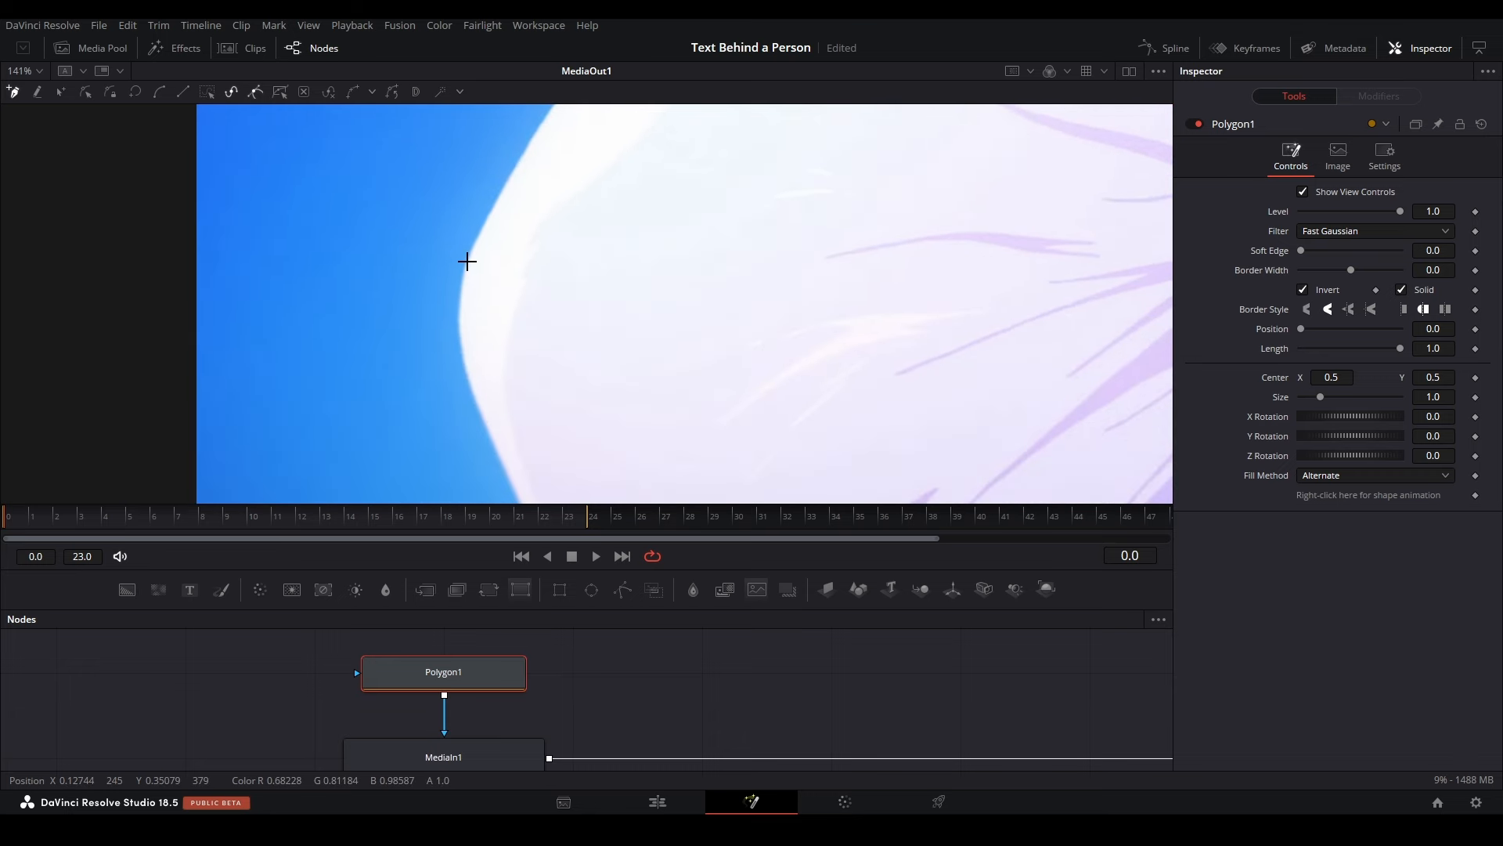
click(467, 262)
drag(542, 359, 456, 153)
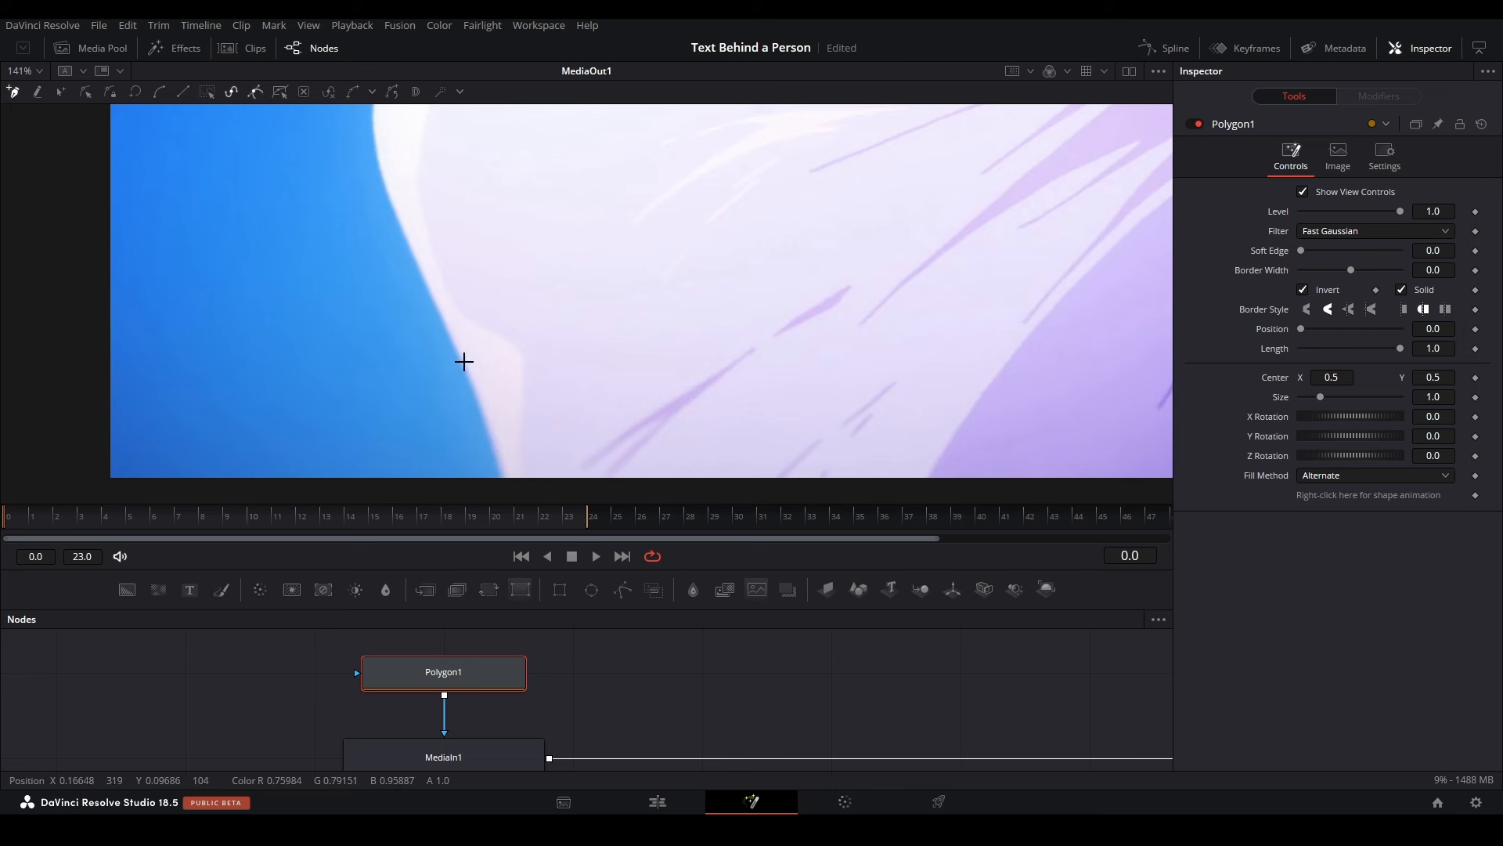
click(460, 360)
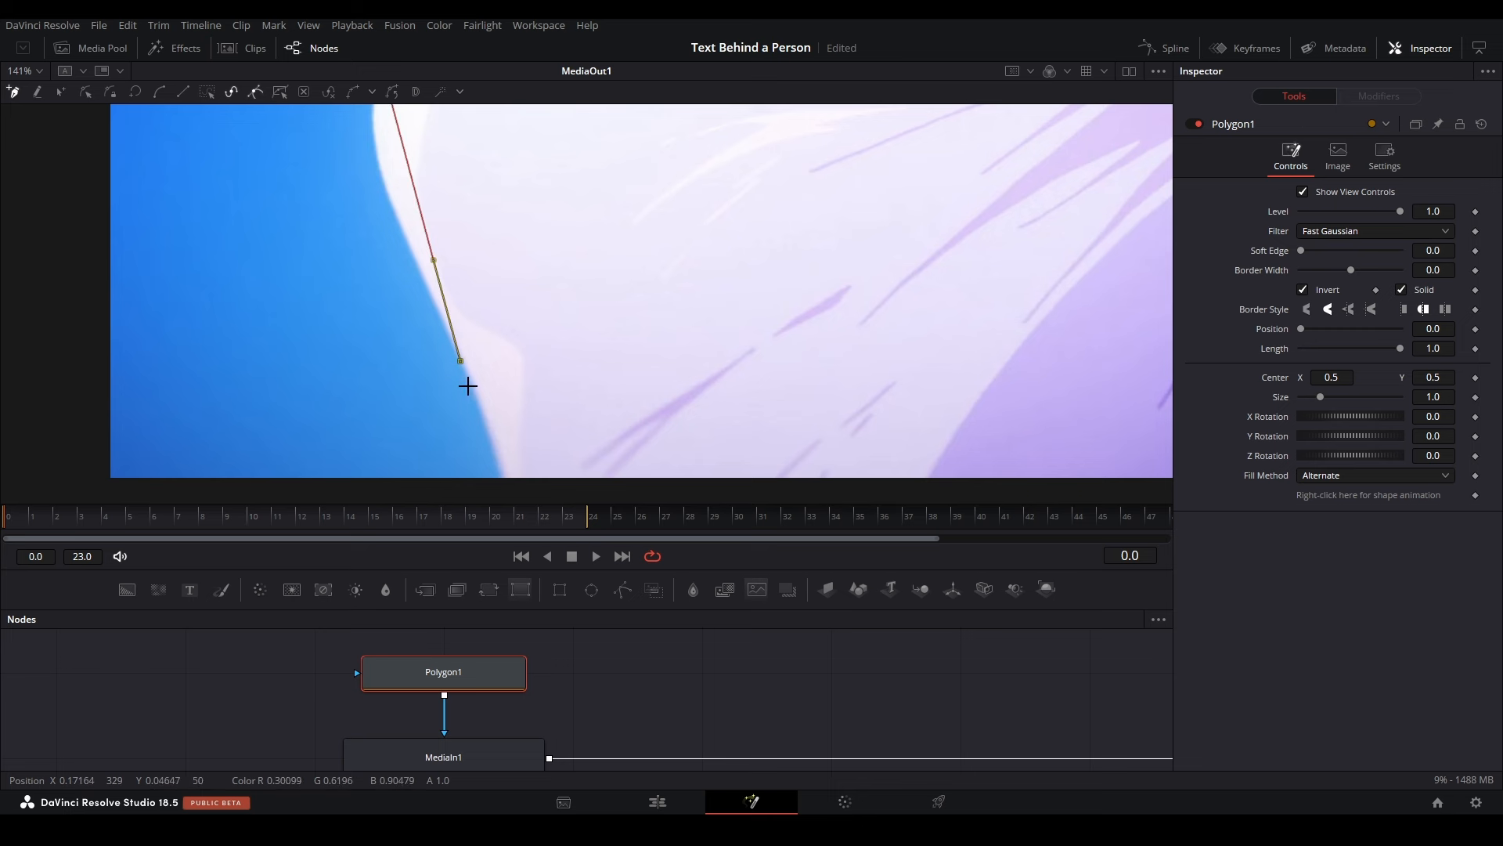
Step: Add a polygon point where the large petal's left edge meets the frame's bottom, and save the project
click(504, 479)
scroll(674, 271, down, 5)
scroll(673, 270, up, 2)
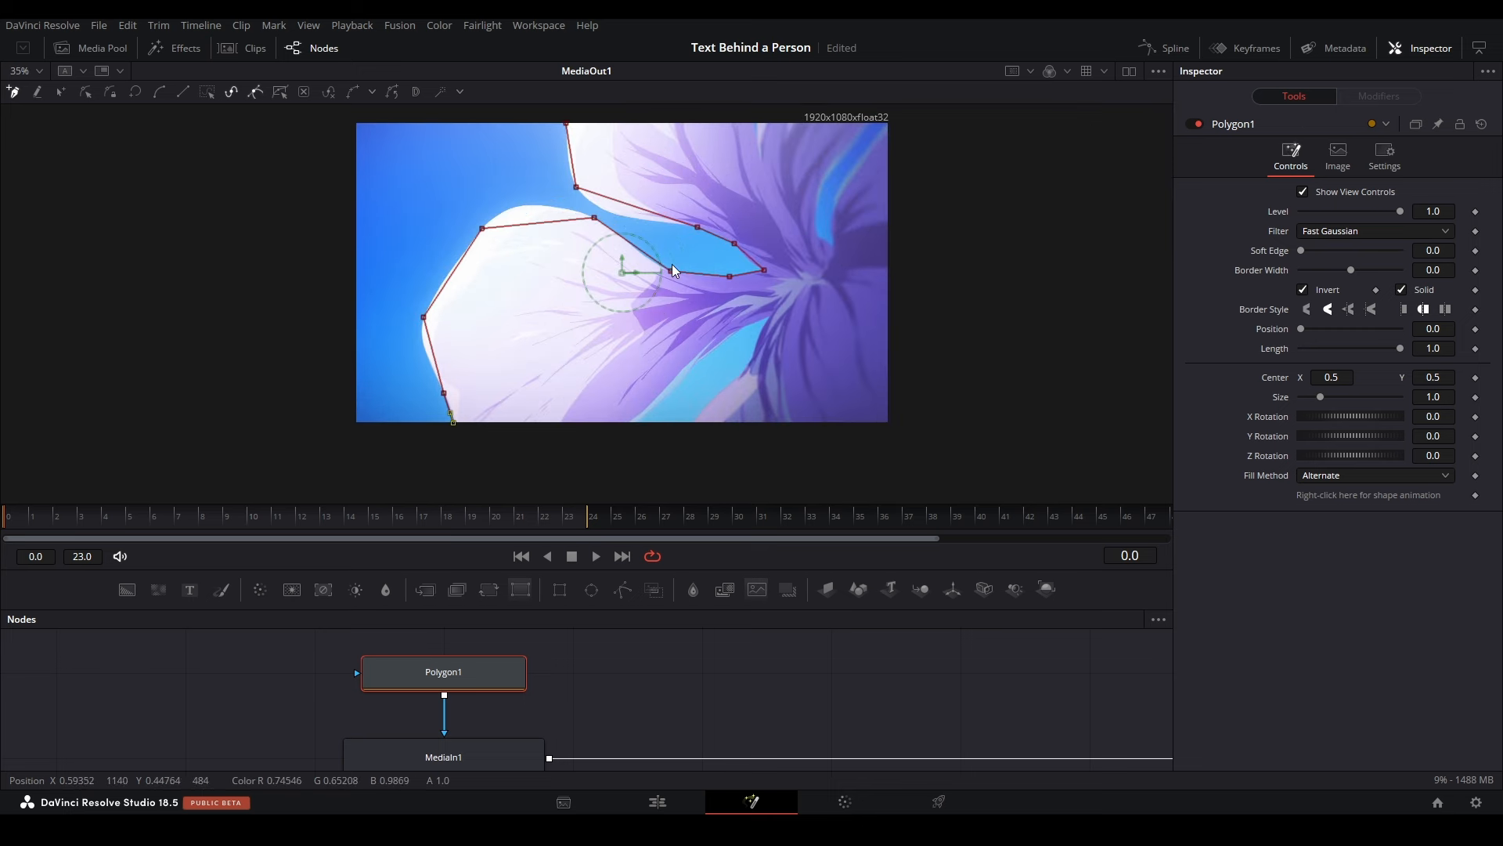
drag(482, 254, 484, 283)
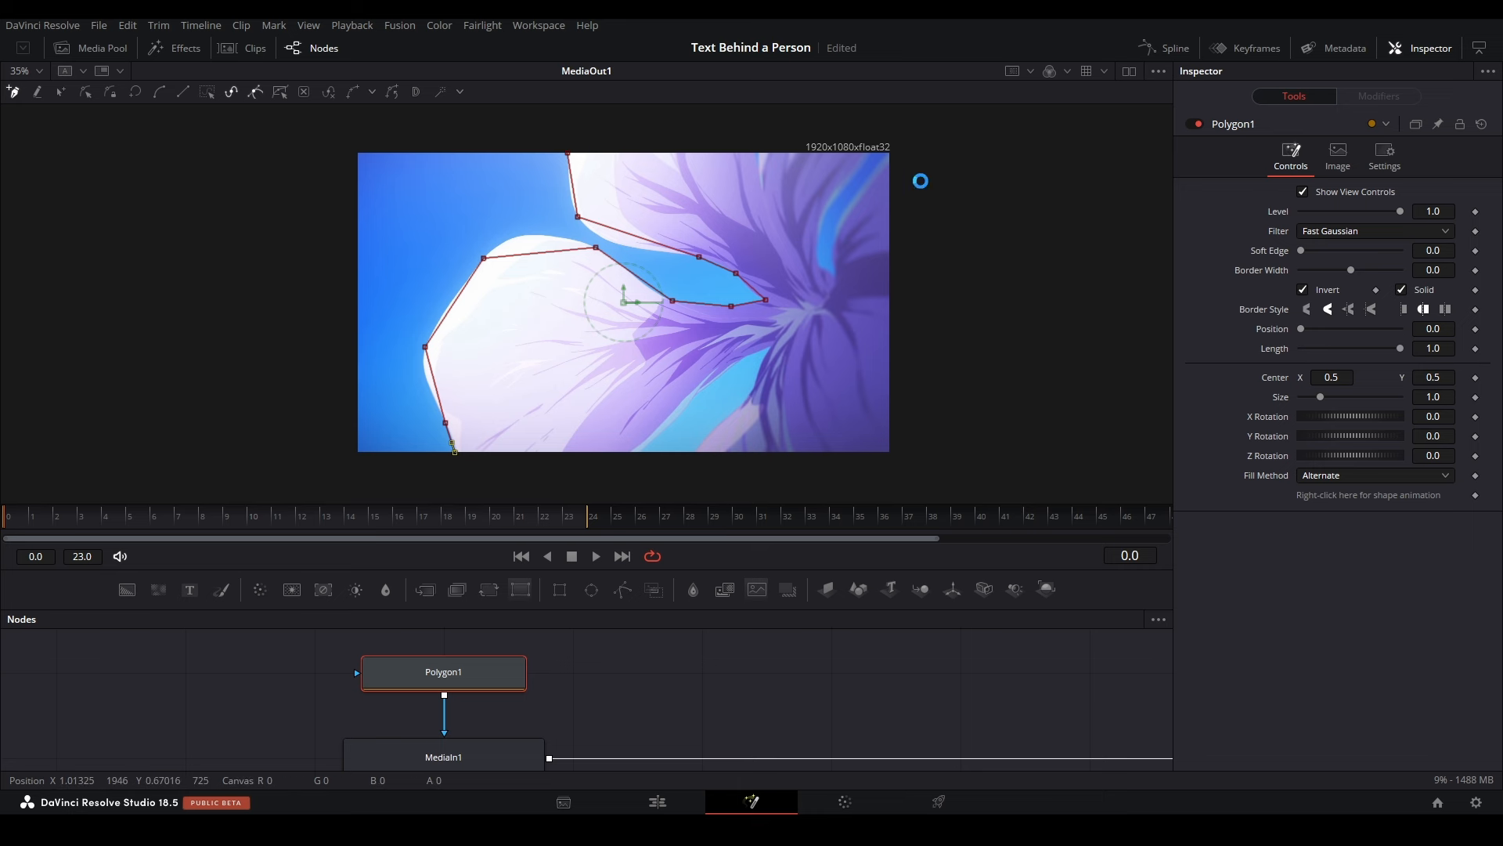
key(ctrl+s)
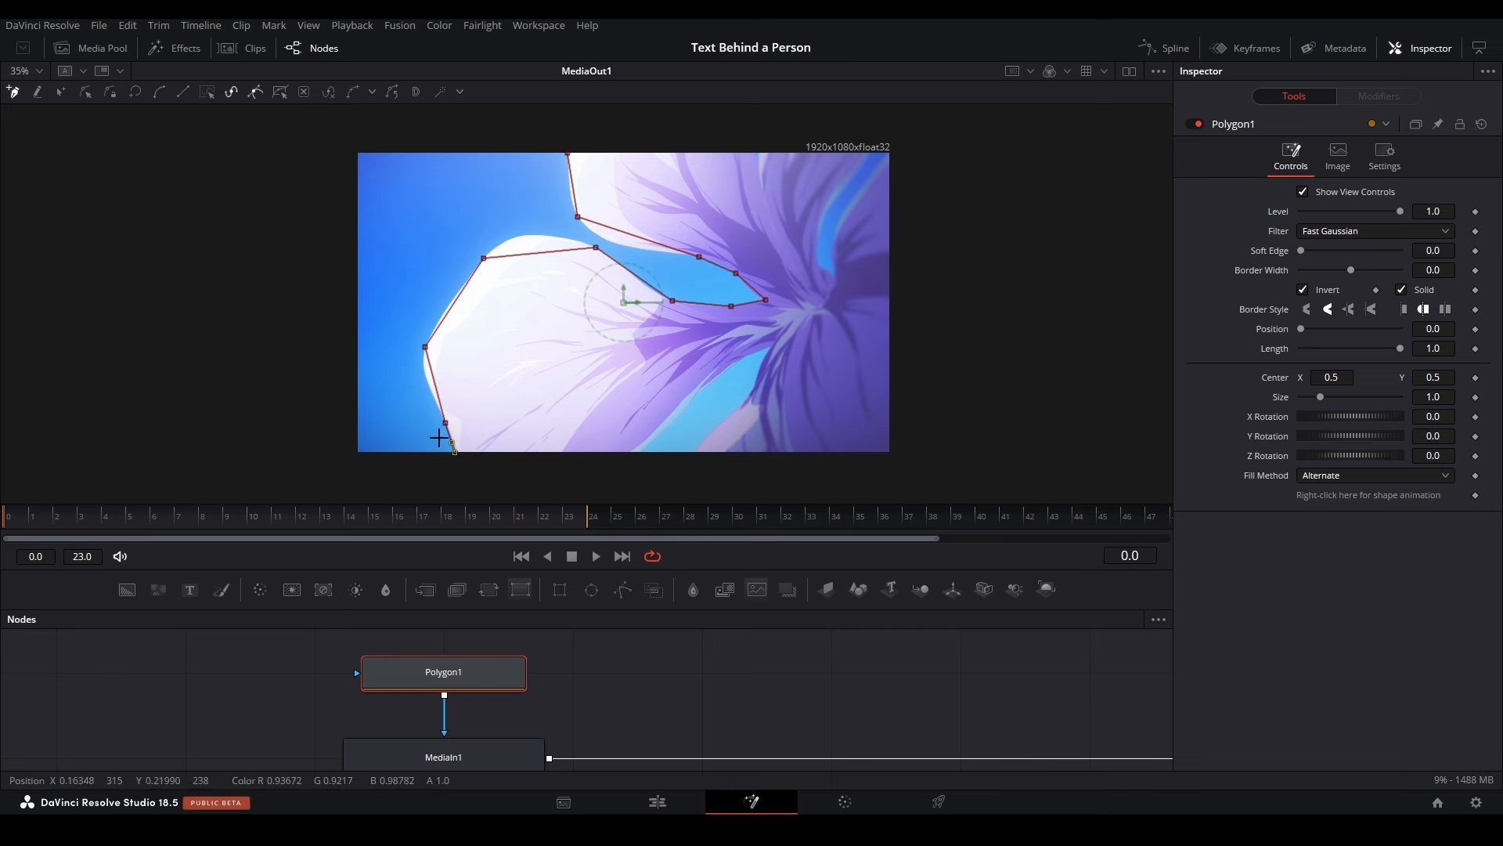
Step: Continue the polygon along the frame's bottom to the lower blue gap, with one point at its left corner and one up its left edge
scroll(634, 462, up, 3)
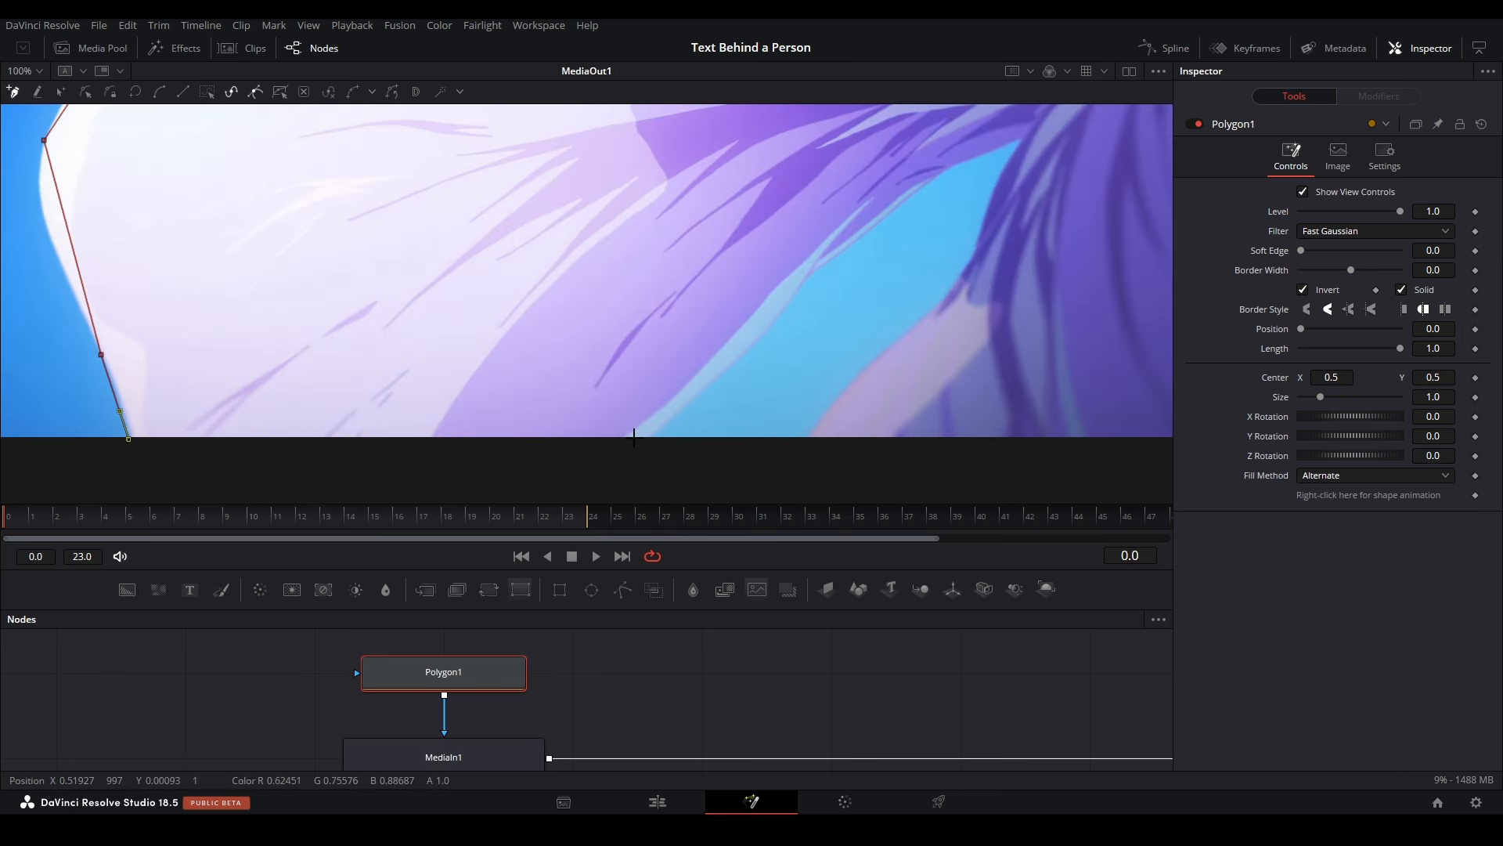
scroll(669, 440, up, 3)
click(631, 423)
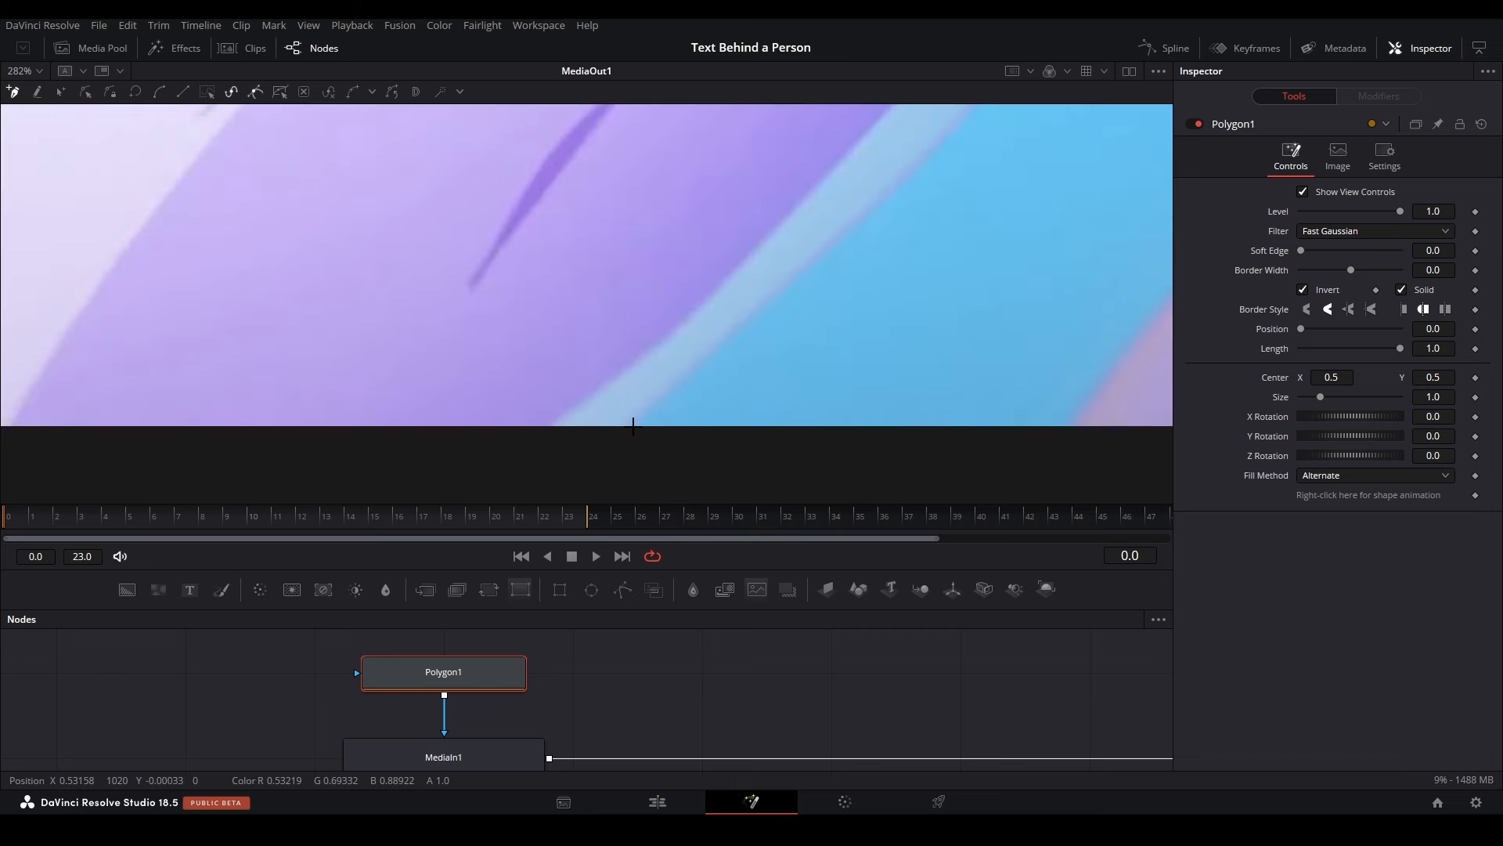
scroll(892, 285, down, 3)
click(677, 326)
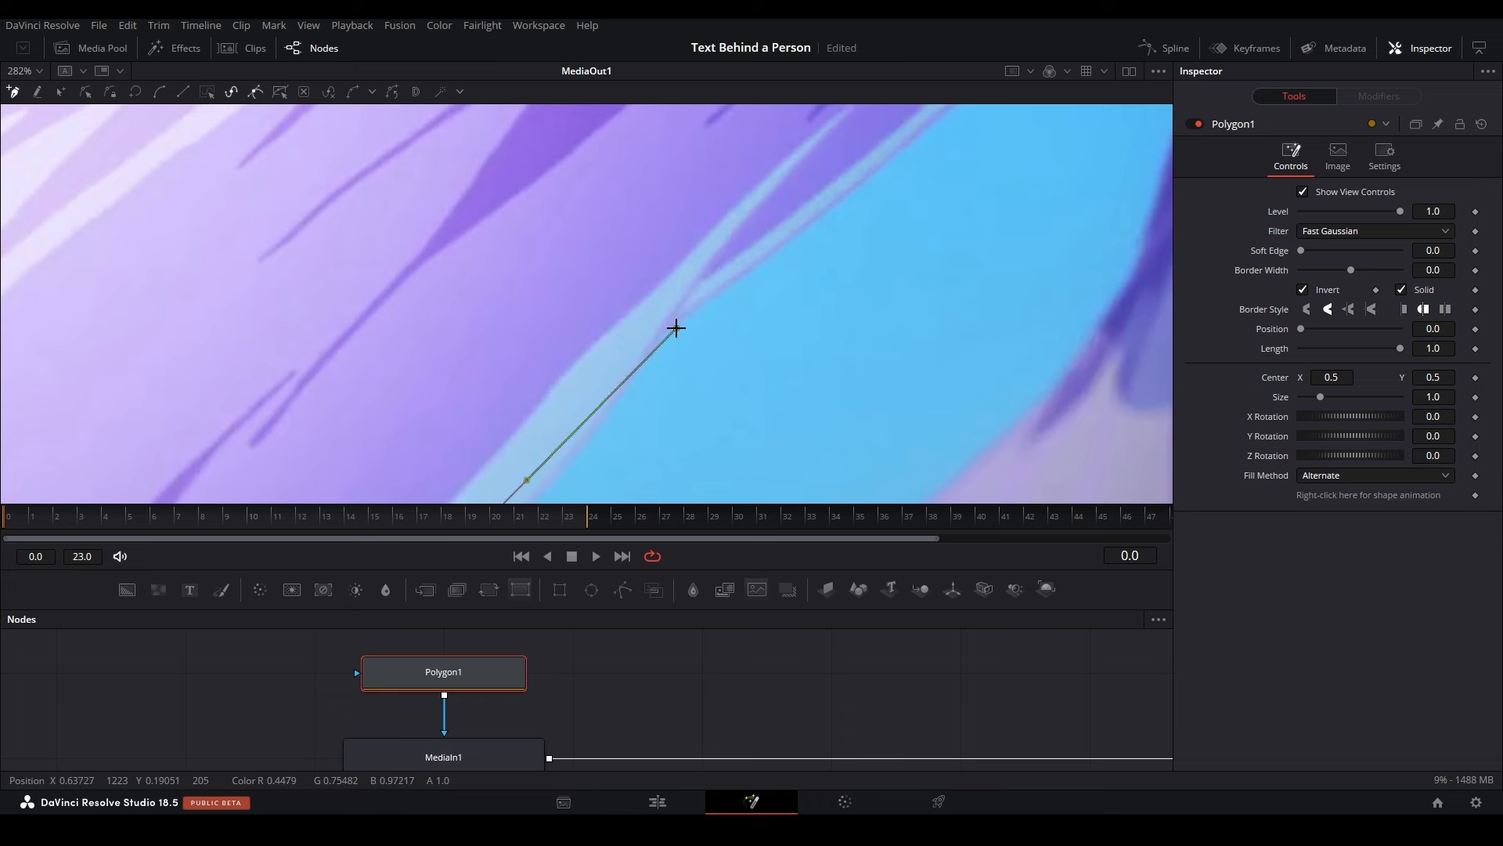
Step: Add polygon points up the rest of the lower blue gap's left edge to its pointed tip
drag(811, 260, 708, 336)
drag(830, 232, 651, 350)
click(770, 221)
drag(770, 222, 681, 298)
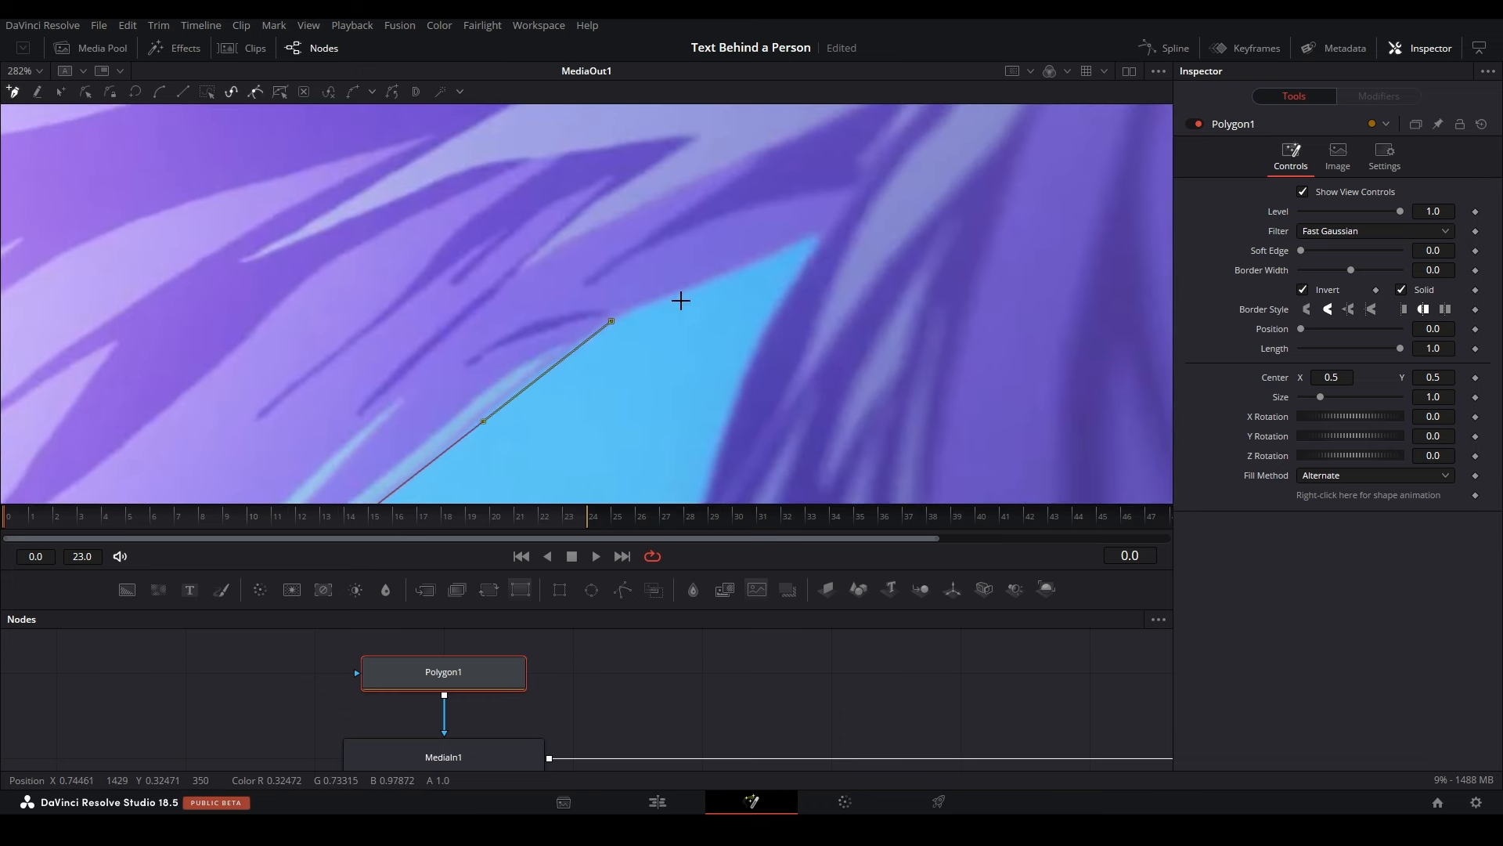
drag(822, 229, 789, 243)
click(783, 251)
Step: Add polygon points down the lower blue gap's right edge, ending at the frame's bottom
scroll(782, 248, down, 4)
scroll(777, 202, up, 3)
drag(774, 188, 580, 310)
click(787, 187)
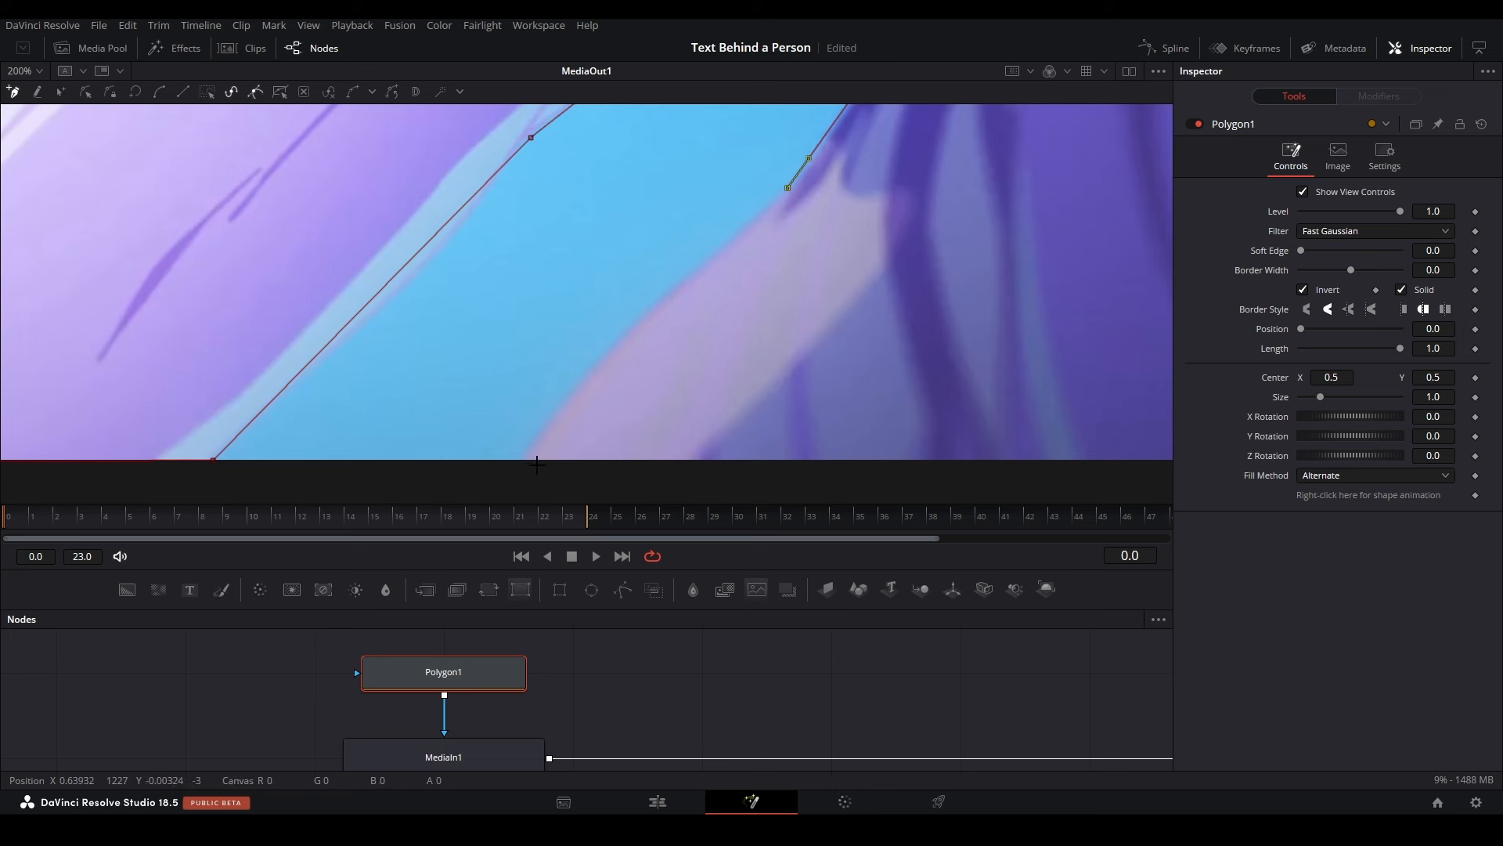
click(609, 376)
drag(518, 453, 537, 245)
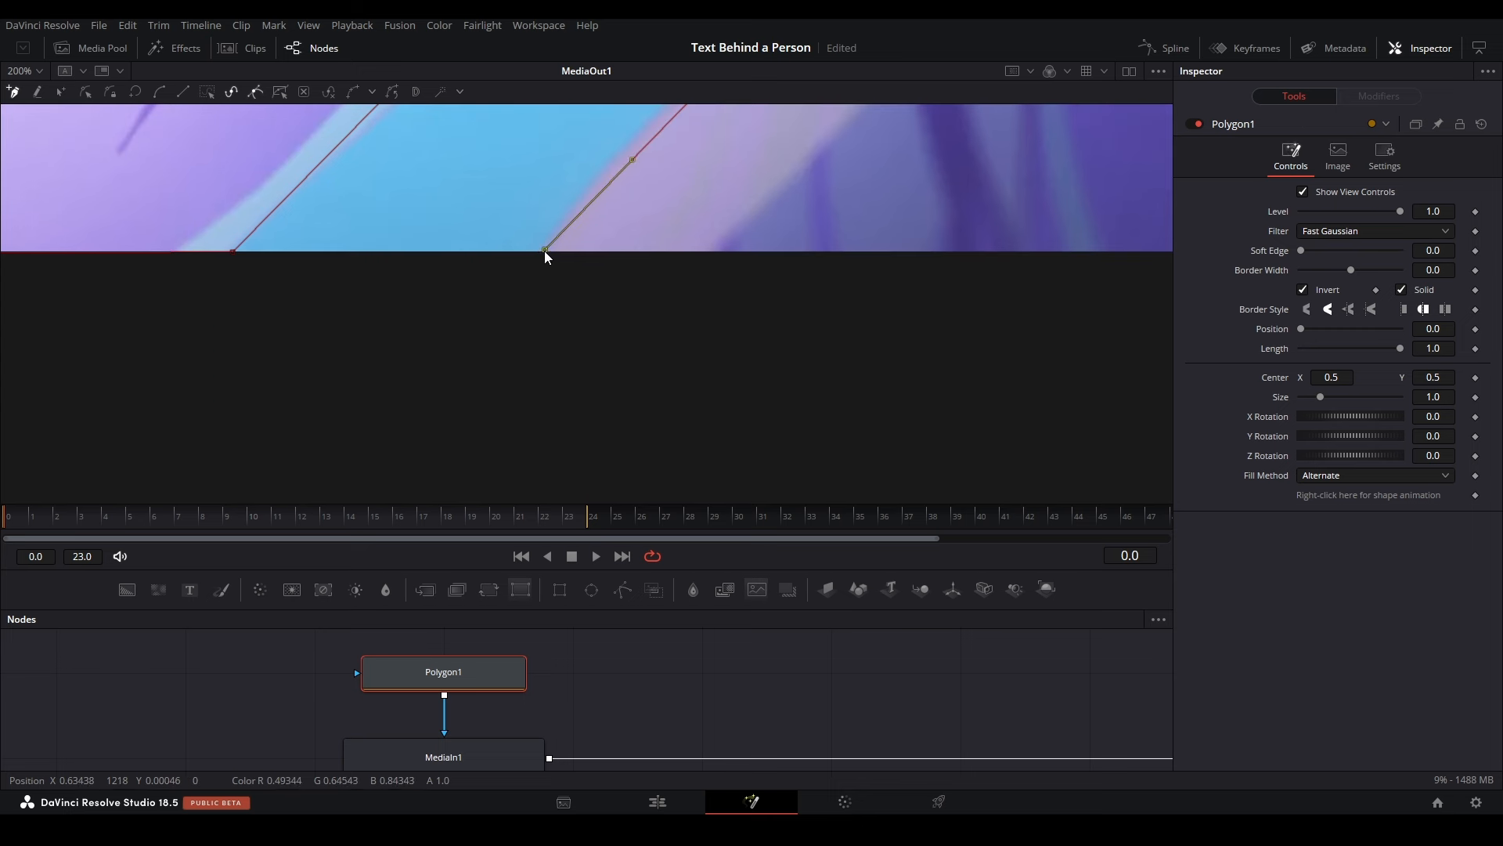
click(541, 265)
Step: Run the polygon around the frame's two right-hand corners and close it on its starting point at the upper petal
scroll(866, 355, right, 10)
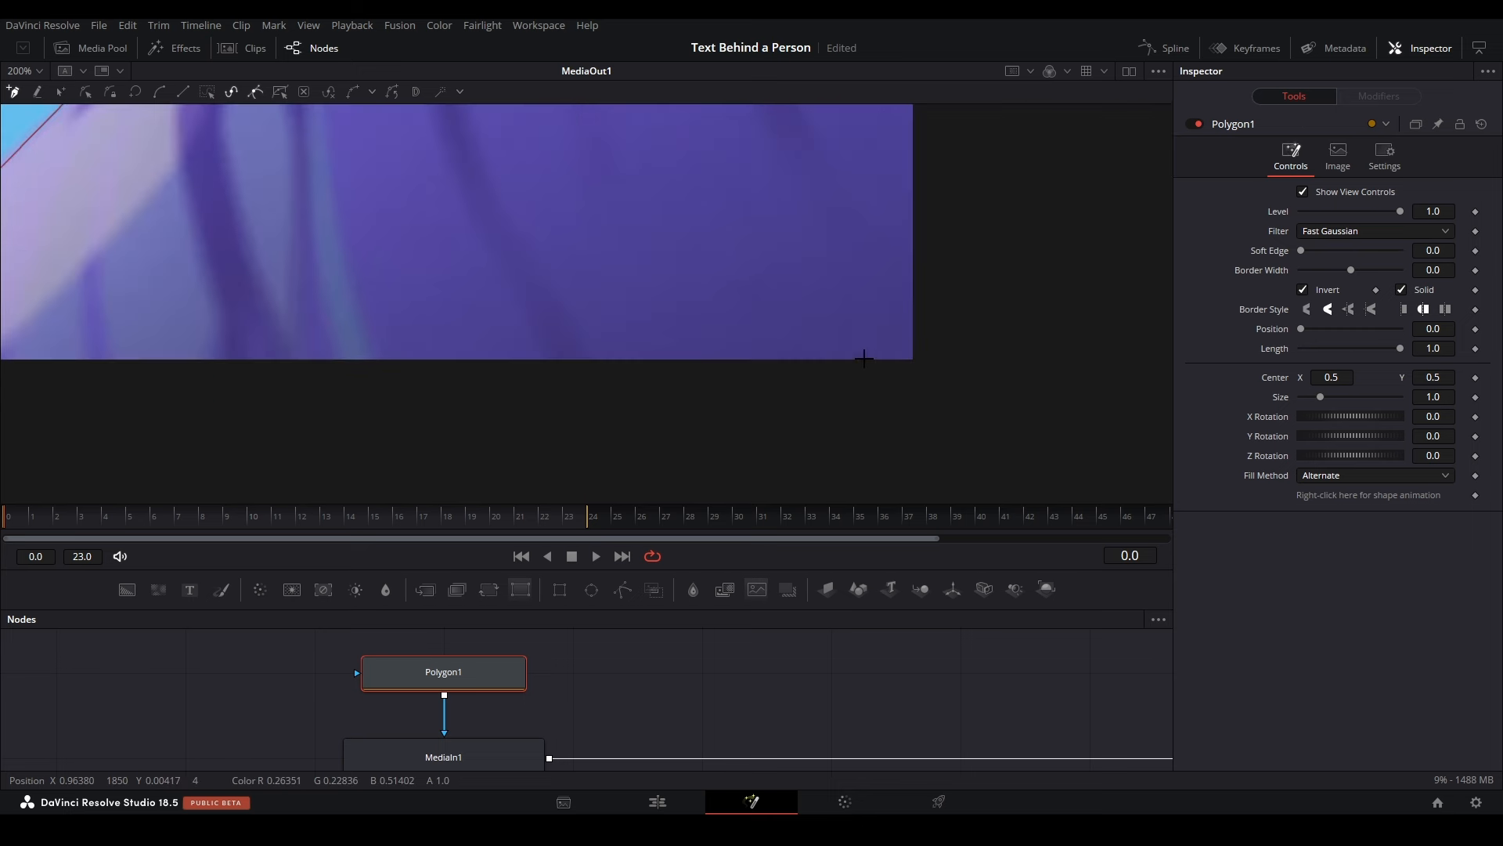
scroll(922, 242, down, 3)
scroll(764, 341, up, 3)
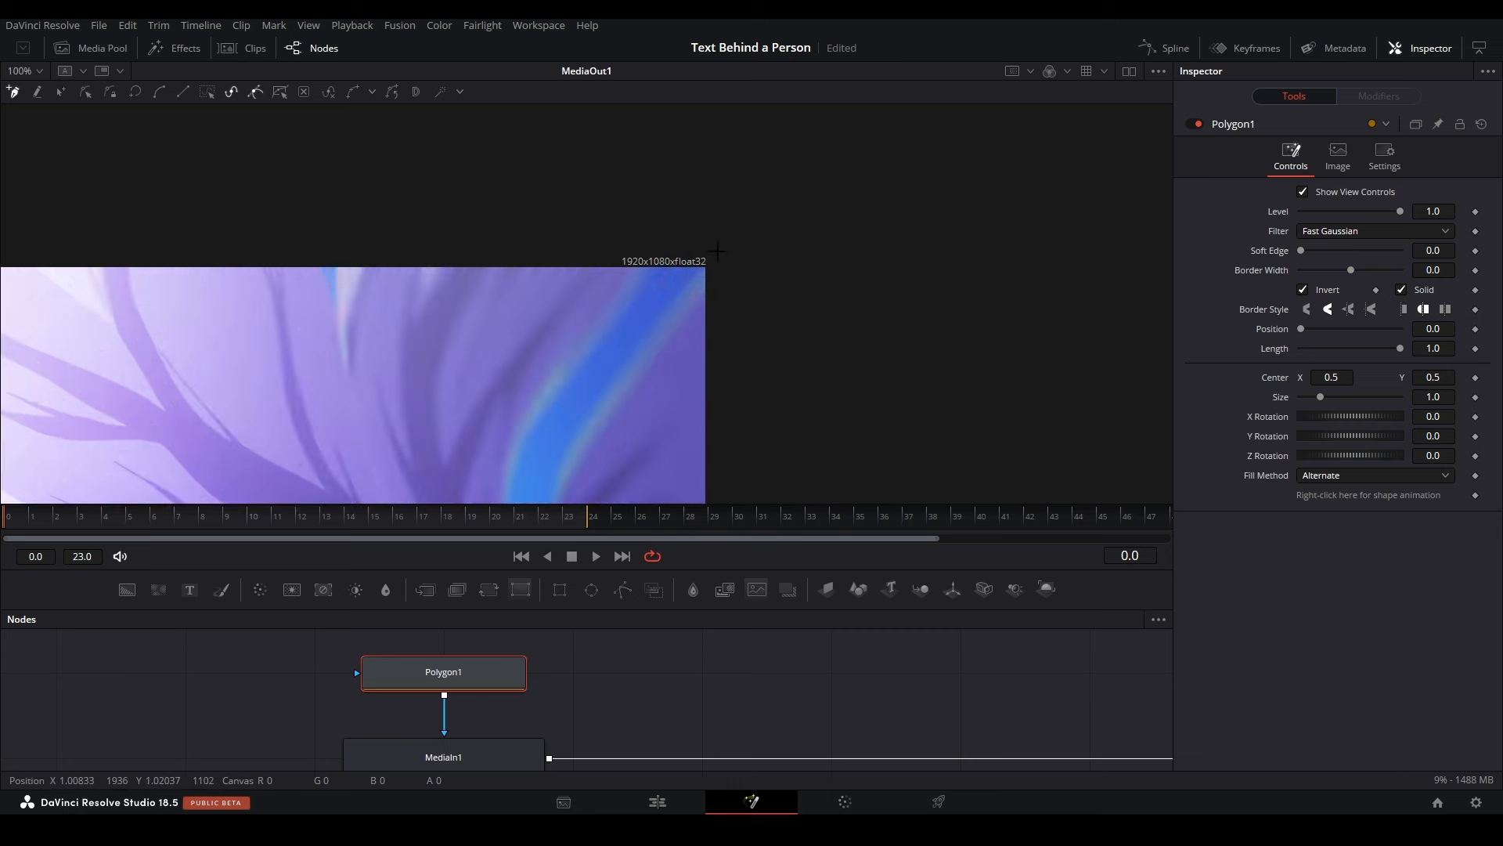
drag(608, 306, 1101, 295)
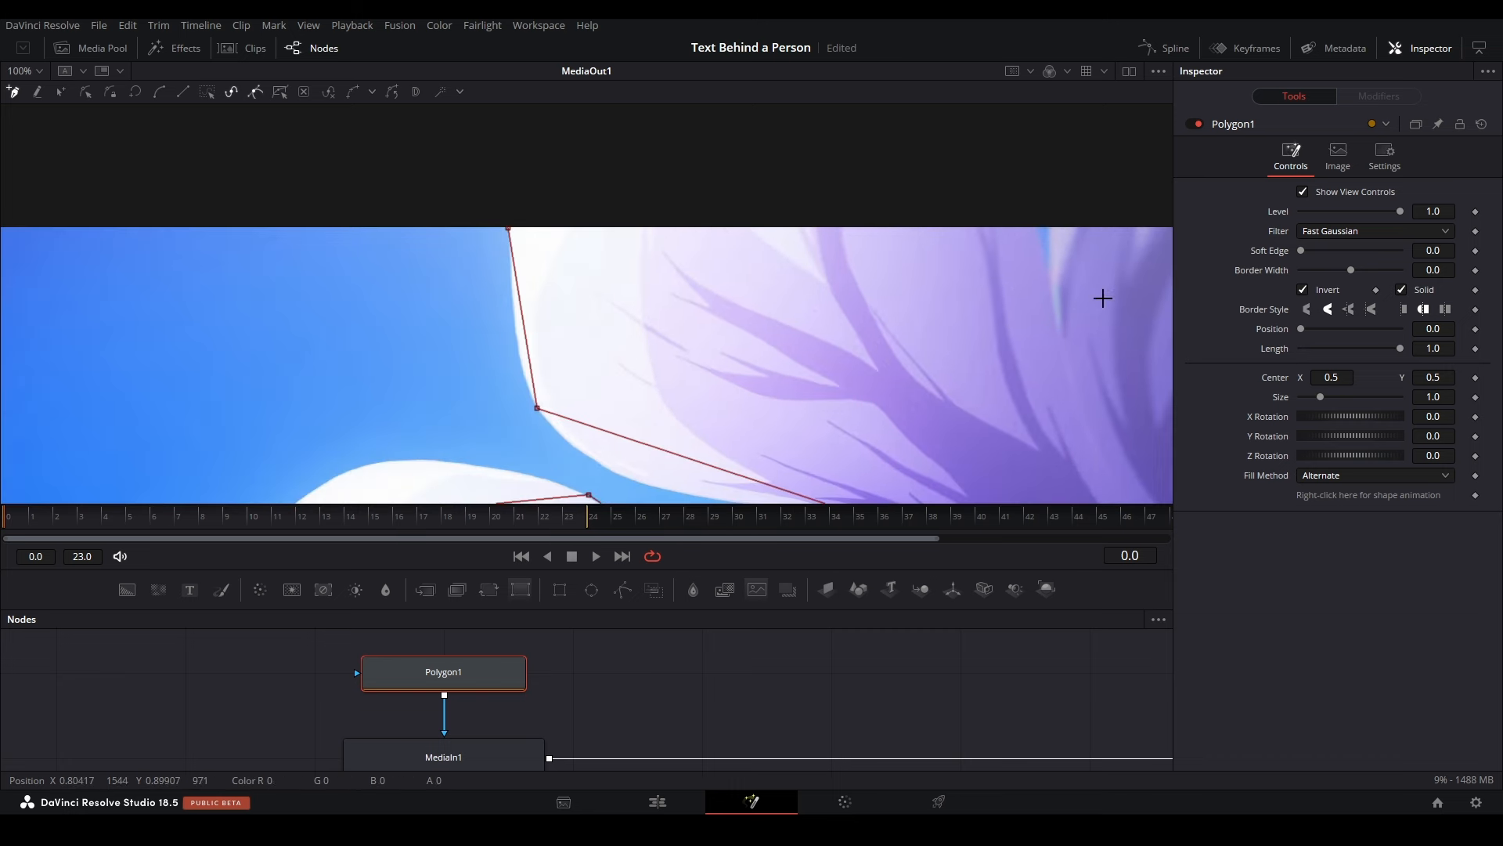
click(509, 228)
Step: Examine the closed mask around its starting point and along the petal edges for strips outside the outline
scroll(510, 214, up, 4)
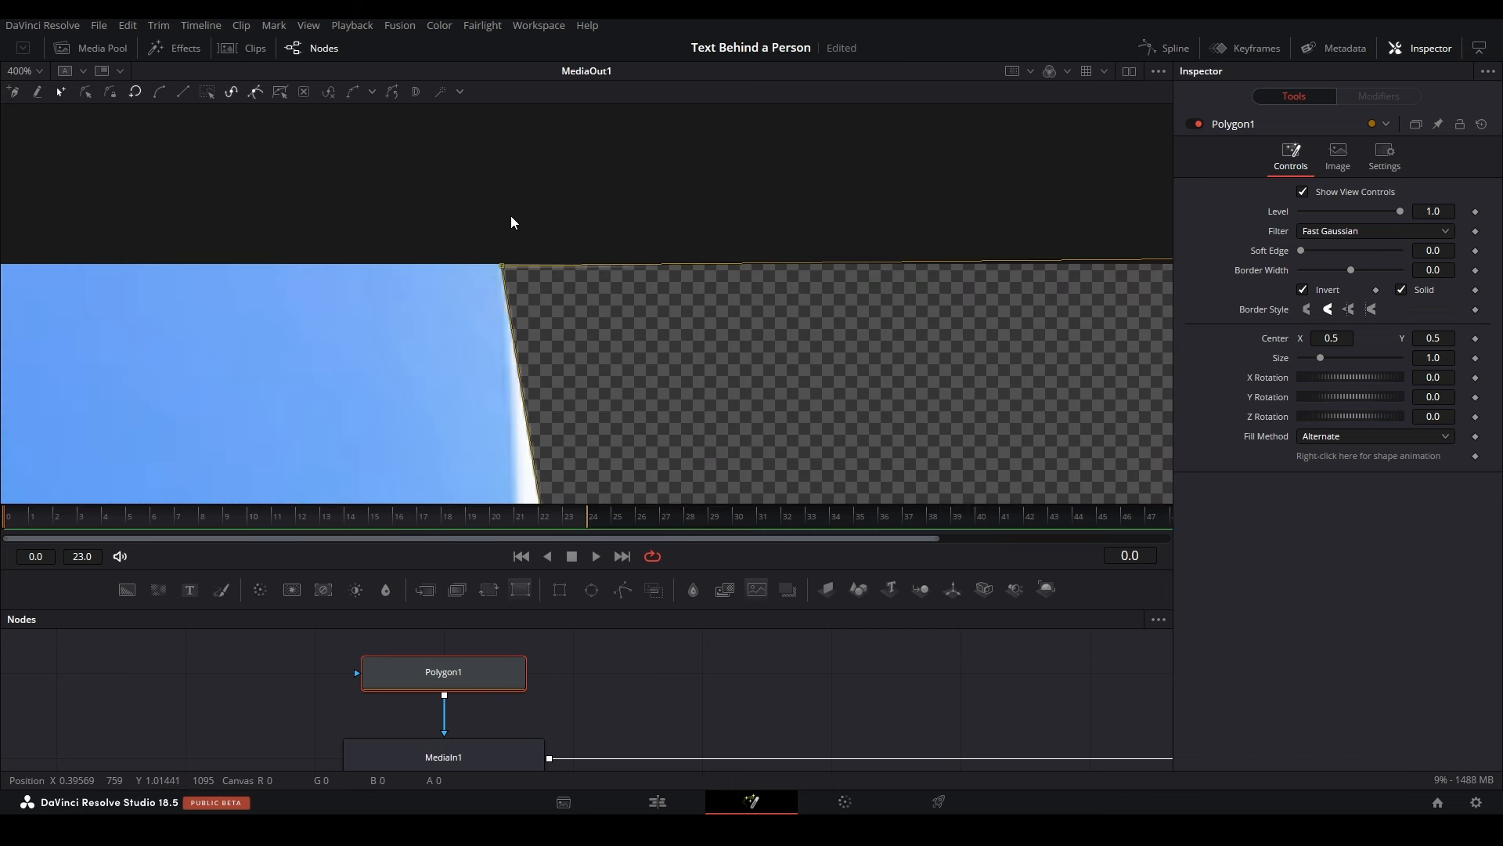
click(501, 265)
scroll(527, 238, down, 4)
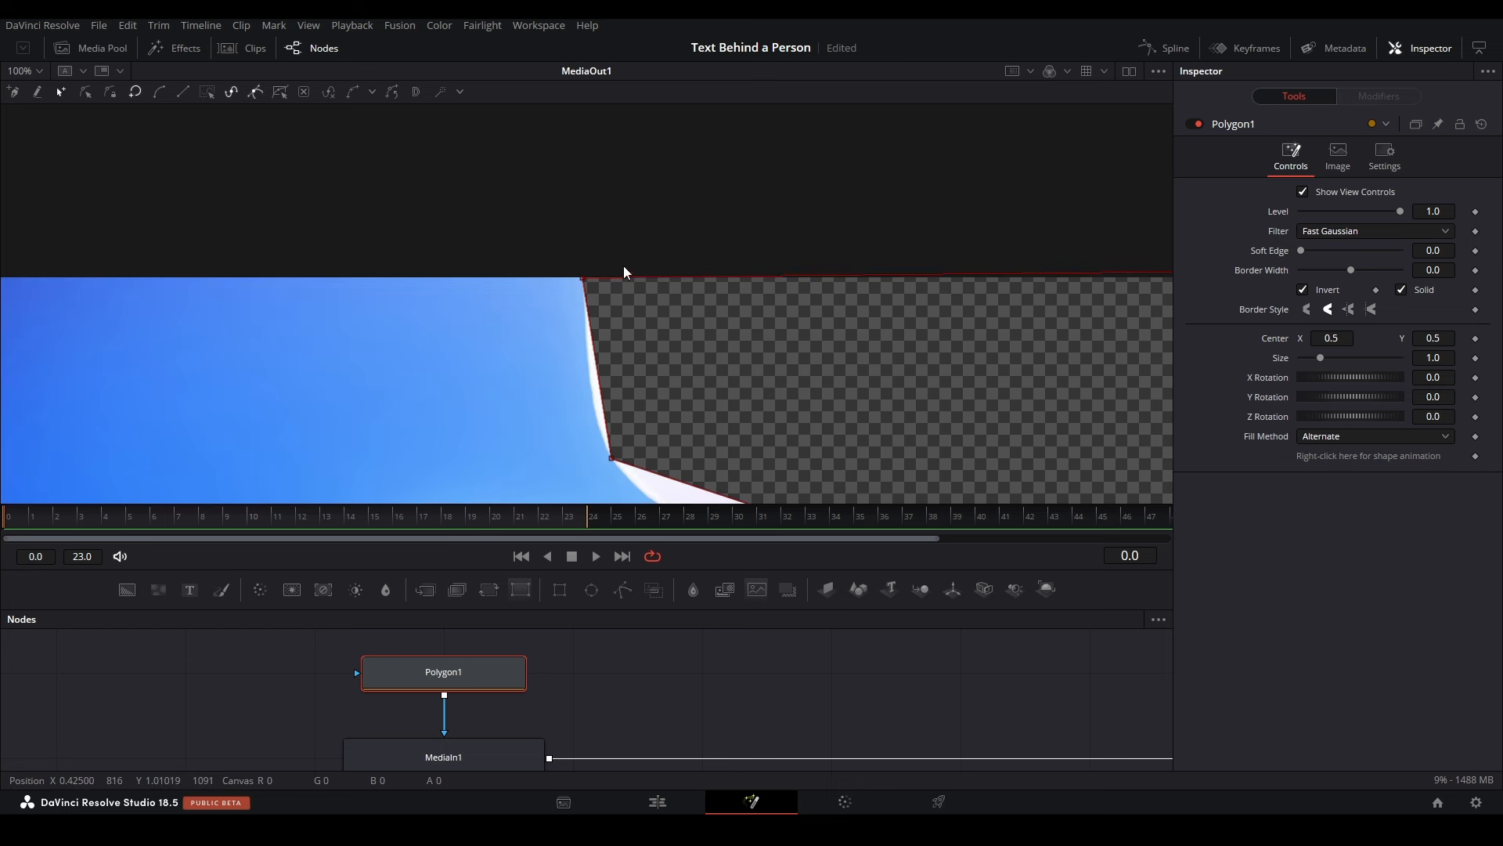
scroll(594, 270, up, 2)
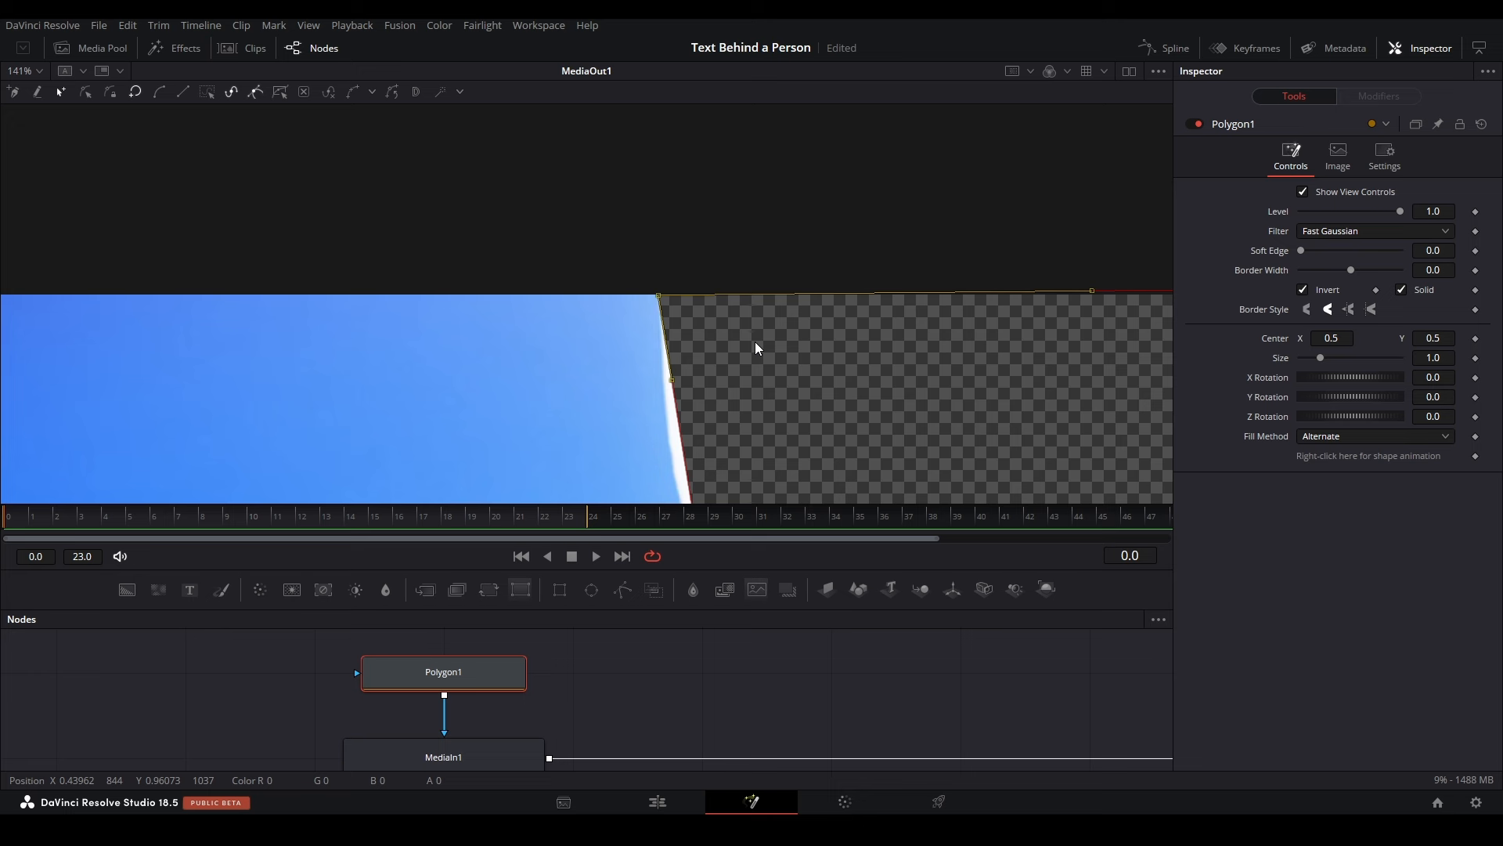
mouse_move(781, 363)
mouse_down()
mouse_move(778, 335)
mouse_move(791, 349)
mouse_move(777, 356)
mouse_up()
scroll(776, 355, down, 6)
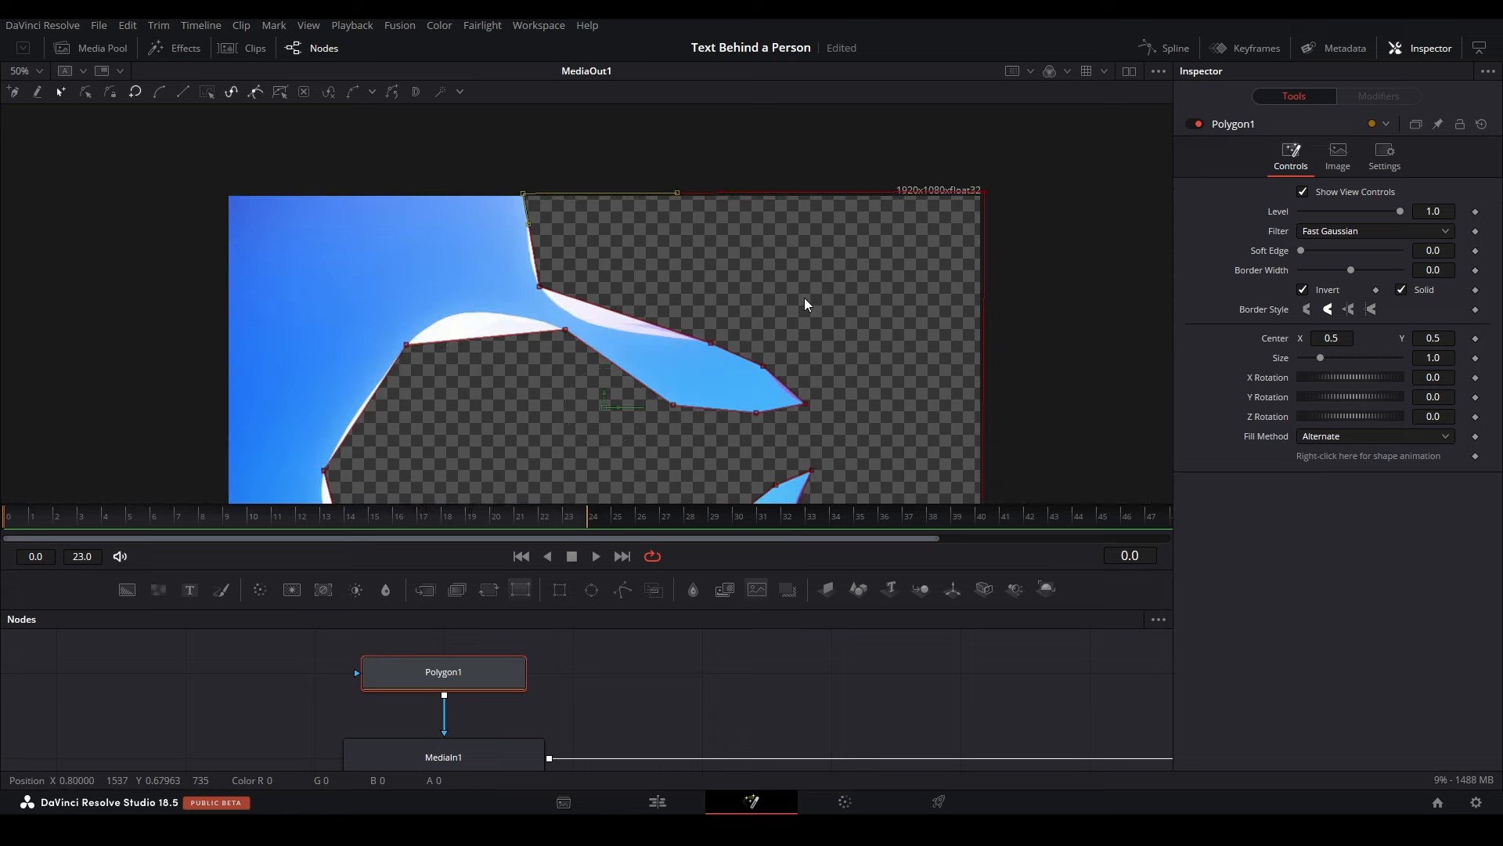
drag(564, 260, 411, 166)
key(ctrl+f)
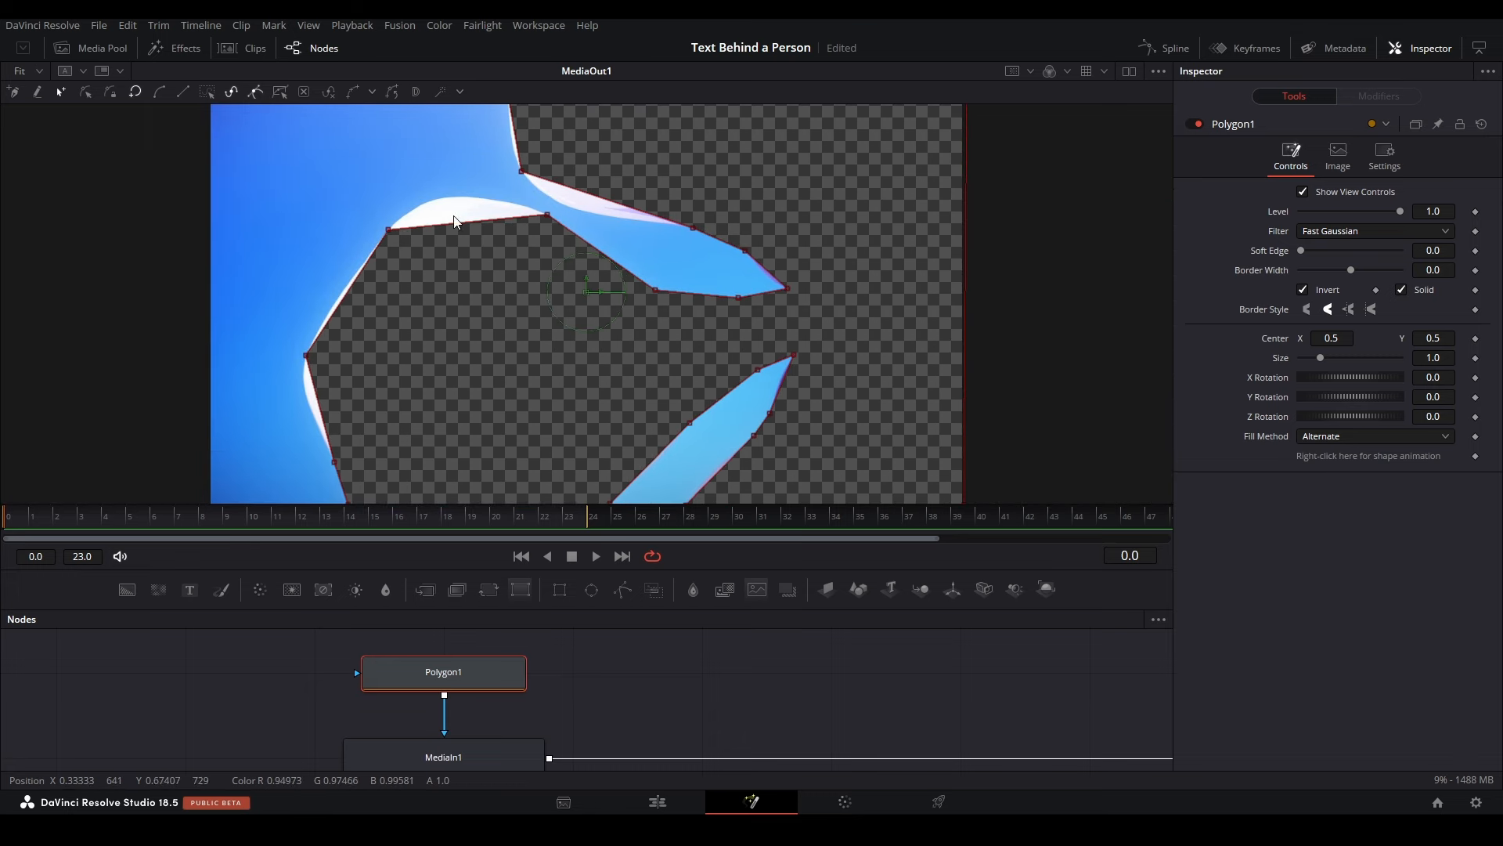
Step: Disconnect Polygon1 from MediaIn1 and keep Polygon1 selected for editing over the full flower image
drag(437, 732, 446, 726)
click(446, 726)
click(491, 687)
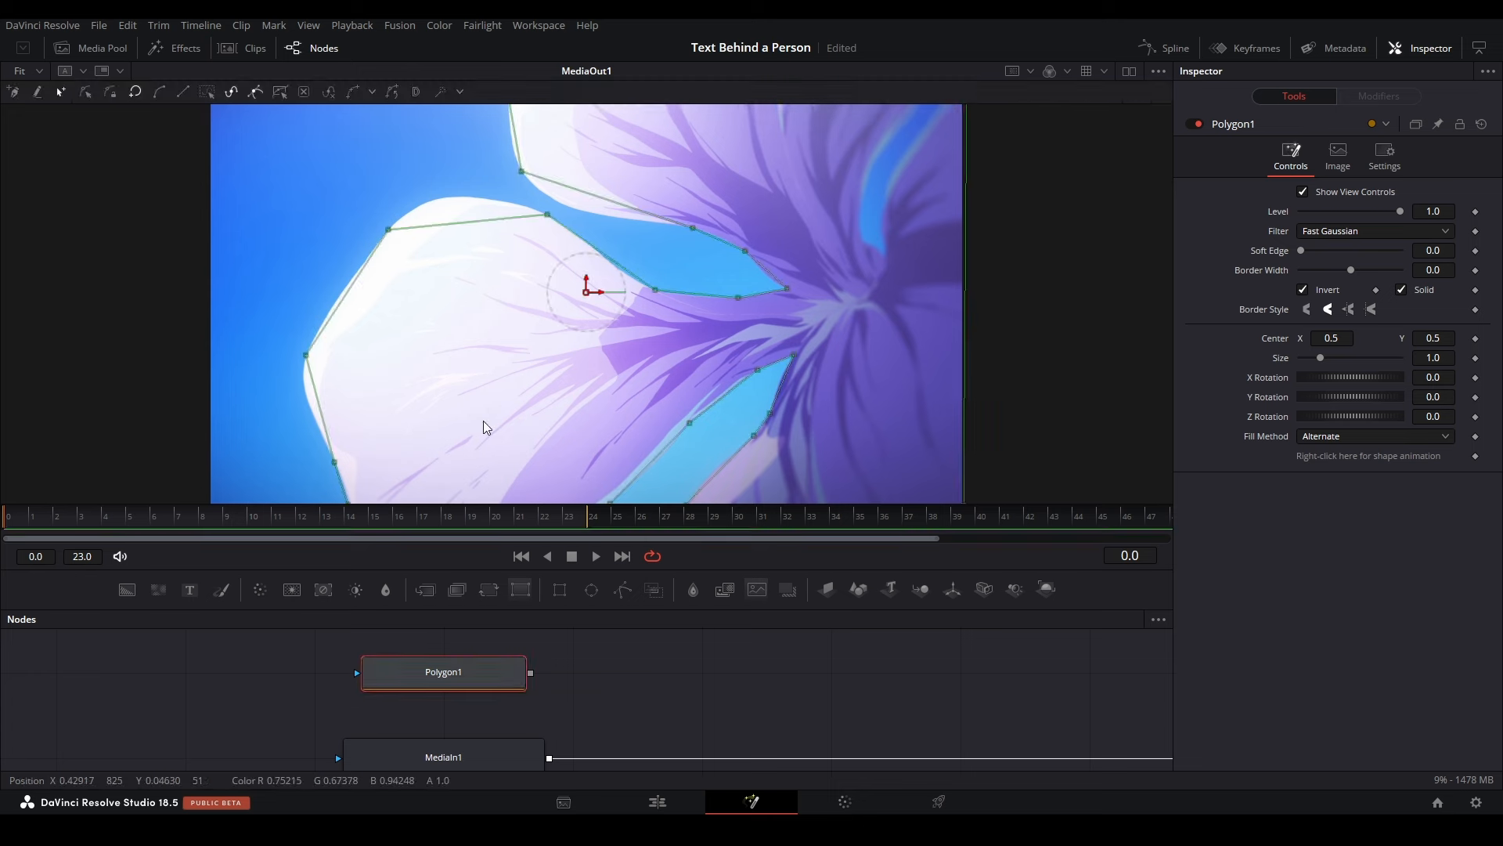
Step: Select the mask's starting point where the upper petal's left edge meets the frame's top
drag(458, 235, 440, 357)
scroll(479, 239, up, 1)
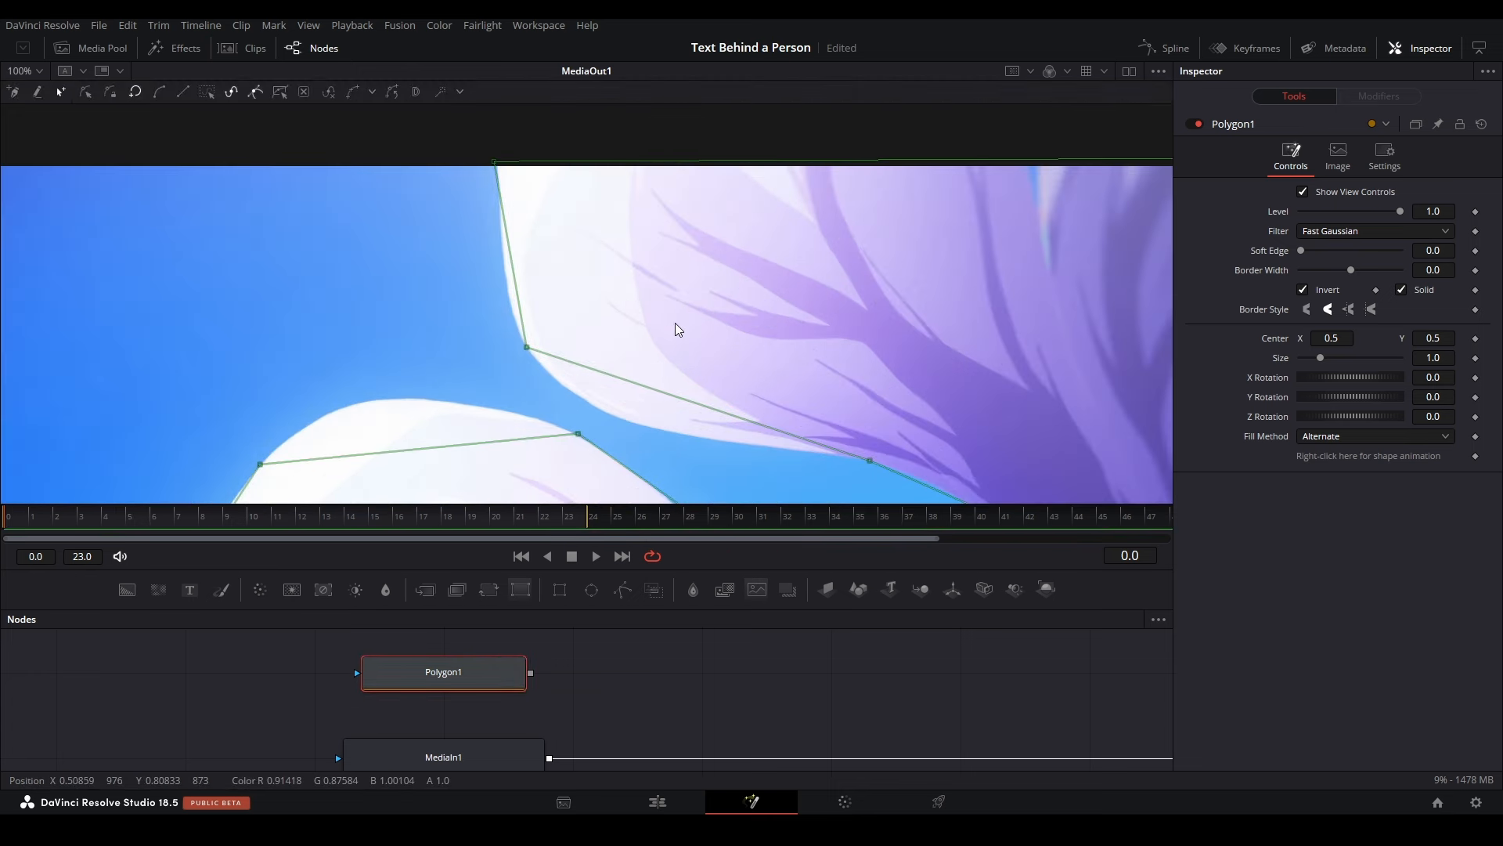
drag(671, 319, 350, 49)
drag(330, 240, 546, 509)
drag(451, 295, 514, 335)
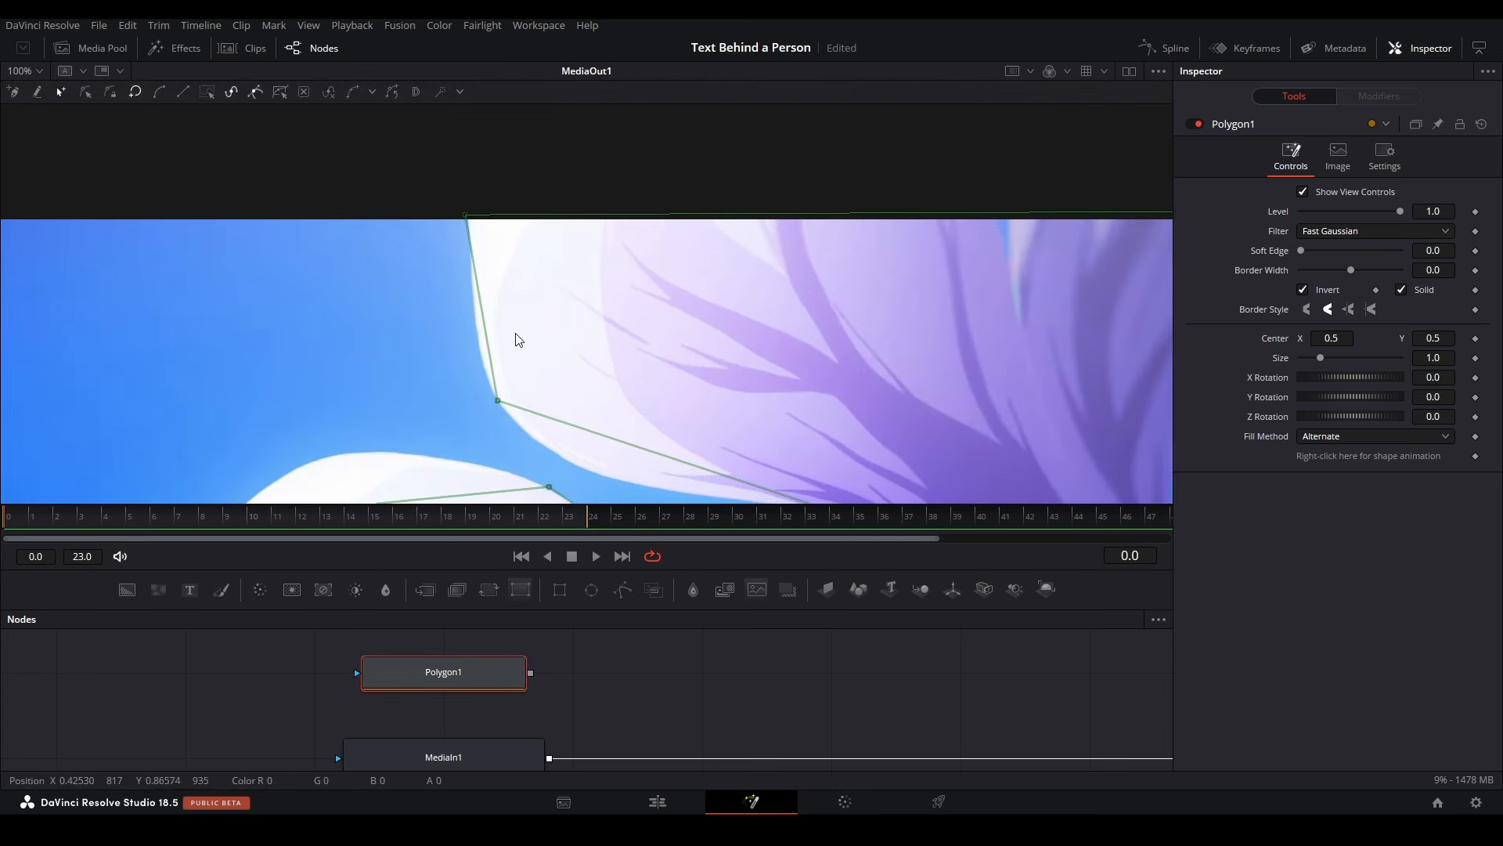
scroll(448, 211, up, 1)
drag(421, 328, 570, 176)
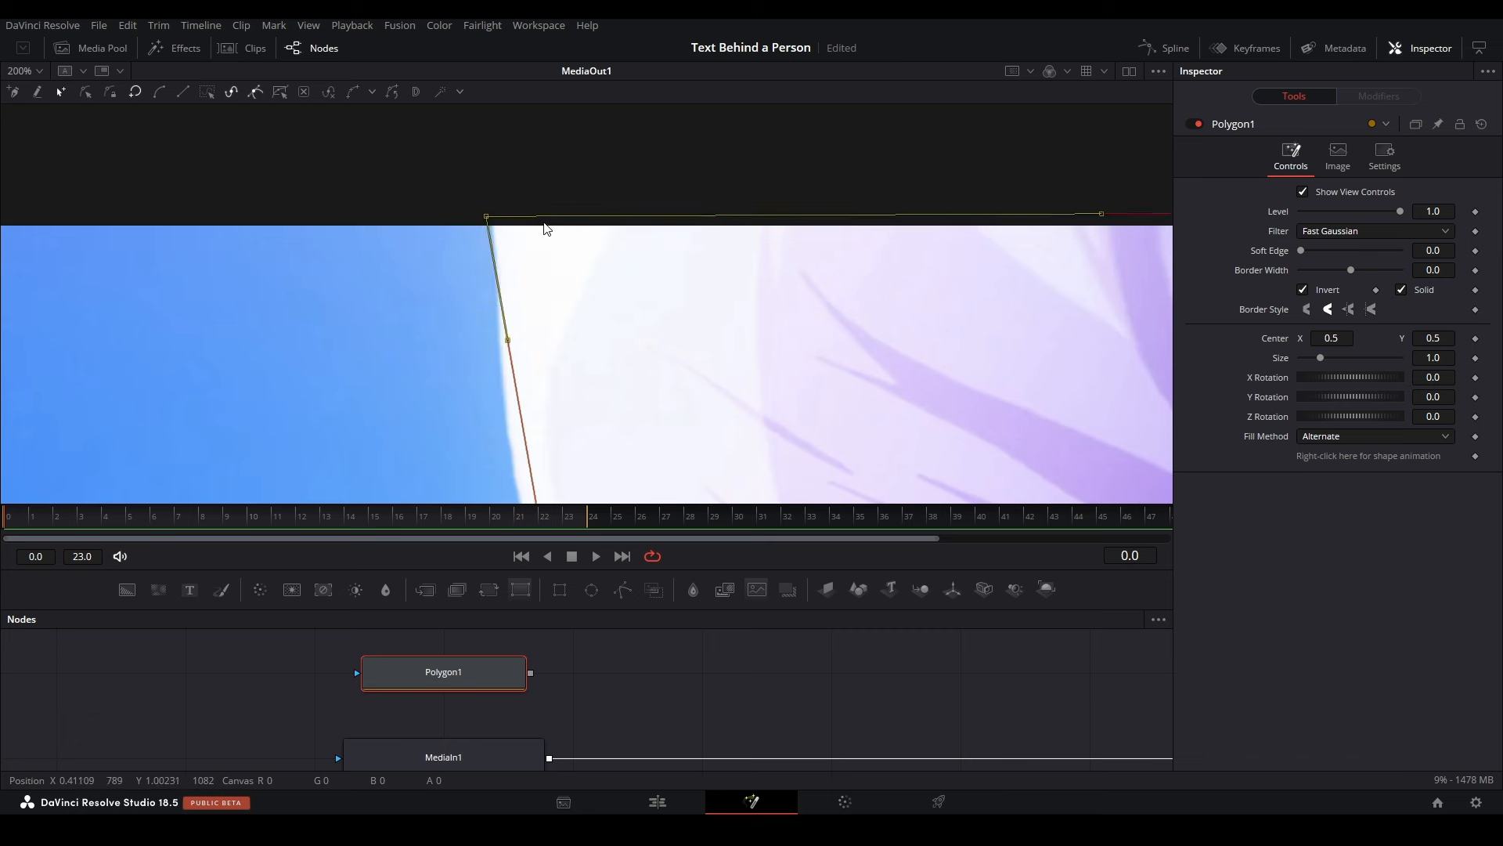
scroll(503, 265, up, 2)
scroll(520, 289, down, 2)
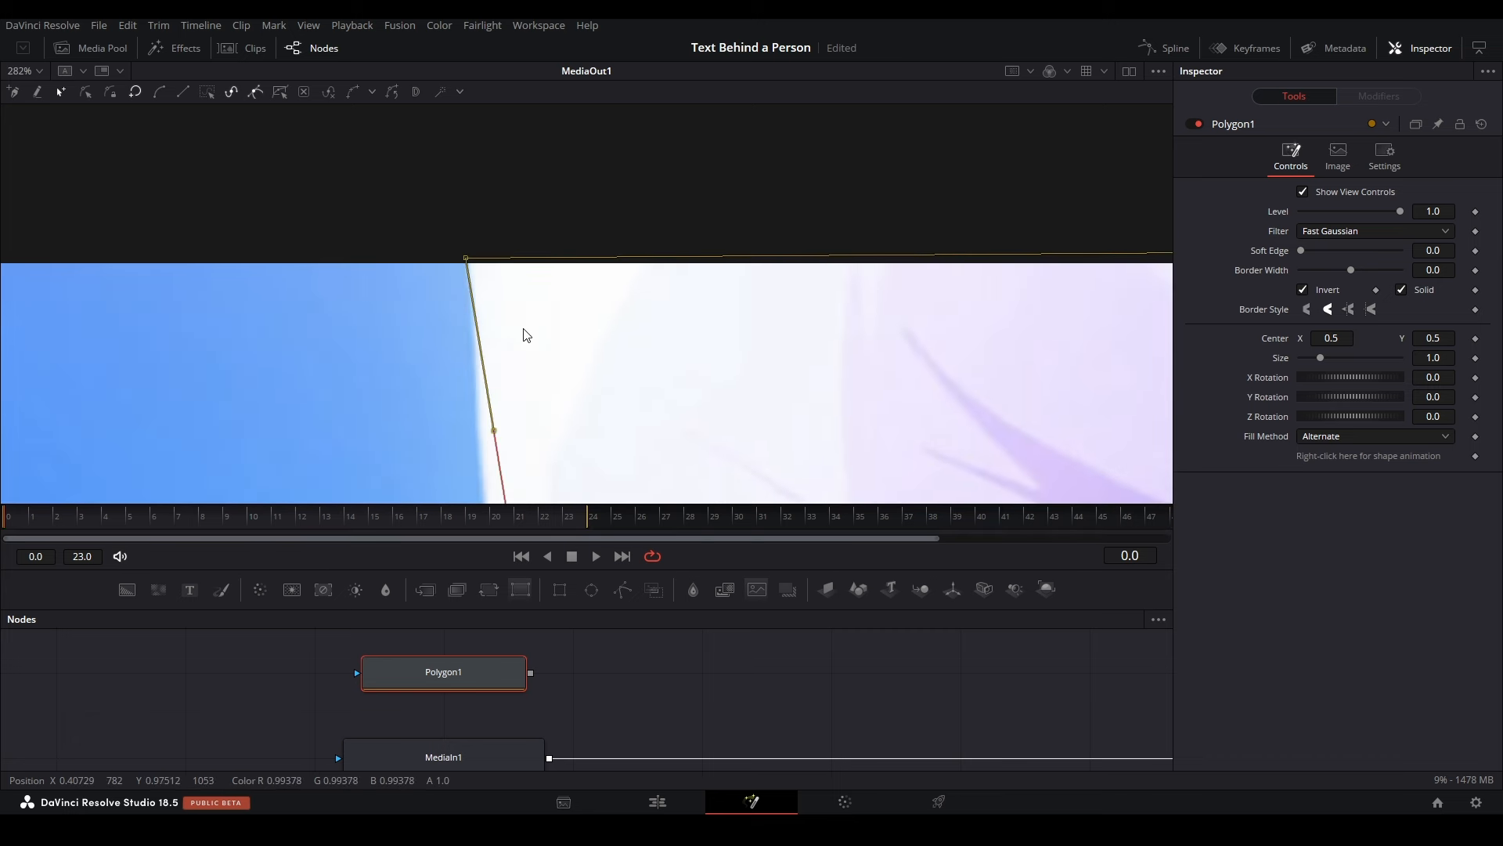
drag(521, 332, 516, 268)
scroll(470, 370, up, 1)
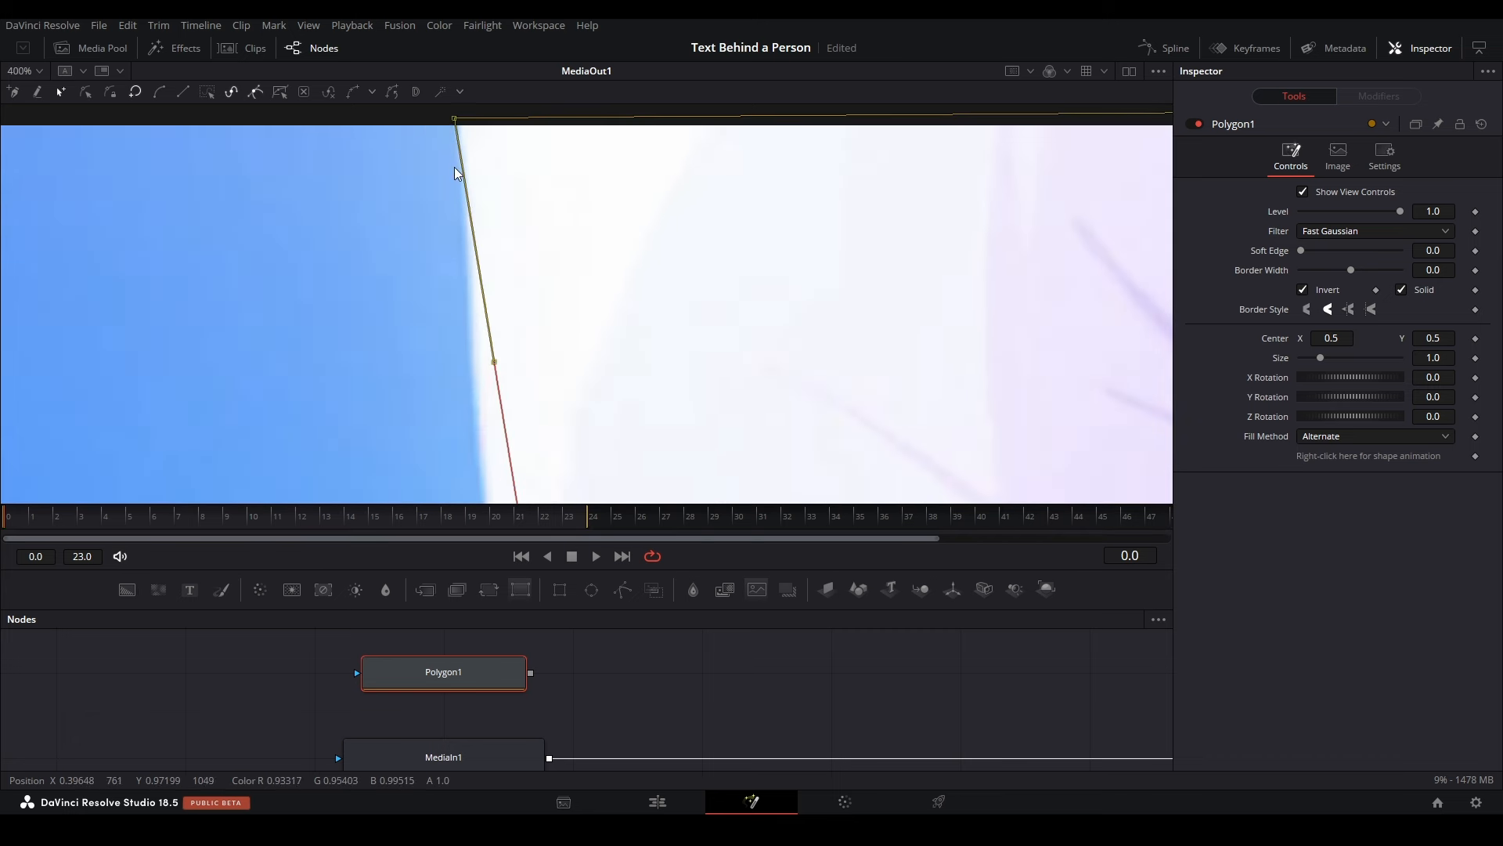
scroll(596, 191, down, 2)
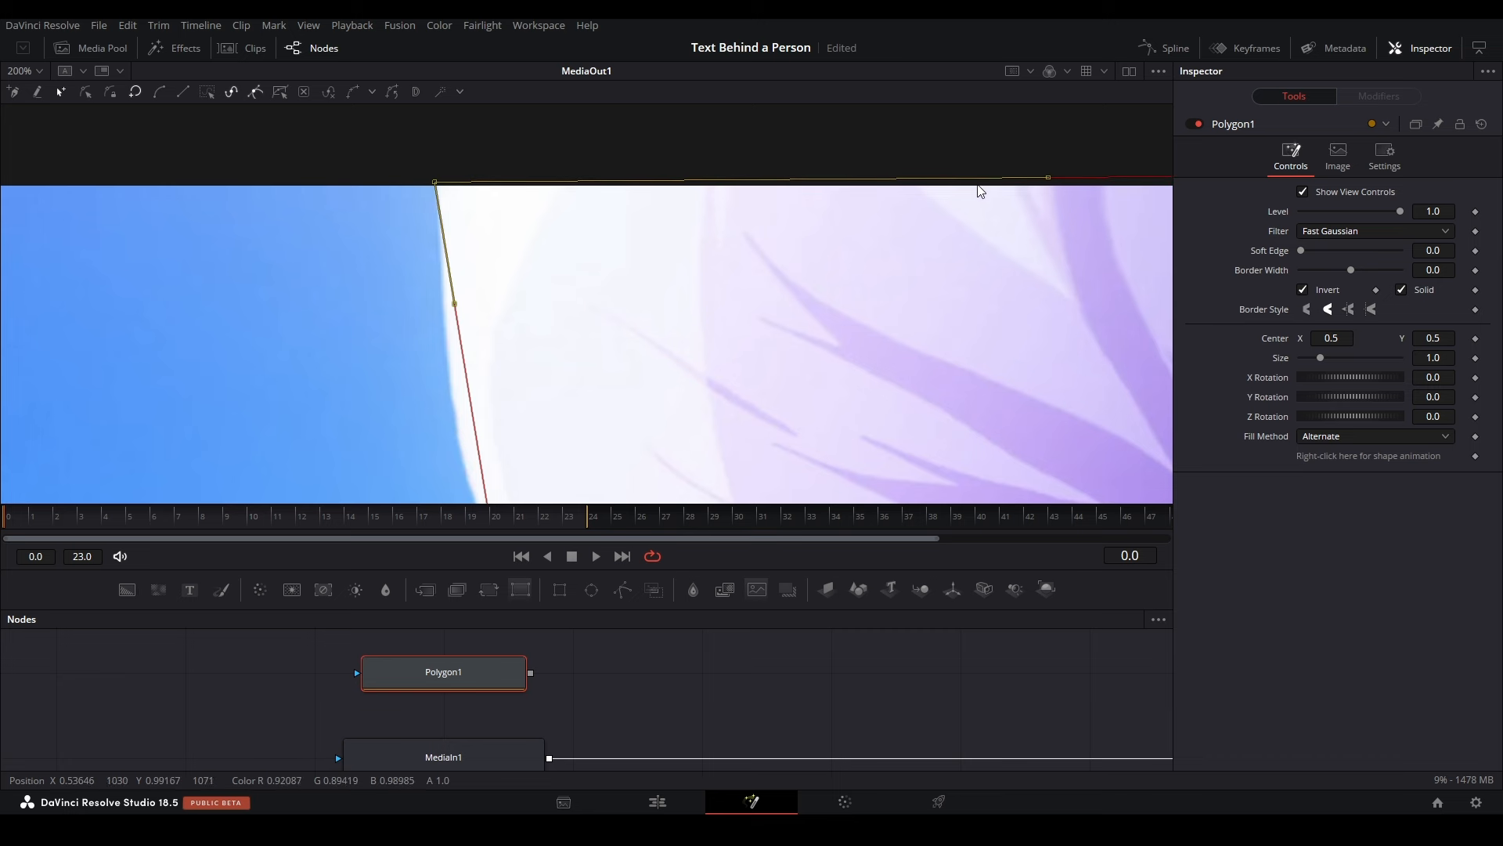
scroll(932, 206, up, 2)
scroll(846, 252, down, 2)
scroll(541, 296, up, 2)
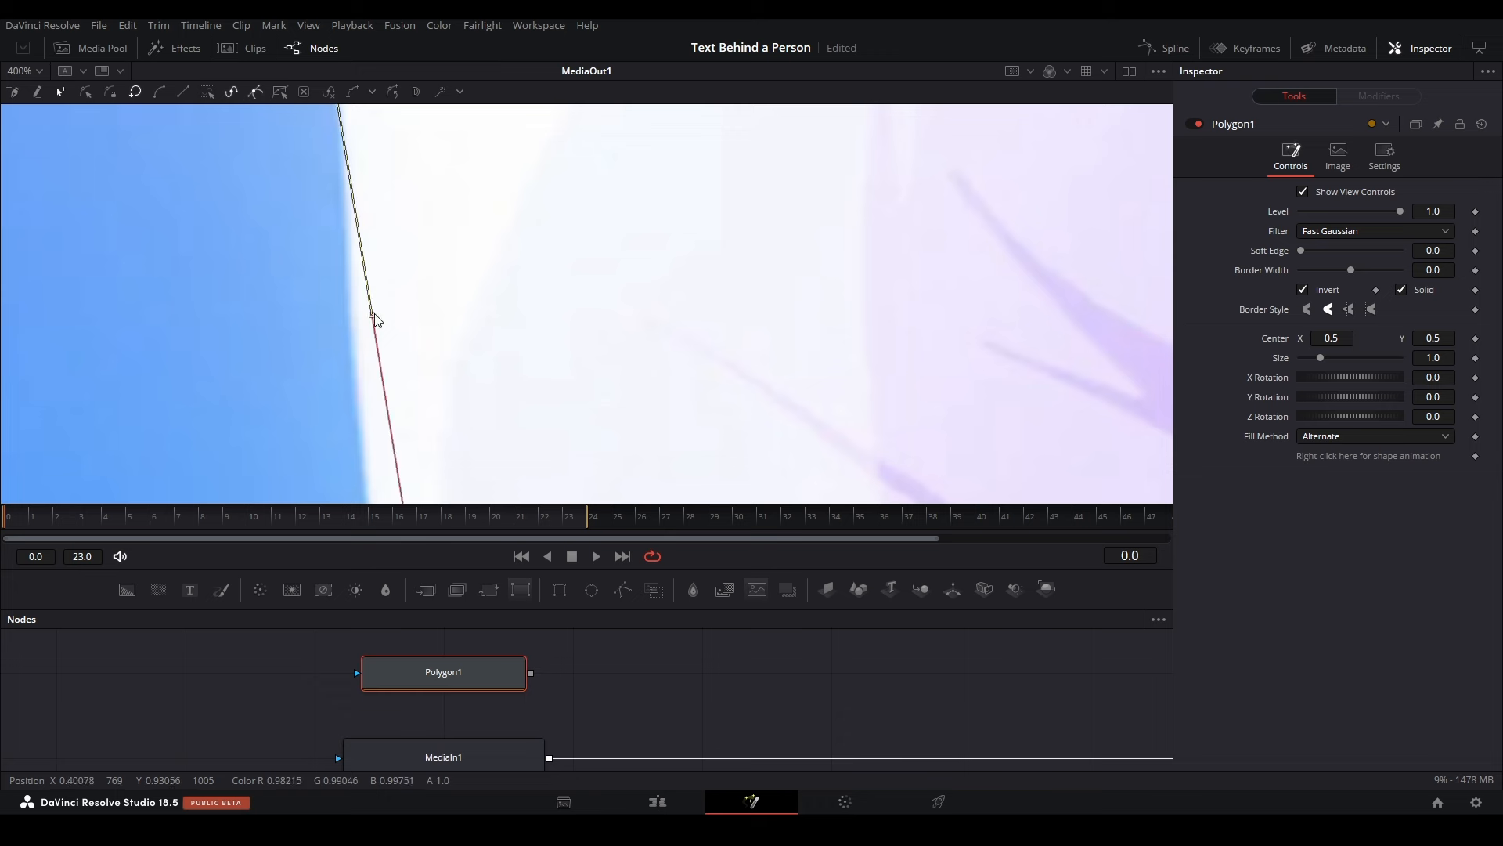
Step: Pull the starting point's lower handle toward the upper petal's left edge to bend the mask segment
mouse_move(375, 319)
mouse_down()
mouse_move(359, 426)
mouse_move(401, 307)
mouse_move(398, 322)
mouse_up()
scroll(364, 399, down, 1)
drag(517, 347, 378, 172)
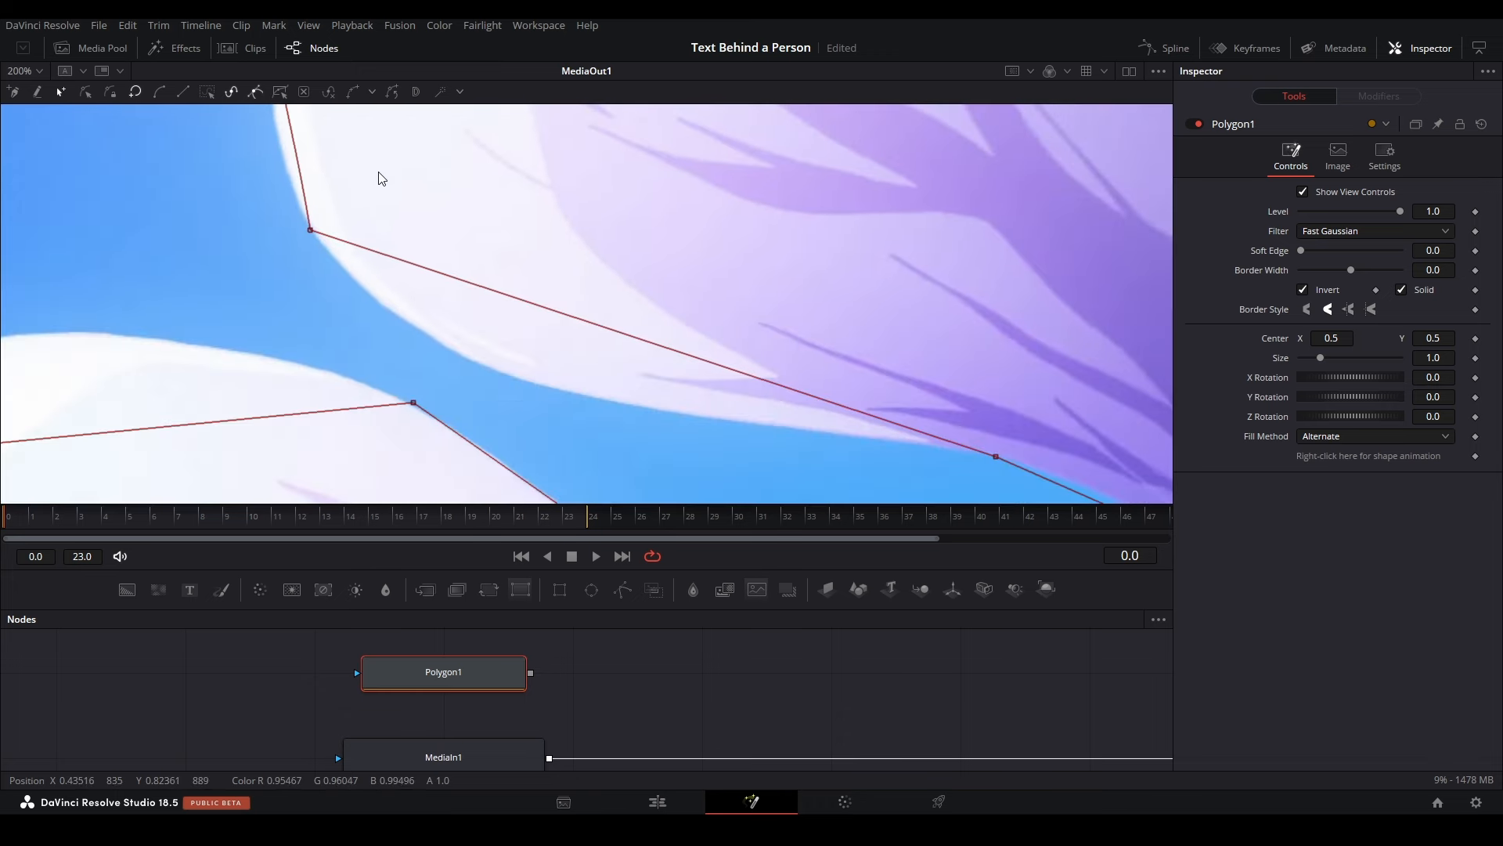
drag(384, 243, 495, 149)
drag(519, 211, 373, 365)
drag(165, 194, 290, 365)
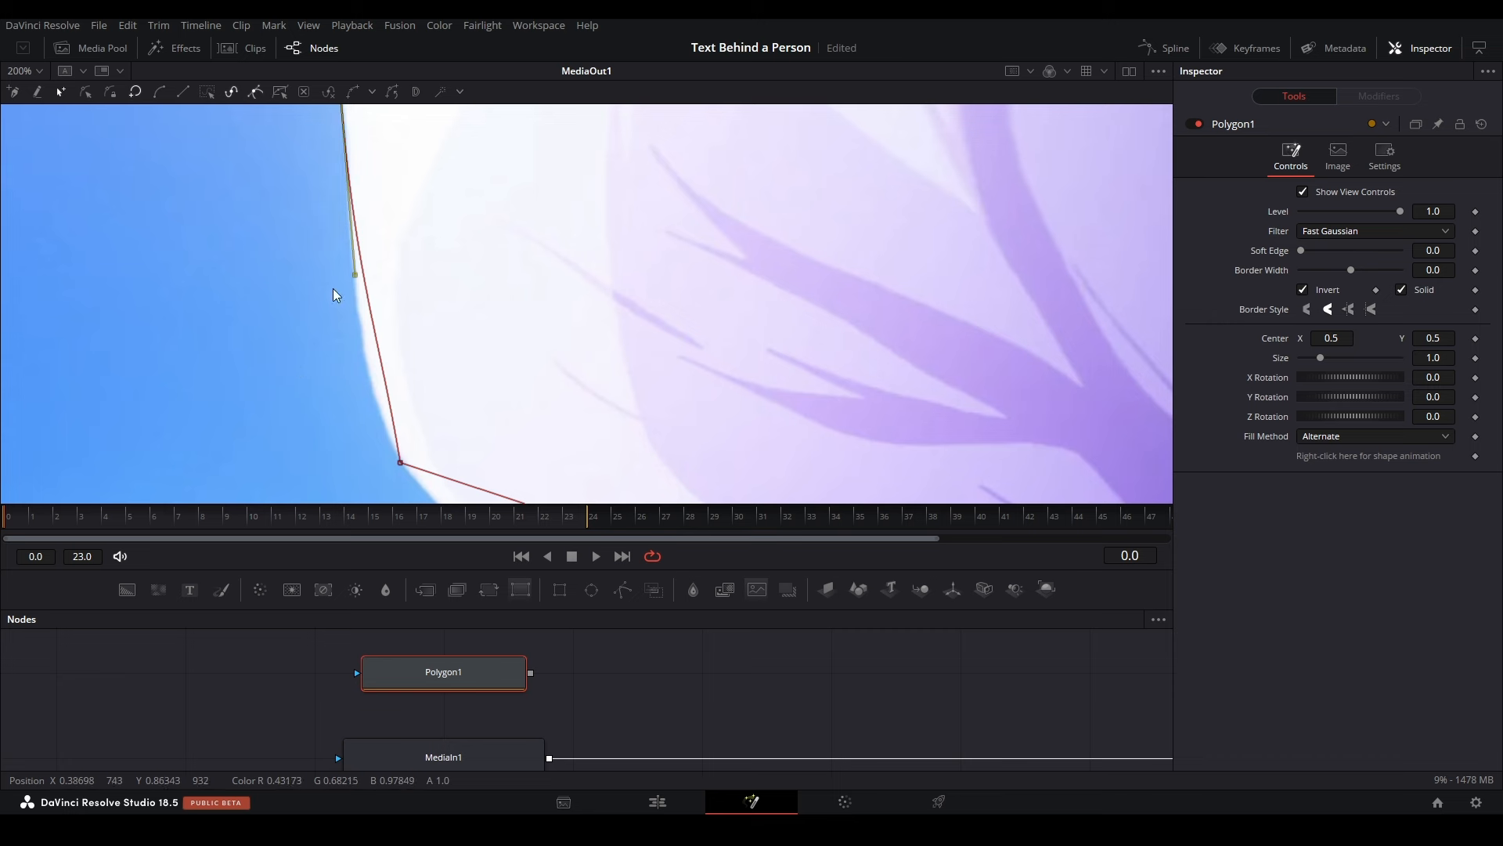
Step: Pull the upper handle of the upper petal's corner point outward so the segment above follows the petal's left edge
drag(366, 313, 416, 243)
drag(352, 343, 491, 475)
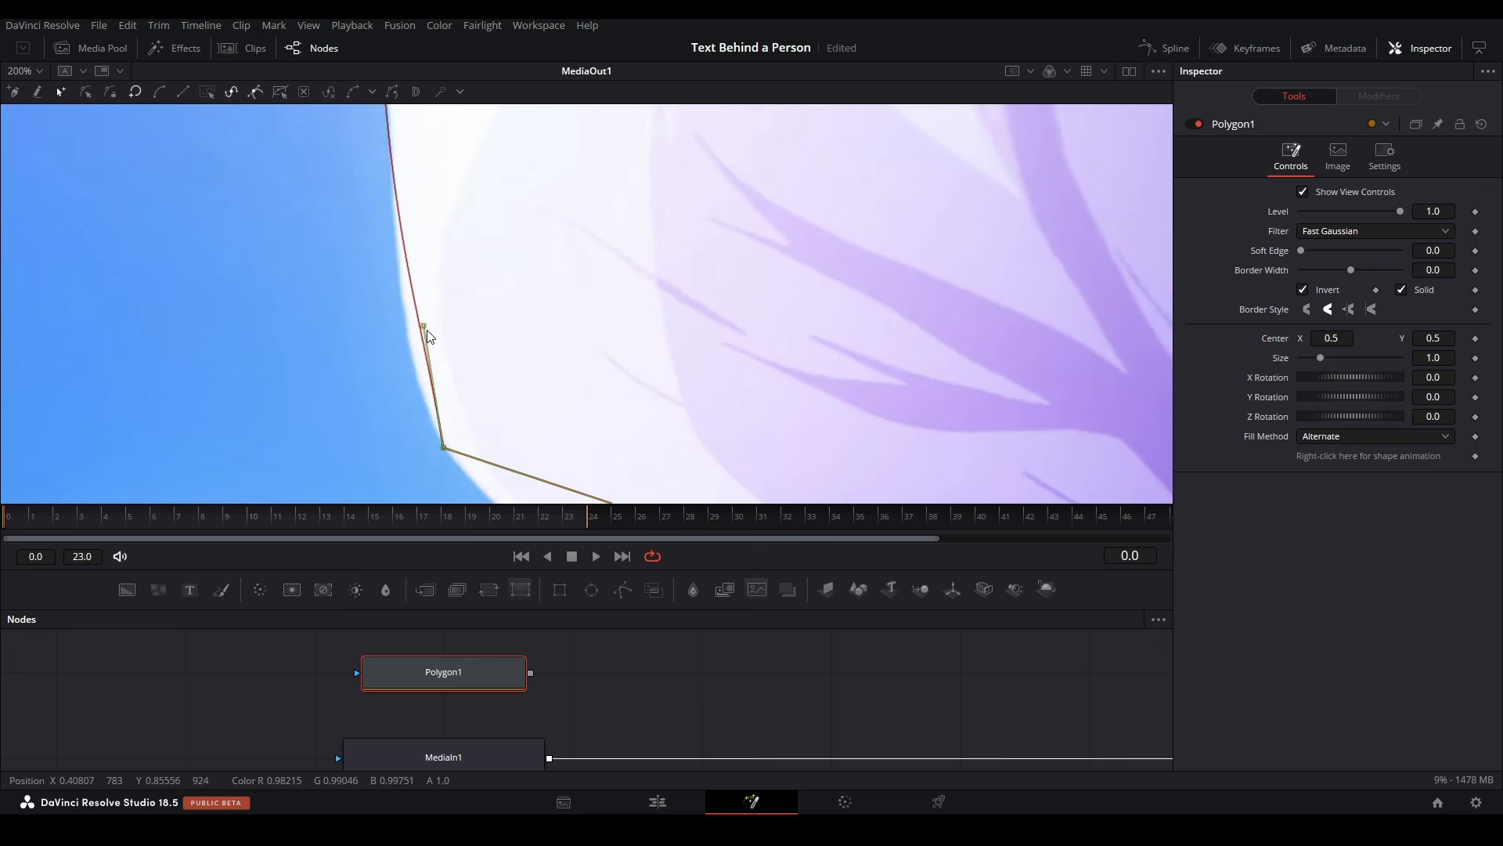
drag(426, 327, 406, 381)
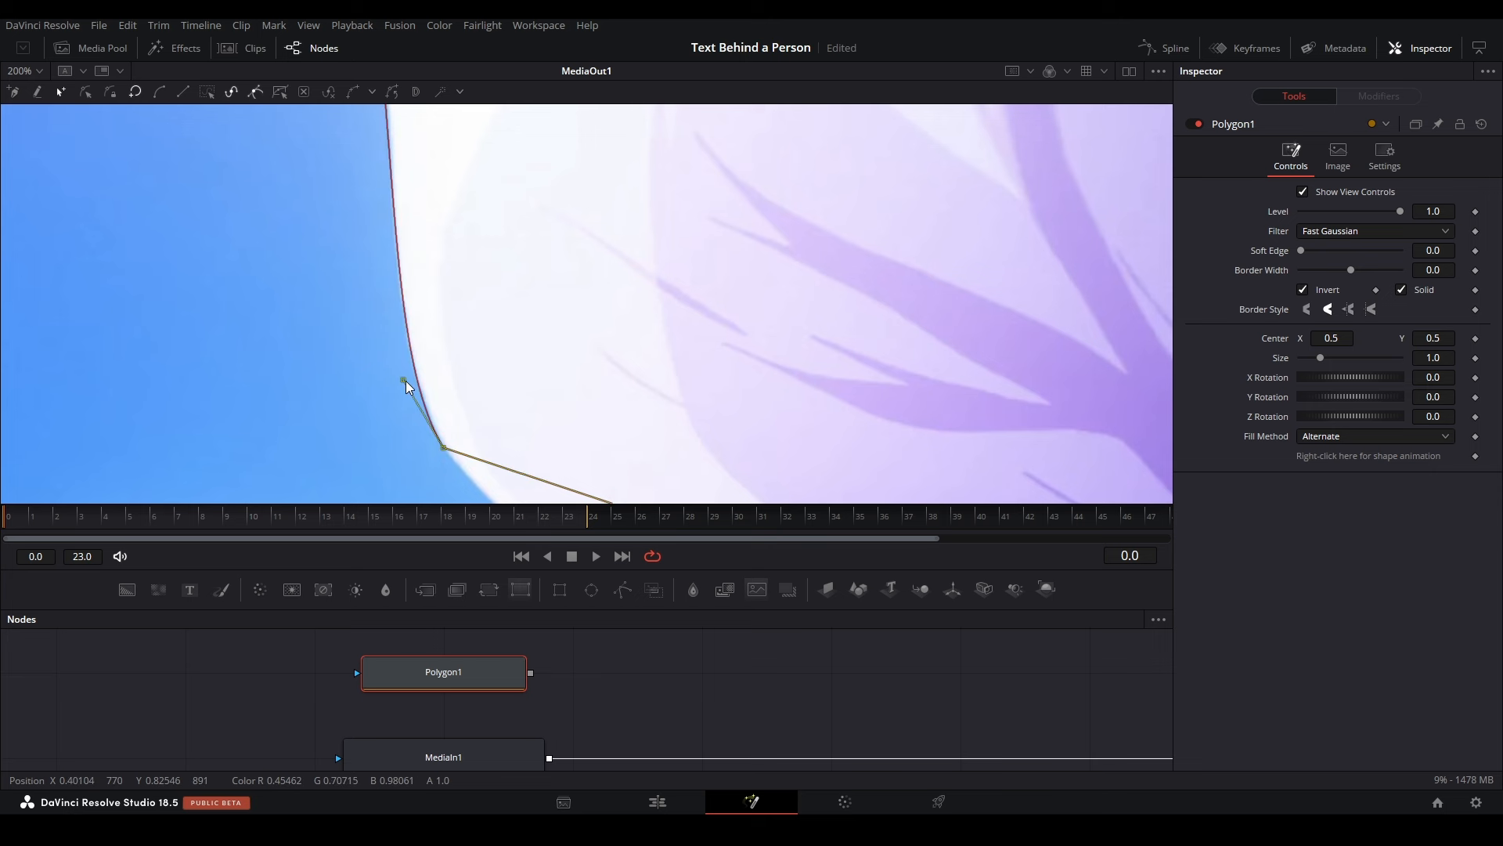
scroll(413, 265, up, 2)
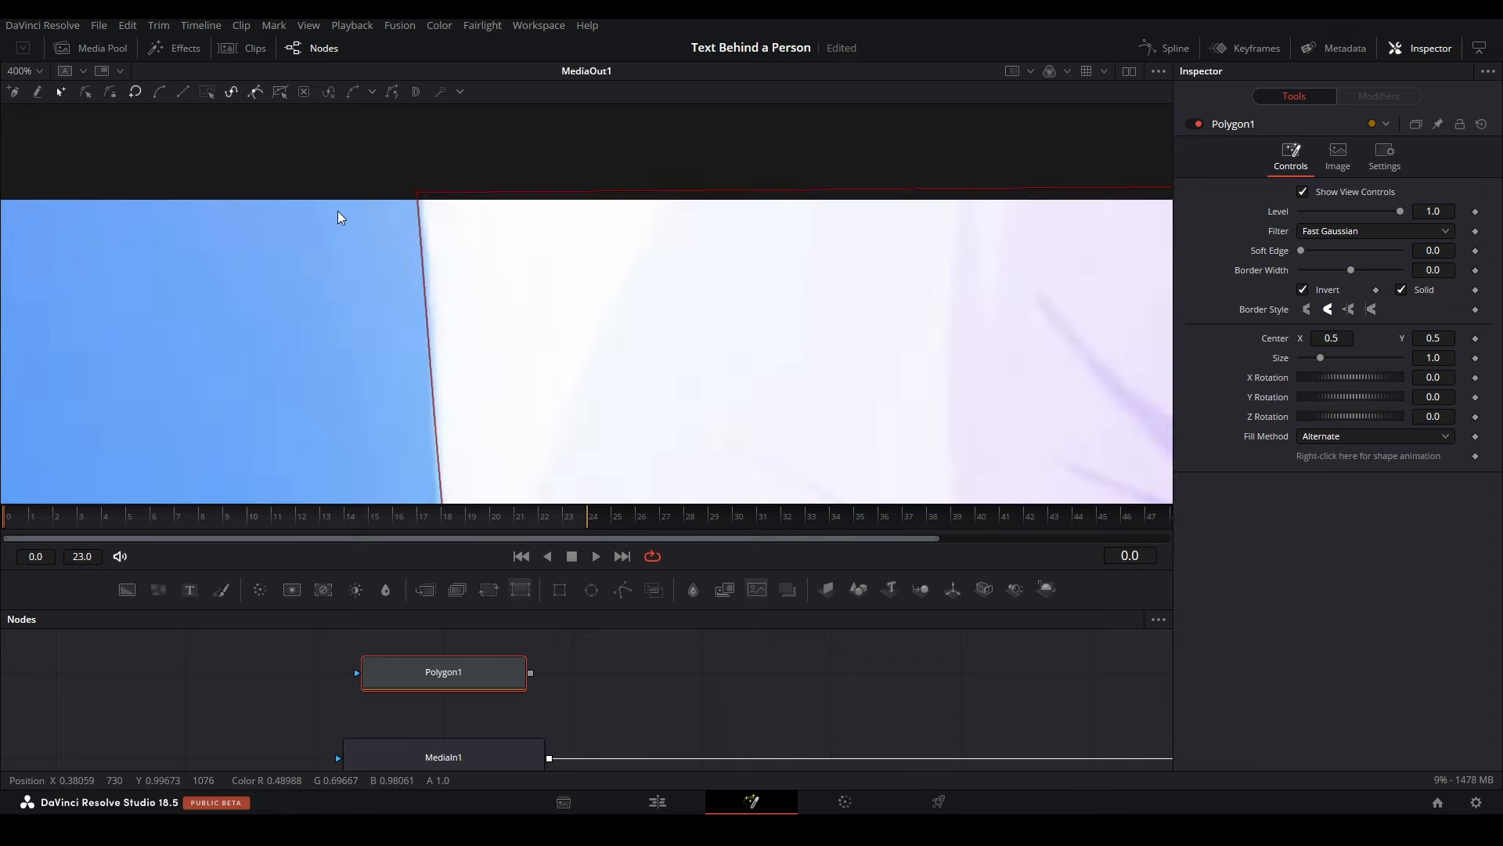
drag(338, 212, 510, 317)
drag(479, 390, 490, 248)
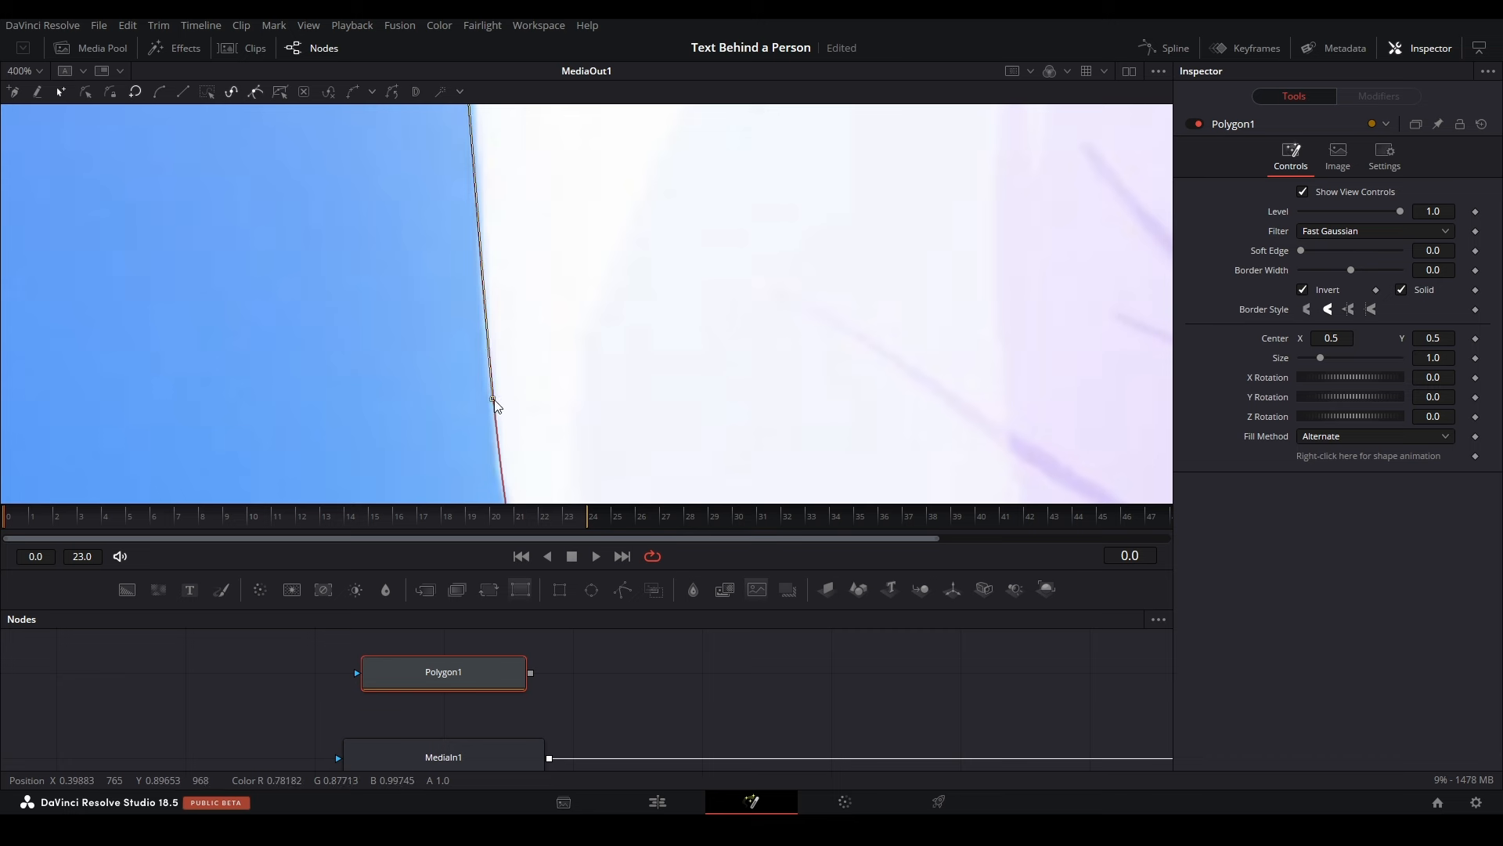
drag(485, 402, 487, 207)
Step: Pull the corner point's lower handle down across the blue gap to curve the mask along the upper petal's underside
scroll(497, 210, down, 1)
drag(482, 441, 615, 400)
drag(546, 350, 534, 332)
drag(833, 473, 510, 425)
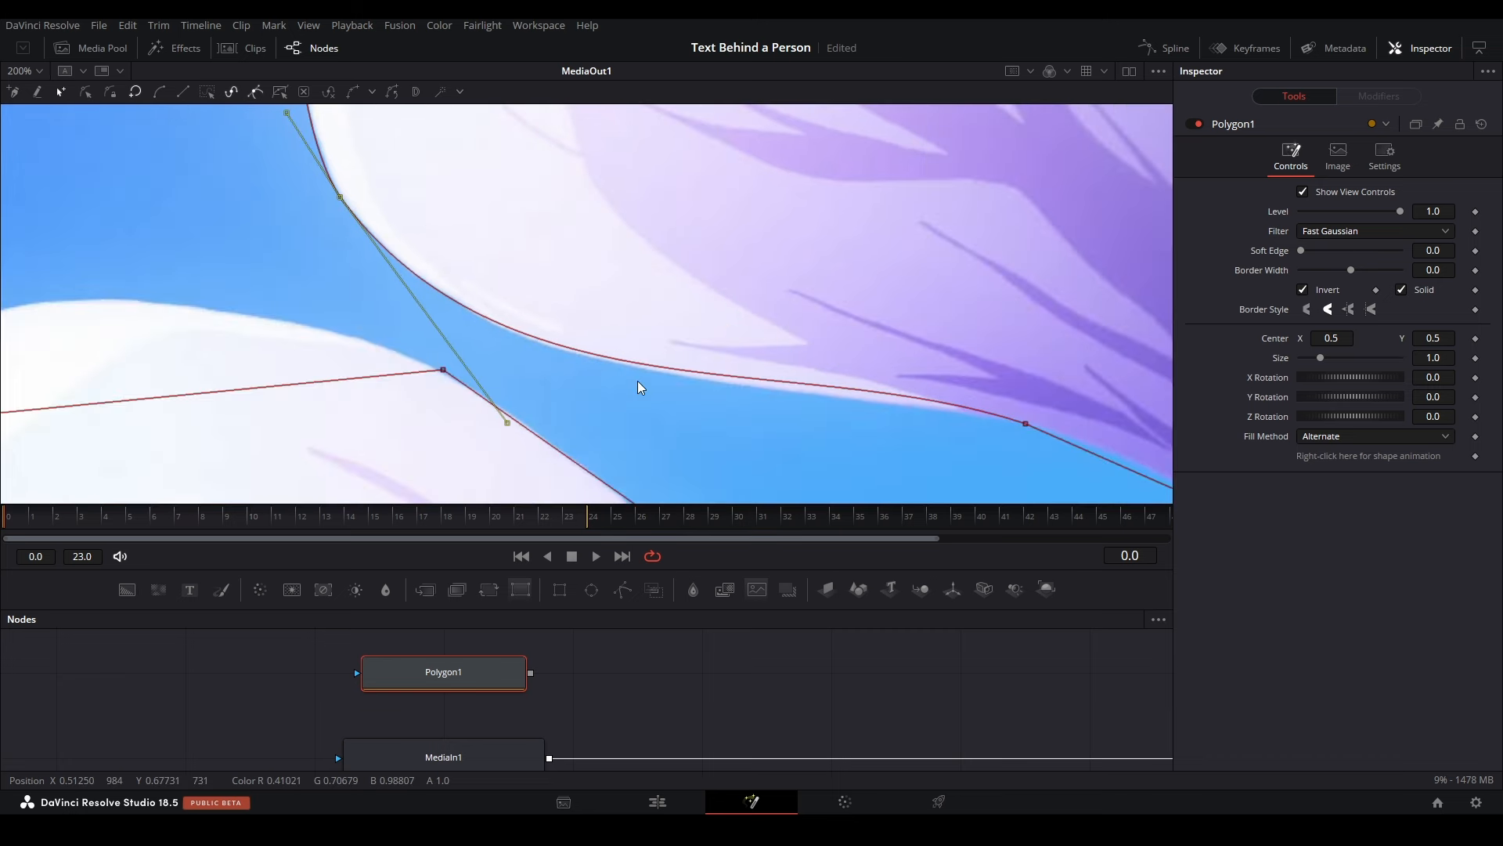
Step: Adjust the left handle of the next point on the upper petal's lower edge to fit the curve
drag(920, 365, 773, 256)
click(877, 314)
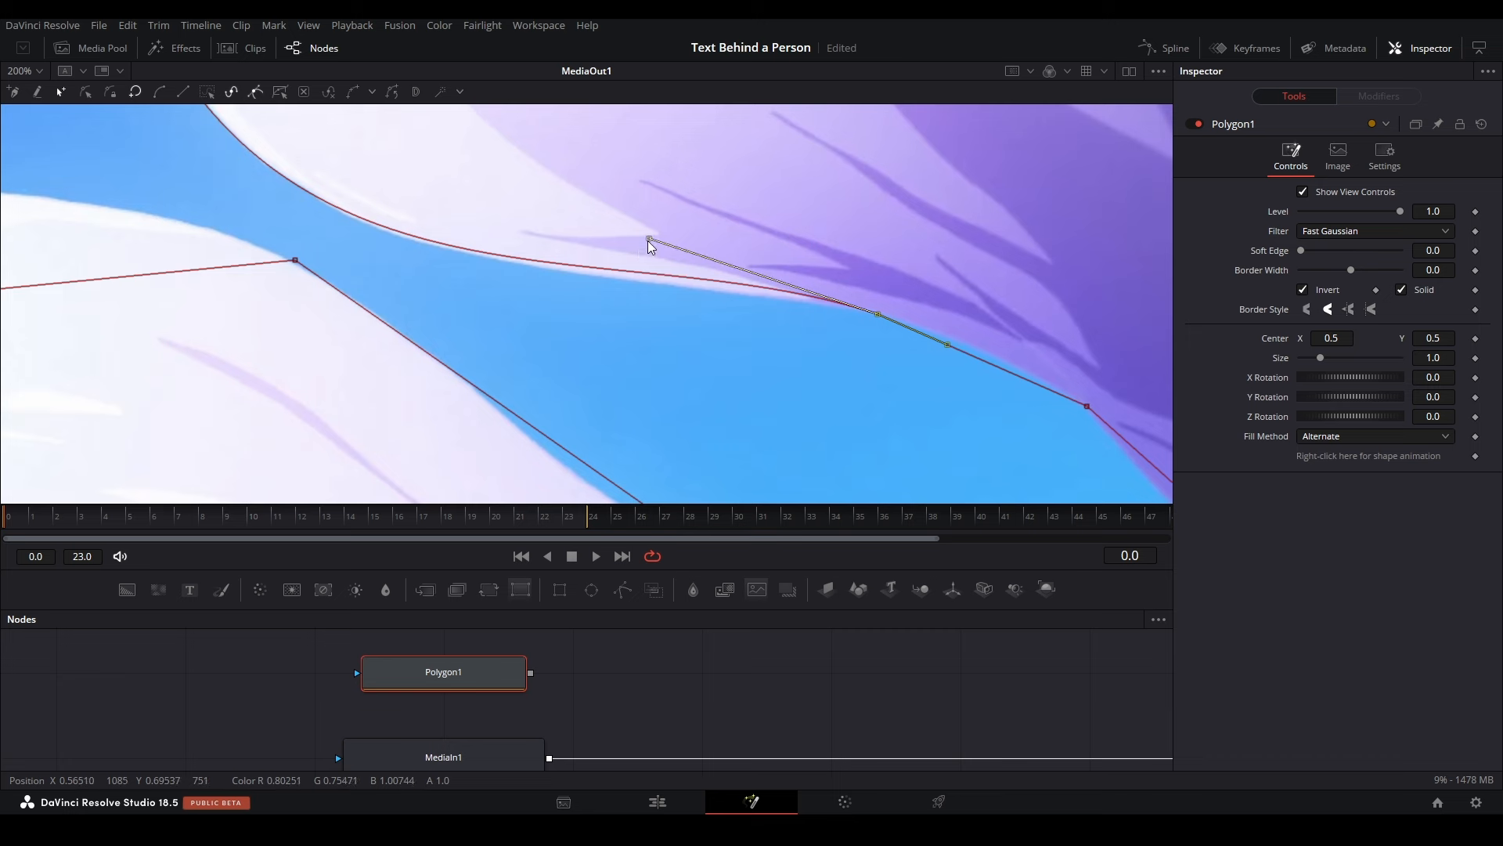
drag(648, 239, 656, 261)
Step: Curve the following mask segment along the blue gap's upper edge with the handles between its two points
drag(779, 322, 392, 241)
drag(560, 264, 639, 293)
key(ctrl+z)
drag(526, 216, 340, 235)
key(ctrl+z)
Step: Curve the mask segment leading down to the upper blue gap's right tip along the purple petal edge
scroll(496, 270, up, 1)
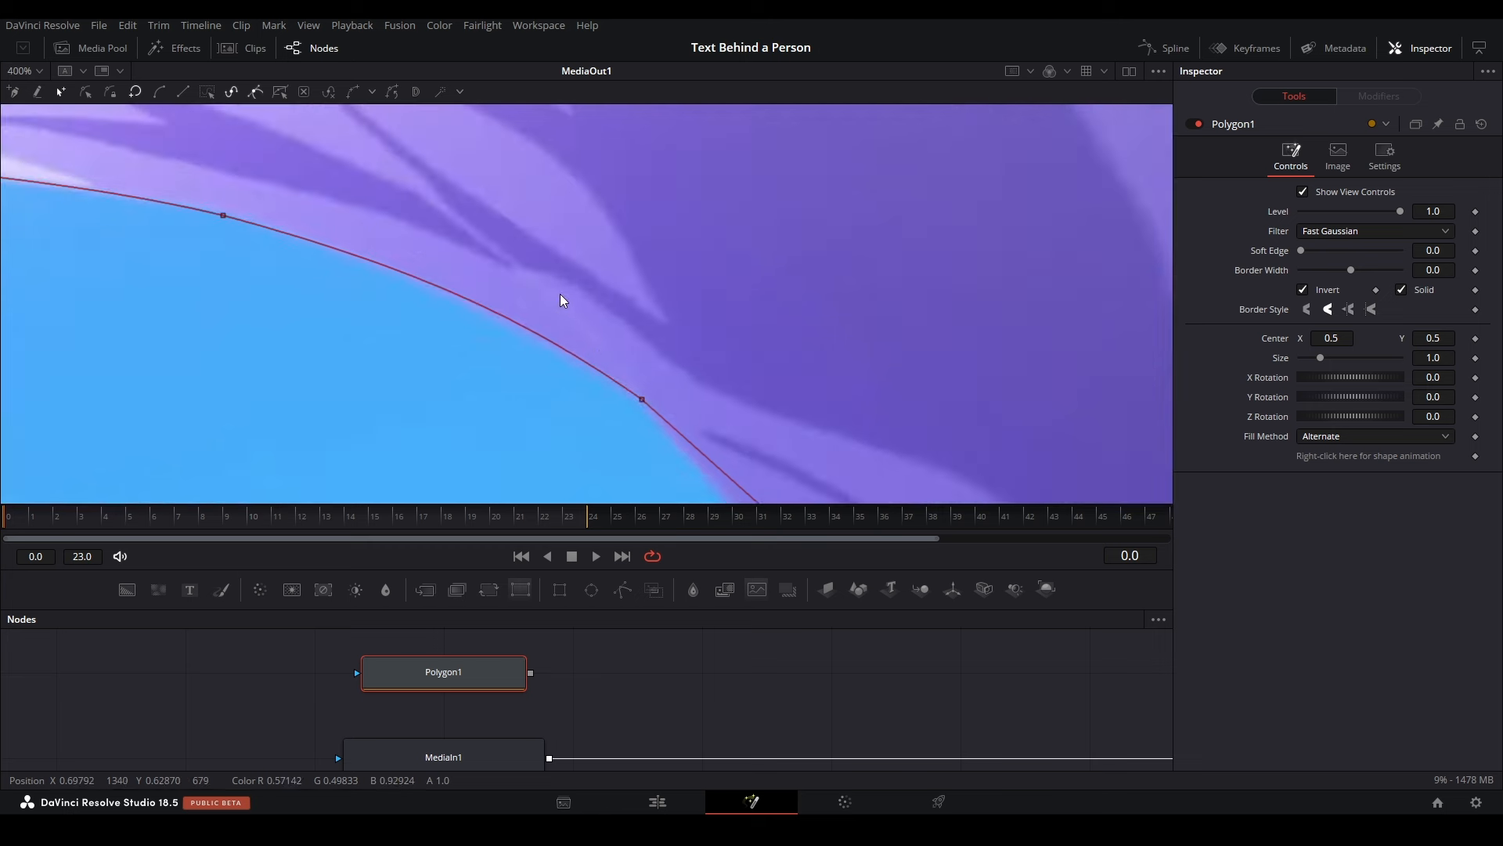
drag(560, 294, 690, 433)
drag(659, 373, 539, 199)
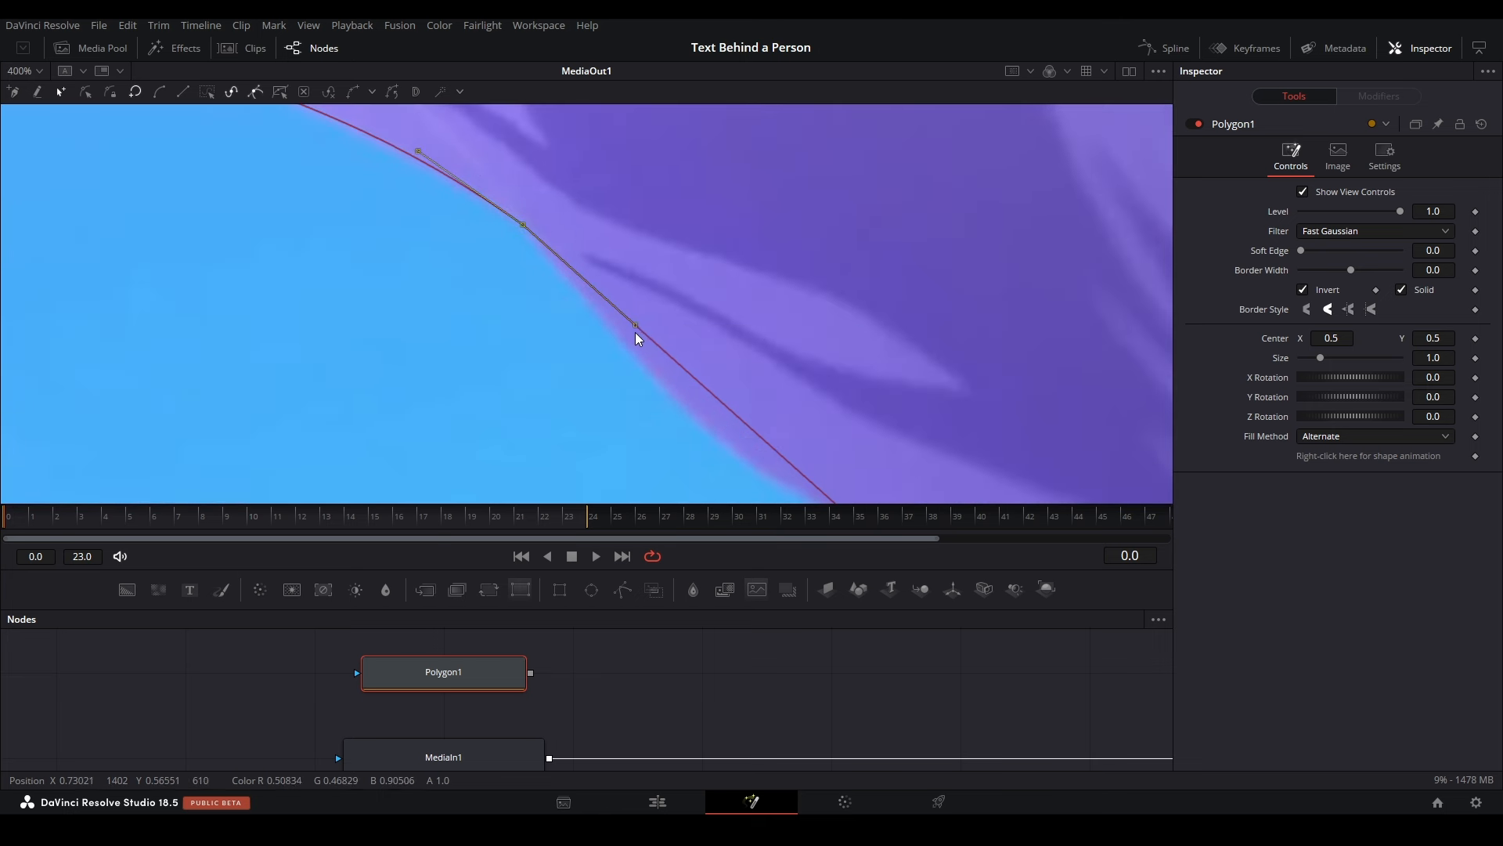
mouse_move(637, 324)
mouse_down()
mouse_move(552, 364)
mouse_move(711, 267)
mouse_move(587, 402)
mouse_move(575, 248)
mouse_move(565, 264)
mouse_move(642, 316)
mouse_move(623, 330)
mouse_up()
key(ctrl+z)
key(ctrl+z)
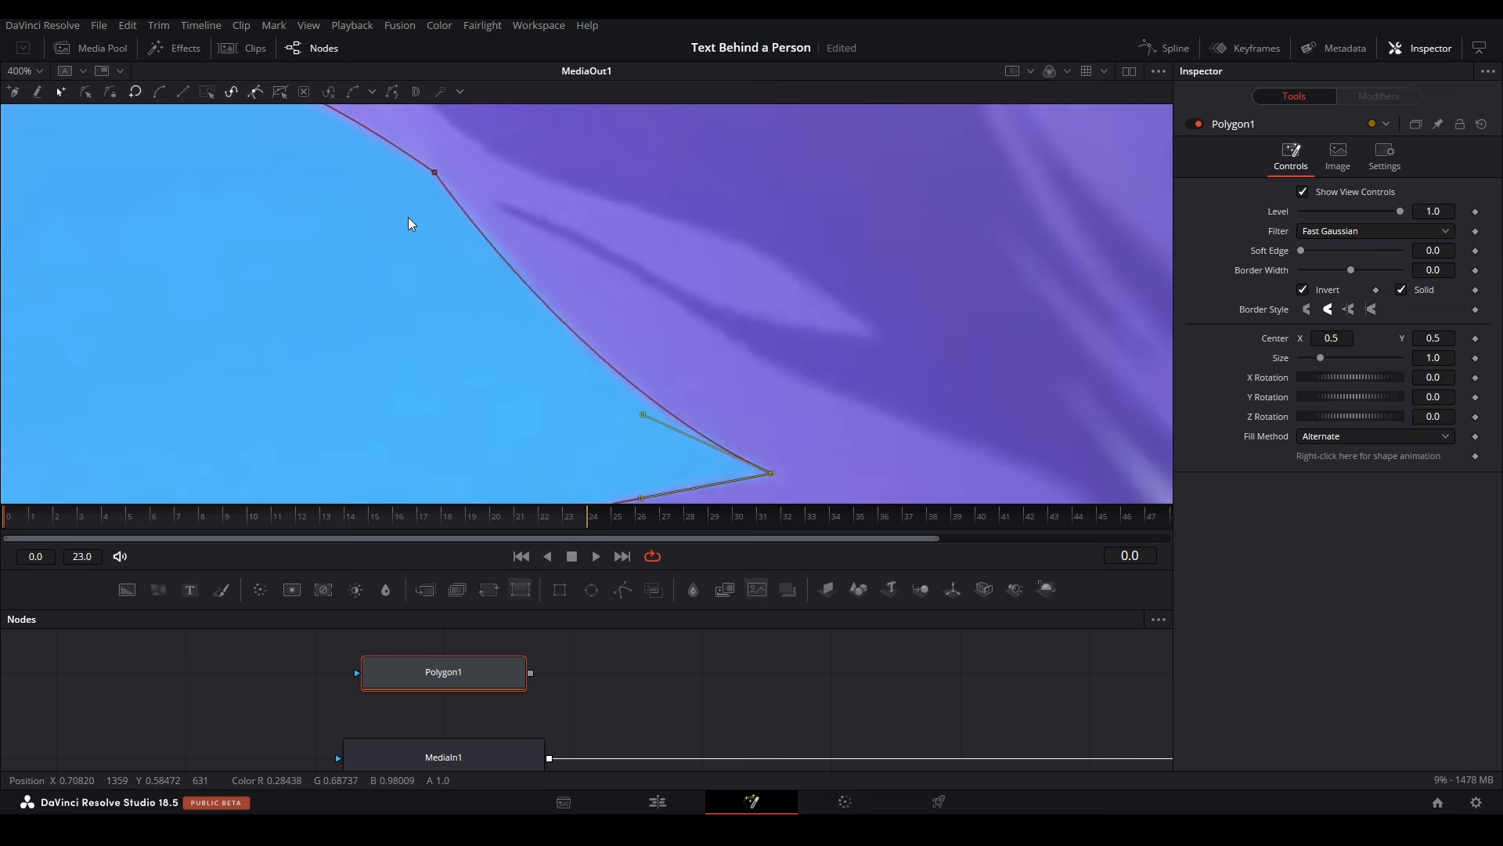
Step: Add a mask point on the curved segment just below the purple edge's corner point
scroll(467, 166, up, 2)
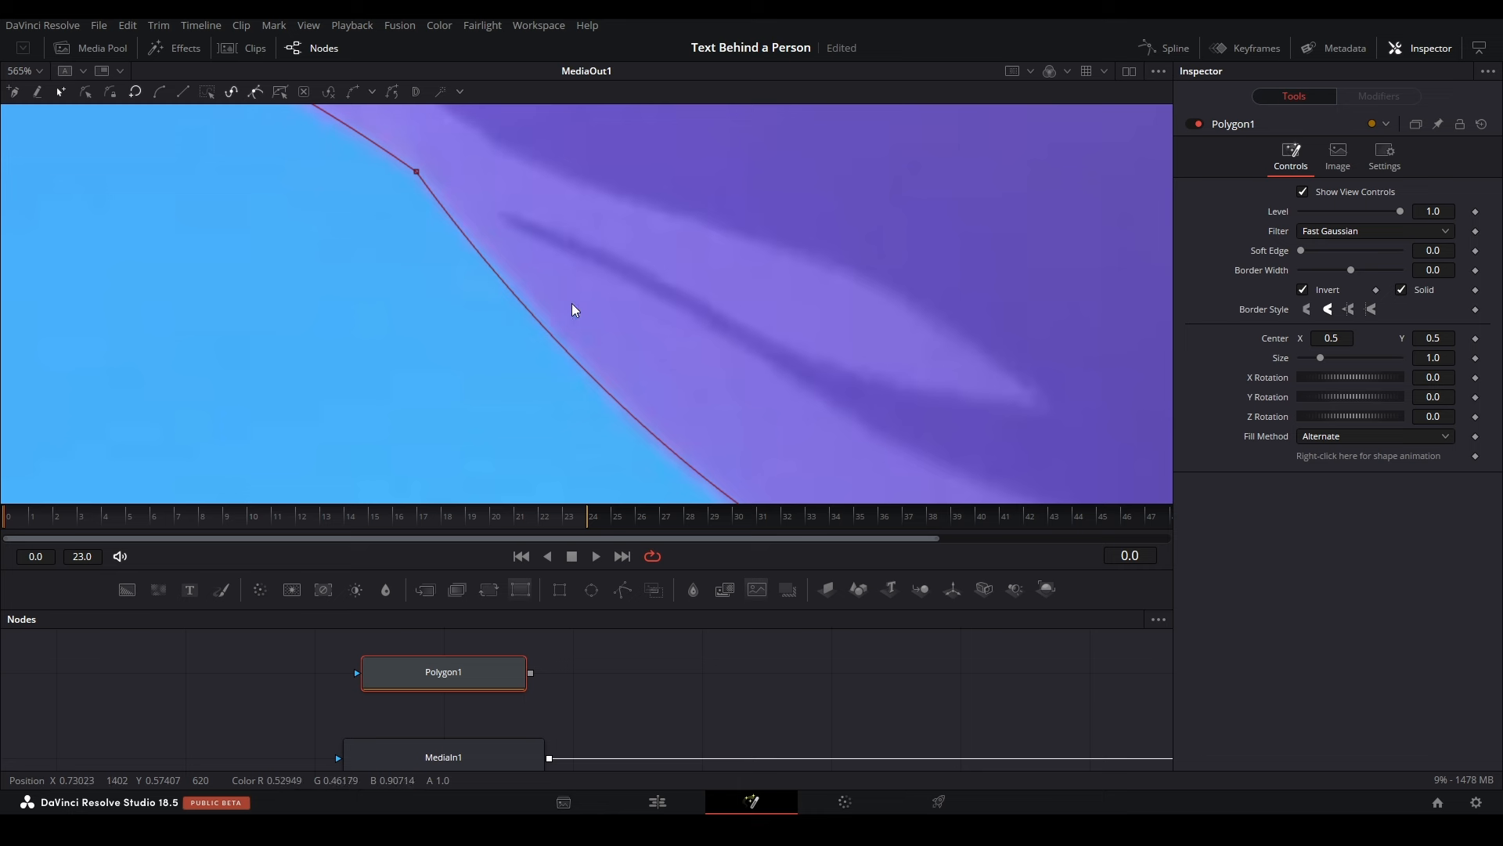
drag(495, 270, 504, 270)
click(418, 173)
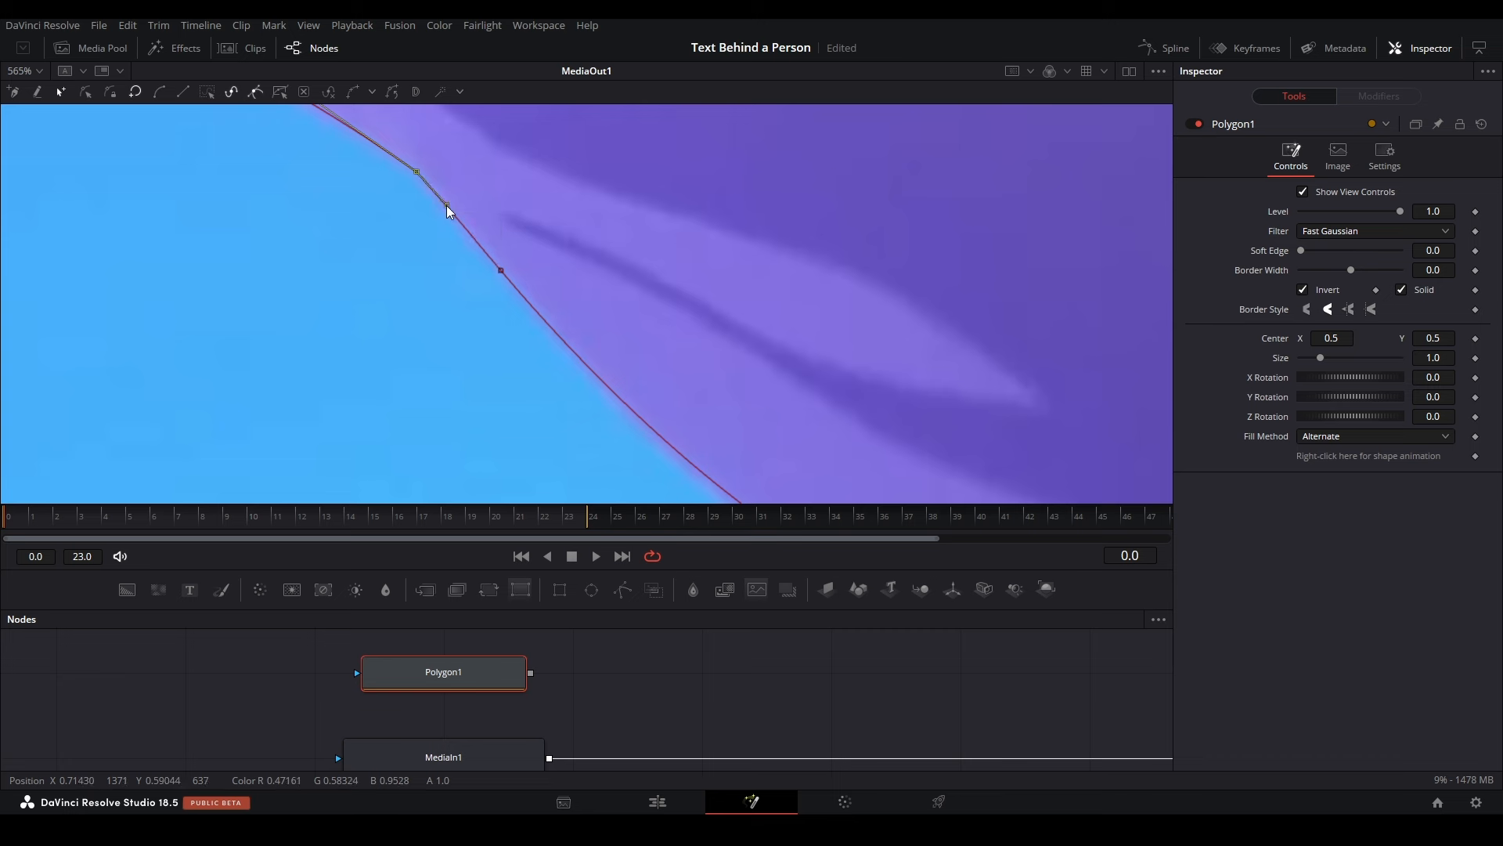
Step: Curve the segment between the upper gap's right tip and the next point on its lower edge using their facing handles
scroll(486, 220, down, 2)
scroll(506, 316, up, 1)
click(804, 380)
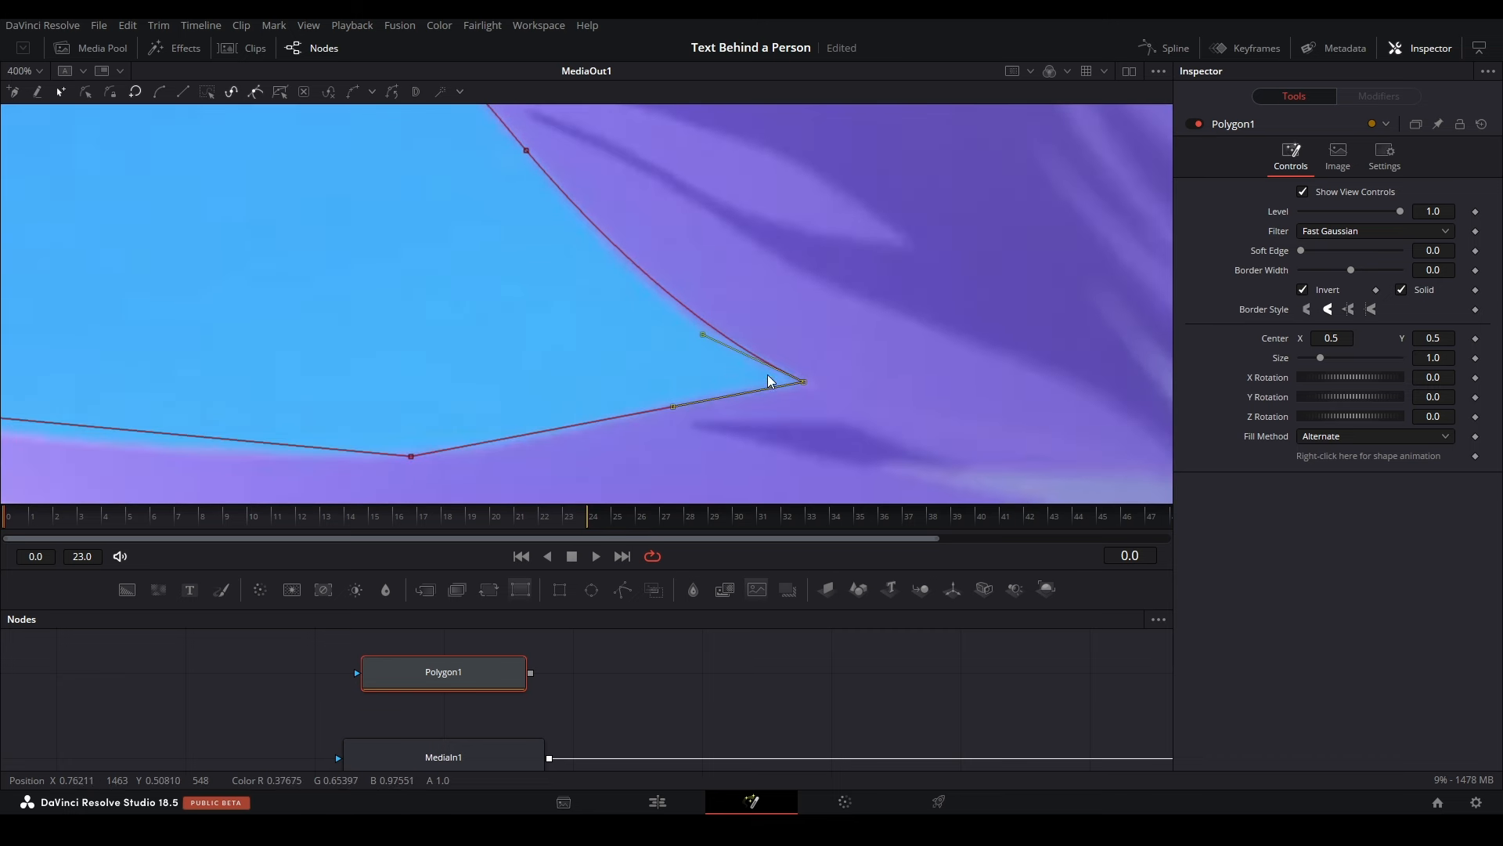
scroll(517, 429, down, 1)
drag(676, 378, 678, 371)
click(414, 428)
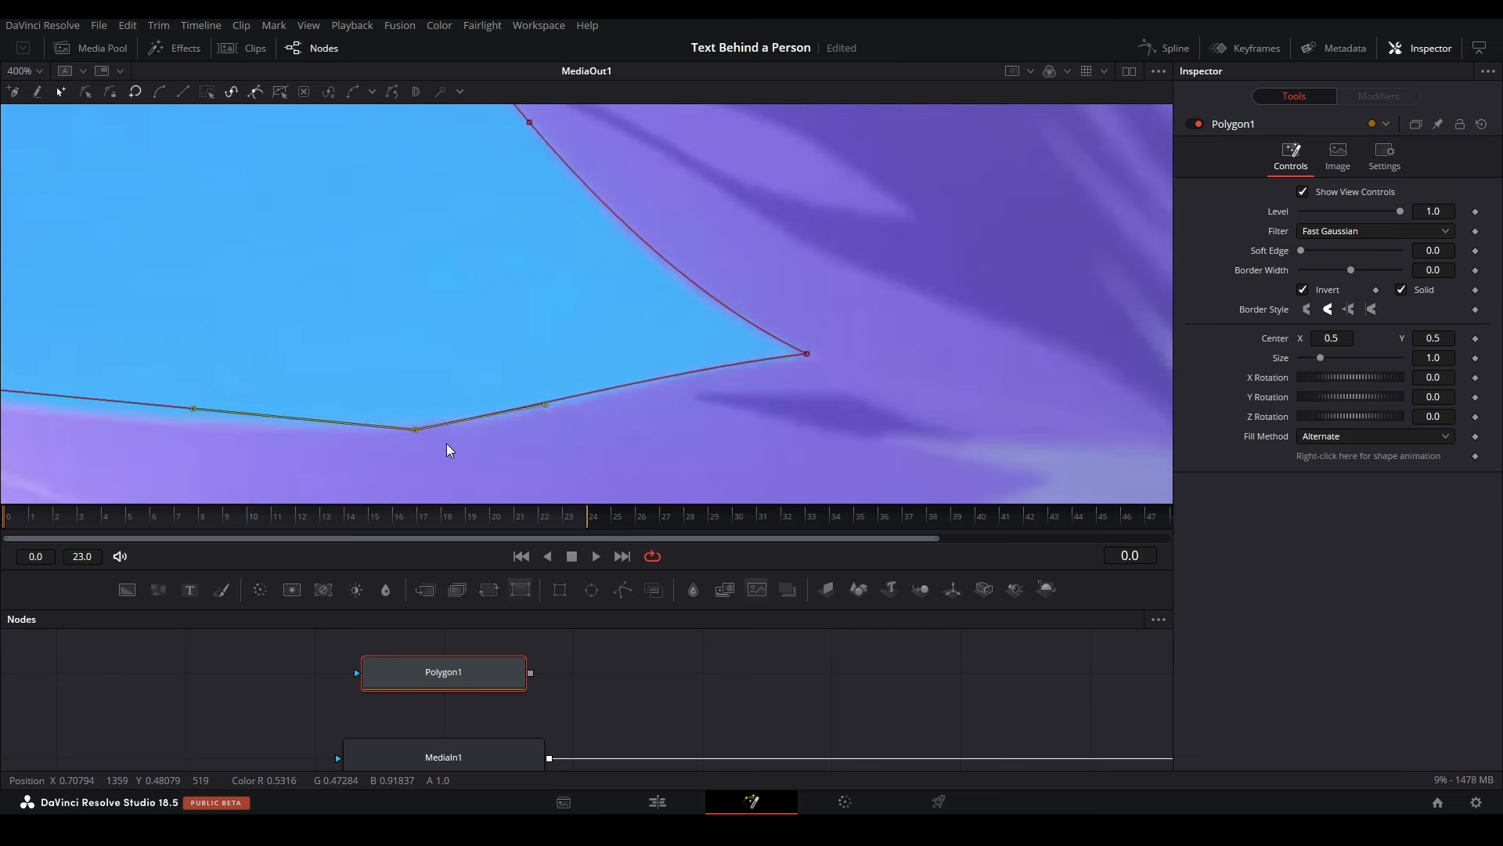
drag(545, 403, 555, 411)
Step: Fit the following segment to the gap's lower edge with the facing handles of its two end points
drag(225, 422, 553, 411)
key(ctrl+z)
drag(327, 292, 532, 312)
click(325, 369)
drag(547, 392, 463, 397)
drag(321, 233, 740, 329)
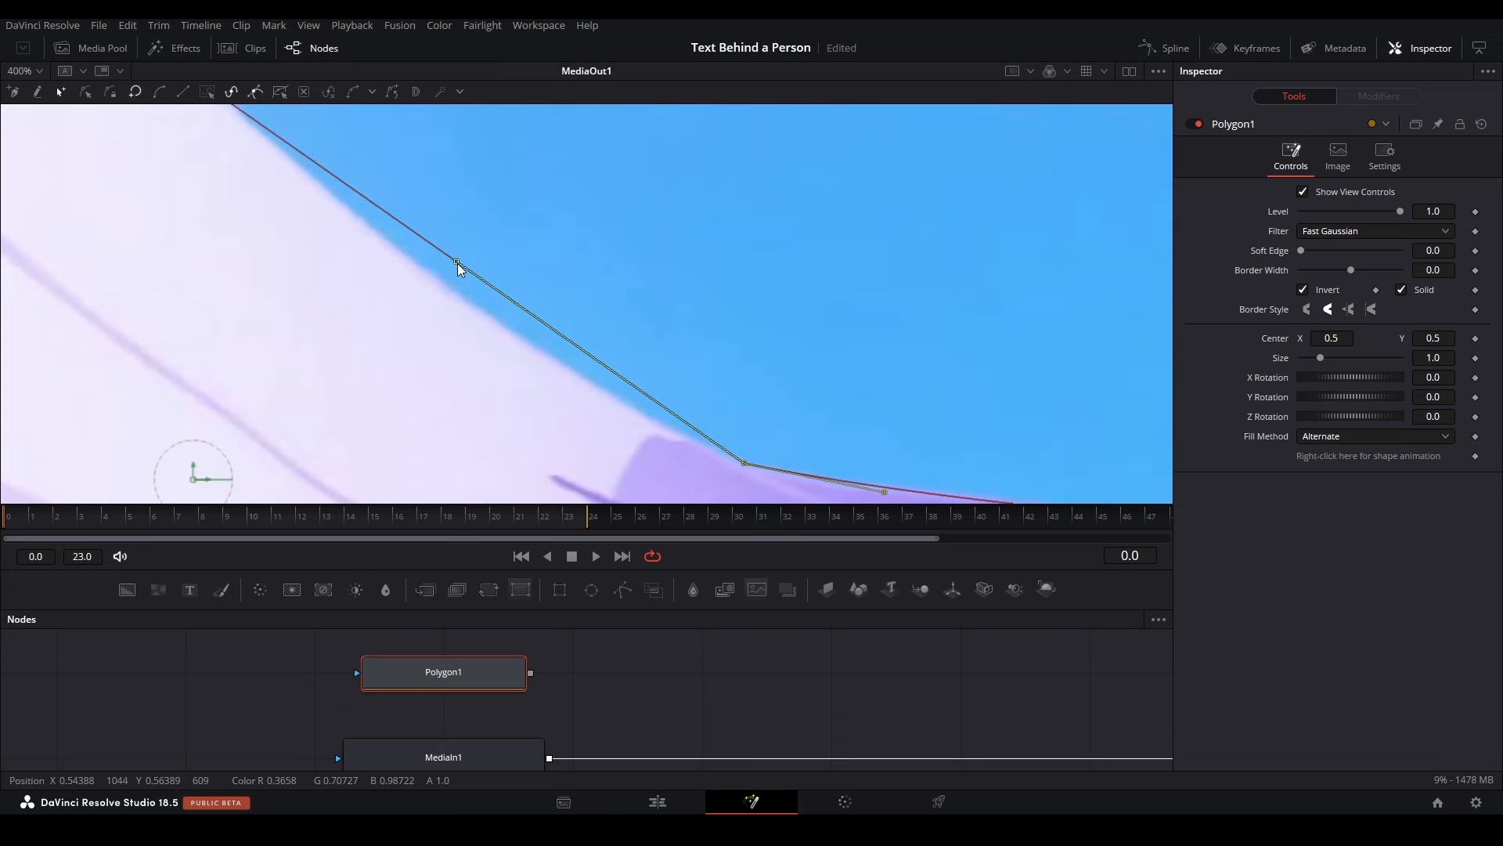
Step: Bend the long segment above the large lower petal inward along the petal's sloping upper-right edge
drag(457, 263, 621, 481)
scroll(451, 332, down, 2)
click(335, 244)
scroll(506, 344, up, 2)
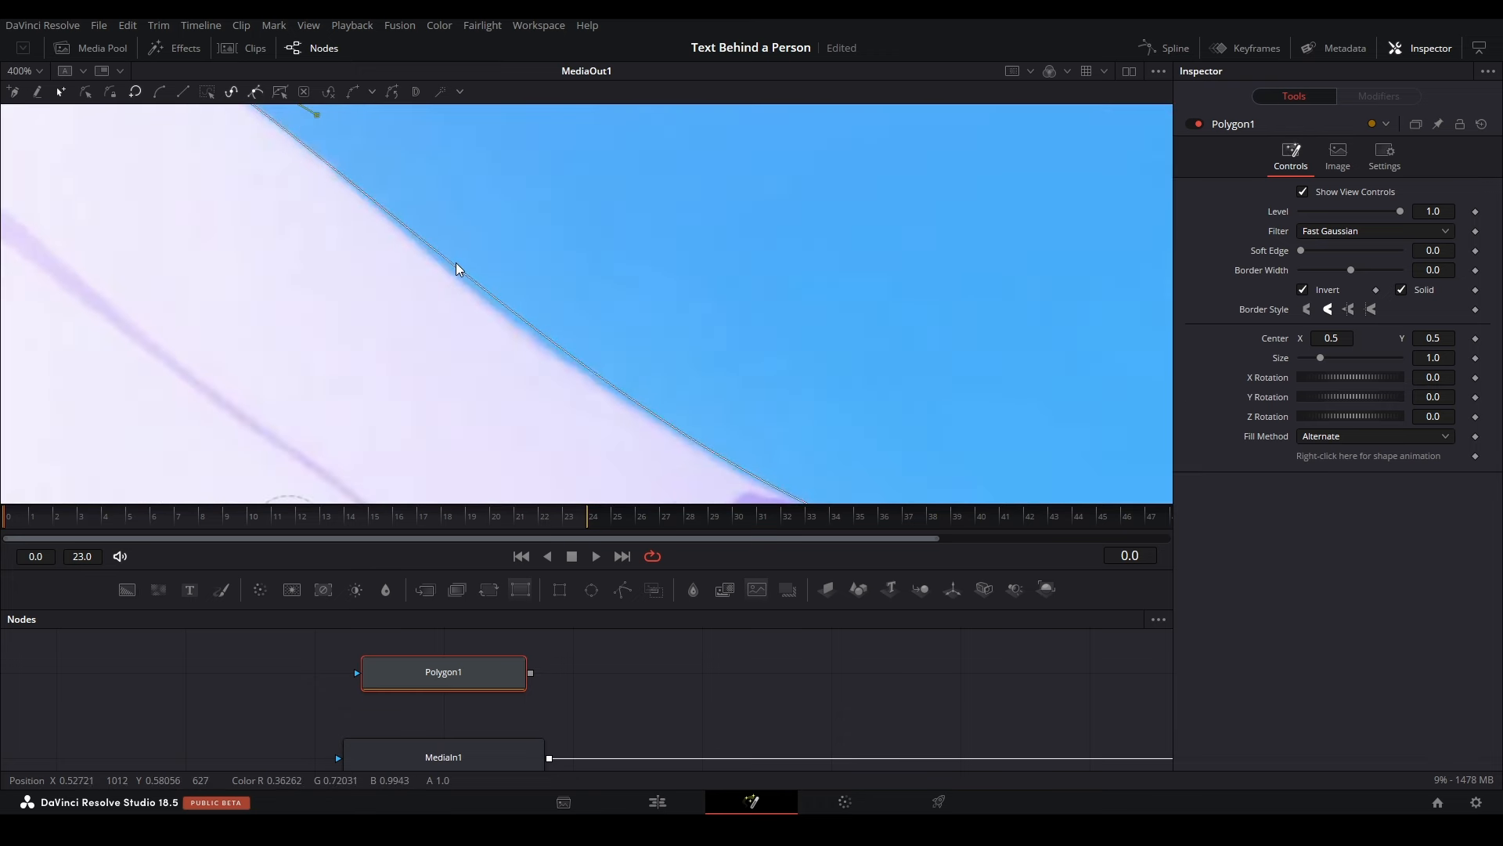
Step: Add a mask point midway along the large petal's sloping edge and adjust its lower handle to fit the curve
click(350, 181)
drag(520, 246, 447, 199)
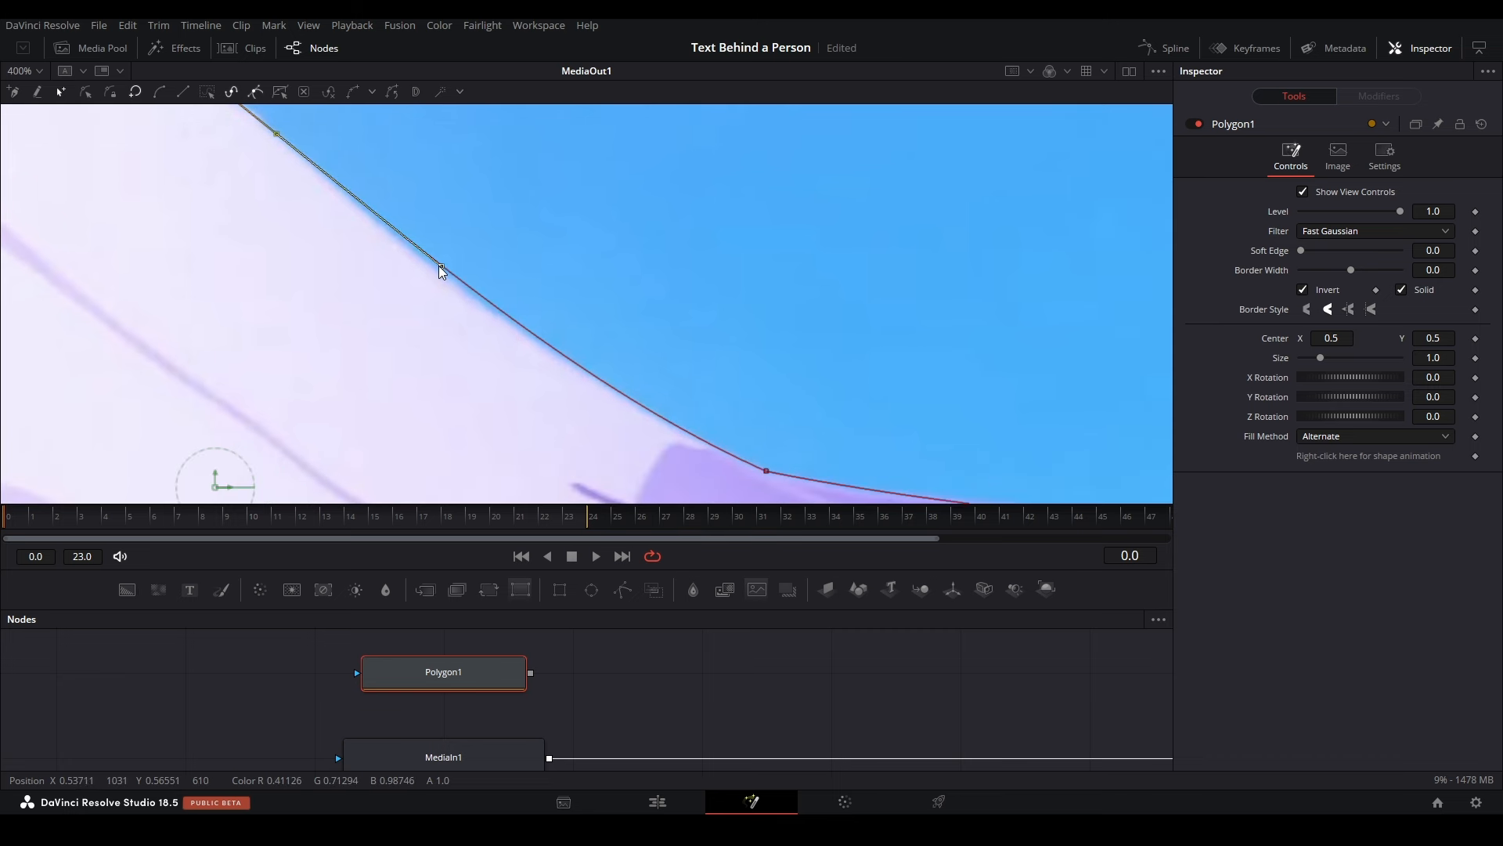
drag(439, 265, 415, 266)
scroll(420, 269, down, 2)
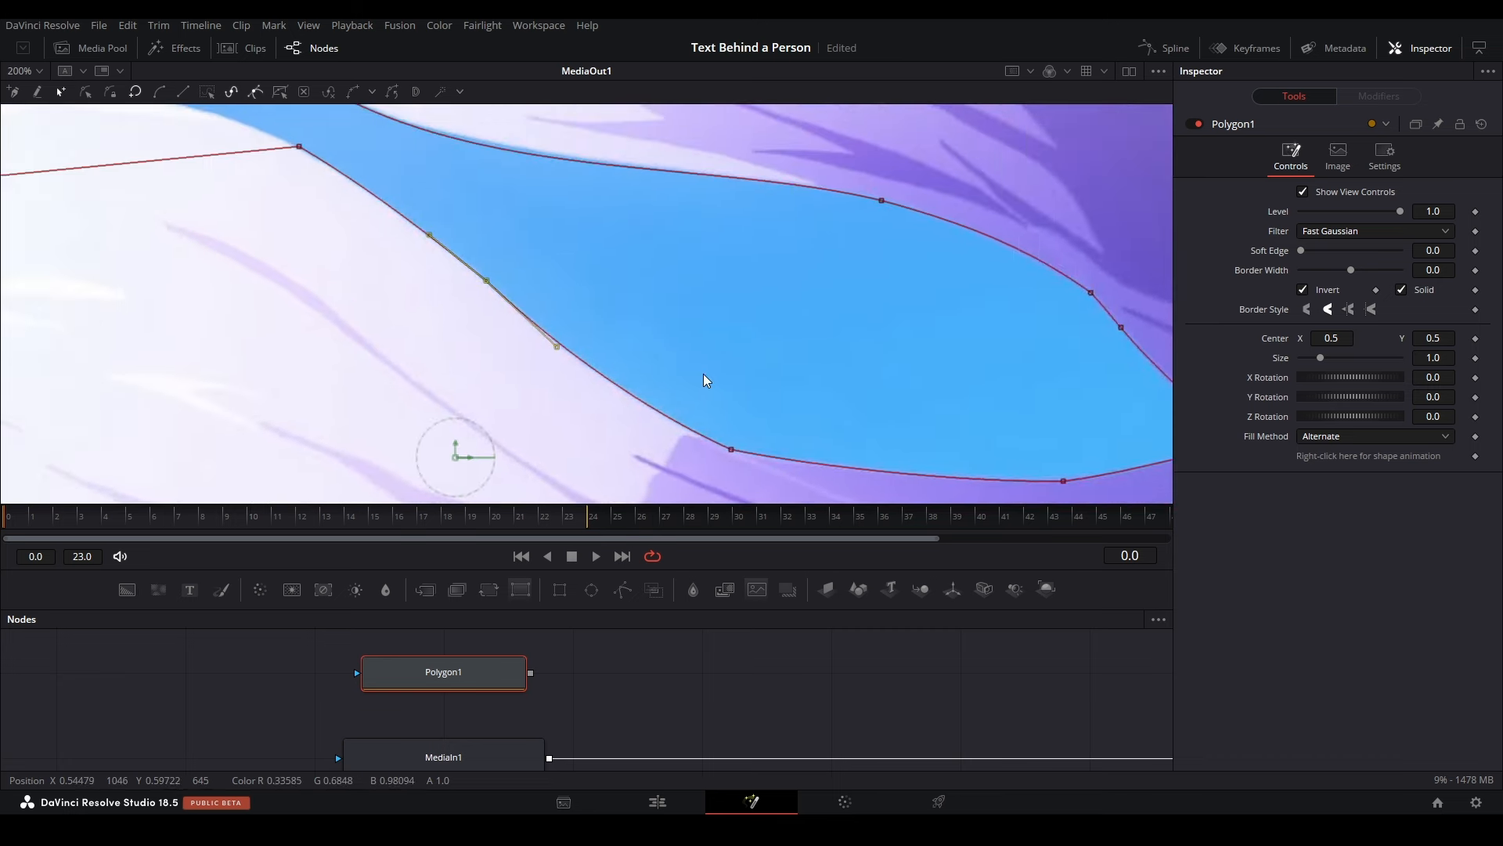
scroll(644, 365, up, 2)
drag(836, 390, 796, 287)
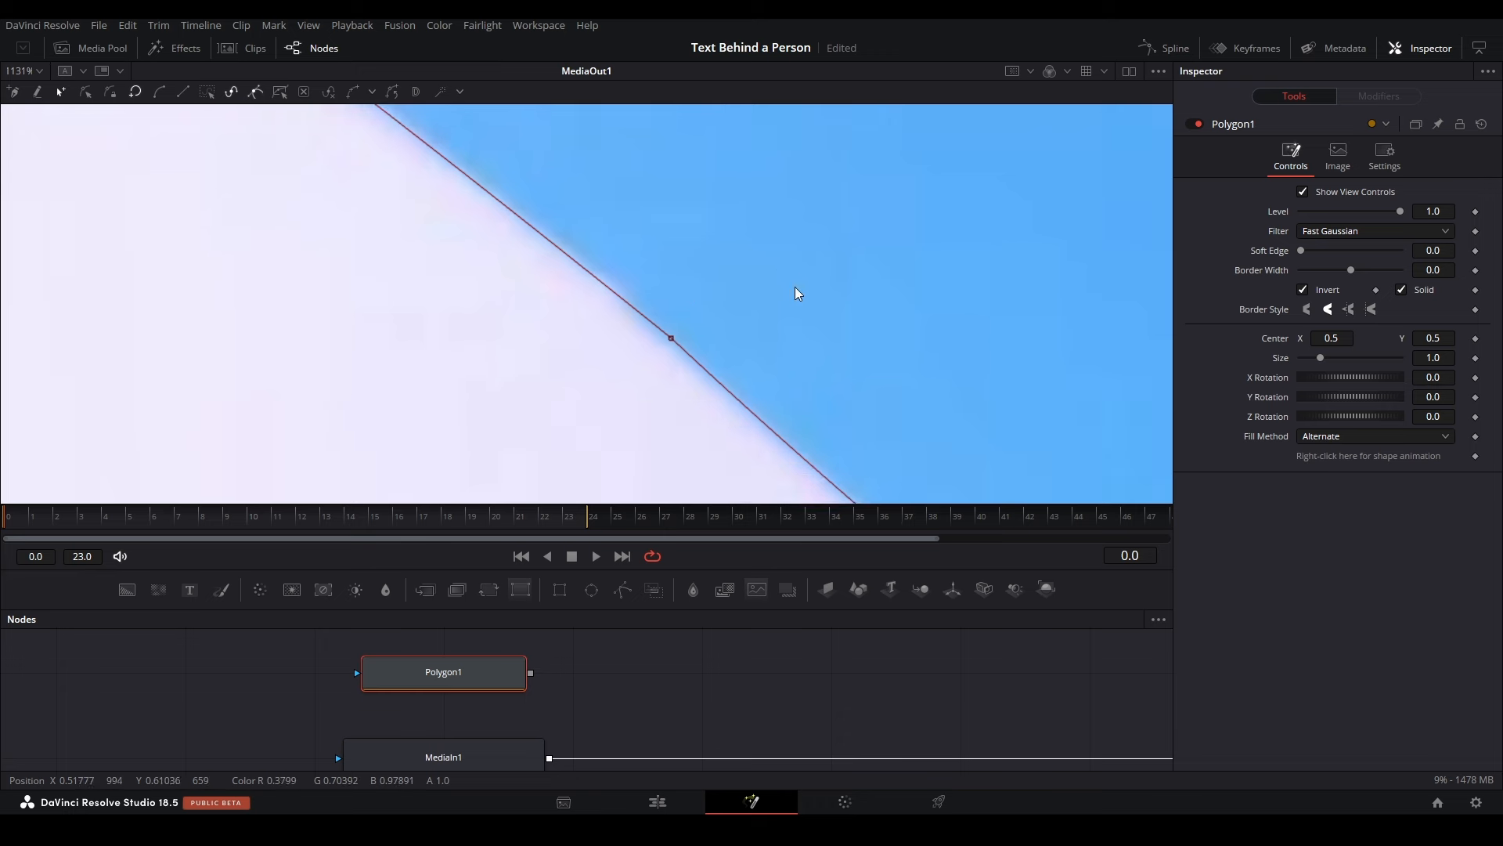
Step: Arch the straight segment over the top of the large lower petal using the handles of its two end points
scroll(748, 227, down, 1)
drag(665, 240, 809, 501)
scroll(519, 368, down, 1)
drag(397, 343, 872, 319)
drag(849, 381, 1023, 274)
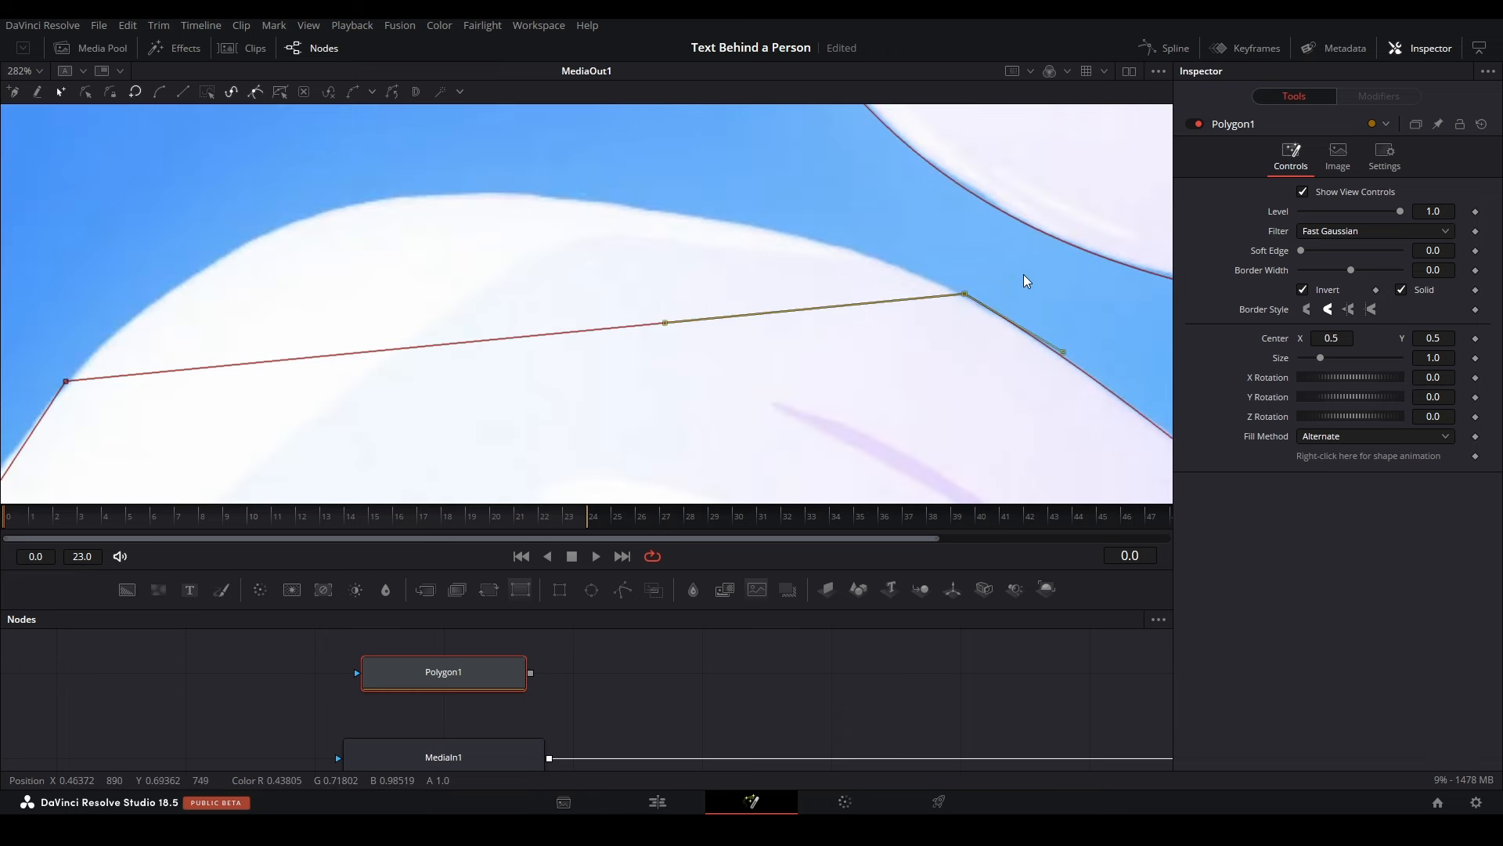
drag(664, 322, 438, 64)
drag(397, 285, 700, 354)
click(369, 450)
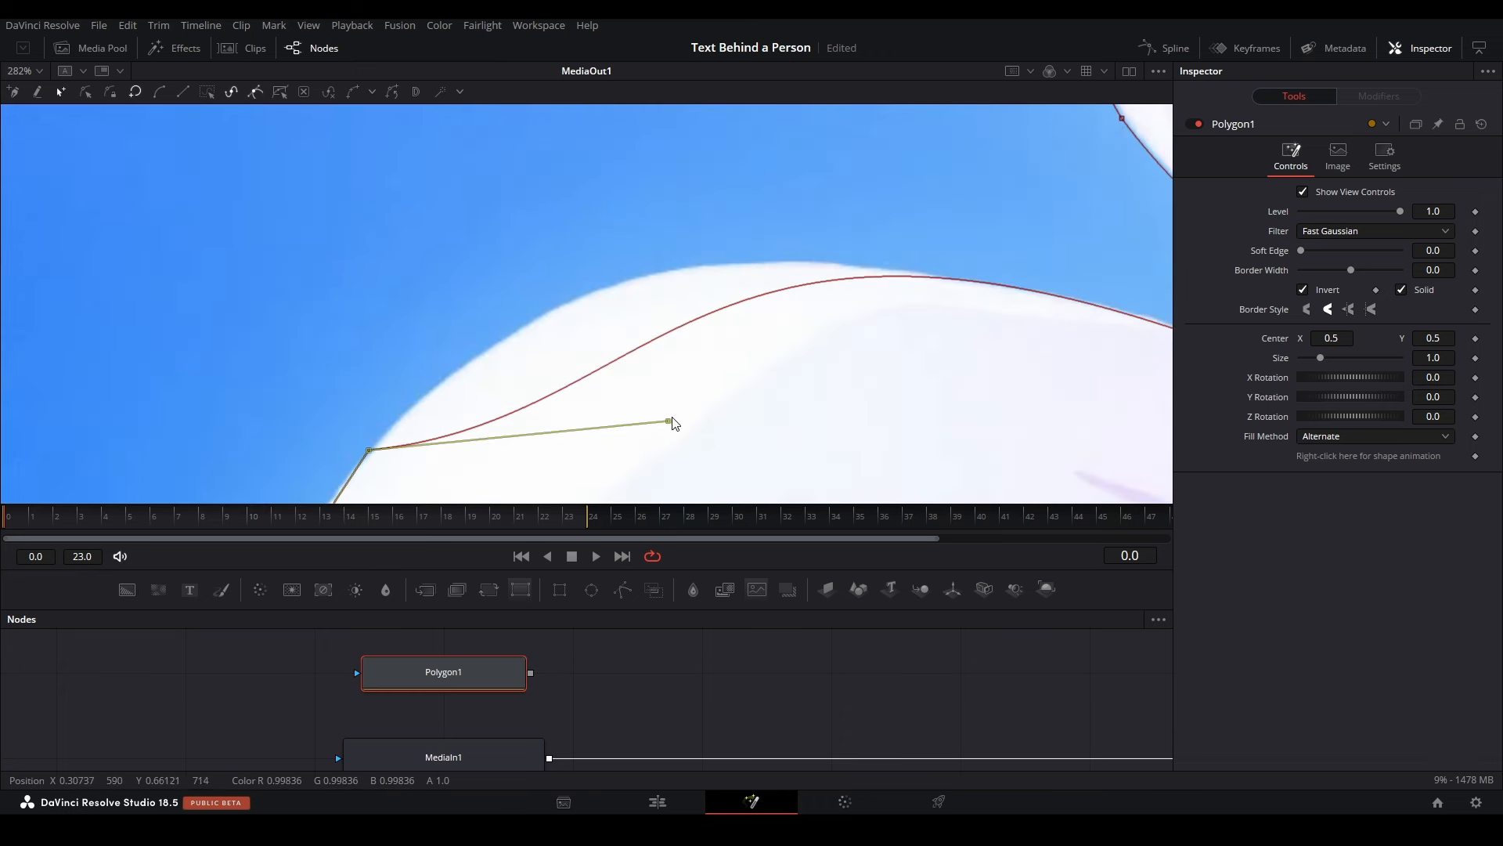
drag(669, 422, 474, 348)
scroll(503, 338, down, 1)
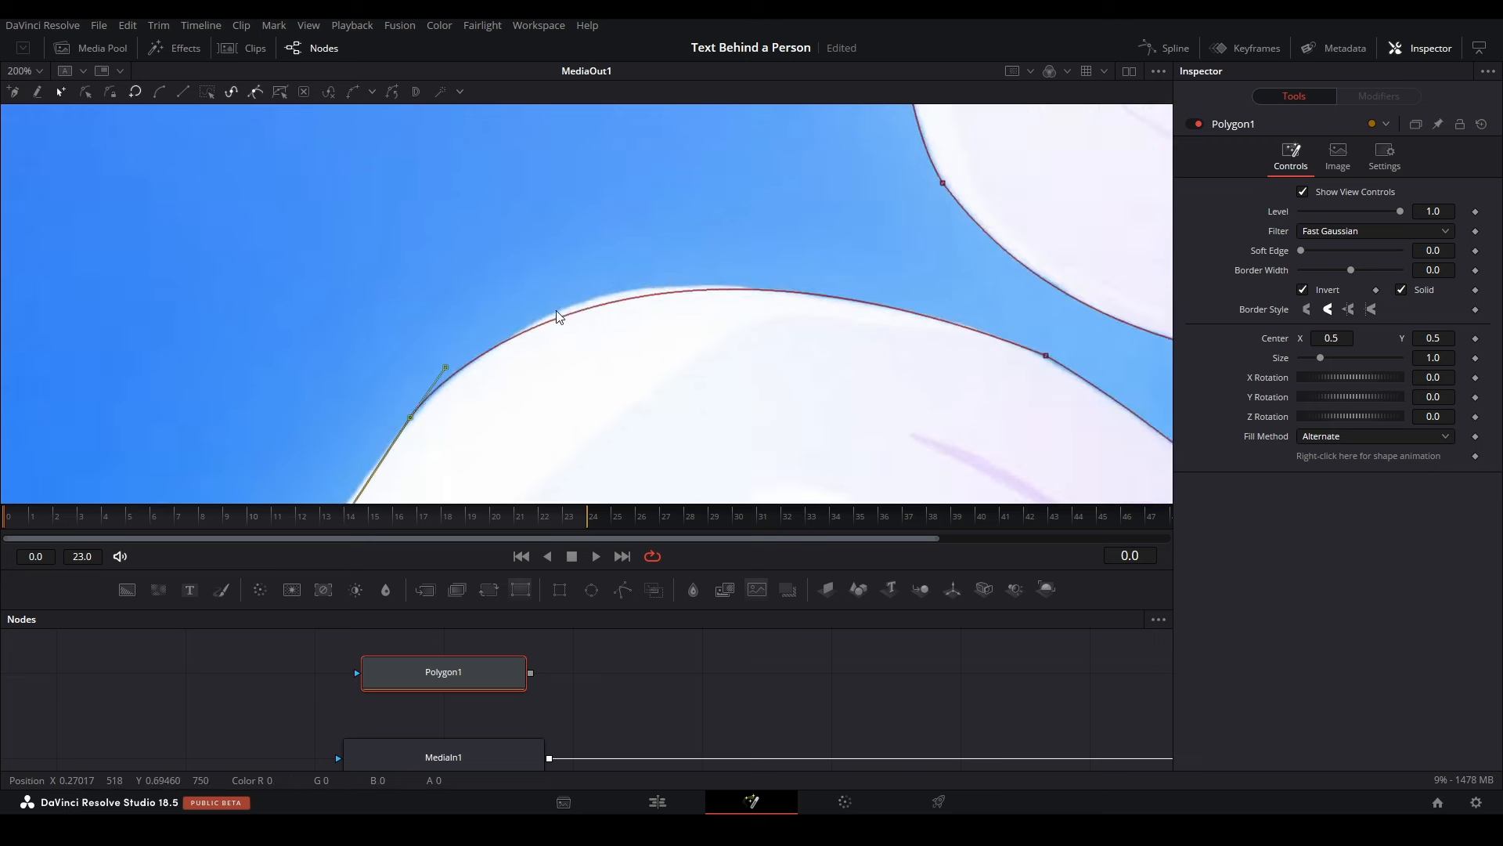
Step: Refine the end handles of the arch over the large petal to bring it closer to the petal's upper edge
drag(554, 312, 435, 281)
click(925, 324)
drag(518, 166, 440, 158)
click(289, 386)
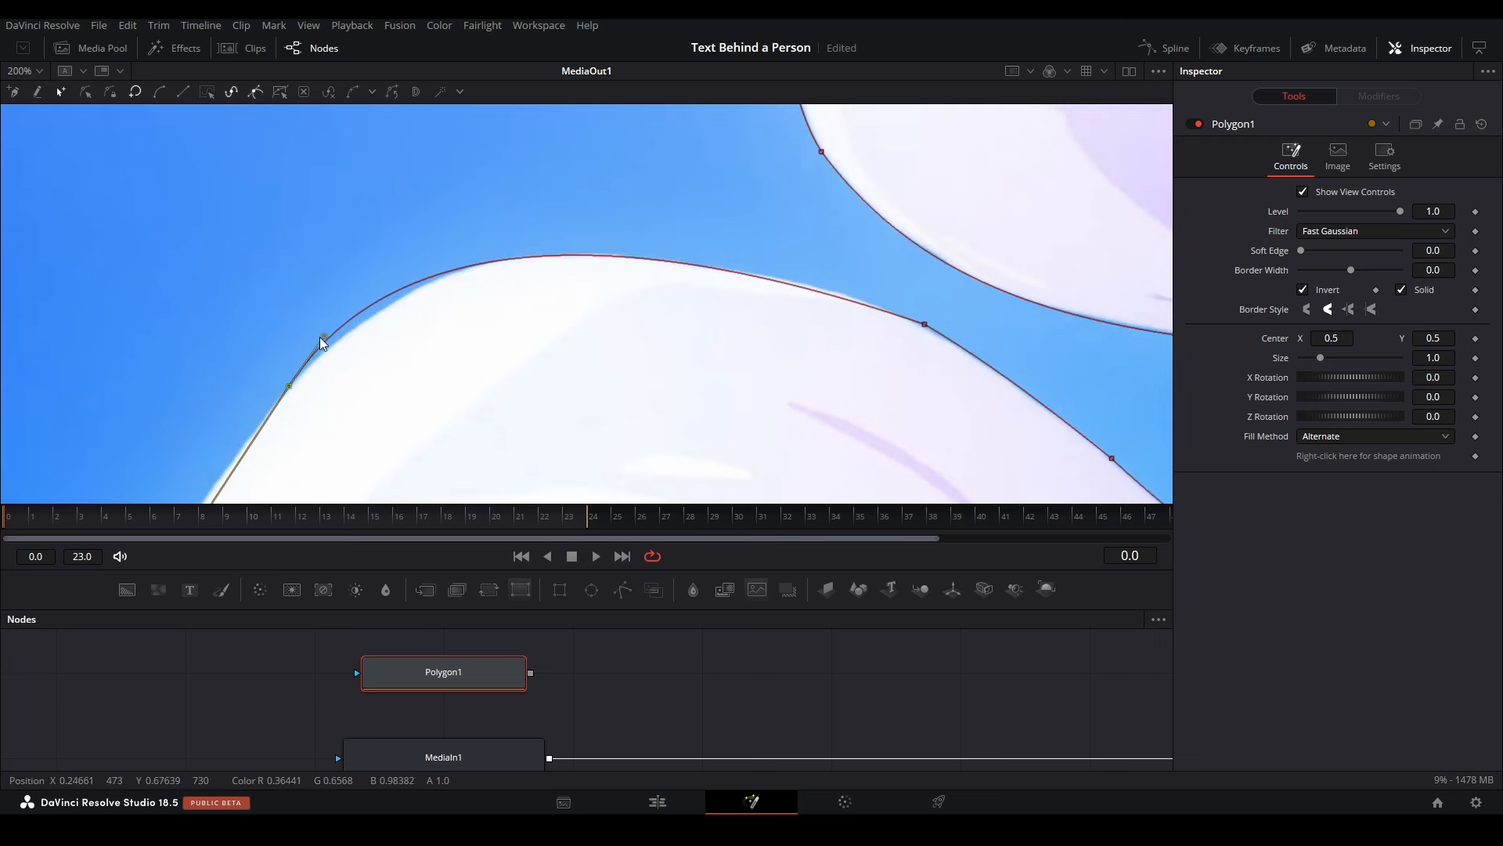
drag(322, 338, 313, 354)
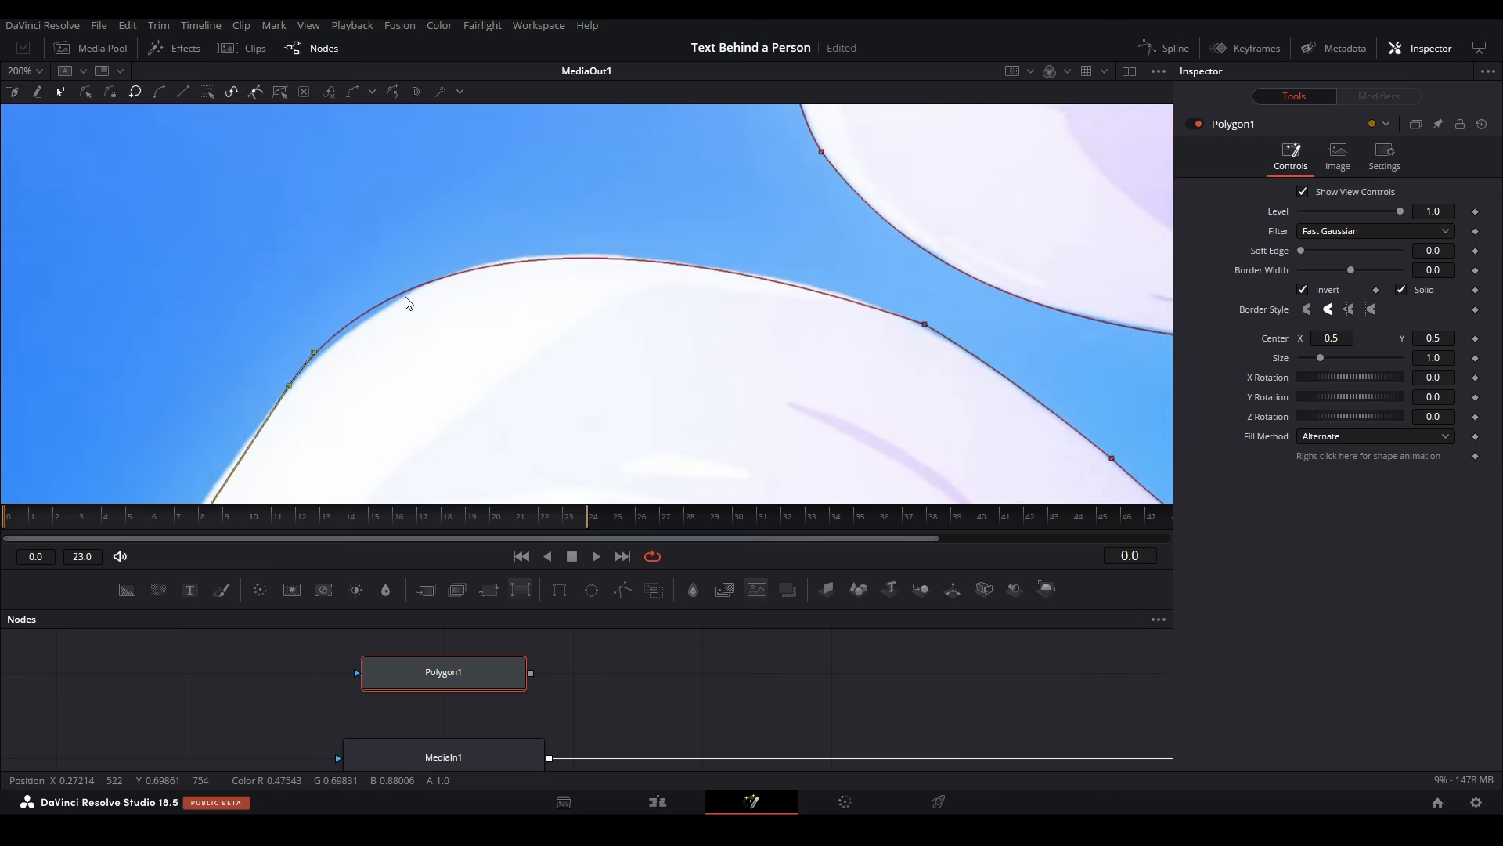
Step: Add a point on the large petal's arch, move it to the upper-left edge, and refit the surrounding handles
scroll(407, 299, up, 1)
click(586, 239)
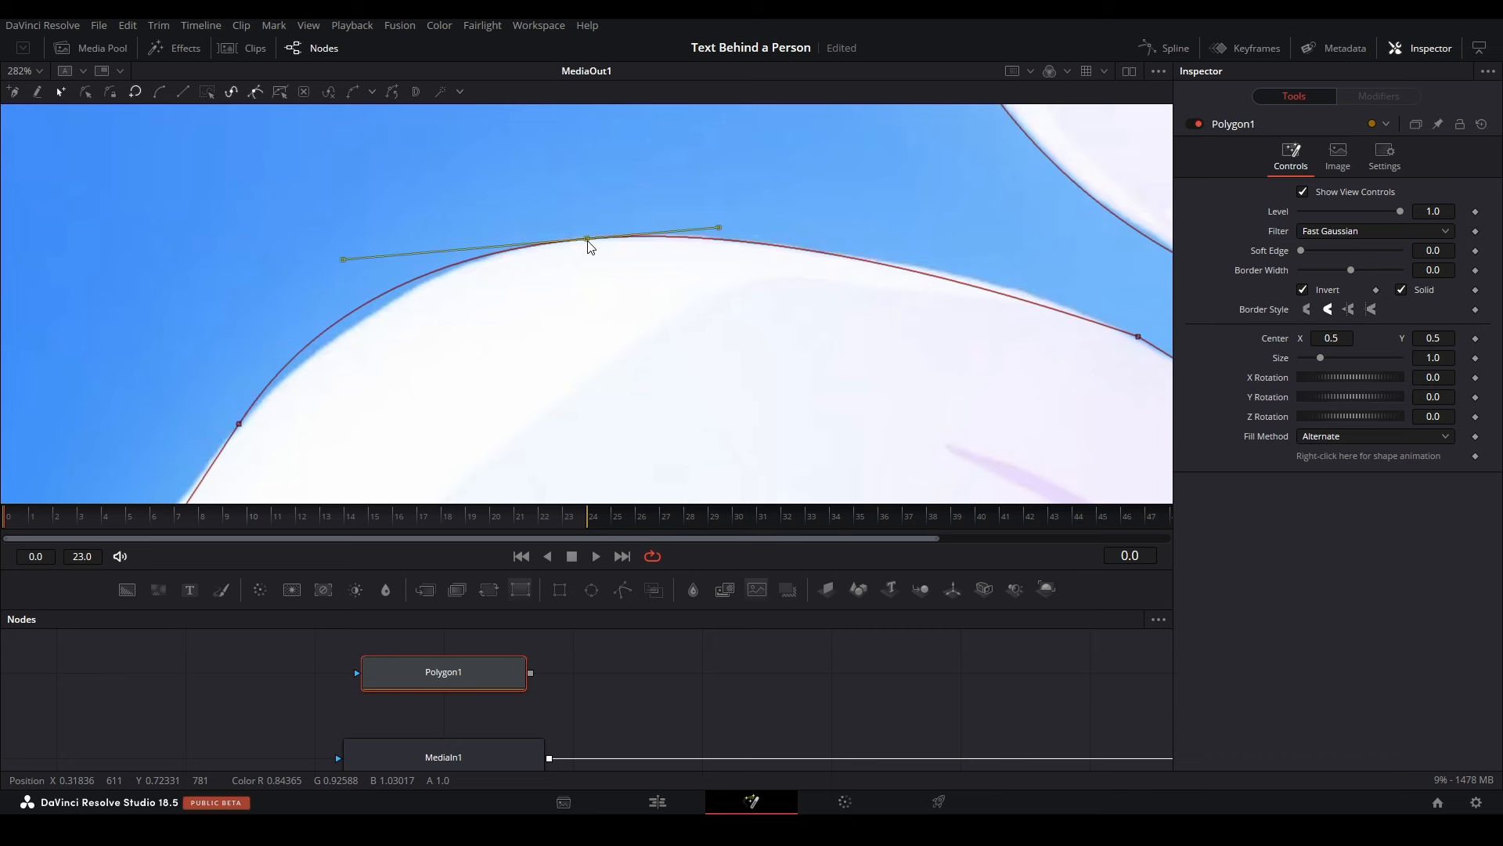
drag(587, 241, 465, 270)
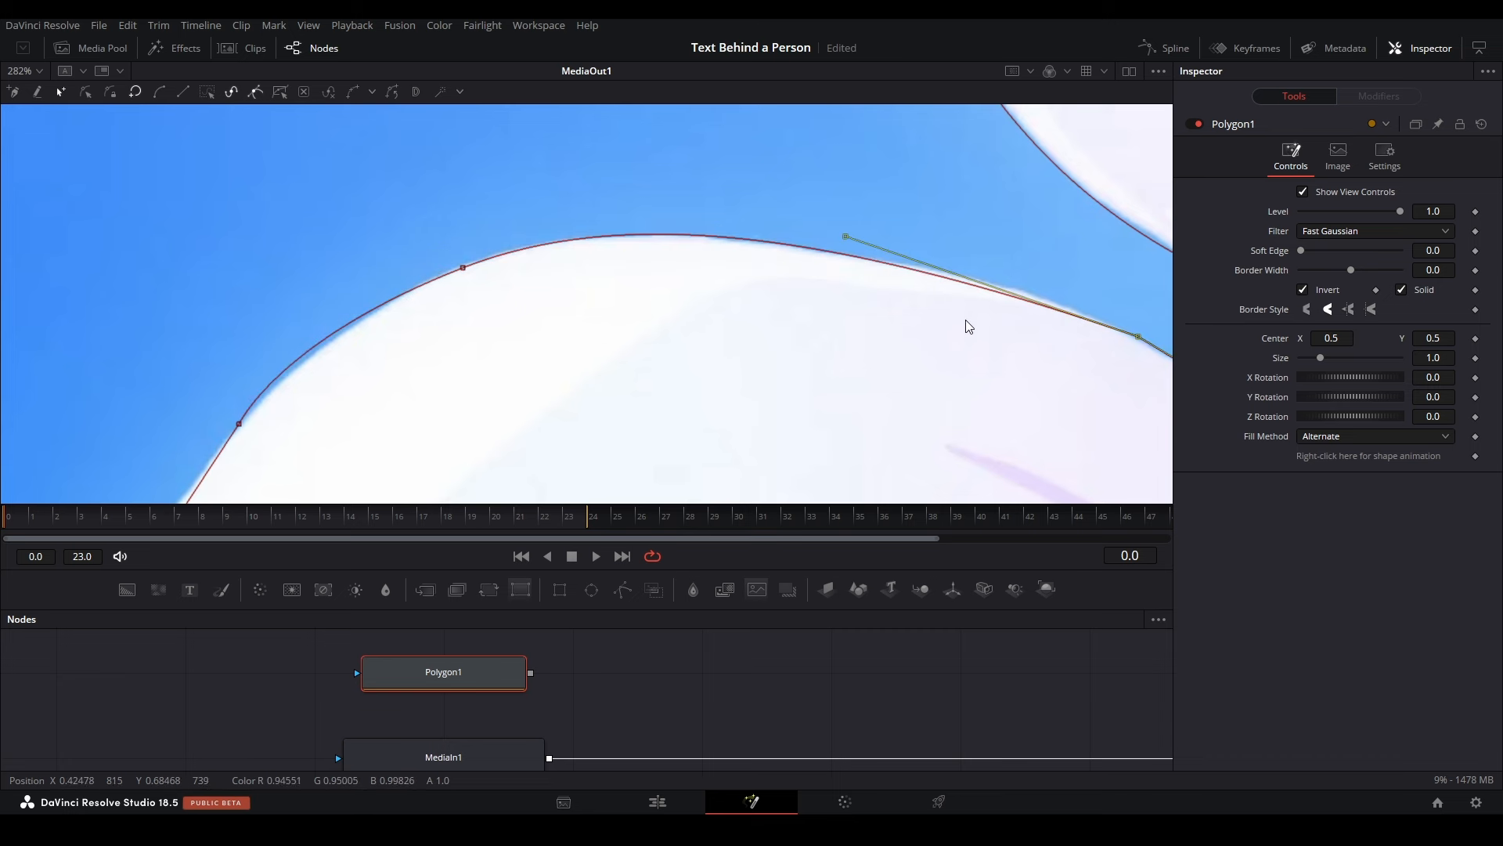
drag(846, 240, 976, 255)
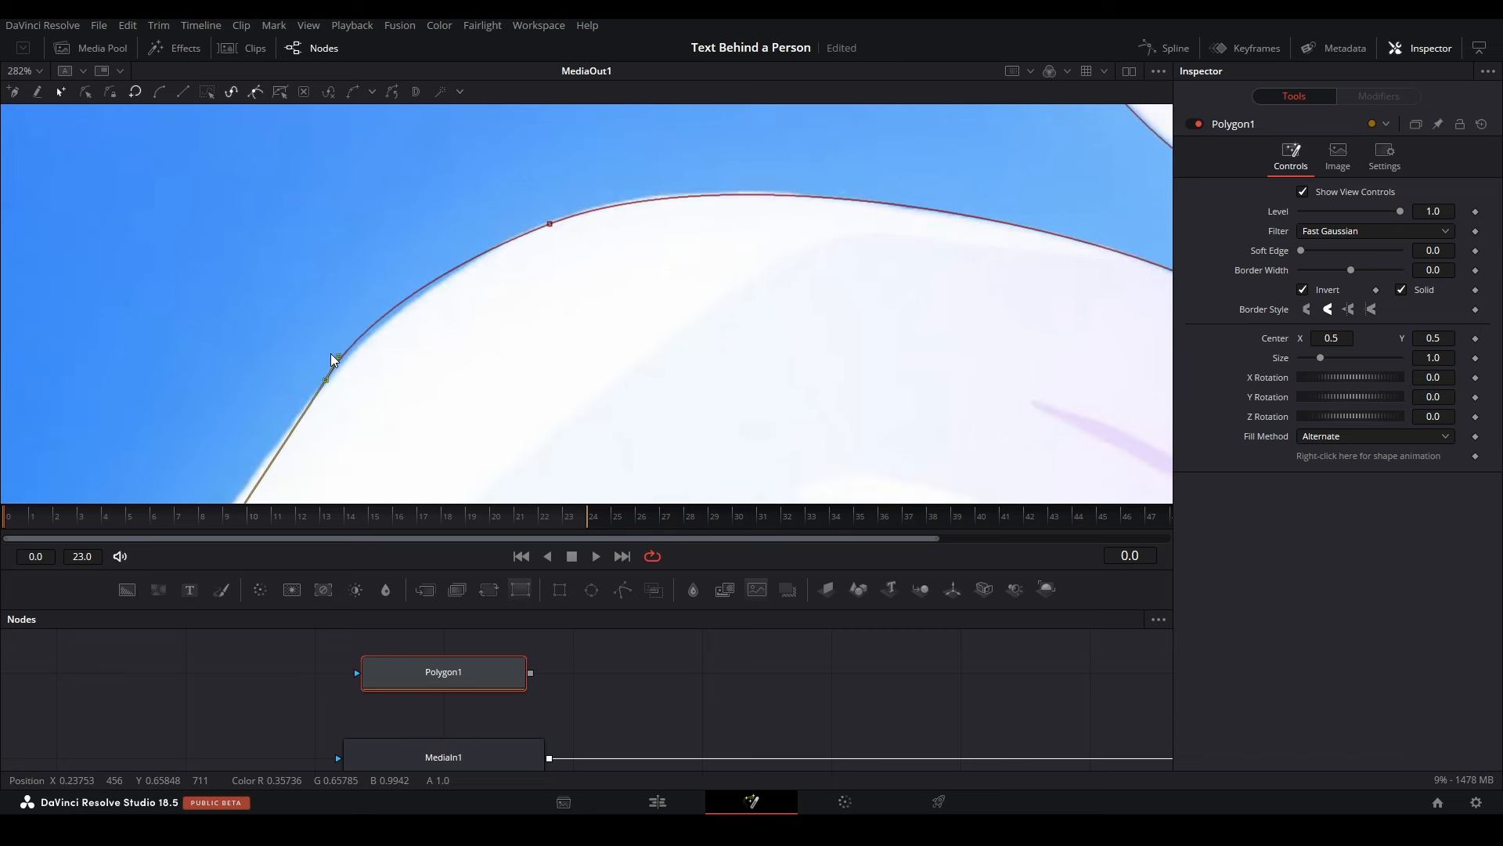
drag(426, 348, 586, 184)
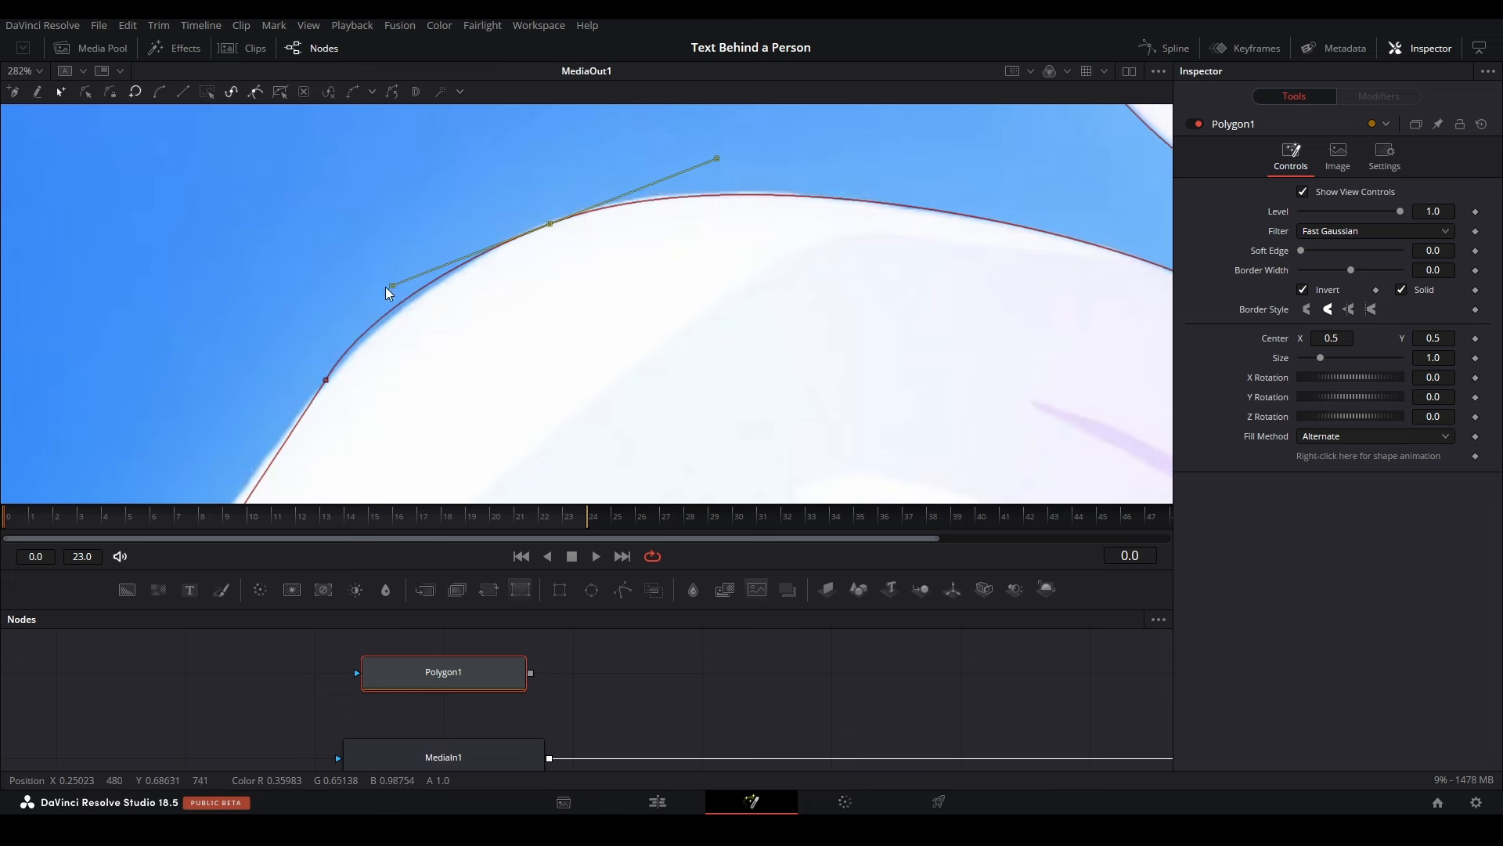
drag(391, 287, 615, 171)
Step: Curve the segment down the large petal's outer left side with the upper handle of its lower point
scroll(614, 171, down, 1)
drag(570, 412, 703, 242)
scroll(779, 251, down, 2)
click(762, 171)
click(597, 422)
drag(651, 339, 644, 337)
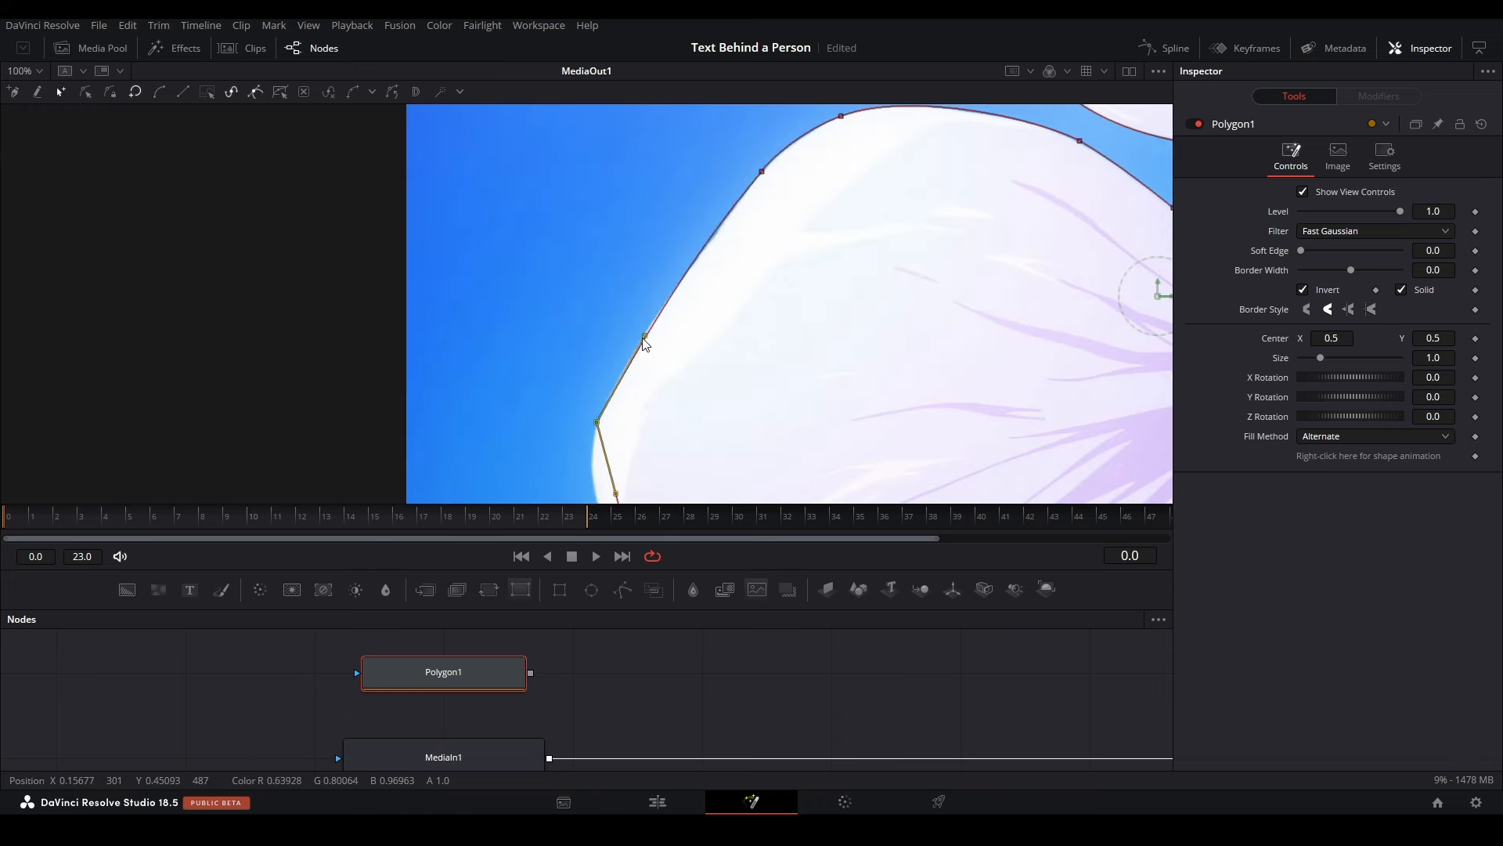
scroll(681, 273, up, 2)
drag(681, 274, 671, 341)
Step: Shape the mask segments along the large petal's lower-left edge down to the bottom of the image
drag(574, 498, 657, 254)
drag(627, 439, 619, 271)
drag(615, 367, 523, 350)
click(616, 419)
drag(665, 470, 562, 270)
drag(635, 473, 570, 296)
click(603, 407)
Step: Adjust the lower handle of the point on the lower blue gap's left edge to follow the petal
scroll(589, 354, down, 1)
drag(1017, 345, 273, 371)
drag(543, 453, 639, 385)
click(824, 190)
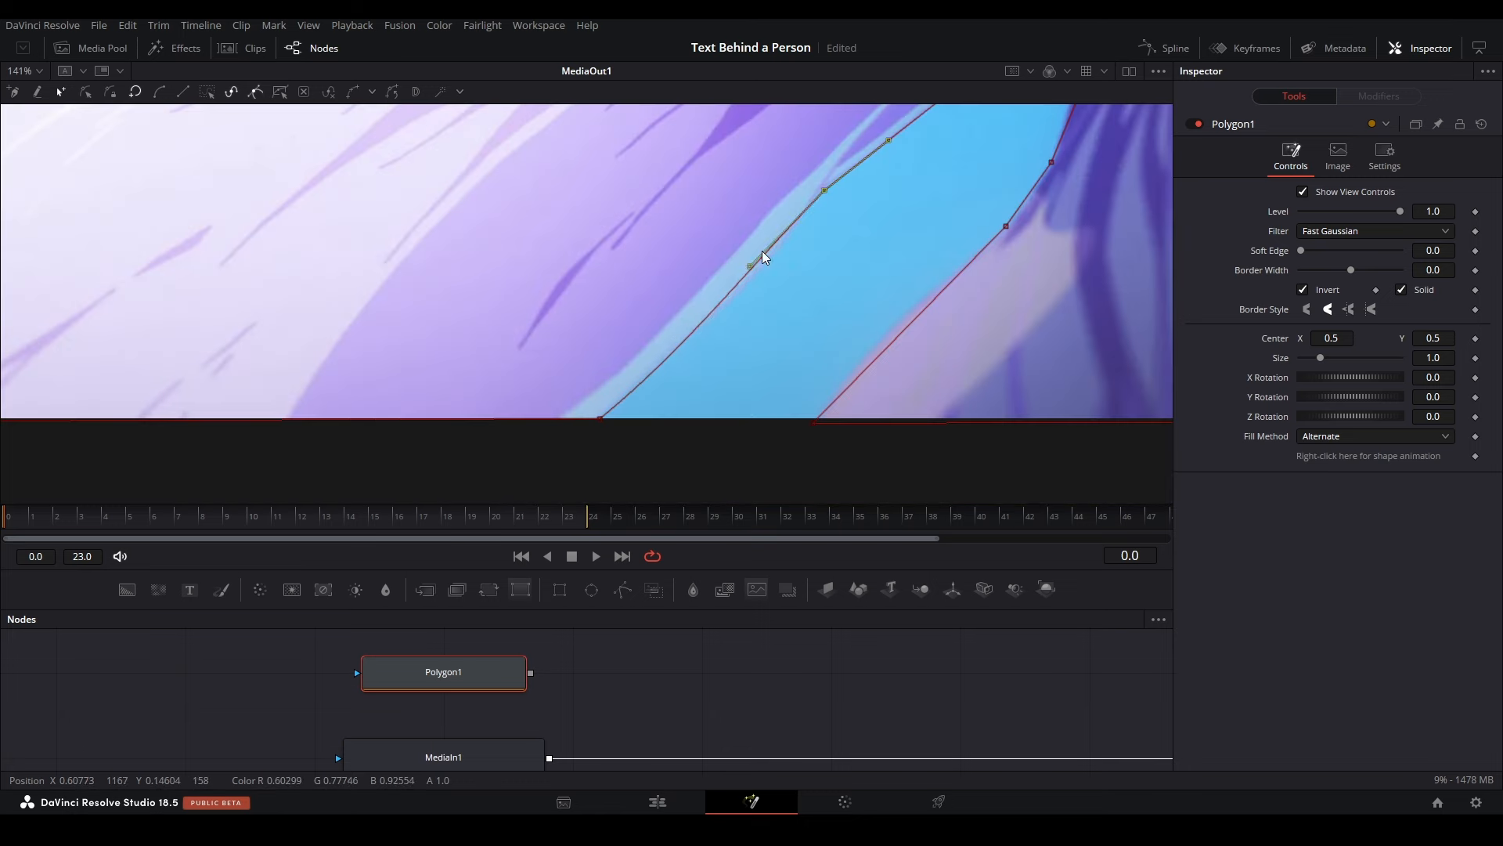
drag(750, 266, 757, 271)
Step: Curve the right-hand segment below the lower gap's upper tip and move the tip point into the blue corner
scroll(874, 214, up, 1)
drag(873, 214, 673, 379)
drag(848, 166, 640, 368)
click(795, 285)
drag(761, 365, 748, 359)
scroll(795, 323, up, 2)
drag(789, 252, 806, 239)
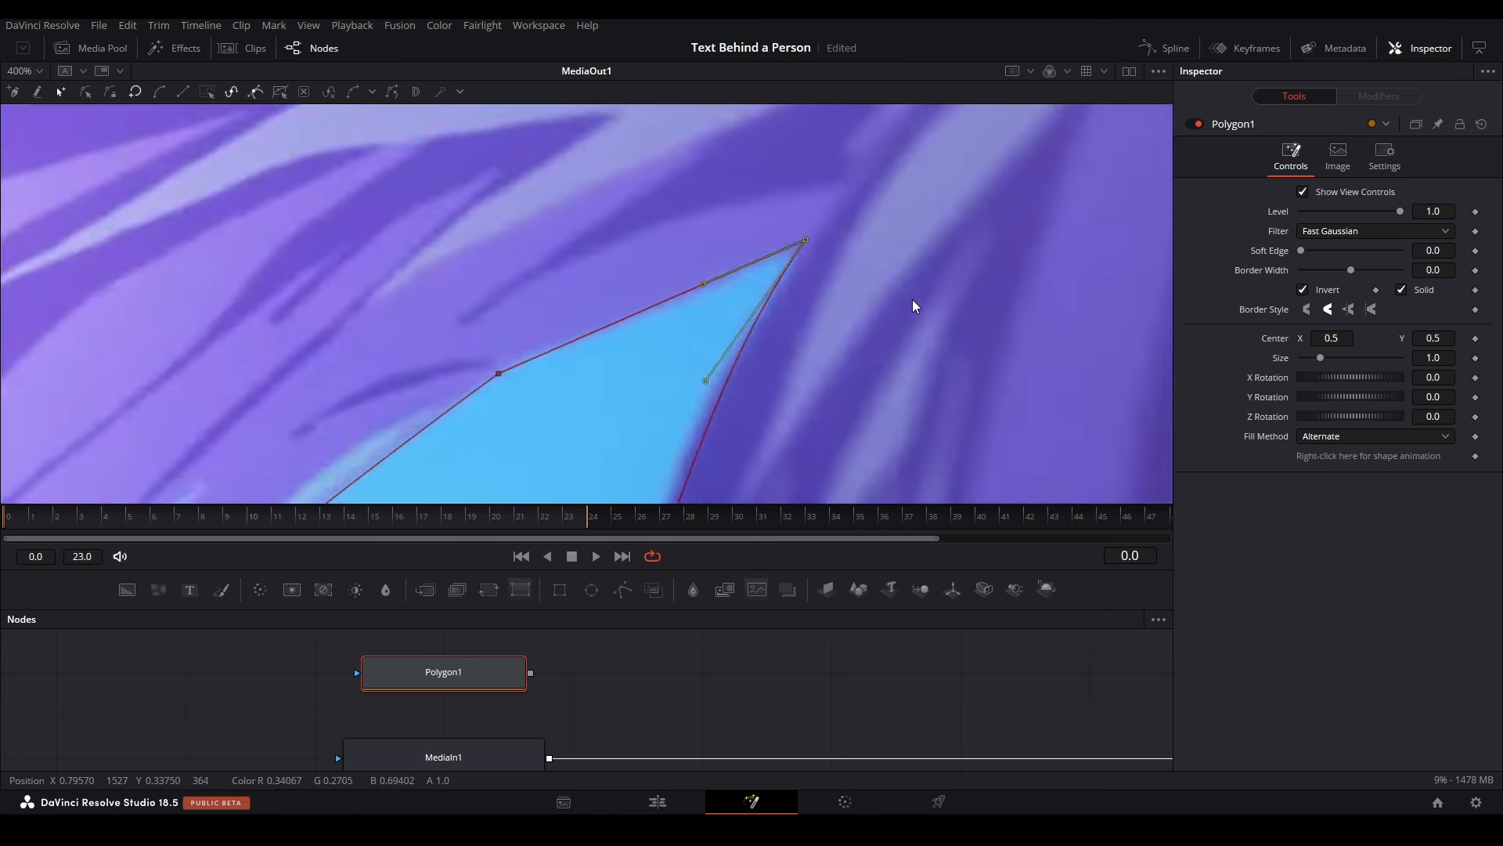
Step: Add a mask point on the lower gap's right edge just below the tip to follow the purple petal
scroll(912, 299, down, 2)
drag(795, 411, 708, 402)
click(714, 347)
scroll(740, 270, up, 3)
scroll(708, 402, down, 2)
drag(685, 498, 769, 296)
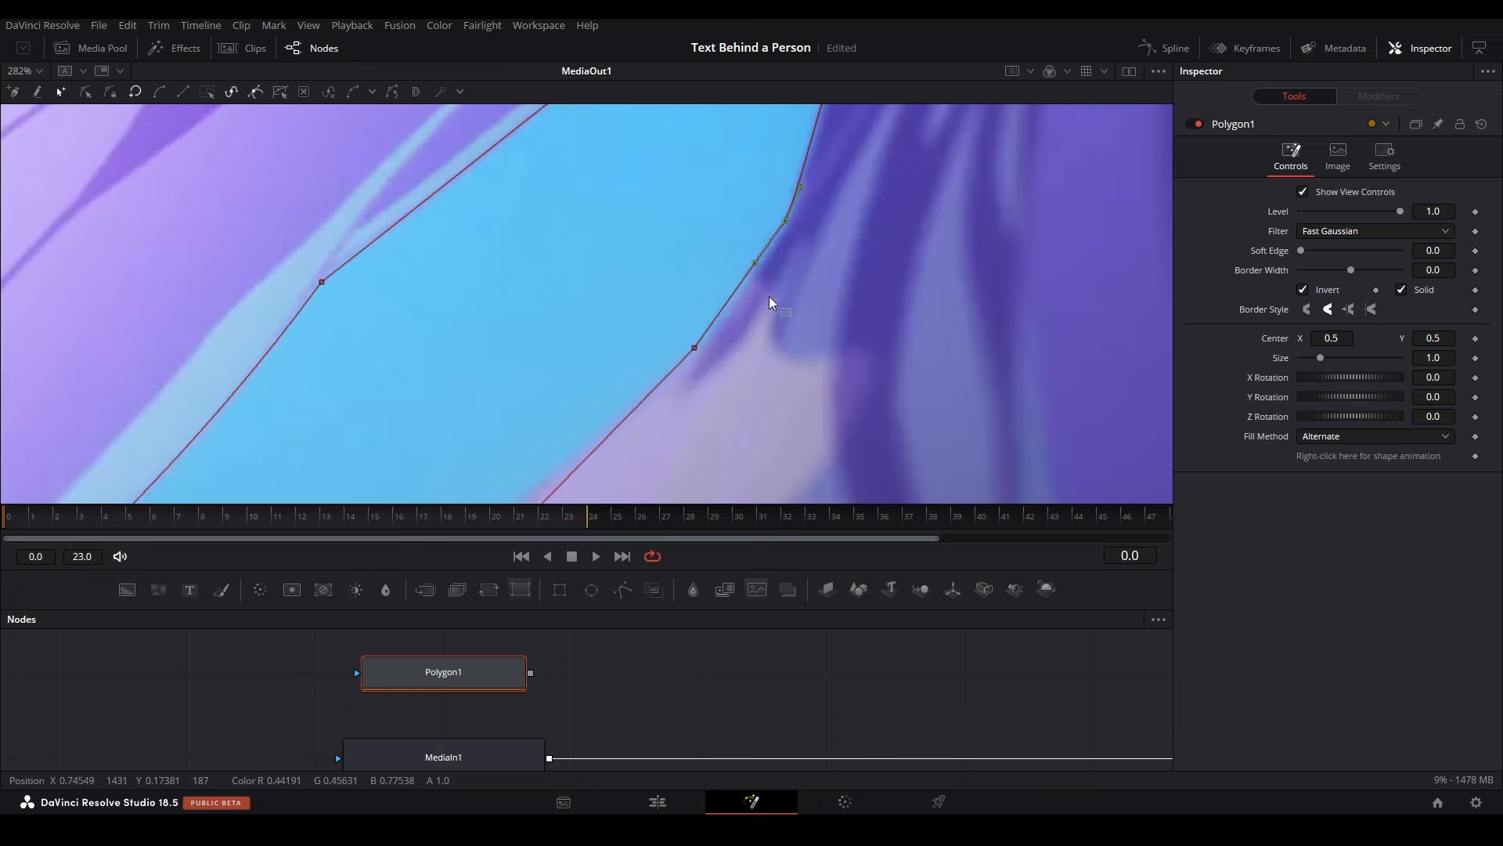
Step: Add a point farther down the lower gap's right edge and adjust the neighbouring handle to fit the pink petal
click(695, 348)
drag(730, 390, 881, 230)
drag(714, 318, 773, 187)
click(543, 413)
drag(667, 285, 650, 271)
drag(867, 165, 736, 337)
scroll(741, 259, down, 12)
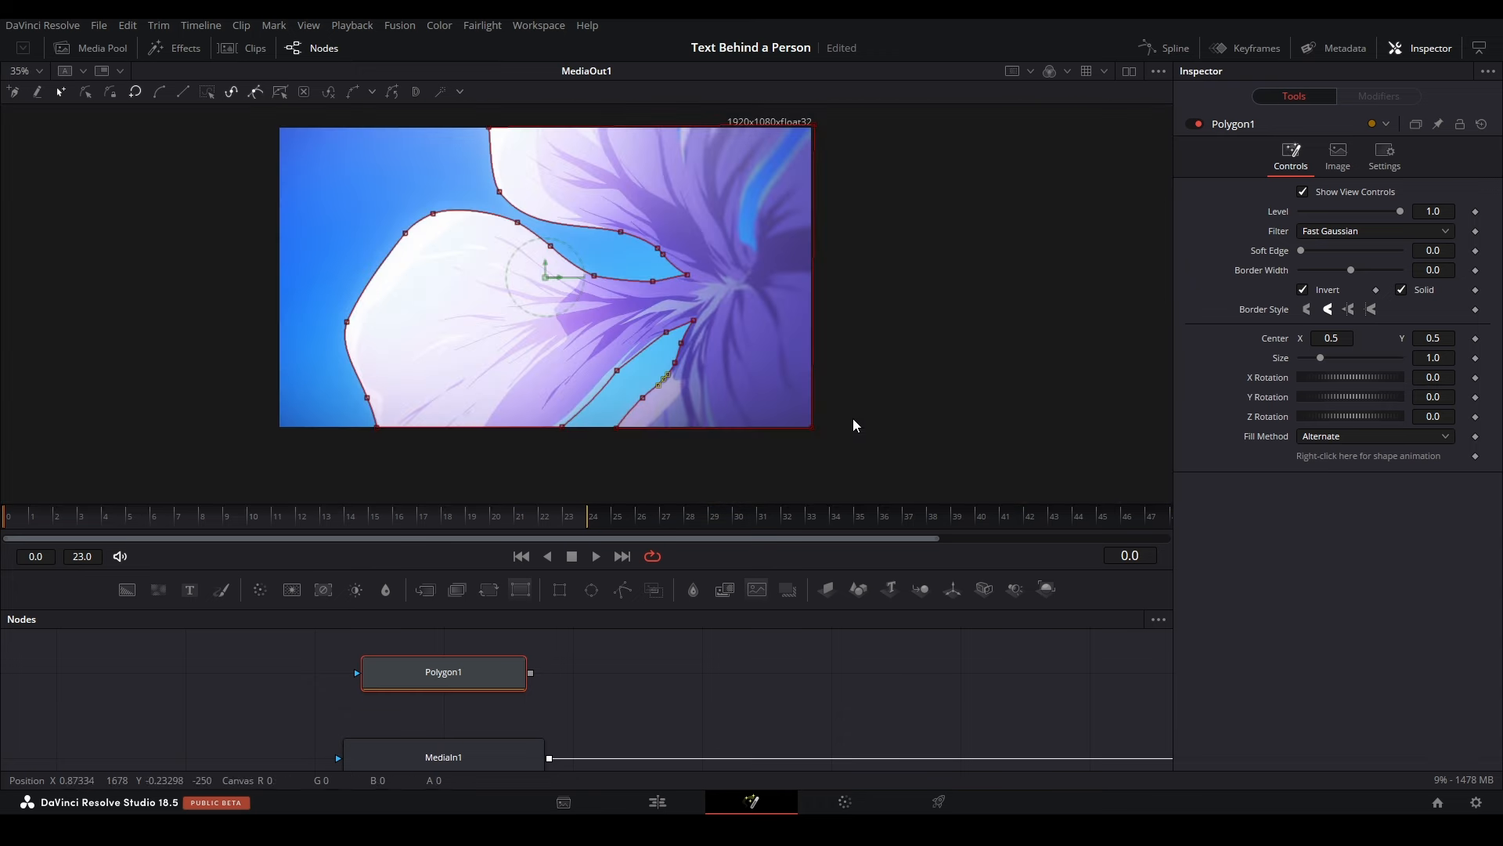
scroll(600, 266, up, 2)
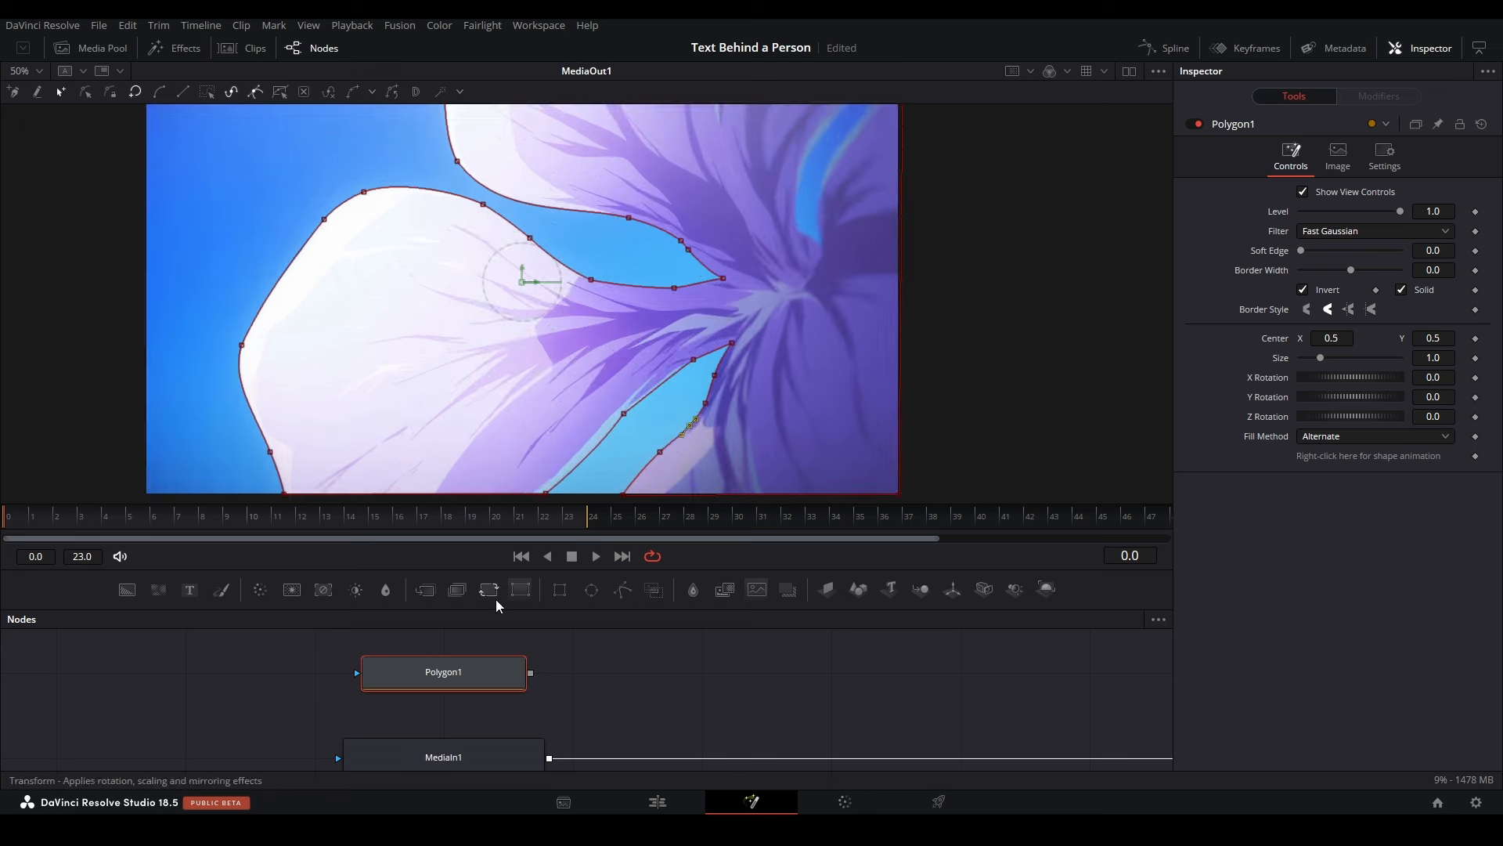
Step: Connect the Polygon1 node to MediaIn1 as its mask and turn off Invert
drag(509, 675, 501, 756)
click(539, 676)
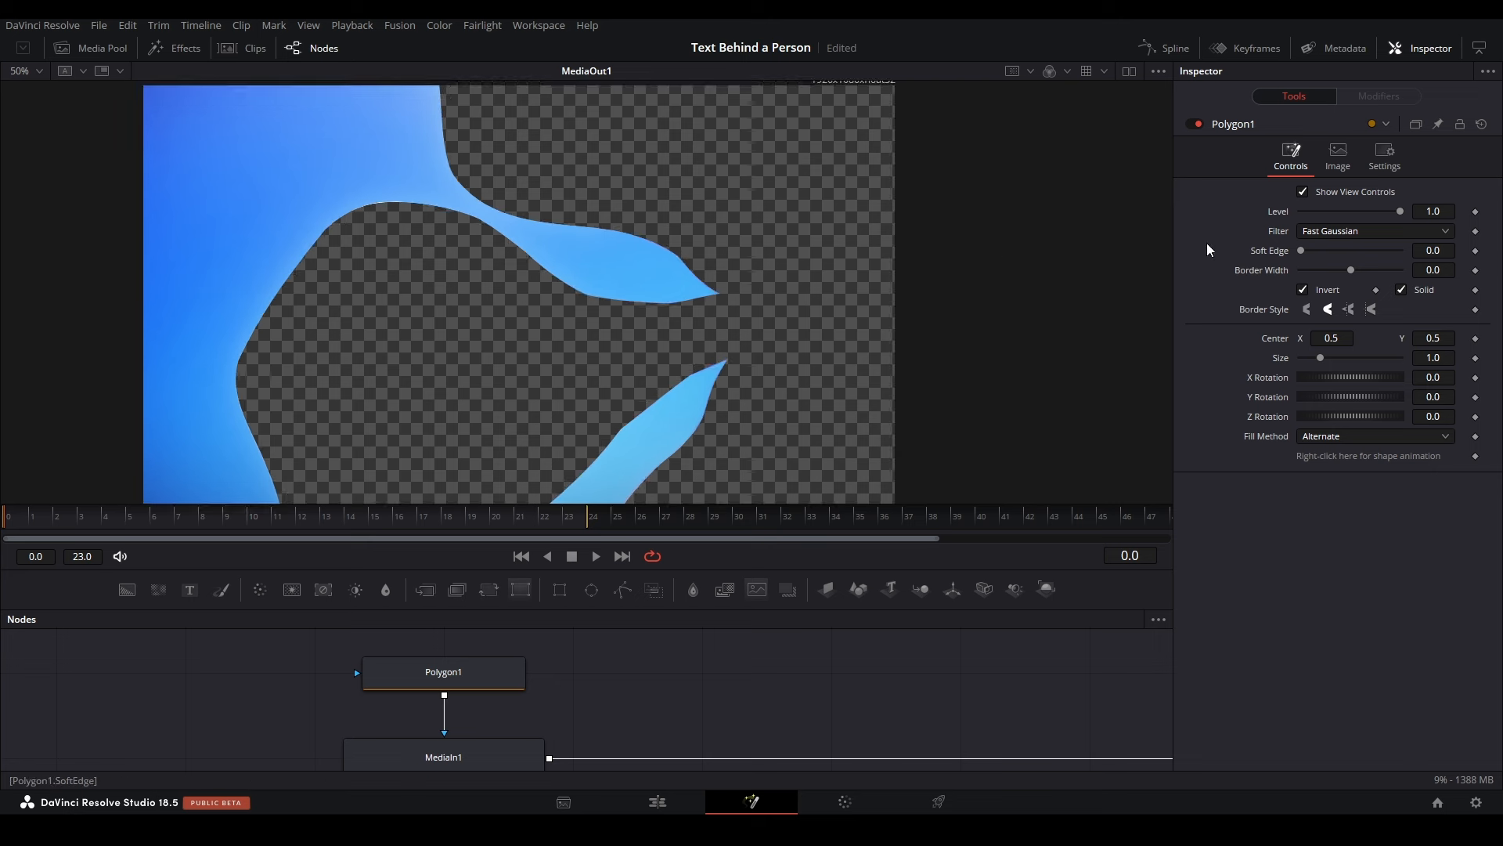
click(1302, 289)
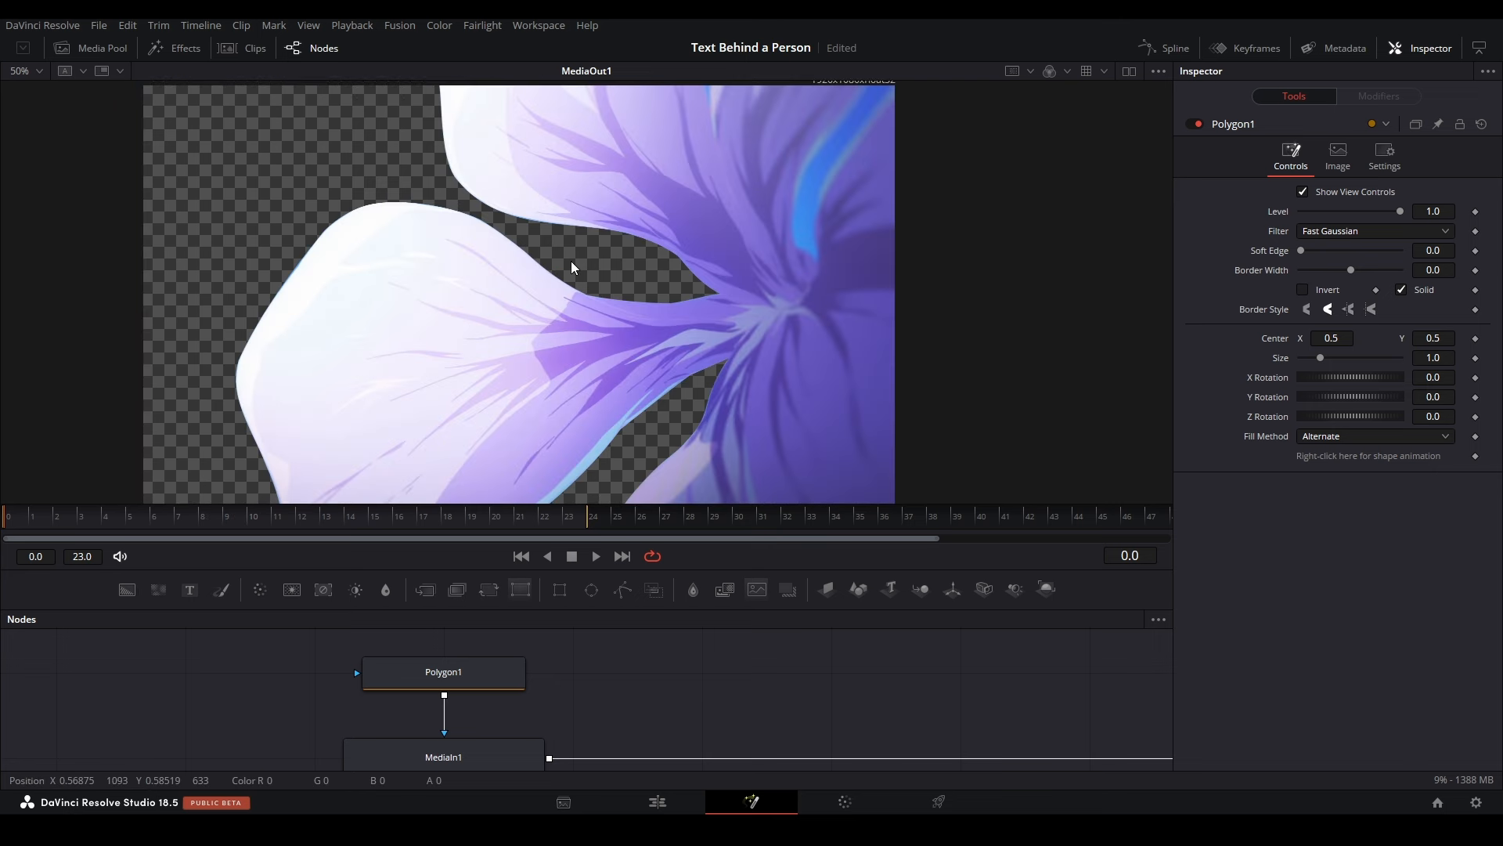
Step: Add a second Polygon mask node connected to the input of Polygon1
scroll(683, 233, up, 3)
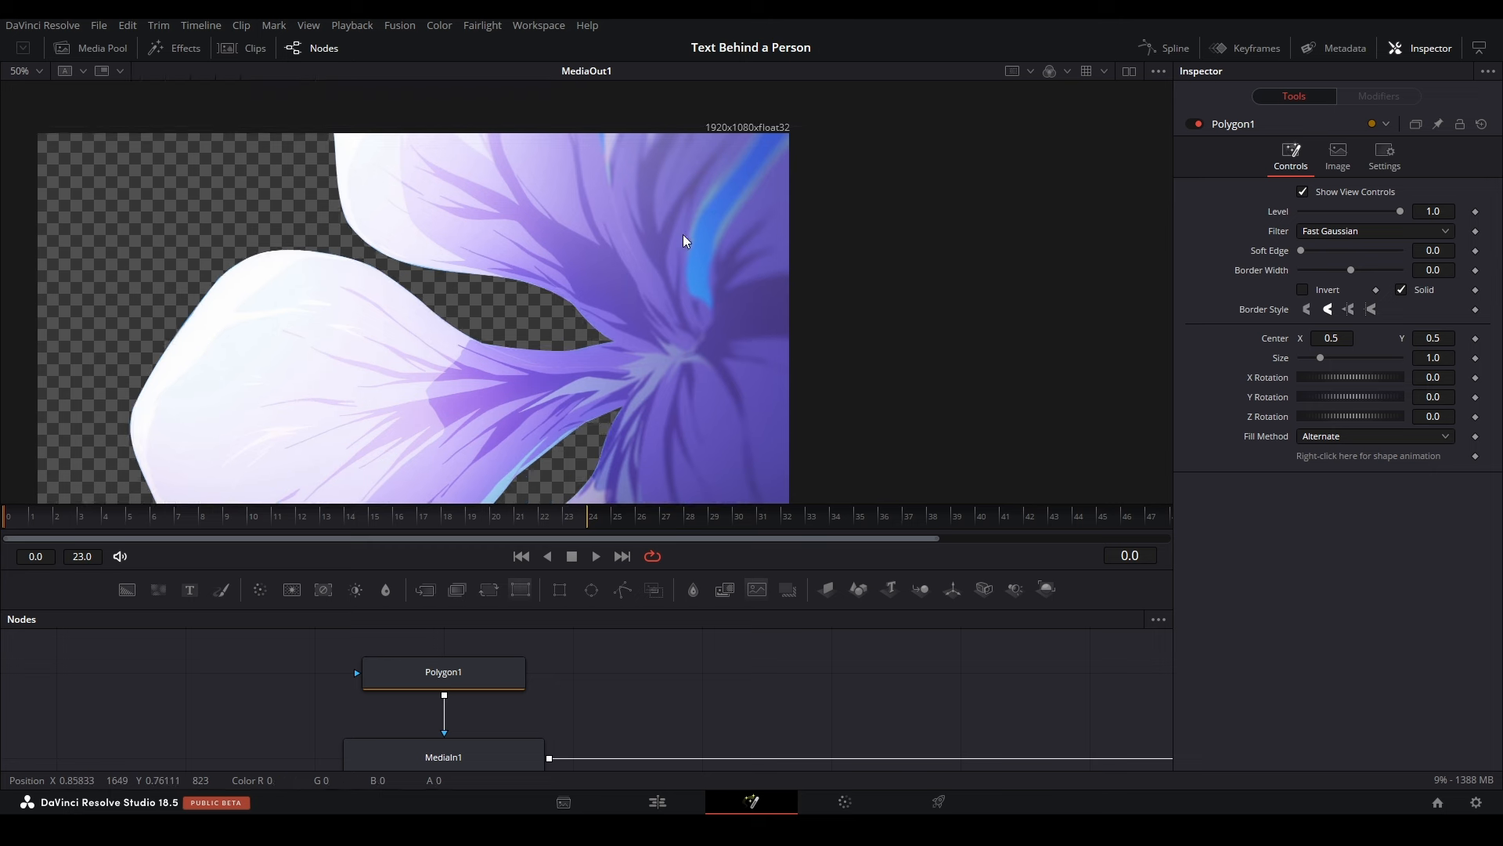
scroll(530, 694, down, 2)
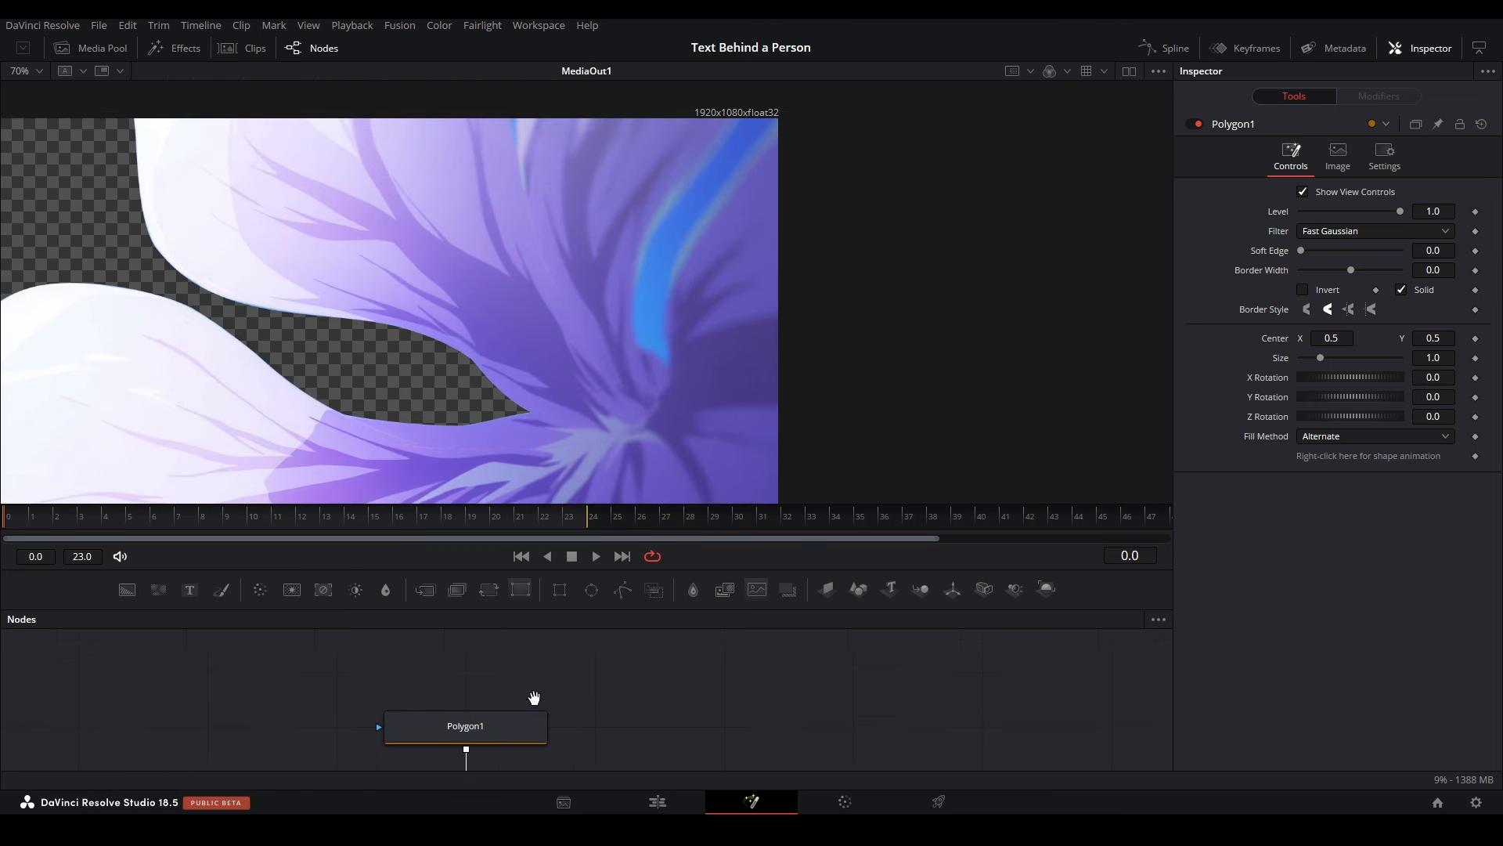
drag(626, 595, 515, 730)
Step: Draw a closed polygon with the new mask around the blue stripe near the image's upper-right corner
scroll(684, 346, up, 4)
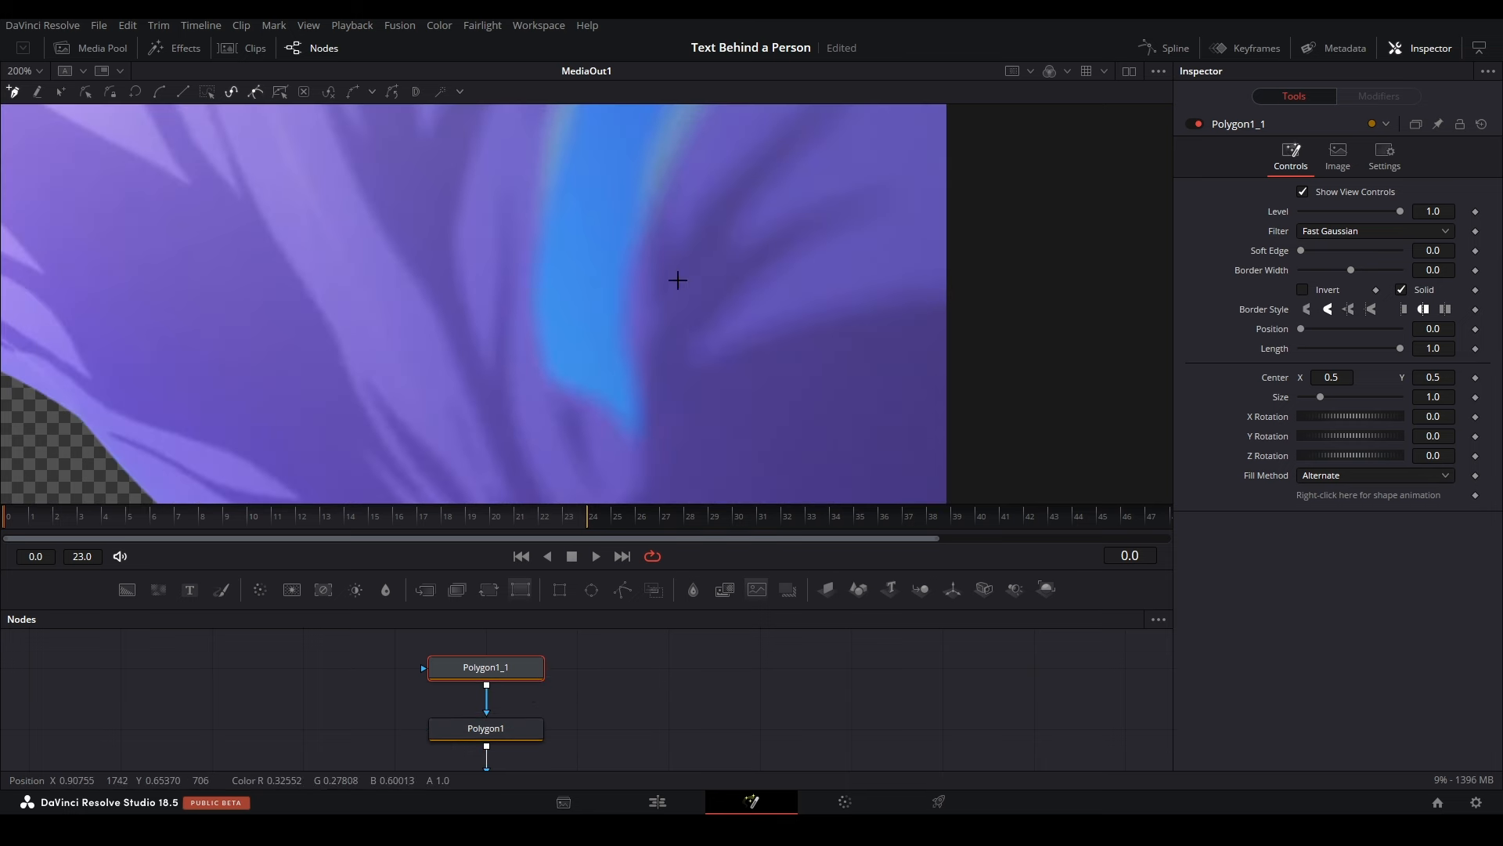
click(707, 182)
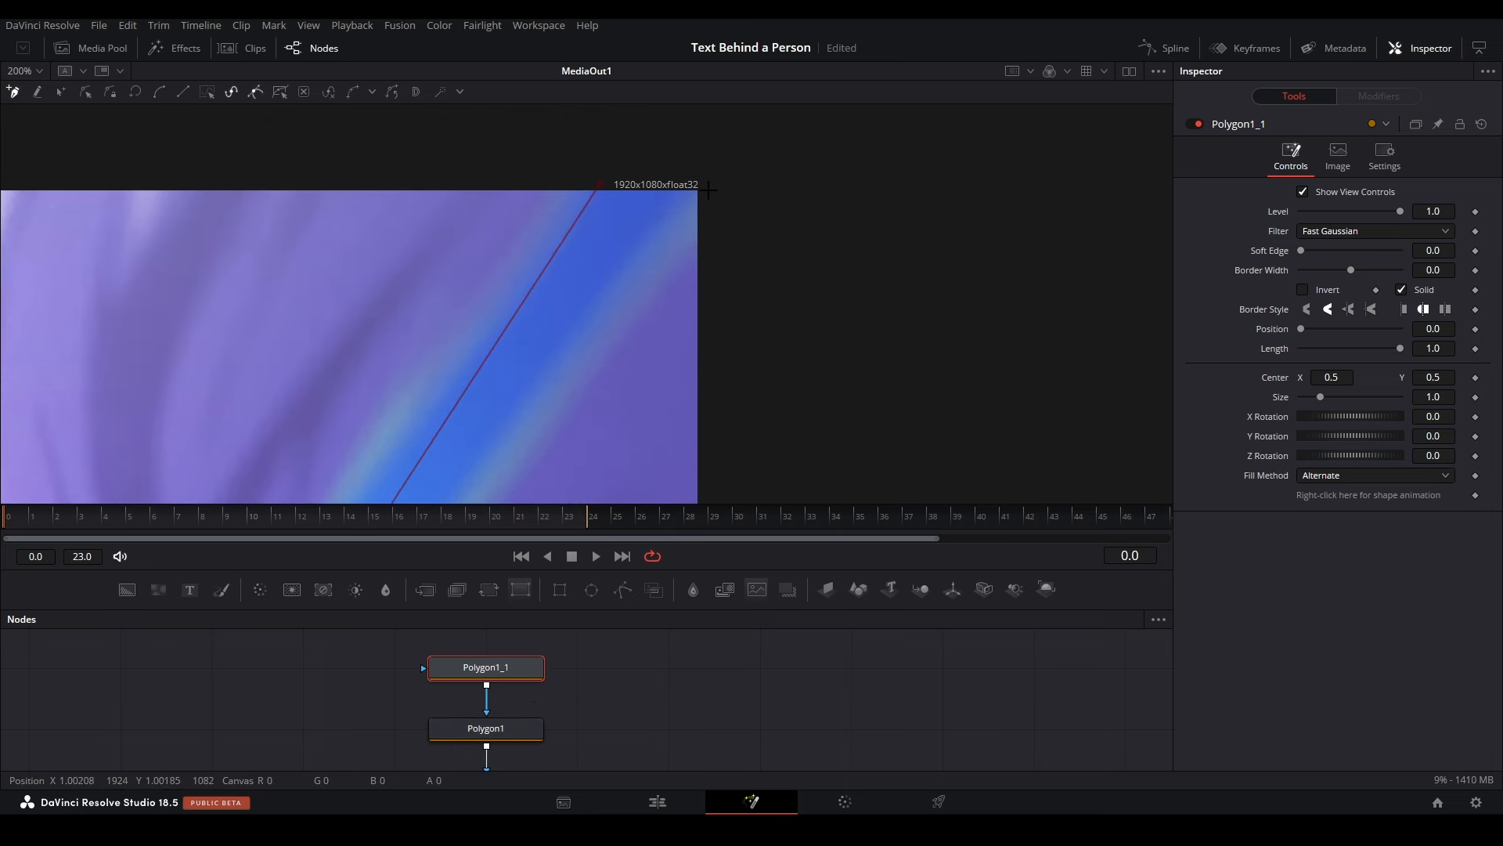
click(600, 183)
Step: Curve the two long sides of the second polygon with their point handles to match the blue stripe's edges
drag(585, 312, 625, 159)
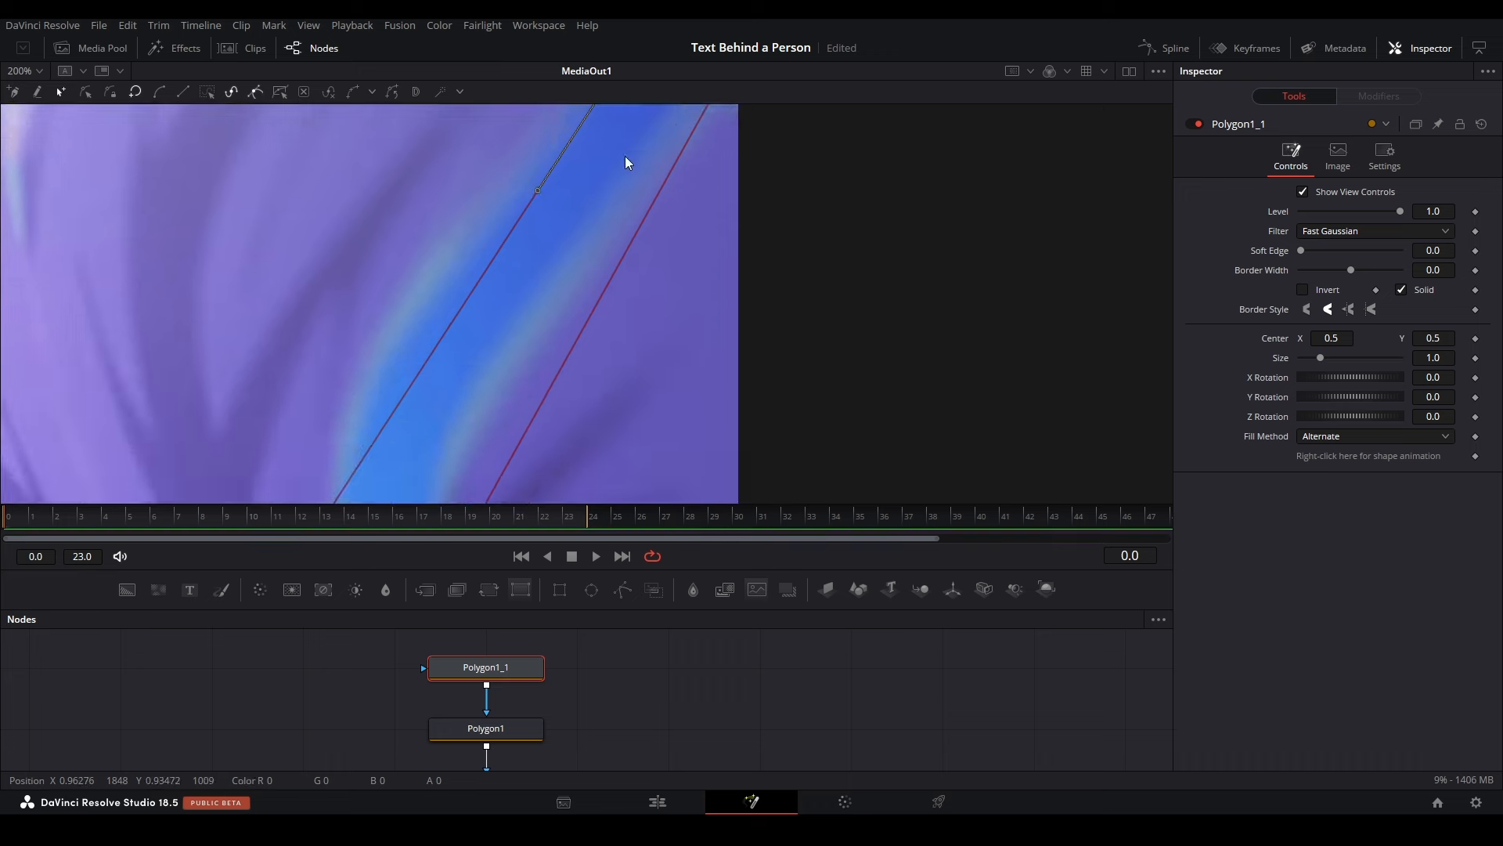
scroll(617, 172, down, 2)
drag(584, 397, 589, 403)
click(473, 347)
drag(525, 267, 510, 261)
click(513, 412)
drag(569, 312, 519, 247)
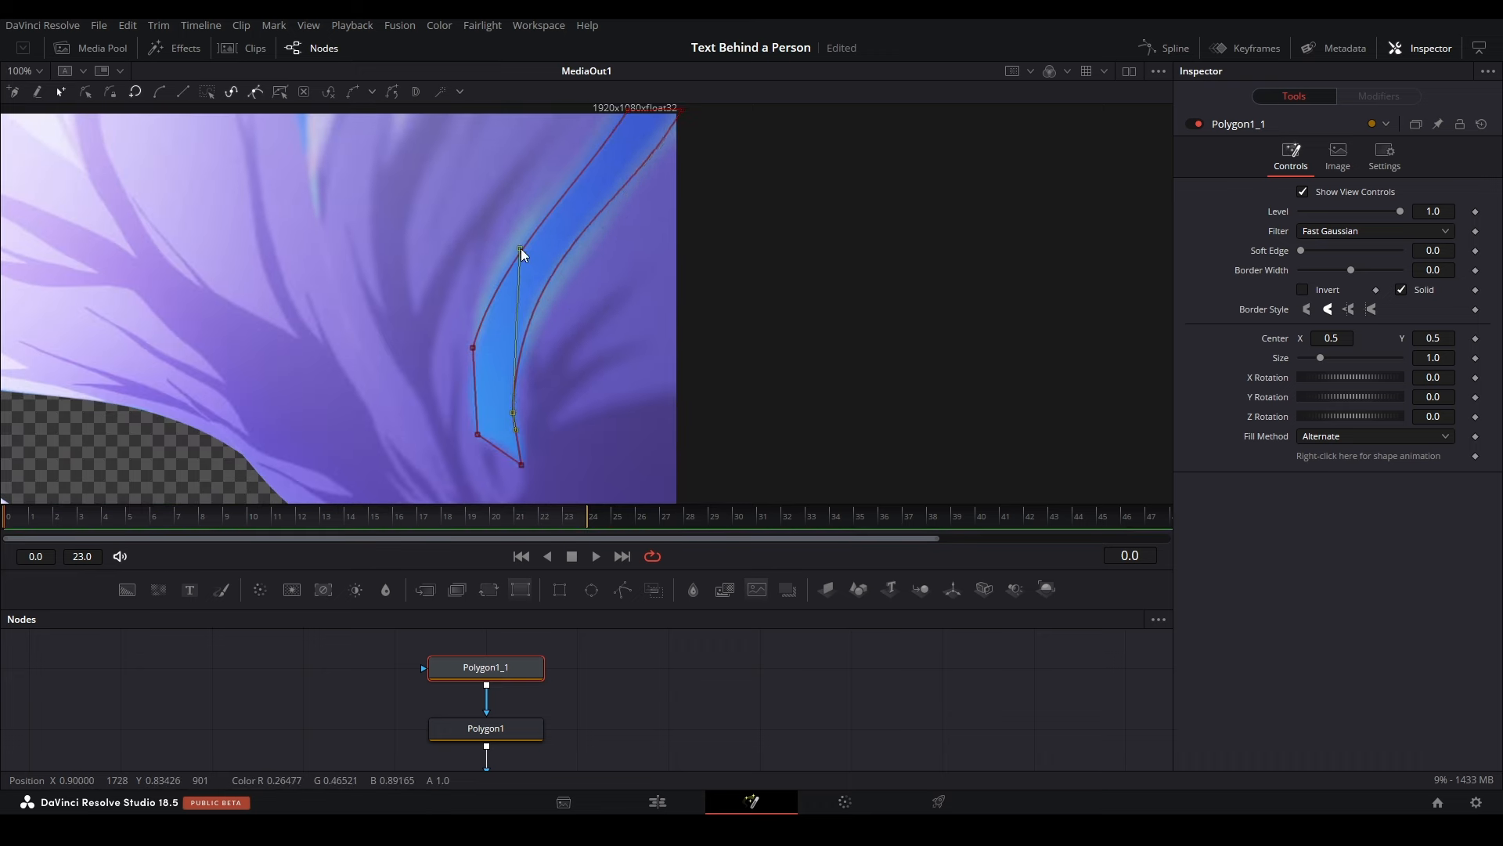
Step: Smooth the second polygon's lower points and adjust their handles to follow the end of the blue stripe
drag(620, 240, 627, 268)
scroll(518, 432, up, 2)
drag(519, 432, 579, 267)
drag(573, 261, 557, 336)
key(shift+s)
scroll(572, 342, down, 3)
click(583, 673)
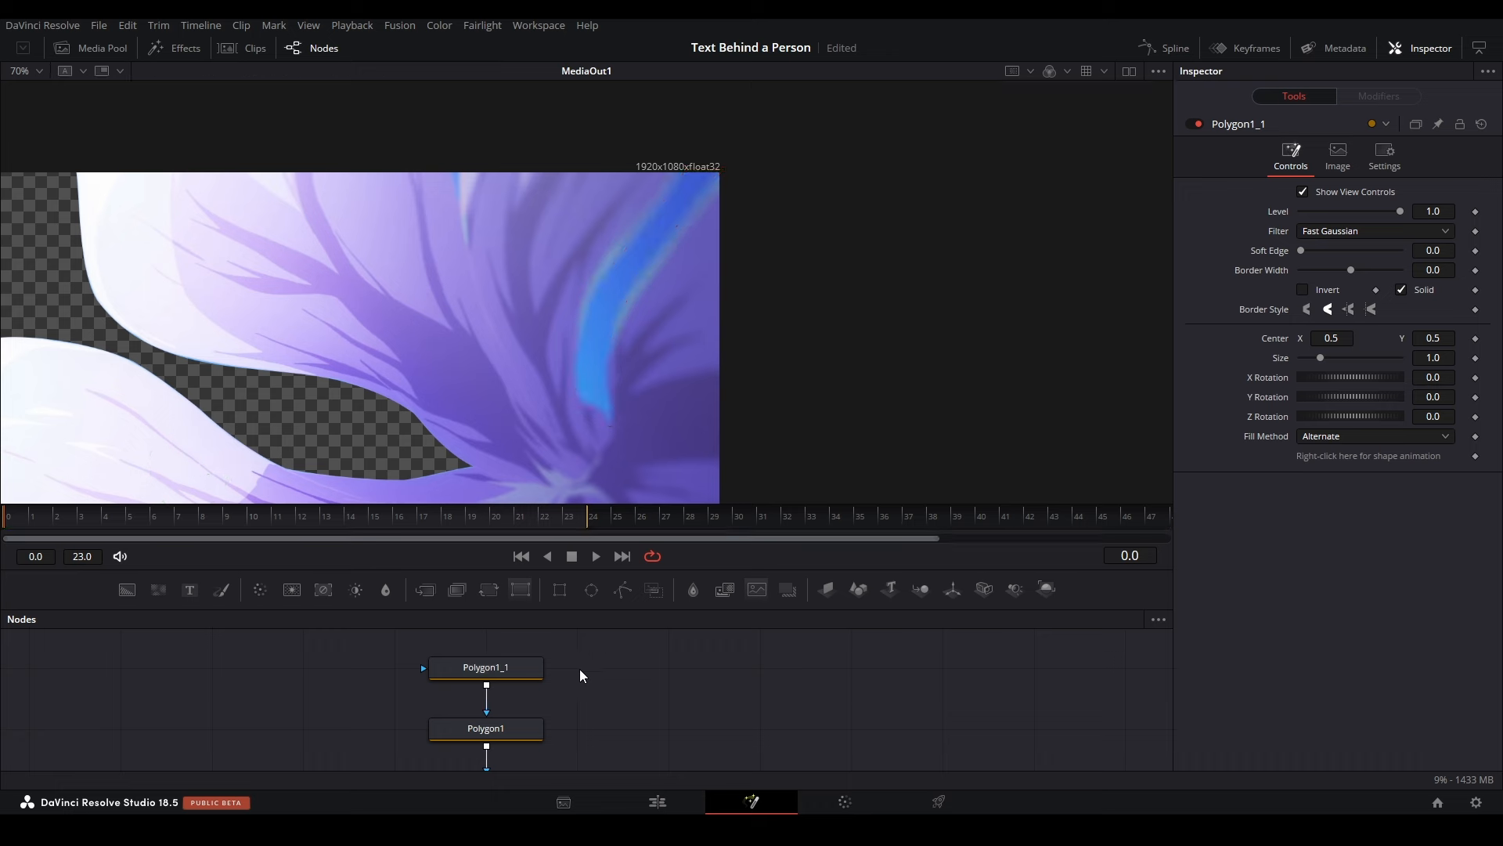
Step: Examine the outlines of Polygon1_1 and Polygon1 around the blue stripe near the image's upper-right corner
click(525, 669)
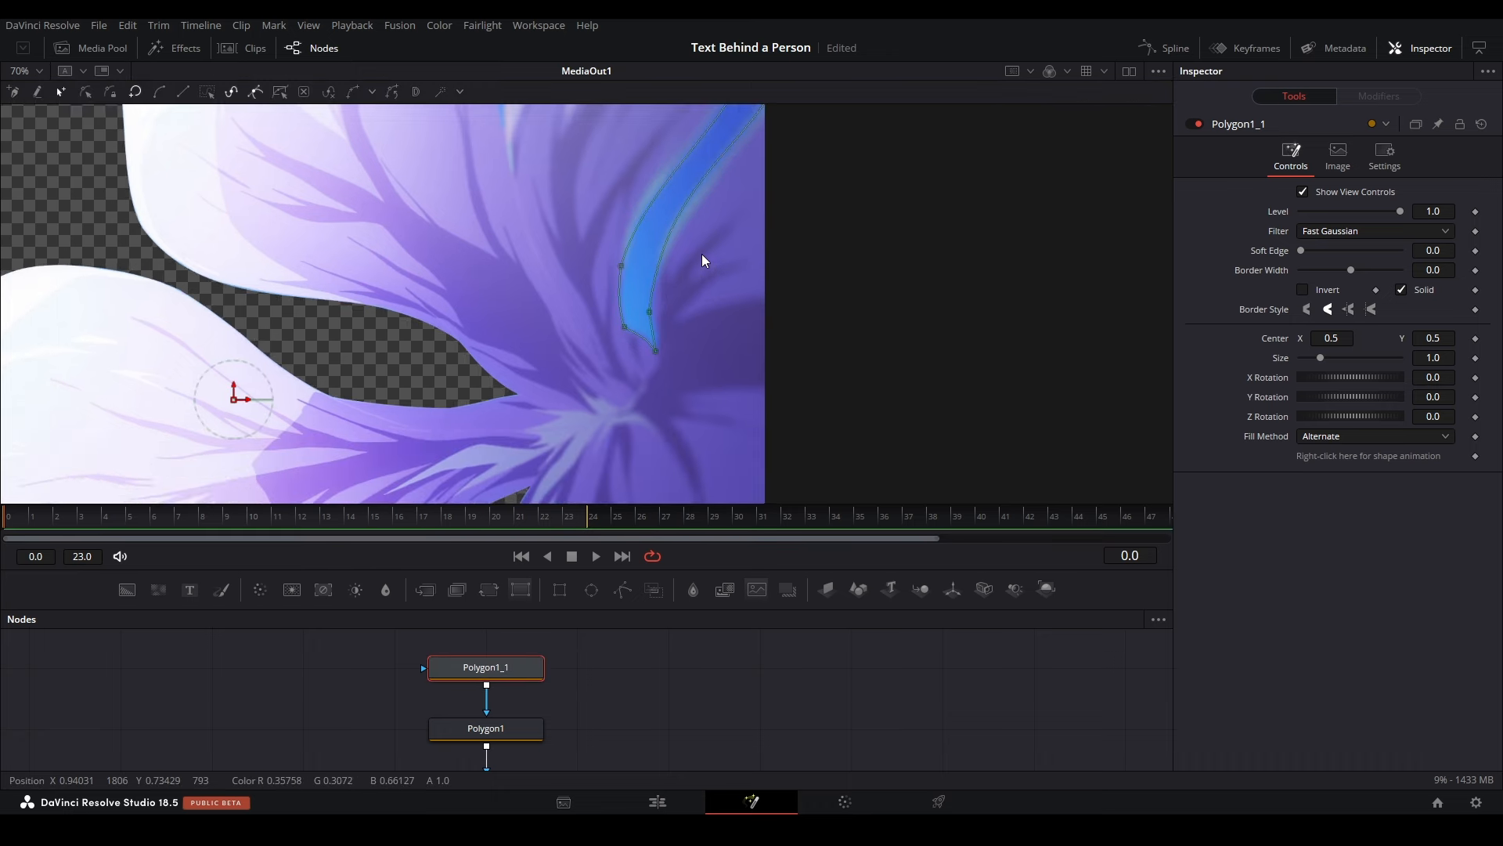
scroll(678, 389, up, 2)
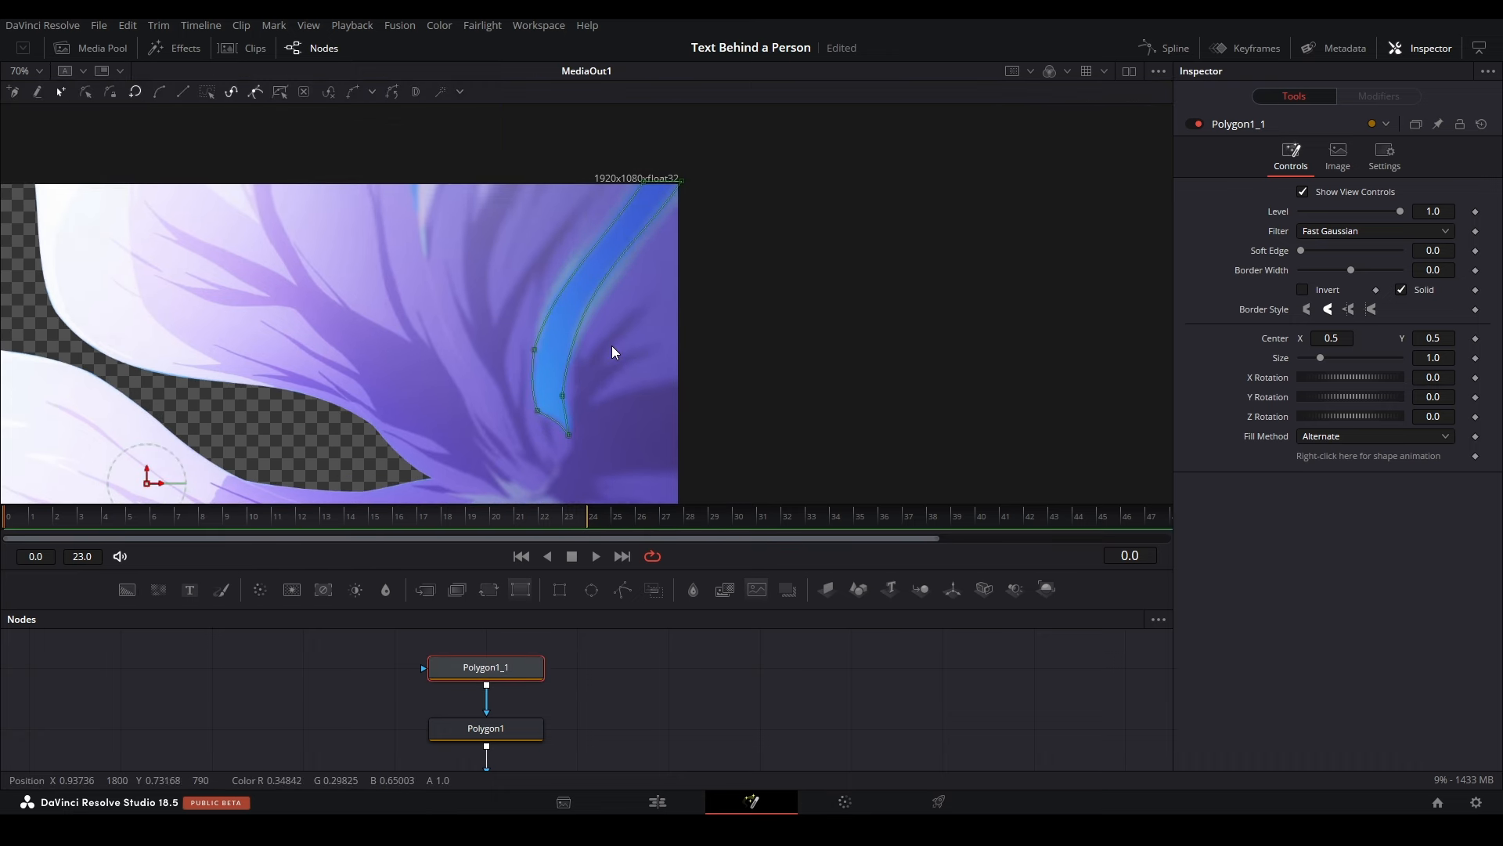
scroll(612, 346, down, 1)
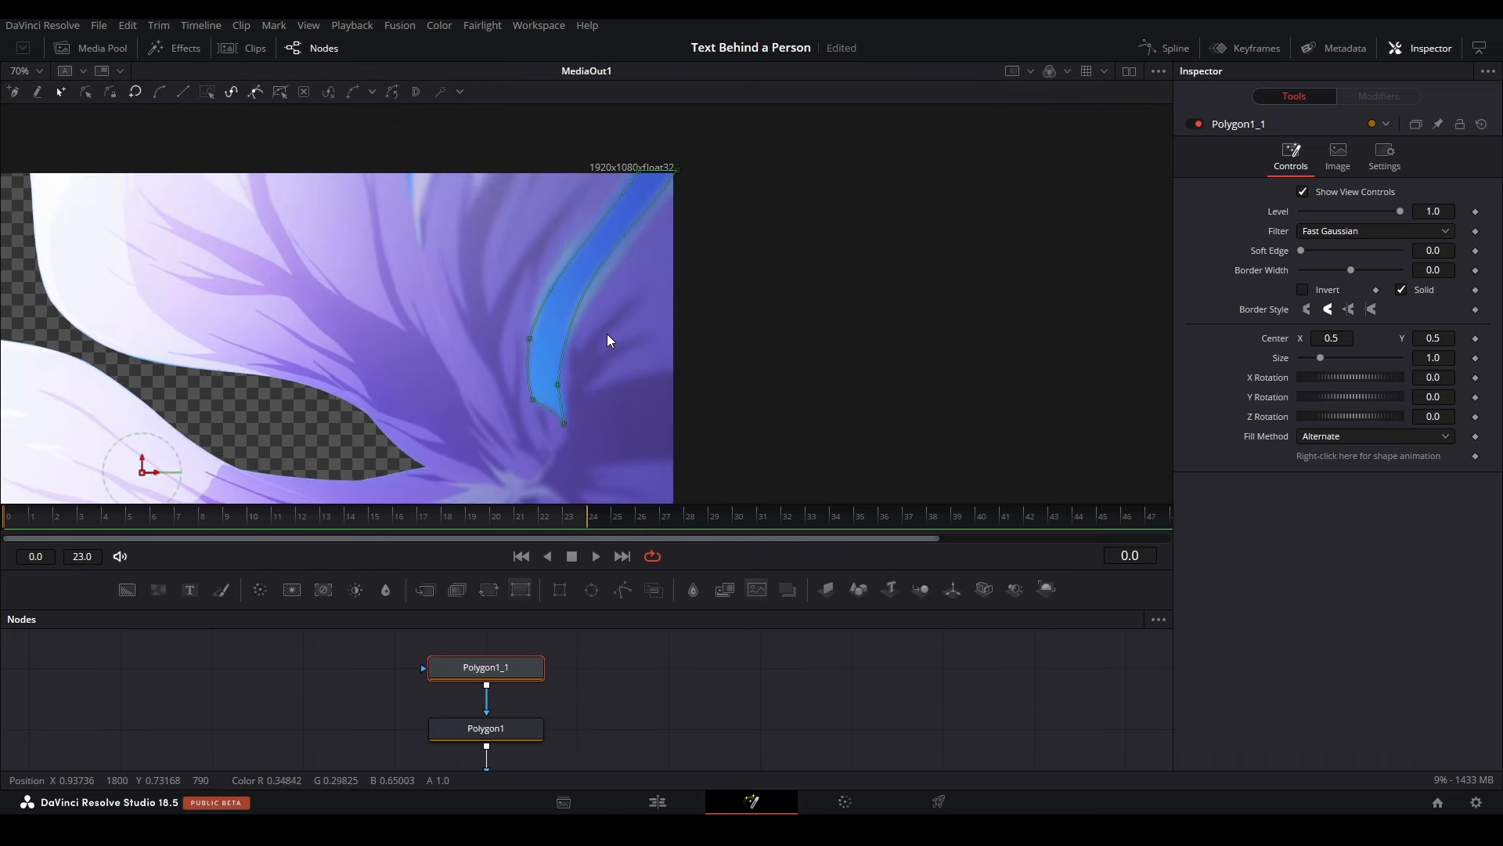
click(526, 732)
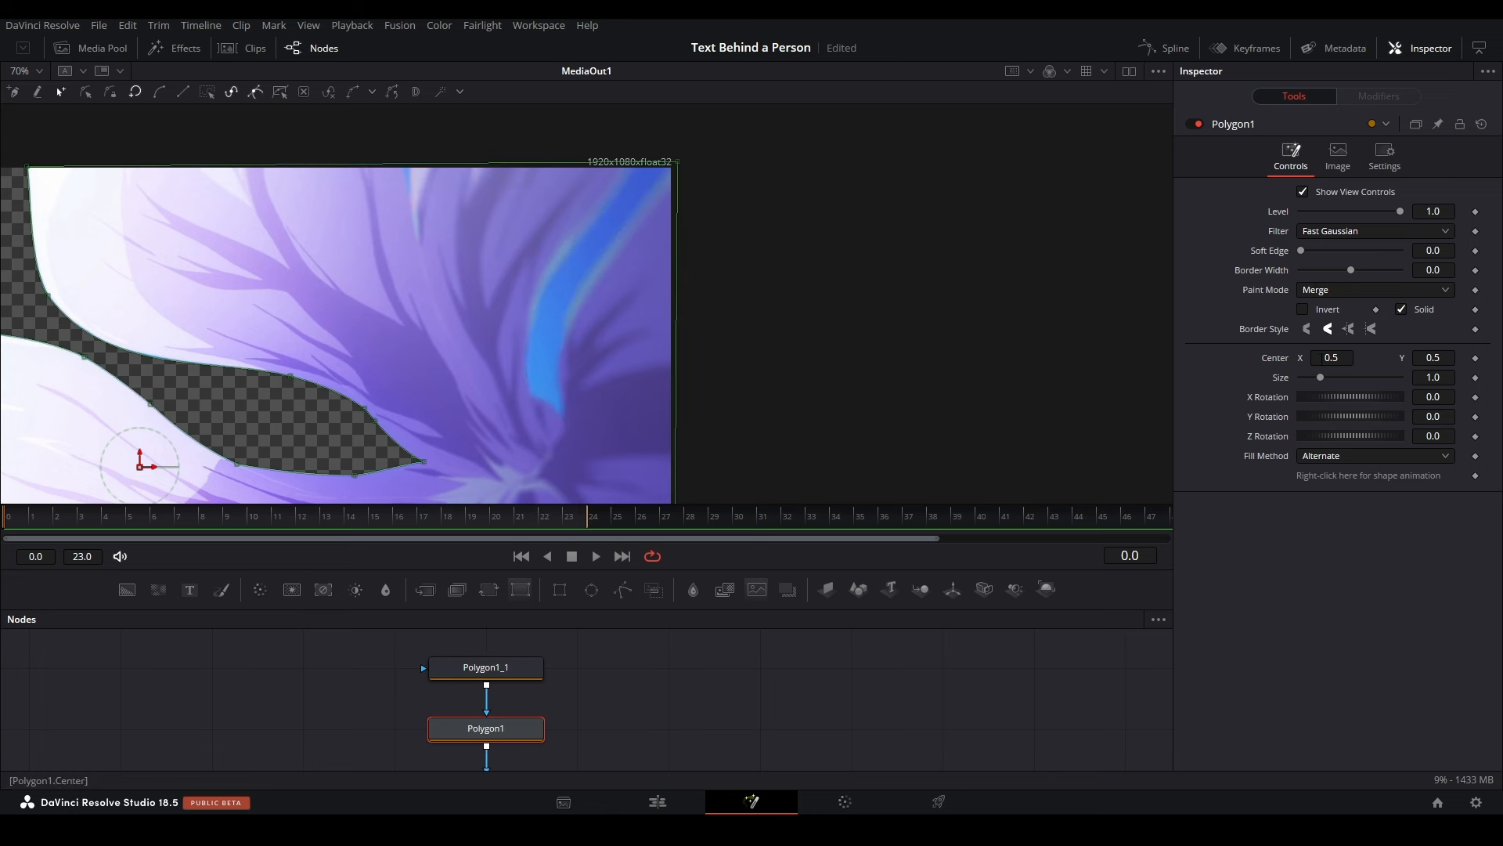
drag(835, 322, 1037, 289)
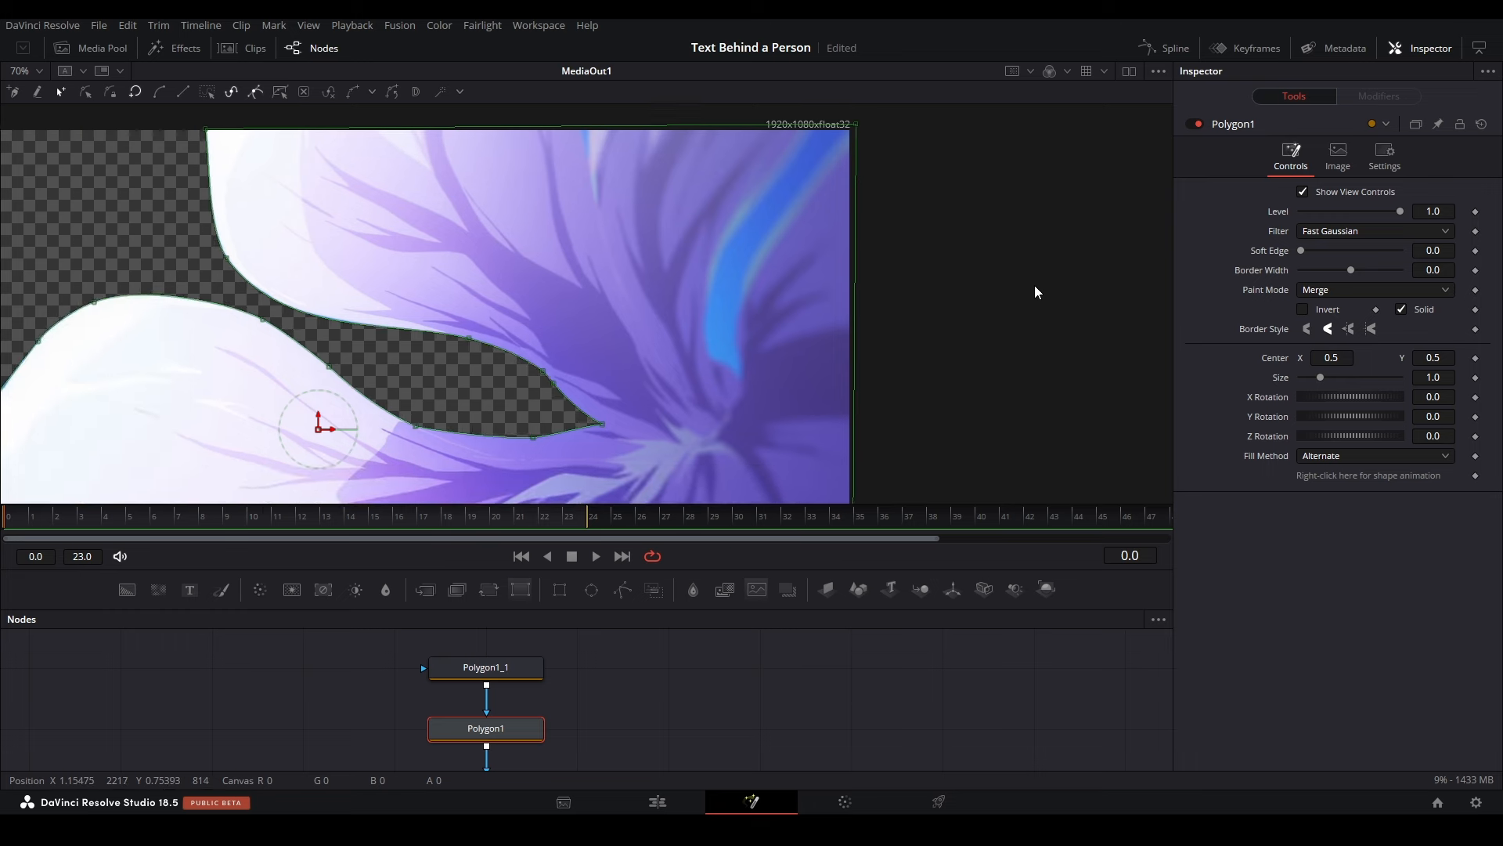
scroll(890, 308, down, 2)
drag(890, 309, 838, 199)
scroll(801, 242, up, 2)
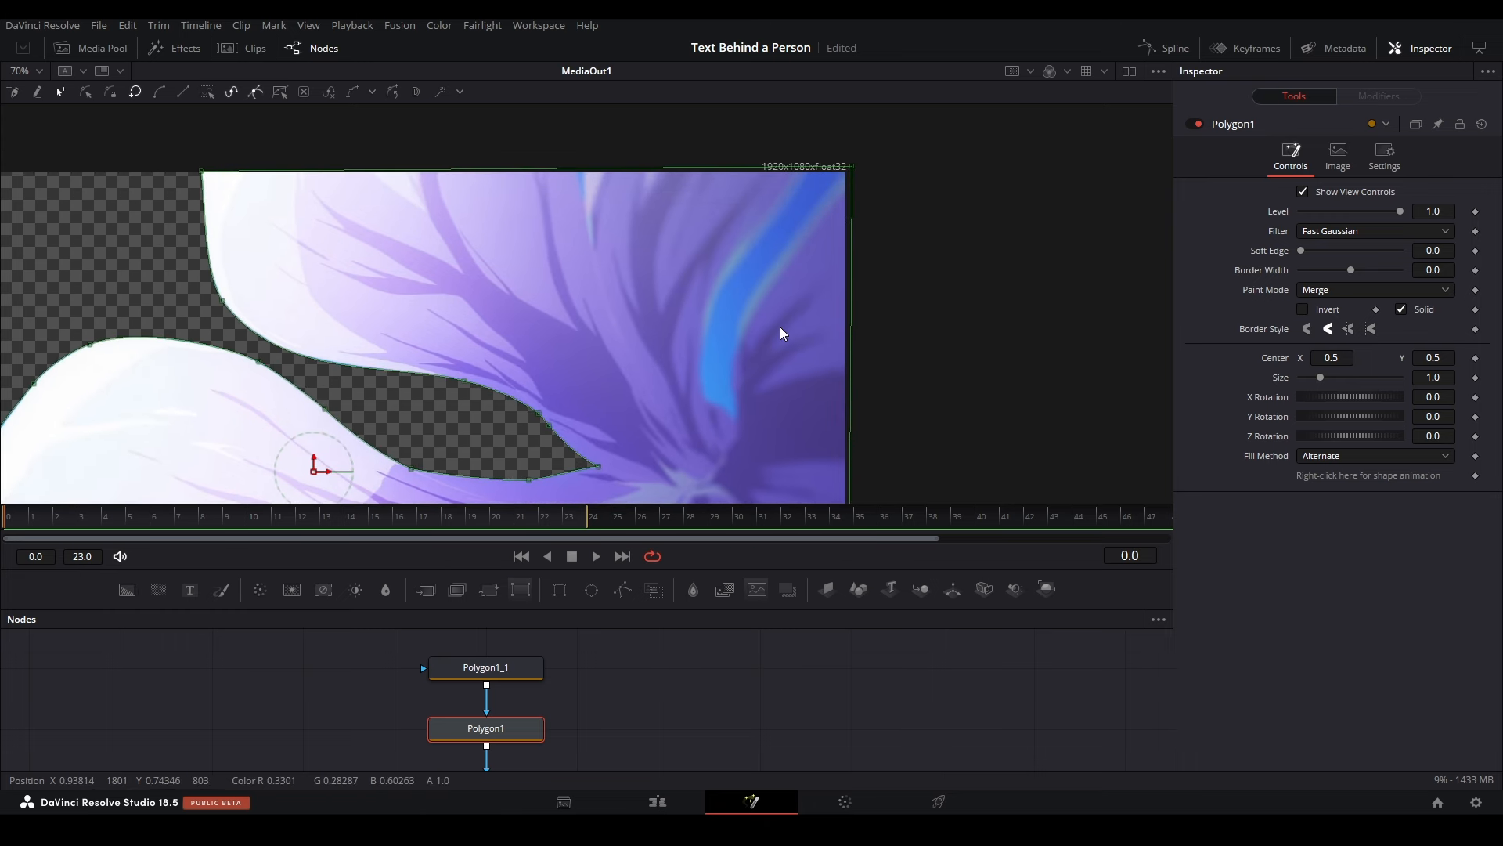
Step: Set the Paint Mode of Polygon1 to Invert so the second polygon cuts the blue stripe out of the flower
click(520, 675)
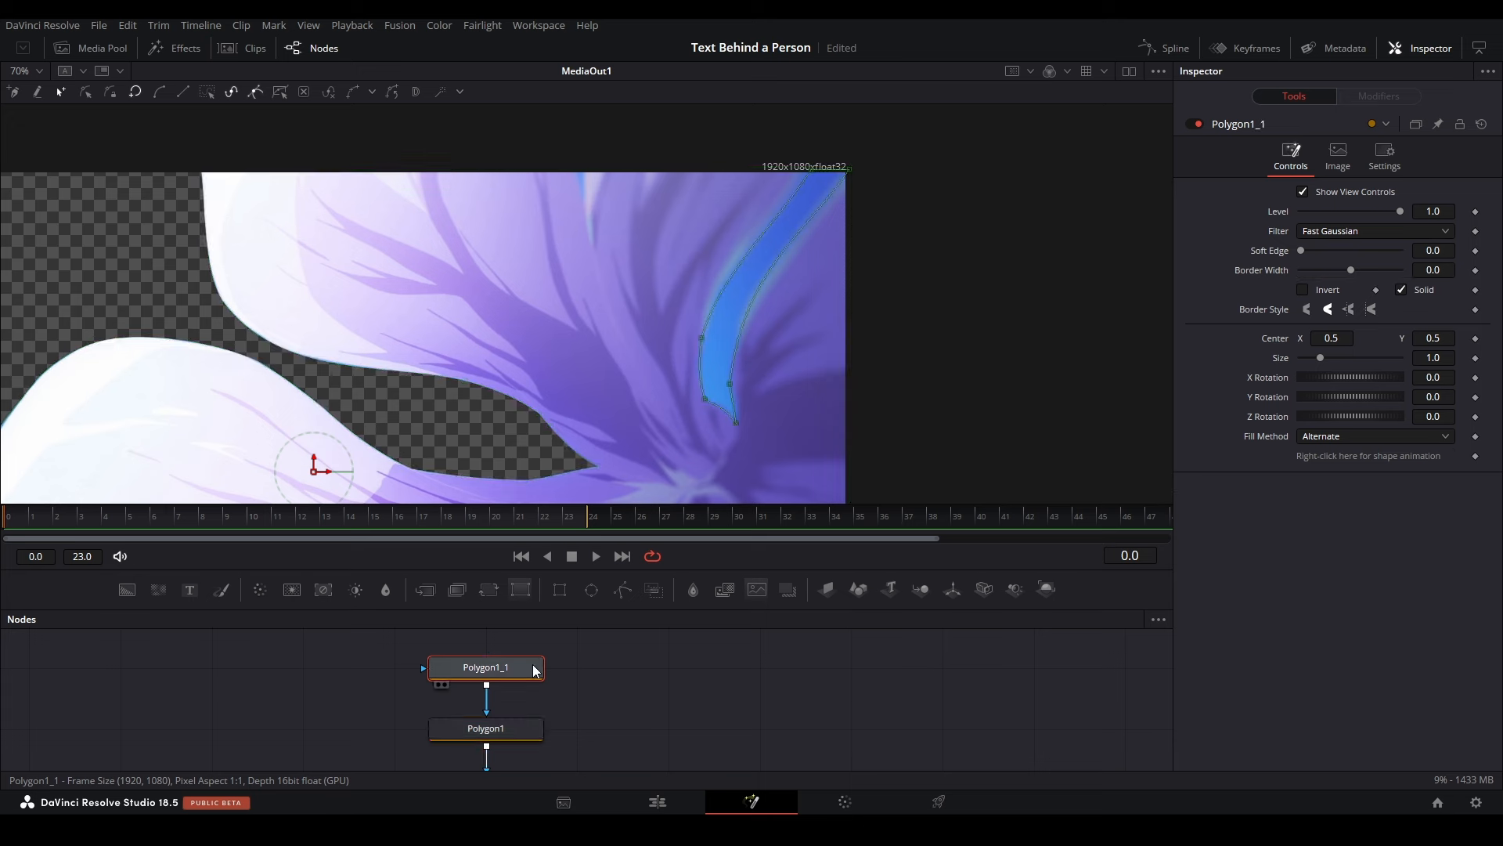
click(517, 729)
key(ctrl+f)
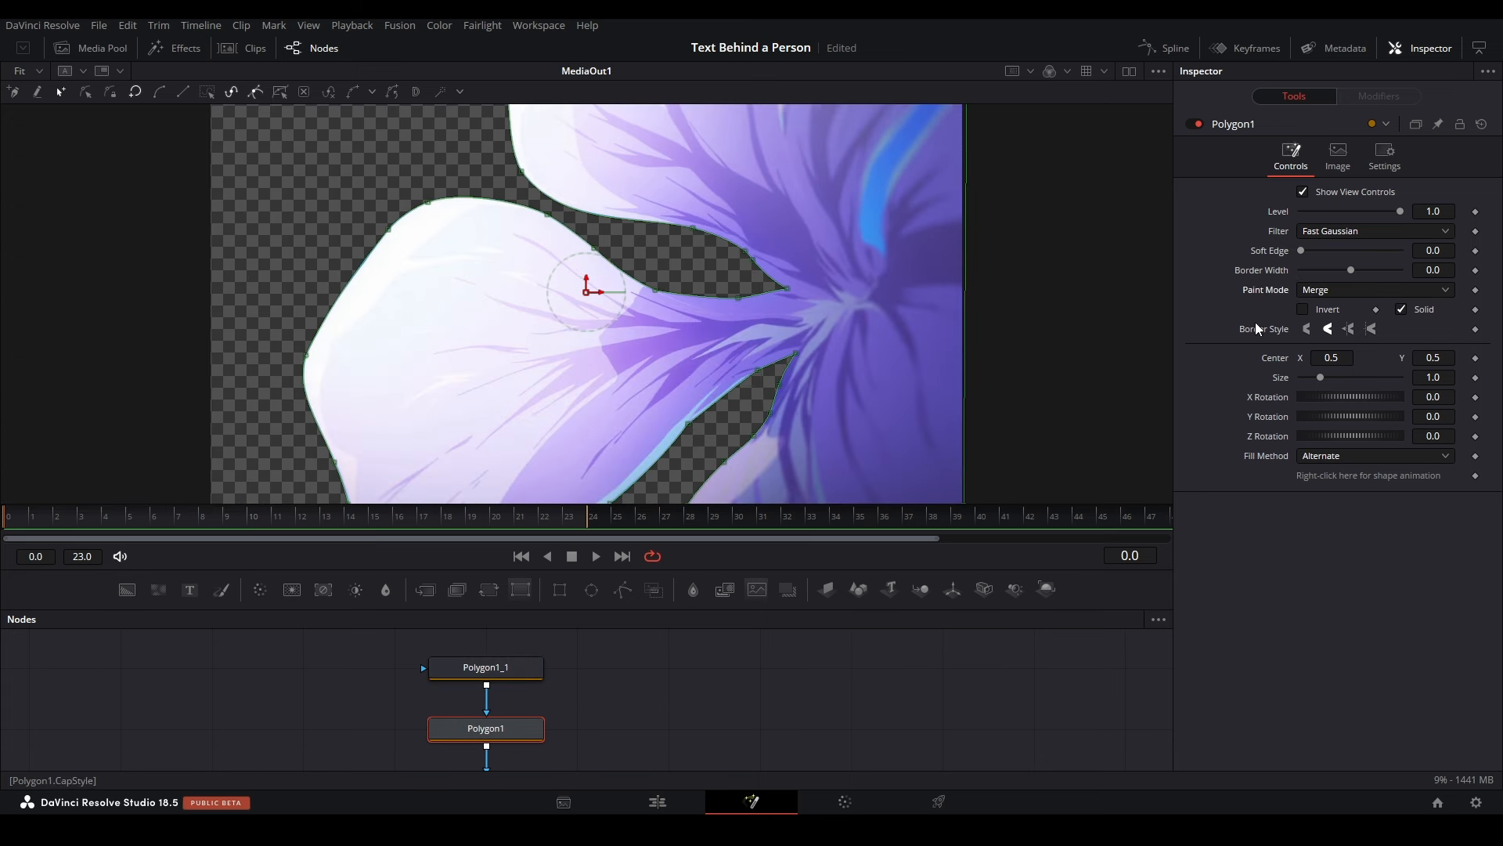
click(1335, 292)
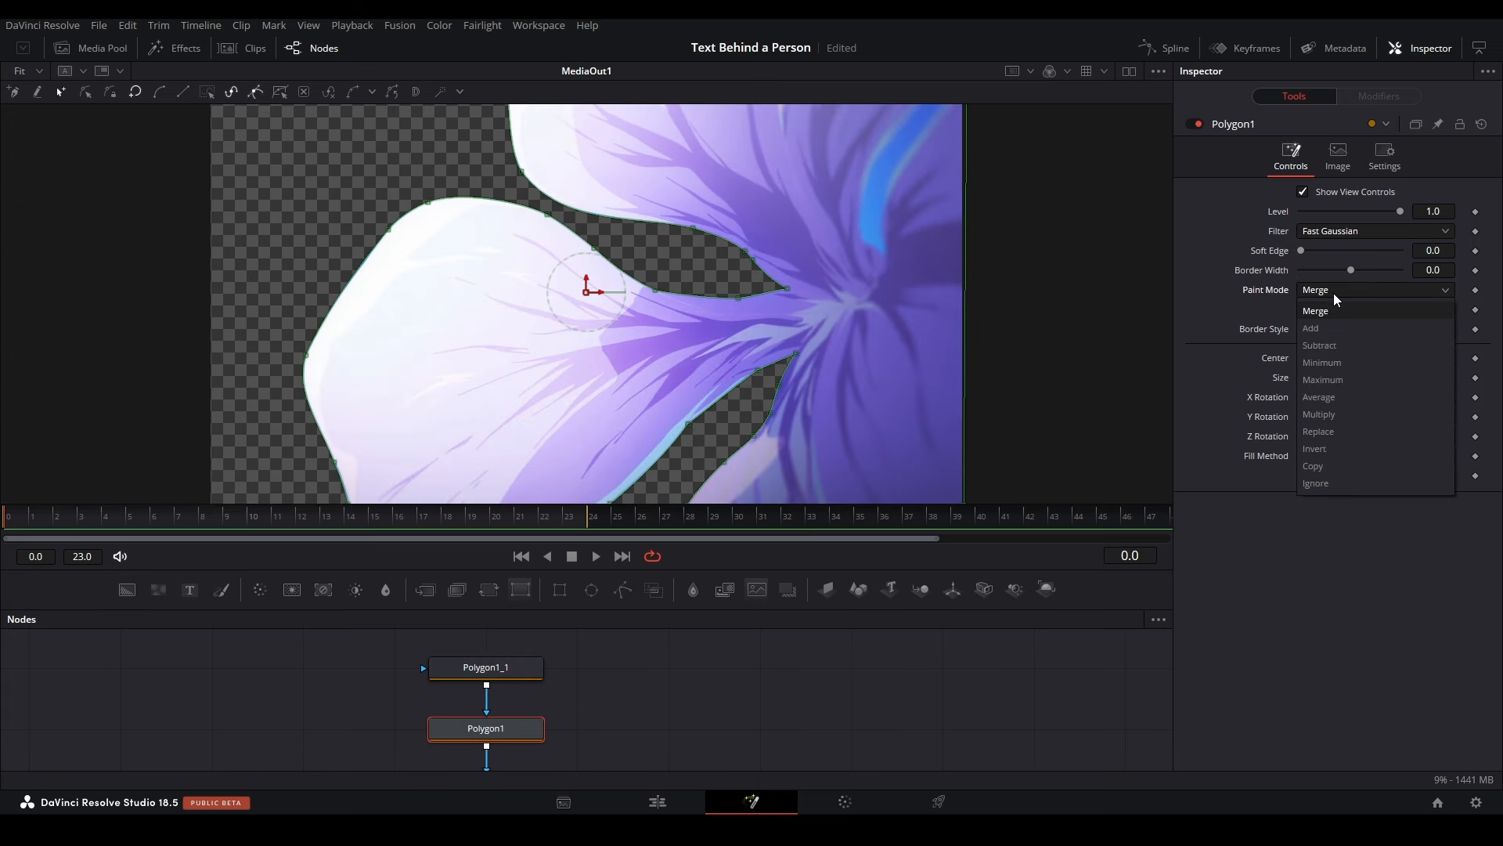
click(1362, 449)
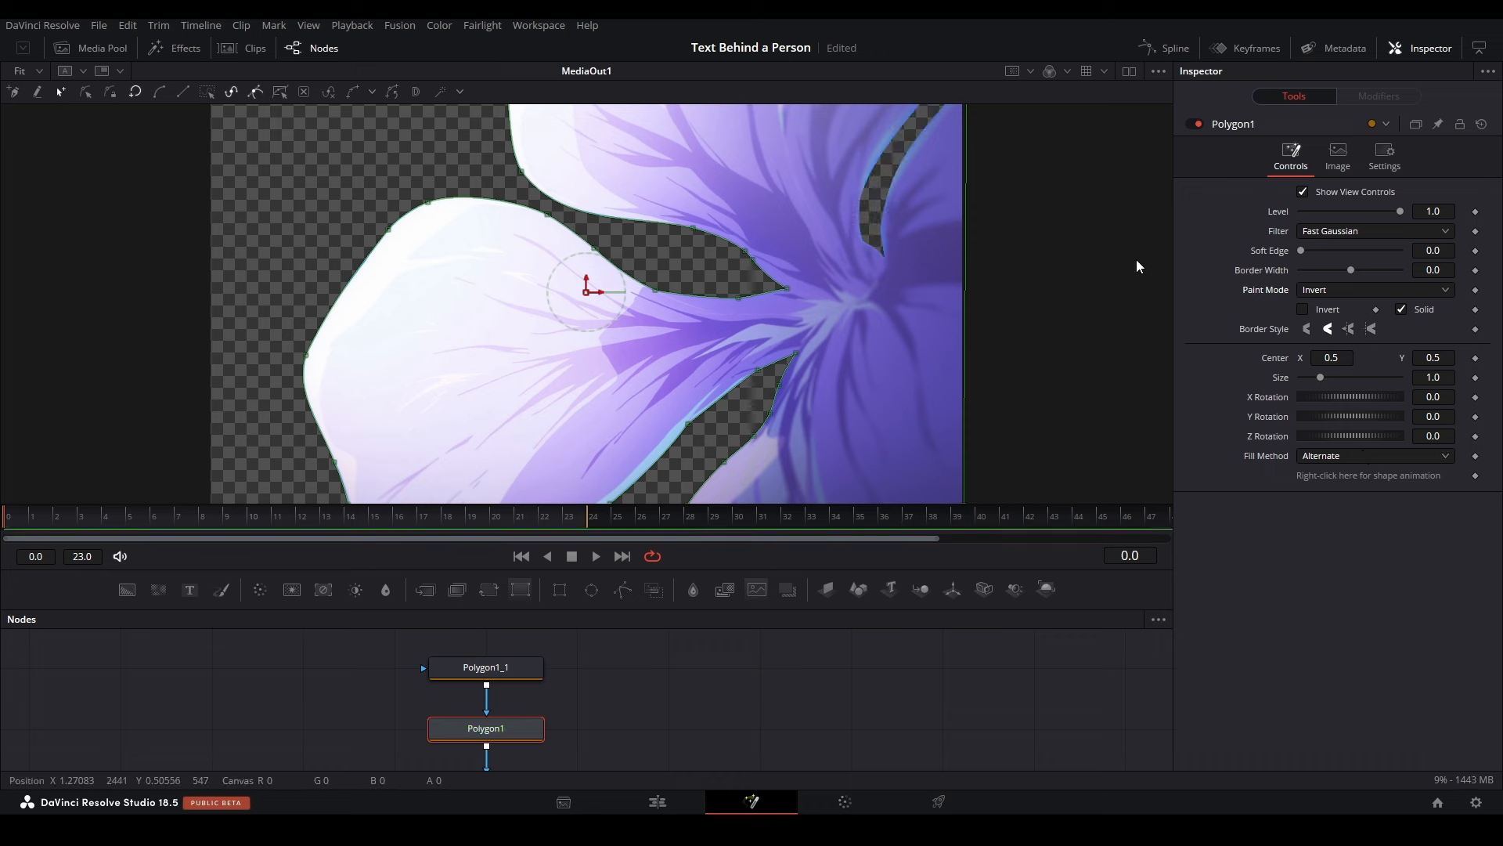
scroll(788, 379, up, 5)
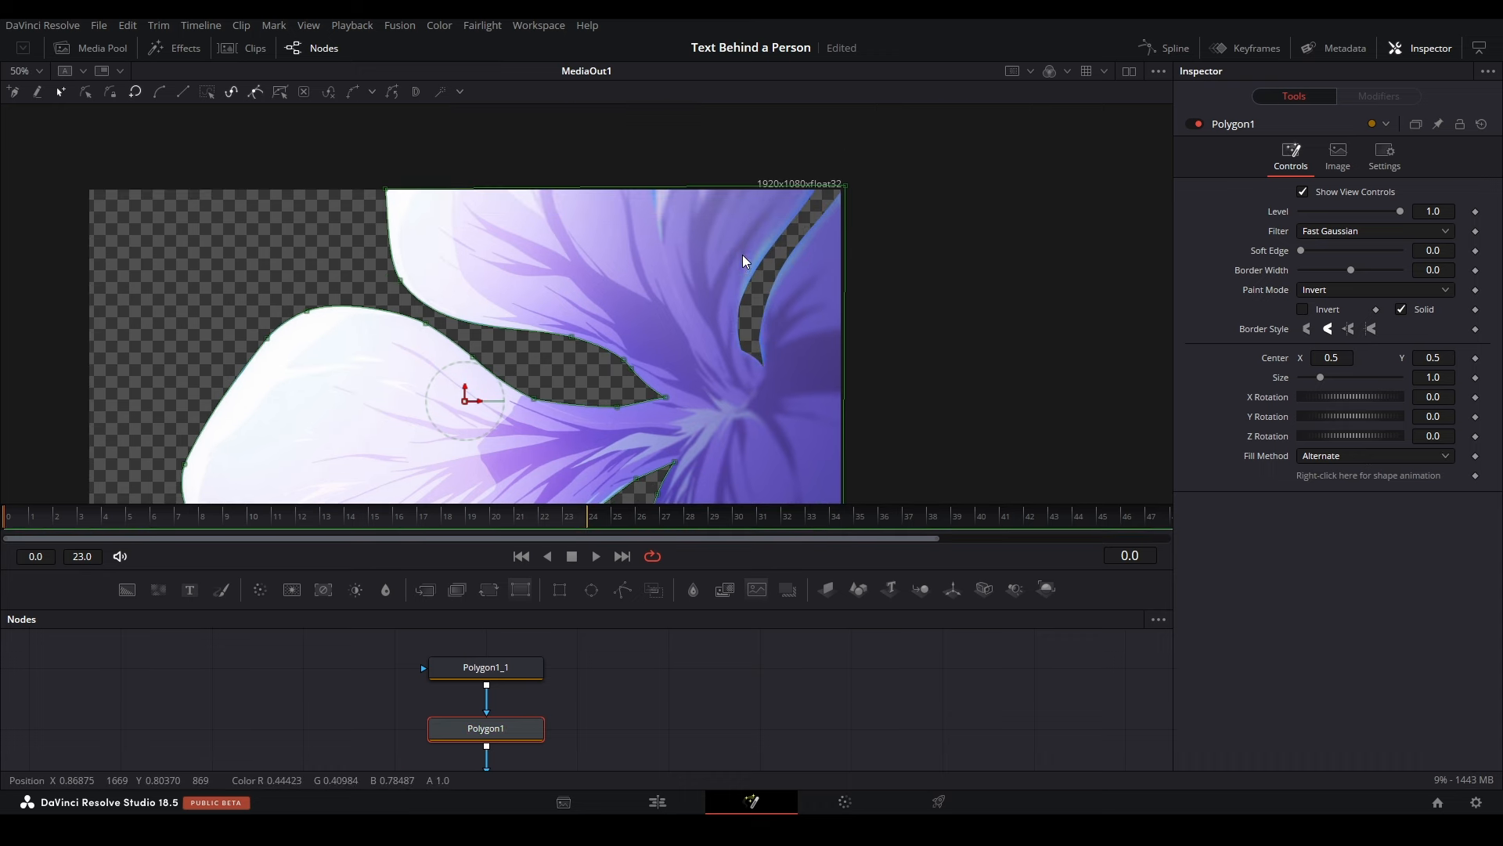
scroll(780, 470, down, 3)
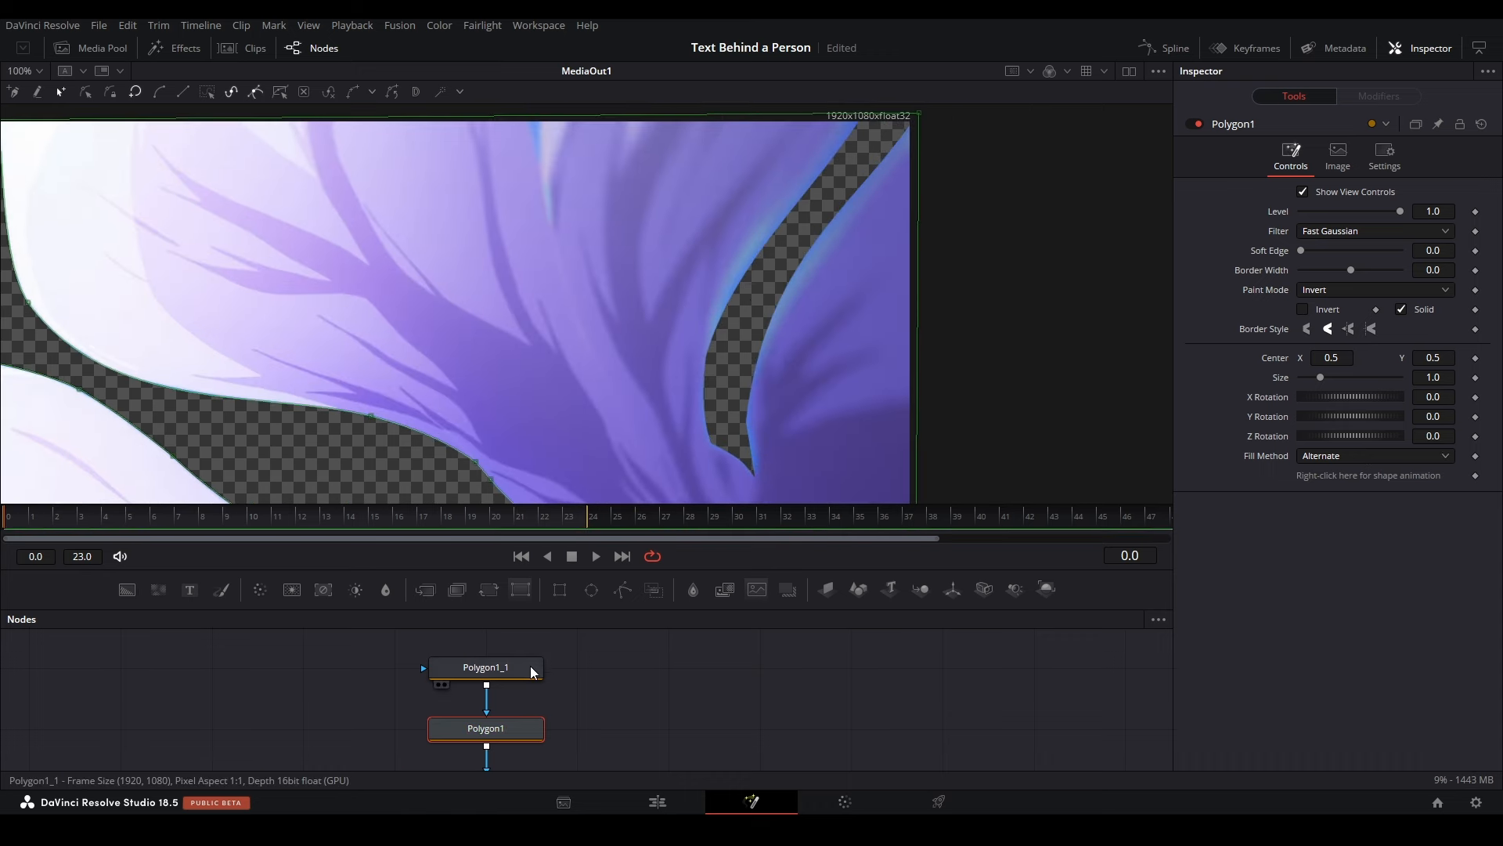
click(812, 307)
key(ctrl+f)
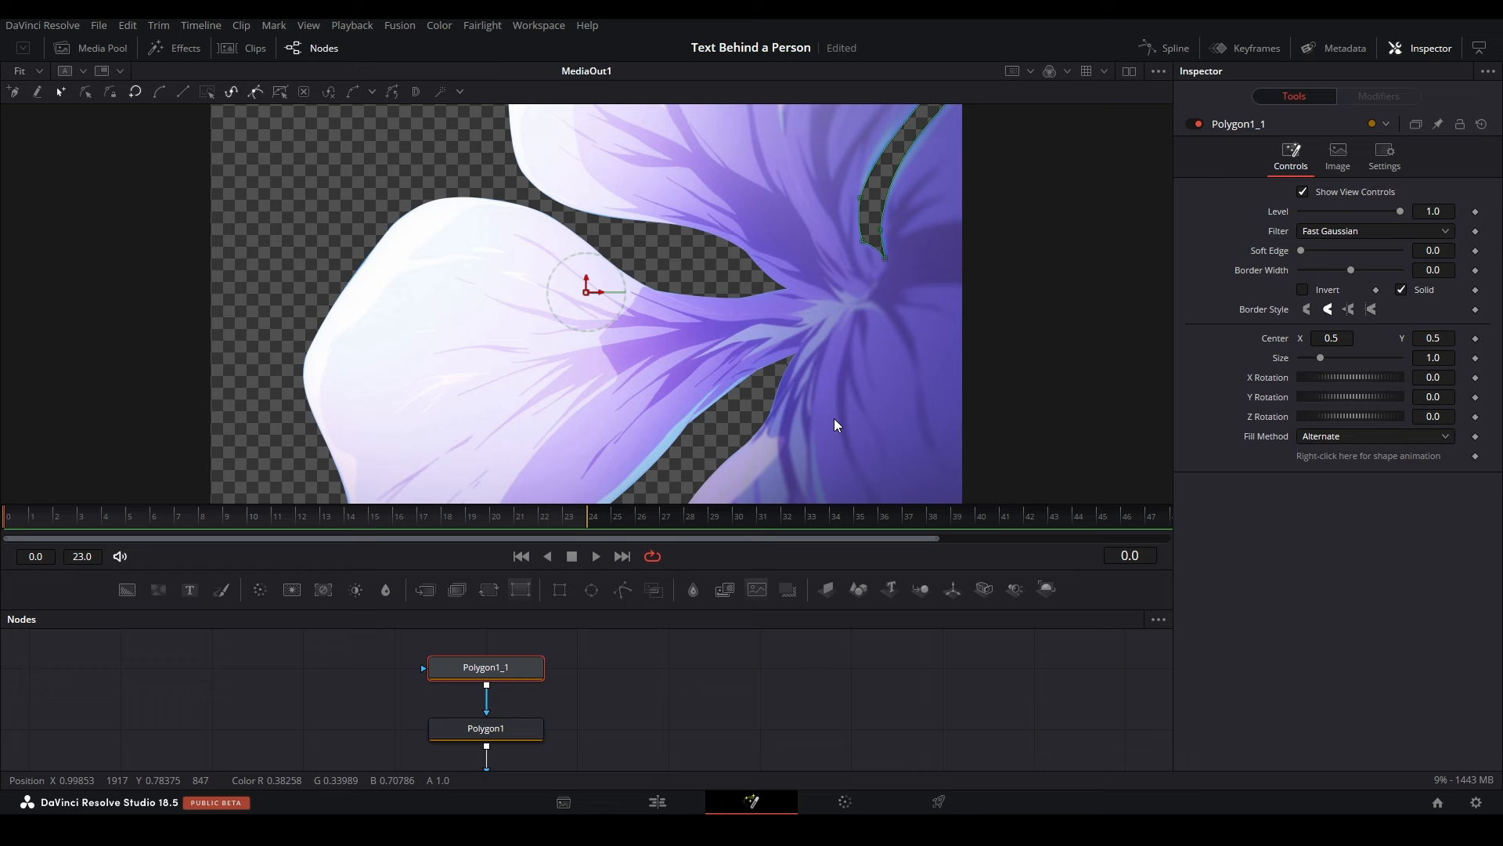
click(749, 643)
Step: Try the Average, Subtract, Add, Copy and Ignore paint modes on Polygon1
click(501, 729)
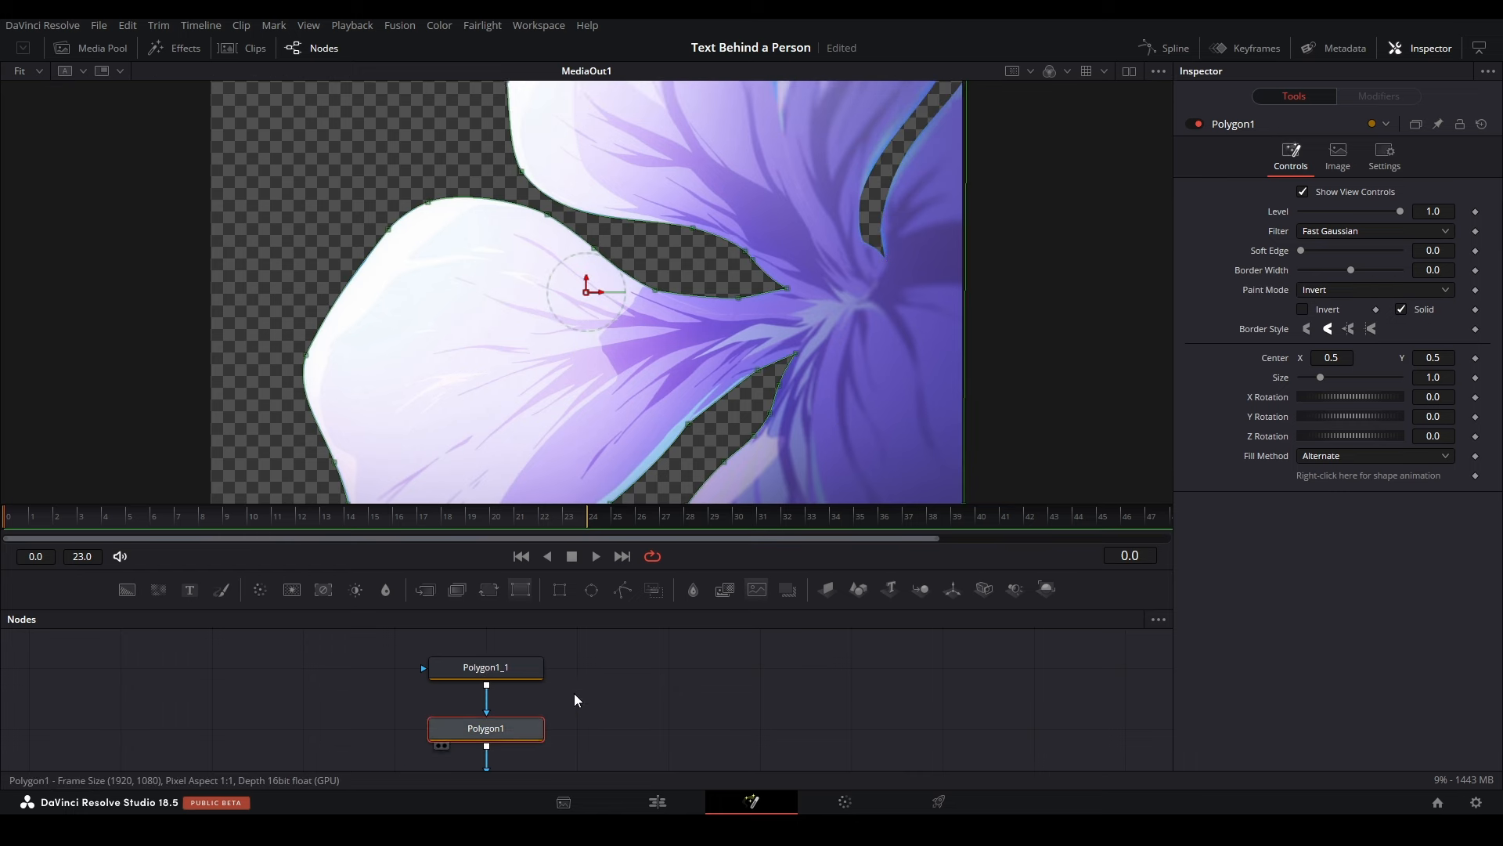
click(1325, 292)
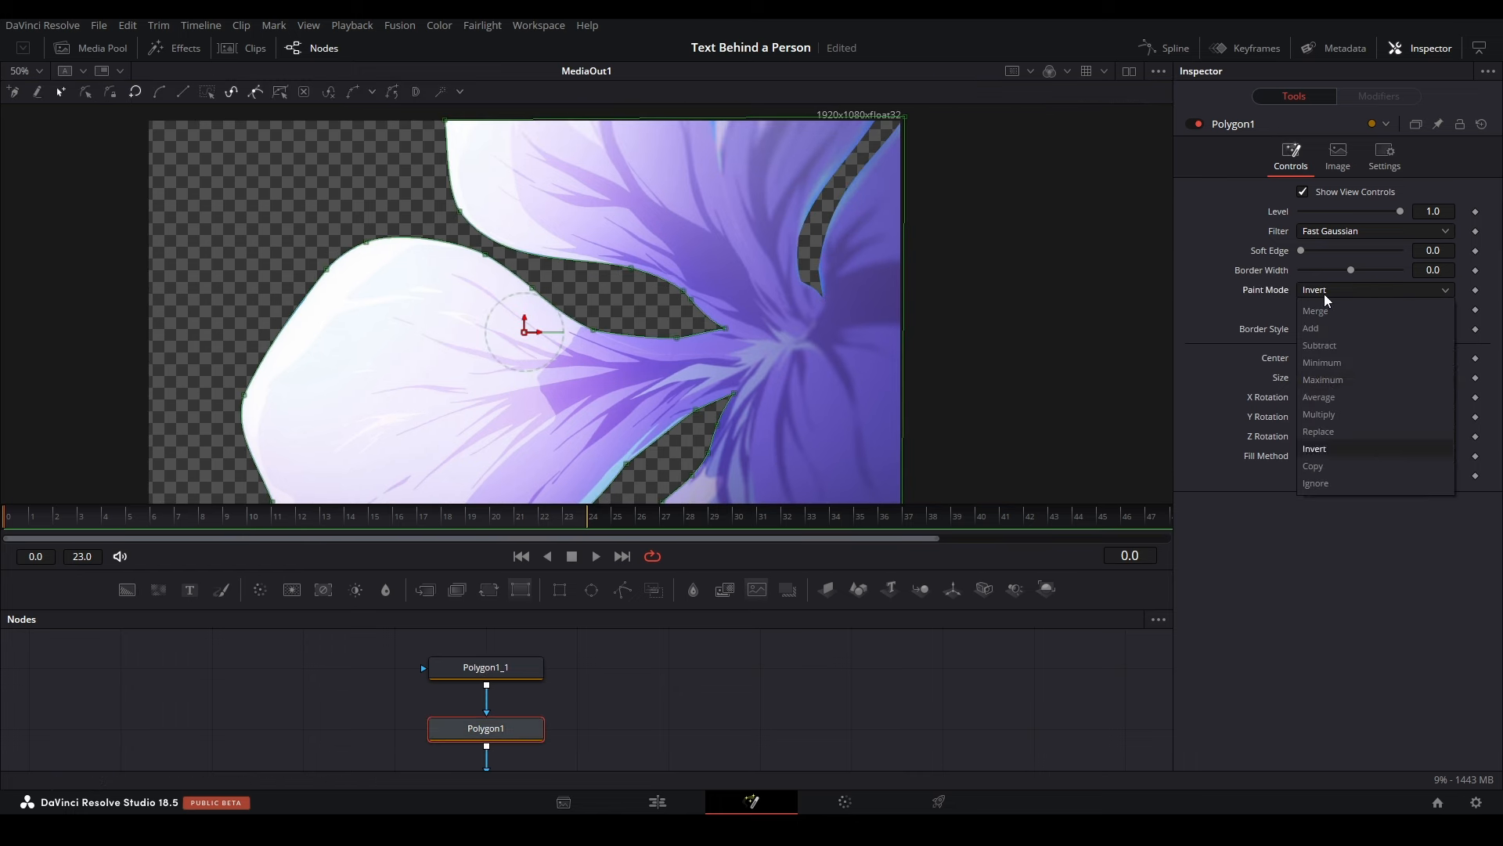
click(1343, 396)
click(1341, 296)
click(1327, 345)
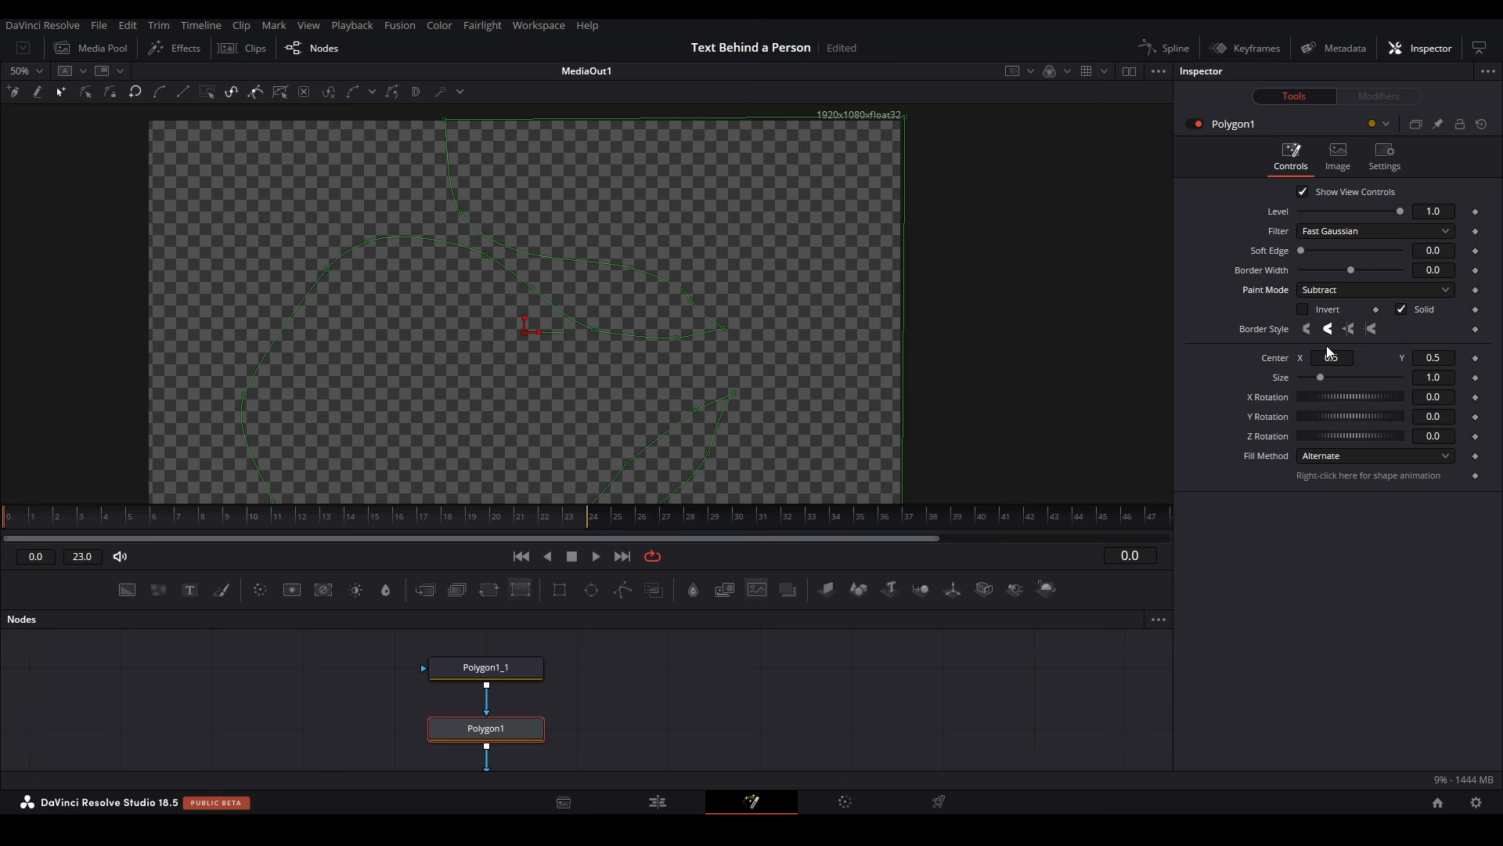
click(1343, 293)
click(1334, 327)
click(1345, 291)
click(1340, 457)
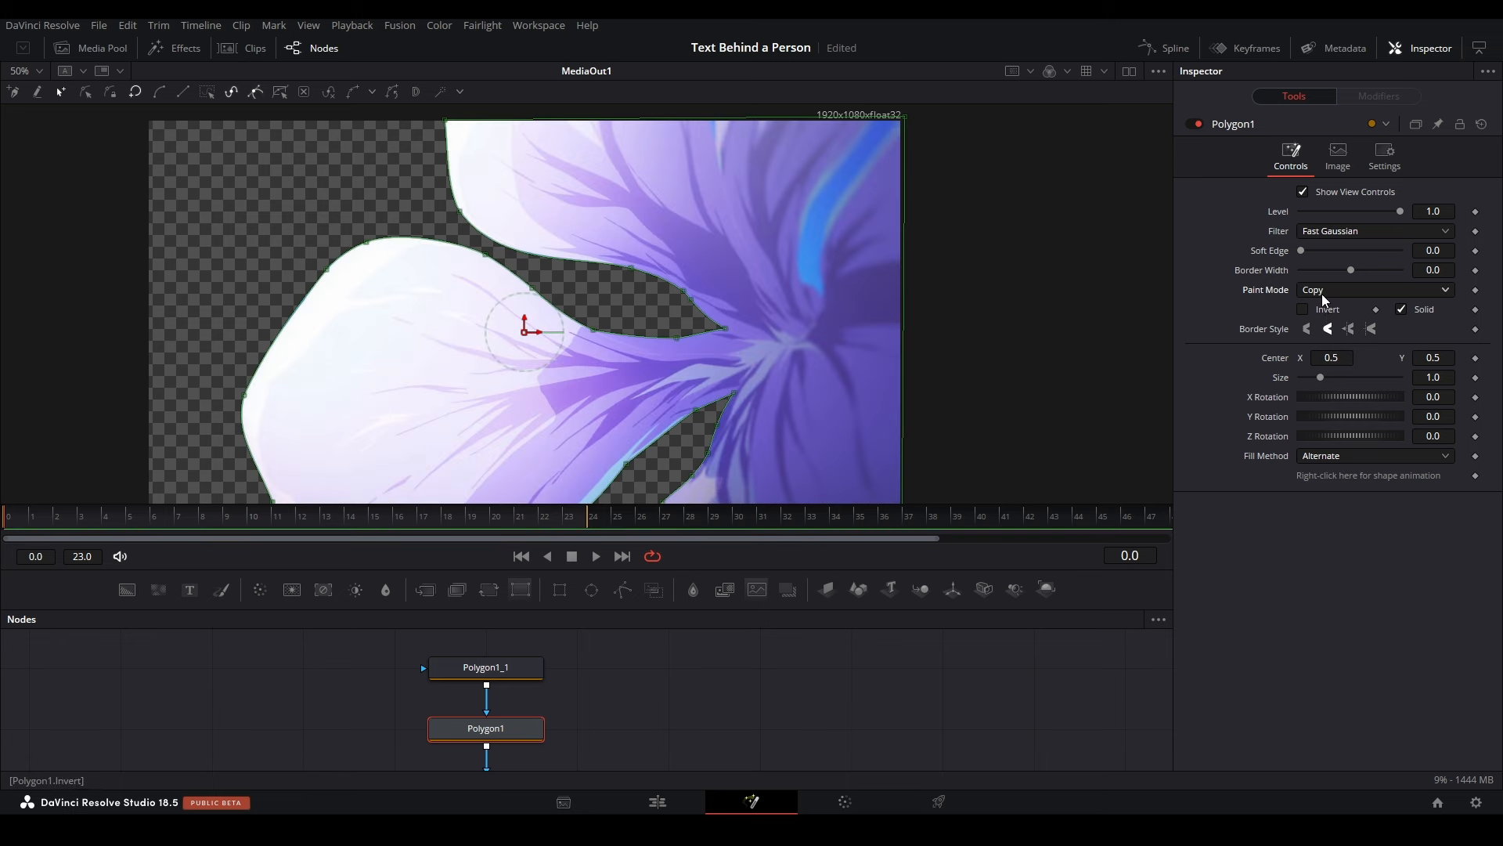
click(1321, 294)
click(1349, 449)
click(1362, 292)
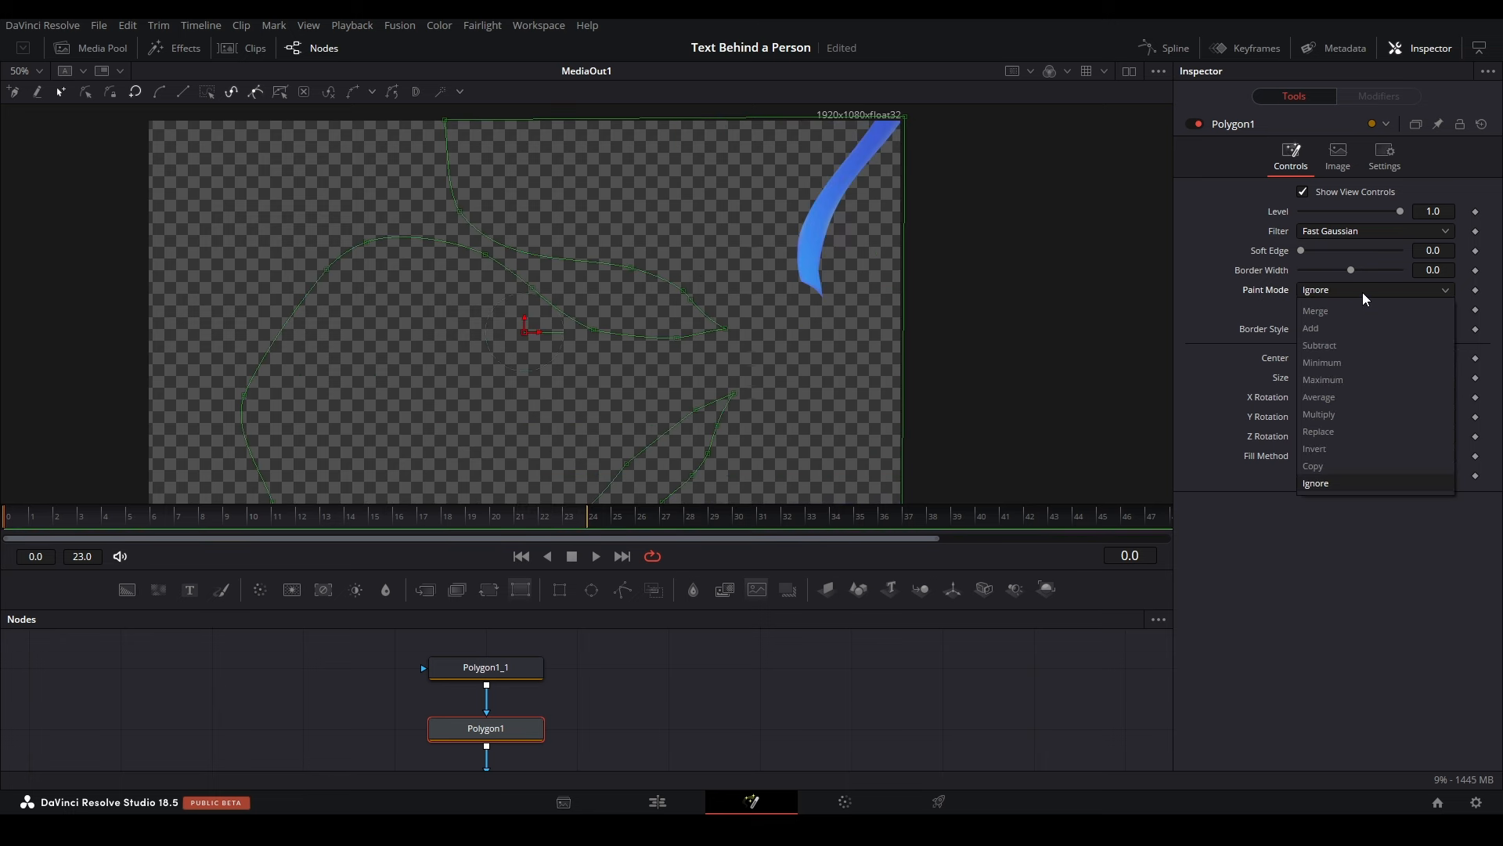
click(1362, 293)
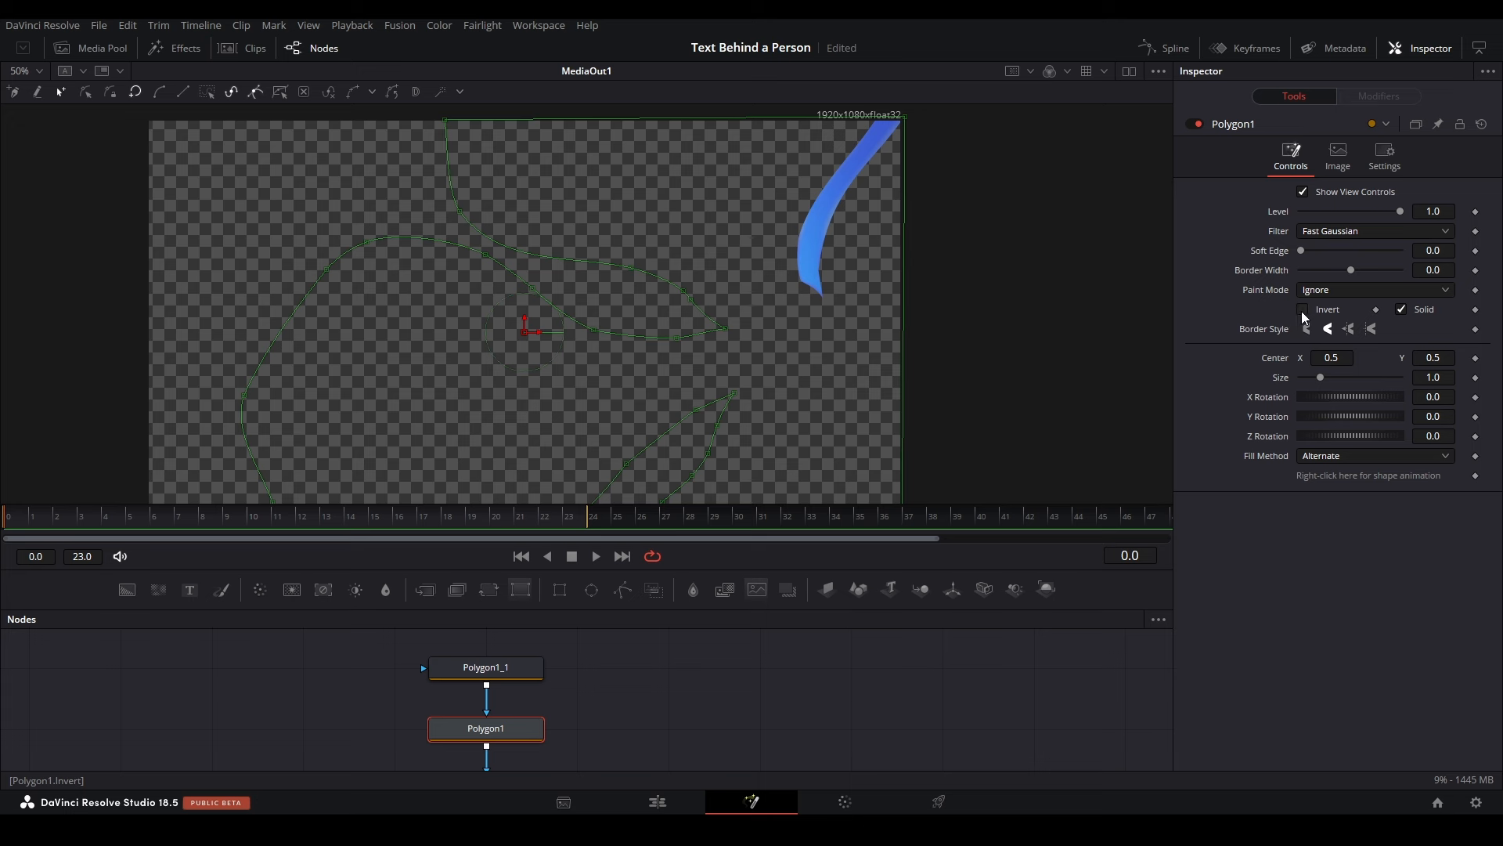
Step: Return the Paint Mode of Polygon1 to Invert and deselect the node
click(1336, 288)
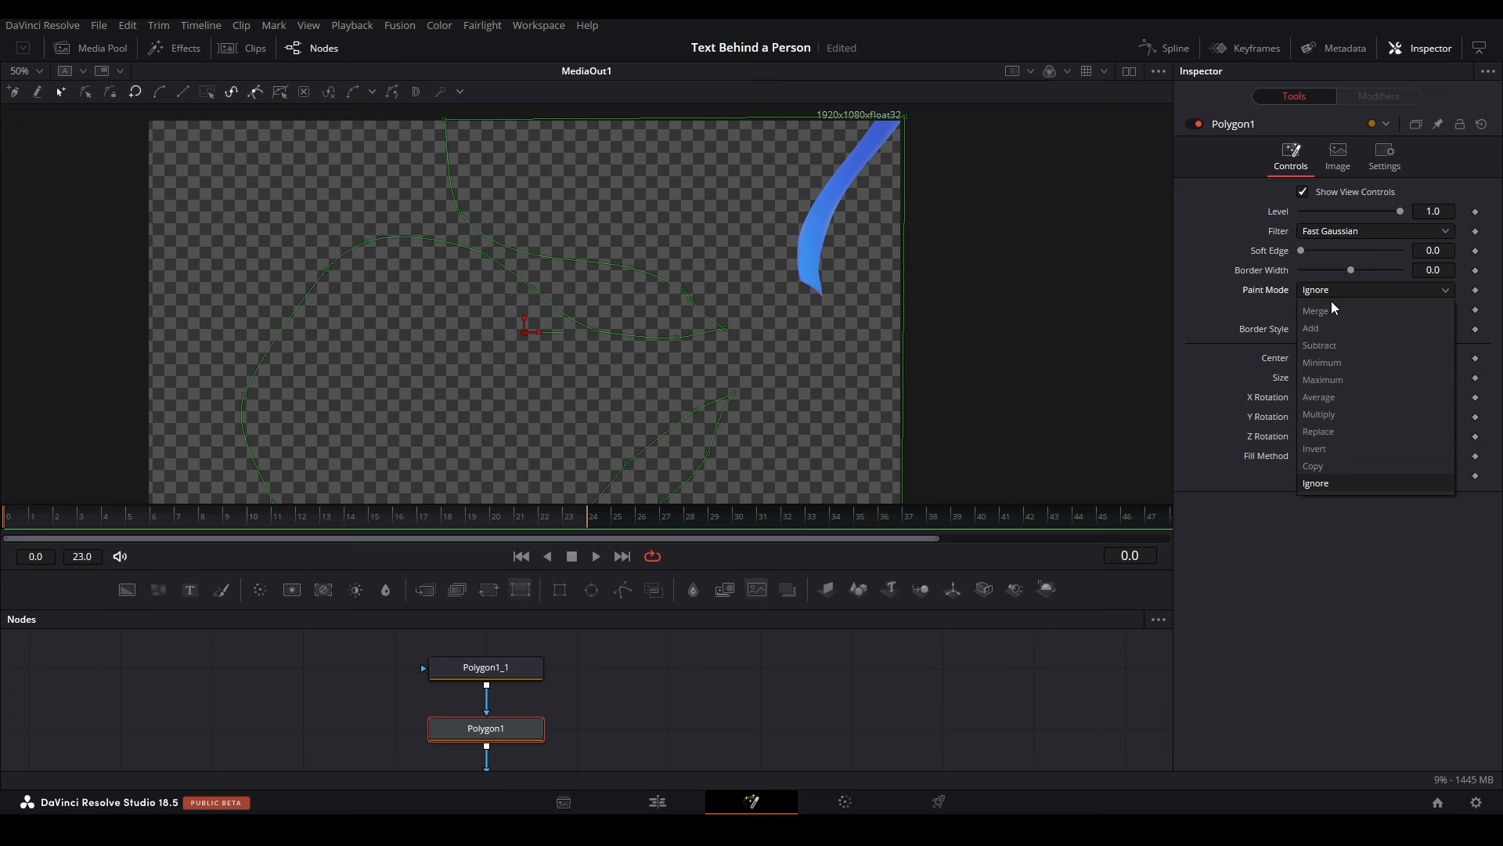
click(1261, 288)
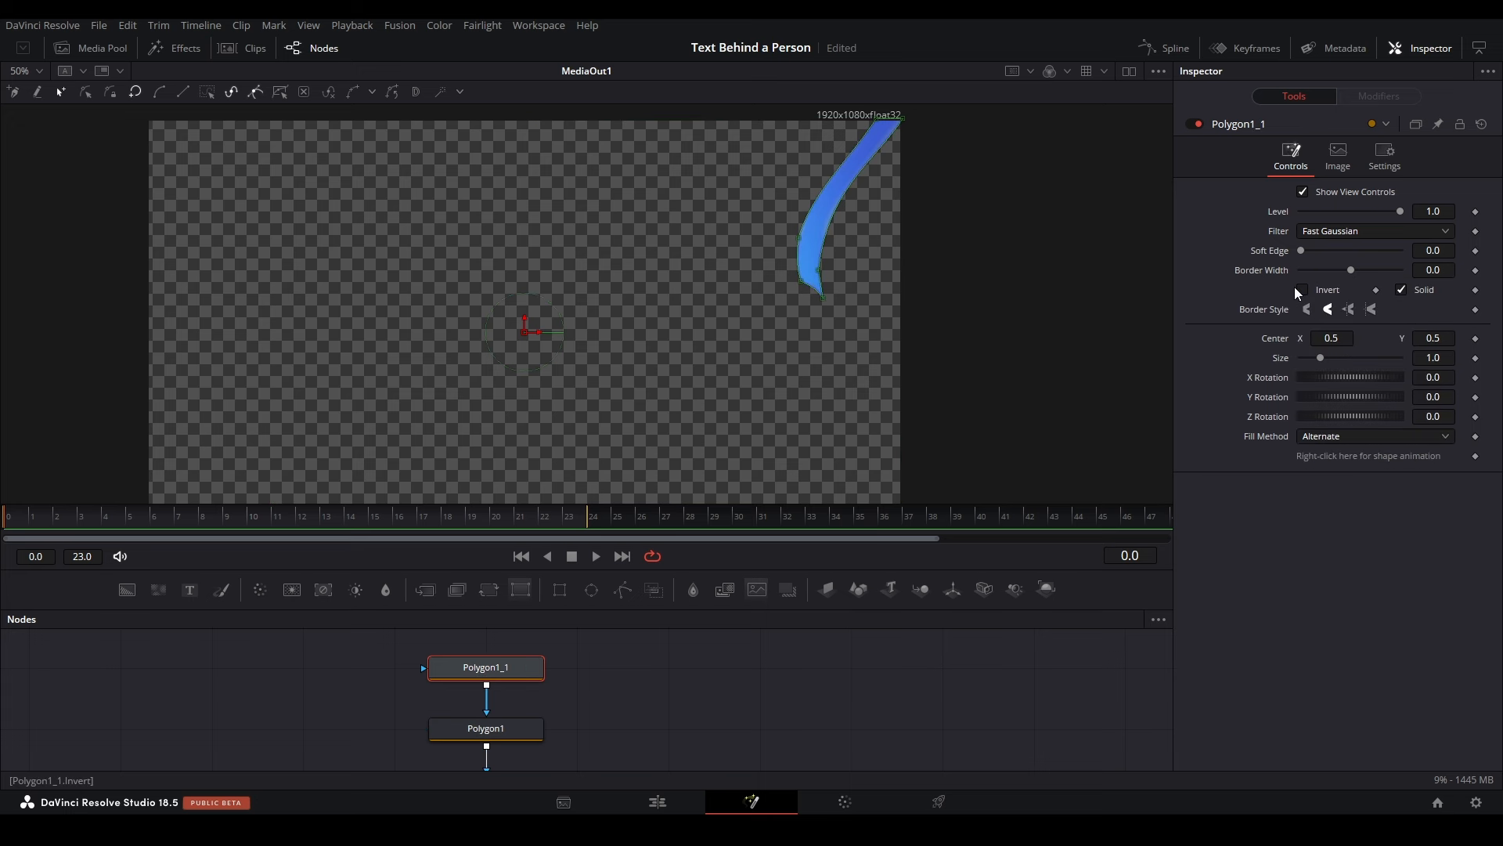
click(1300, 289)
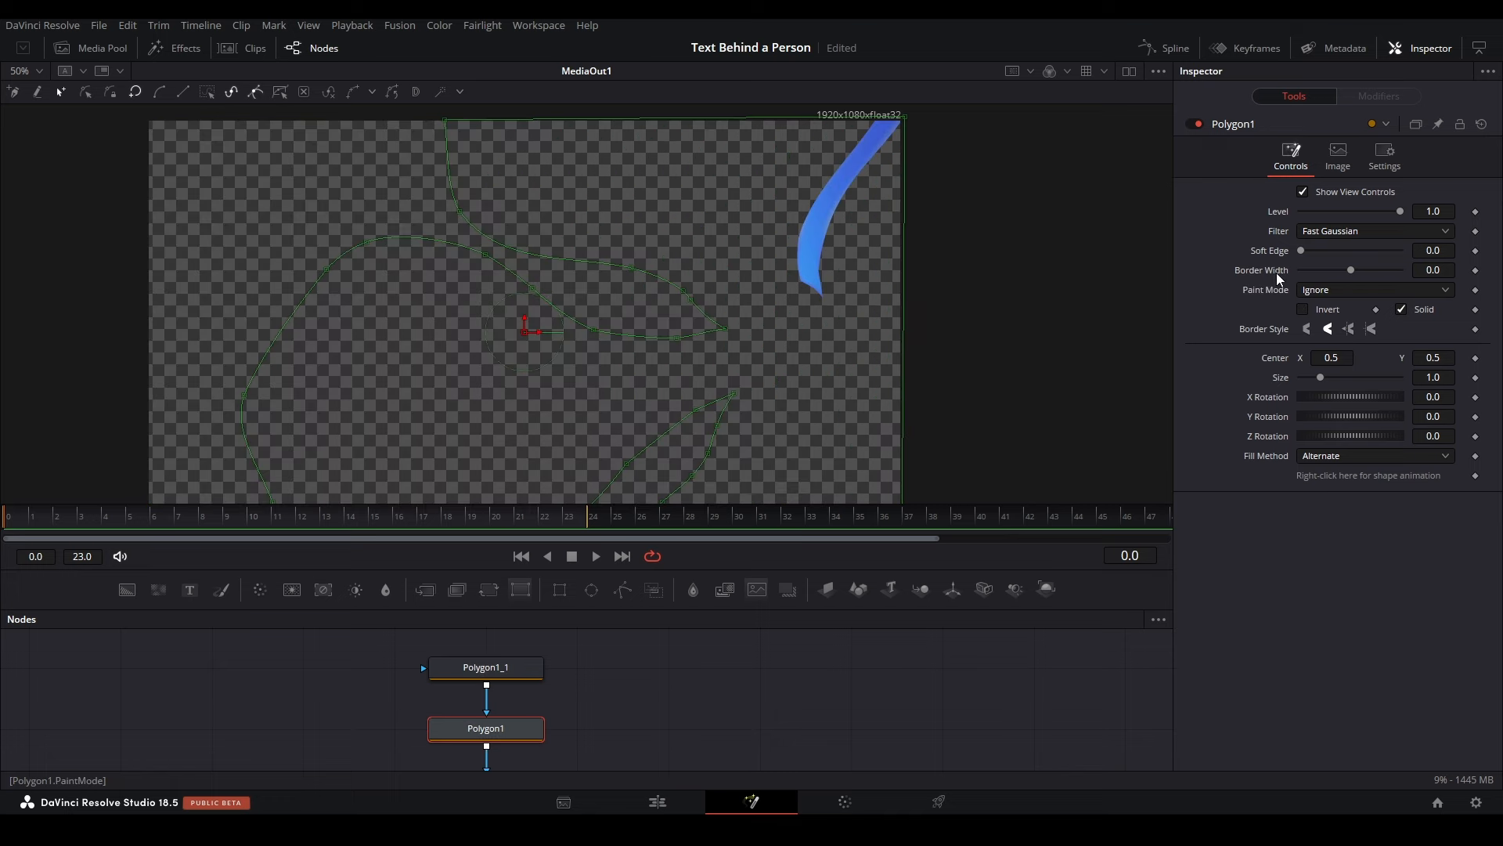
click(1393, 288)
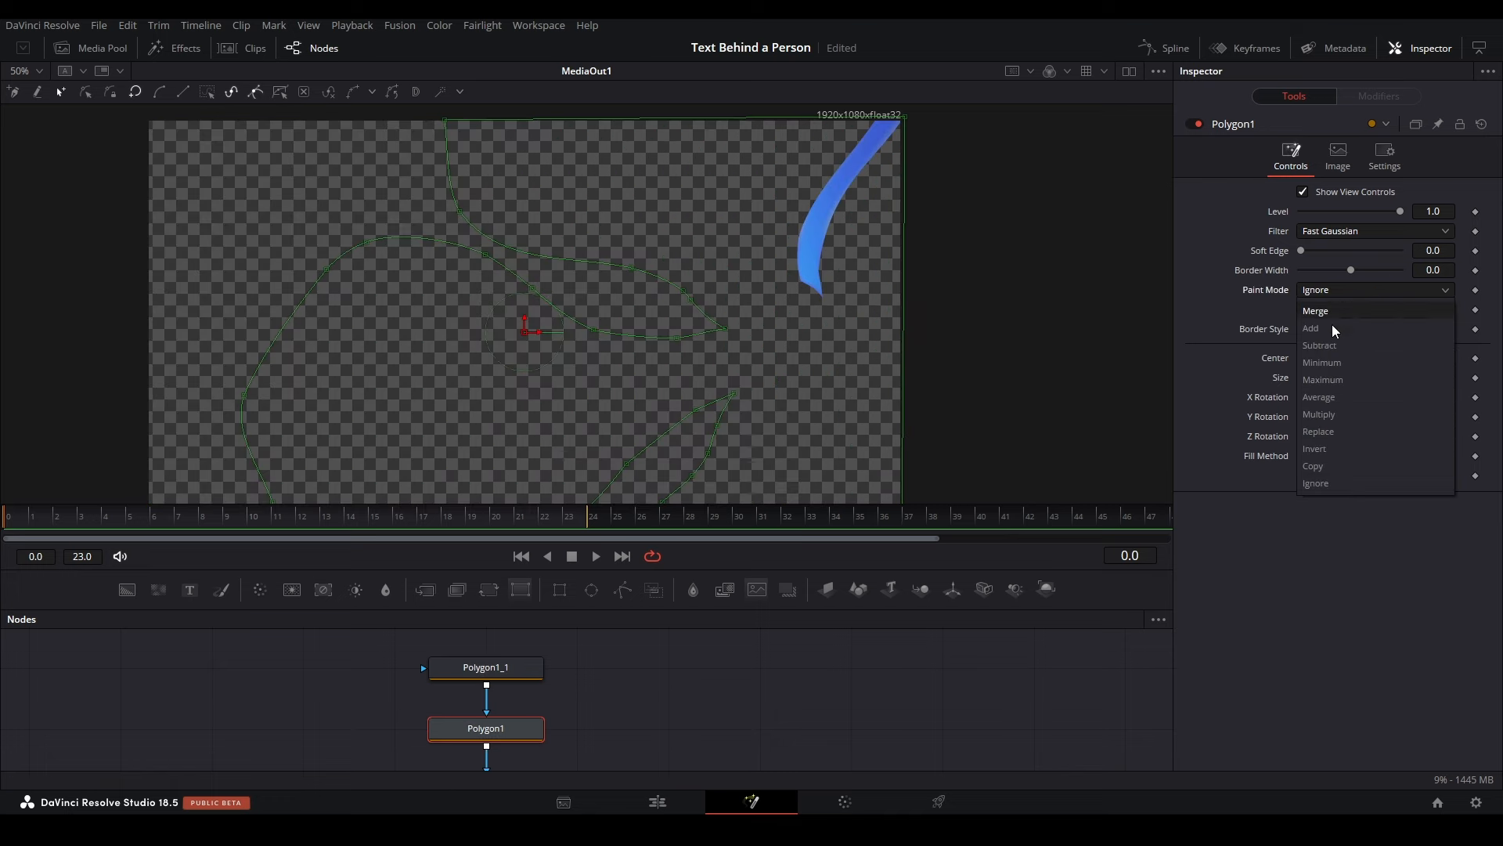
click(1336, 451)
click(963, 661)
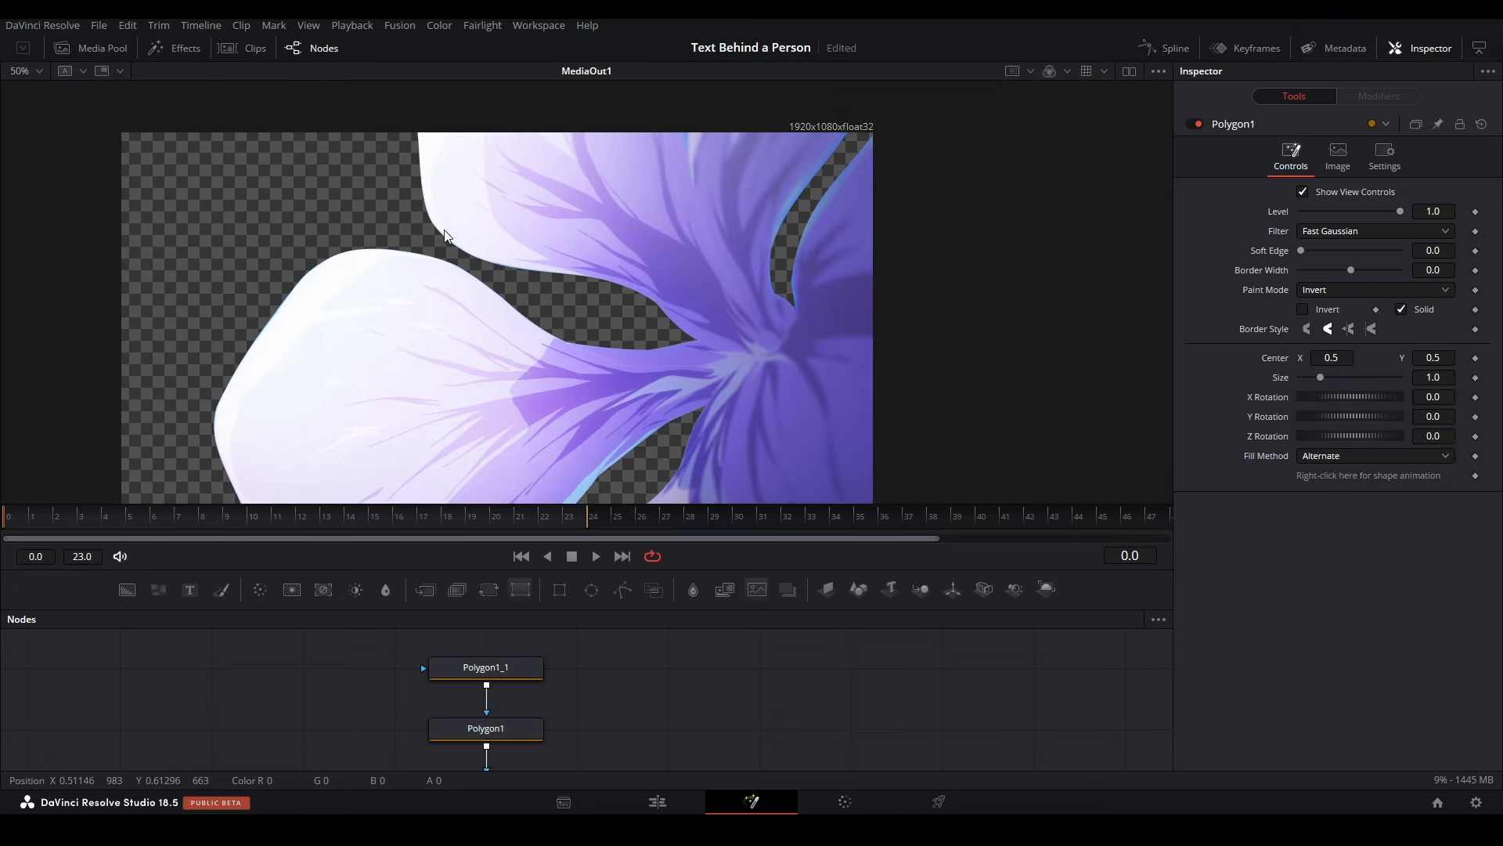
Step: Soften the blue-fringed petal edges by setting the Soft Edge of Polygon1 to 0.00195
scroll(409, 195, up, 3)
scroll(573, 178, up, 2)
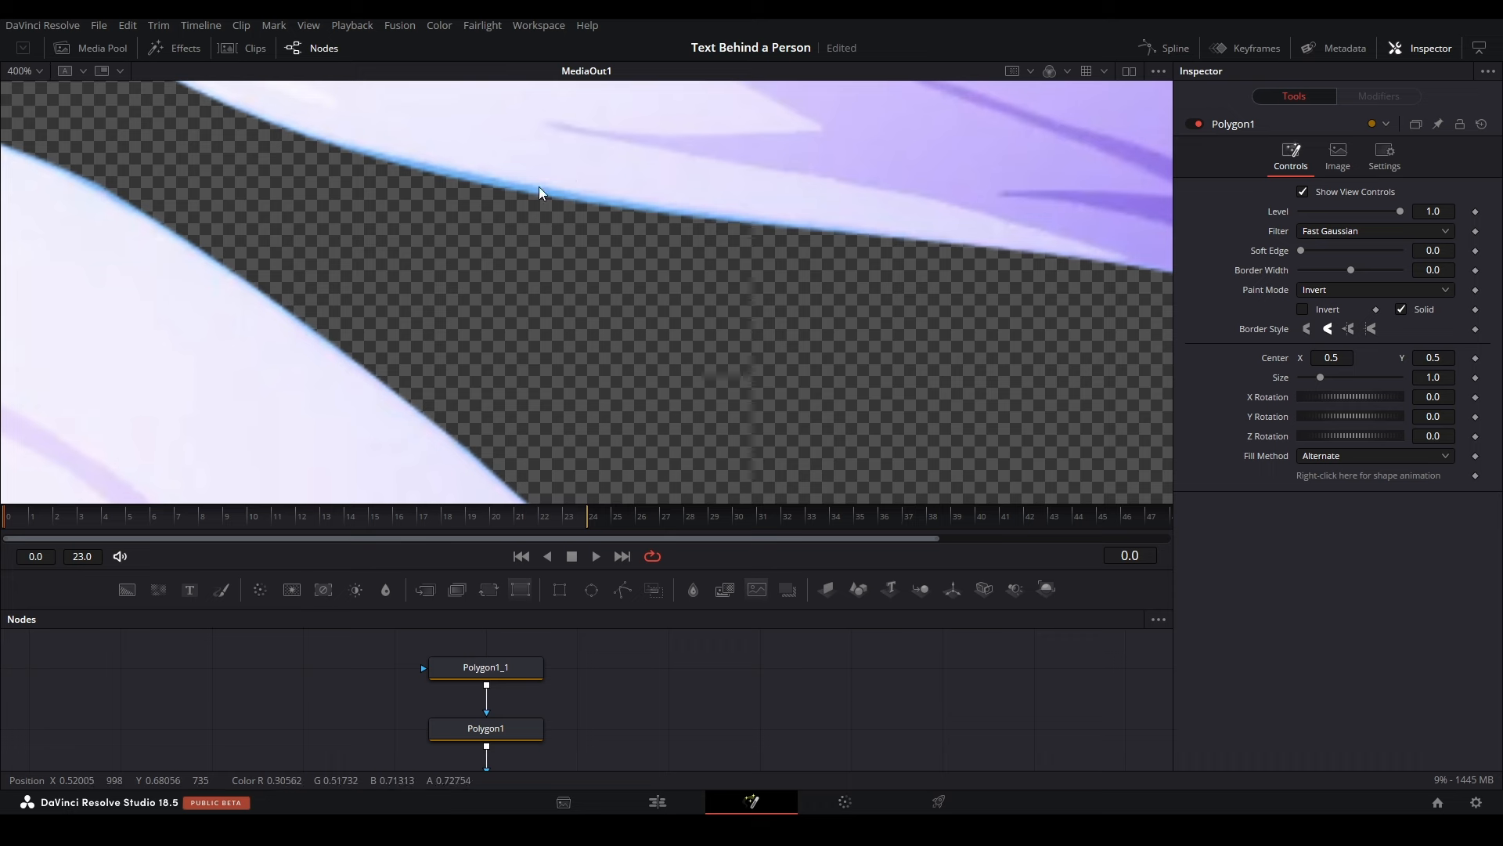
scroll(609, 264, down, 4)
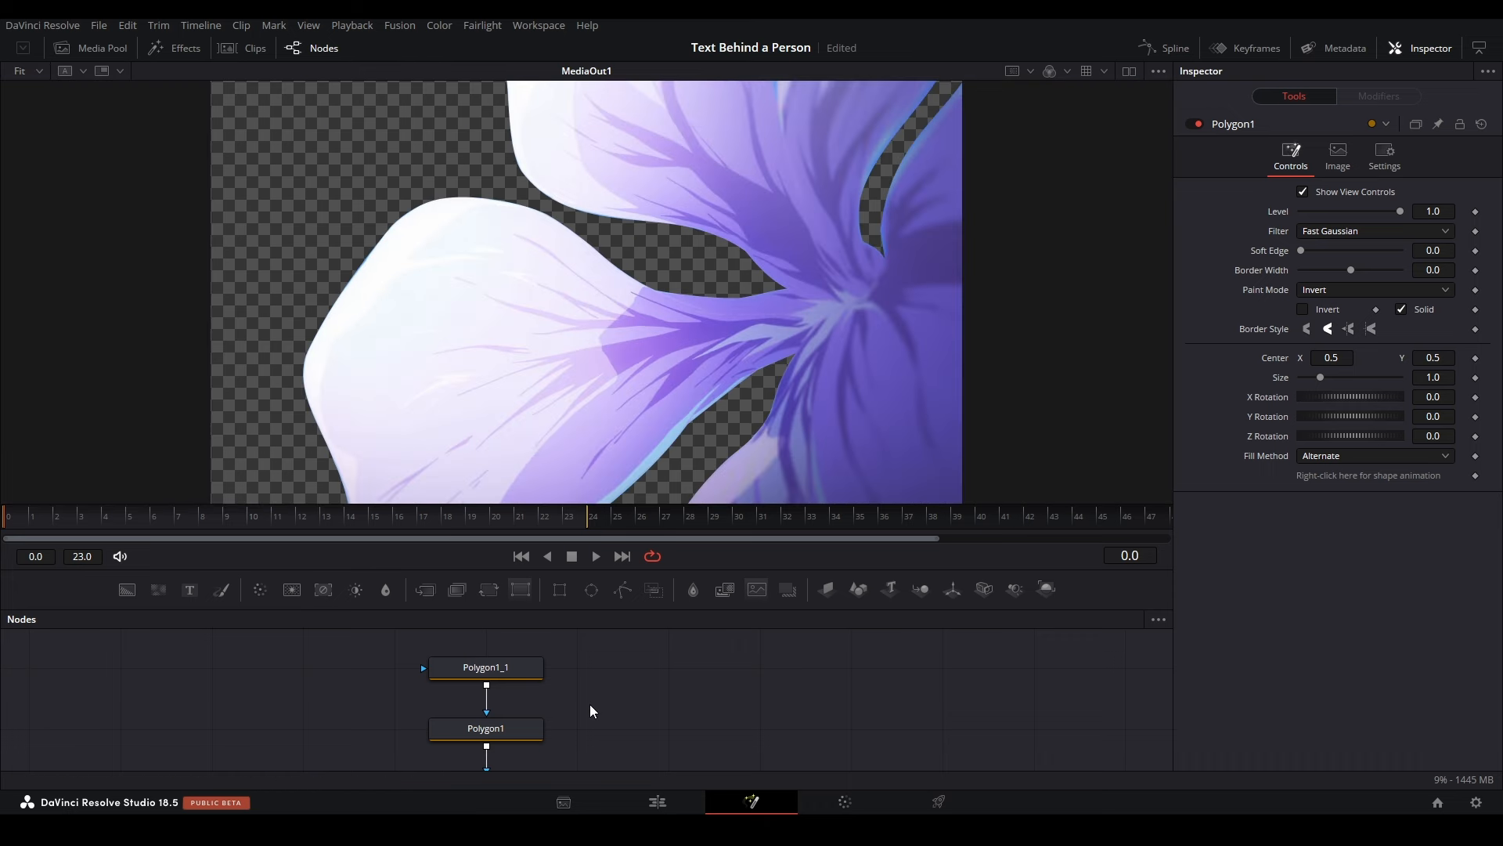
click(536, 728)
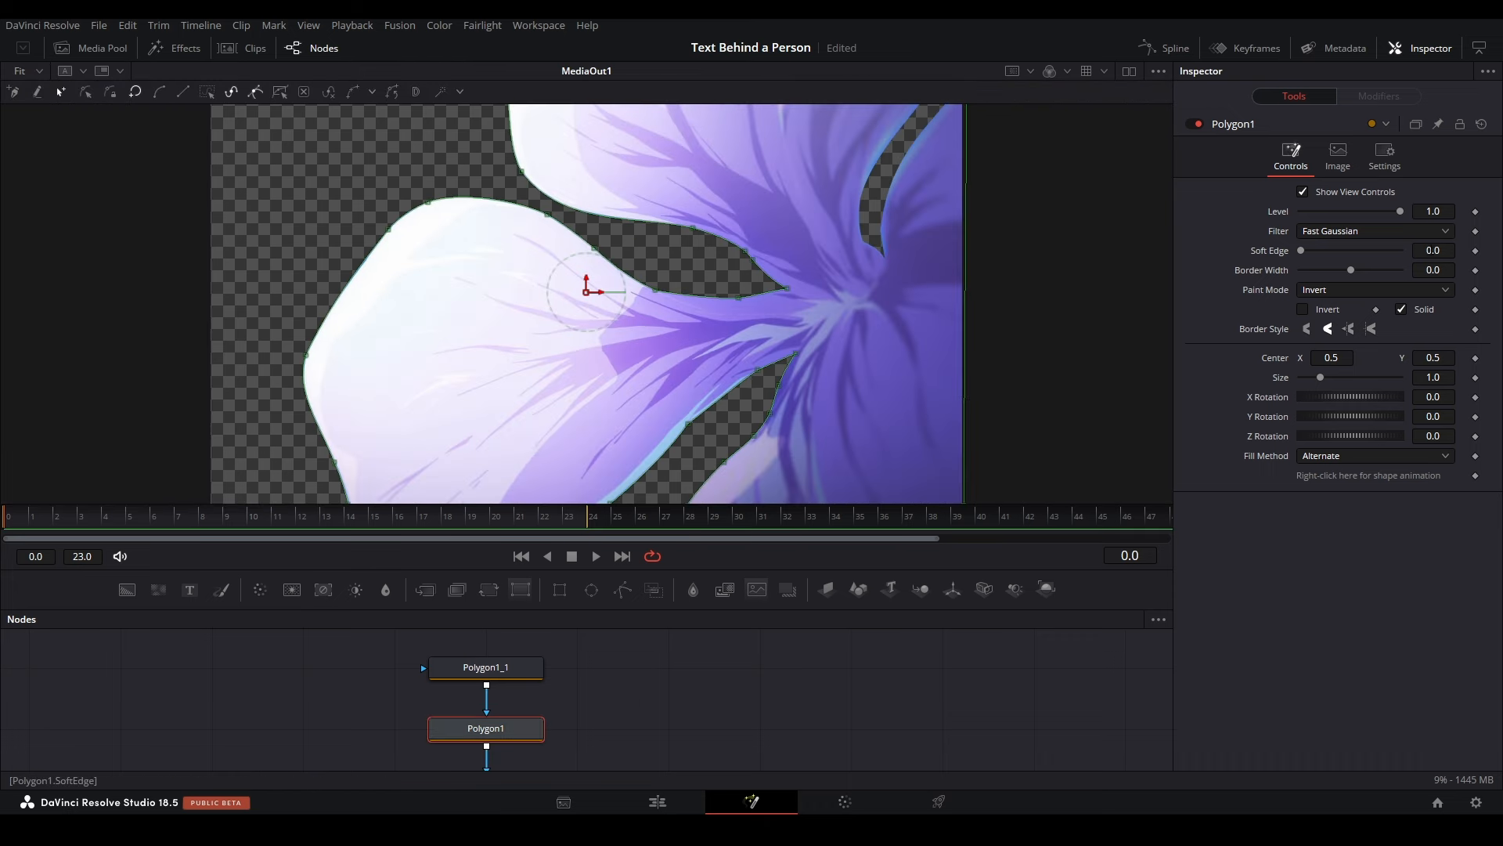
drag(1301, 250, 1303, 250)
click(882, 719)
scroll(753, 270, up, 1)
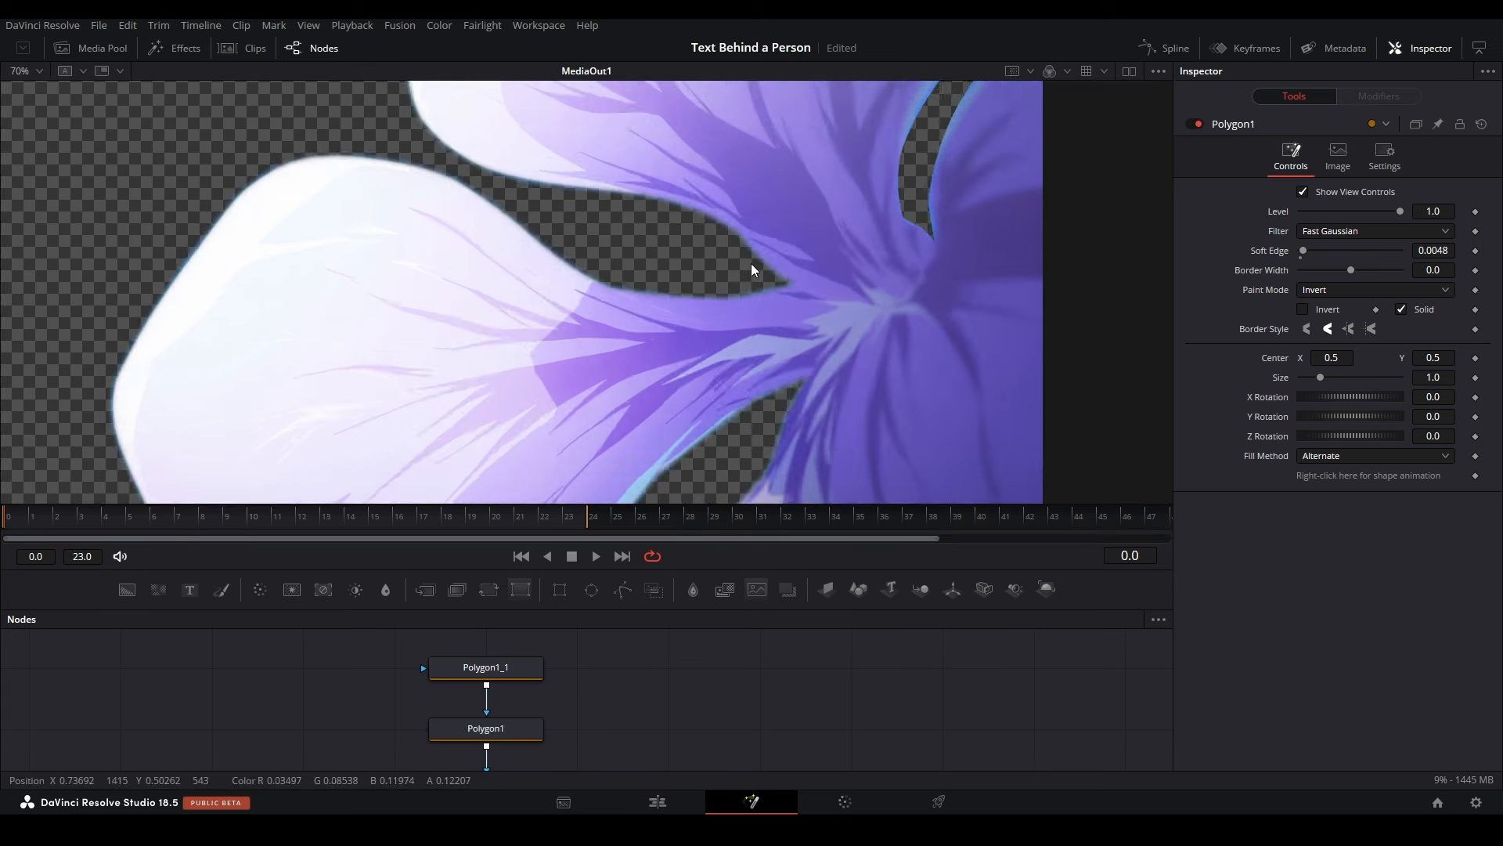
scroll(753, 270, up, 2)
drag(1433, 250, 1418, 251)
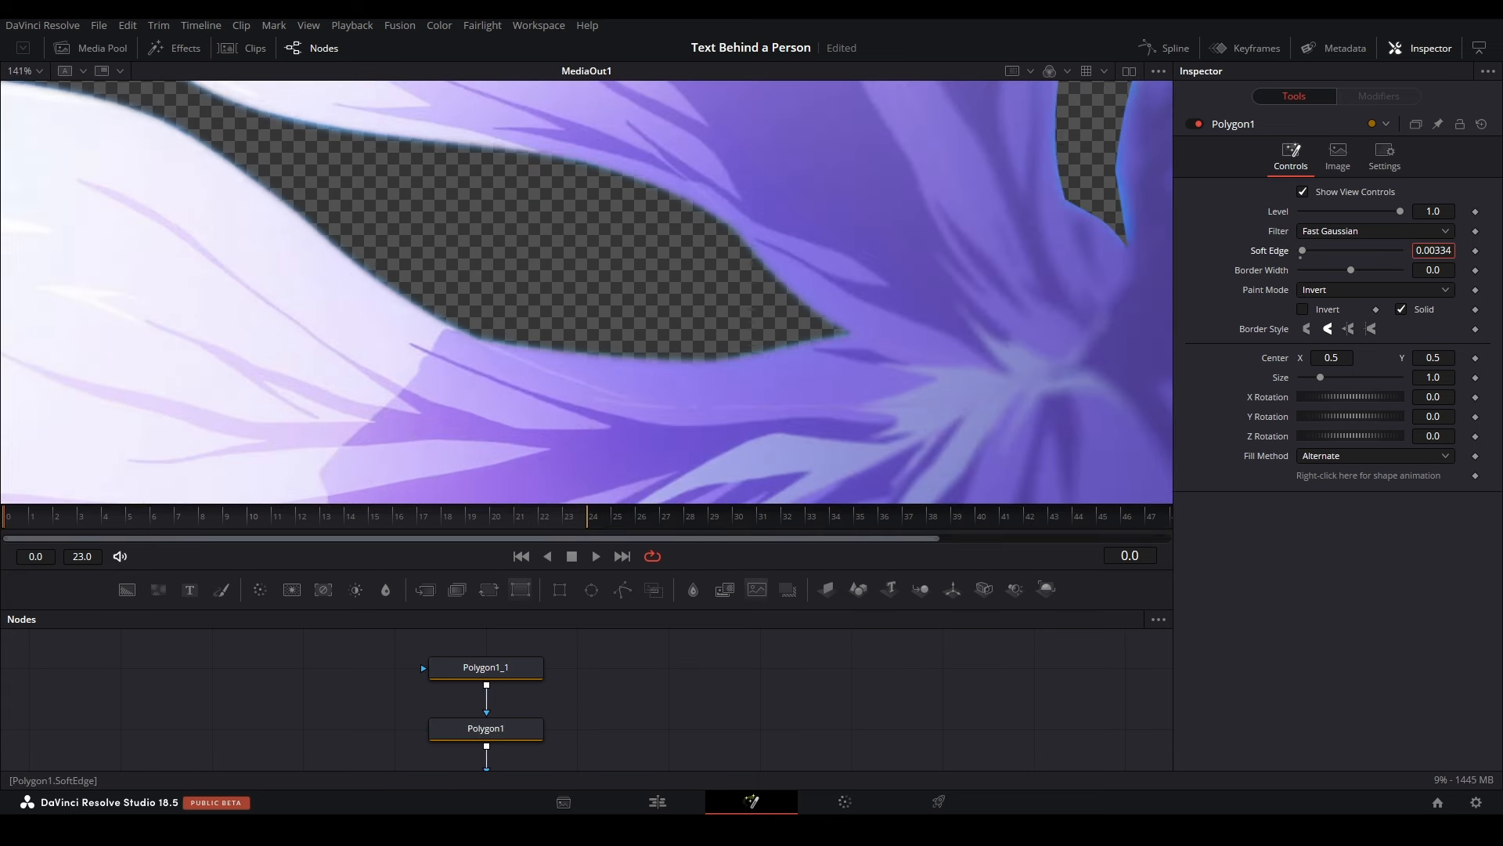
Step: Soften the edges of the cut-out stripe by setting the Soft Edge of Polygon1_1 to 0.00062
drag(382, 123, 586, 336)
drag(893, 242, 101, 375)
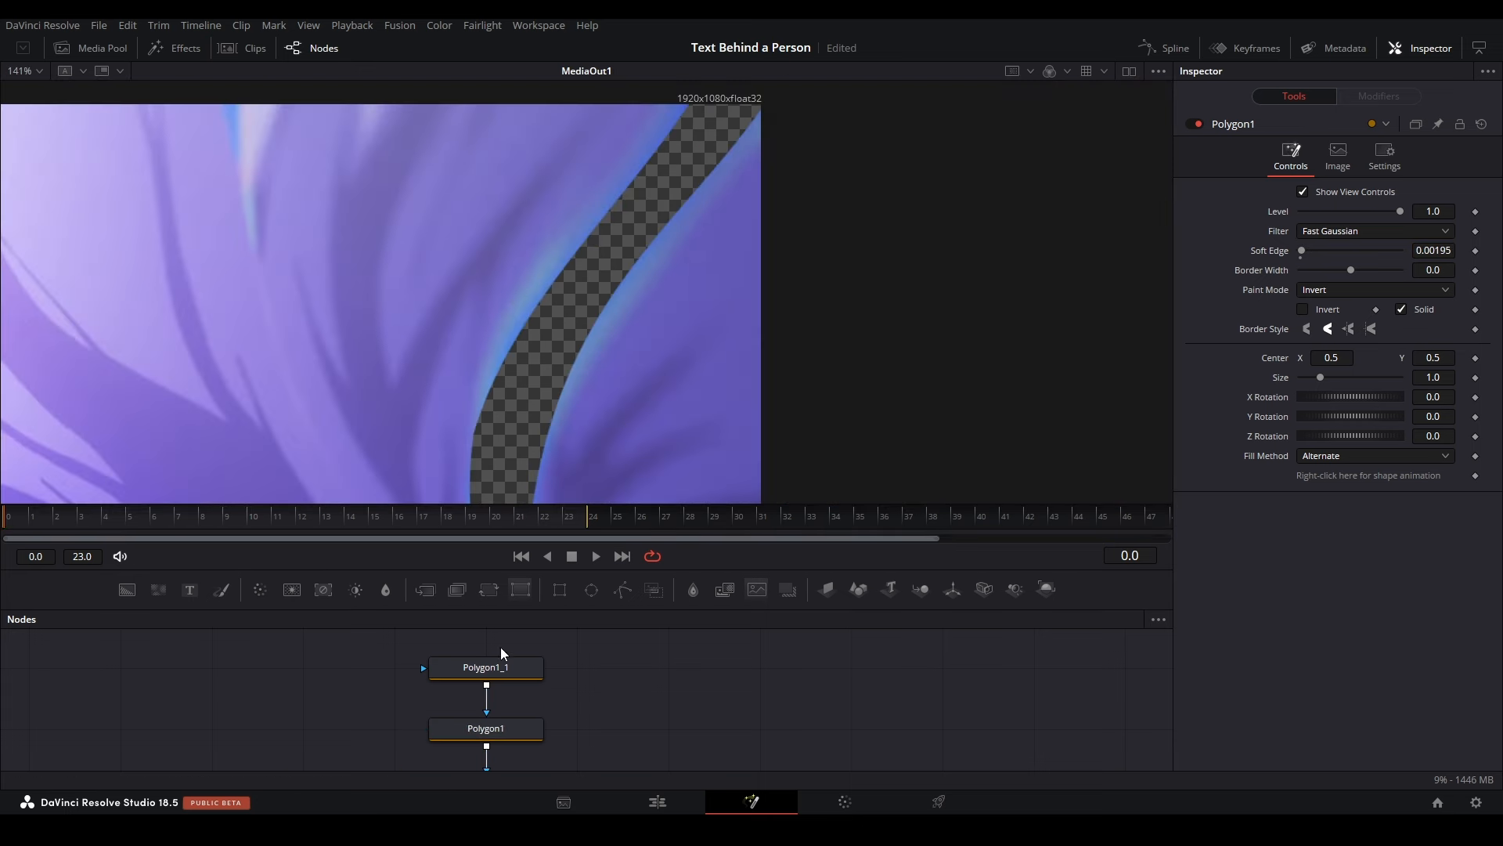
click(492, 735)
click(541, 667)
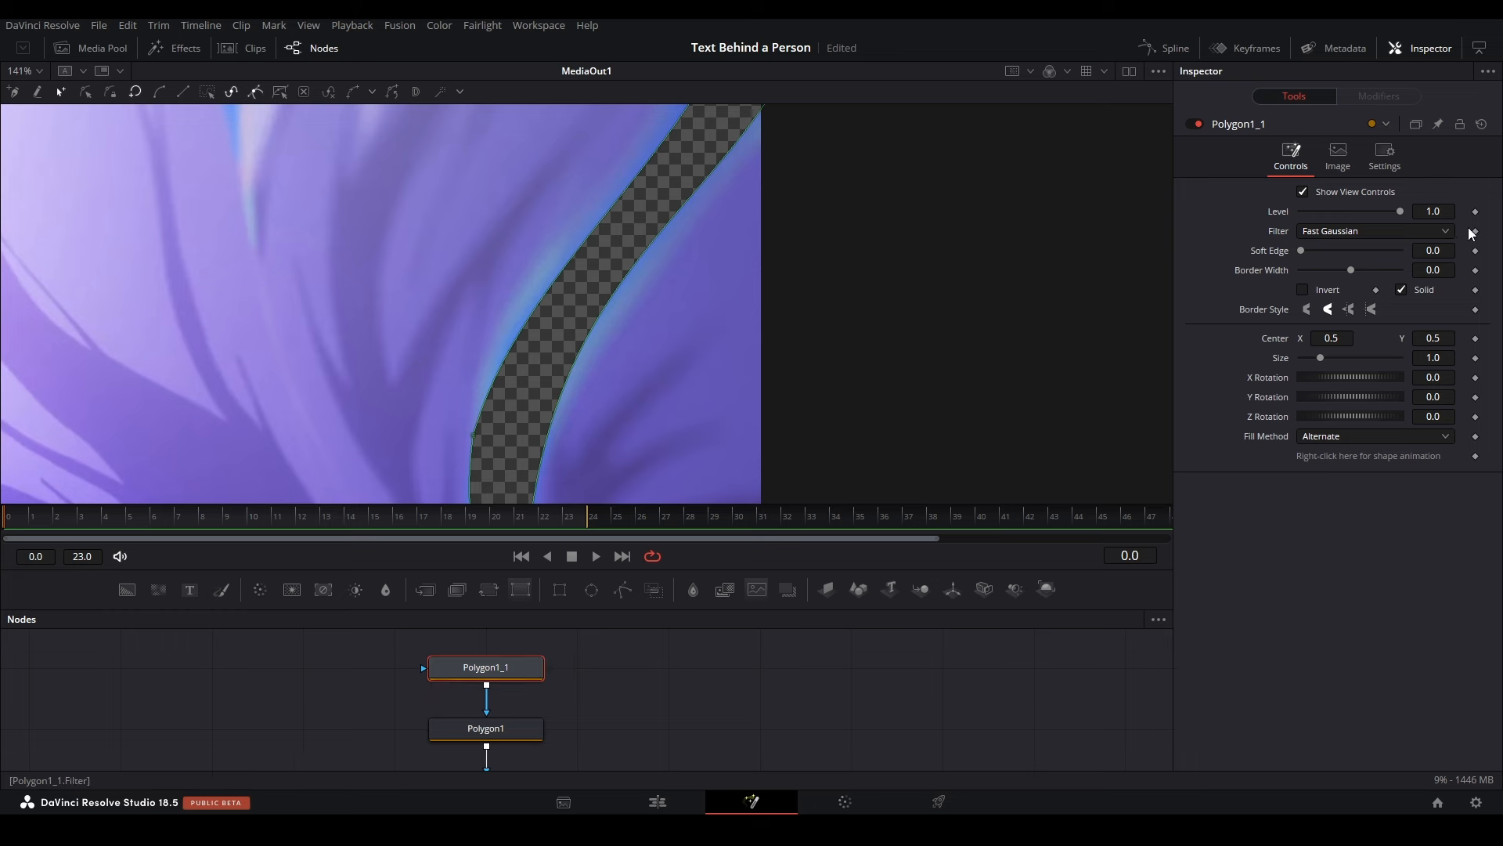
click(713, 662)
drag(505, 298, 627, 272)
scroll(626, 273, down, 1)
scroll(687, 236, up, 5)
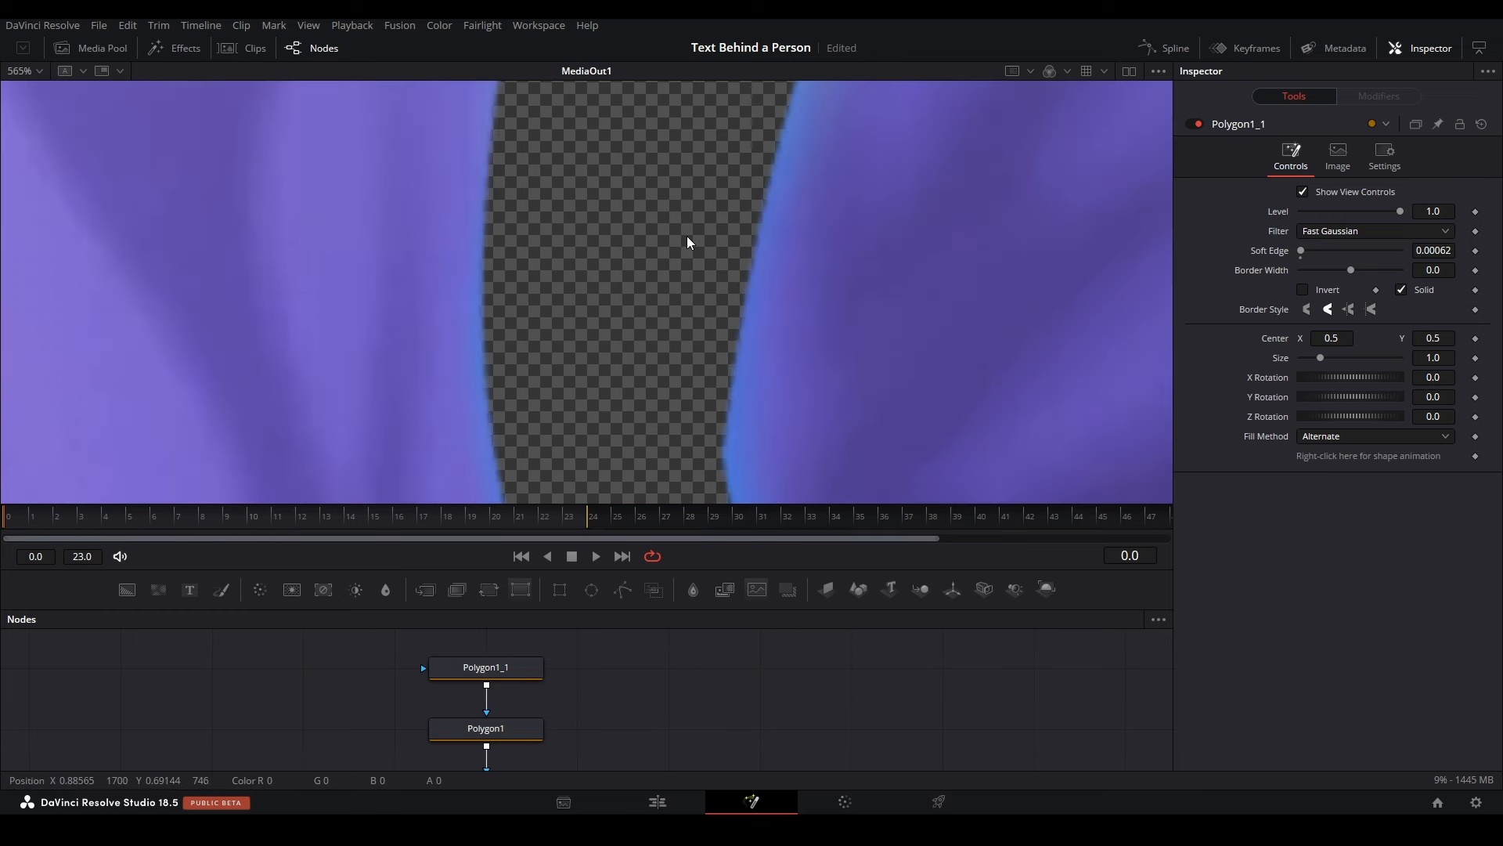
scroll(688, 236, down, 4)
scroll(598, 268, down, 4)
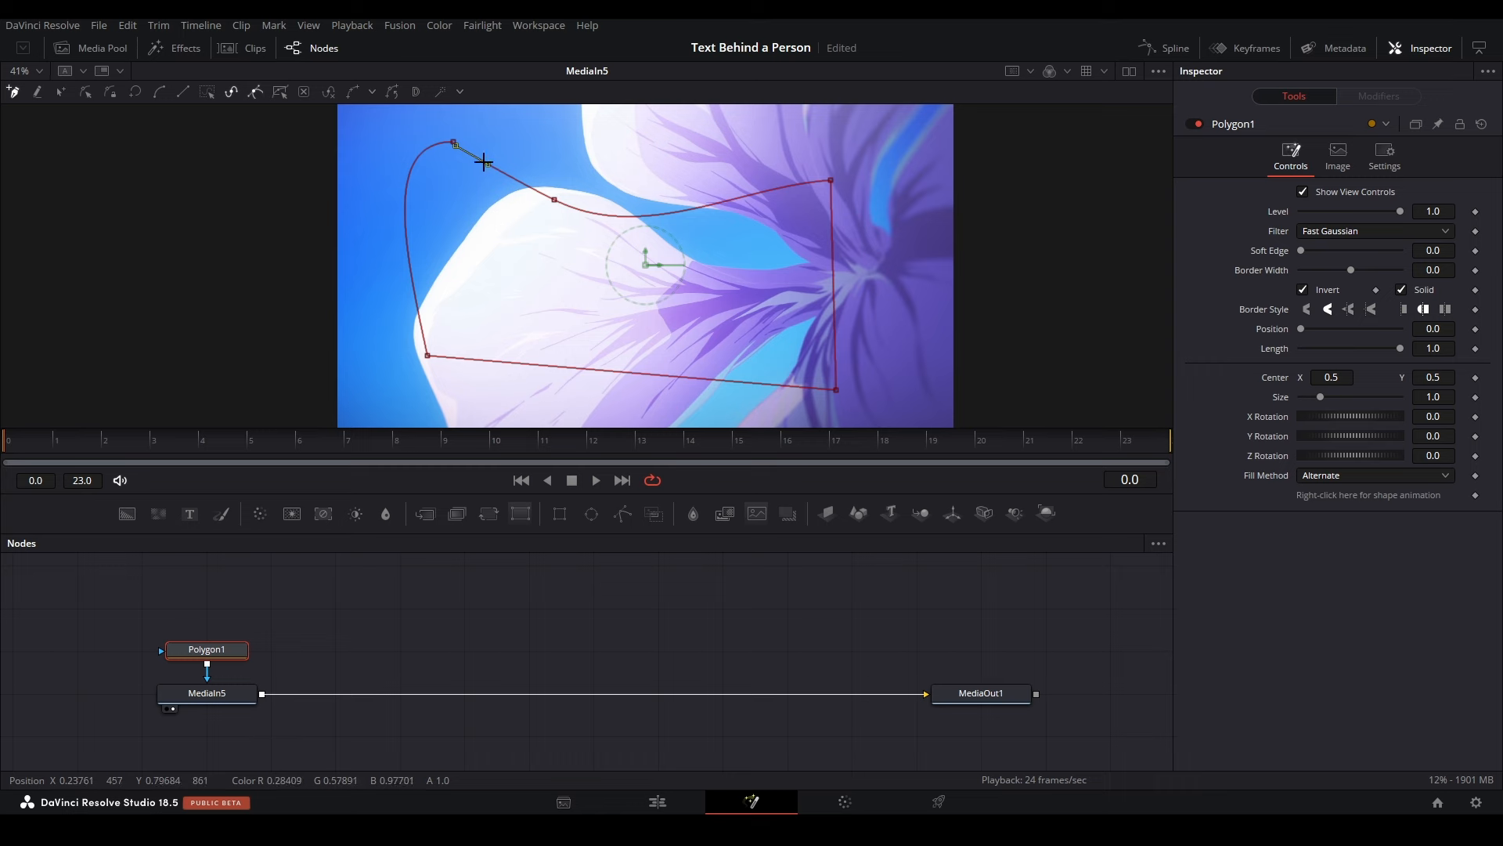
Step: Close the Polygon1 mask outline on MediaIn5 at its starting point
scroll(462, 145, up, 5)
click(456, 206)
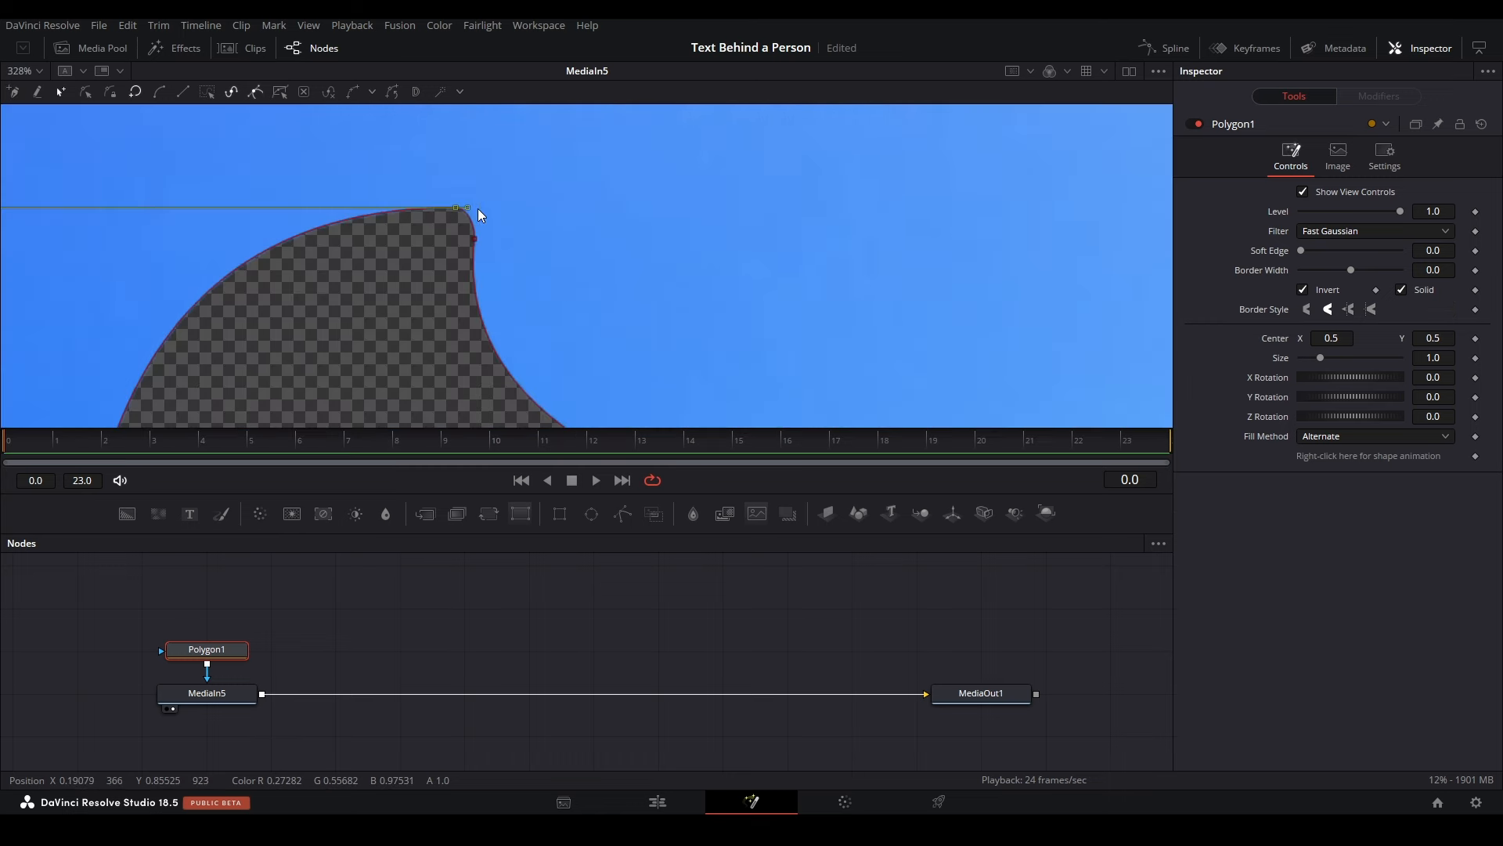
Step: Undo the closing of the Polygon1 outline, close it again at its starting point, and fit the image in the viewer
scroll(478, 208, down, 5)
scroll(609, 288, up, 3)
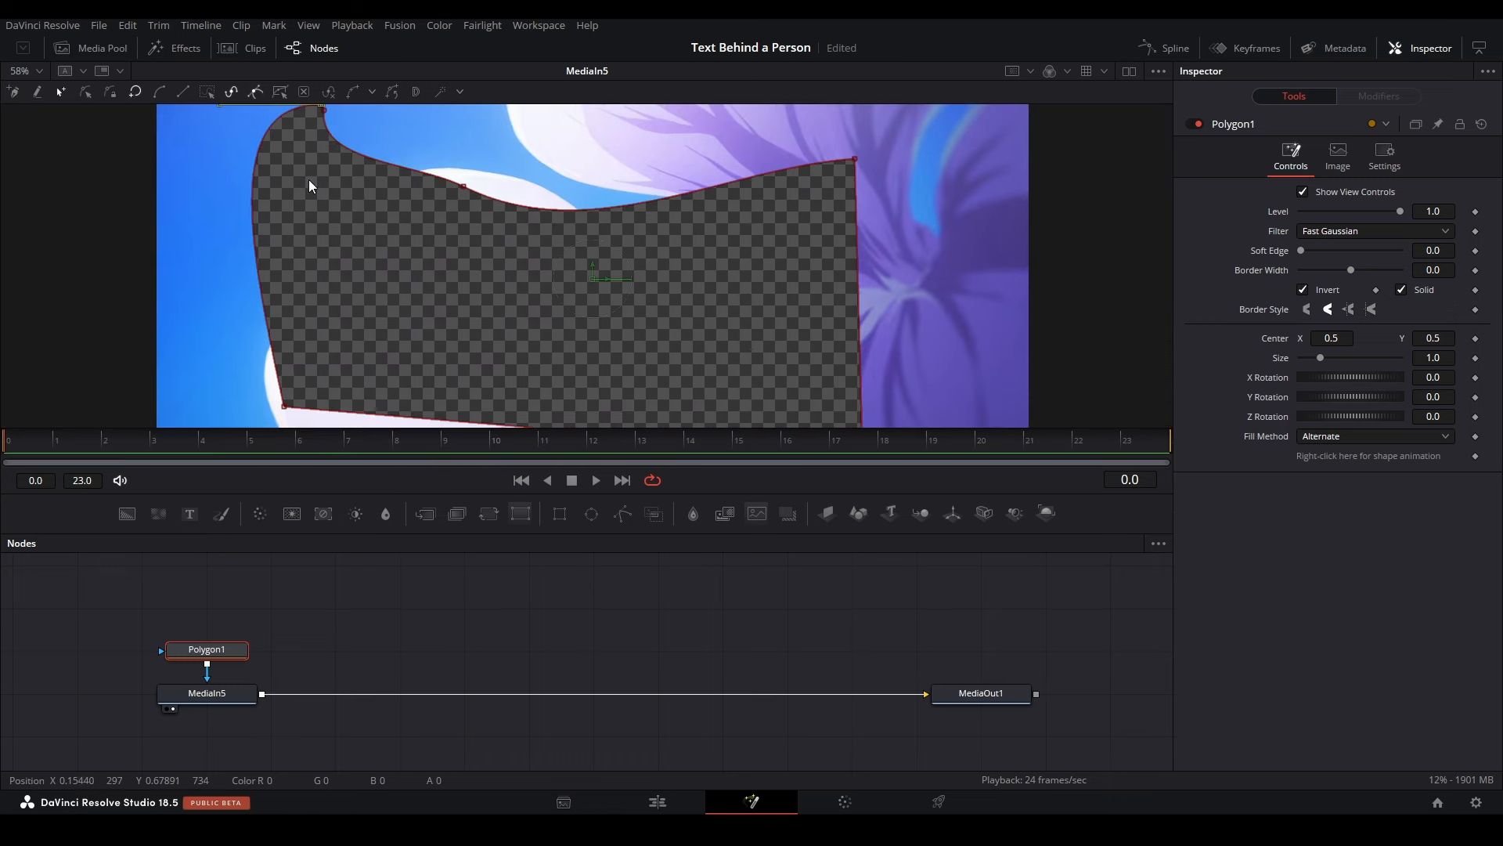
scroll(384, 191, down, 2)
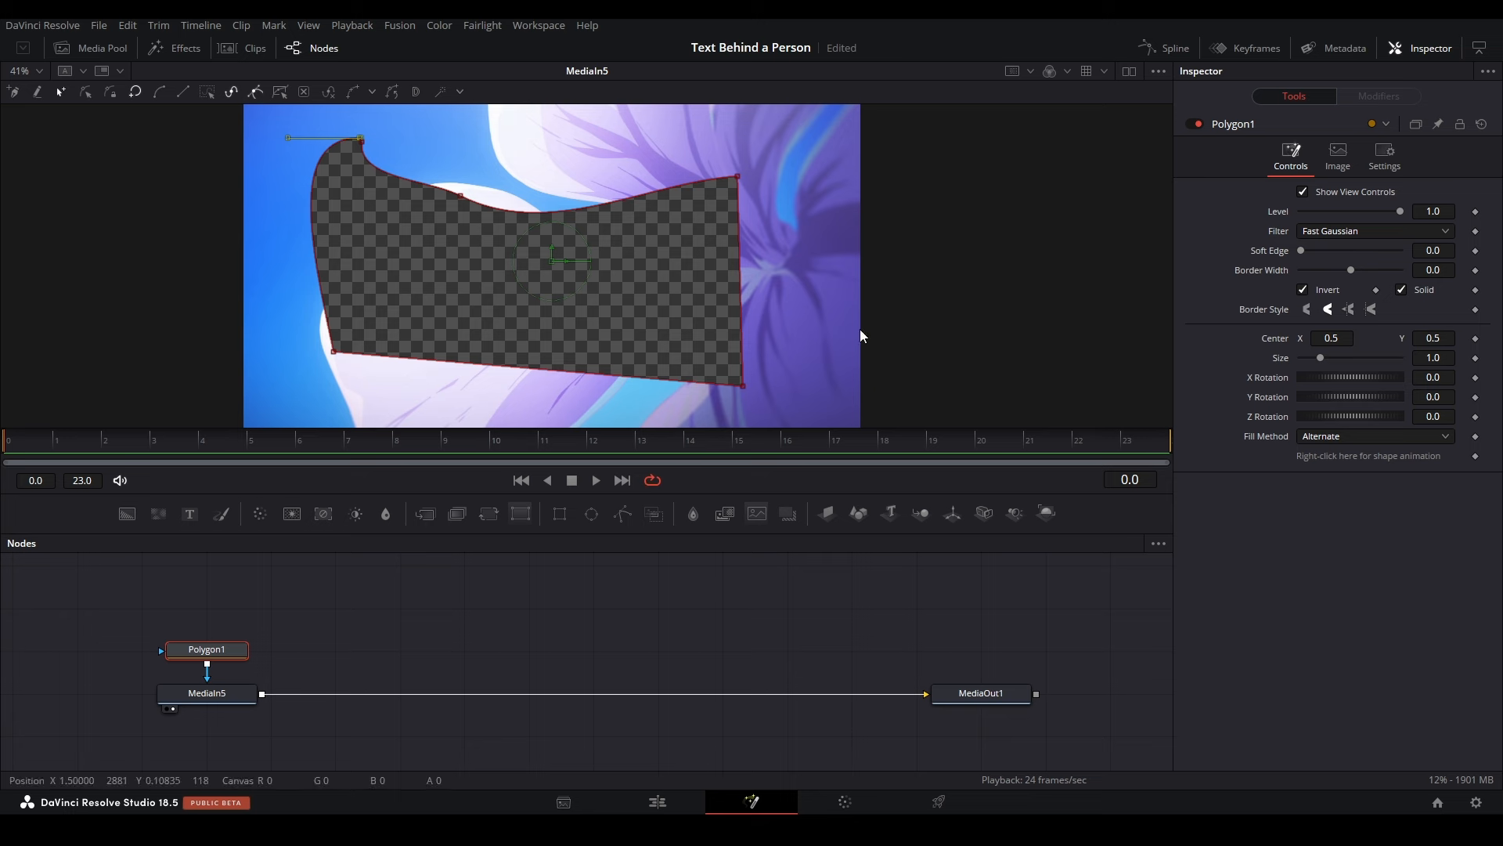
drag(230, 198, 290, 261)
scroll(410, 188, up, 4)
key(ctrl+z)
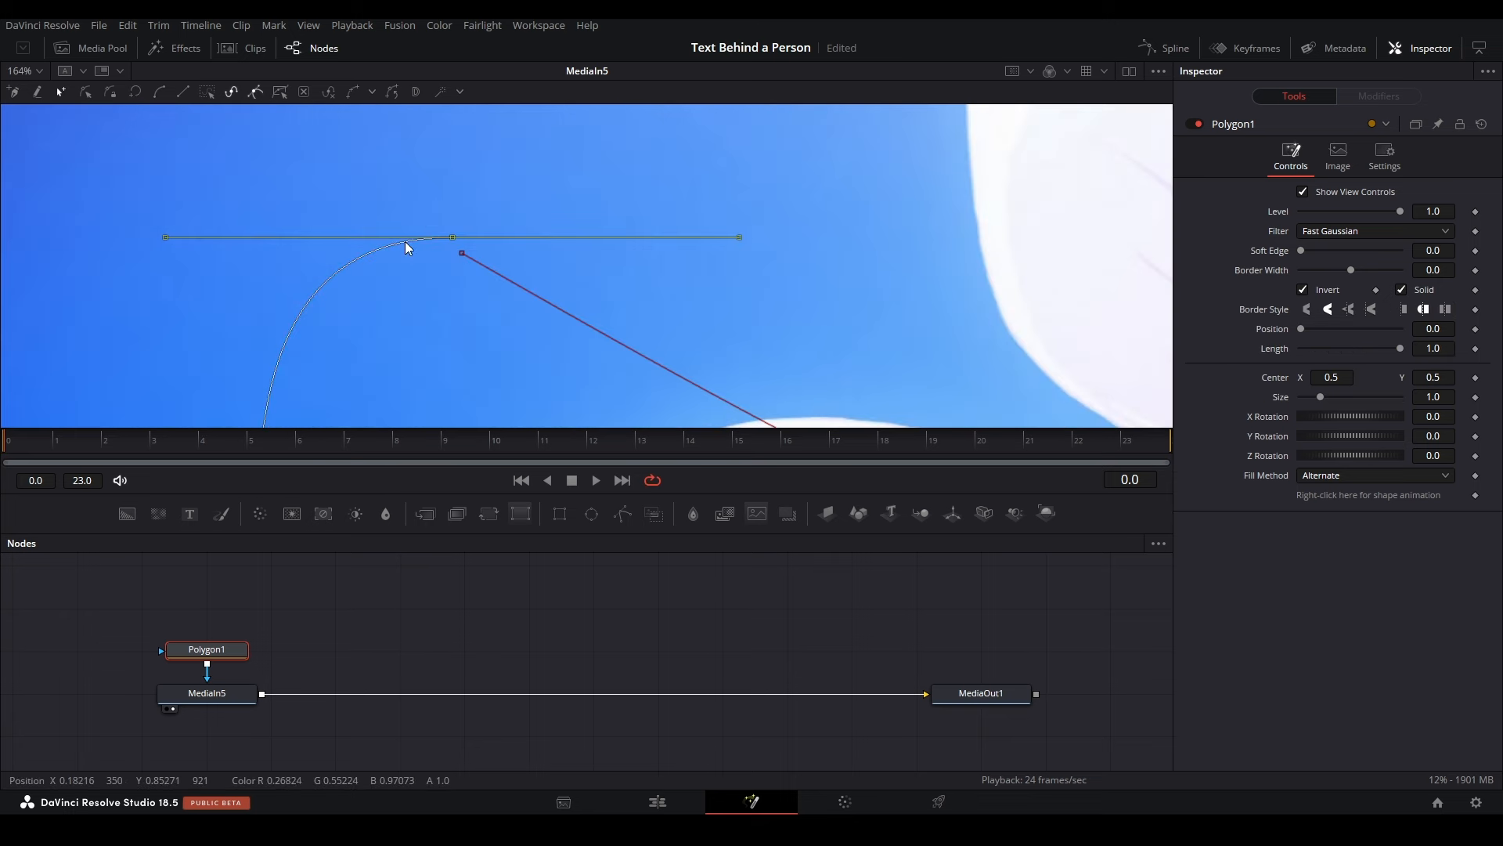
click(13, 92)
click(463, 253)
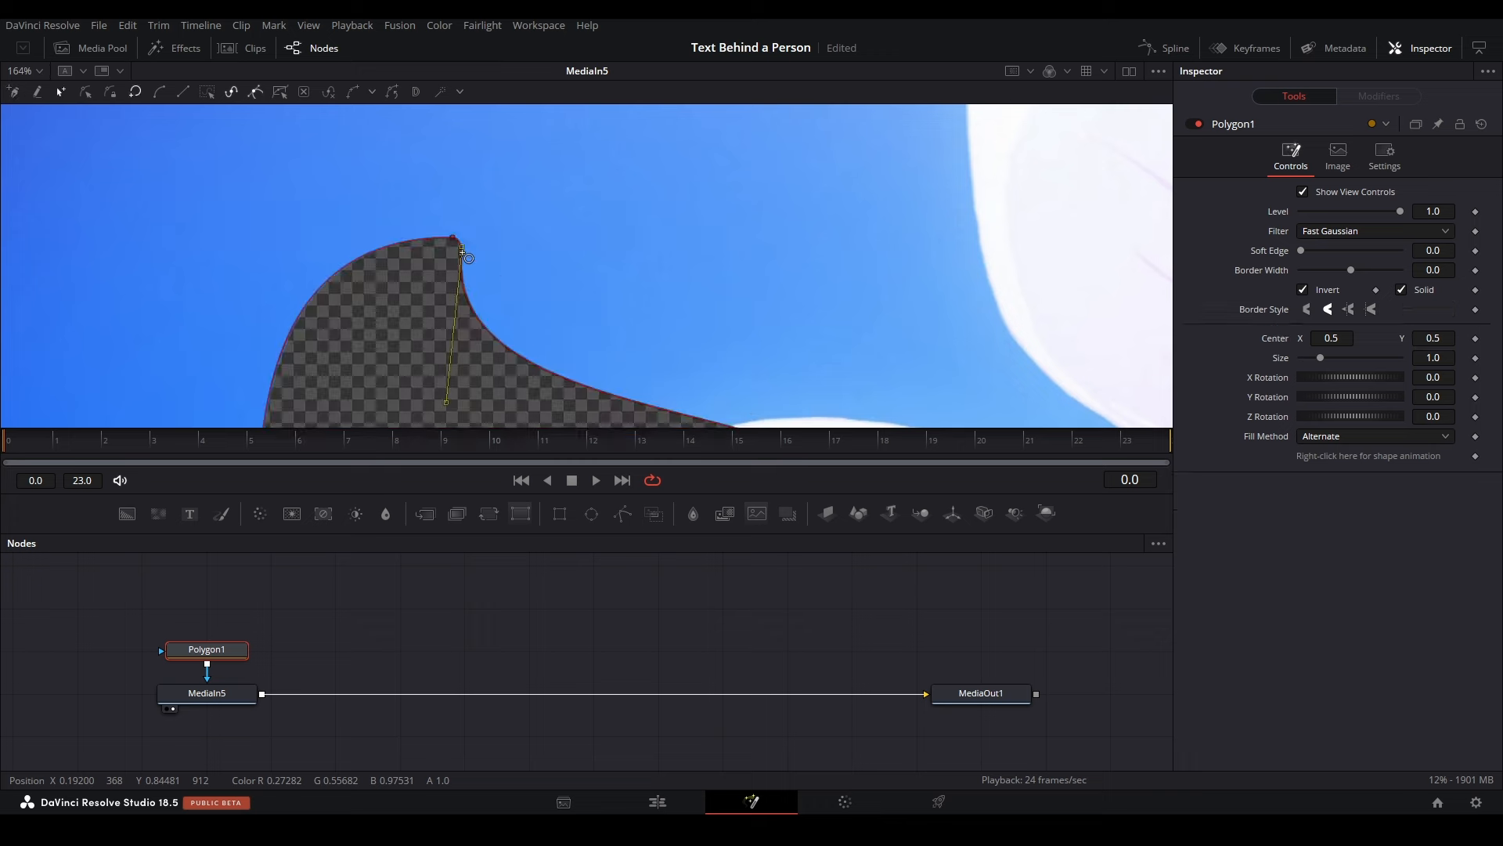
scroll(463, 254, down, 5)
scroll(438, 260, up, 1)
drag(529, 303, 422, 231)
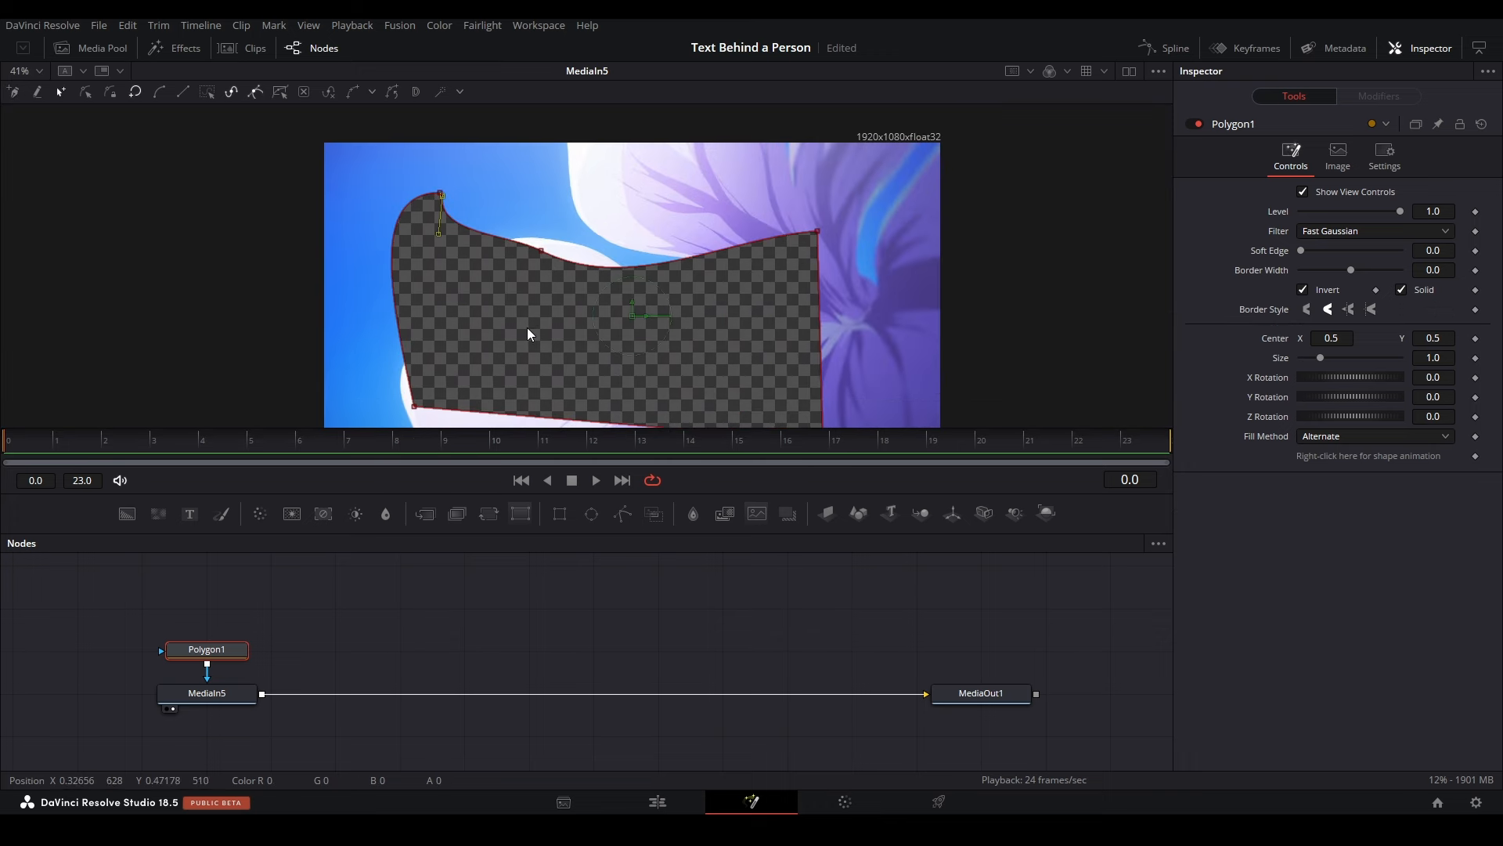
key(ctrl+f)
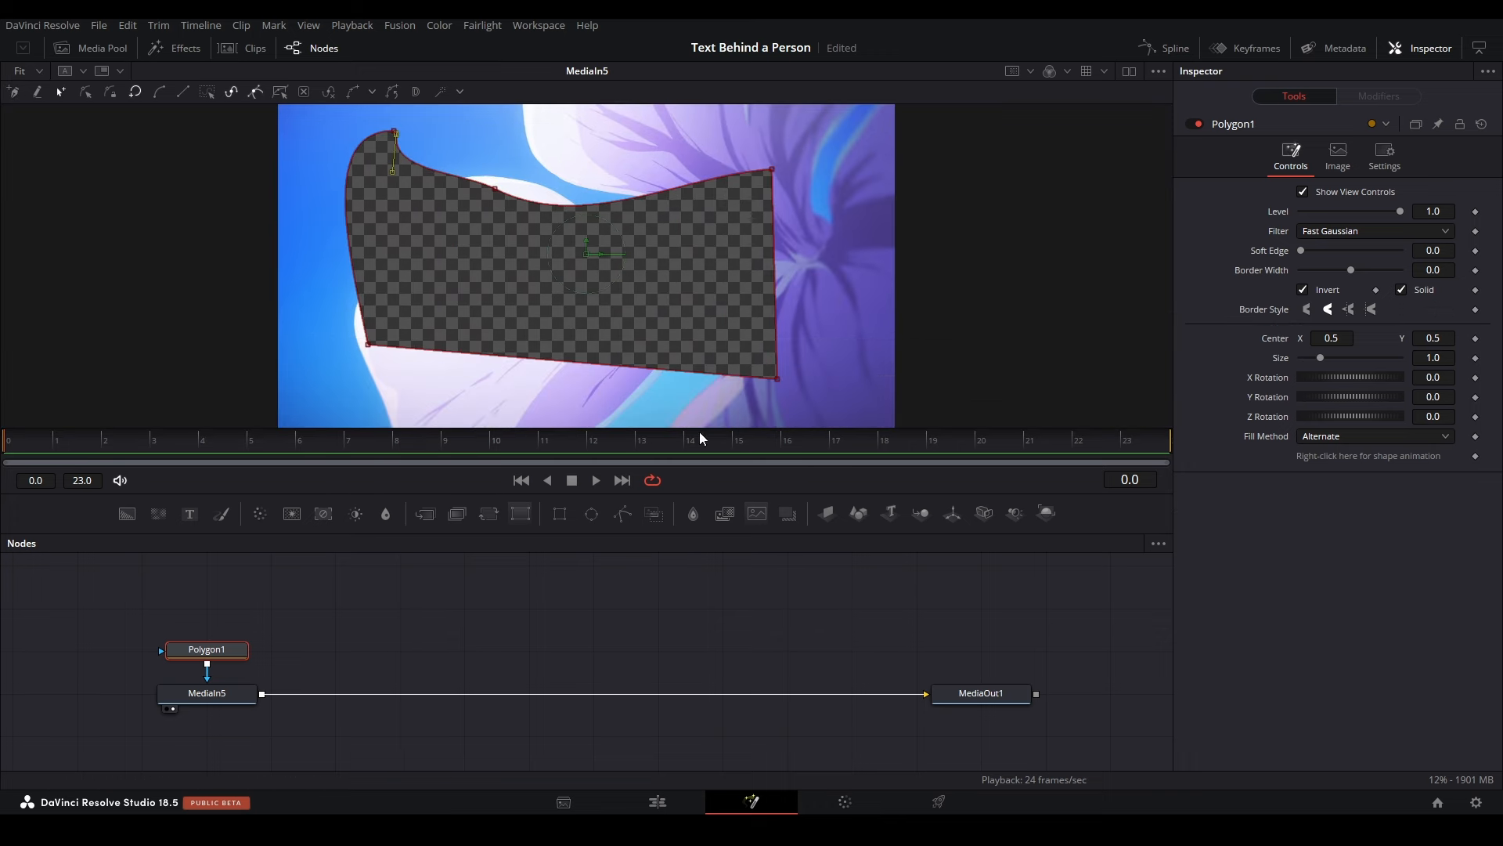
Step: Add shape animation keyframes to Polygon1 at frames 12 and 14
click(603, 450)
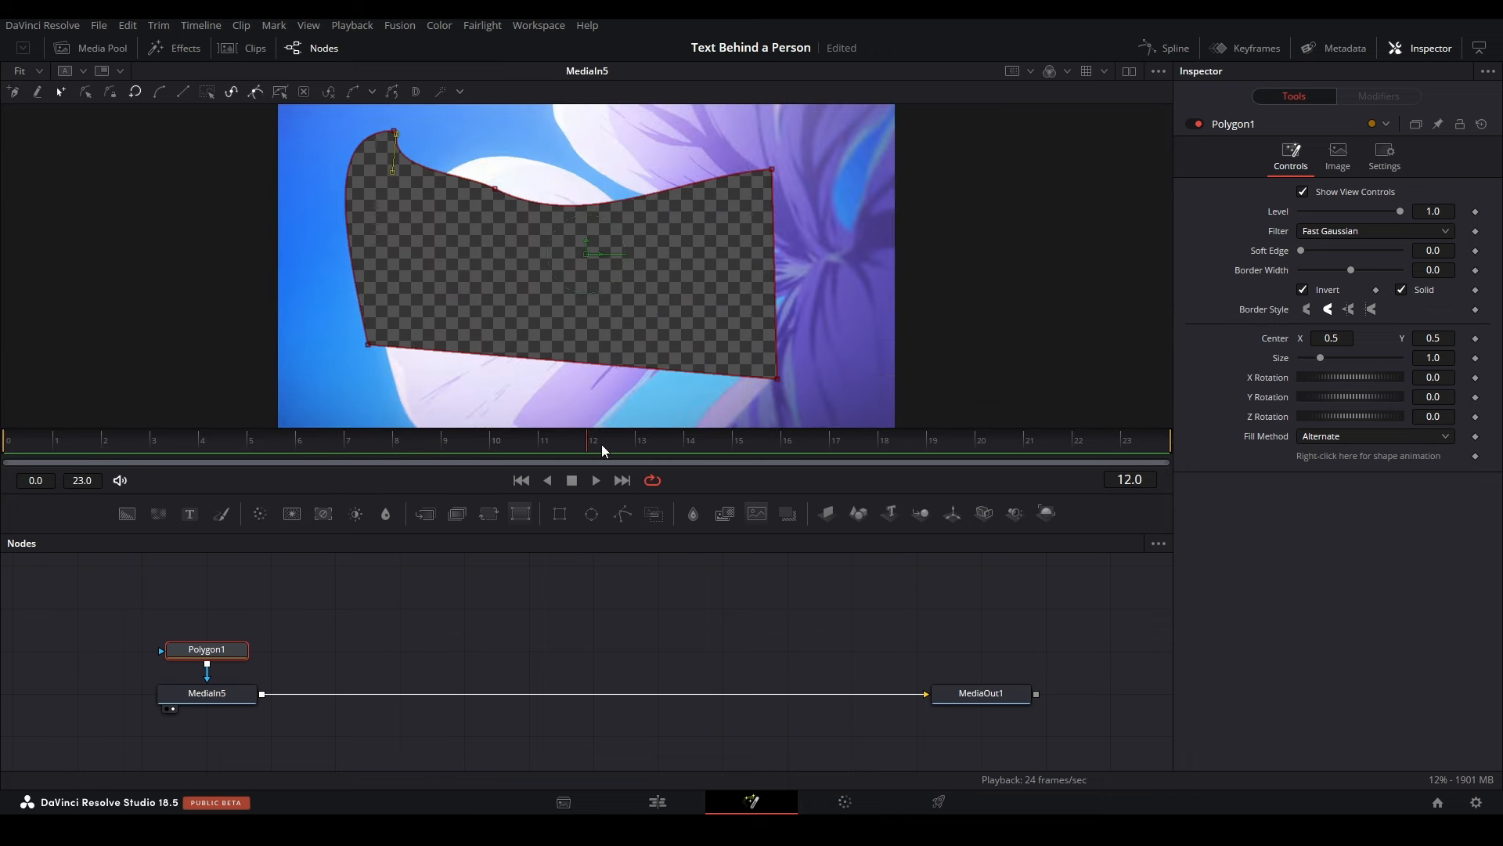
click(1477, 456)
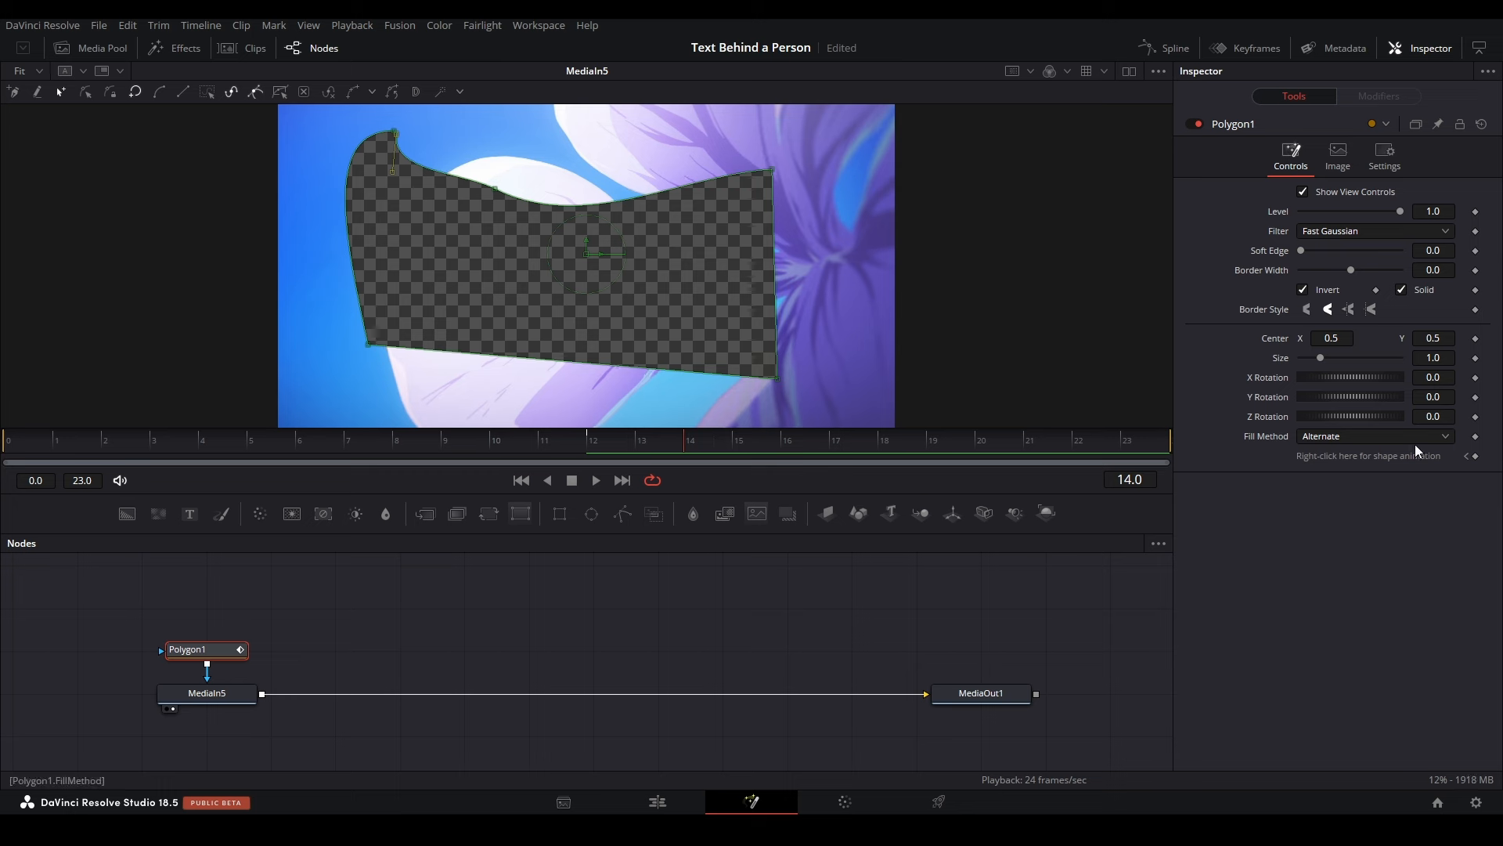
click(1476, 457)
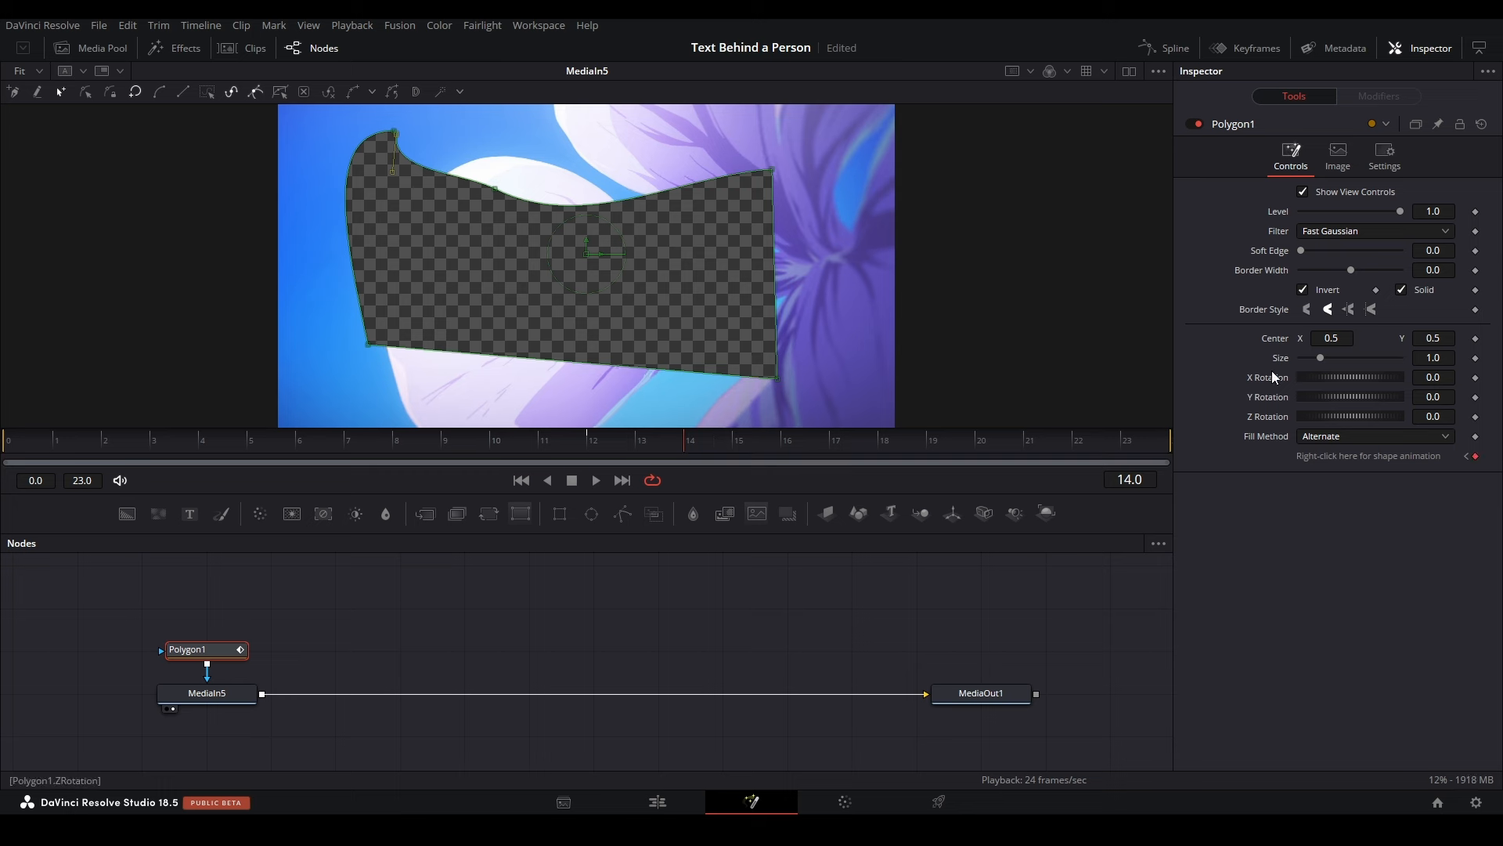
Step: Reshape the Polygon1 mask at frame 14 by raising its upper-edge point and pulling both lower corners outward, and review the change from frame 12
click(495, 189)
drag(495, 188, 553, 117)
drag(777, 379, 895, 419)
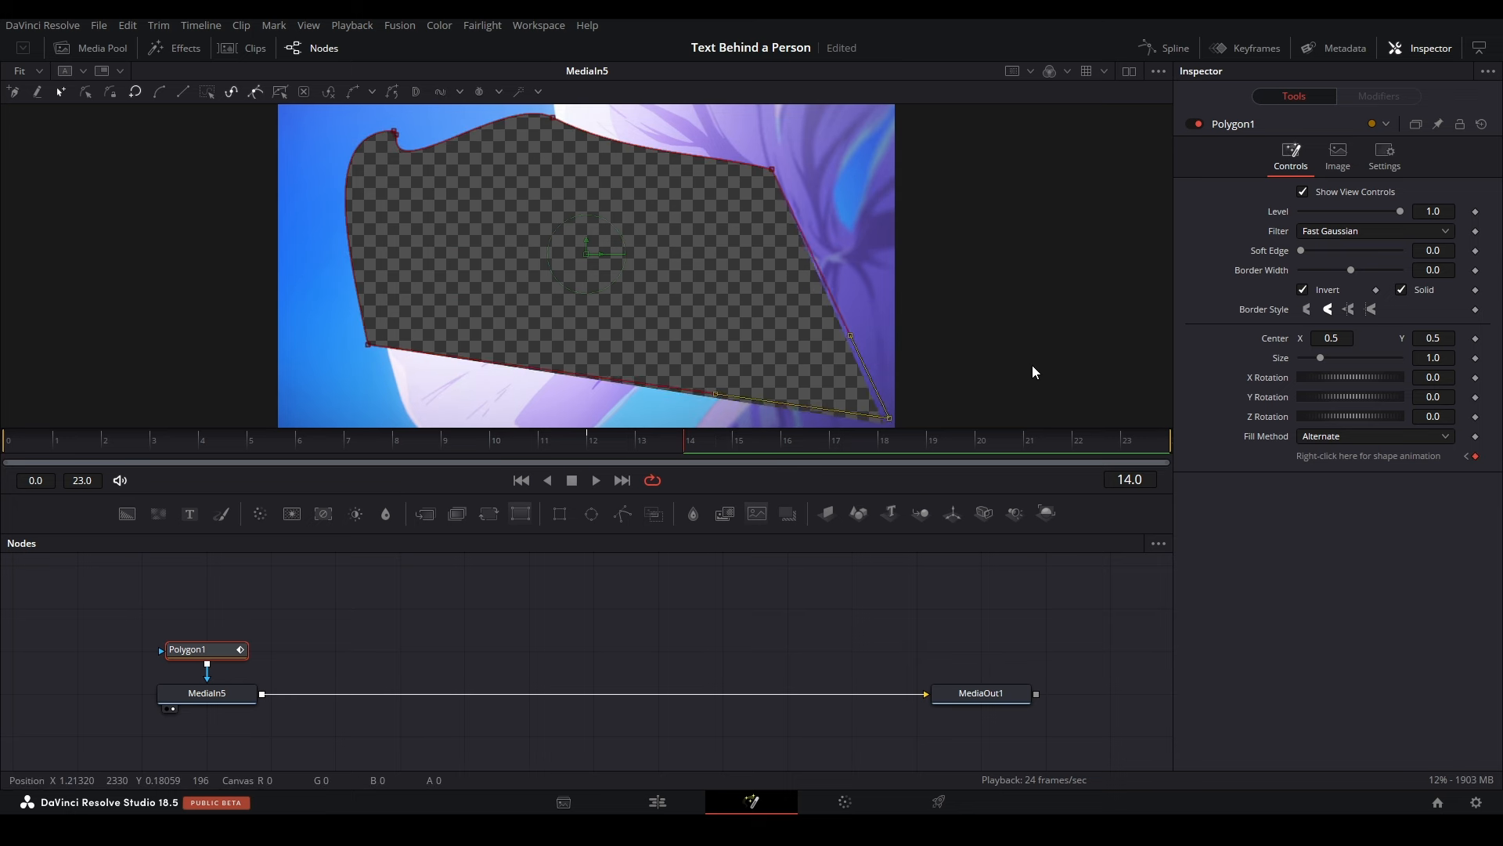
drag(368, 345, 358, 402)
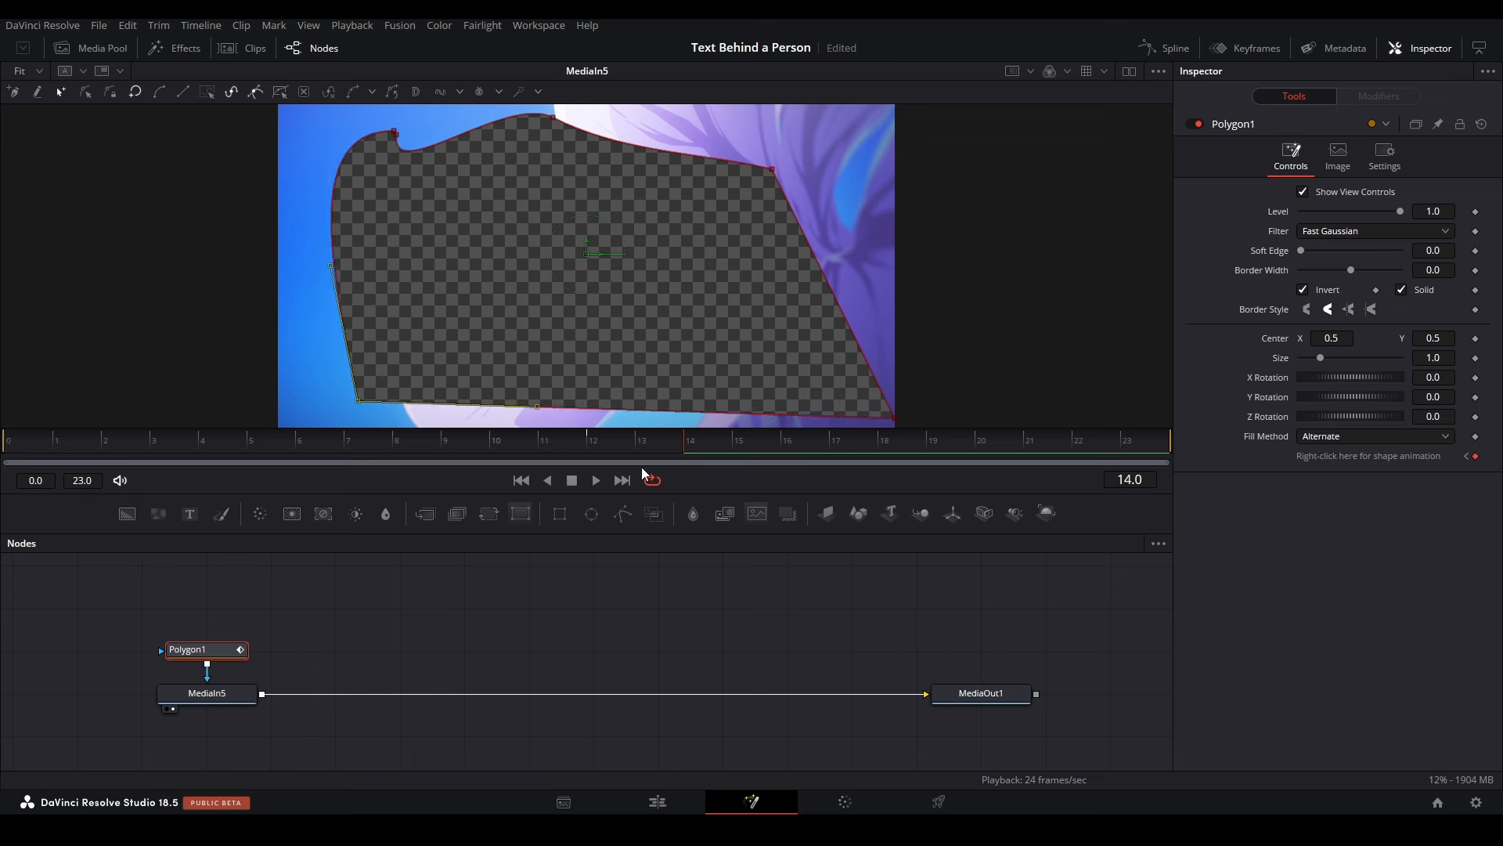
drag(648, 440, 687, 446)
click(605, 449)
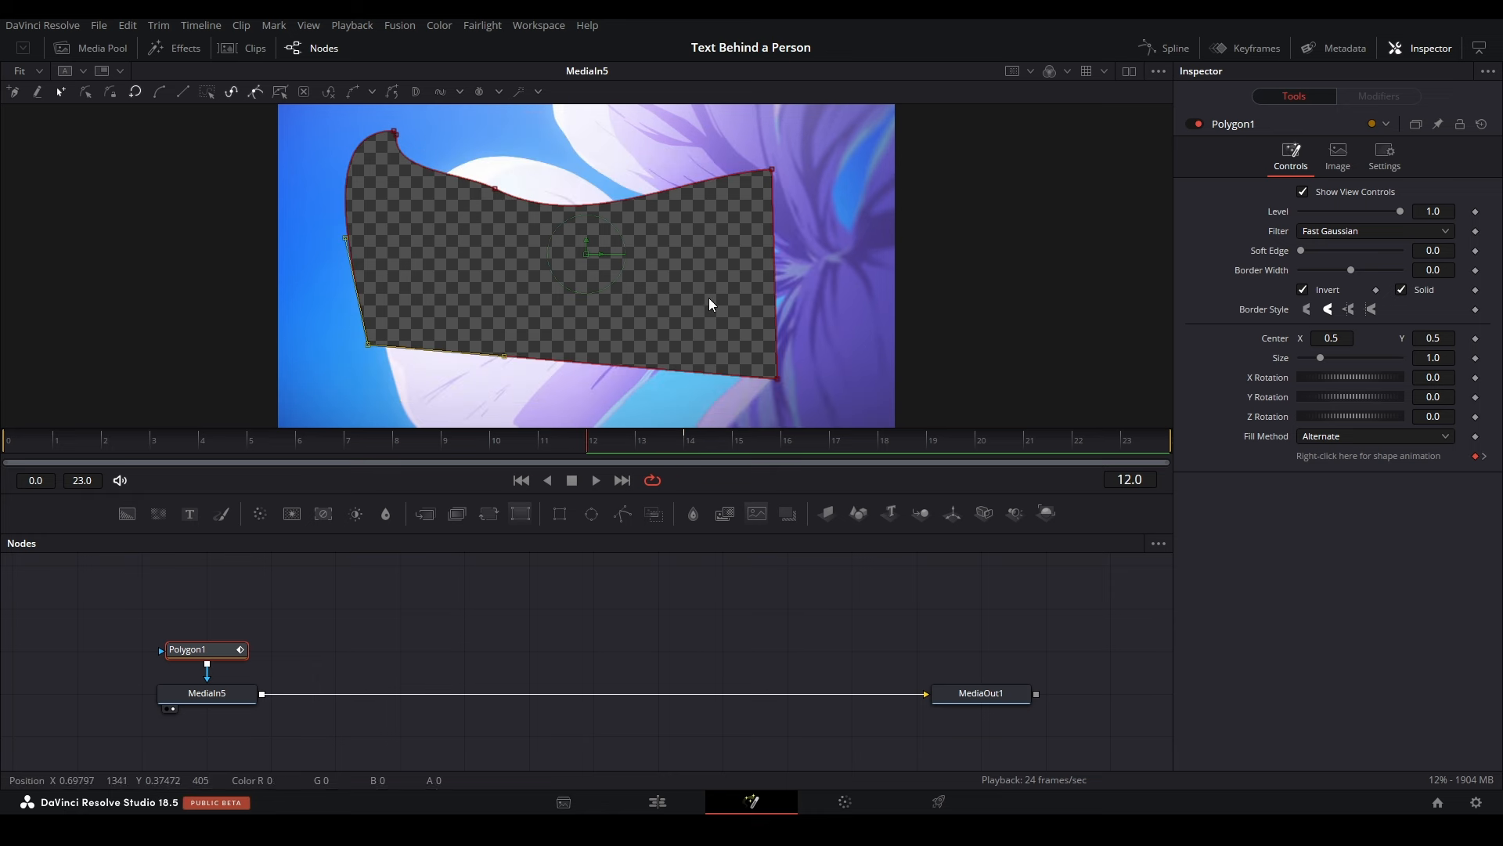
Step: Add a Polygon1 shape keyframe at frame 0 and remove the one at frame 12, stepping between keyframes to review the animation
drag(55, 441, 27, 445)
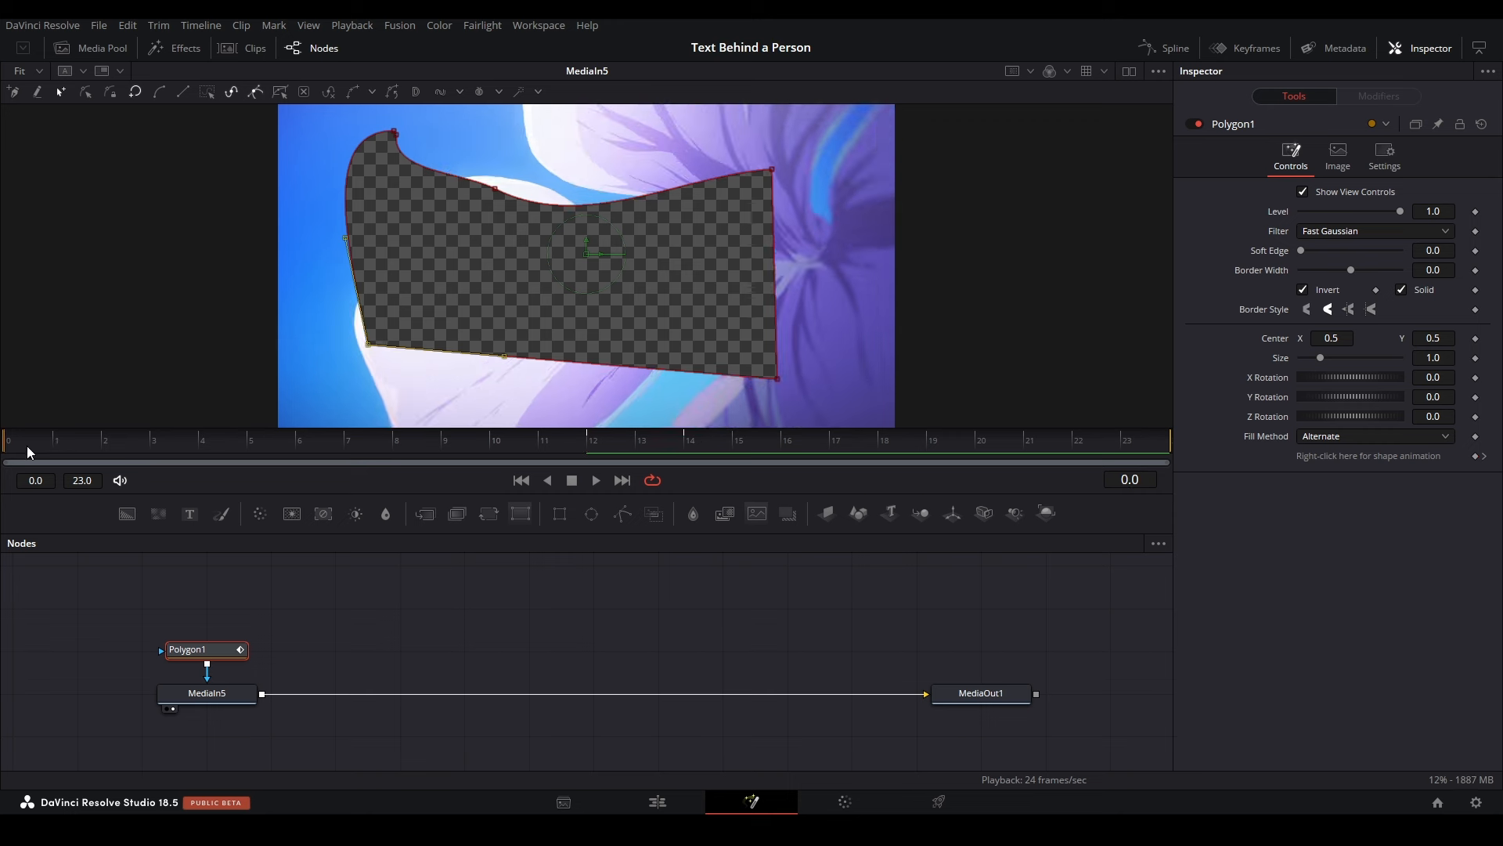
click(1475, 456)
click(1484, 458)
click(1476, 457)
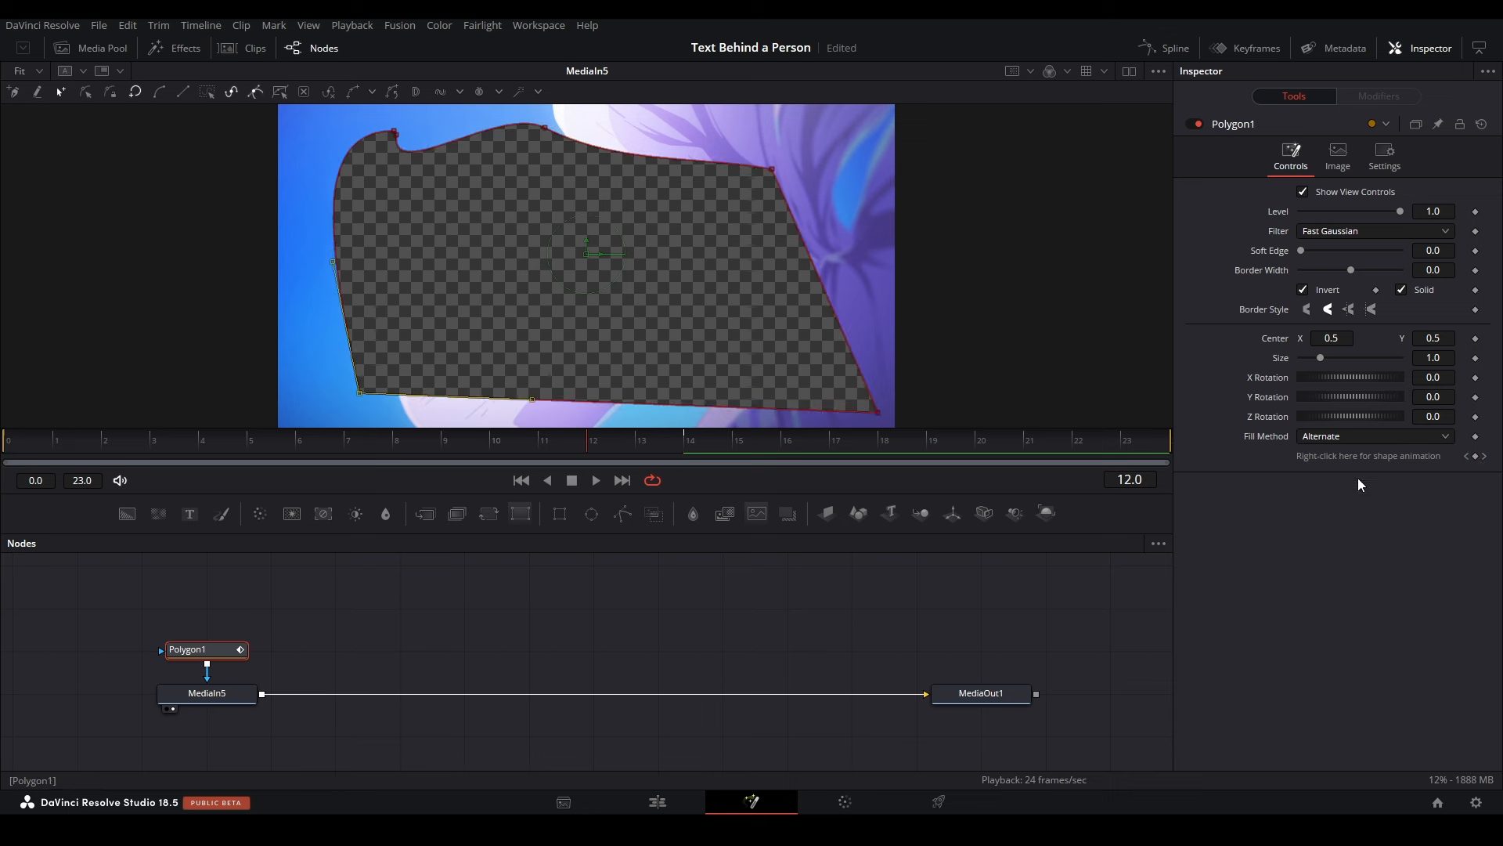
click(1484, 458)
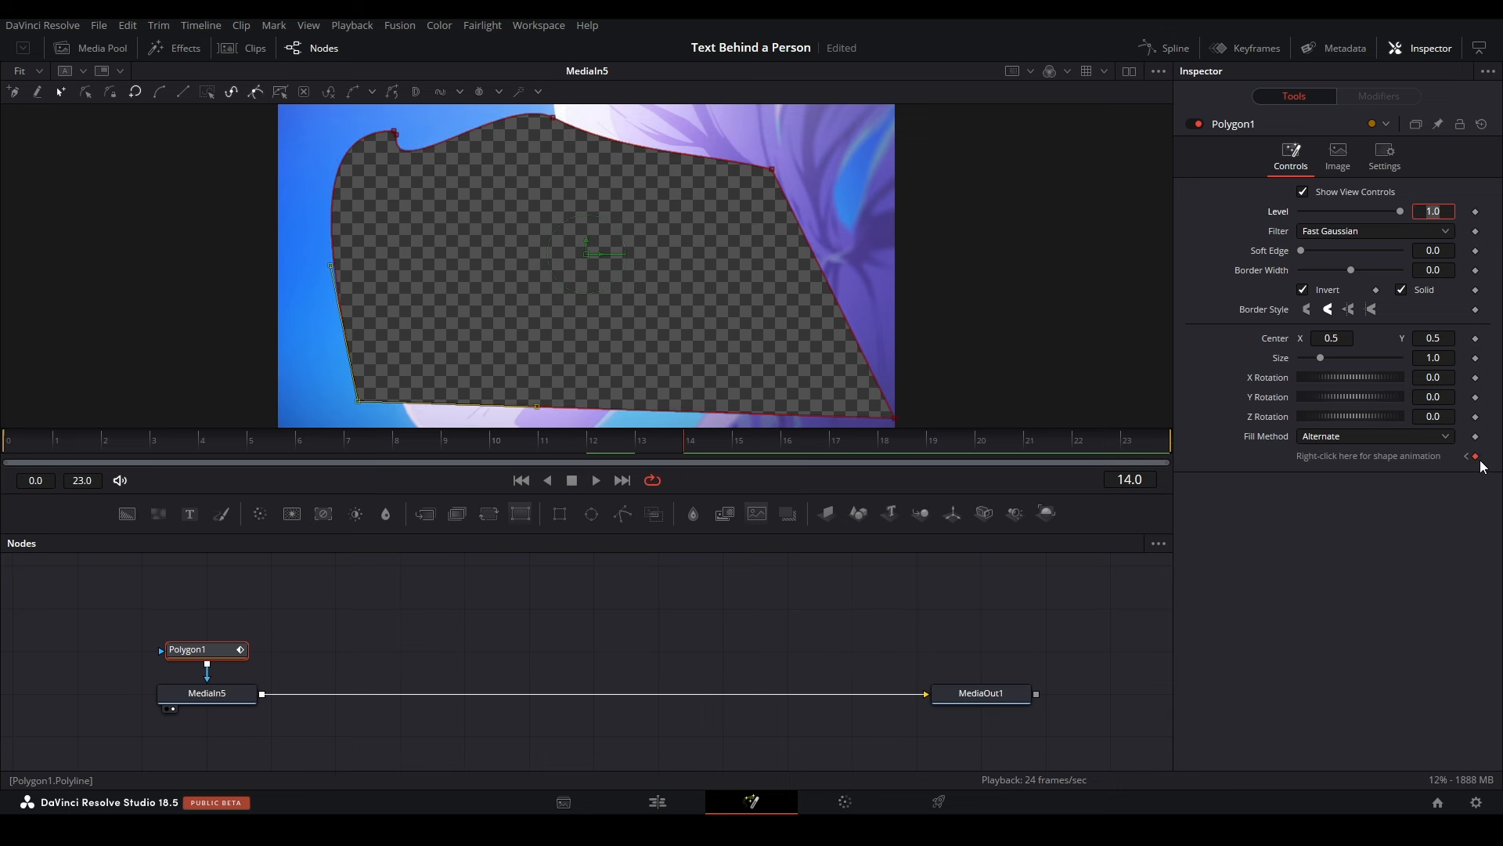
click(1466, 456)
click(1466, 456)
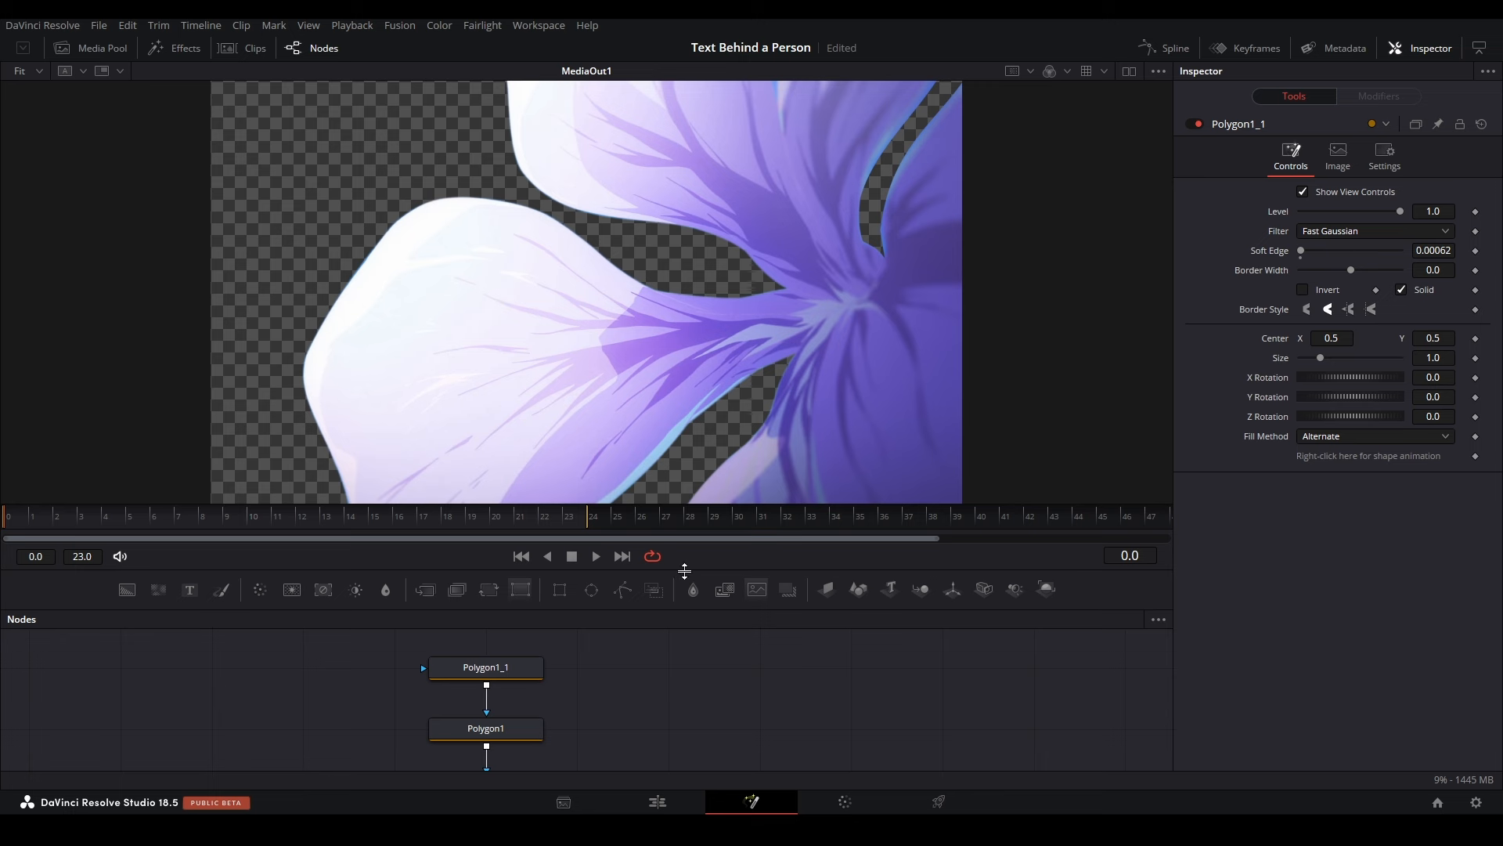
Step: Add a Merge node and a Background node to the flower composition, placing them side by side below the MediaIn1 to MediaOut1 connection
drag(684, 571, 684, 513)
drag(584, 292, 581, 287)
drag(709, 722, 439, 703)
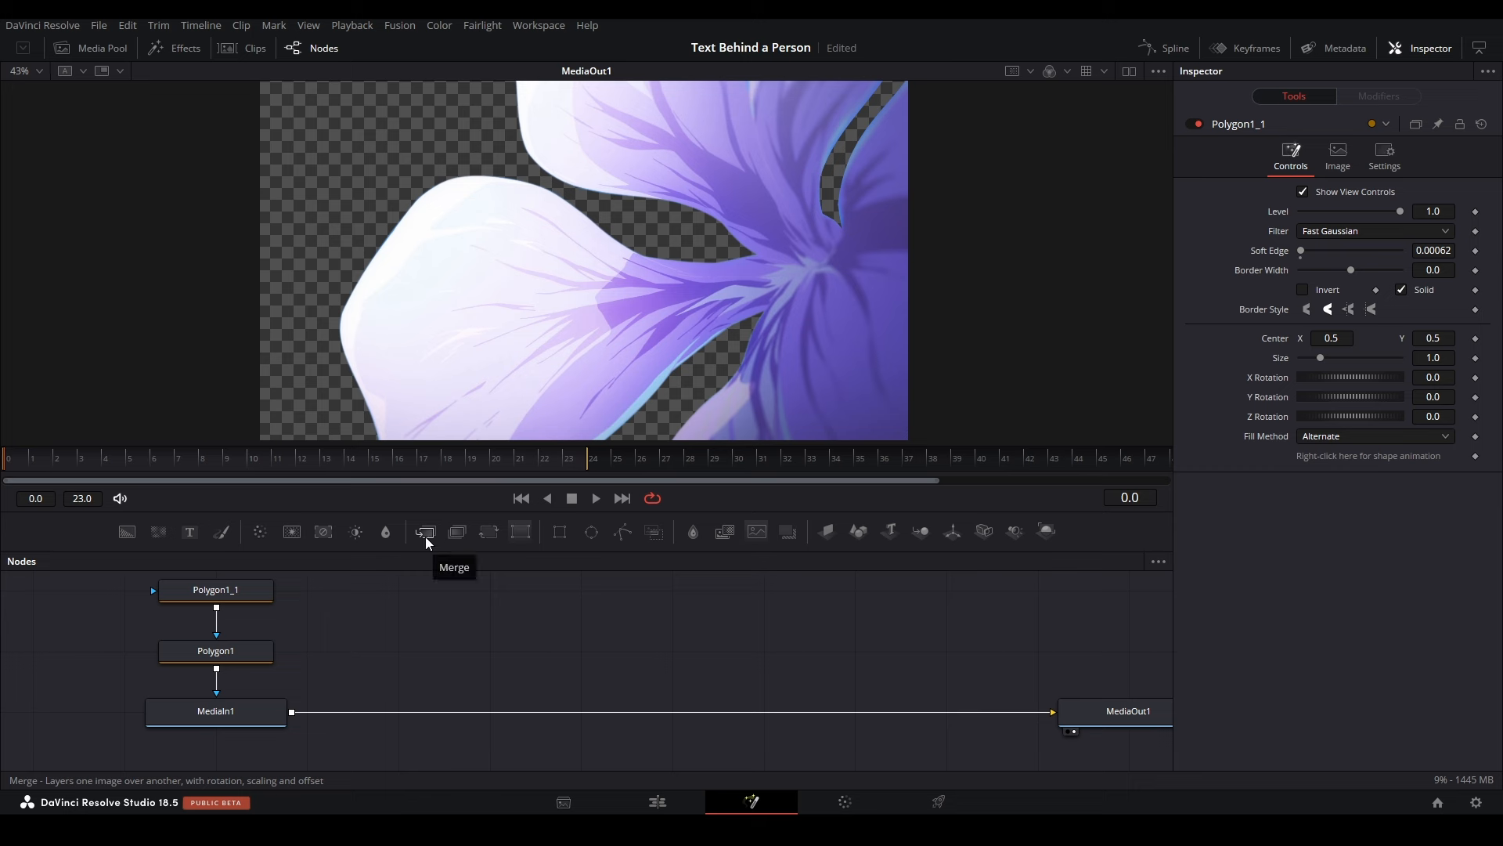
drag(425, 537, 476, 684)
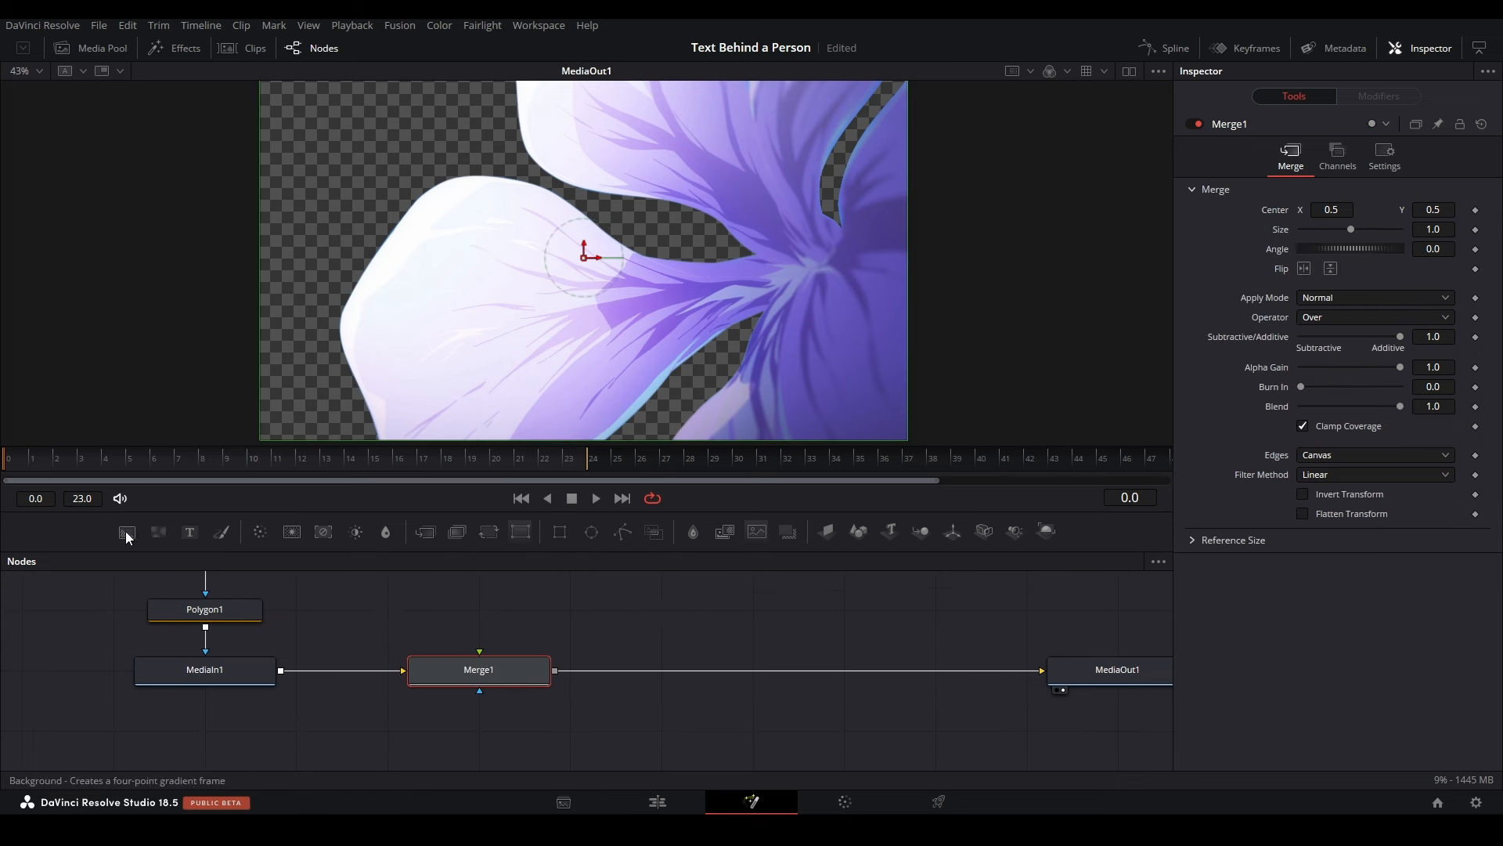
drag(128, 537, 376, 731)
drag(490, 678, 582, 734)
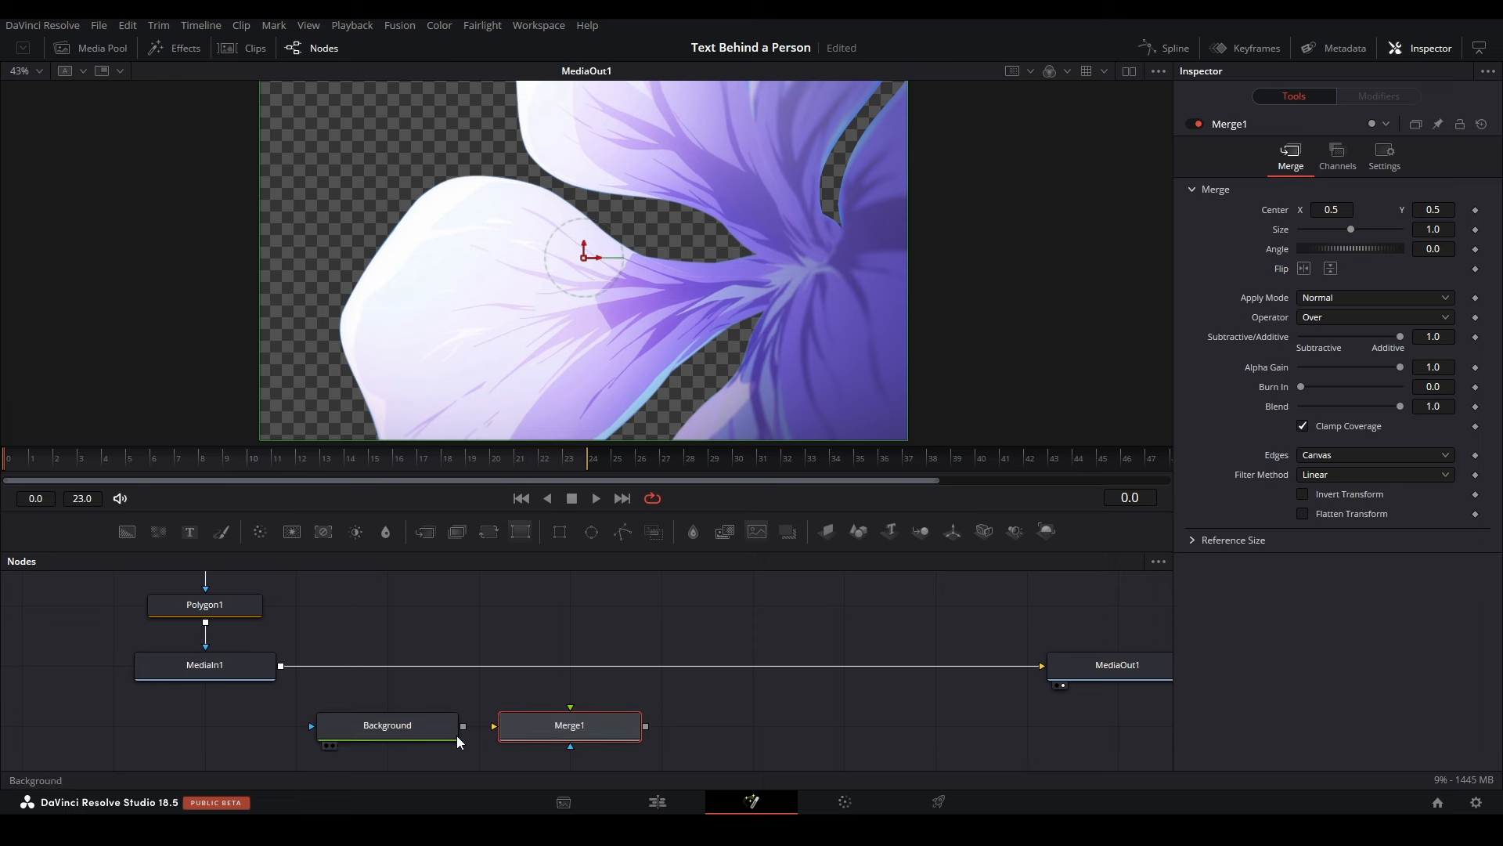
Step: Composite MediaIn1 over Background through Merge1 into MediaOut1, and arrange MediaIn1 above Merge1 with Background beside it
drag(463, 727, 546, 725)
drag(835, 665, 579, 656)
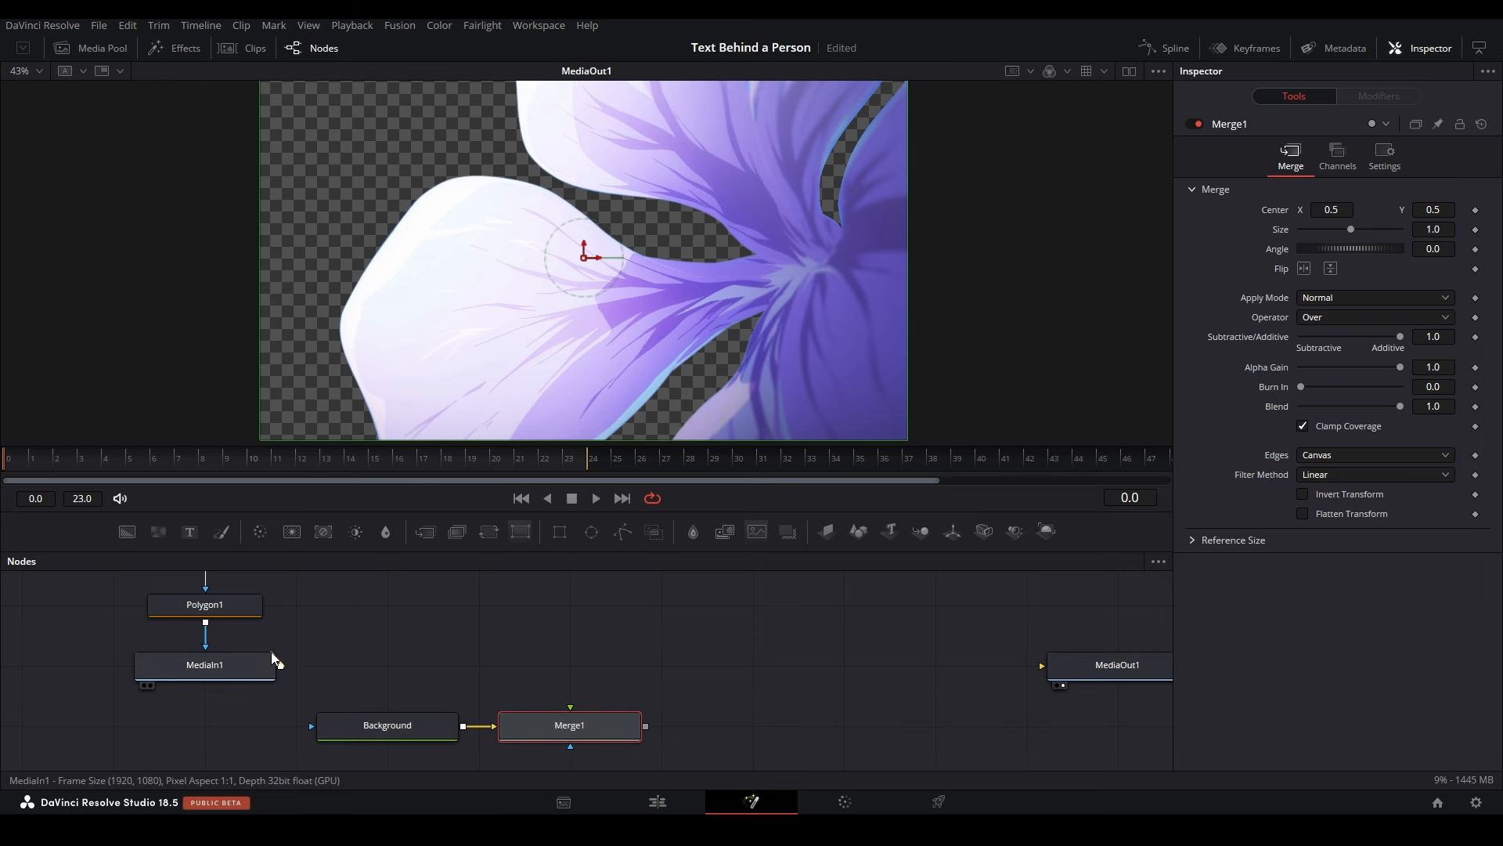
drag(280, 665, 1110, 664)
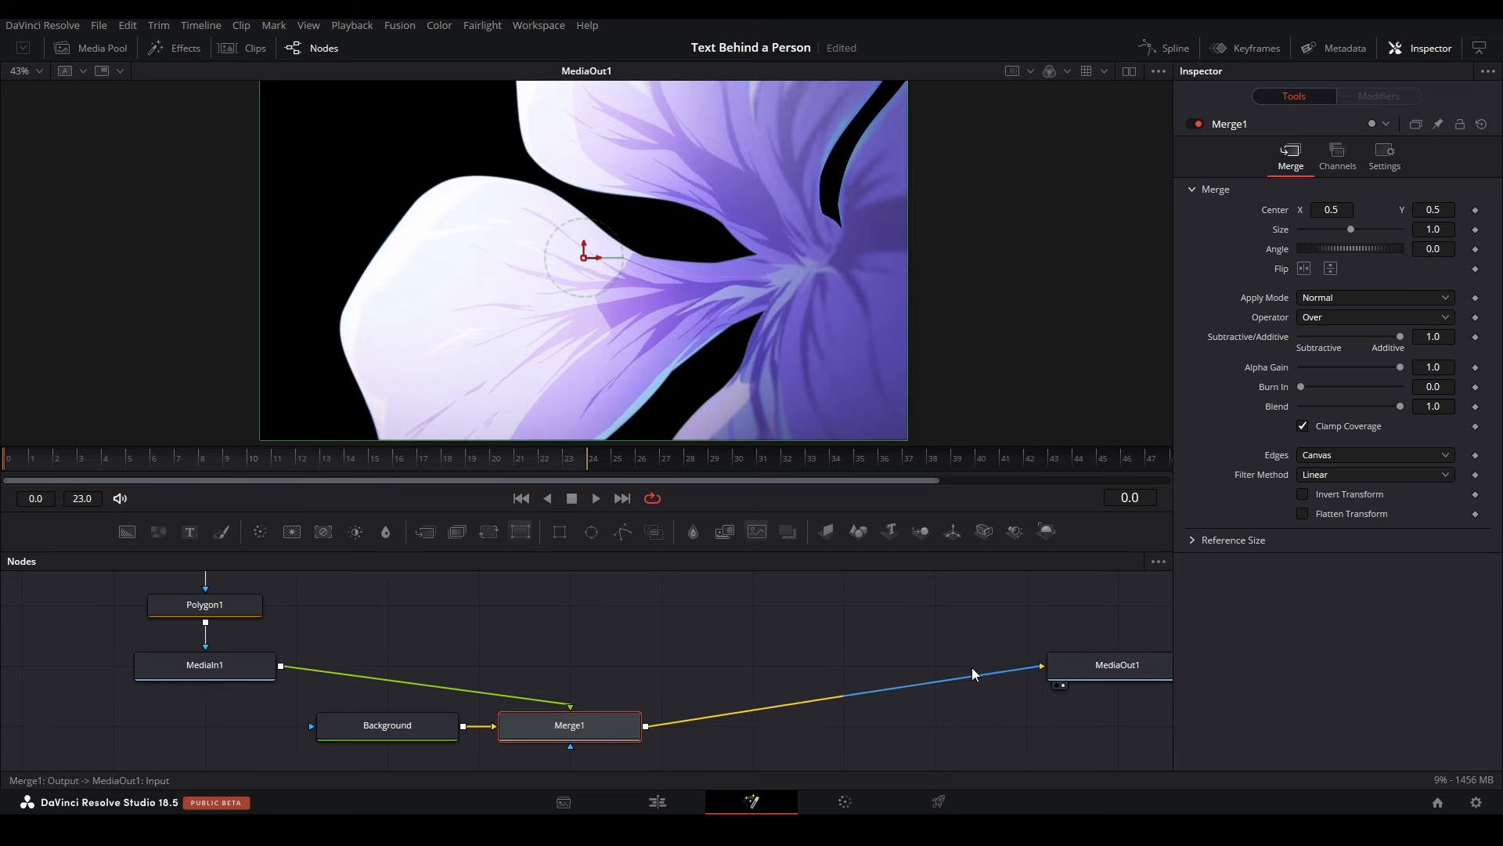
drag(703, 650, 415, 744)
drag(581, 731, 201, 746)
drag(390, 680, 584, 671)
click(584, 671)
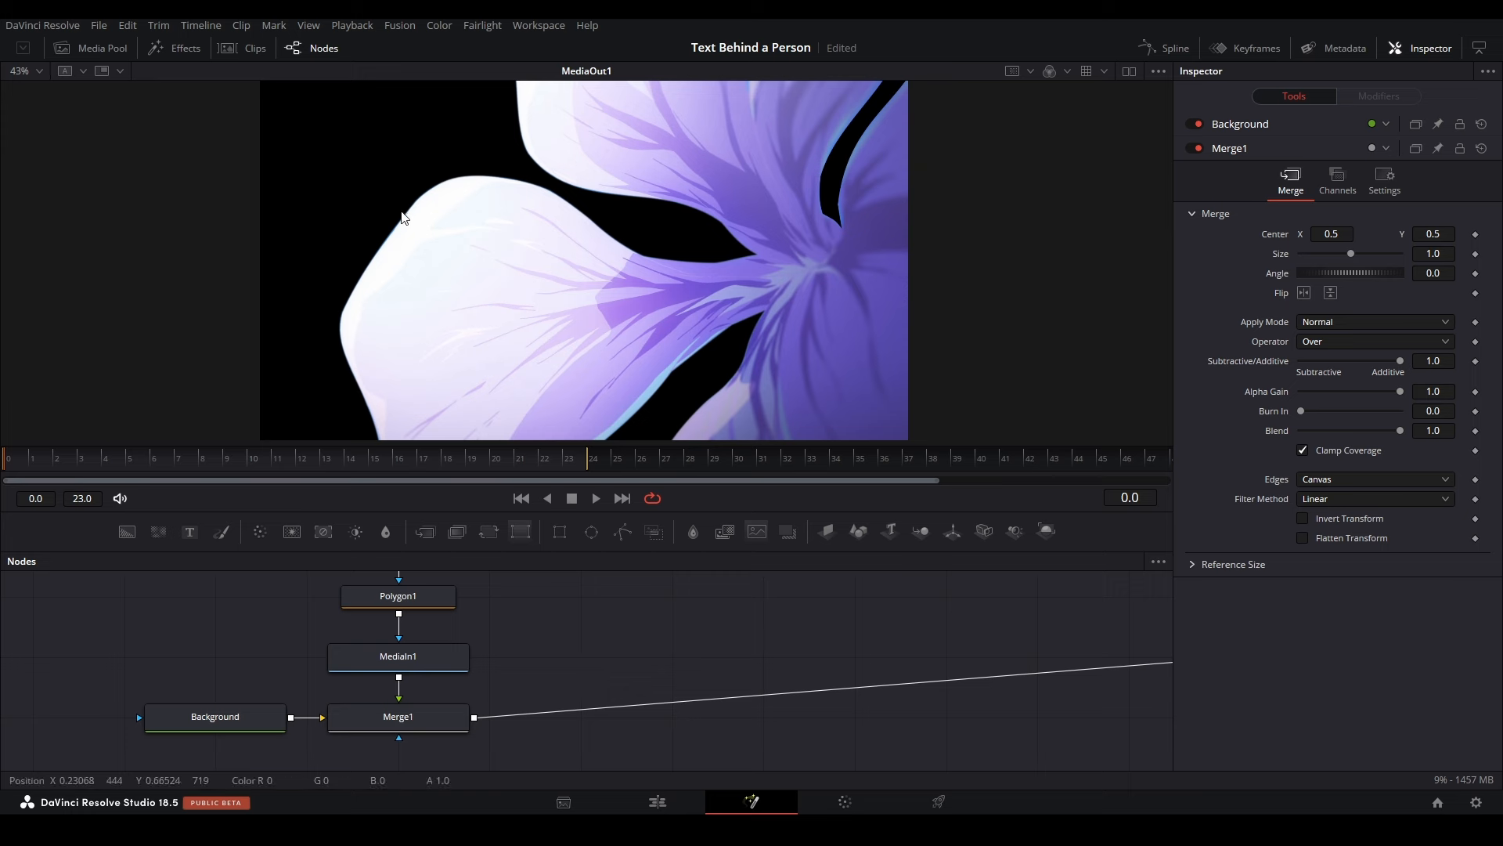
Step: Change the Background node's solid color to pure red with Red 1.0, Green 0.0 and Blue 0.0, and fit the image in the viewer
drag(406, 219, 448, 212)
click(232, 718)
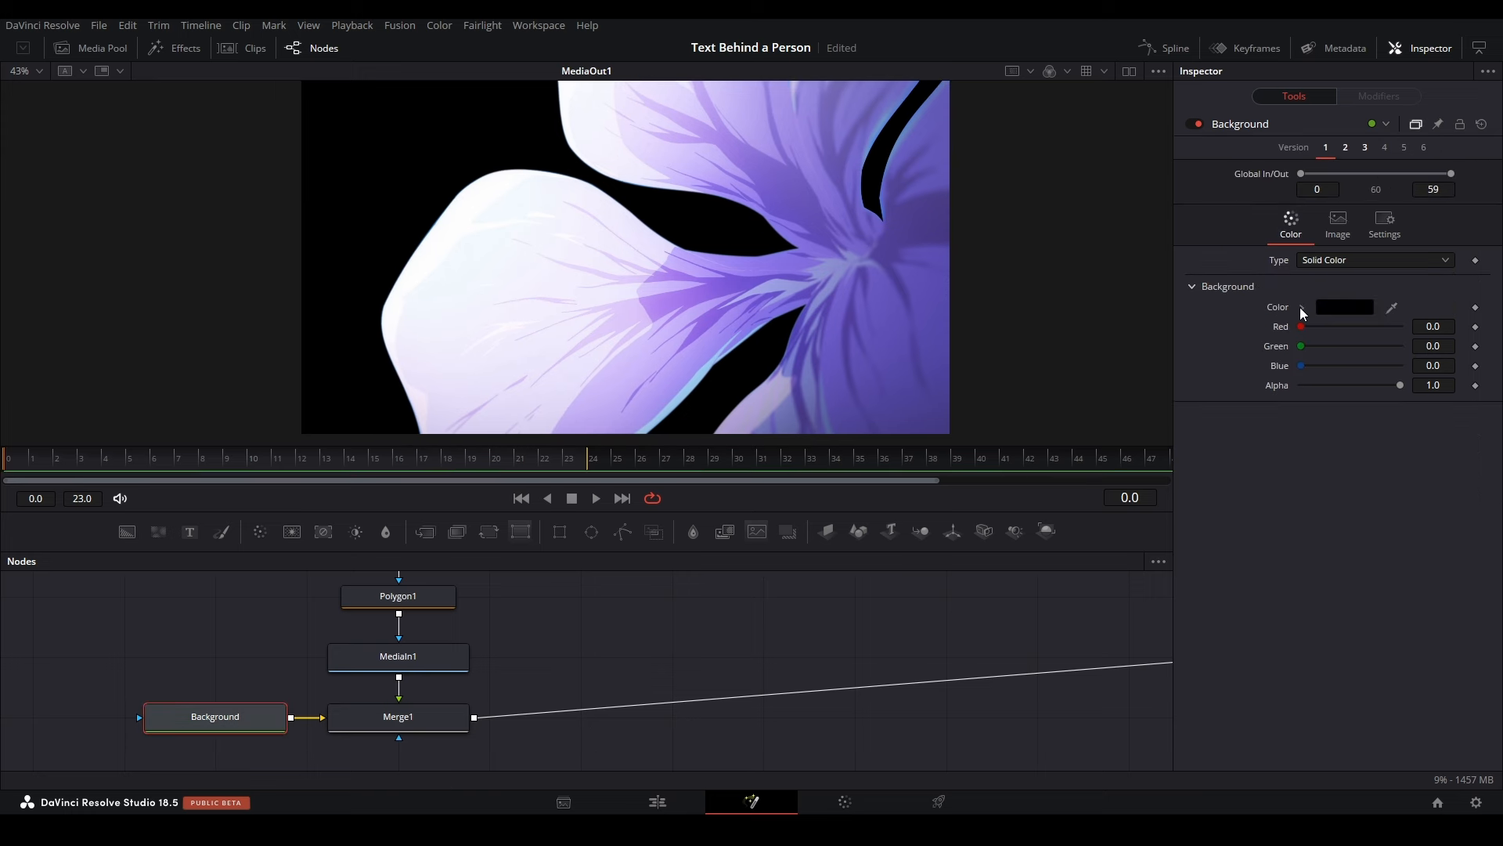
click(1302, 307)
drag(1368, 355, 1438, 321)
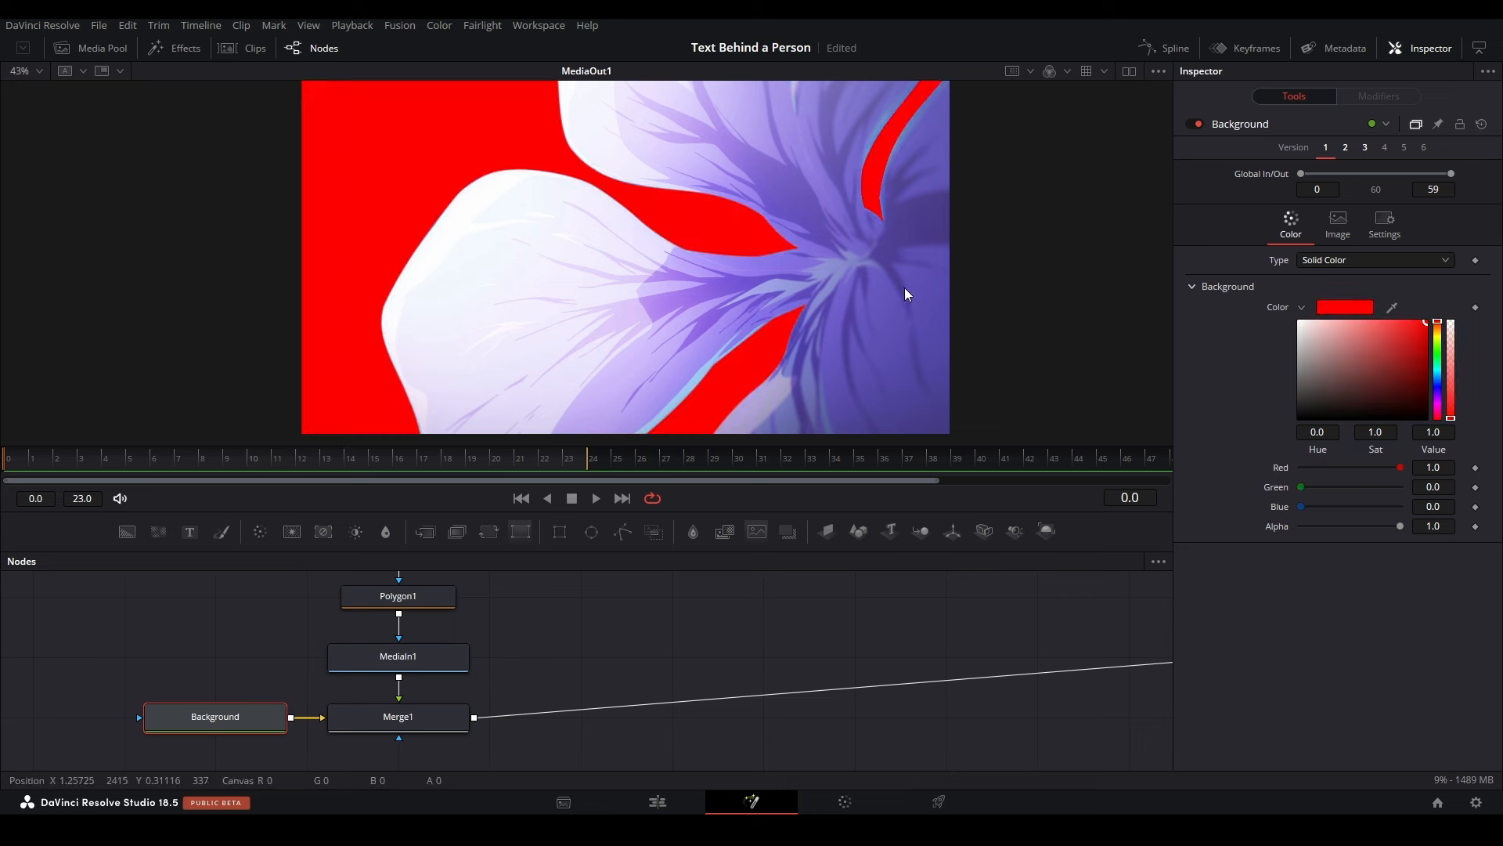
drag(810, 270, 822, 285)
key(ctrl+f)
Step: Rearrange the node graph so Merge1 sits in line between MediaIn1 and MediaOut1 with Background directly below it
click(489, 633)
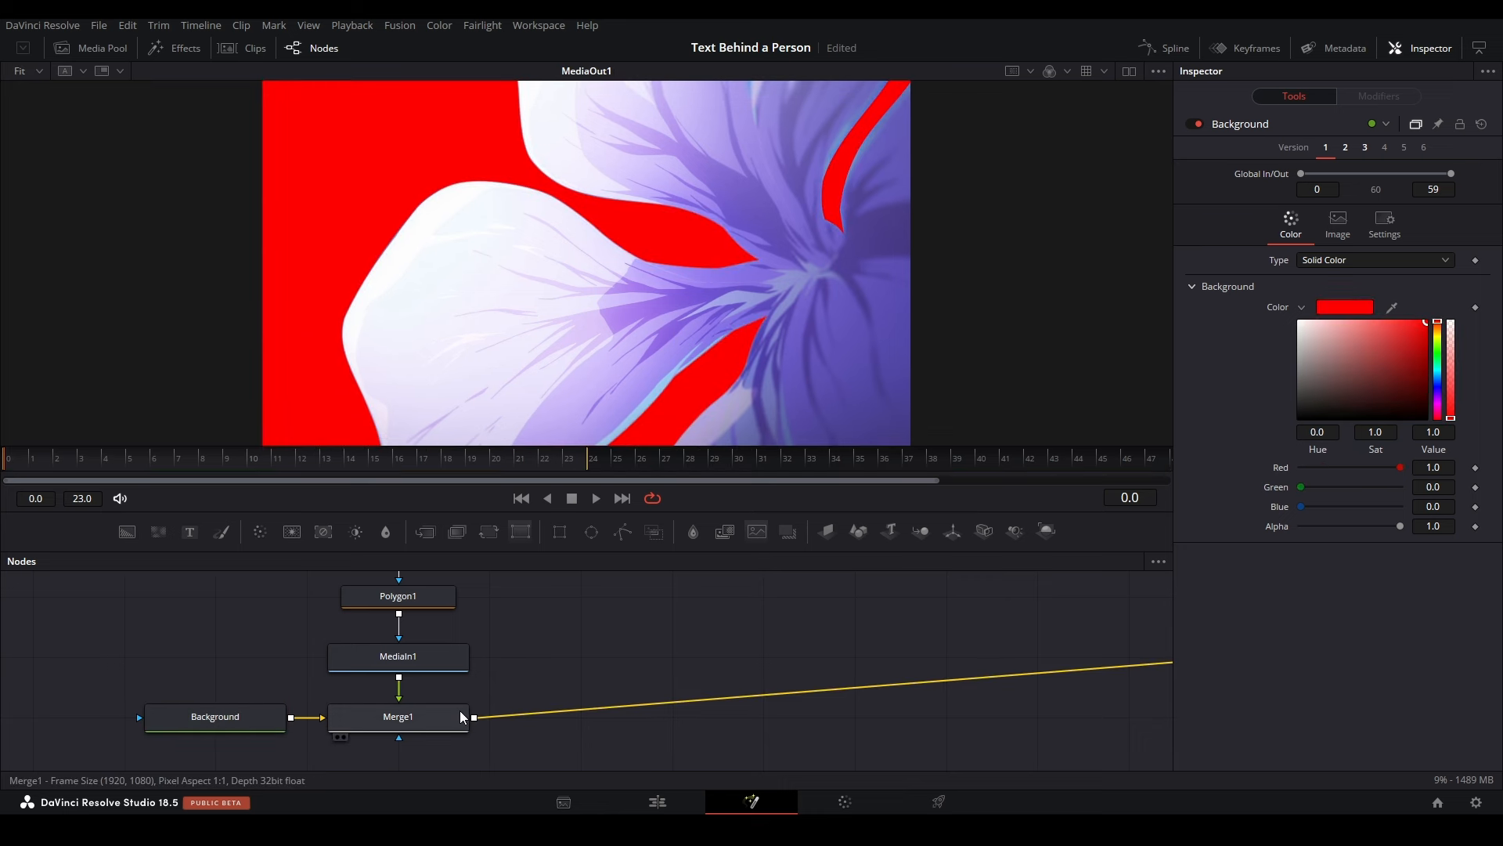
drag(460, 716, 734, 655)
drag(282, 714, 669, 680)
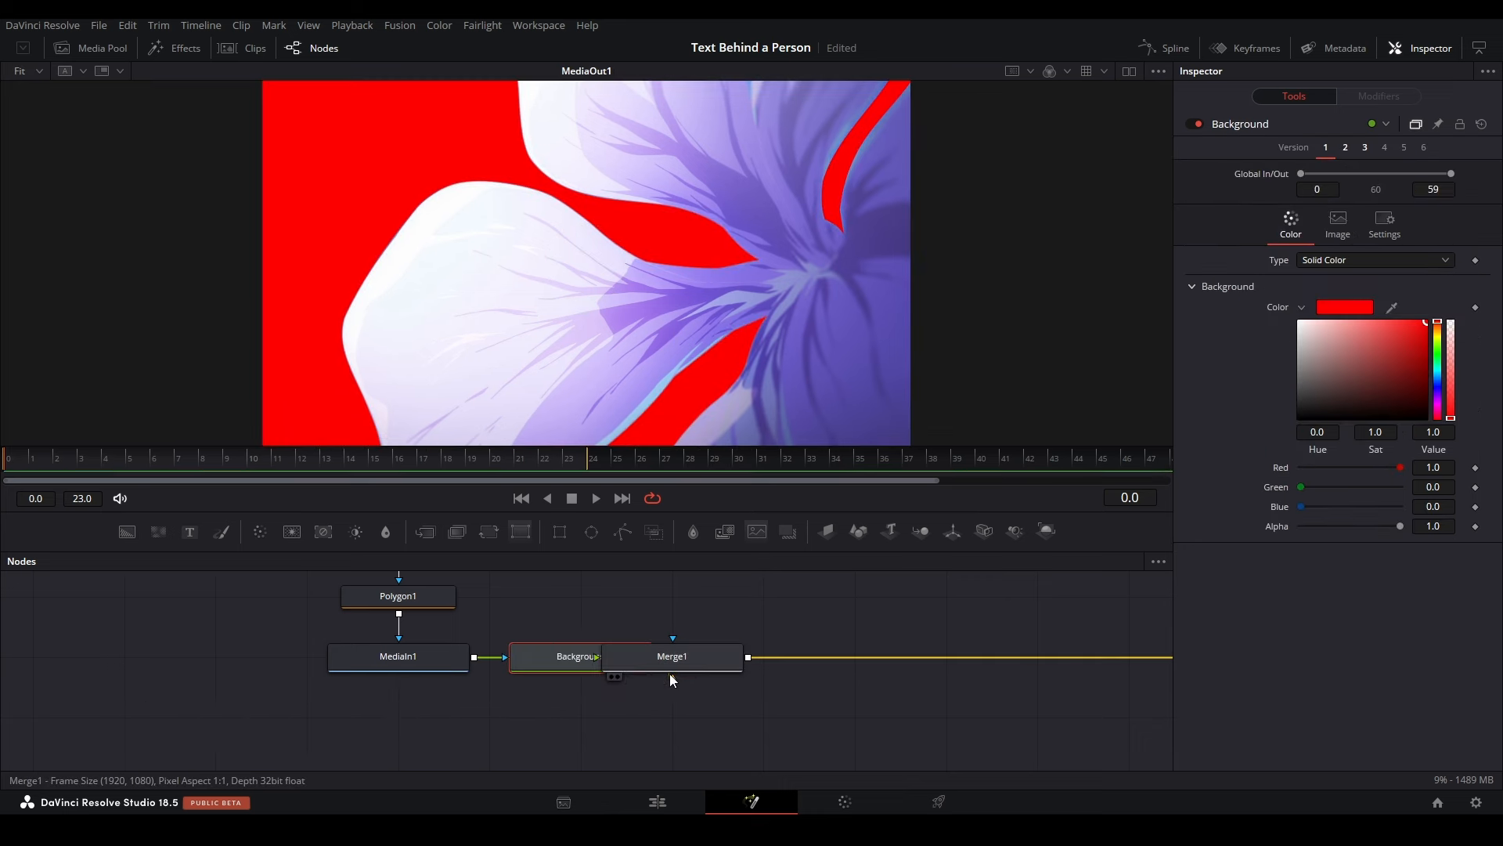
drag(577, 654, 570, 632)
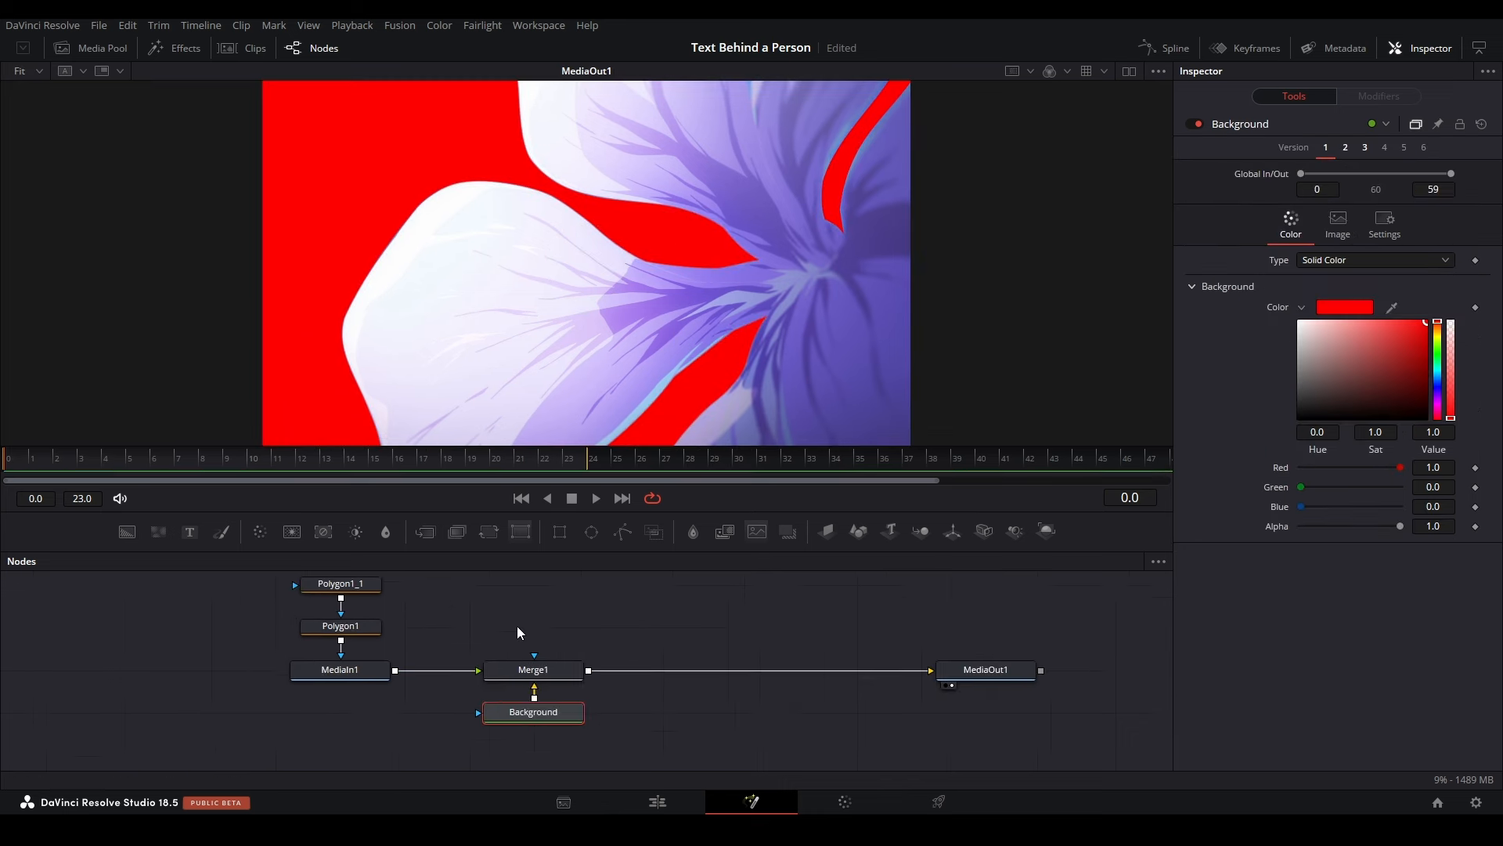
drag(517, 627, 548, 655)
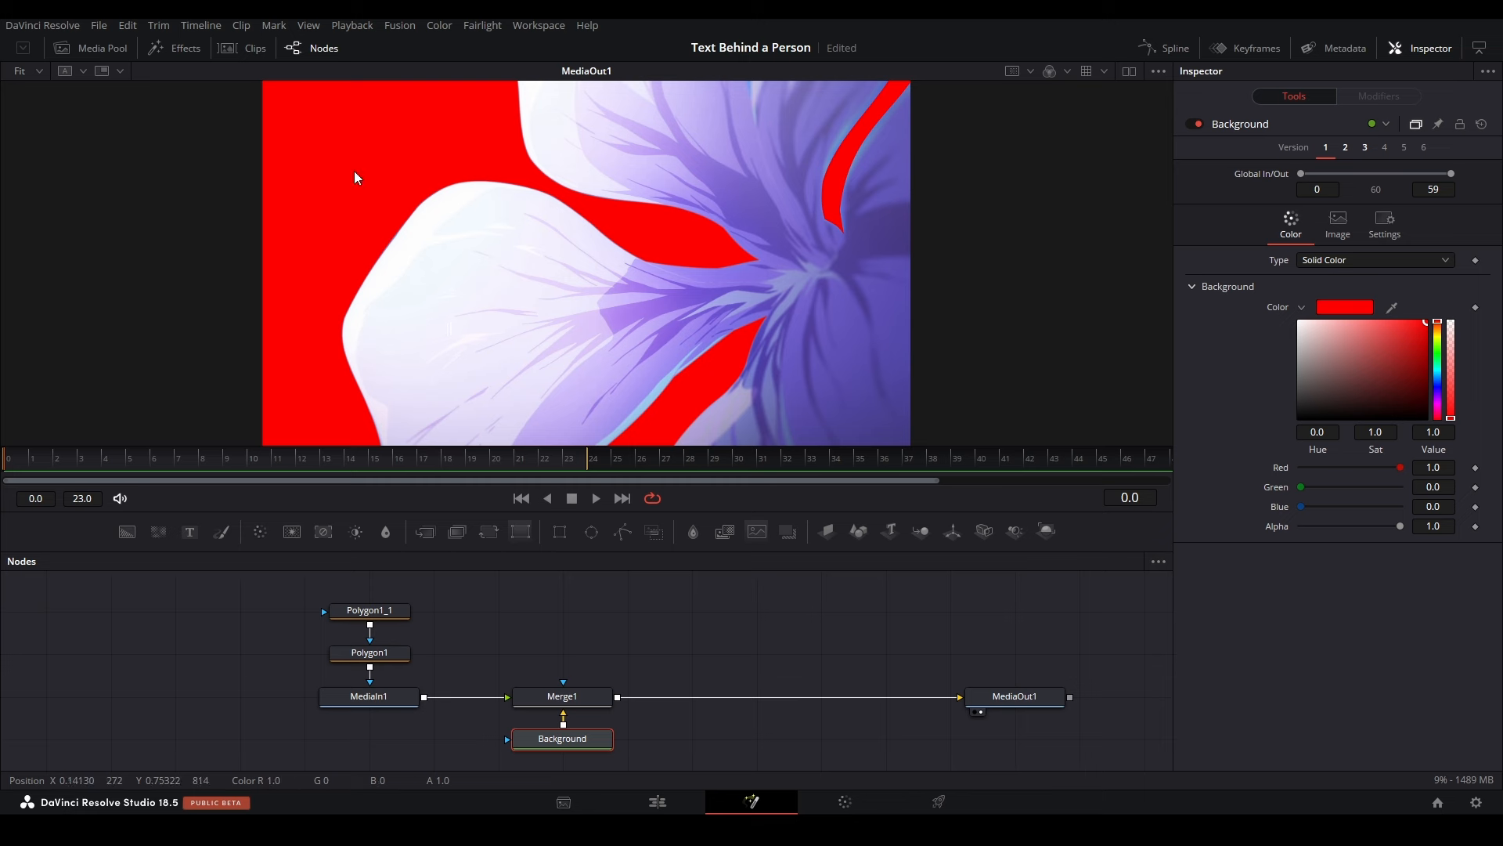
drag(576, 739, 577, 730)
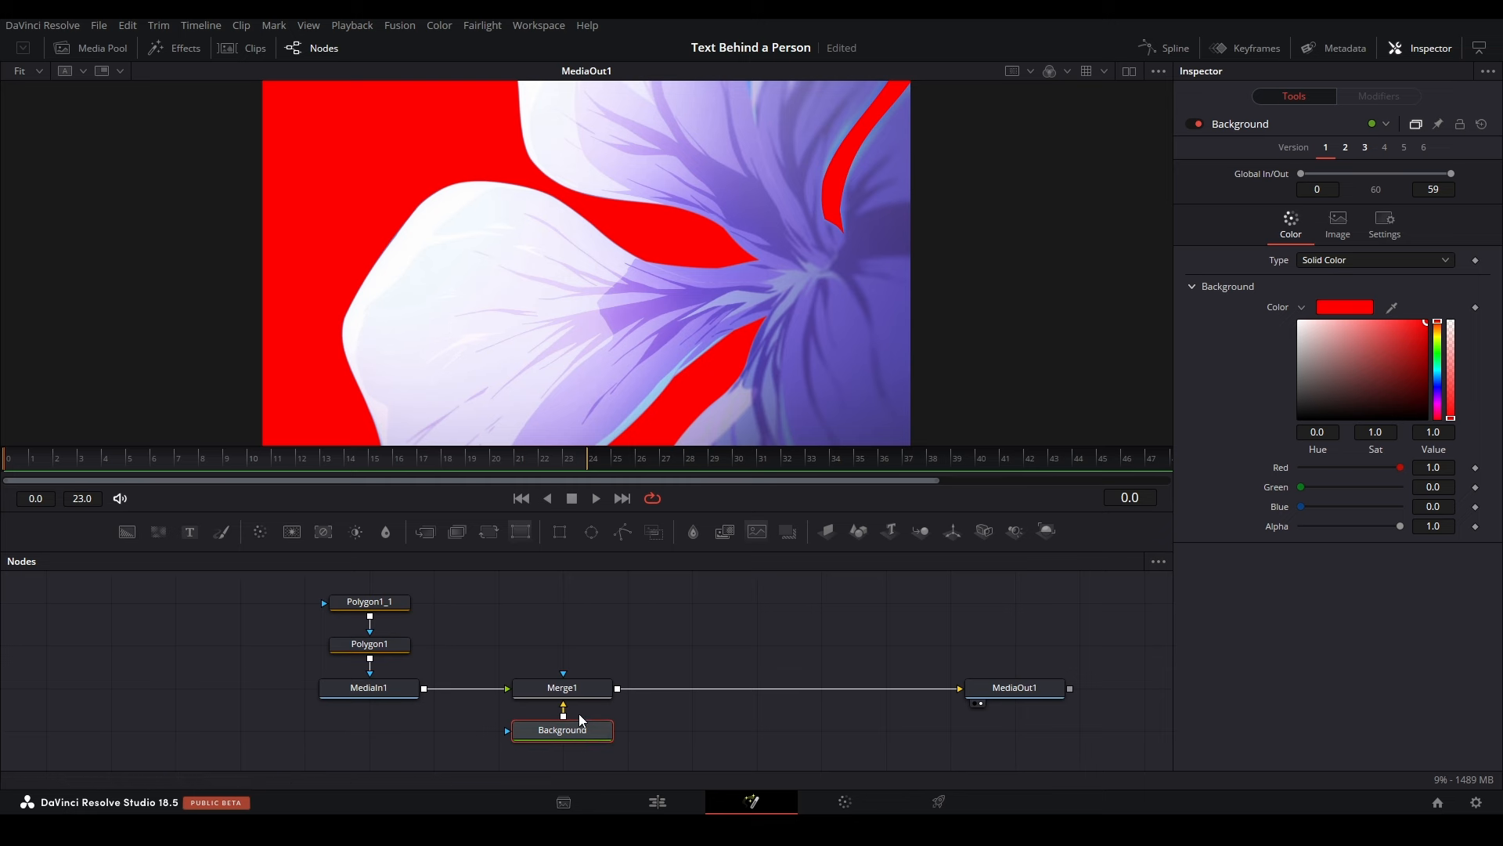
Step: Delete the Background node and connect MediaIn1 to both the background and foreground inputs of Merge1
key(Delete)
click(562, 689)
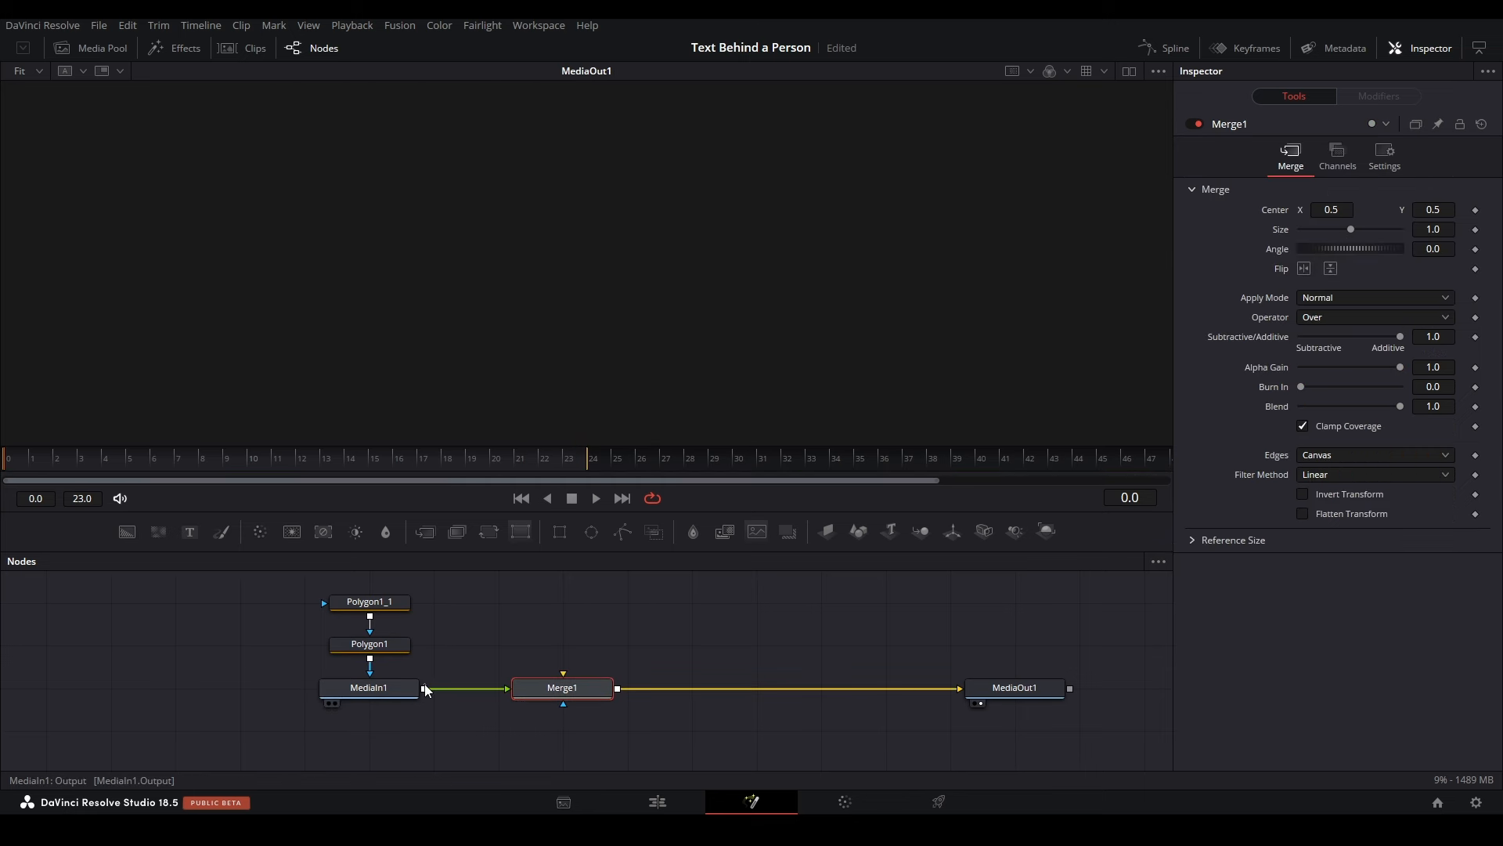
drag(424, 688, 585, 689)
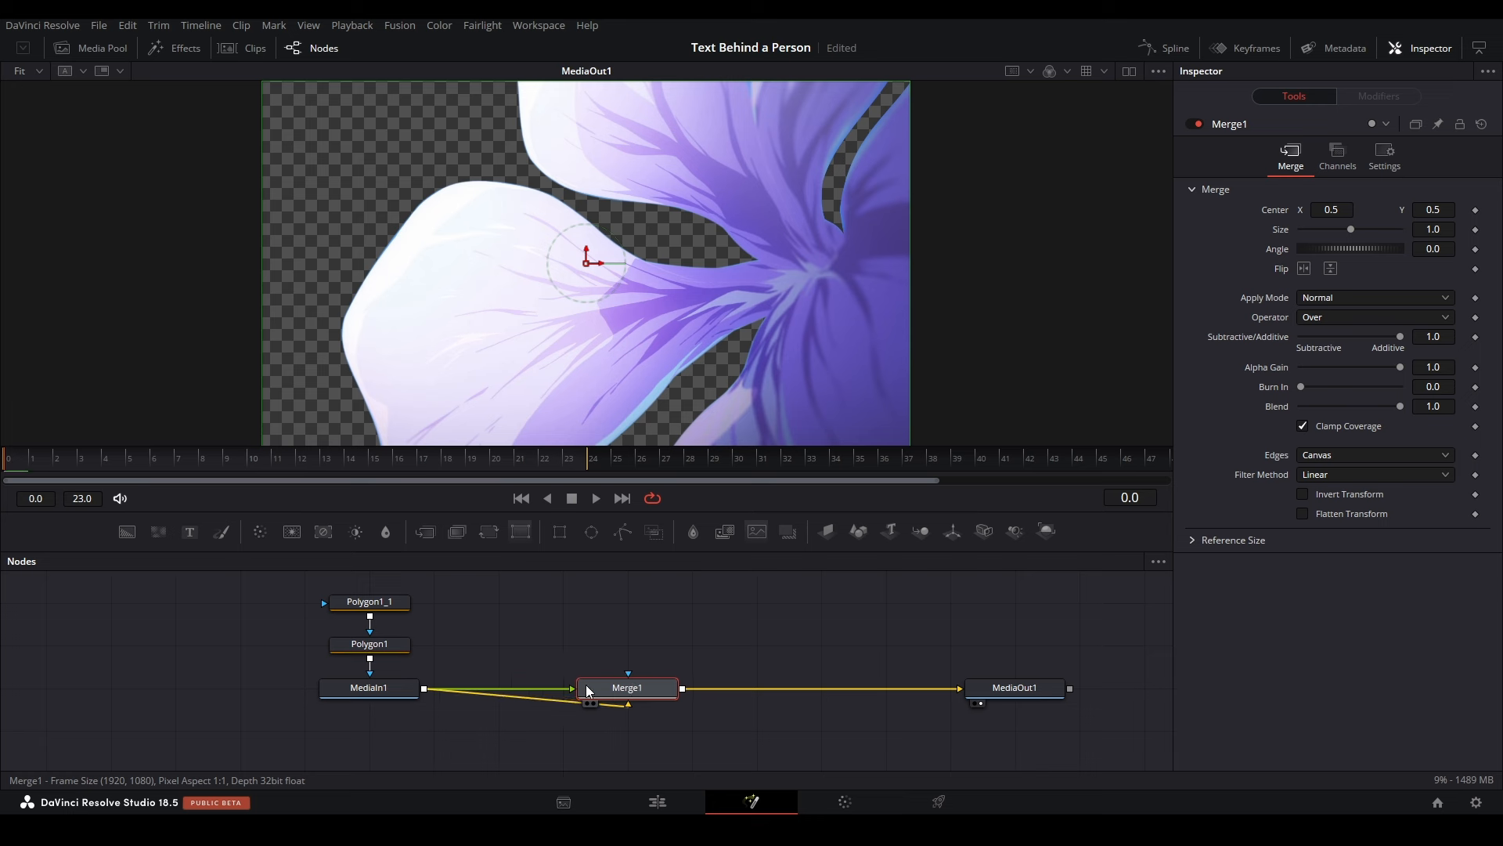
click(510, 670)
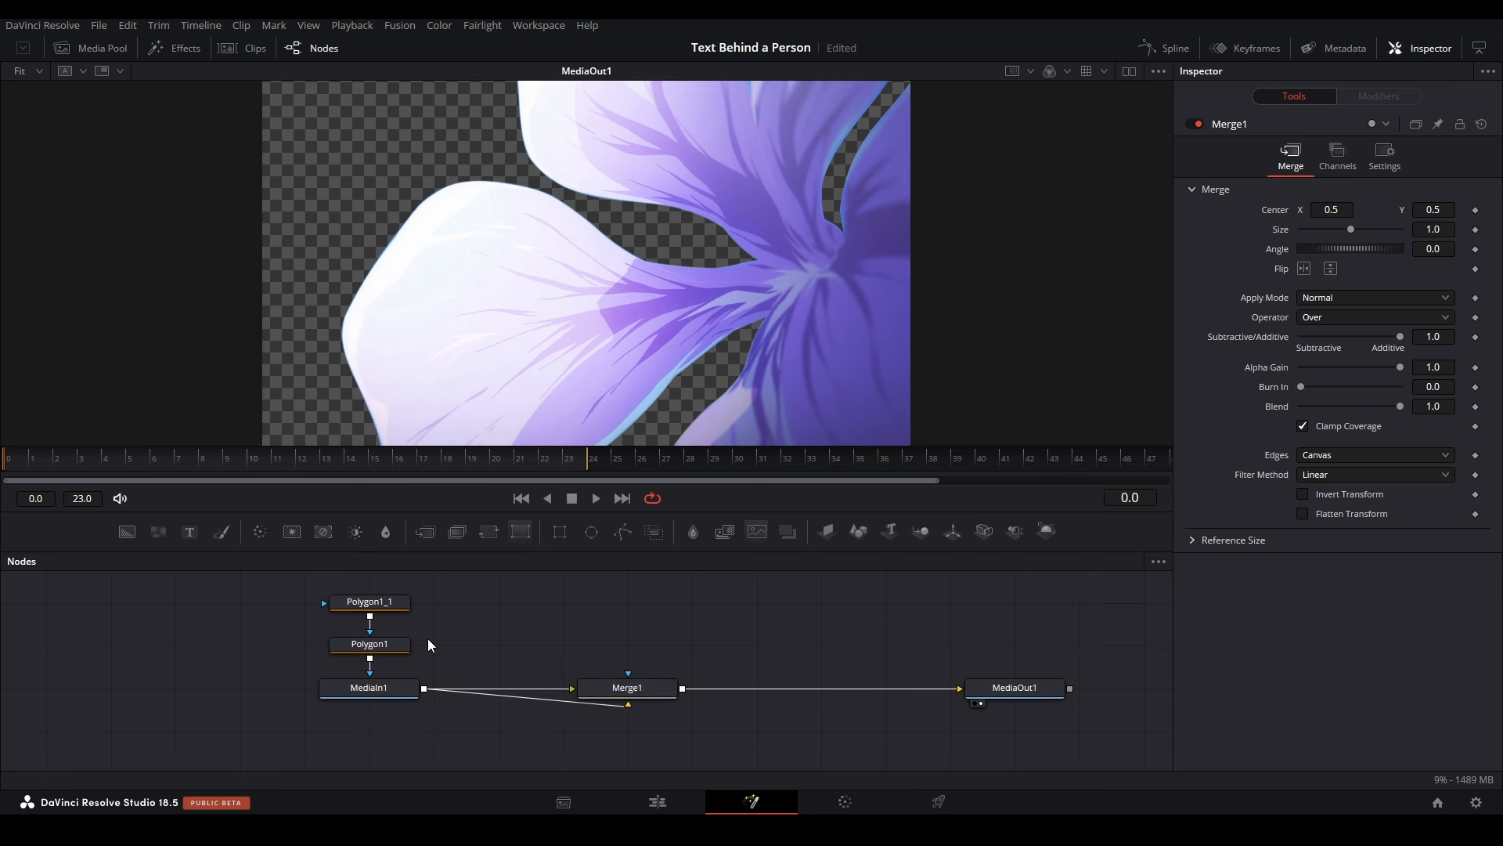
Step: Add a router to the connection from MediaIn1 to Merge1's foreground input, place it above Merge1, and select Merge1
alt+click(539, 690)
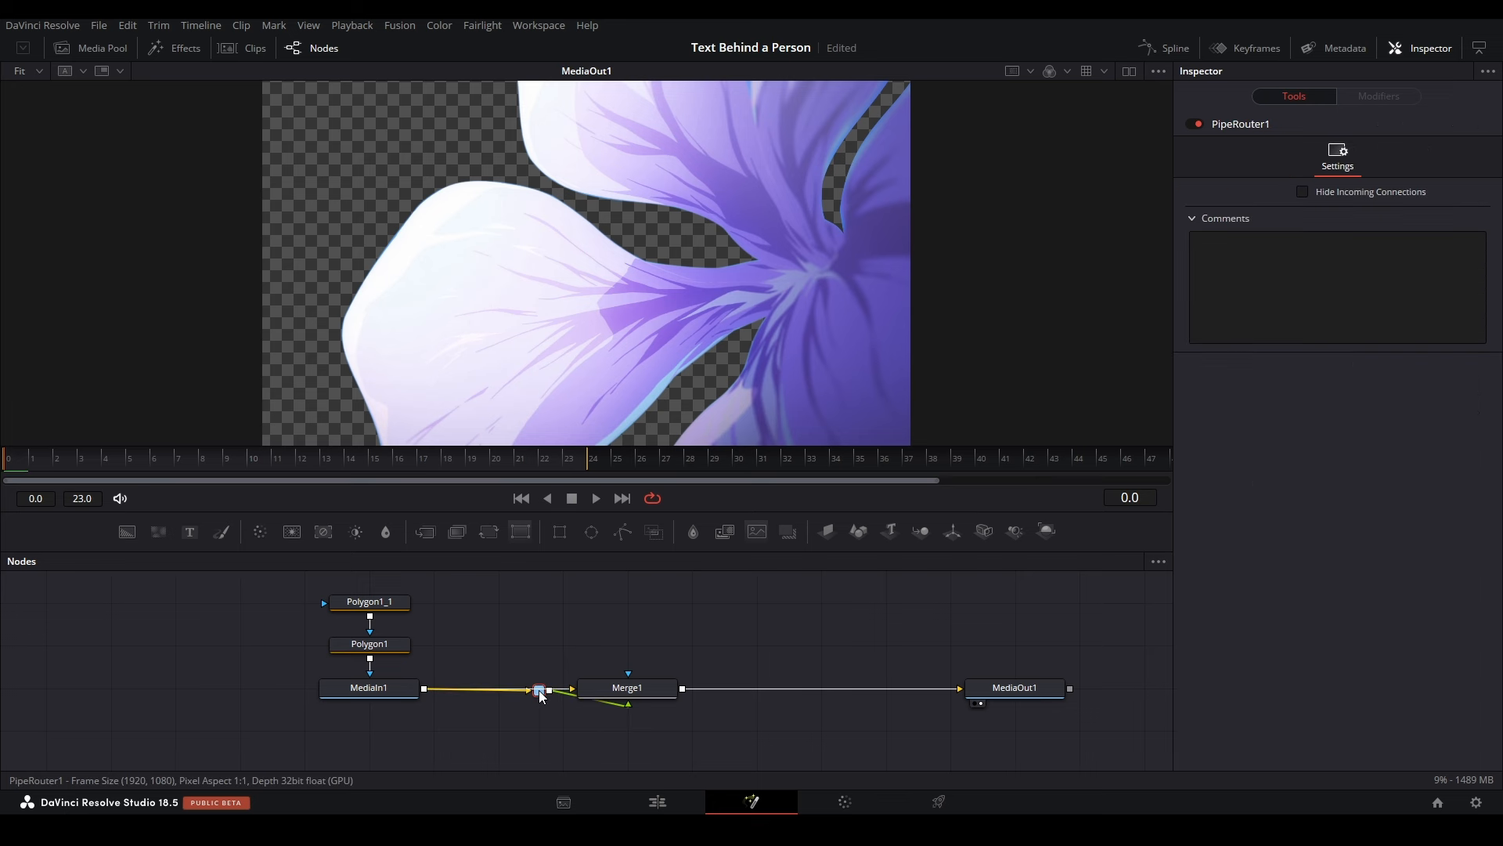
drag(539, 690, 634, 572)
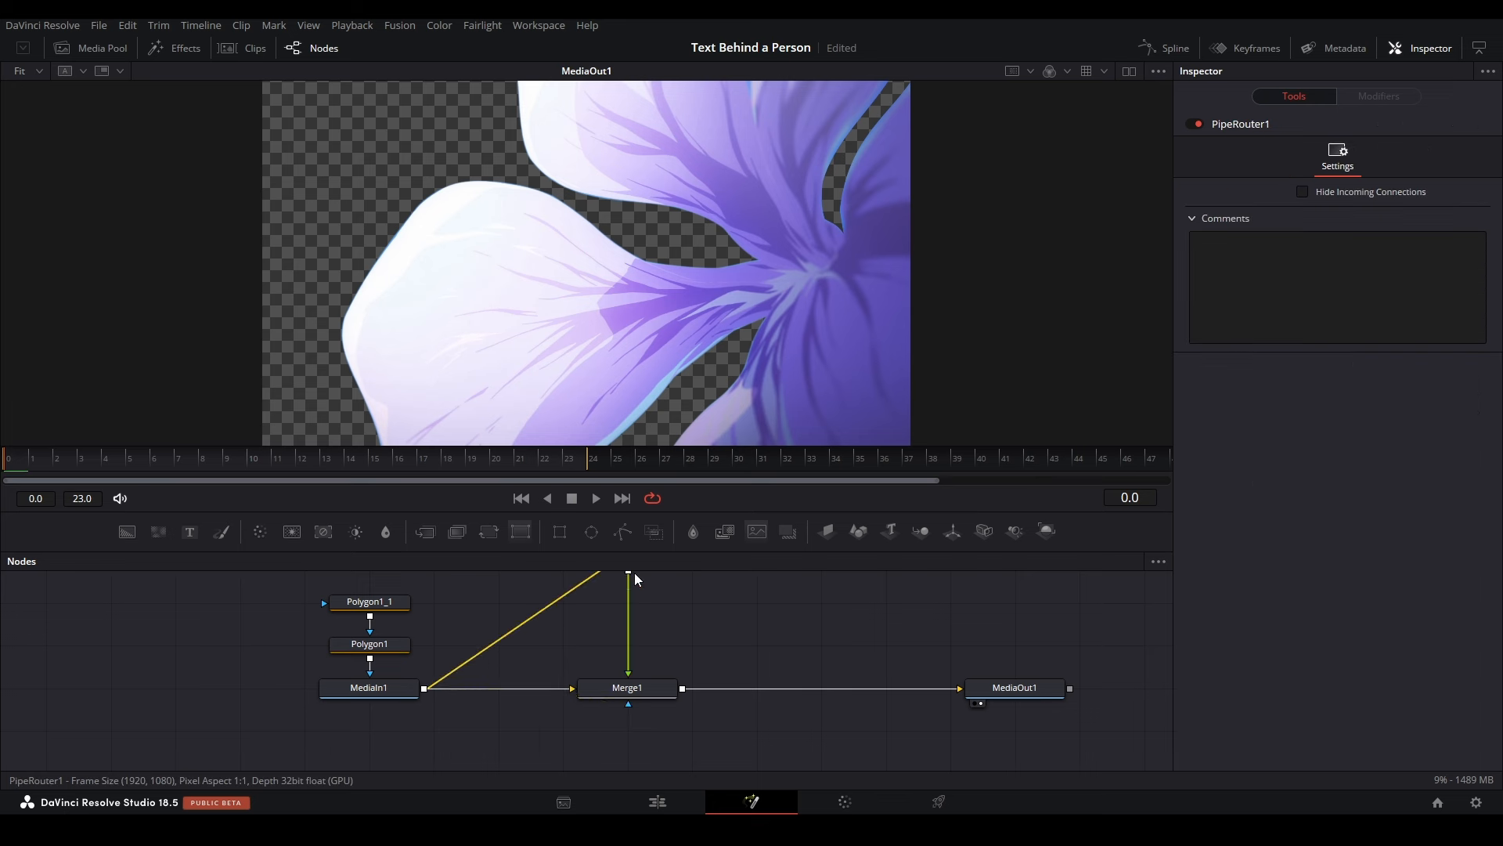
click(689, 734)
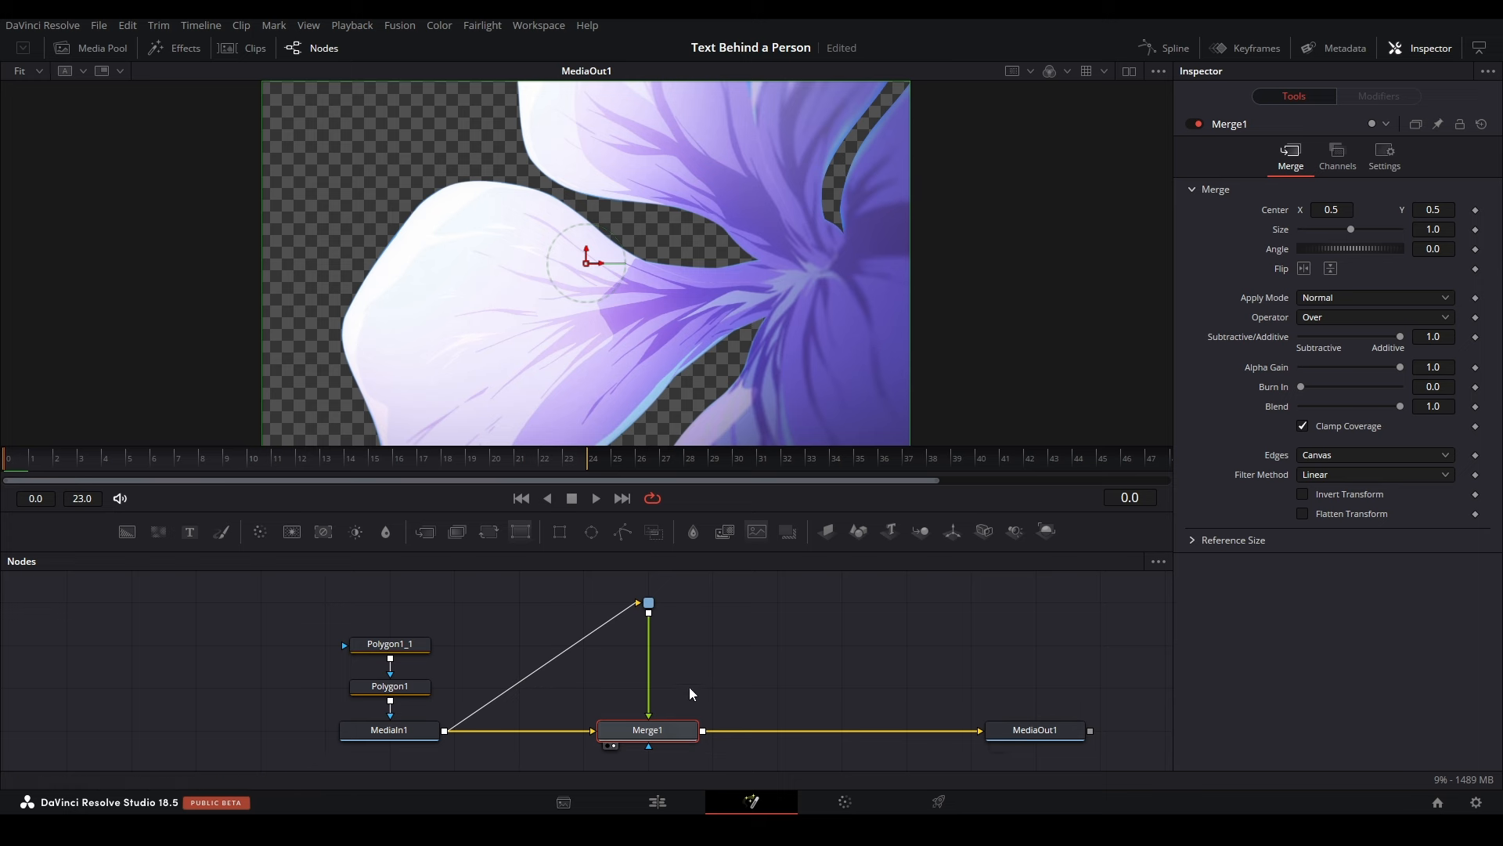
Step: Detach Polygon1 and Polygon1_1 from MediaIn1, move them beside Merge1, and connect Polygon1 to Merge1's effect mask
scroll(478, 664, down, 2)
click(464, 668)
drag(379, 655, 472, 583)
drag(438, 649, 826, 648)
drag(479, 689, 620, 771)
scroll(678, 675, up, 3)
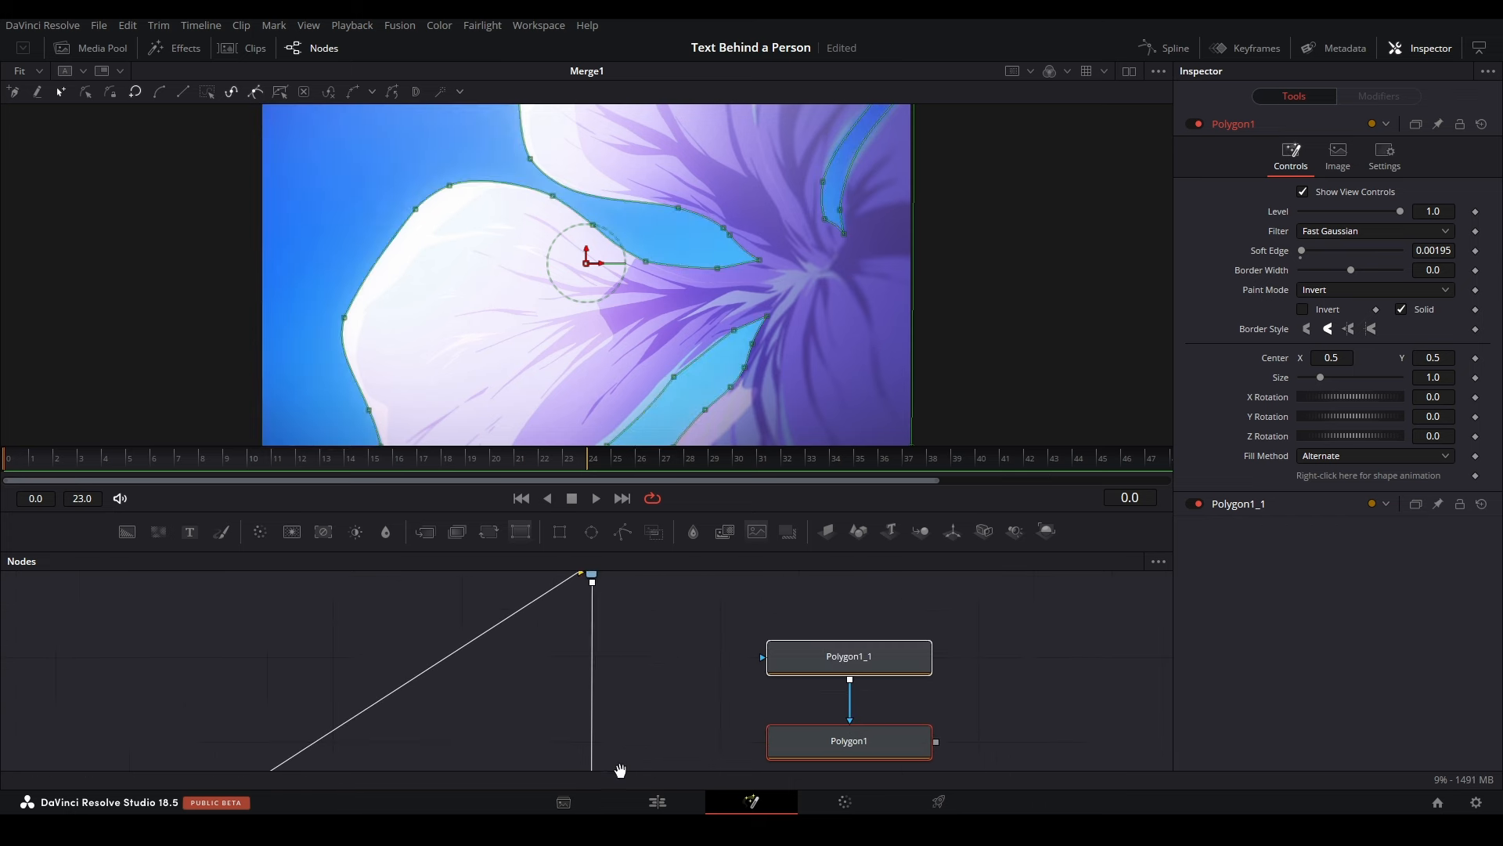
scroll(647, 656, down, 2)
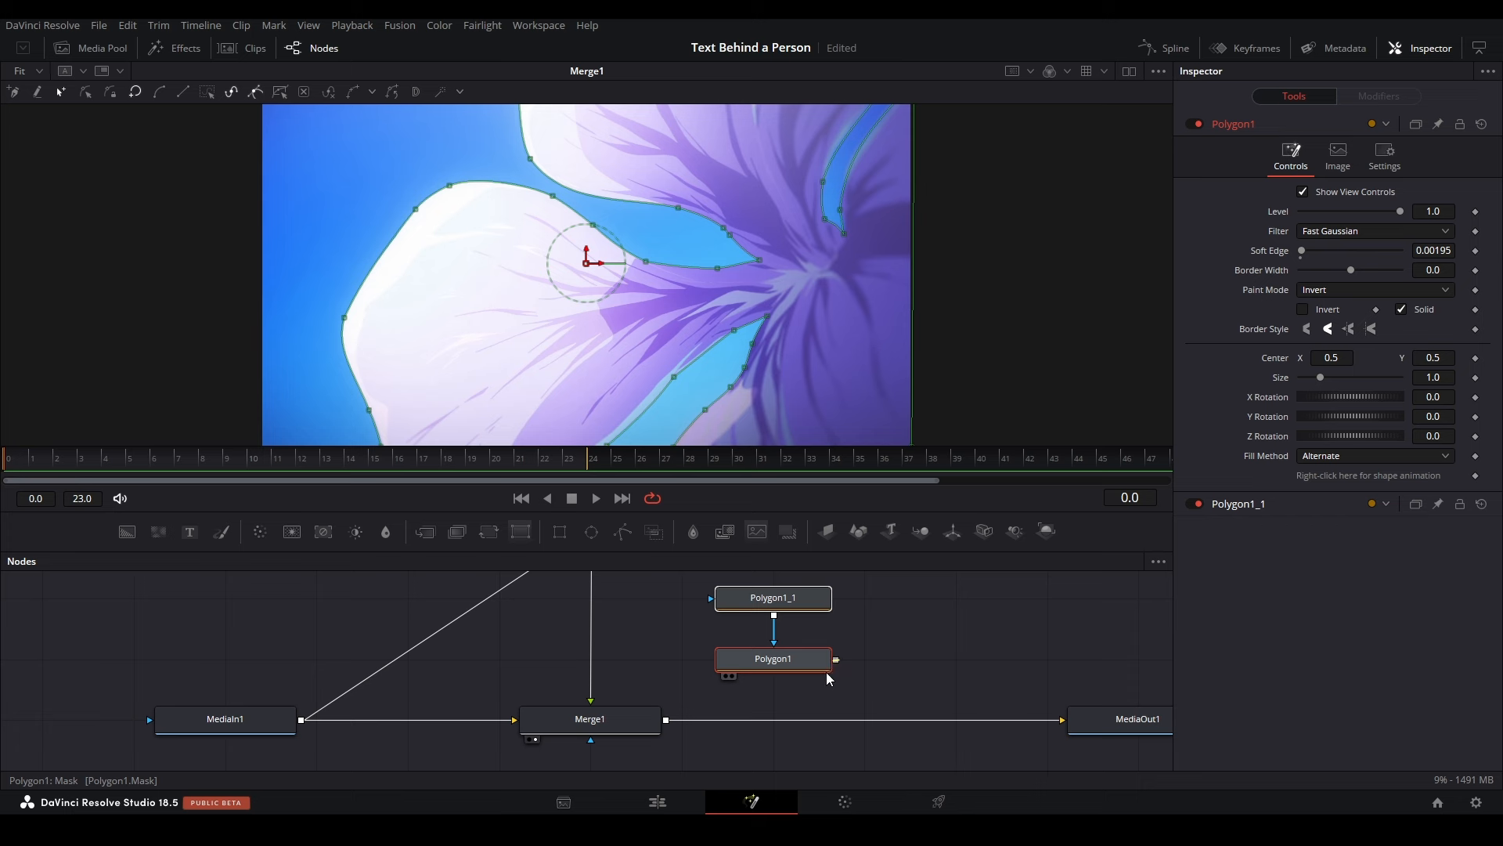
drag(827, 673, 650, 715)
scroll(648, 702, down, 2)
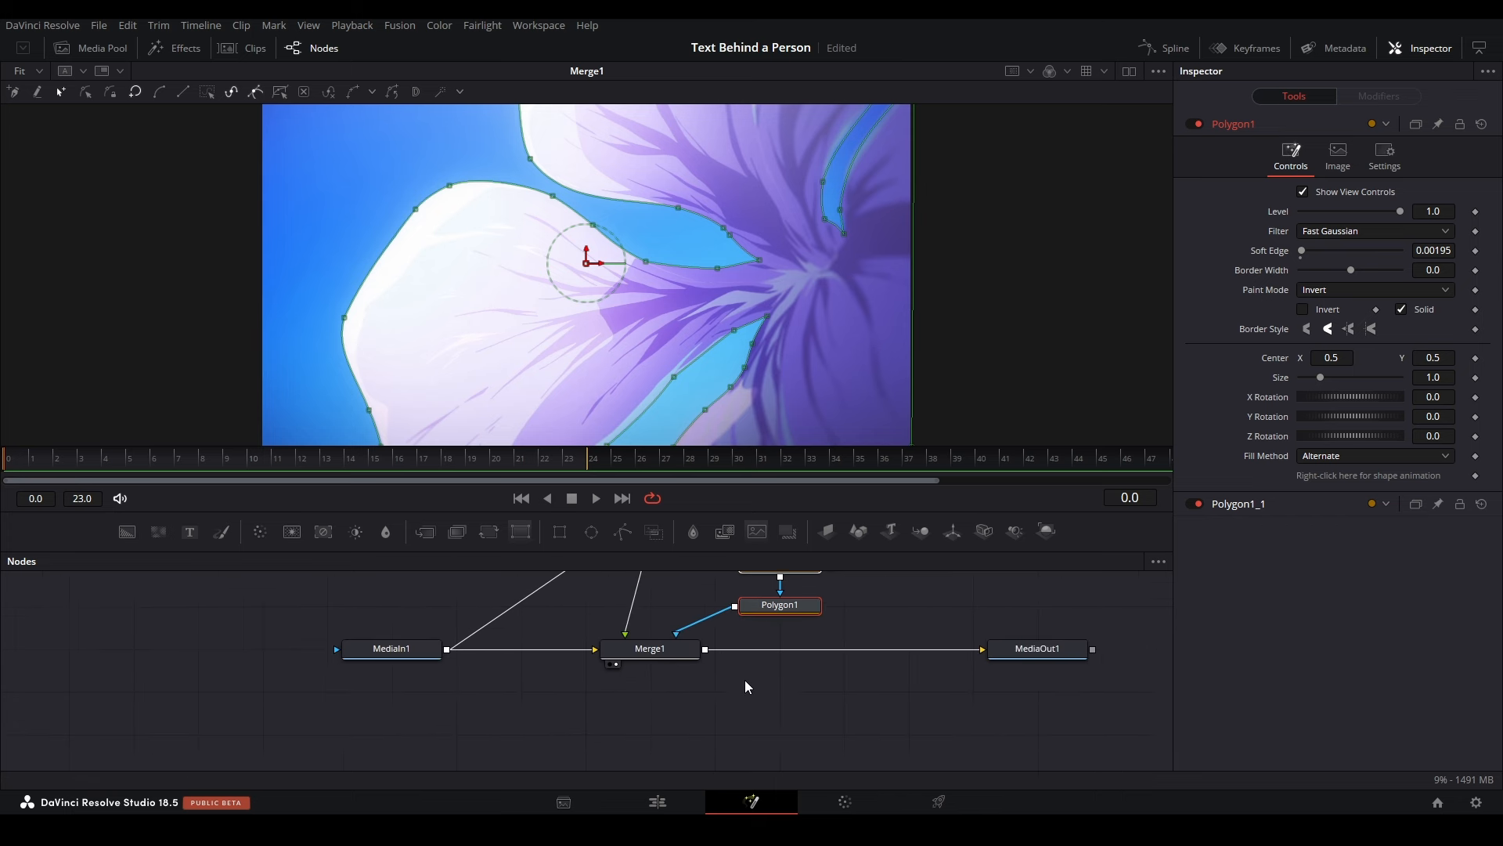
Step: Make room between MediaIn1 and Merge1, and add a Background node merged into that connection through a new Merge node
click(339, 709)
drag(339, 710, 273, 710)
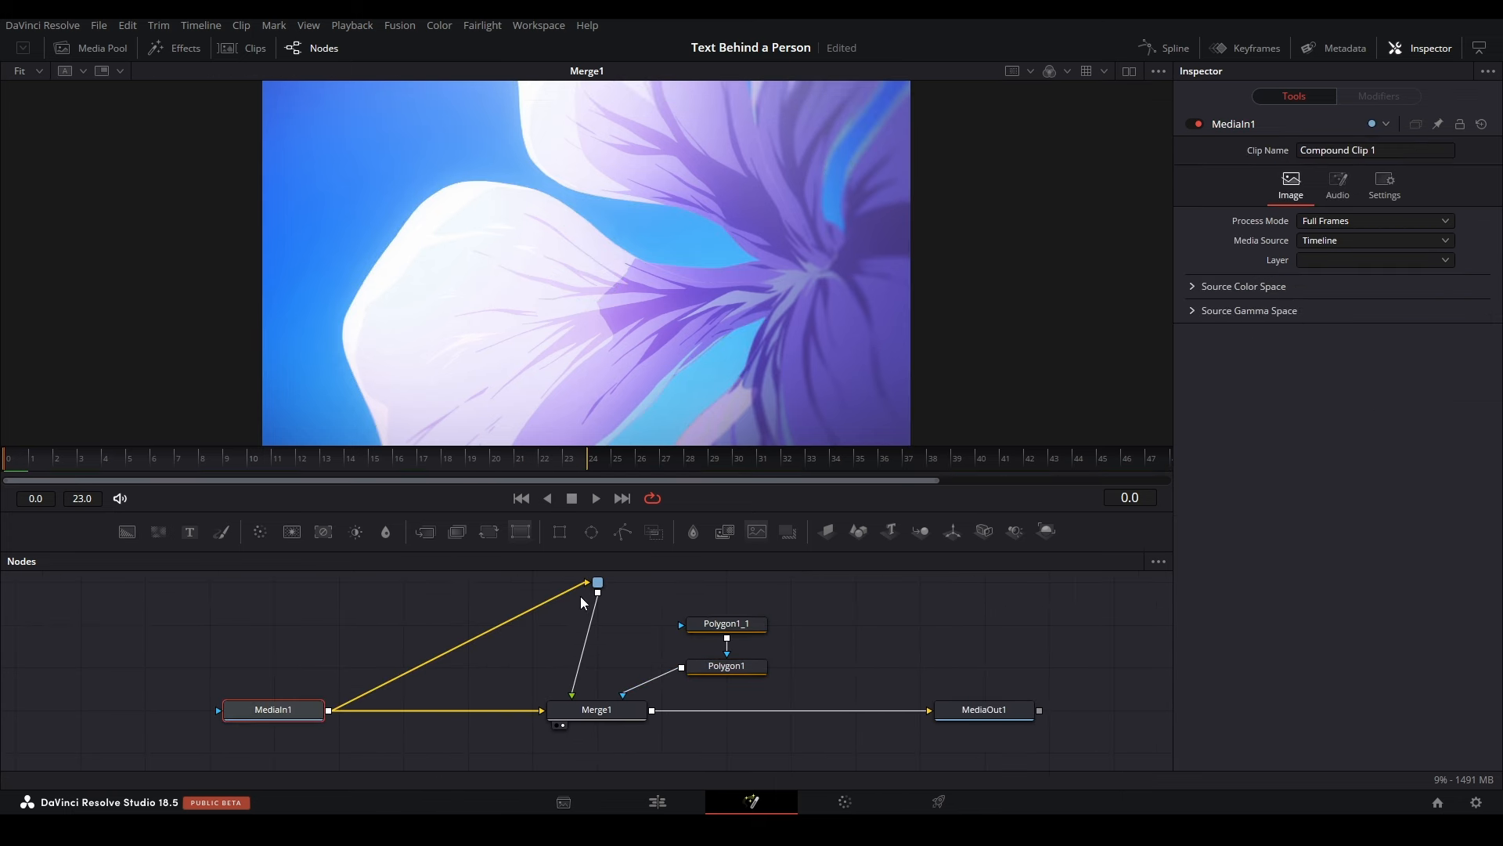
click(596, 583)
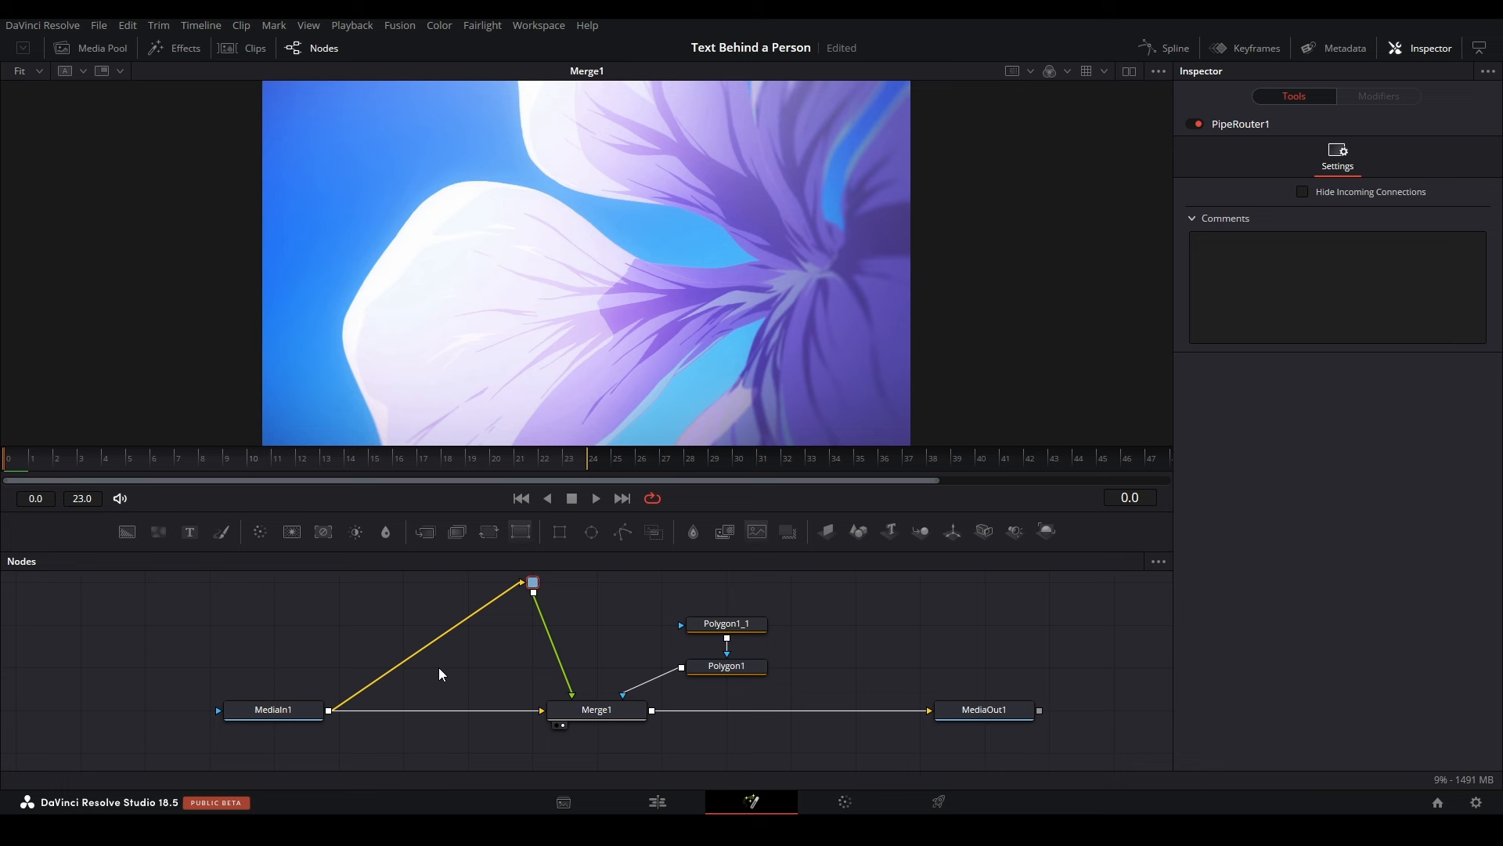
click(602, 670)
mouse_move(608, 671)
mouse_down()
mouse_move(537, 672)
mouse_move(606, 671)
mouse_up()
drag(118, 526, 604, 668)
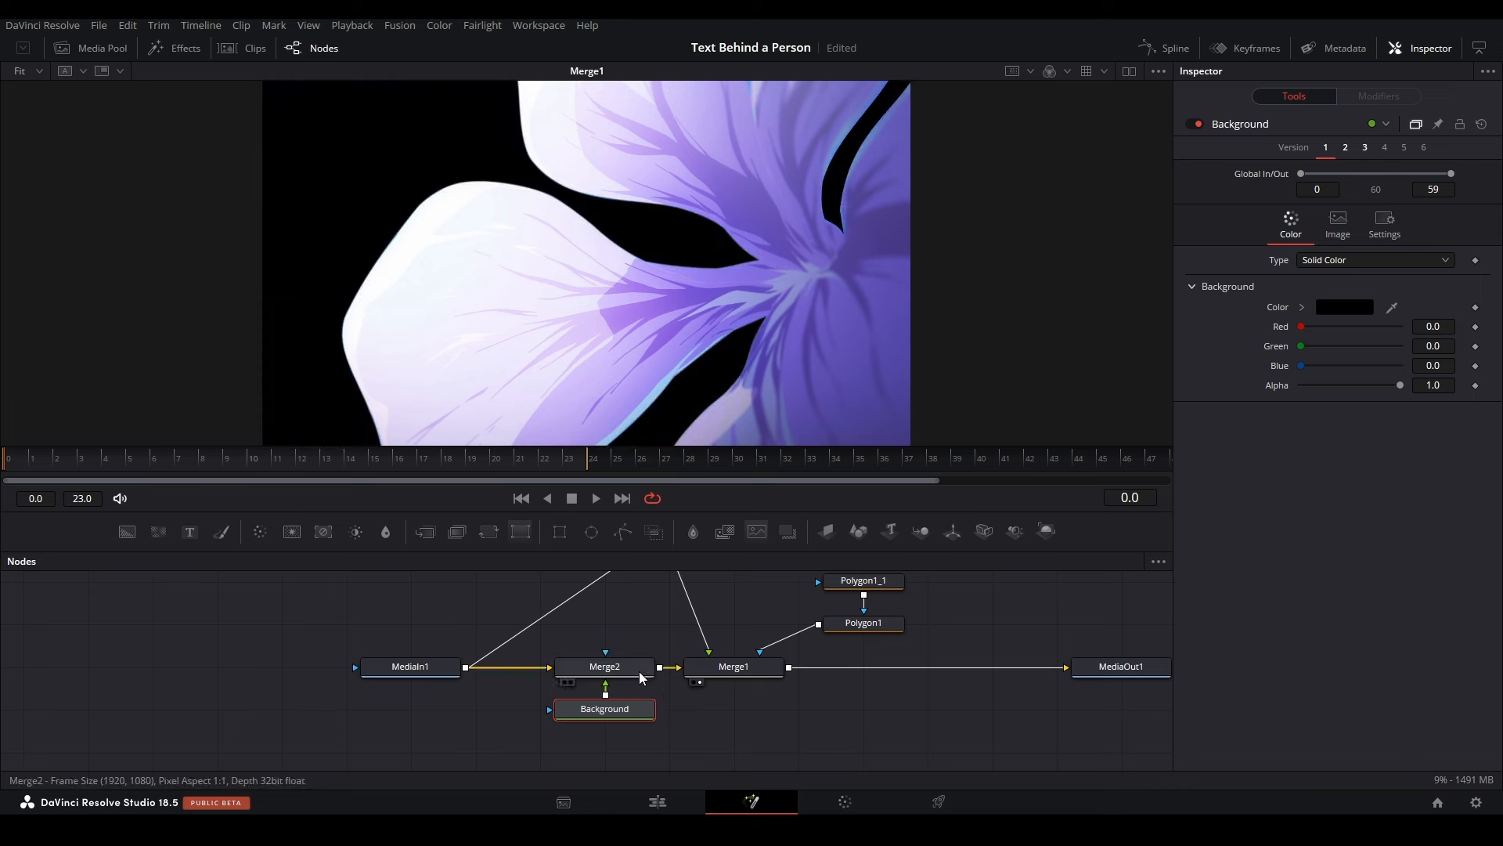
Step: Align the router directly above Merge1 and place Polygon1 directly below Merge1
drag(620, 259, 577, 264)
drag(810, 699, 745, 731)
scroll(744, 730, down, 2)
drag(855, 684, 672, 610)
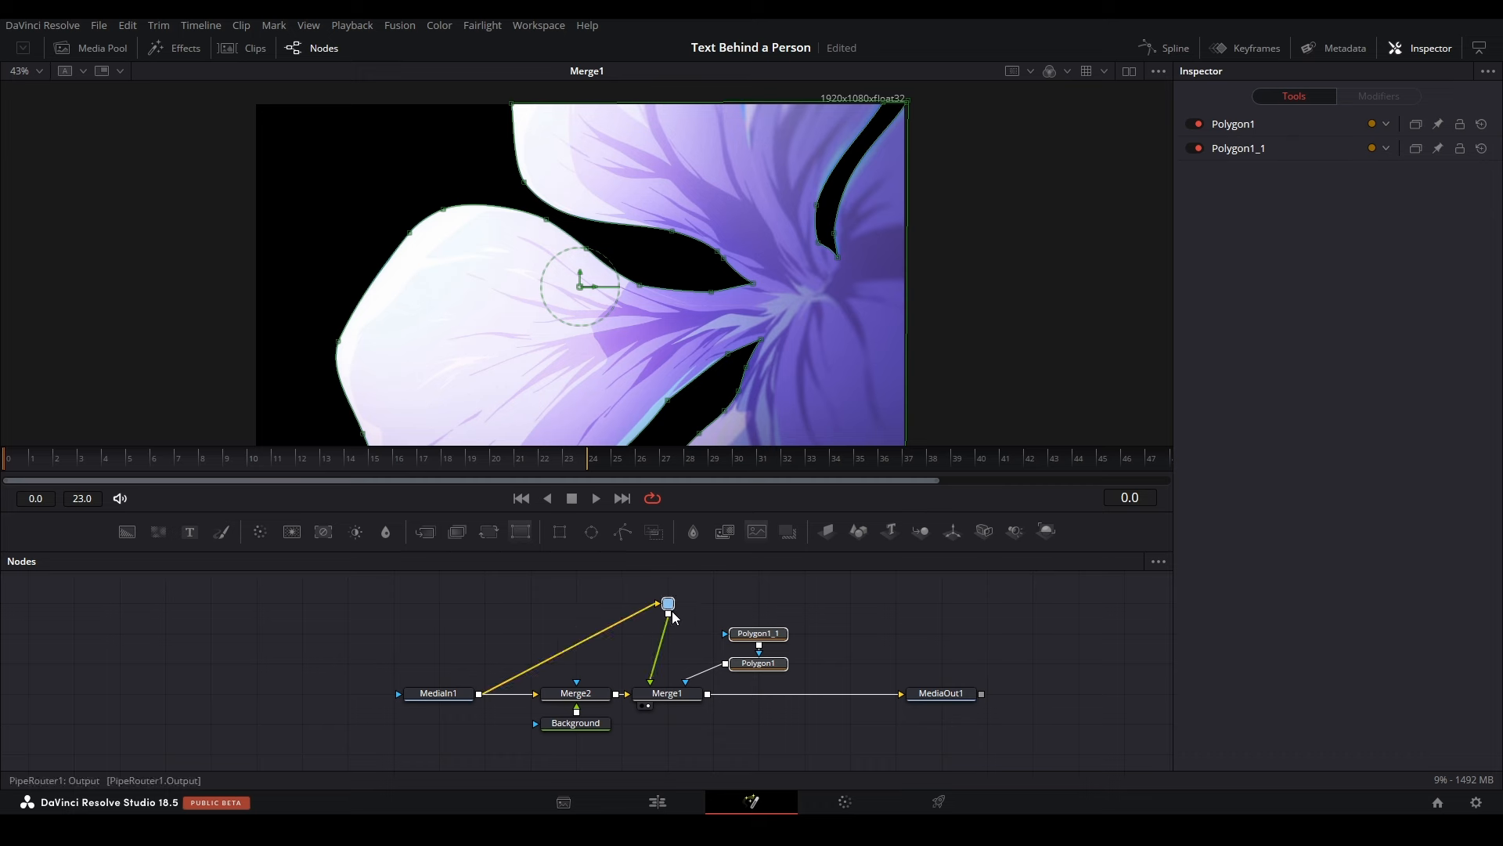
drag(767, 668, 721, 758)
click(722, 758)
scroll(722, 758, down, 1)
drag(729, 705, 684, 706)
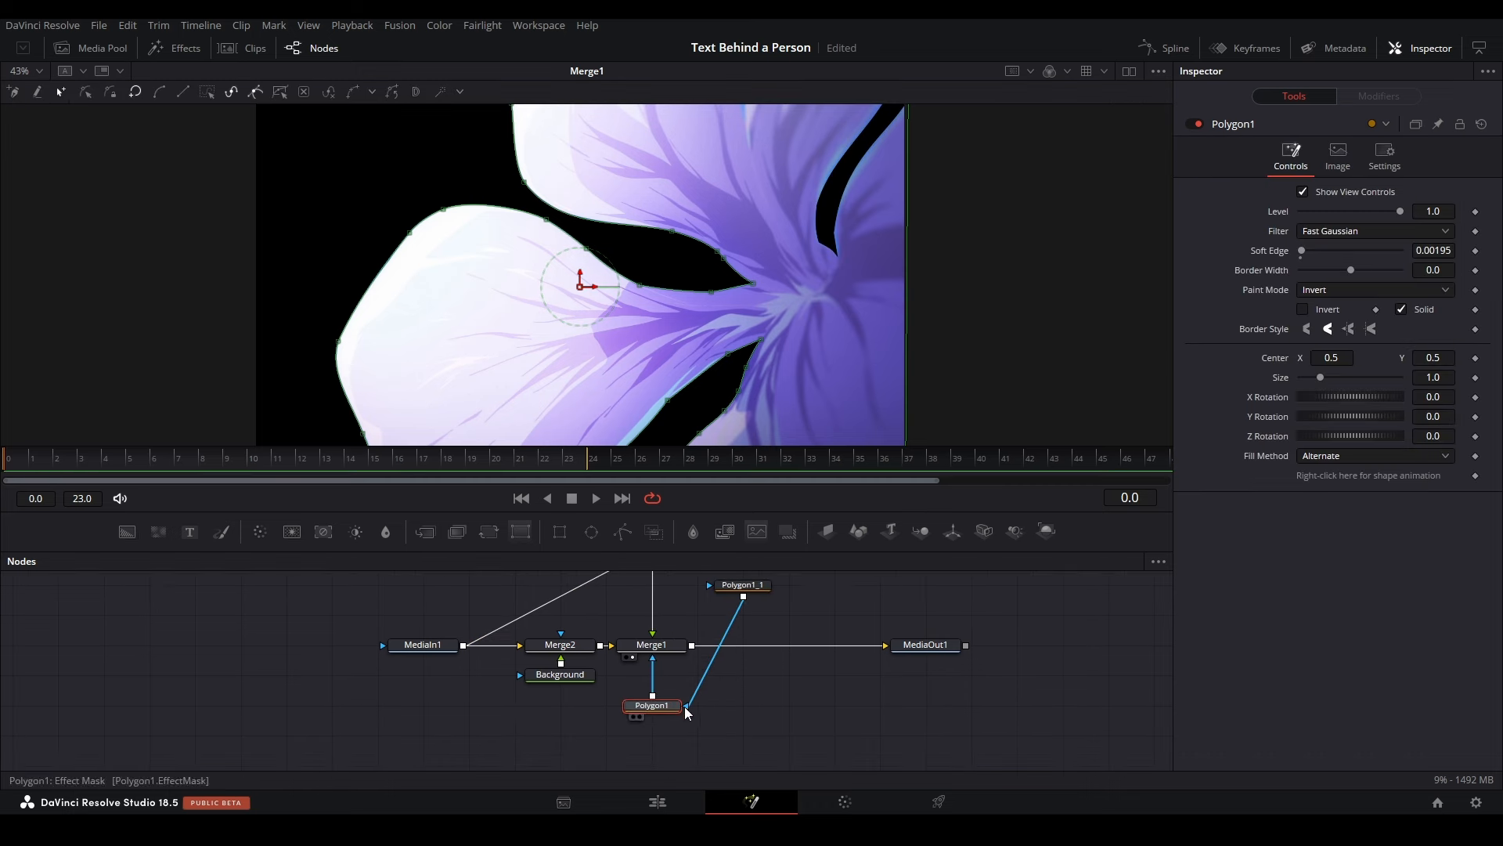
Step: Place Polygon1_1 directly below Polygon1 to complete the vertical mask stack under Merge1
drag(731, 586, 633, 699)
drag(666, 708, 762, 728)
click(763, 728)
drag(726, 657, 751, 674)
scroll(606, 699, up, 2)
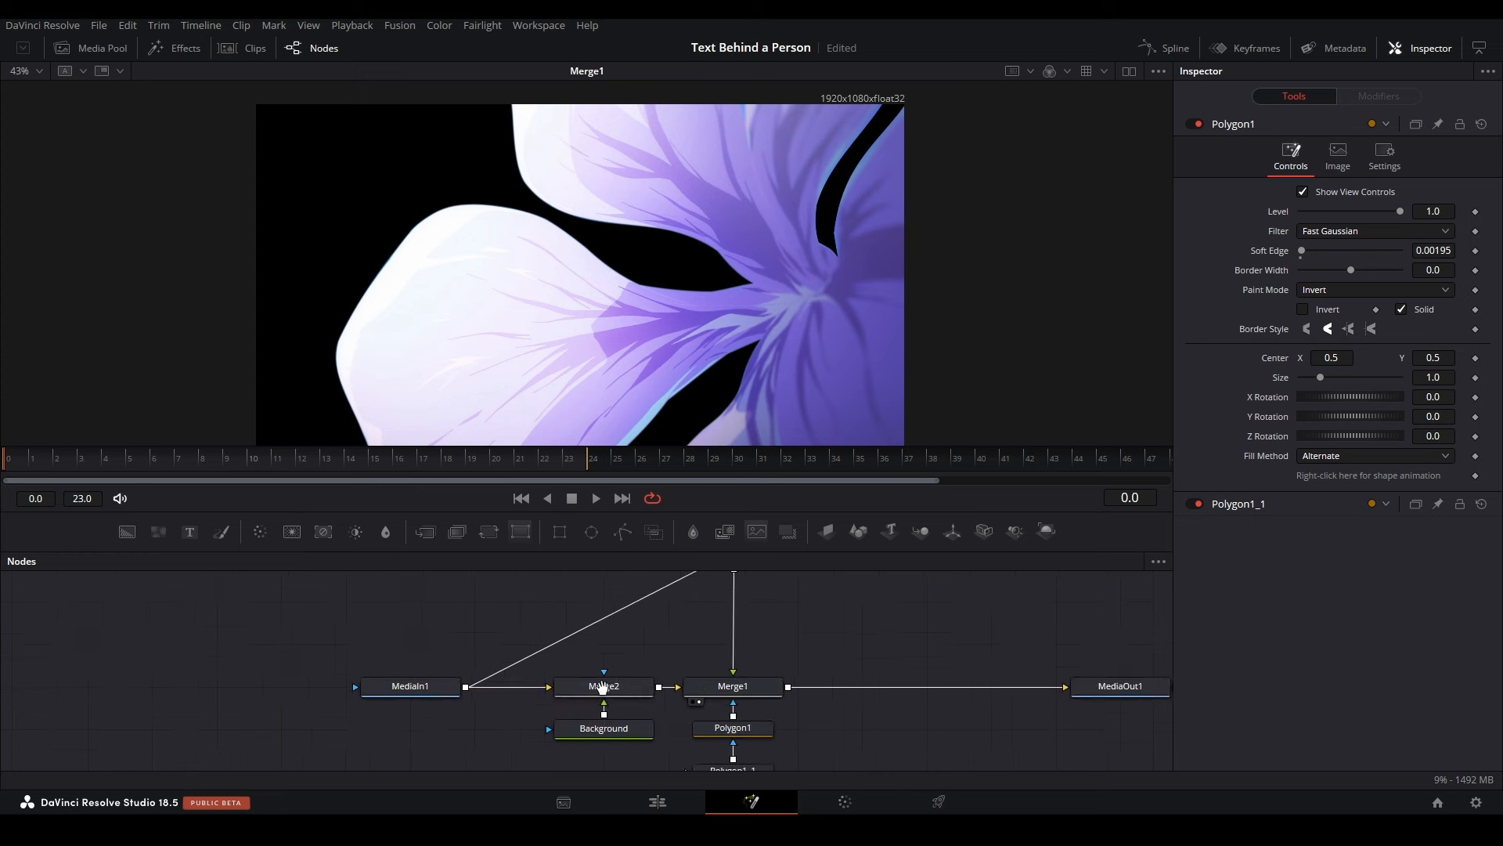
Step: Move Background lower, add a Text+ node, insert a Merge node between Background and Merge2, and connect the text to its foreground
drag(604, 693, 606, 642)
scroll(607, 643, down, 2)
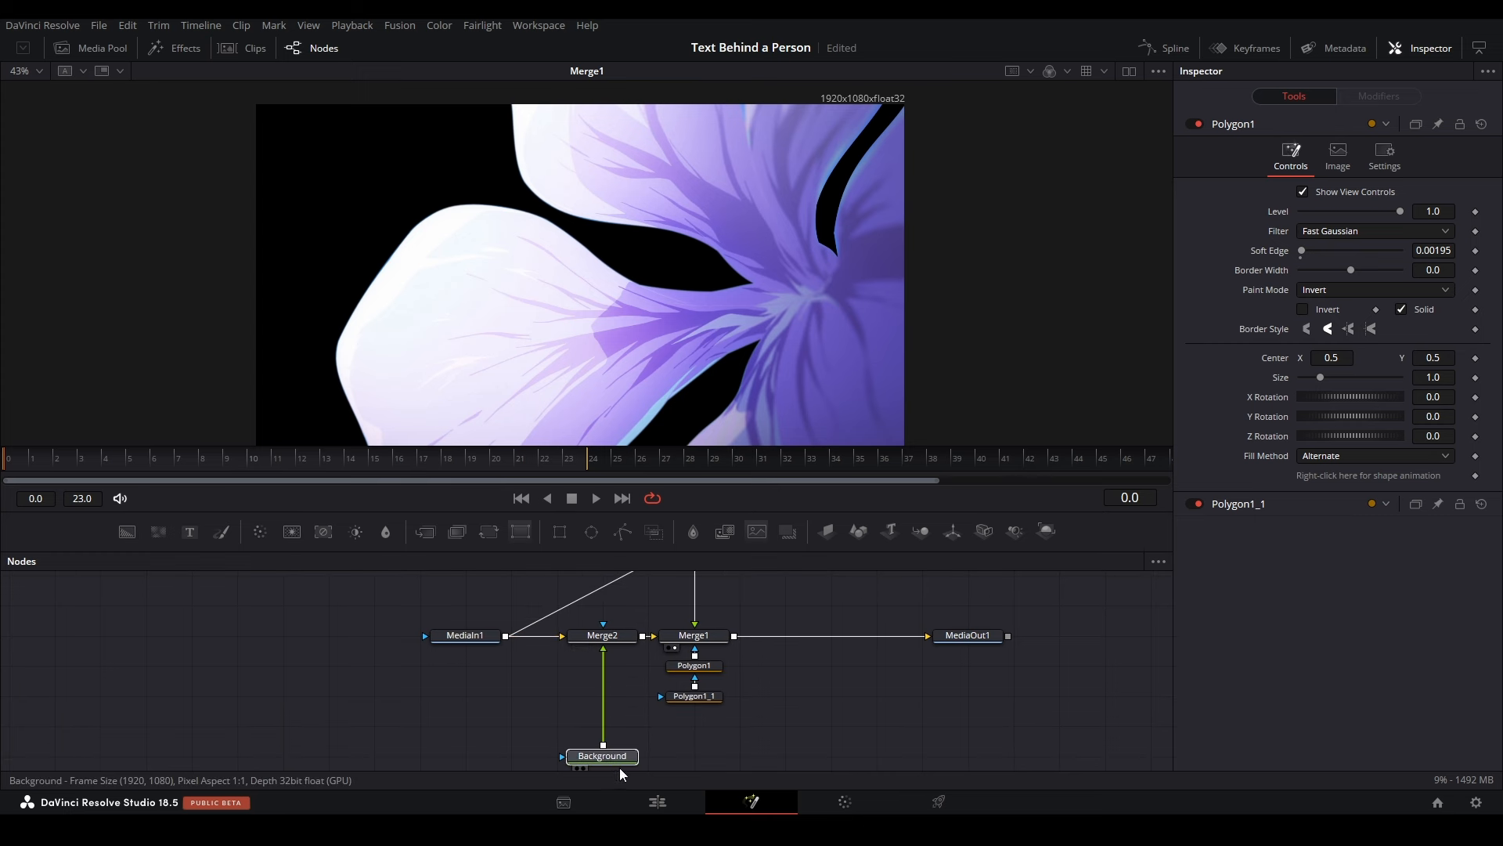
click(618, 764)
drag(200, 540, 451, 706)
click(590, 760)
key(ctrl+m)
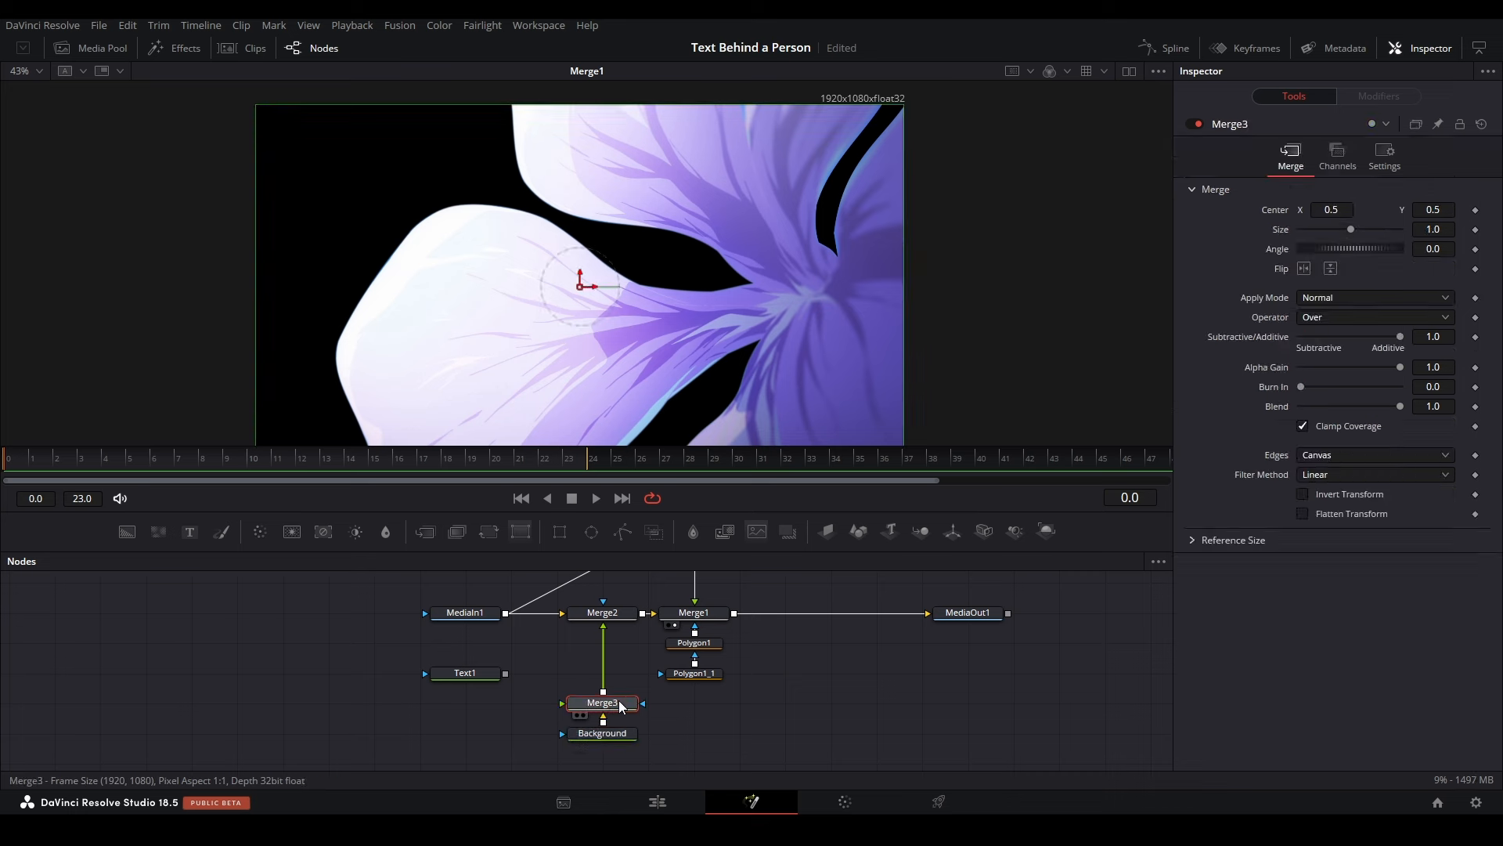
drag(618, 704, 619, 676)
drag(507, 675, 598, 673)
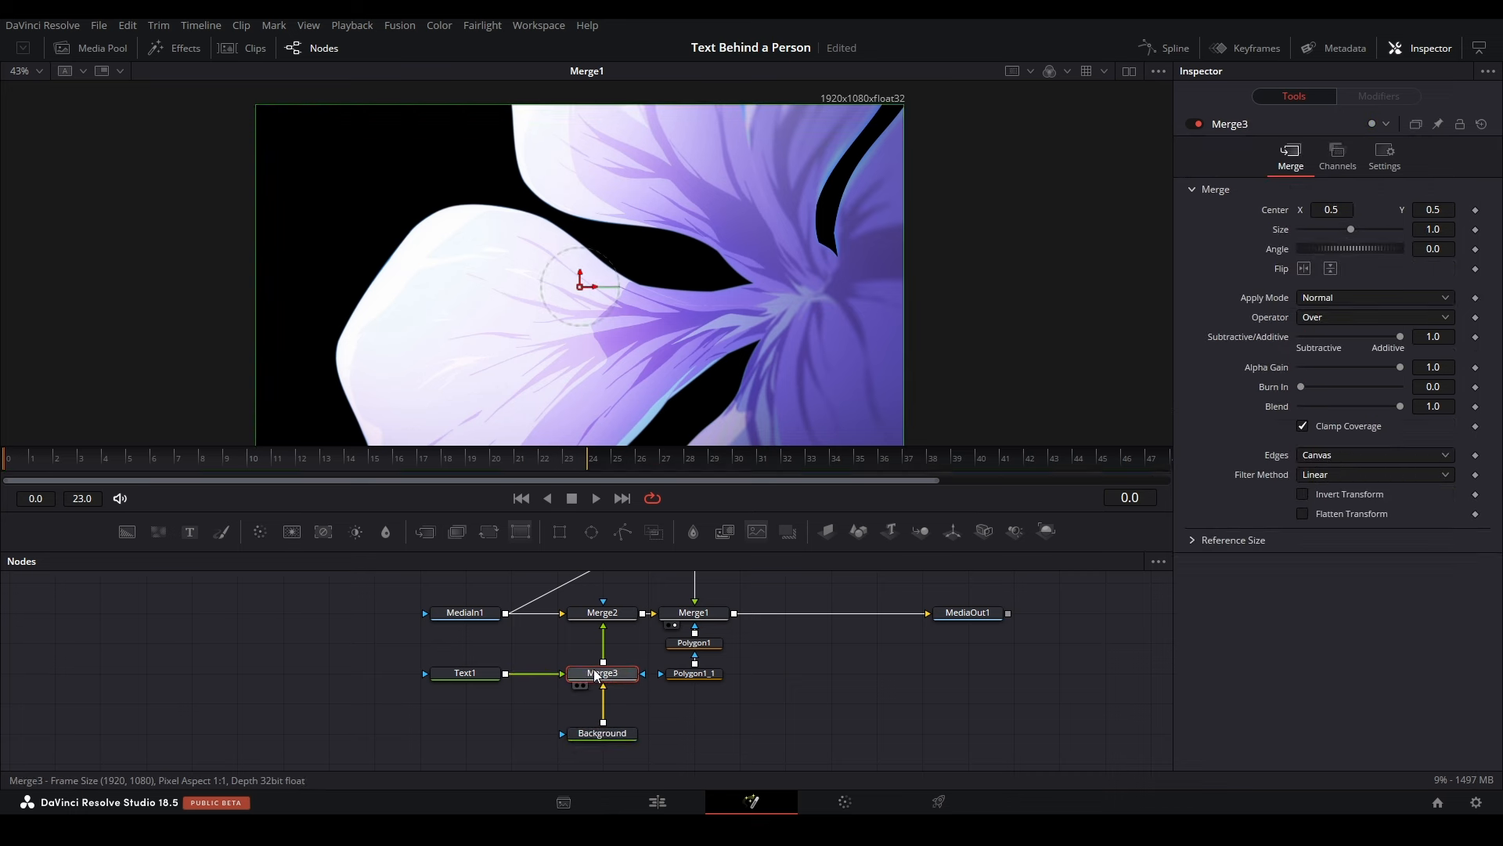
Step: Enter "PEEJ" in Text1, view MediaOut1, set the text size to 0.5, and position the text behind the flower's upper petals
click(465, 672)
click(1335, 318)
text(PEEJ)
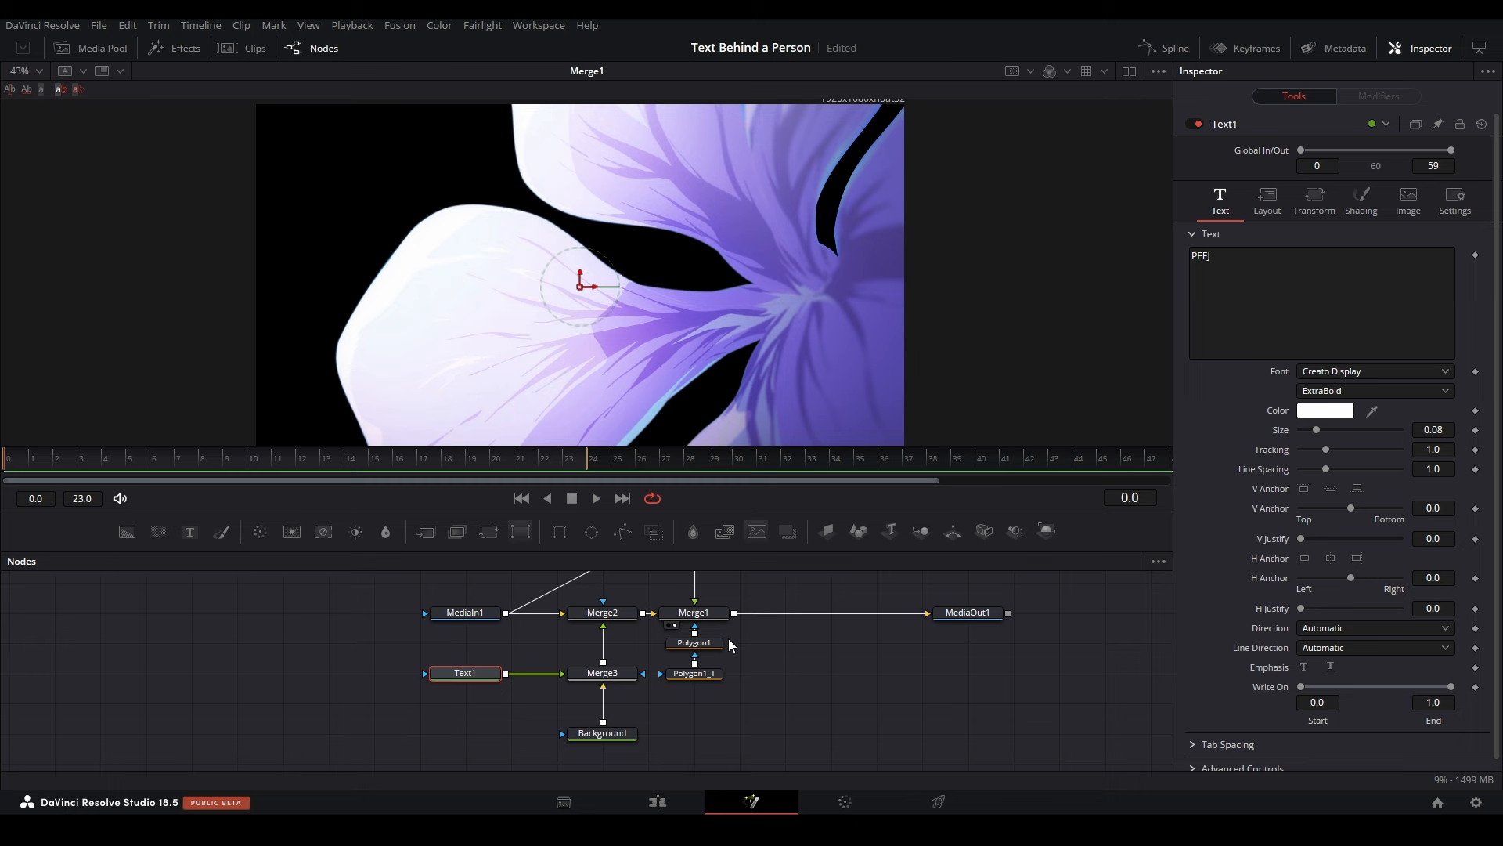
click(958, 621)
click(494, 677)
drag(1317, 429, 1411, 429)
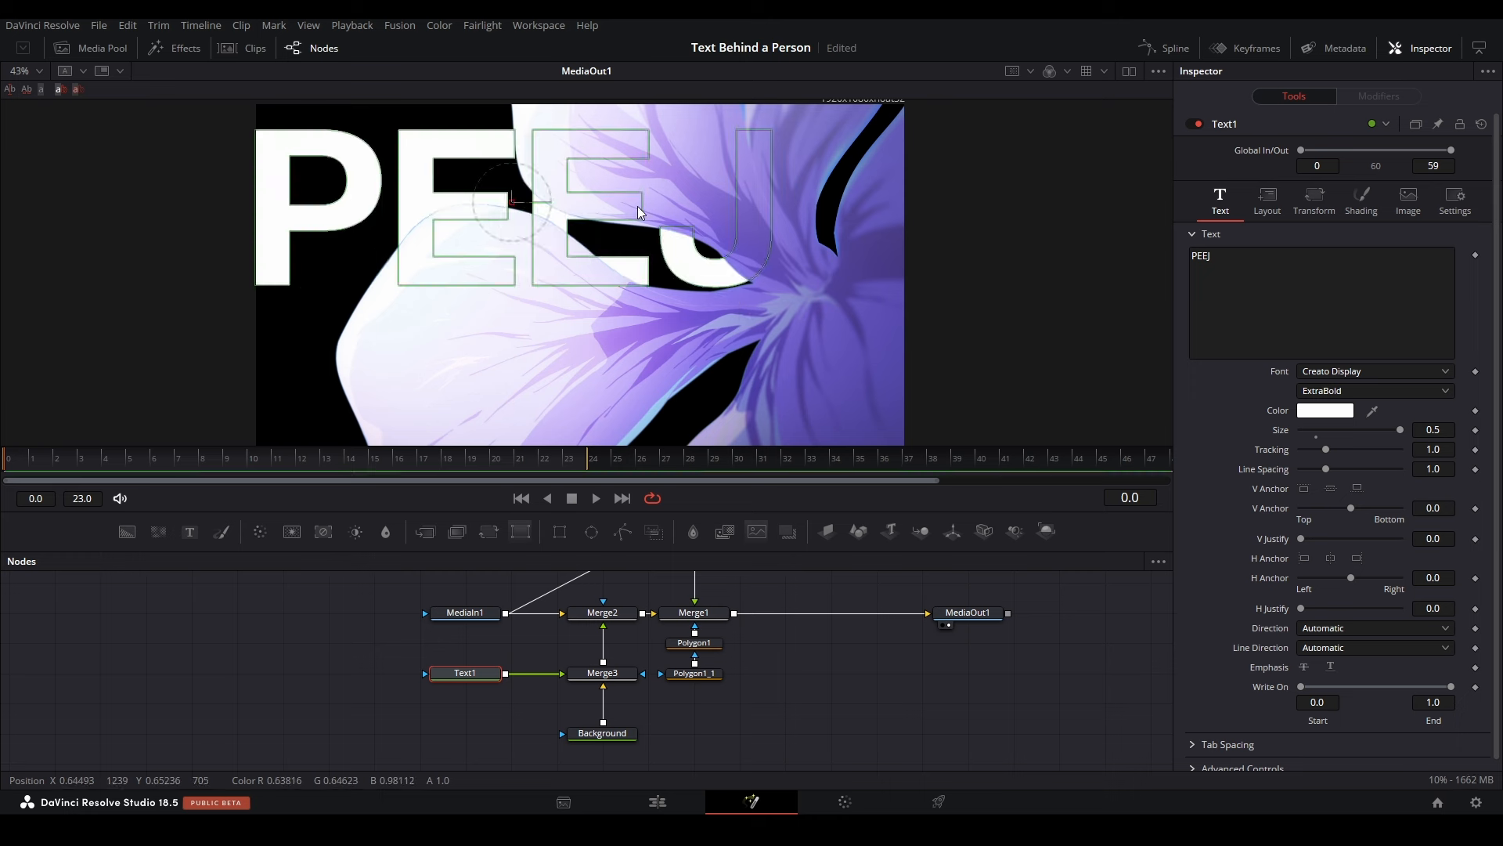
click(829, 711)
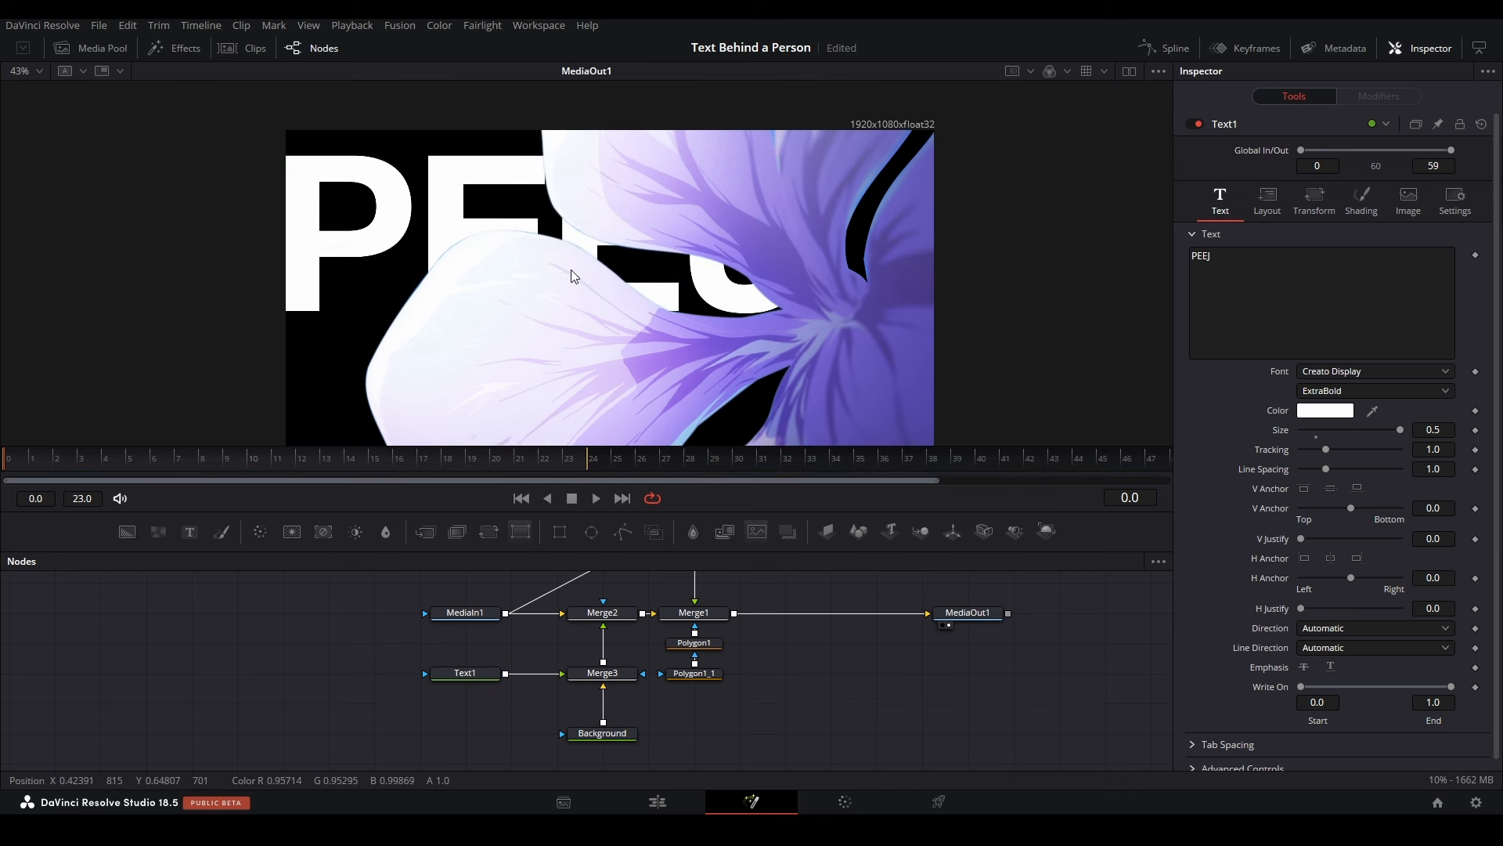
scroll(573, 276, up, 2)
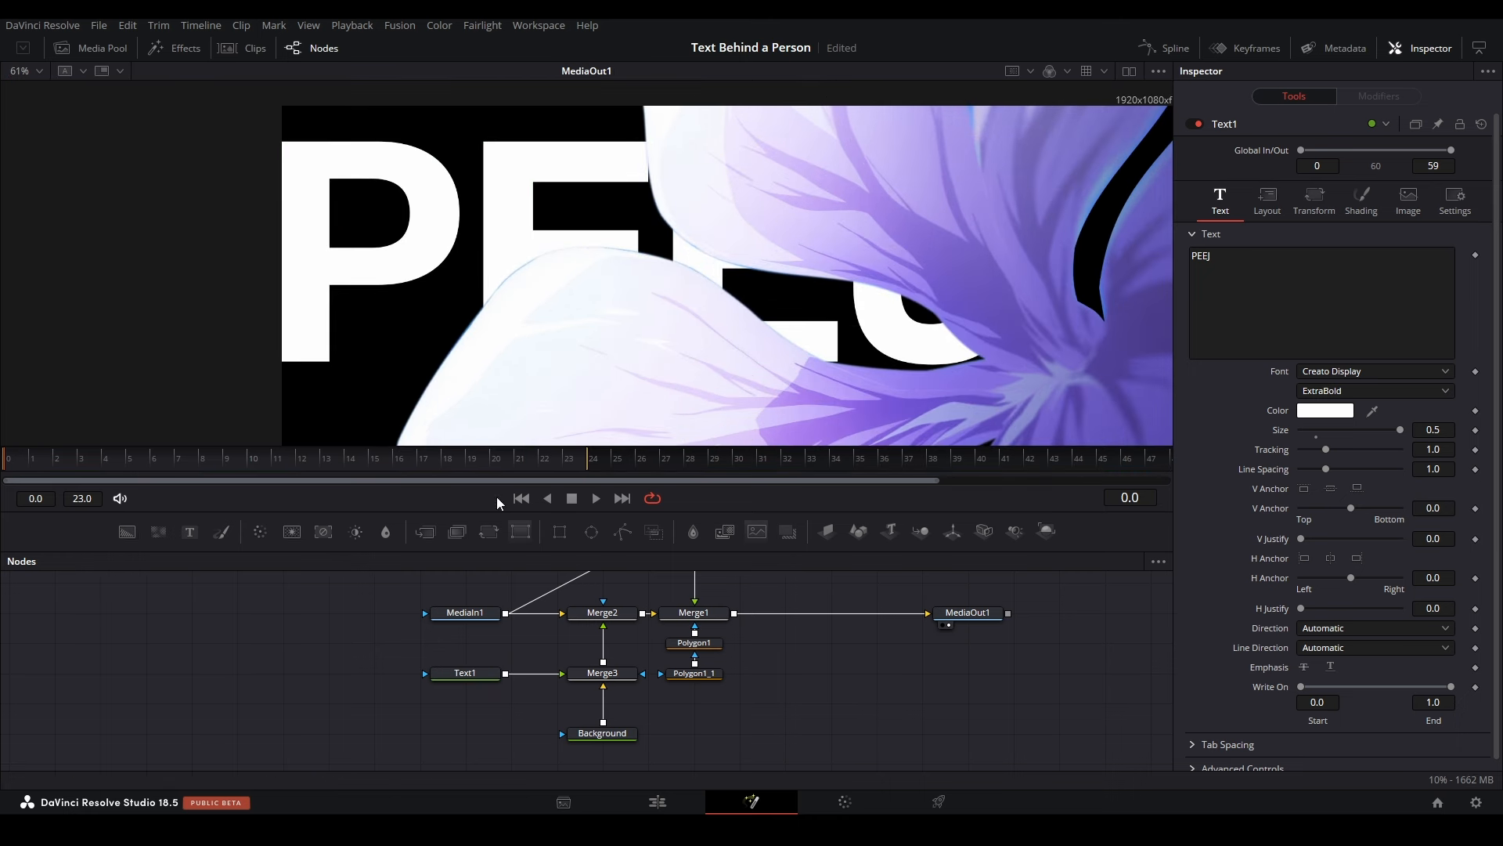
Step: Delete the Background and Merge3 nodes, and connect Text1 directly to Merge2's foreground input
drag(617, 688, 591, 658)
click(593, 713)
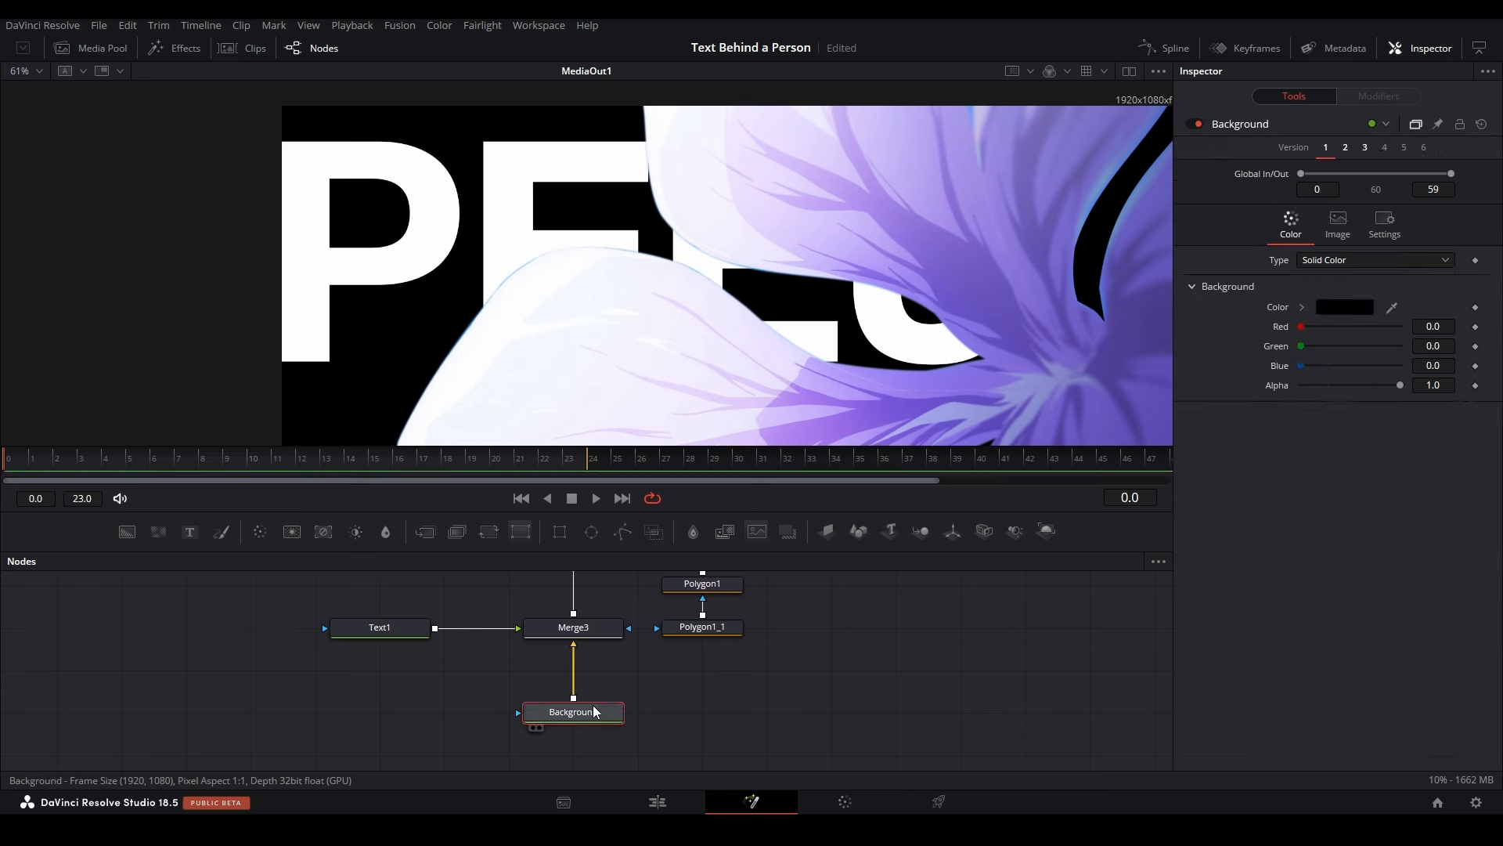
key(Delete)
click(592, 631)
drag(600, 678, 601, 758)
key(Delete)
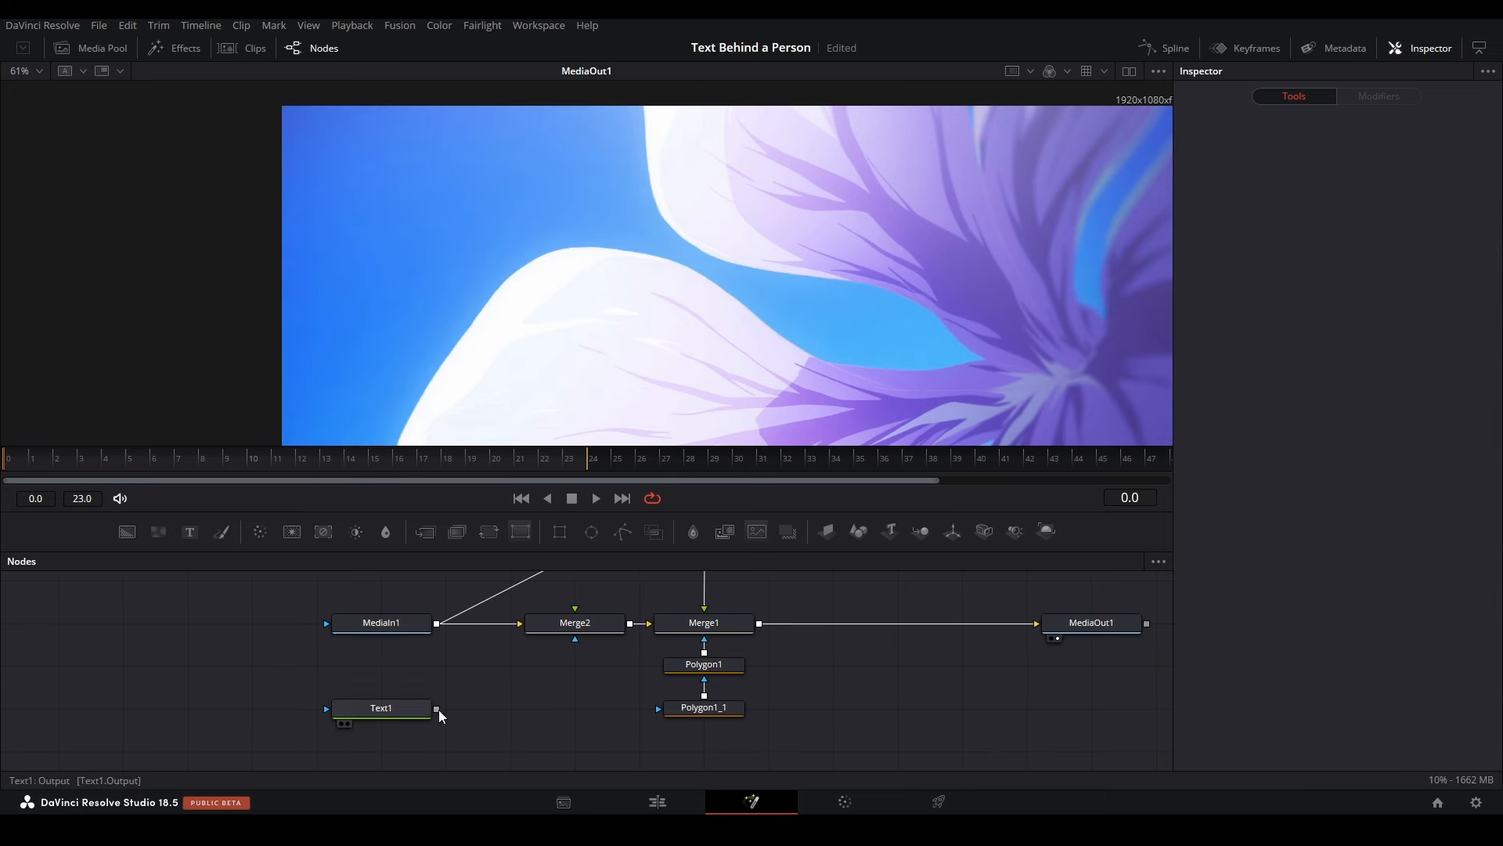
drag(436, 709, 551, 633)
scroll(721, 295, down, 3)
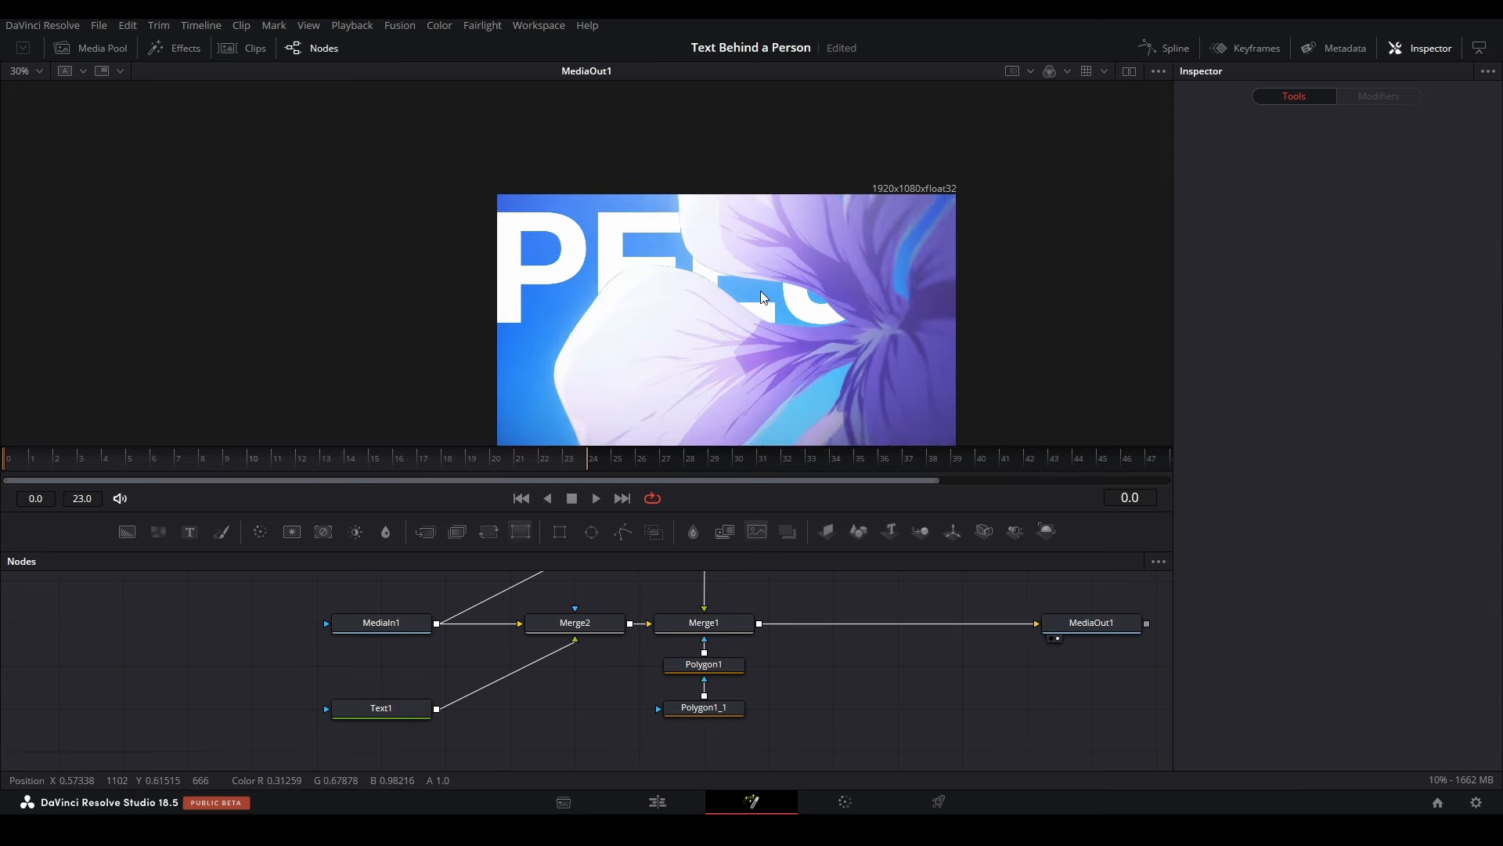
Step: Move Text1 below Merge2, shift the text slightly right in the image, then fit the image and enlarge the viewer area
drag(381, 707, 510, 708)
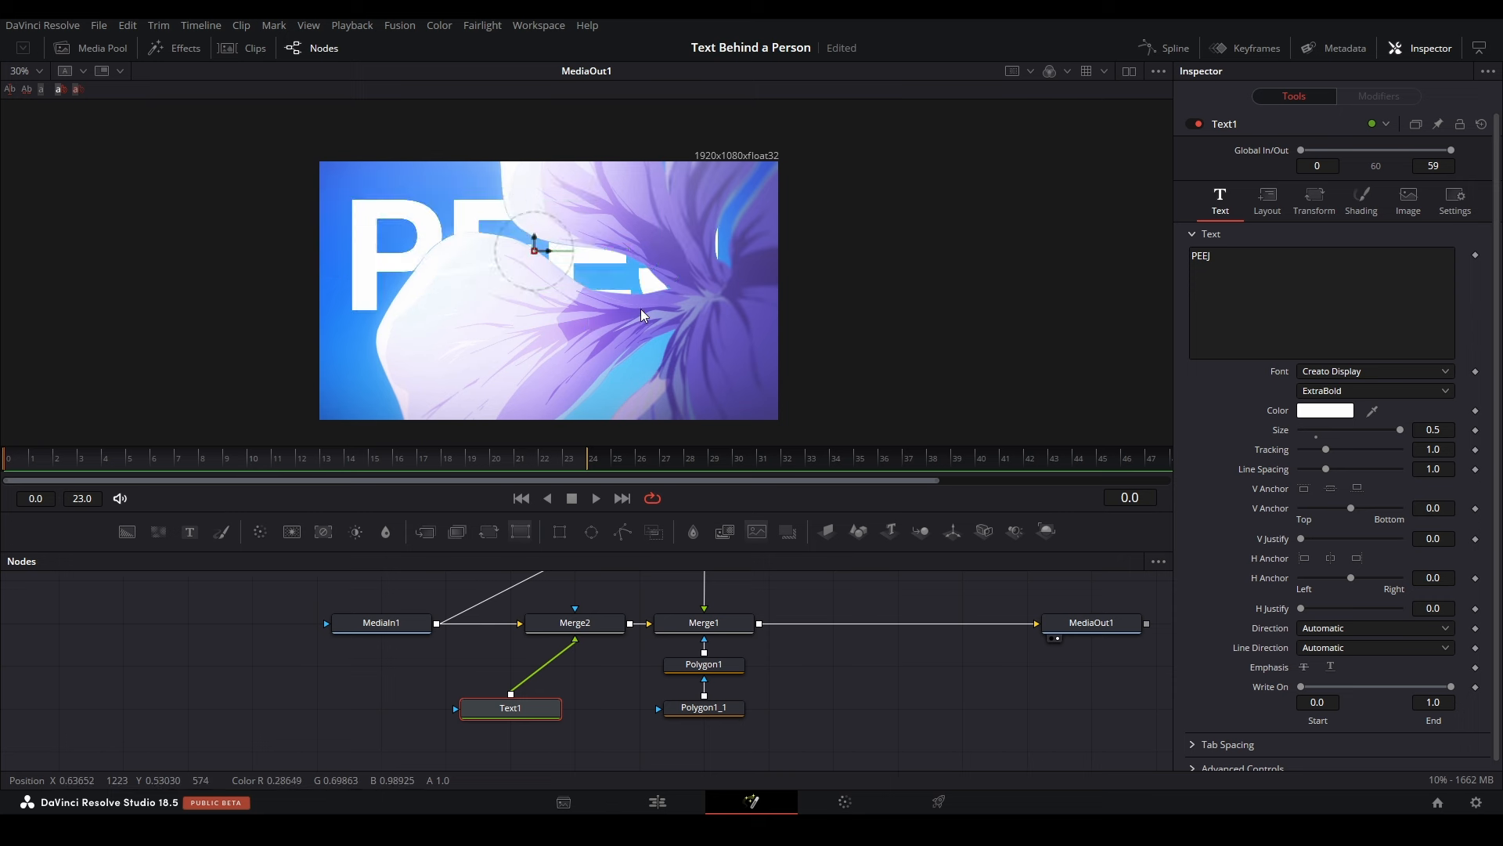
click(839, 654)
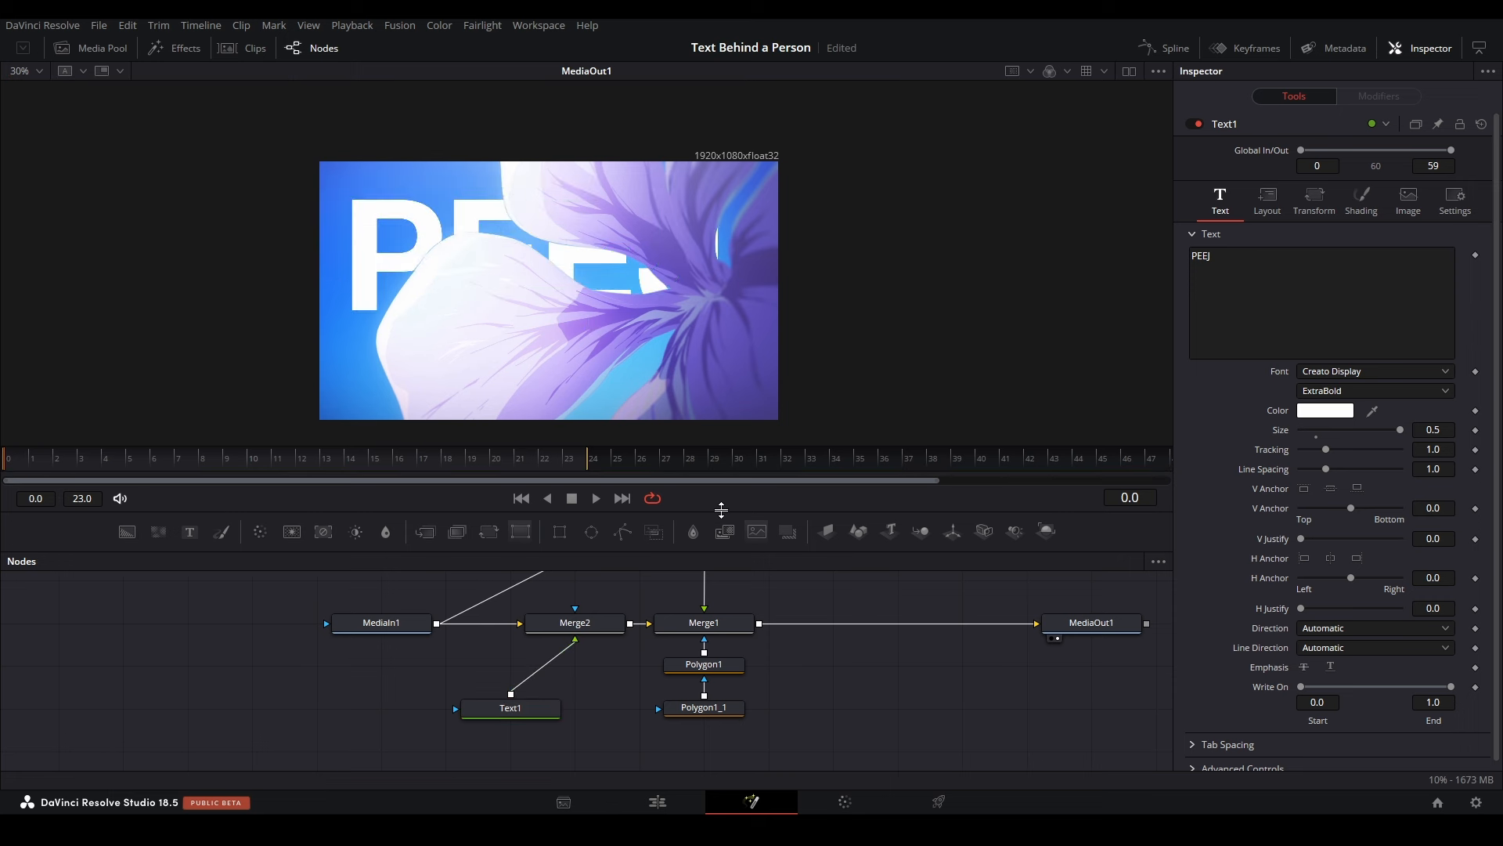
key(ctrl+f)
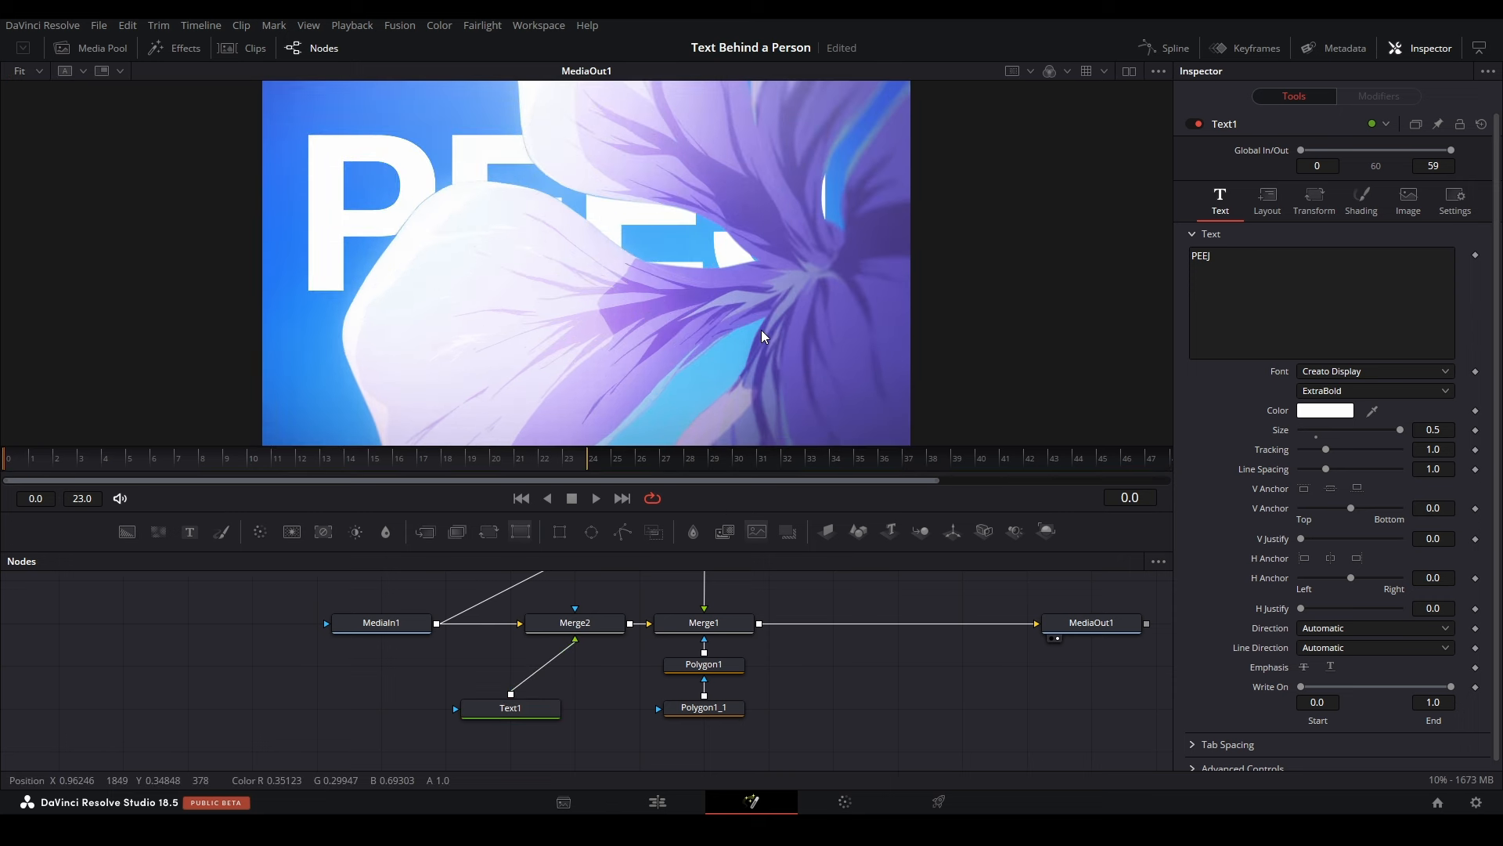
drag(735, 549, 734, 576)
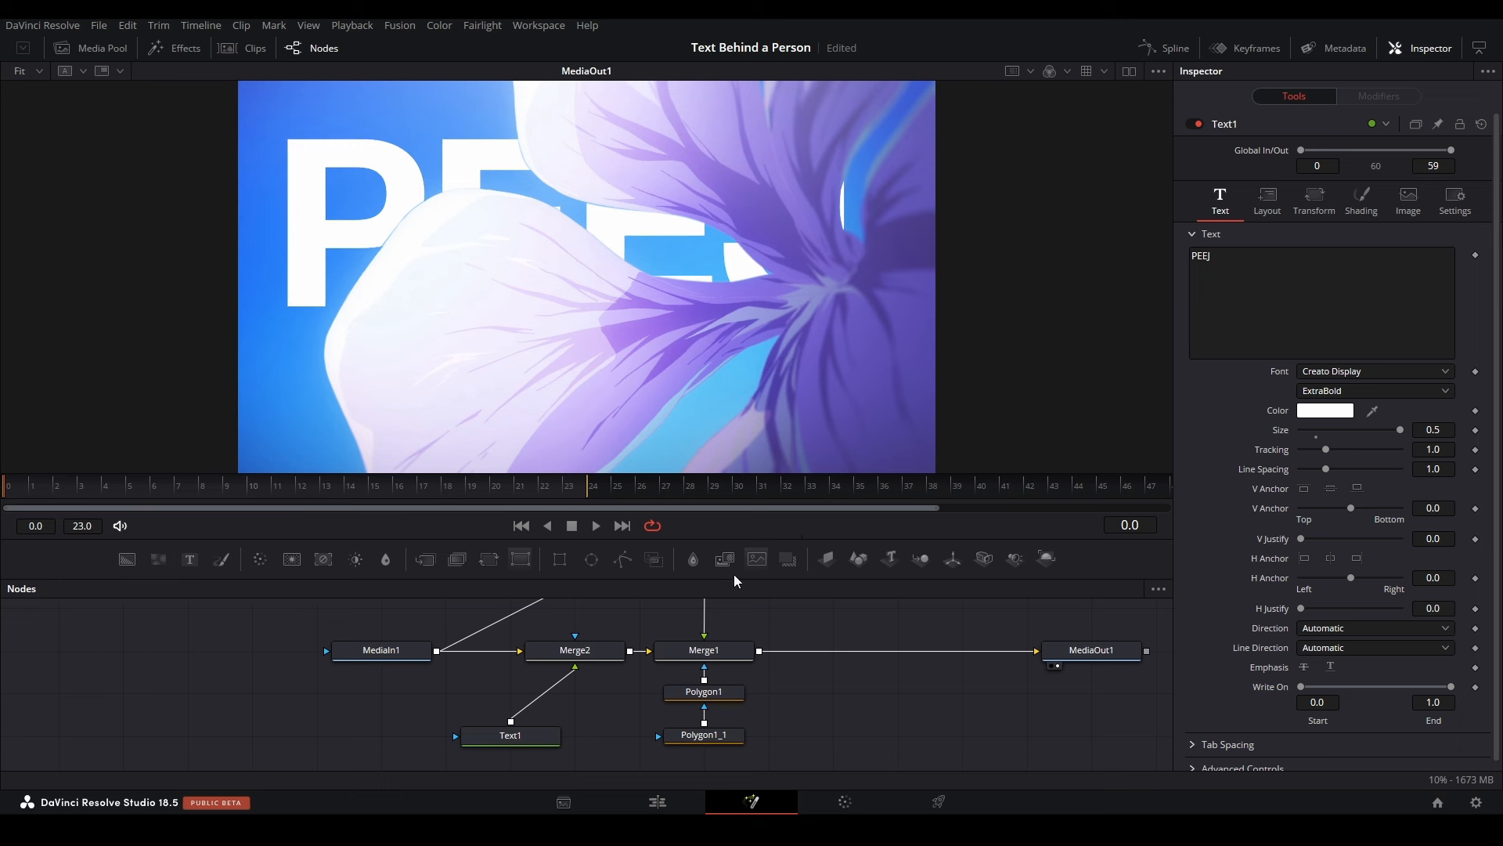
scroll(782, 638, down, 3)
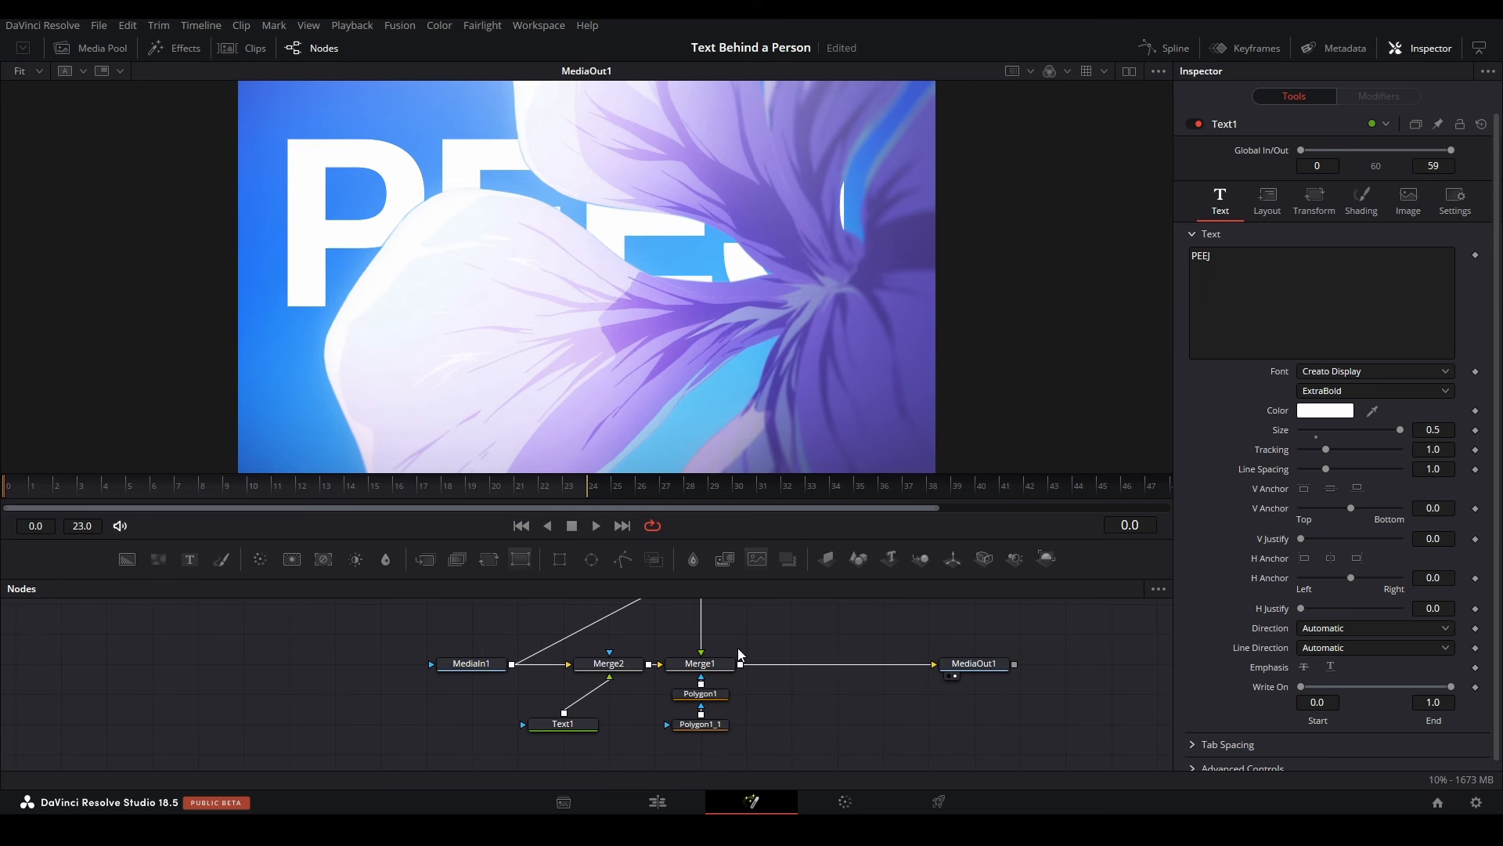
Step: Show Merge1 in the viewer, play the composite, and return the playhead to frame 0
click(685, 660)
key(1)
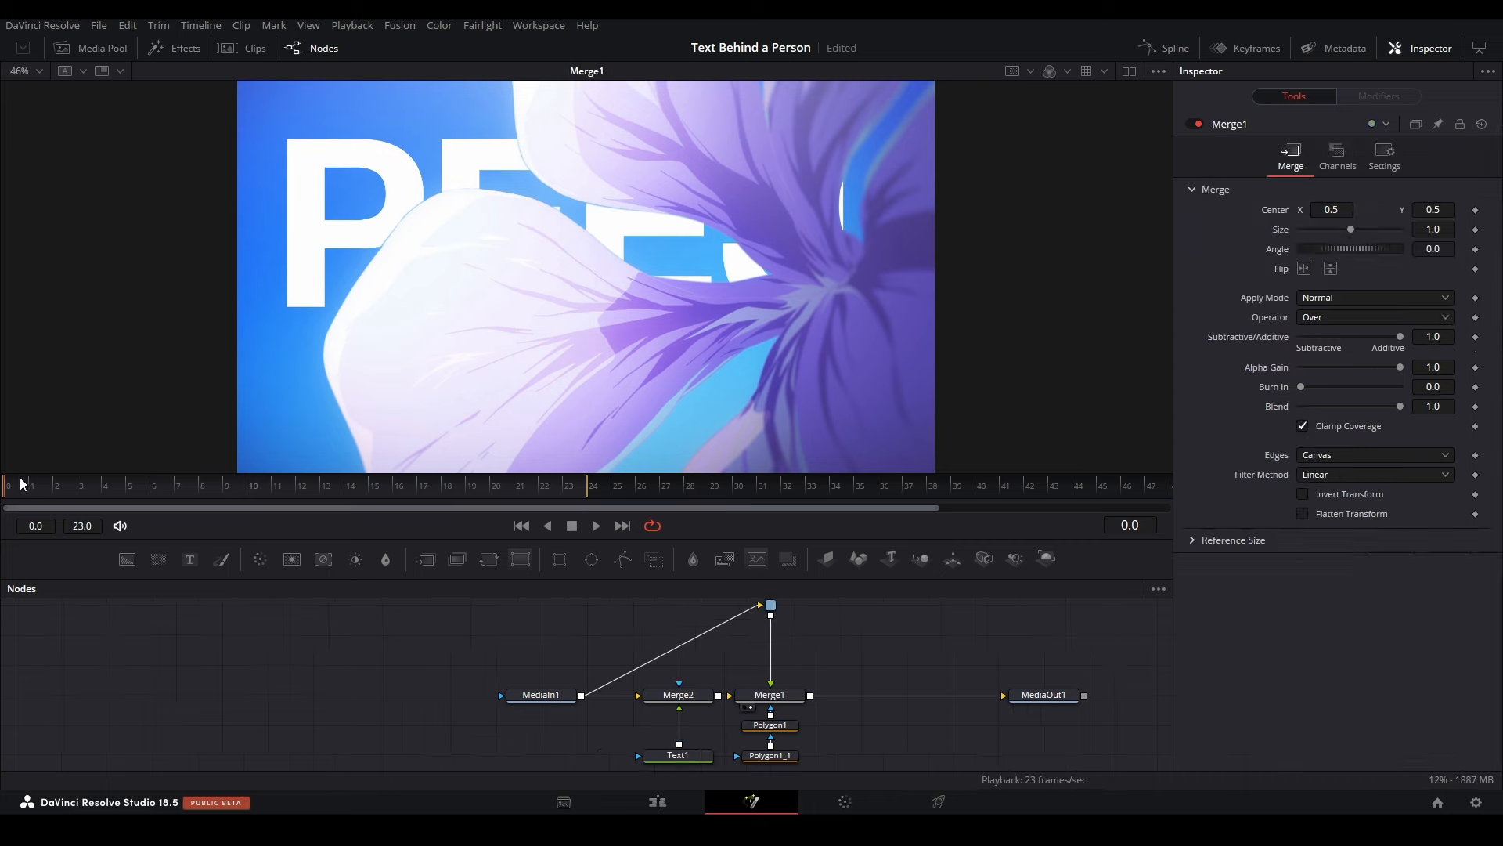
key(space)
drag(318, 481, 6, 453)
Step: Disconnect Polygon1_1 from Polygon1 and move it aside, check Polygon1's mask in the viewer, and return the viewer to Merge1
scroll(728, 716, up, 2)
drag(728, 716, 993, 715)
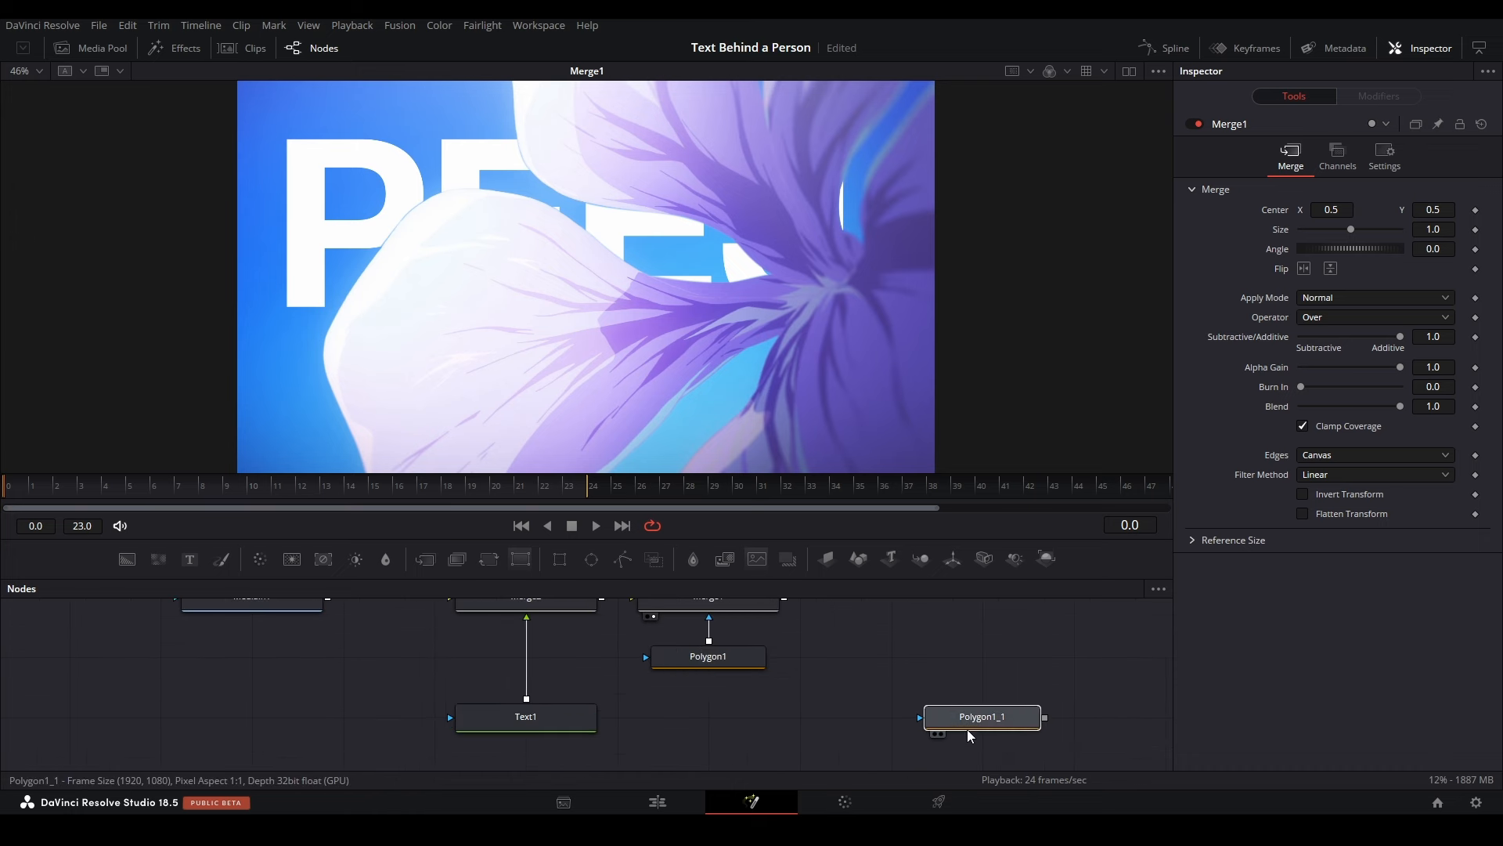
click(736, 660)
key(1)
click(670, 640)
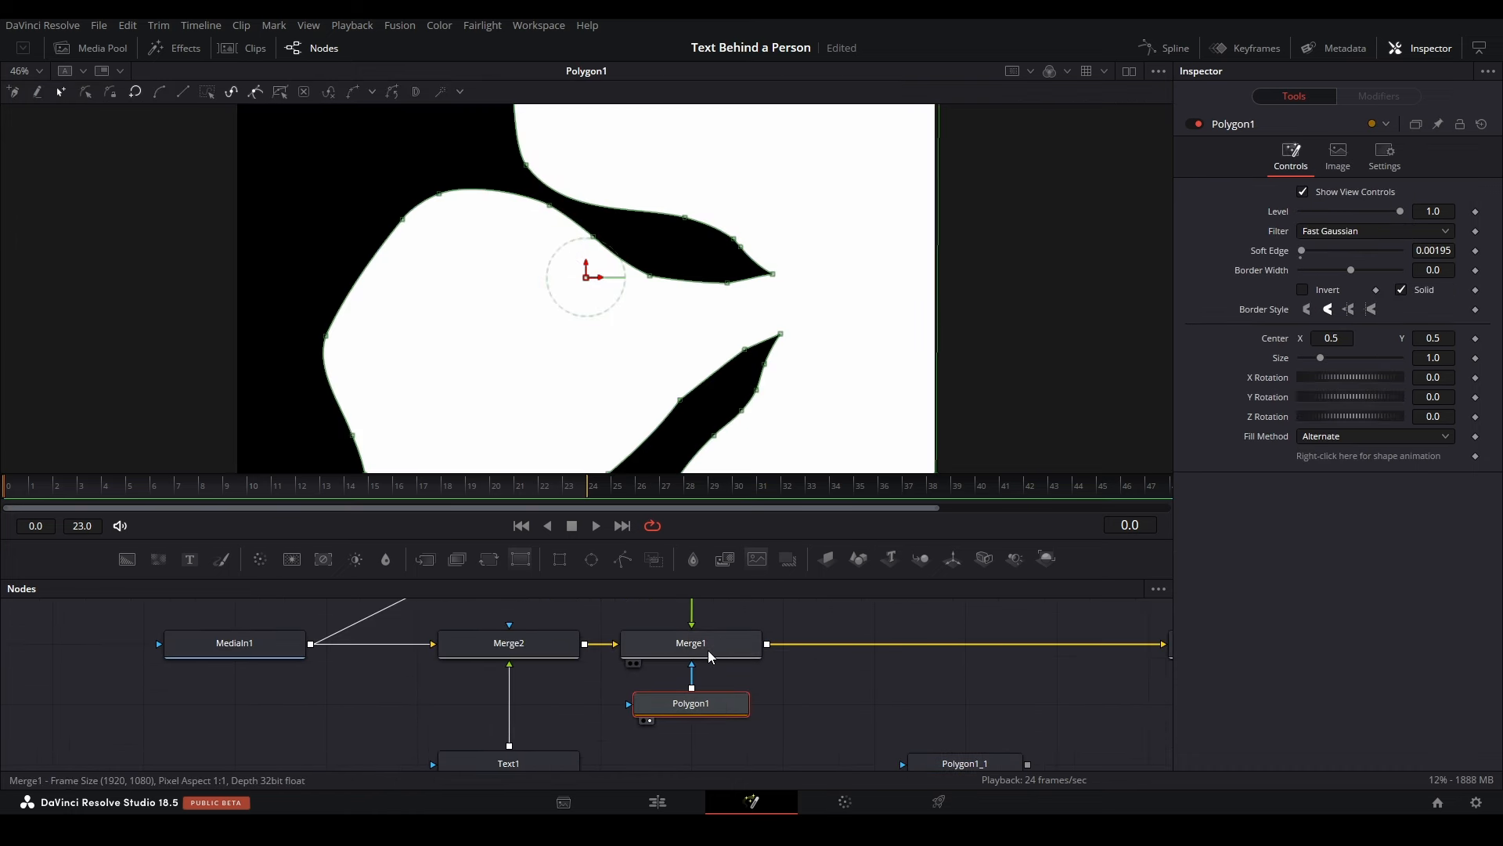
key(1)
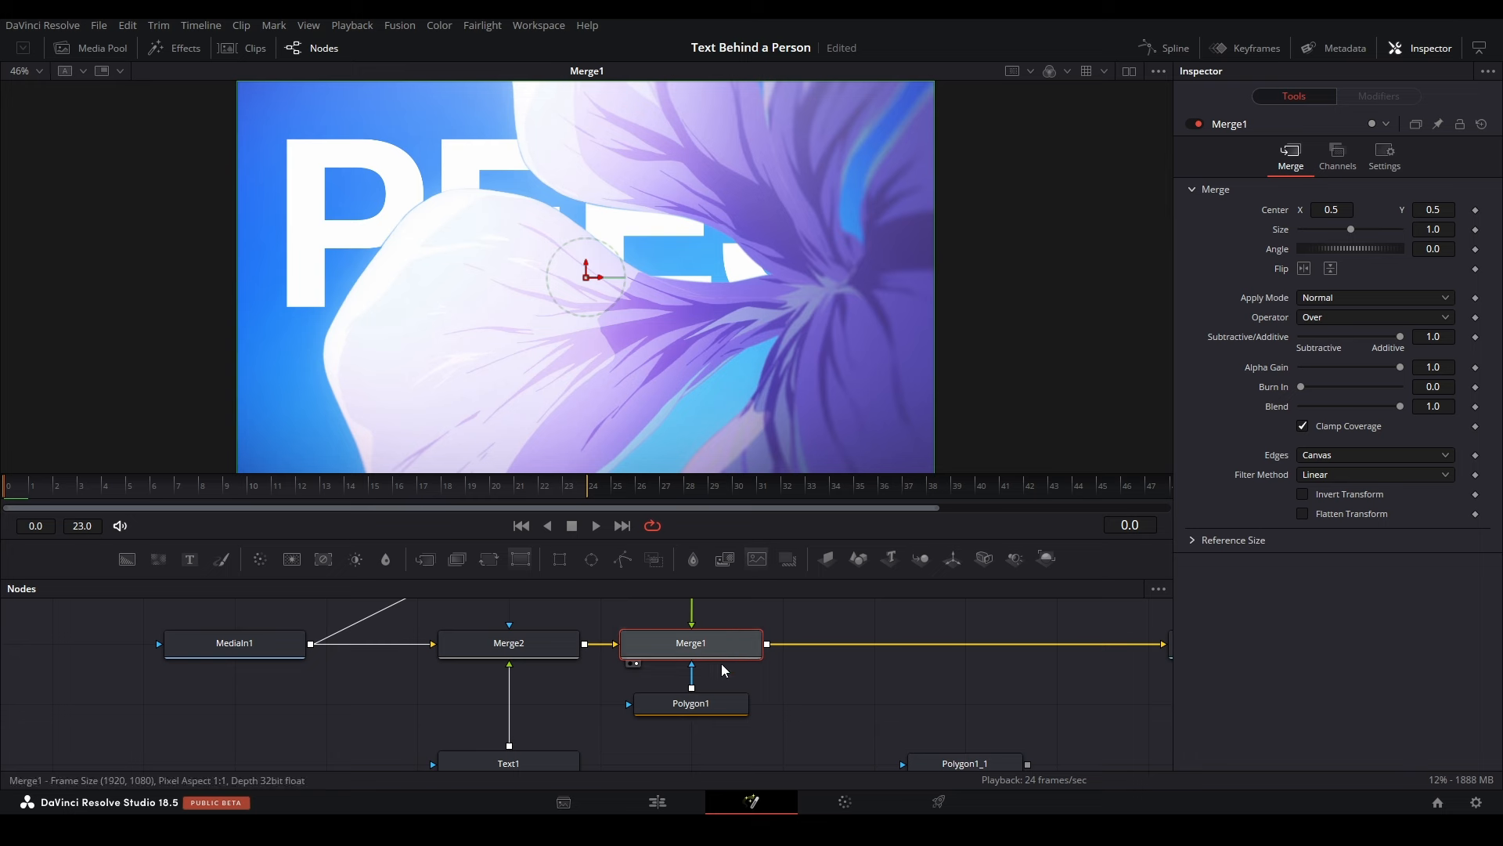
Step: Keyframe Polygon1's shape animation at frames 0, 2 and 3
click(683, 711)
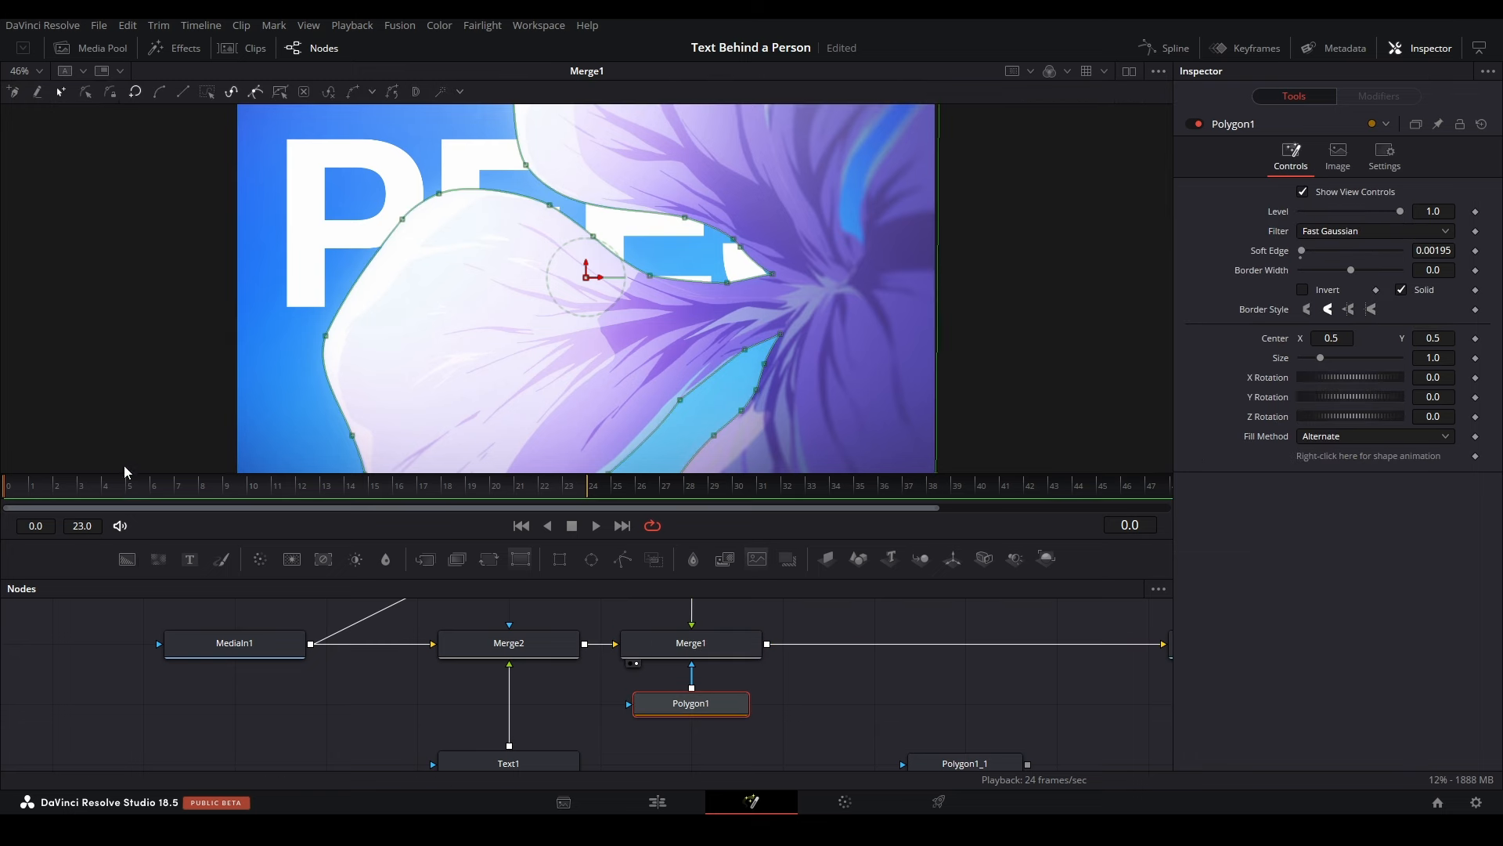
click(1476, 457)
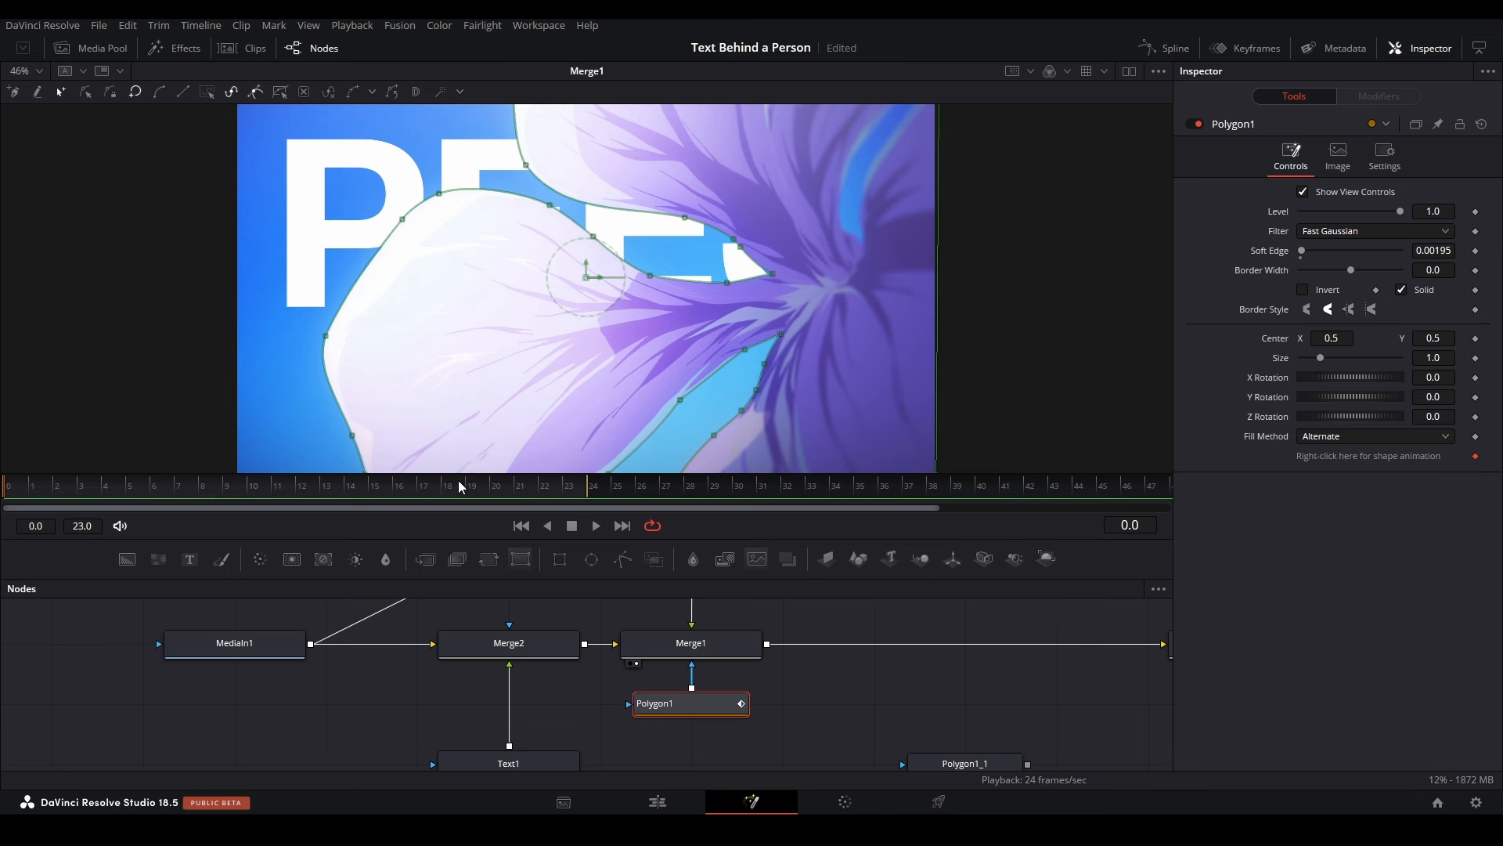
drag(49, 483, 85, 480)
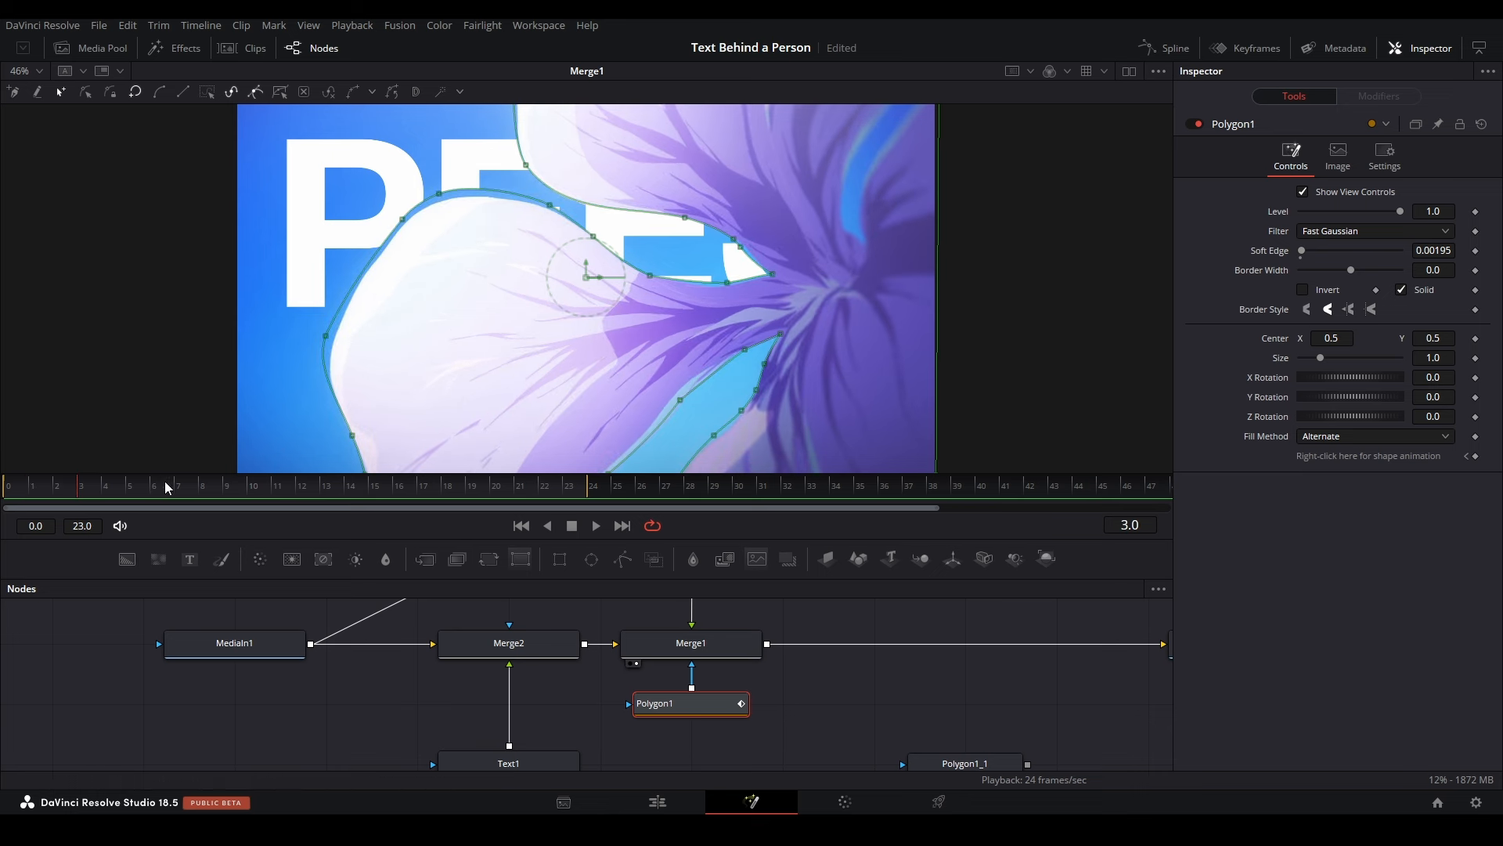
key(Left)
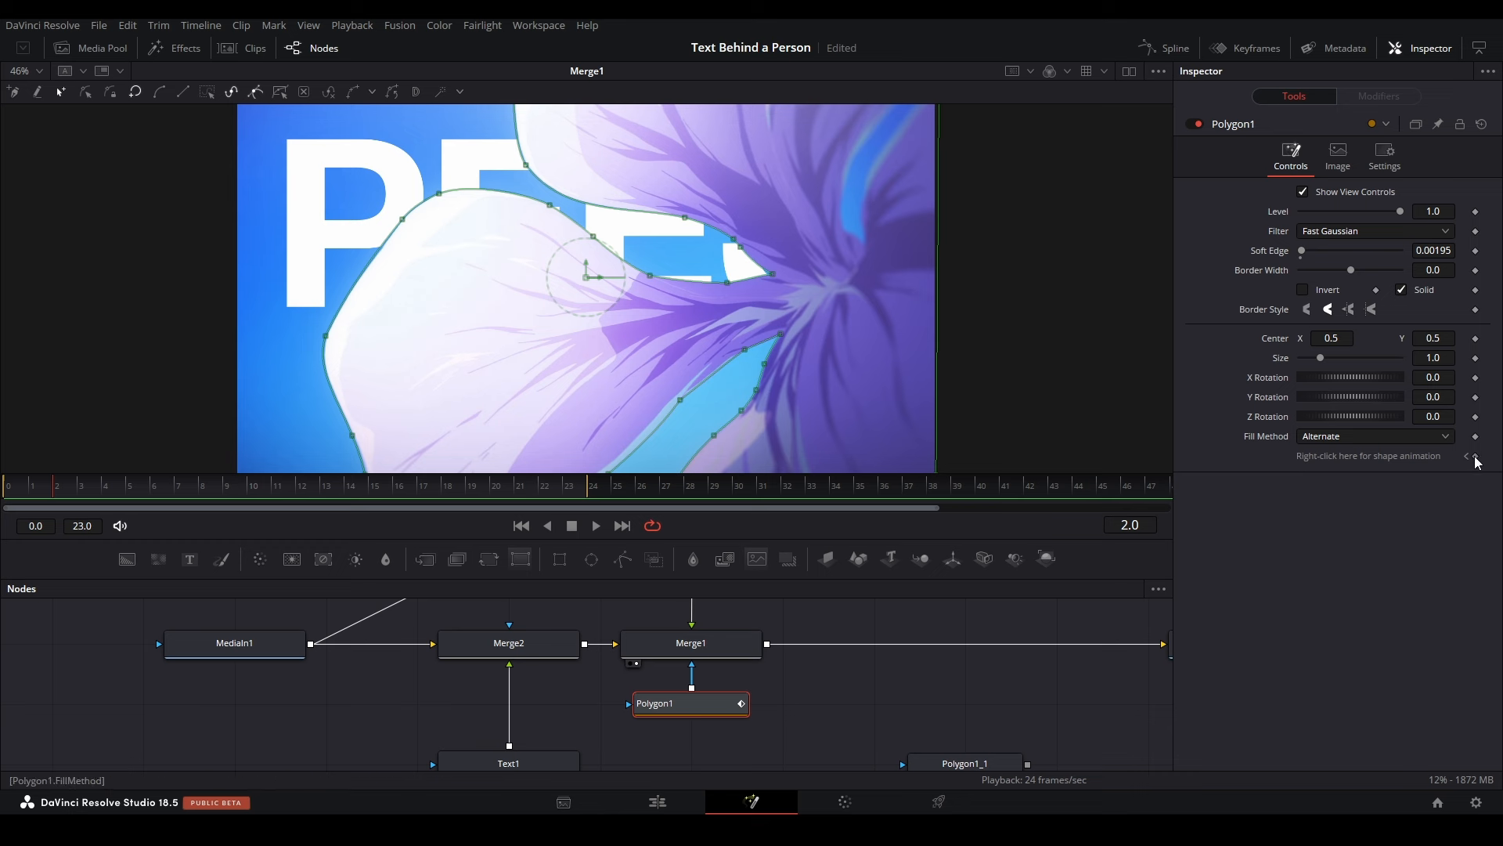
key(Right)
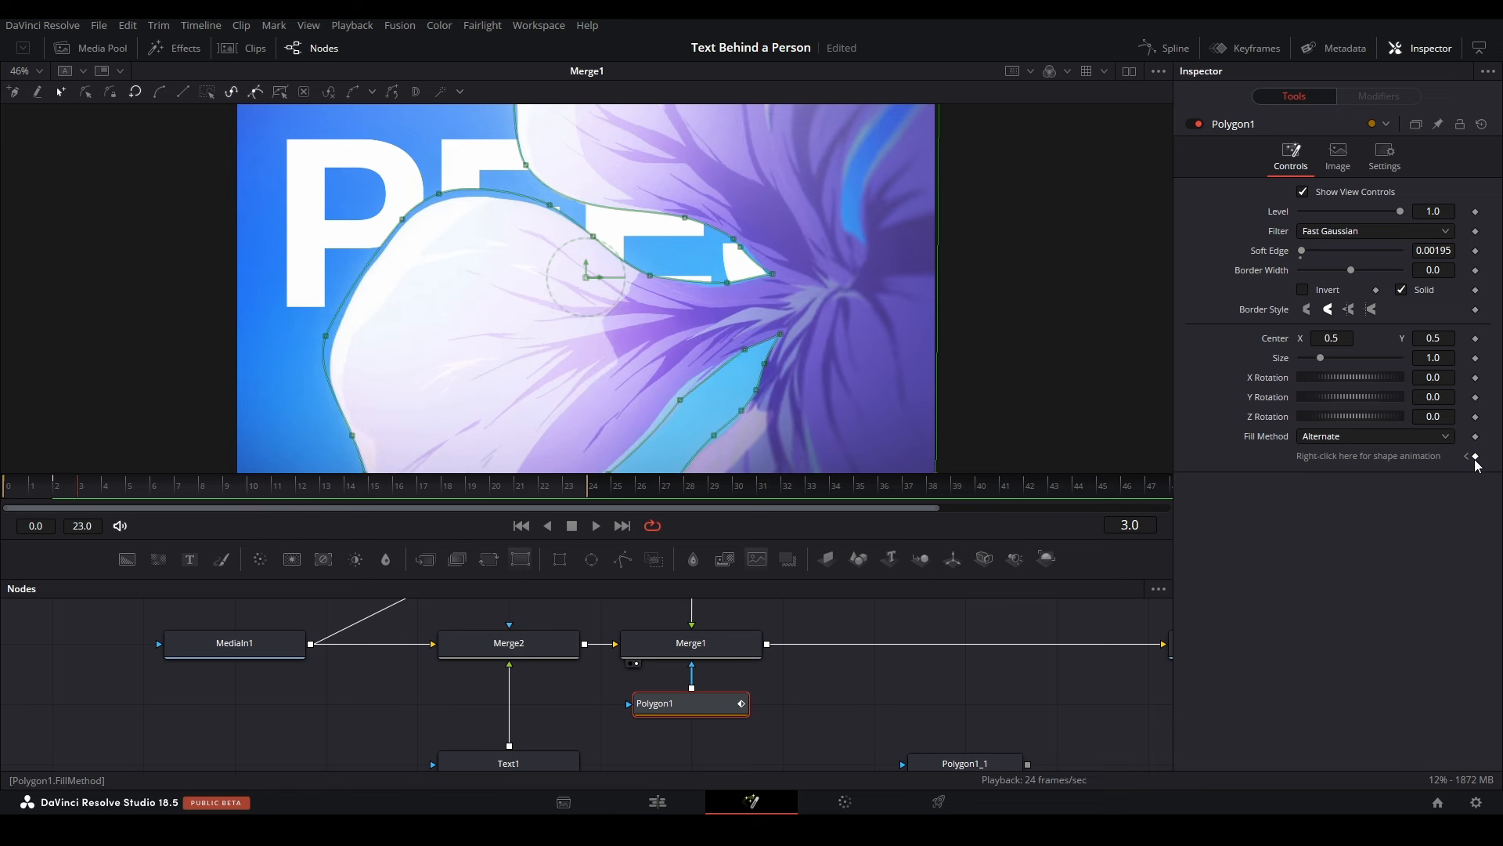
click(1476, 457)
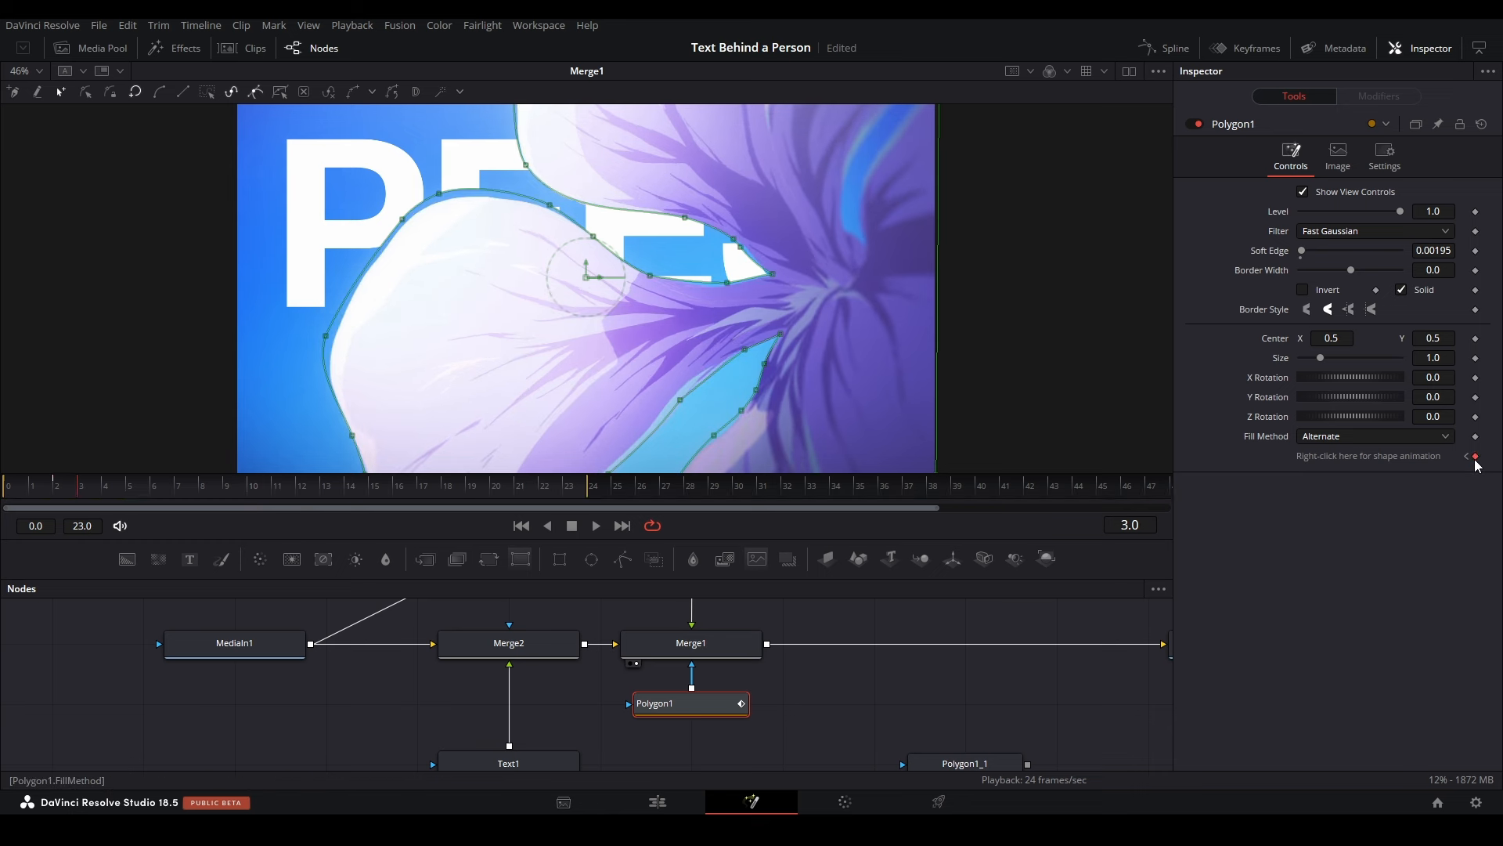
Step: Disconnect Text1 from Merge2 while keeping Polygon1 selected, and enlarge the viewer area
shift+click(556, 653)
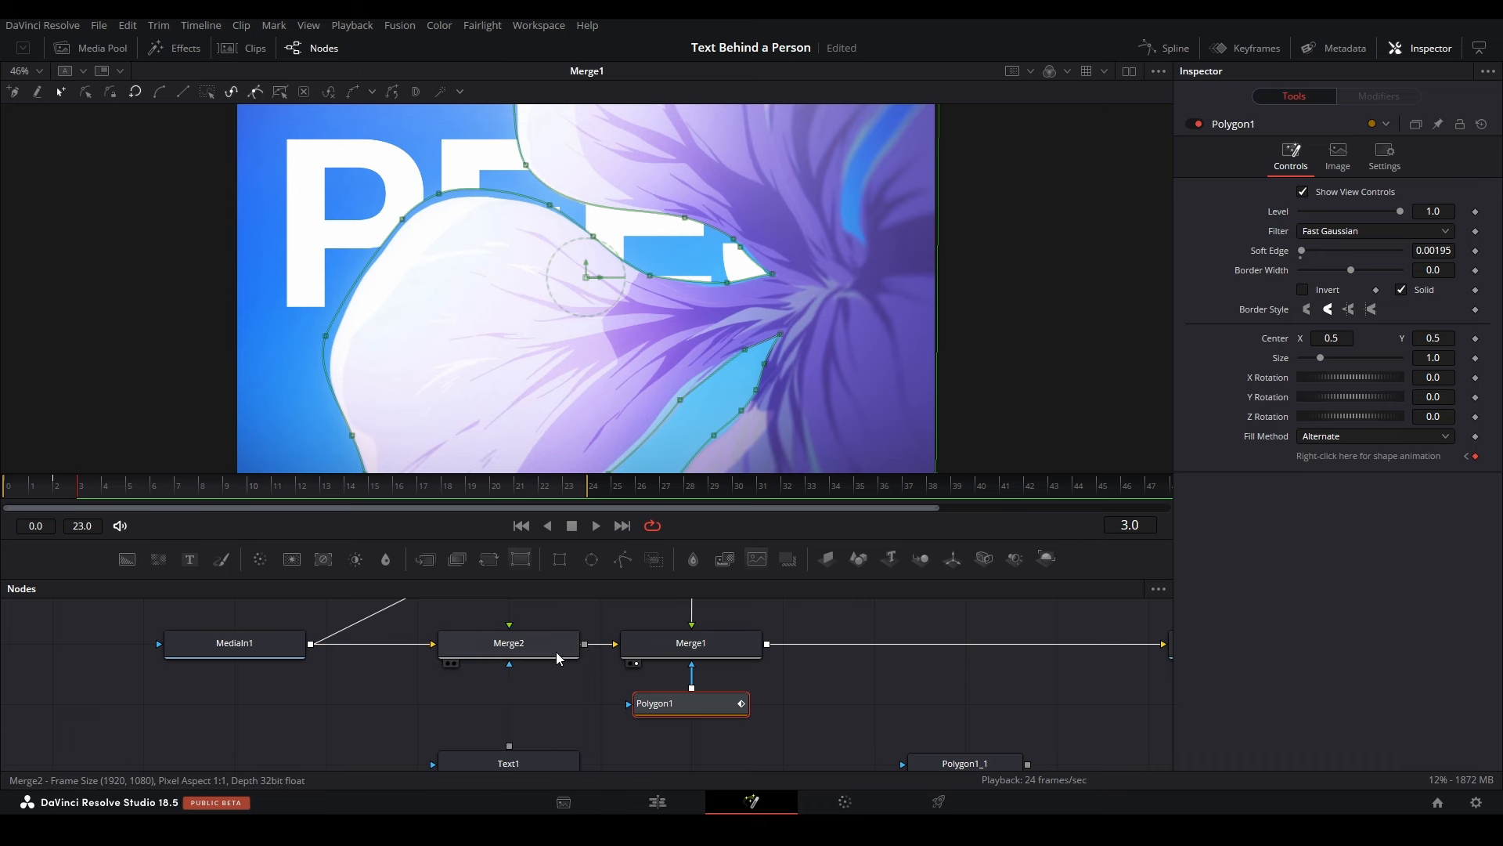
click(725, 708)
drag(779, 651, 739, 658)
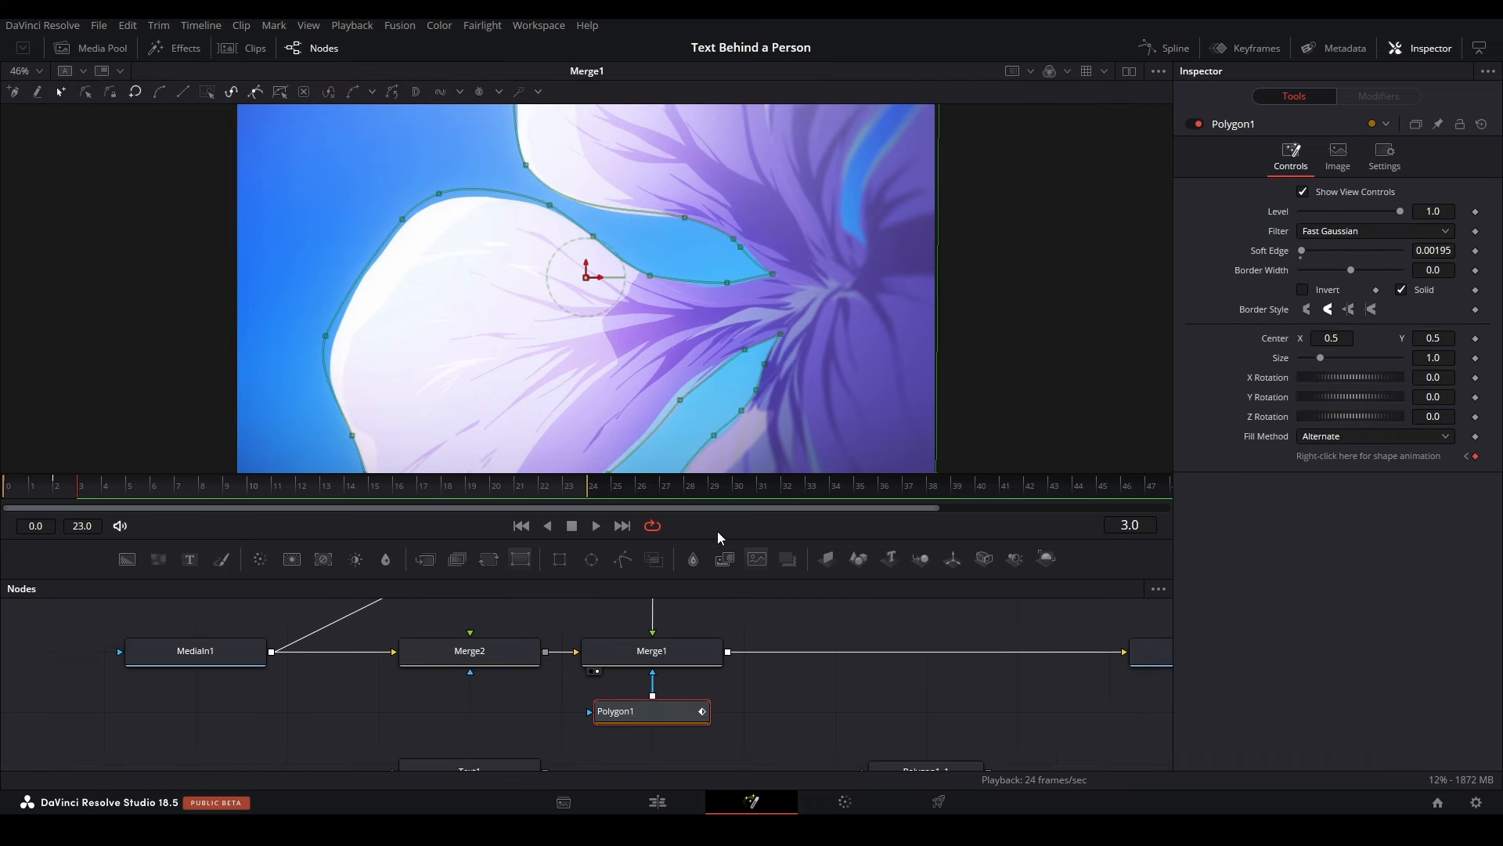
drag(722, 539, 744, 579)
Step: At frame 3, refit Polygon1's points and handles to the left edge of the upper petal
scroll(458, 242, up, 5)
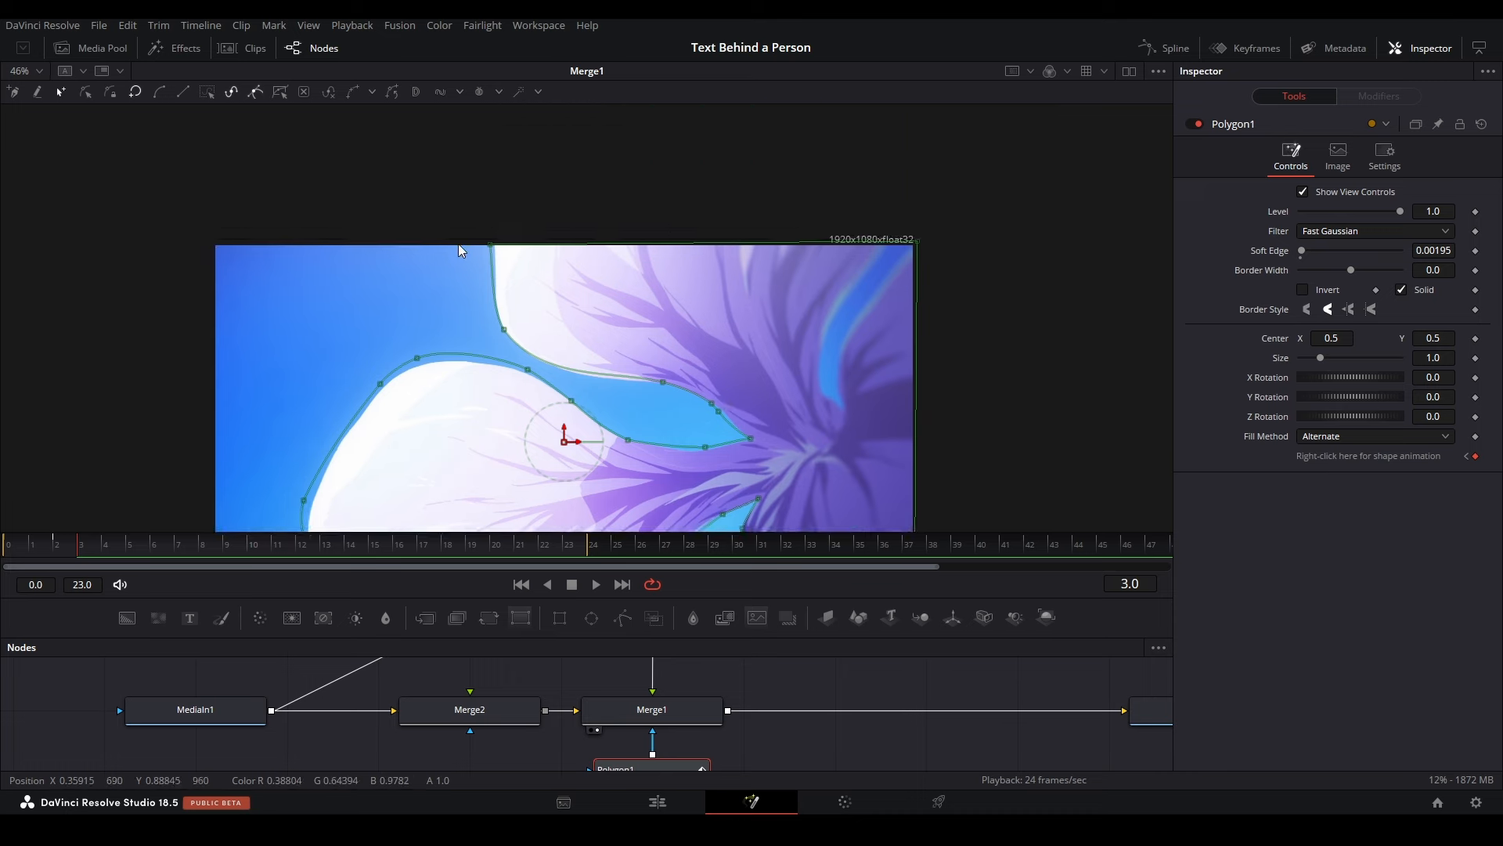
scroll(580, 309, up, 1)
drag(578, 524, 587, 211)
scroll(550, 241, down, 3)
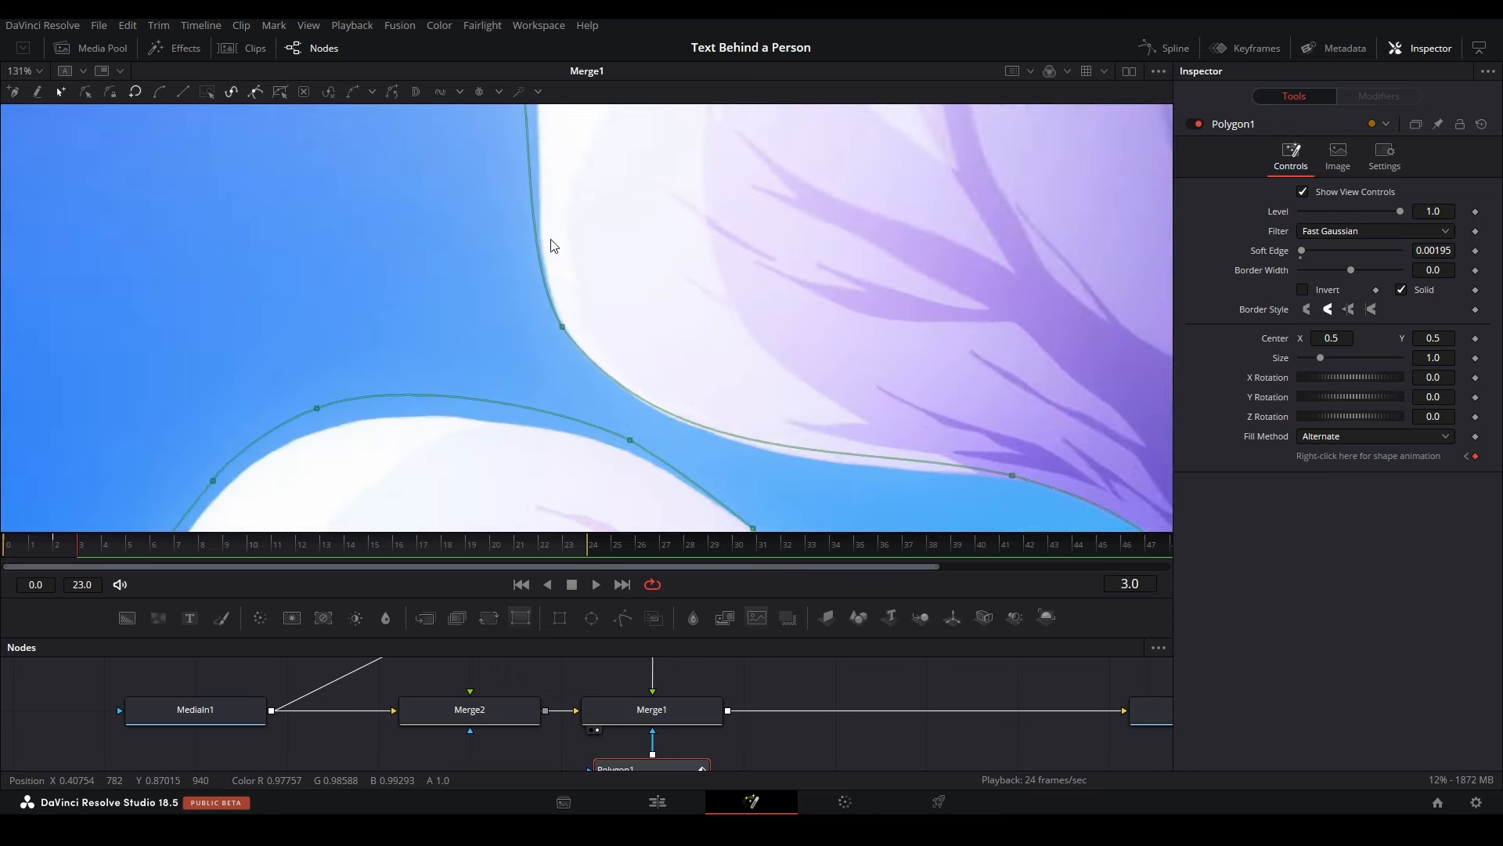
drag(553, 396, 572, 438)
drag(580, 312, 559, 398)
scroll(519, 252, up, 3)
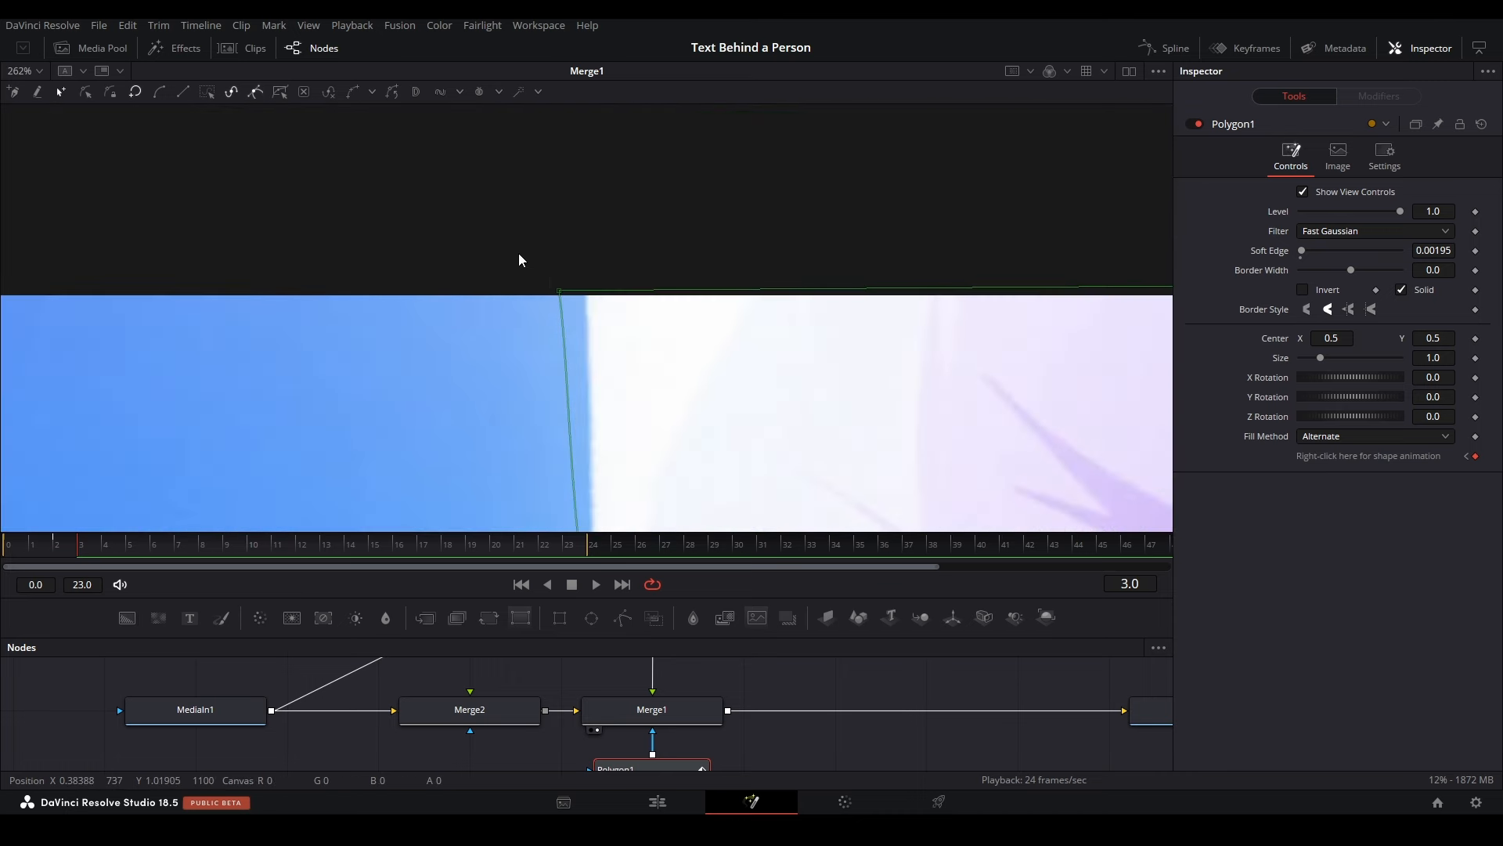
drag(517, 252, 614, 231)
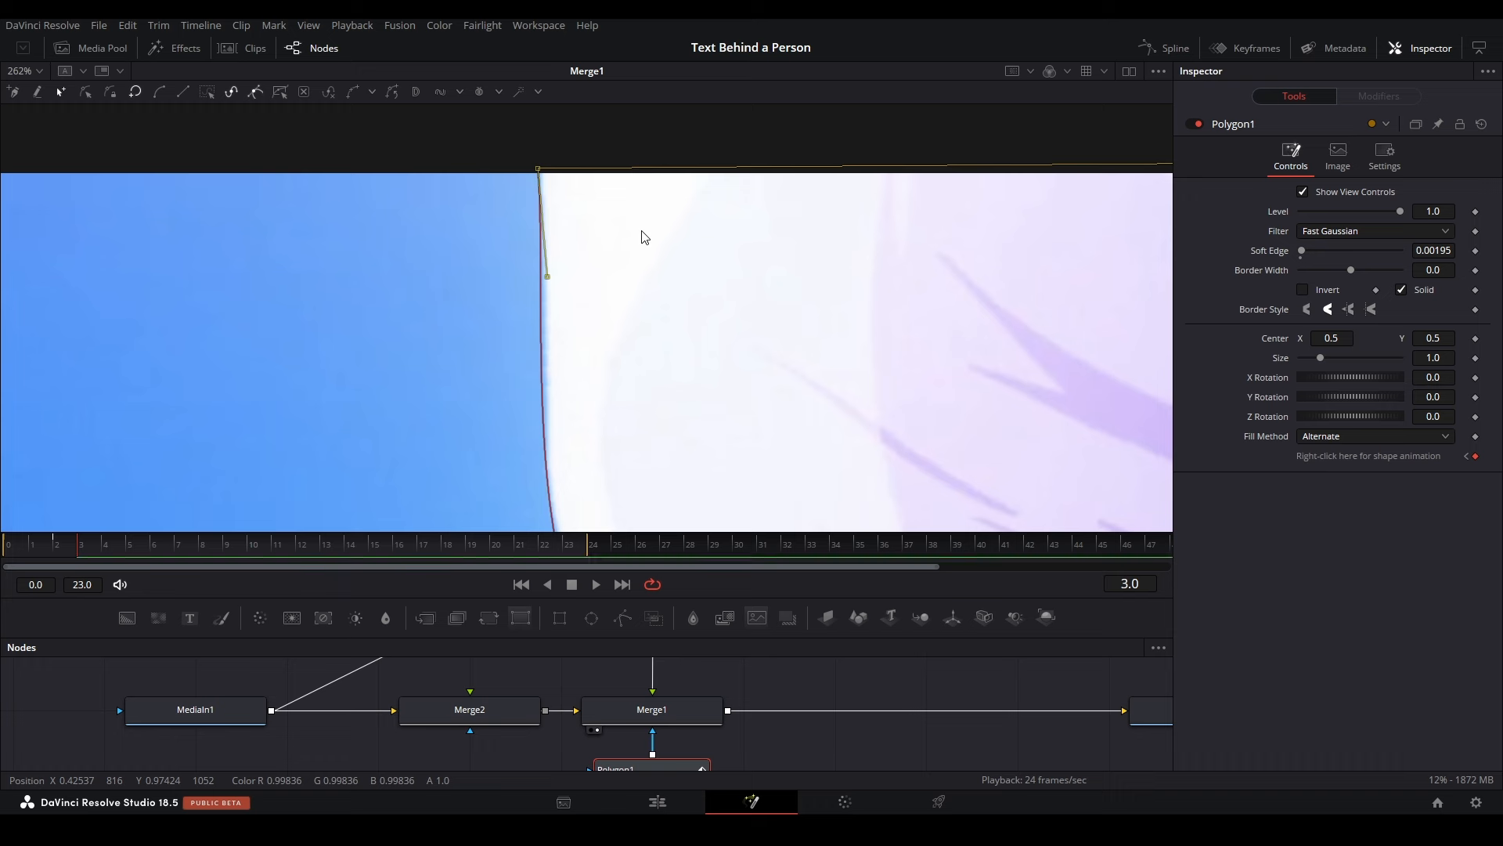
drag(682, 379, 661, 138)
drag(644, 327, 535, 333)
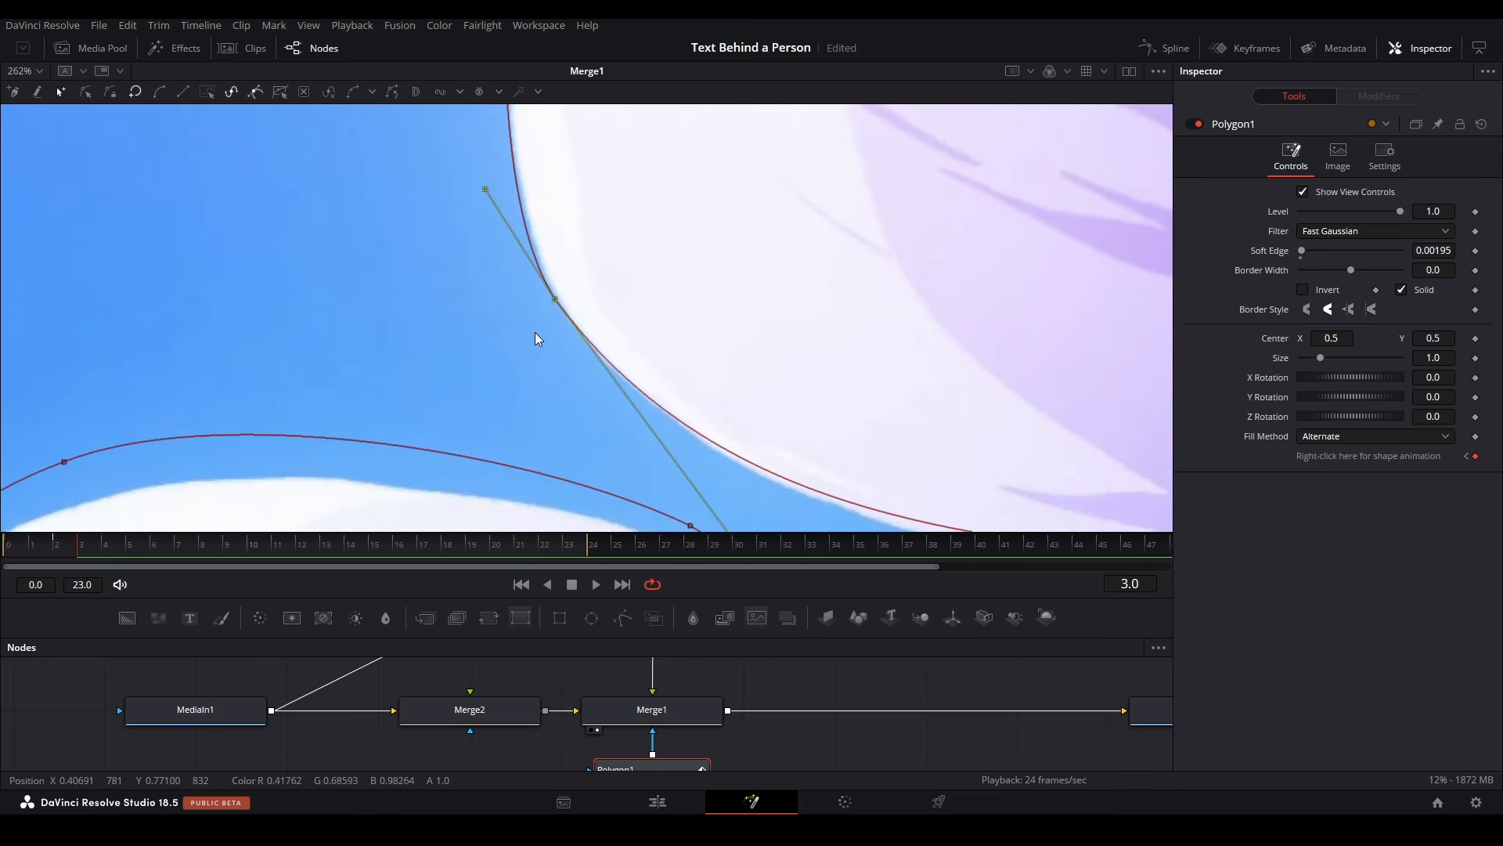
Step: Refit the mask along the underside of the upper petal to the inner tip of the blue gap
drag(678, 296, 362, 143)
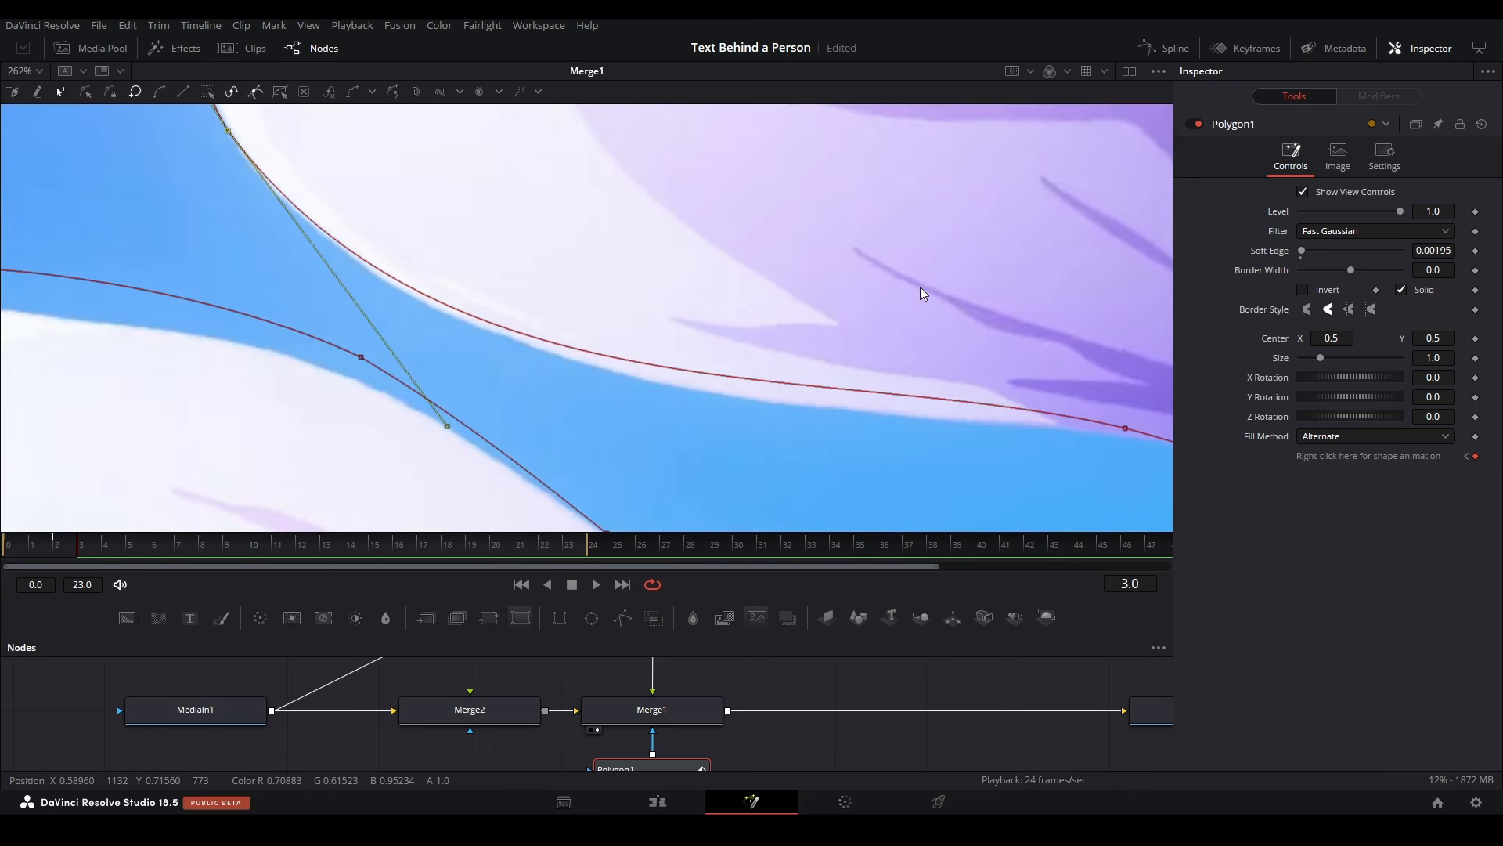
scroll(919, 286, down, 2)
drag(919, 287, 614, 345)
click(803, 431)
click(877, 373)
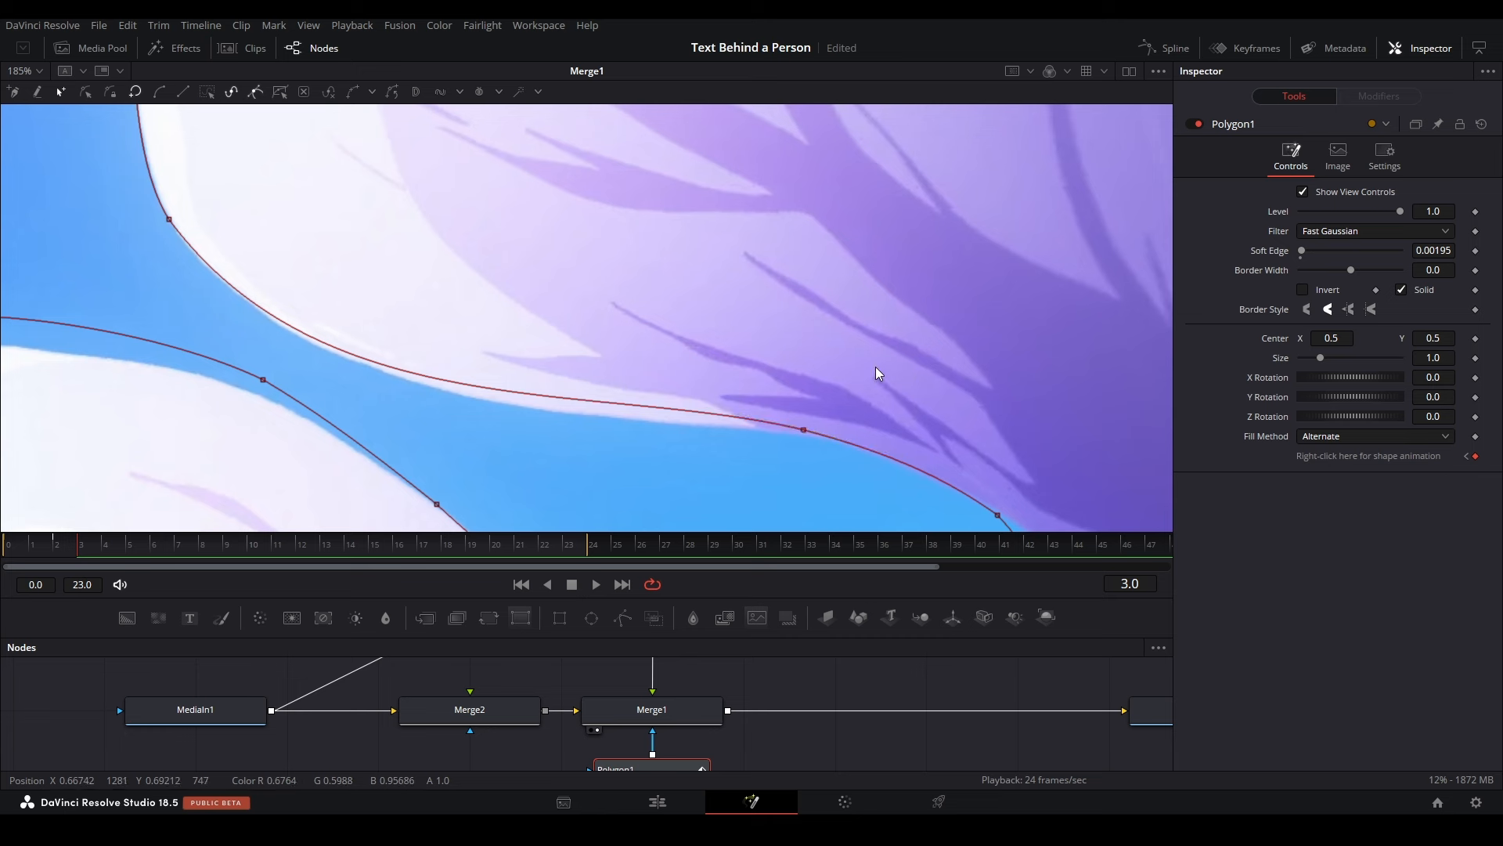
drag(744, 485, 744, 485)
drag(844, 373, 883, 374)
scroll(807, 327, up, 2)
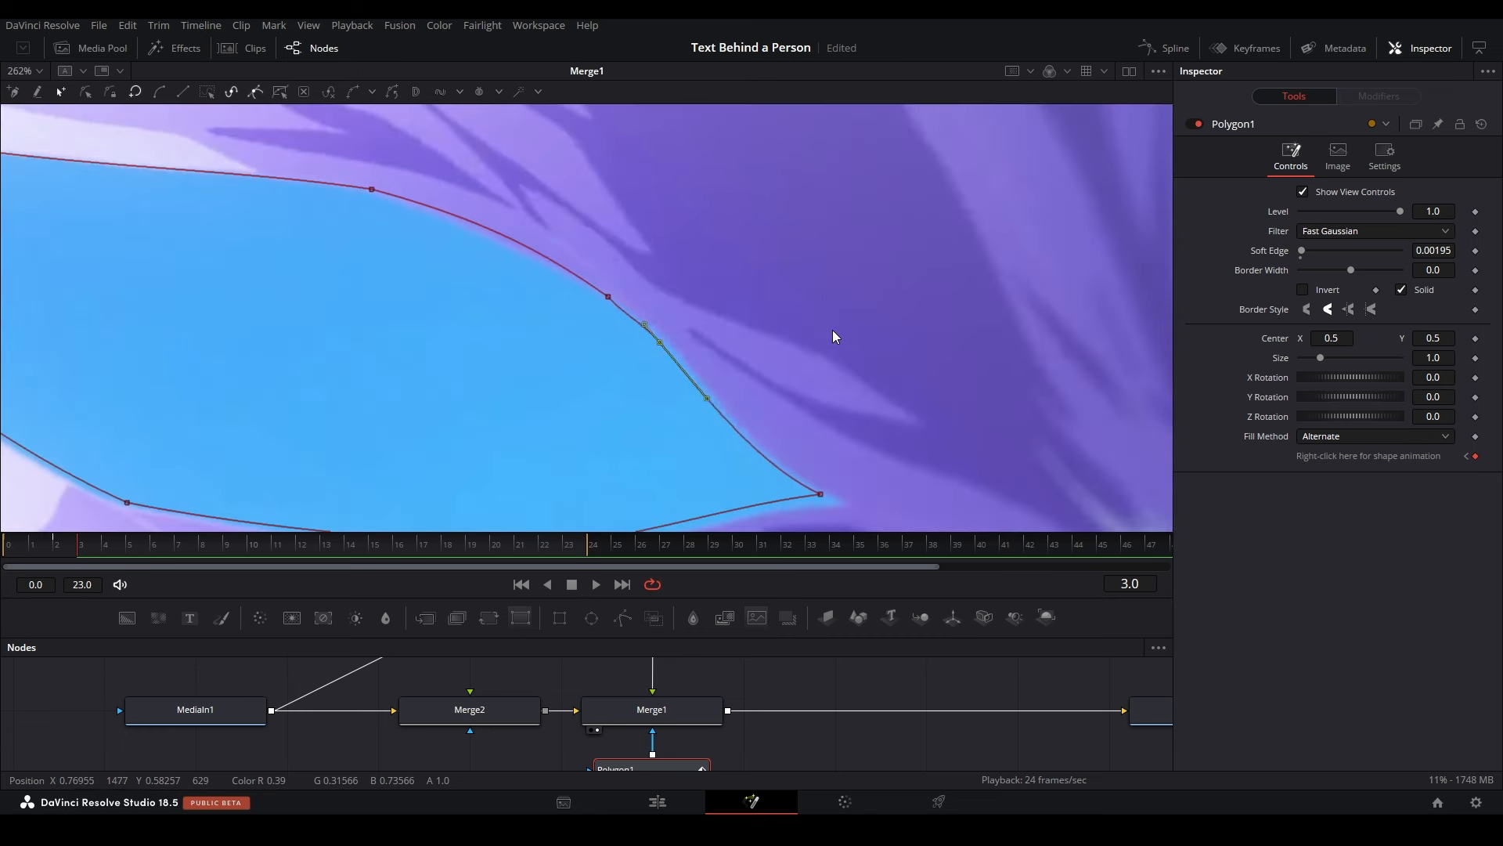
mouse_move(791, 397)
mouse_down()
mouse_move(773, 283)
mouse_move(802, 410)
mouse_up()
scroll(872, 337, up, 2)
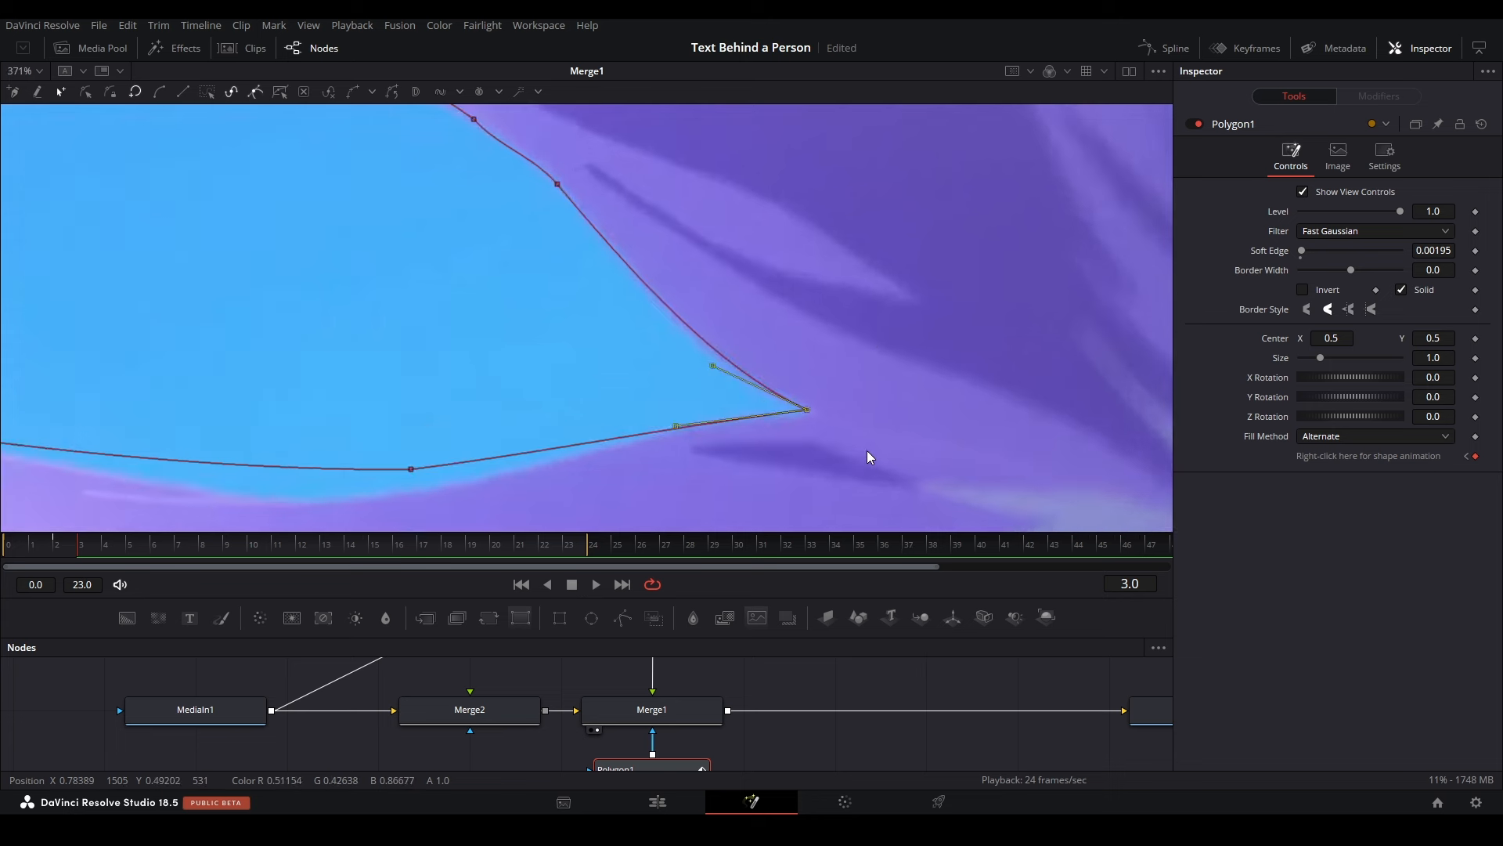
Step: Adjust the mask points and handles along the lower edge of the upper blue gap
drag(523, 523, 540, 336)
drag(669, 398, 1154, 411)
drag(752, 214, 312, 383)
drag(735, 247, 1050, 462)
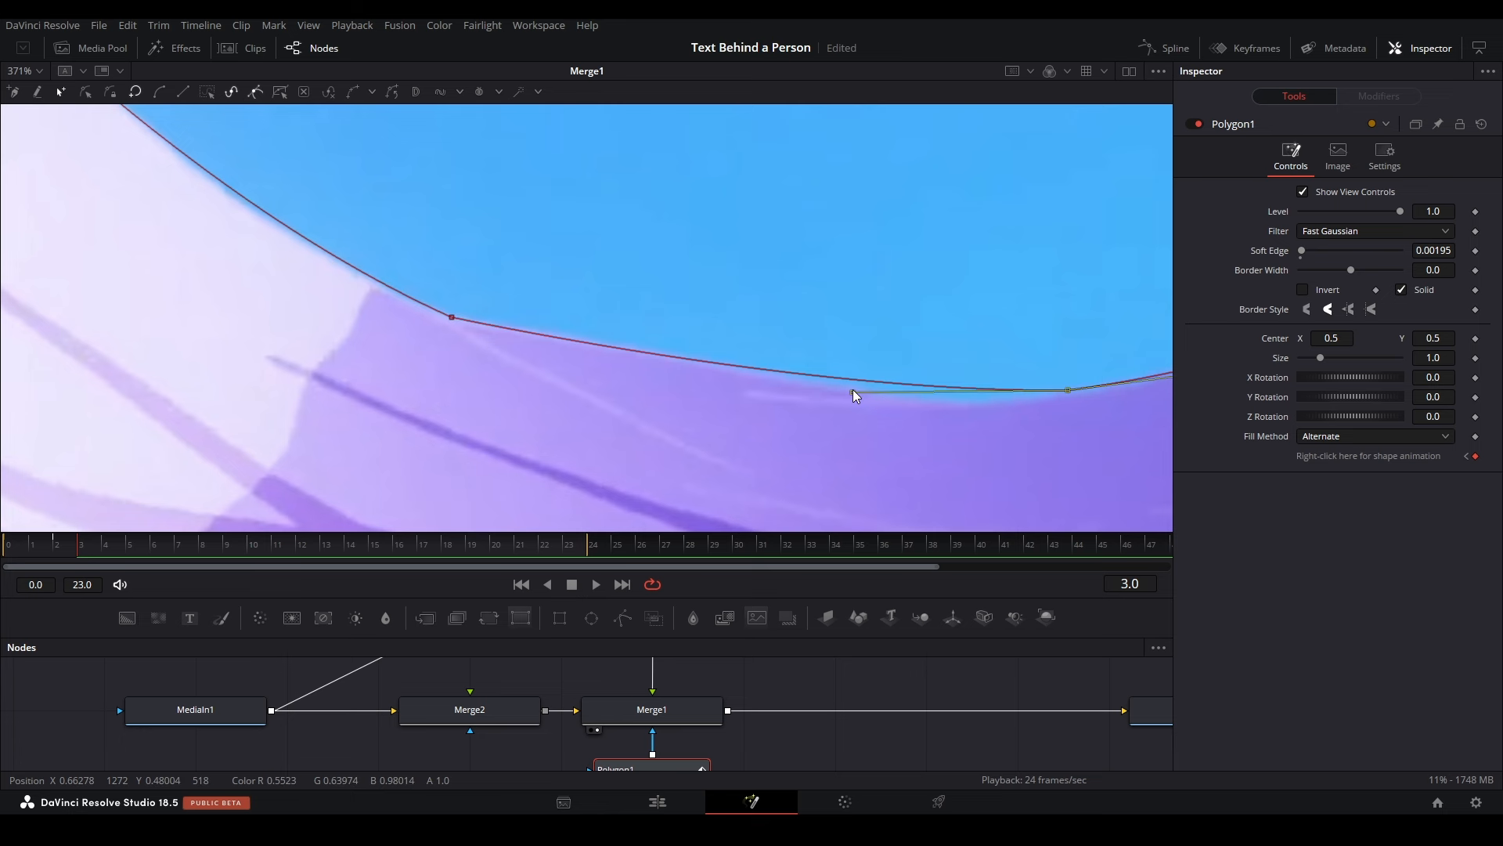
drag(850, 393, 920, 428)
drag(548, 413, 339, 222)
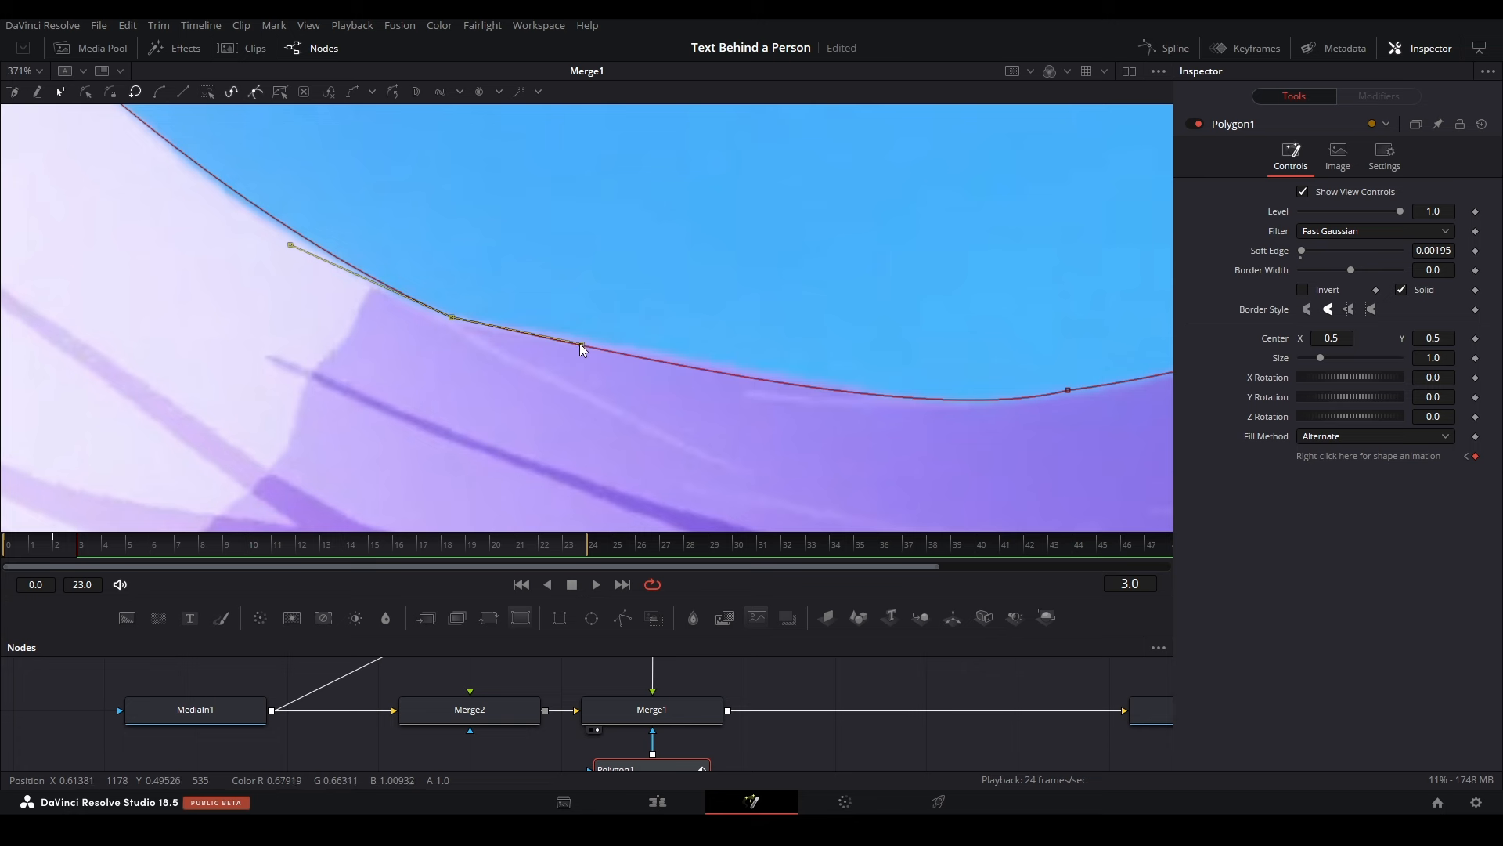
drag(582, 345, 670, 377)
Step: Align the mask with the rounded upper edge of the large lower petal
scroll(584, 335, down, 3)
drag(577, 374, 844, 361)
drag(634, 292, 699, 180)
drag(610, 352, 604, 365)
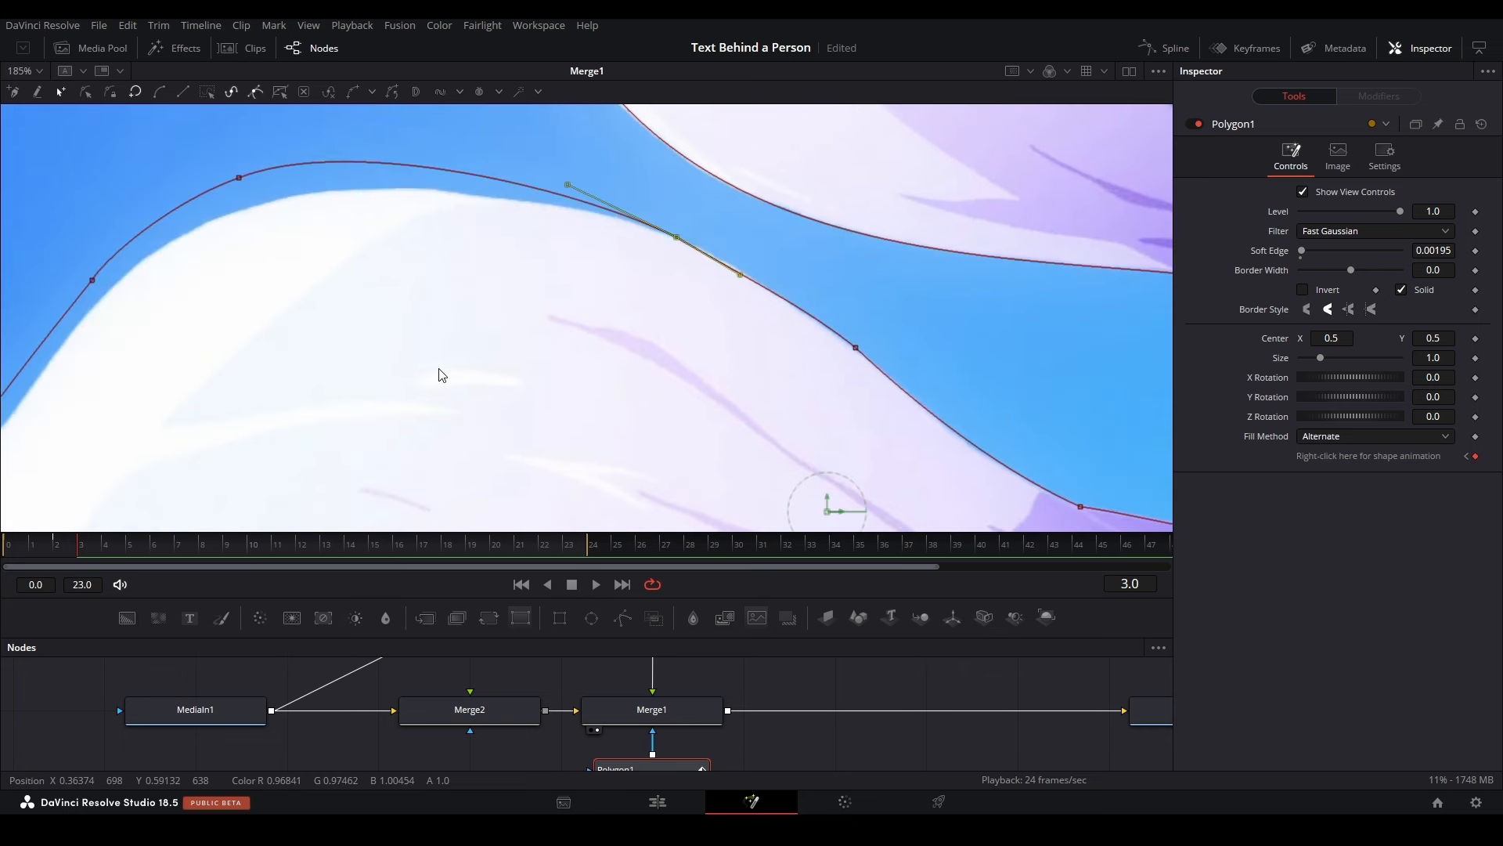
drag(439, 369, 555, 362)
drag(540, 310, 275, 90)
drag(394, 278, 385, 319)
drag(436, 265, 687, 249)
drag(540, 329, 407, 199)
drag(480, 333, 491, 346)
Step: Fit the mask curve to the upper left side of the large lower petal
drag(514, 419, 675, 309)
drag(579, 421, 714, 238)
drag(637, 367, 371, 453)
drag(536, 429, 599, 370)
drag(638, 300, 473, 482)
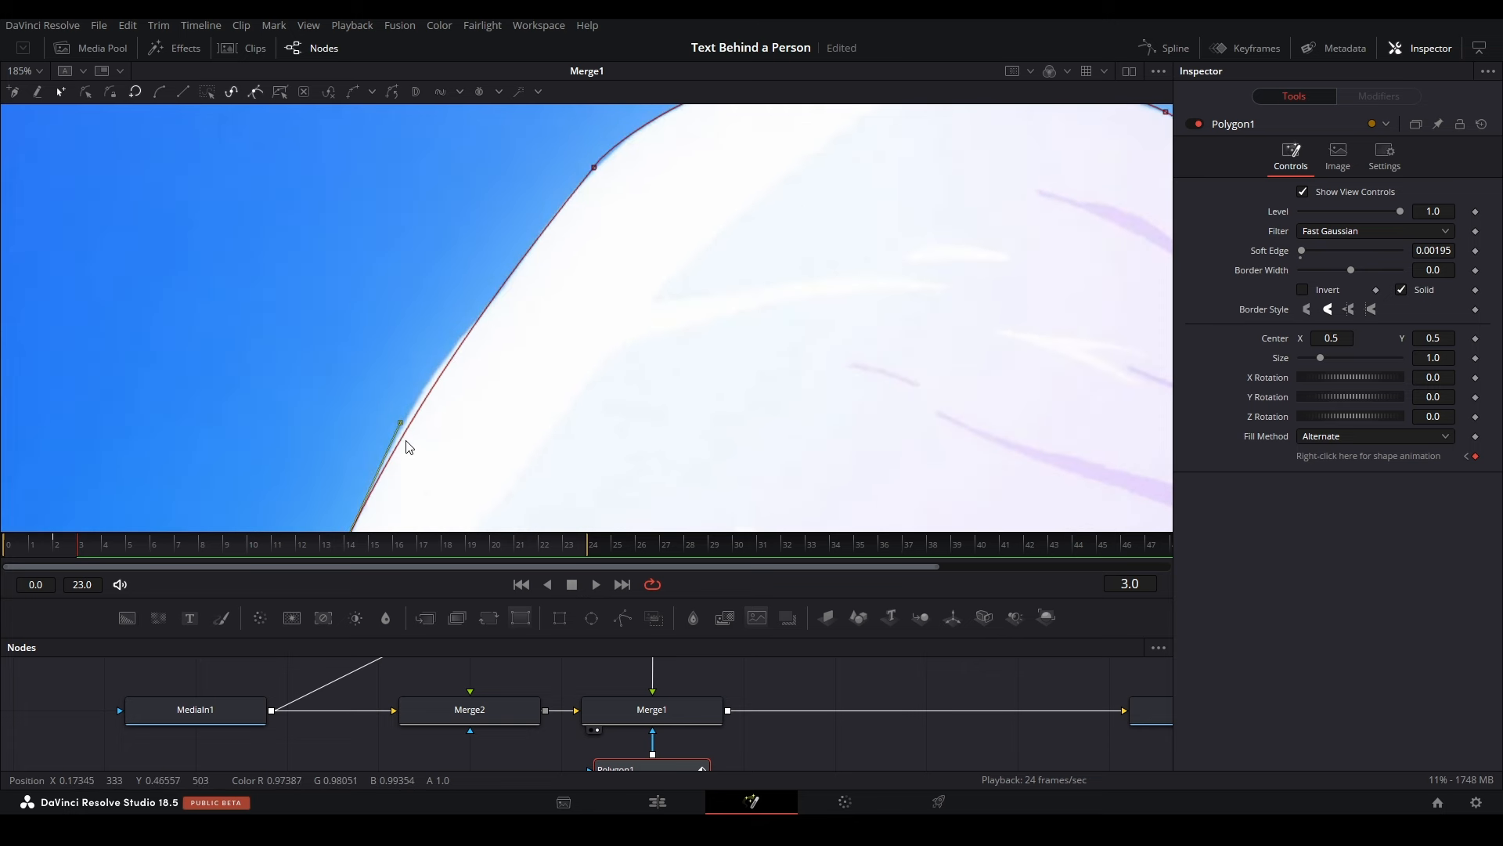
drag(400, 424, 386, 412)
drag(464, 501, 618, 255)
drag(621, 359, 587, 293)
Step: Bend the mask to the large petal's lower left edge down to the corner at the bottom of the image
scroll(588, 293, down, 2)
drag(704, 354, 549, 456)
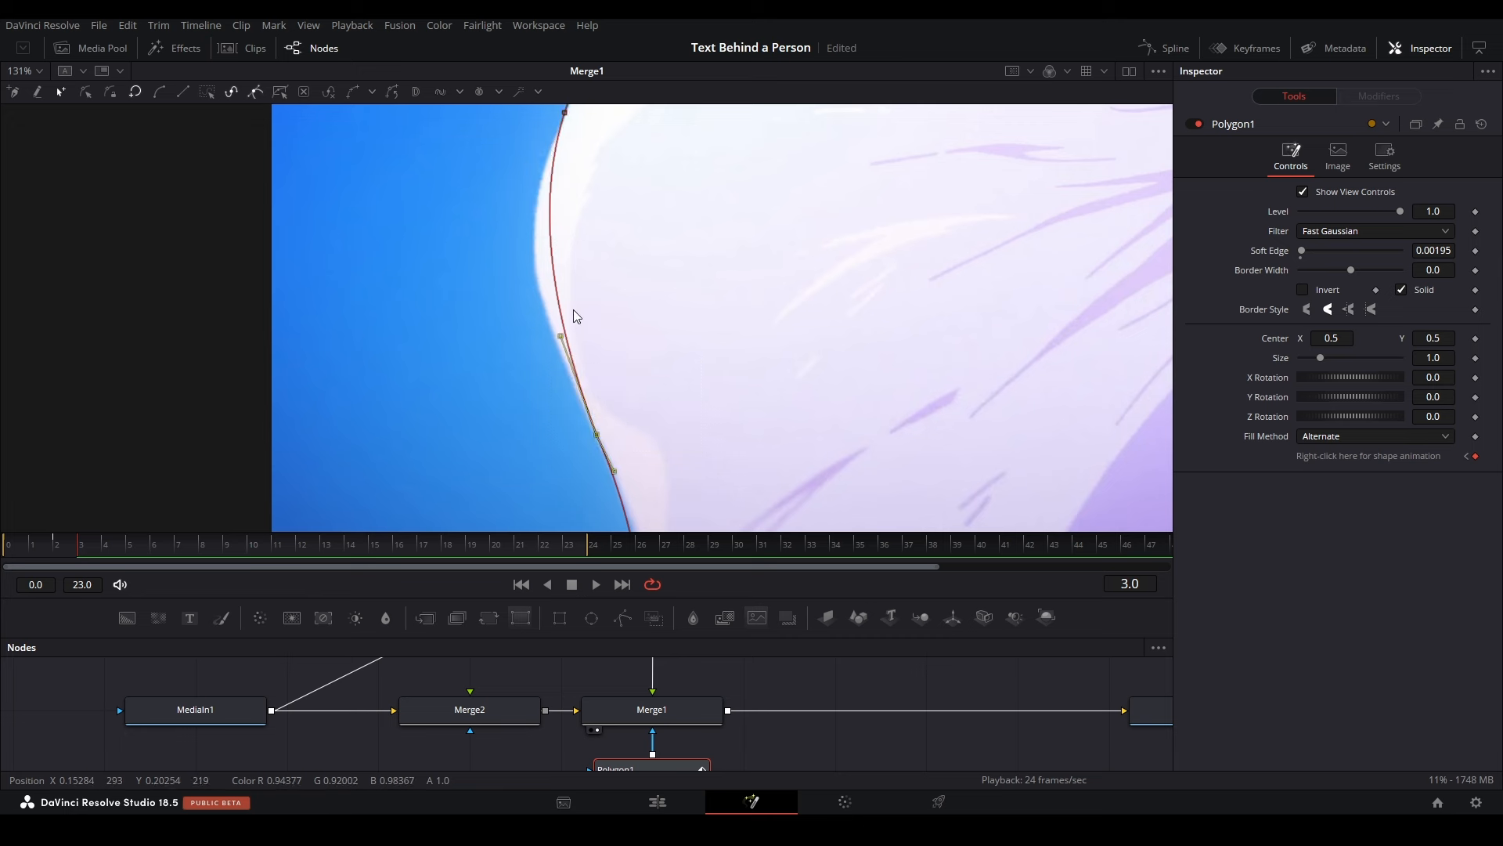
drag(561, 336, 509, 269)
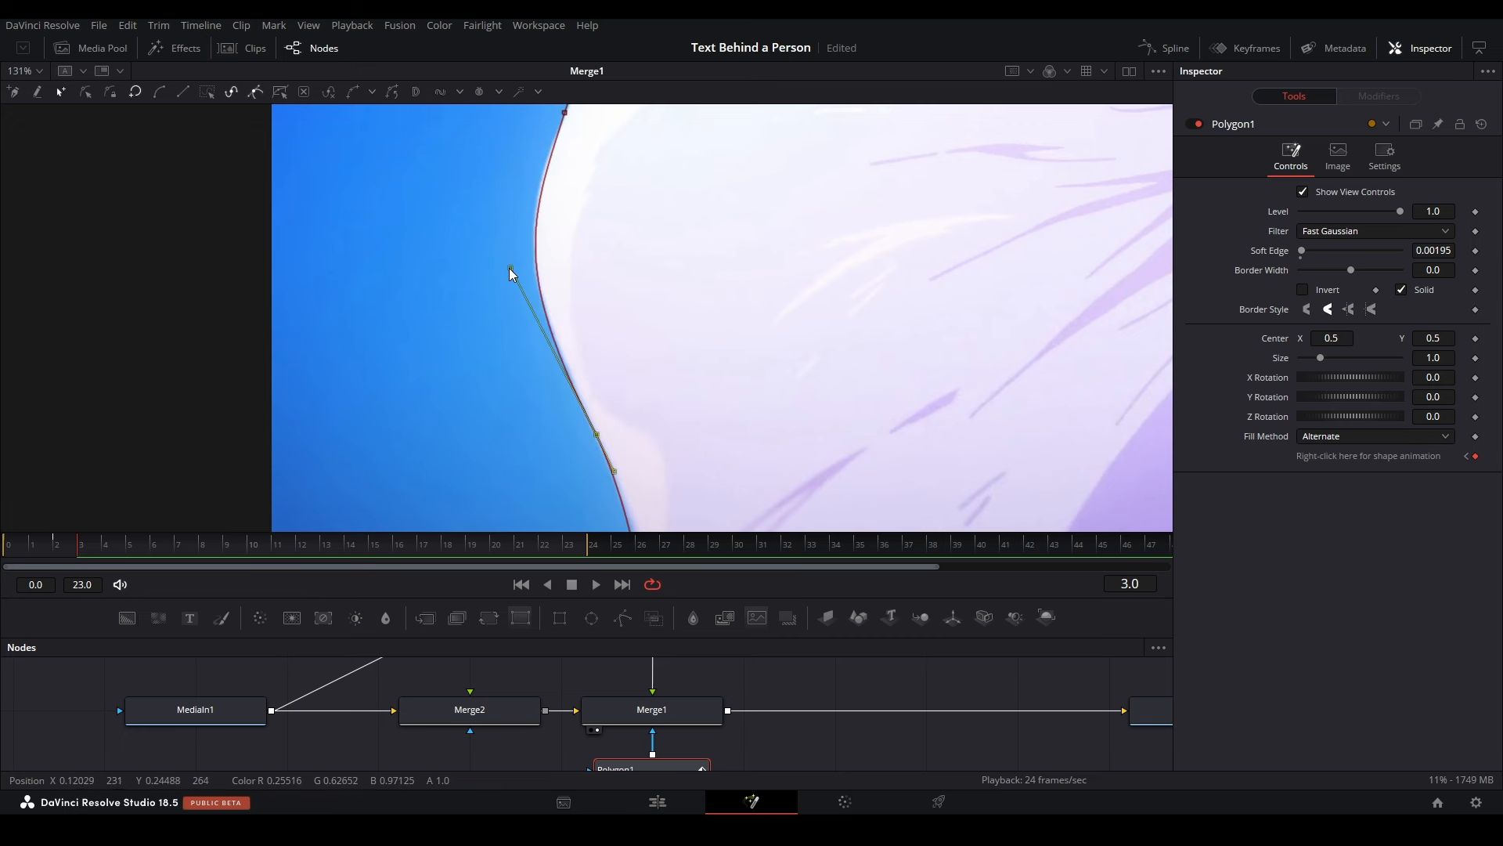
drag(589, 318, 547, 69)
scroll(613, 257, up, 2)
click(585, 317)
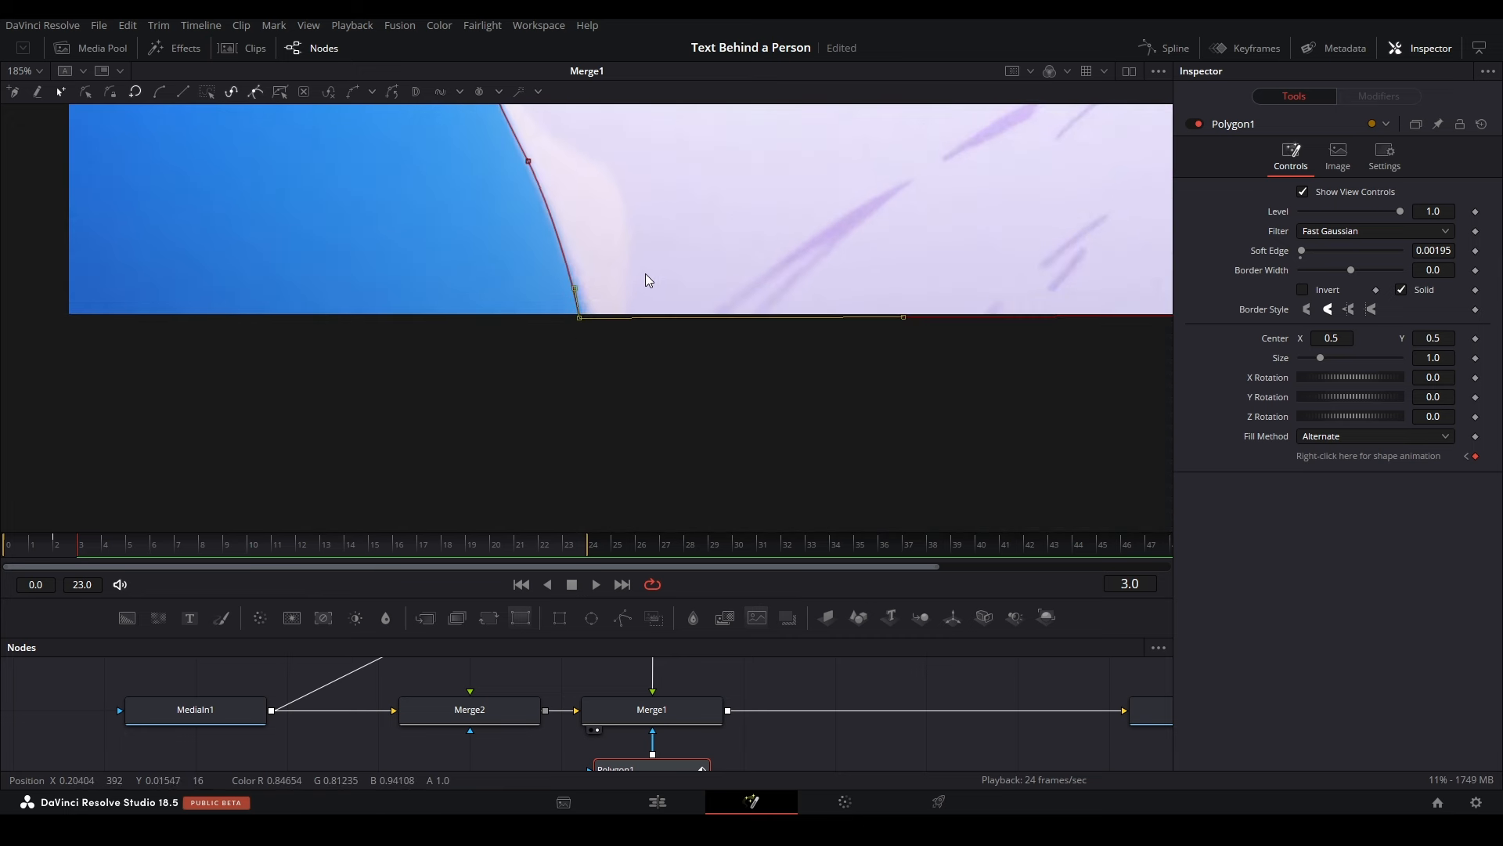
drag(587, 268, 580, 289)
scroll(833, 214, down, 8)
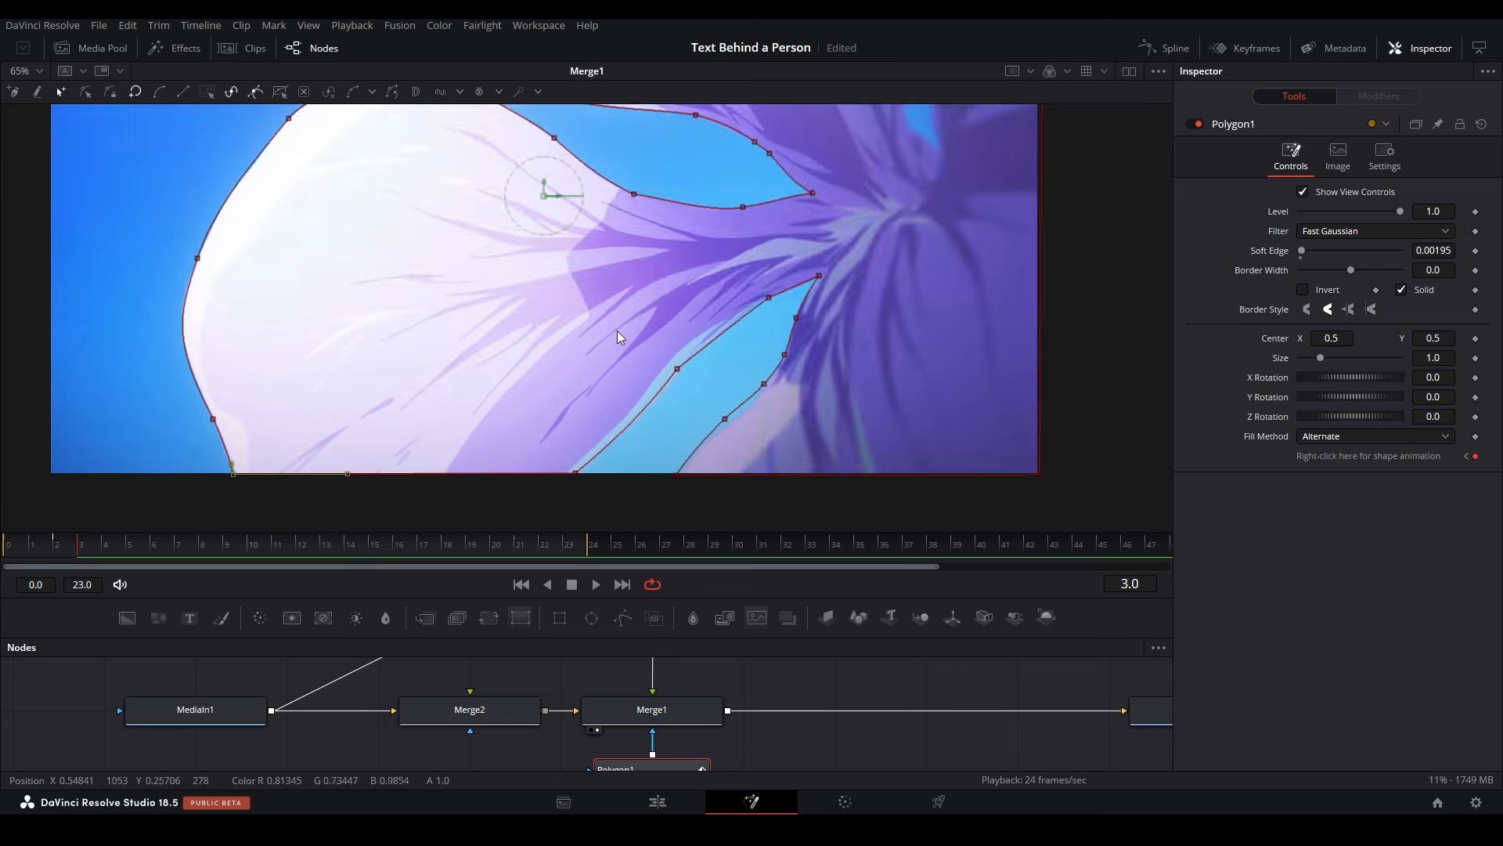
Step: Move the mask points on the left edge of the lower blue gap to match the petal
scroll(678, 379, up, 5)
drag(692, 400, 434, 510)
drag(416, 468, 429, 427)
drag(655, 255, 643, 259)
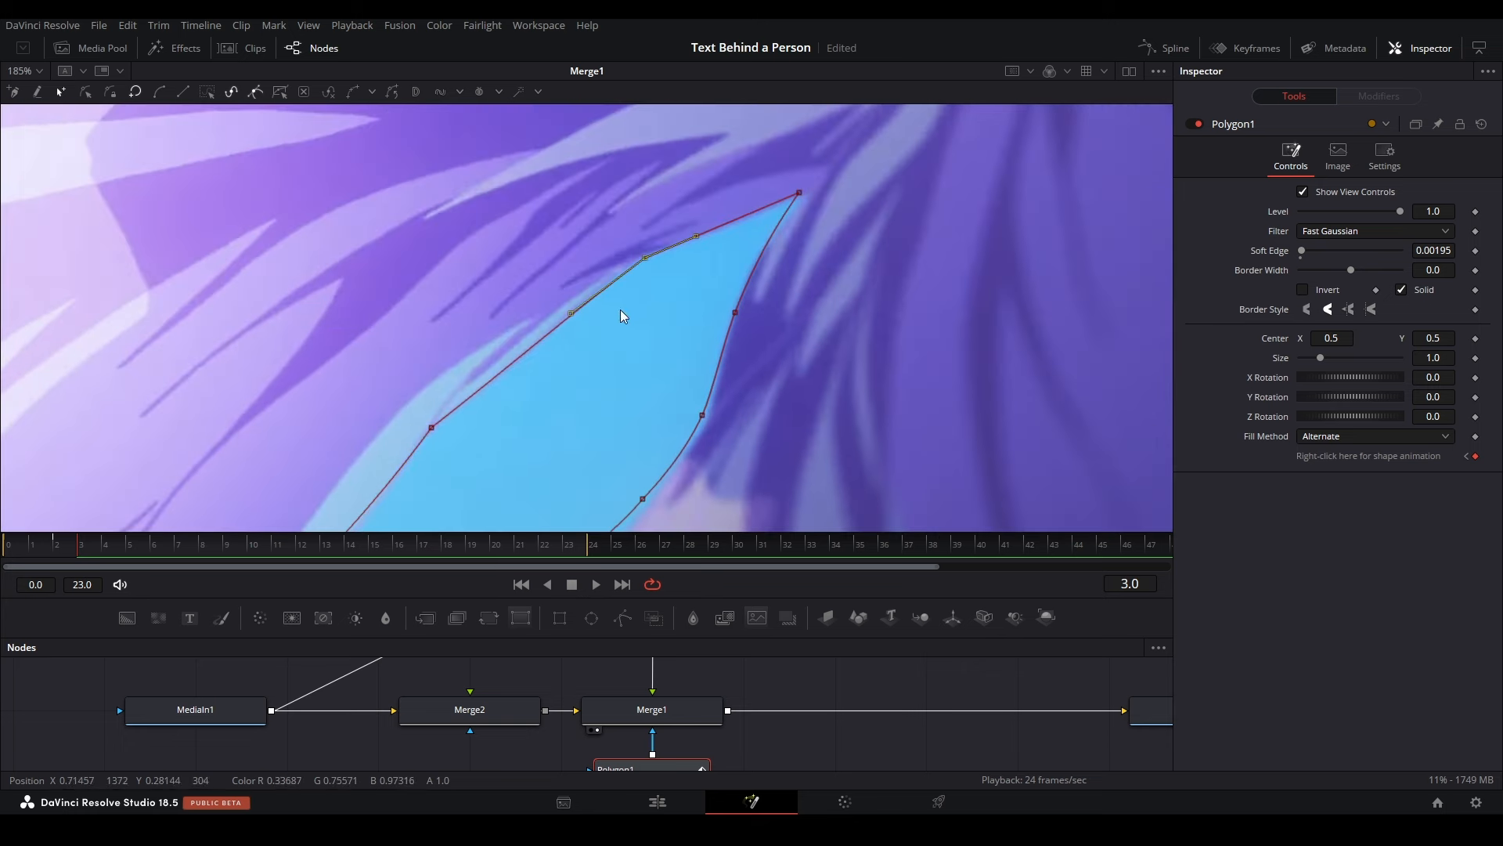
Step: Adjust the mask points and handles along the right edge of the lower blue gap
drag(762, 432, 759, 299)
click(642, 373)
drag(673, 343, 669, 350)
drag(597, 450, 718, 322)
drag(648, 338, 701, 318)
click(518, 498)
drag(554, 449, 586, 401)
click(625, 454)
click(702, 318)
drag(657, 368, 351, 457)
scroll(636, 377, down, 2)
Step: Fit the image and scrub between frames 0 and 3 to check how Polygon1's mask follows the flower
key(ctrl+f)
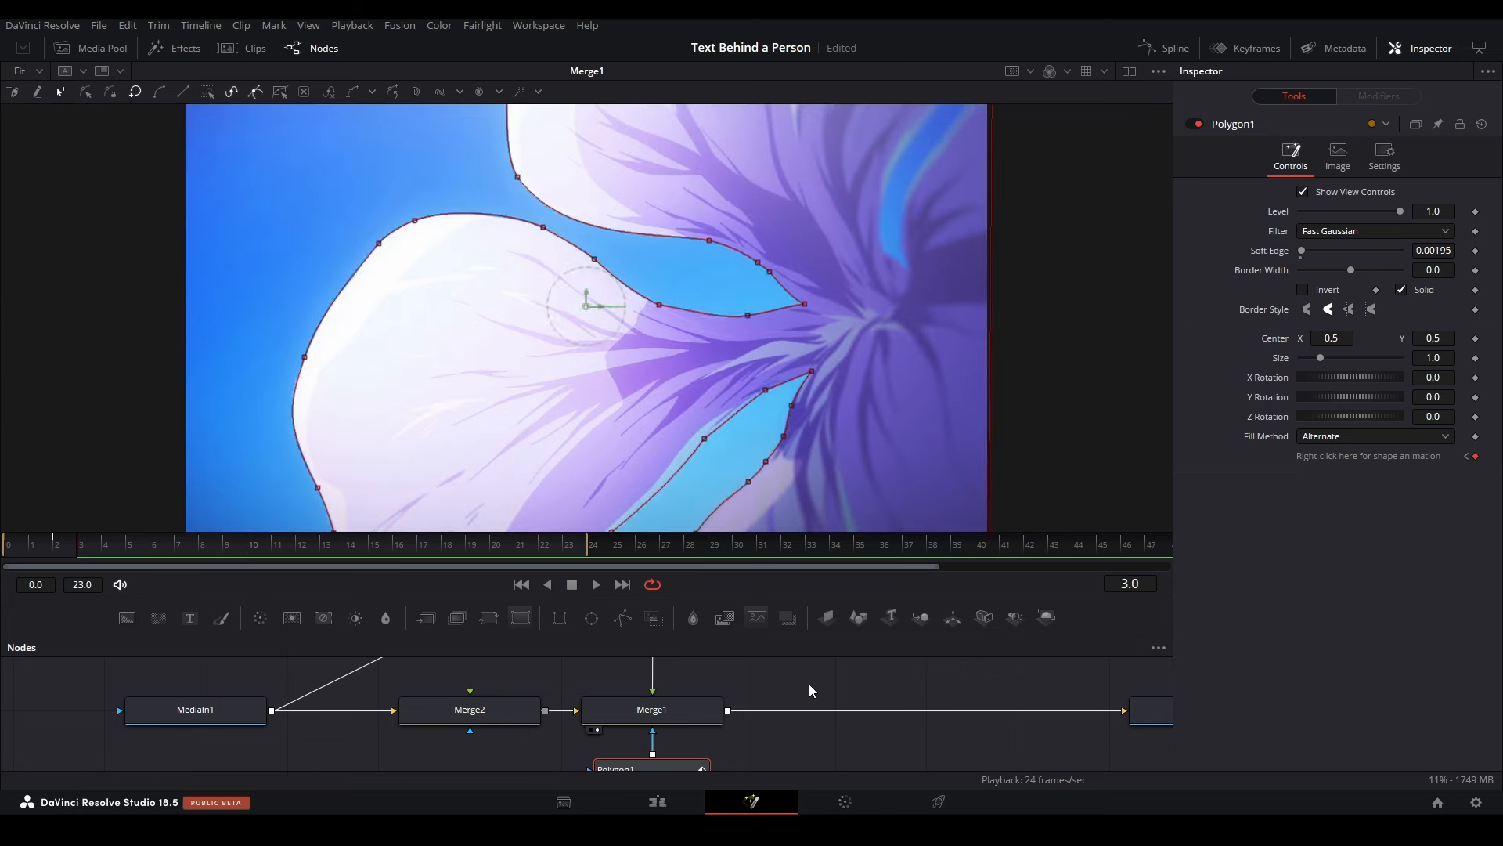
click(809, 683)
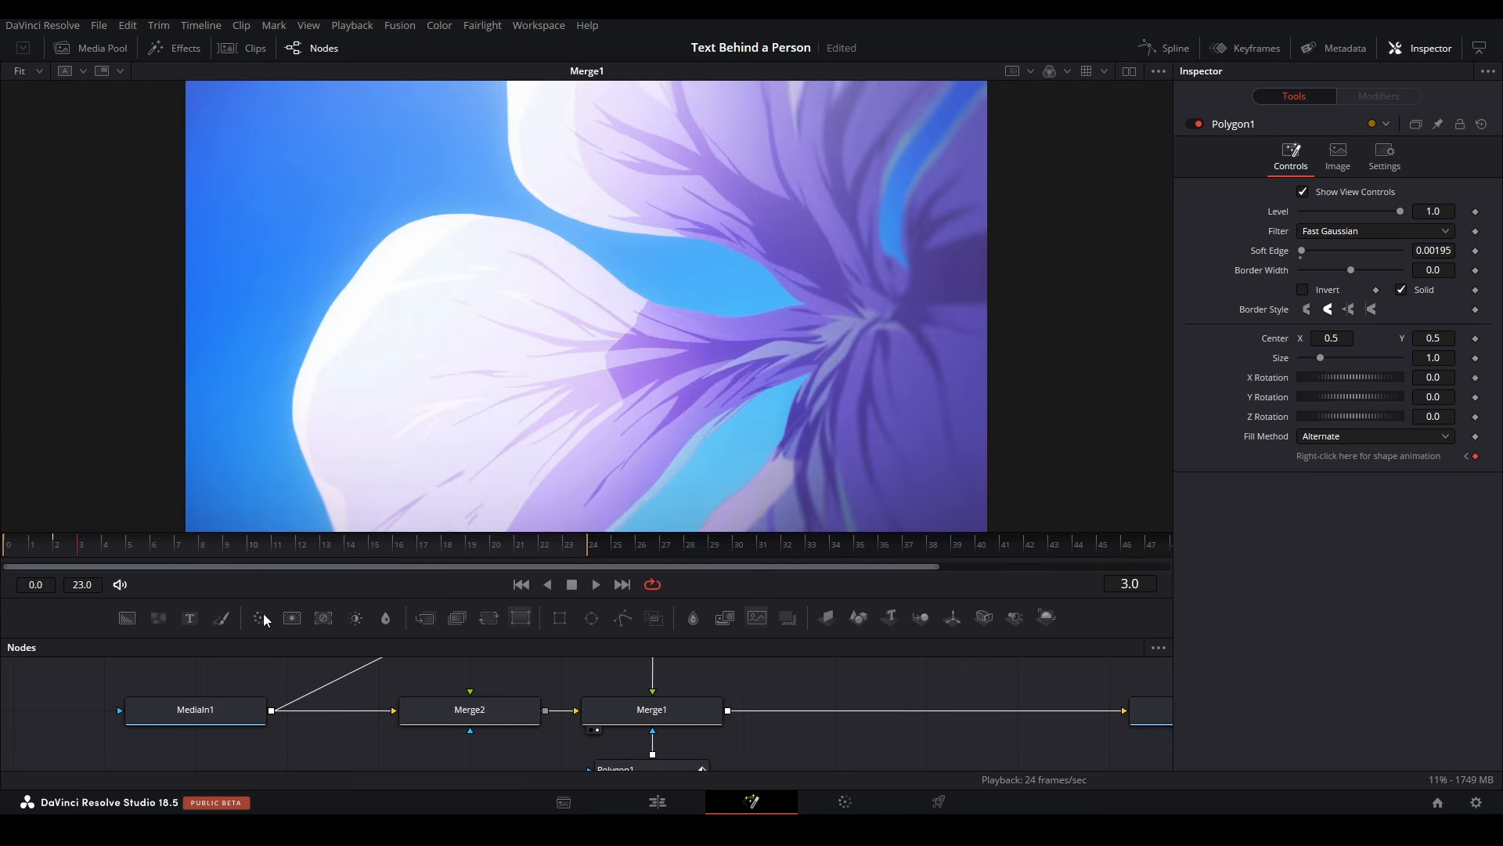
click(687, 767)
click(7, 550)
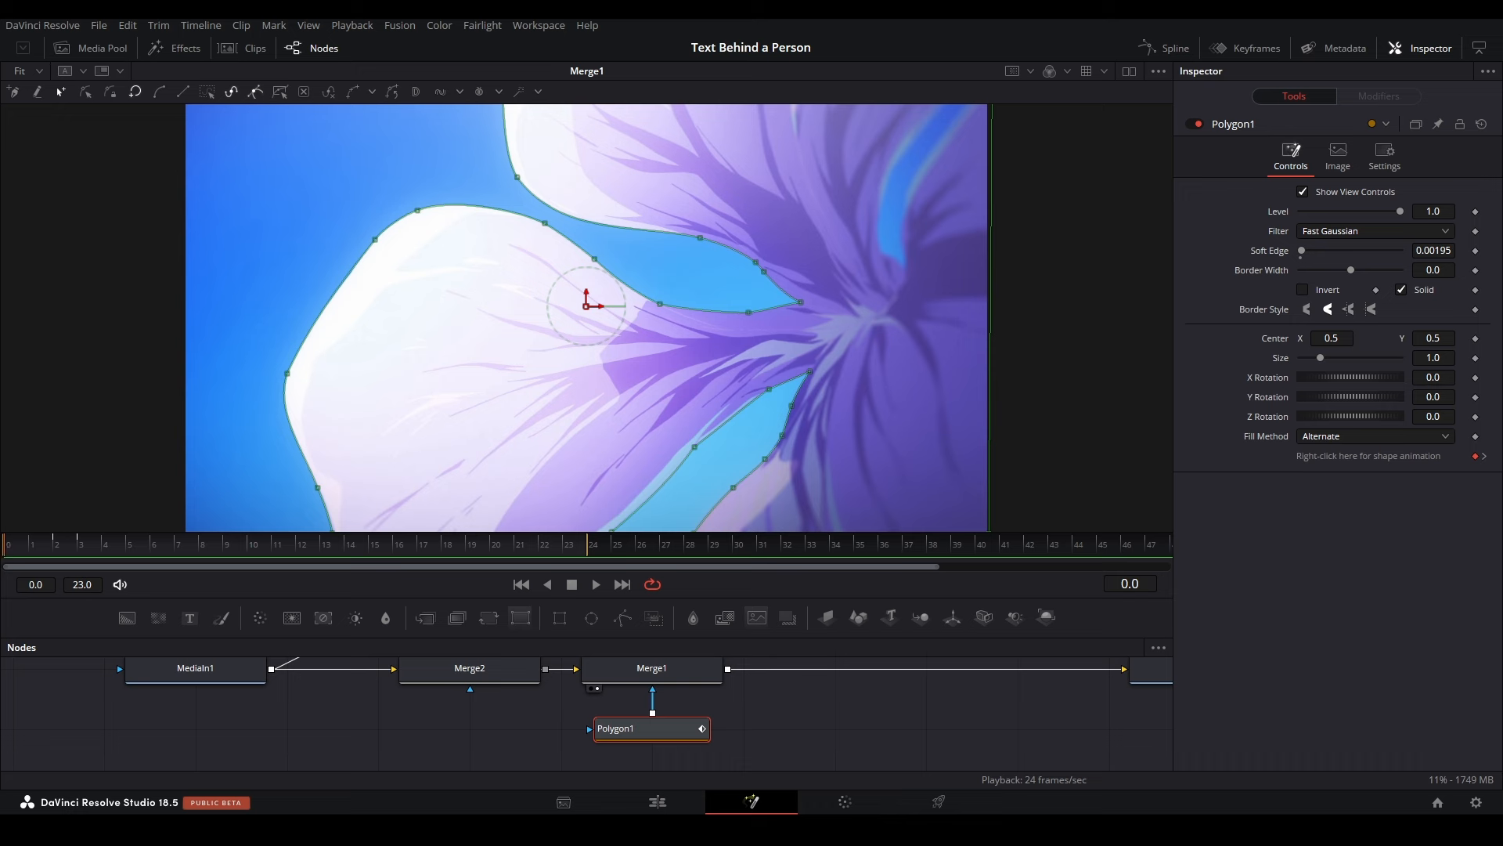
drag(7, 550, 85, 552)
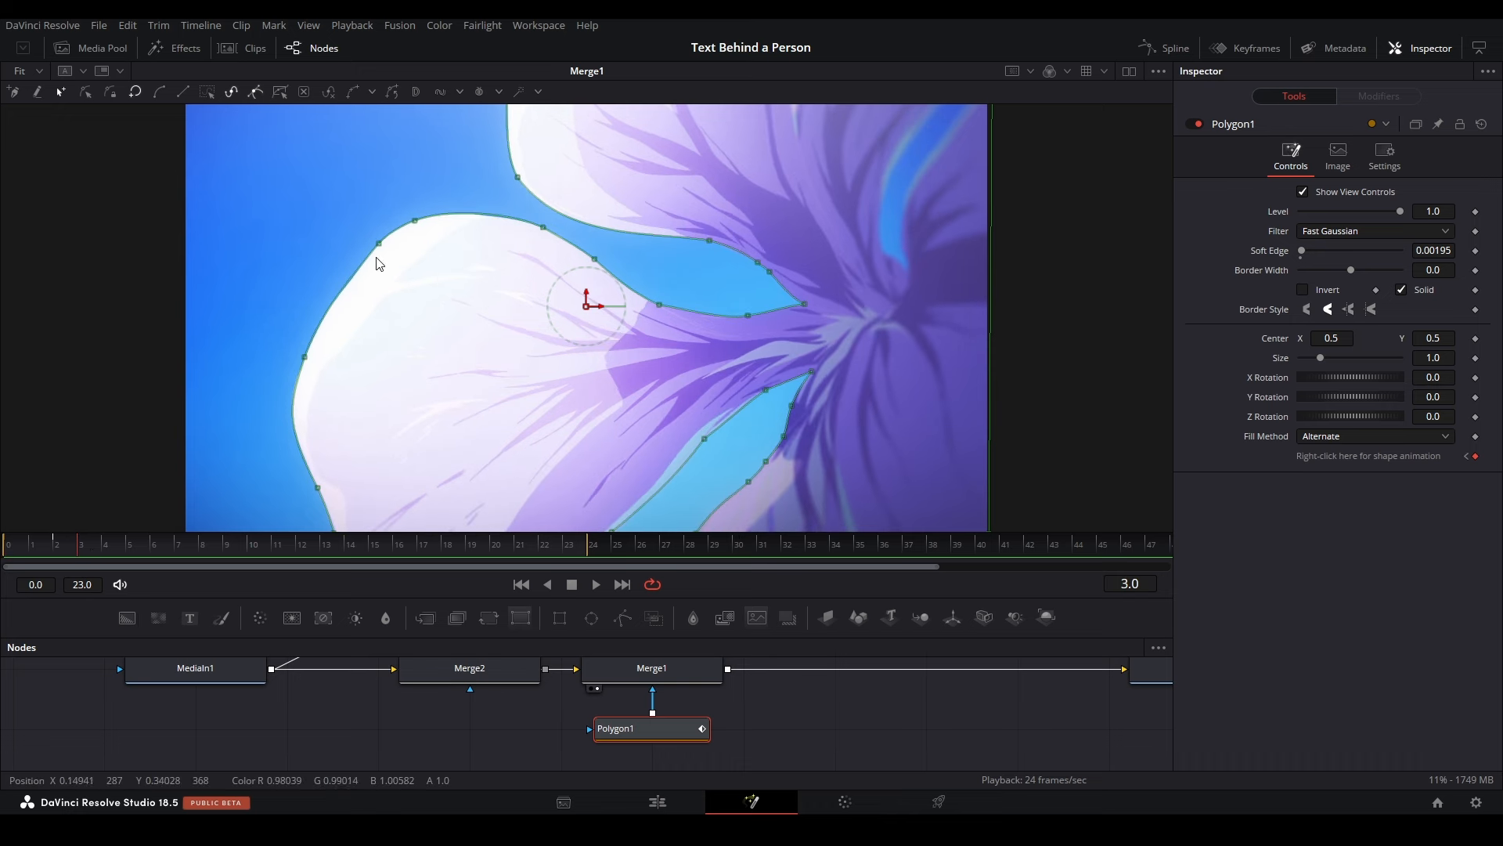
drag(765, 242, 719, 239)
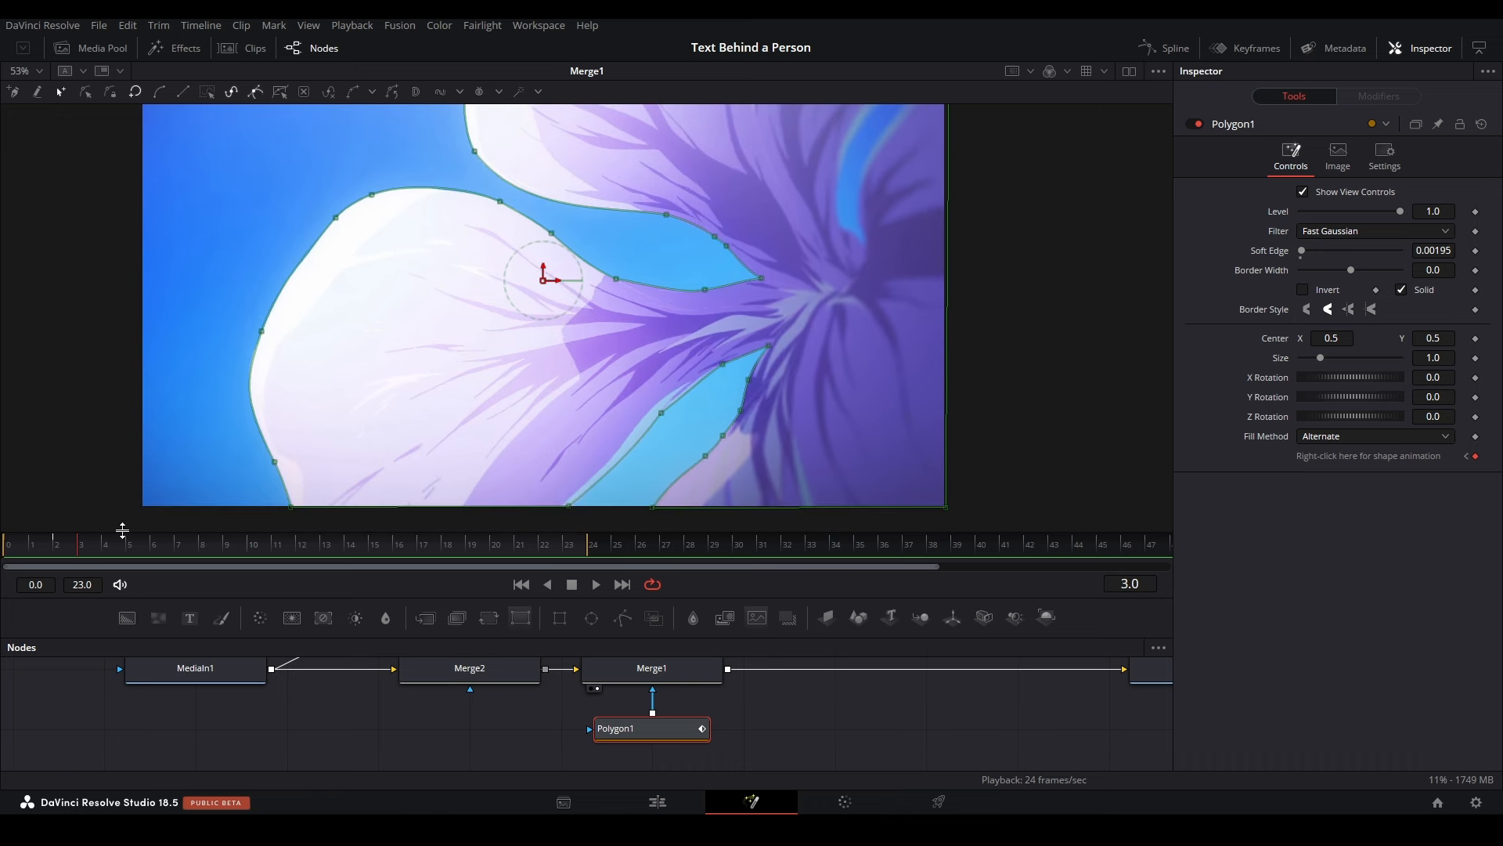
drag(250, 548, 17, 556)
scroll(701, 742, down, 4)
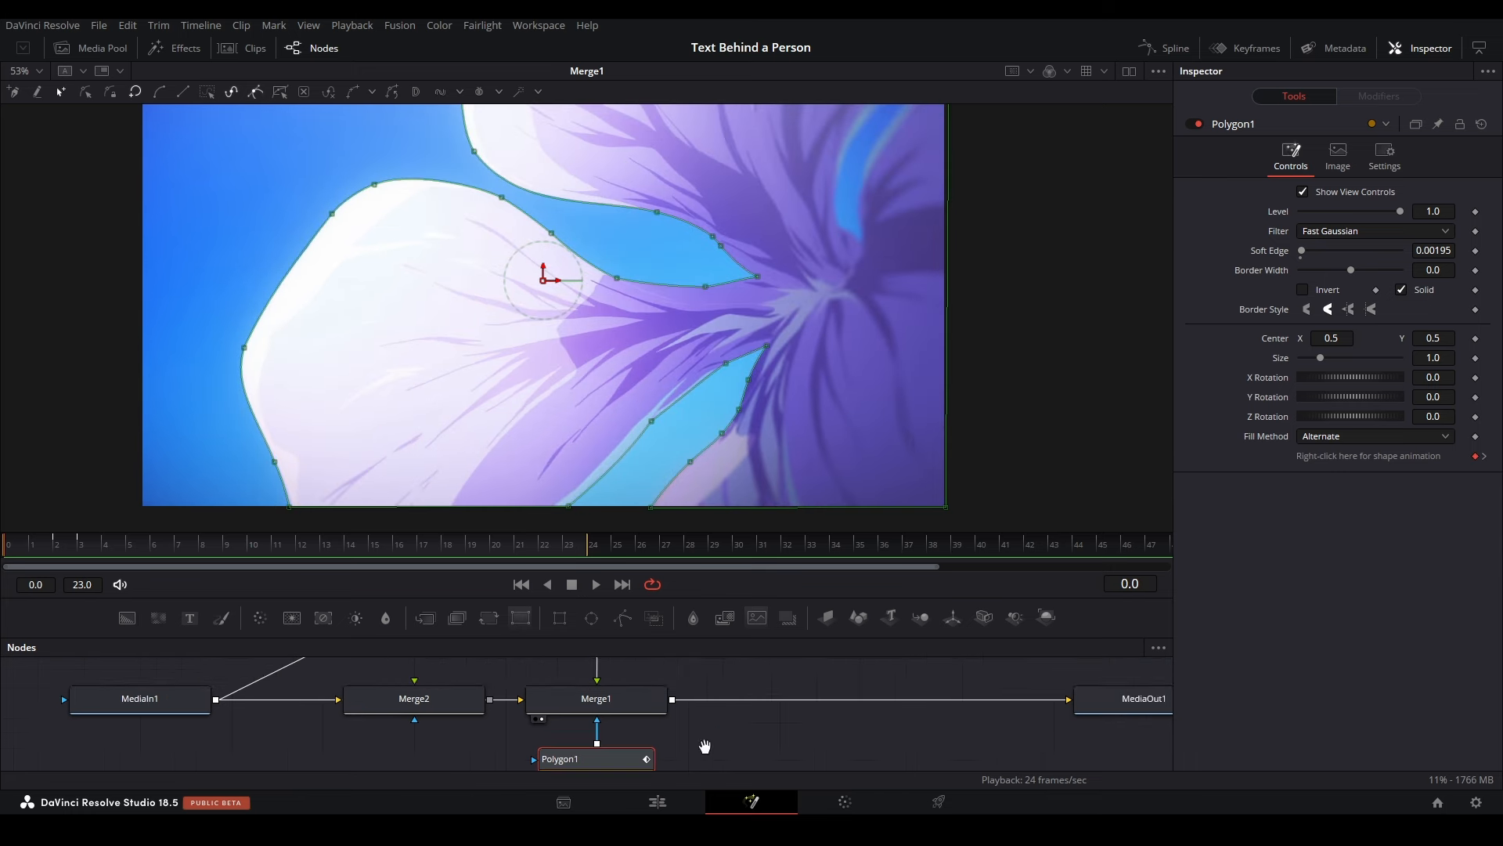
drag(665, 724, 485, 708)
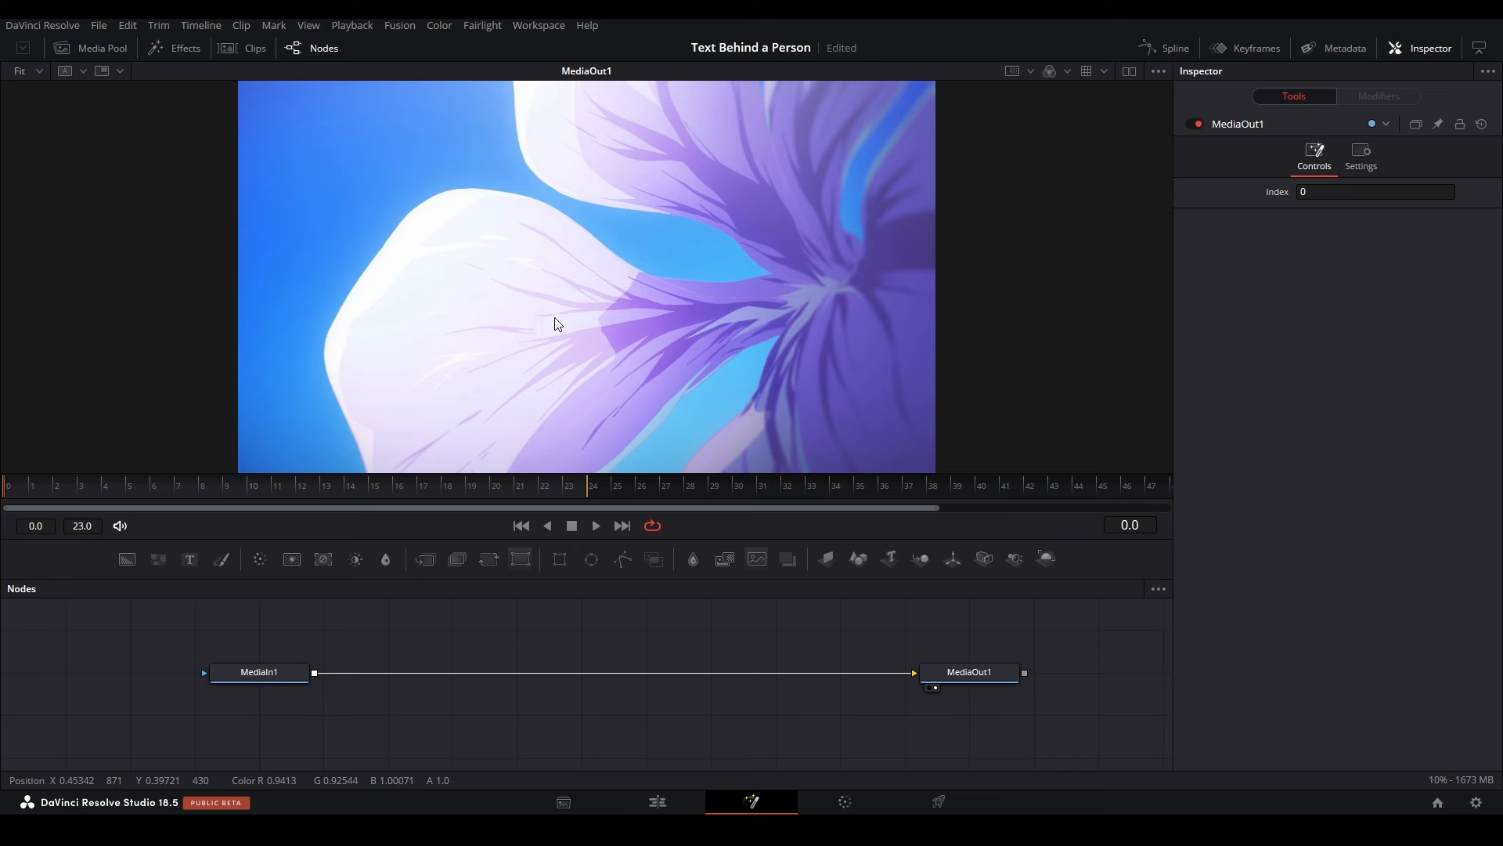
drag(369, 663, 379, 688)
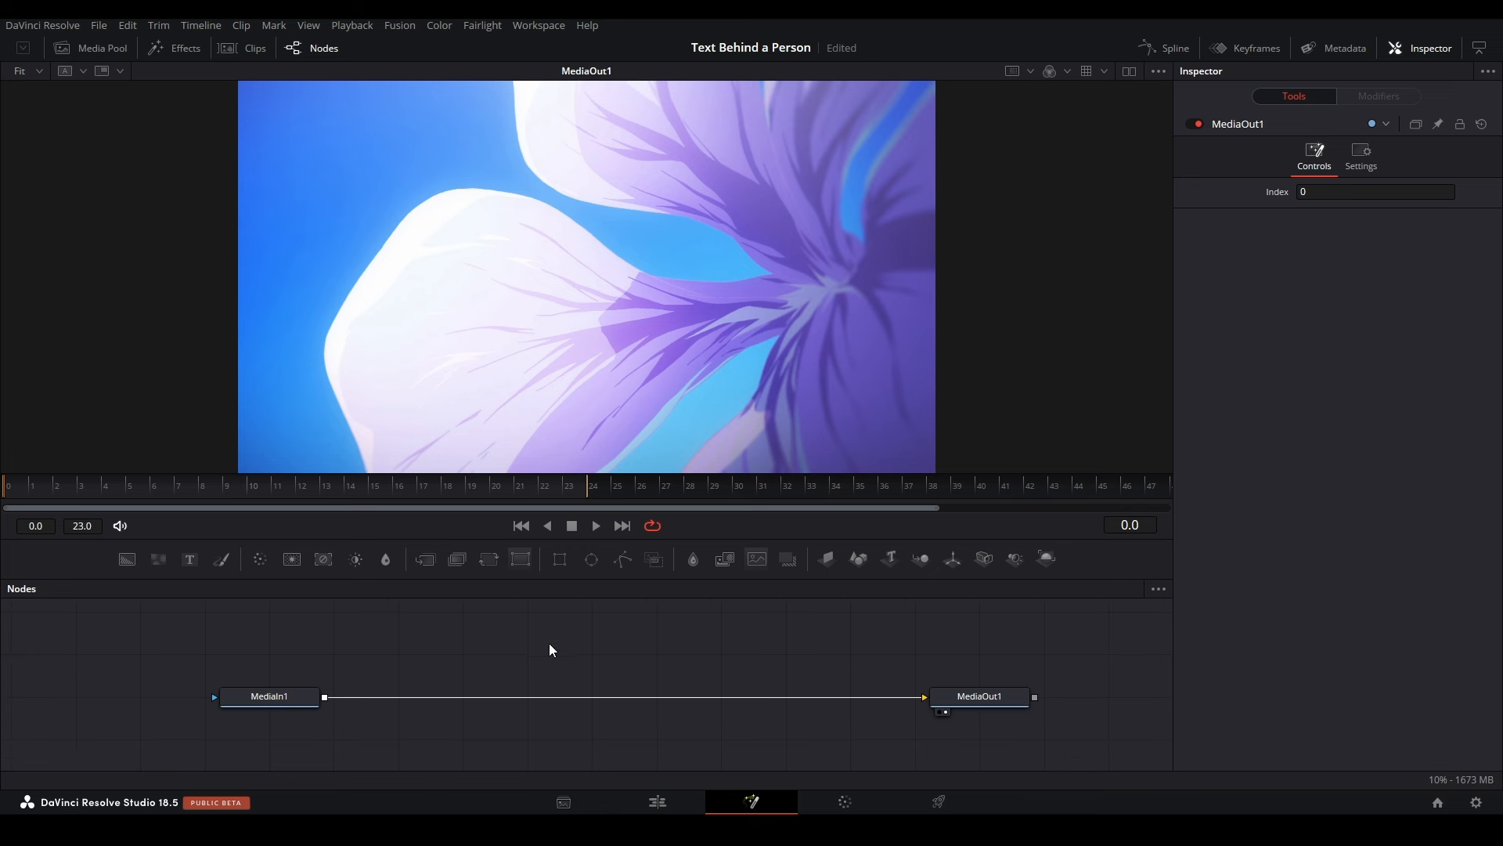
drag(519, 649, 483, 644)
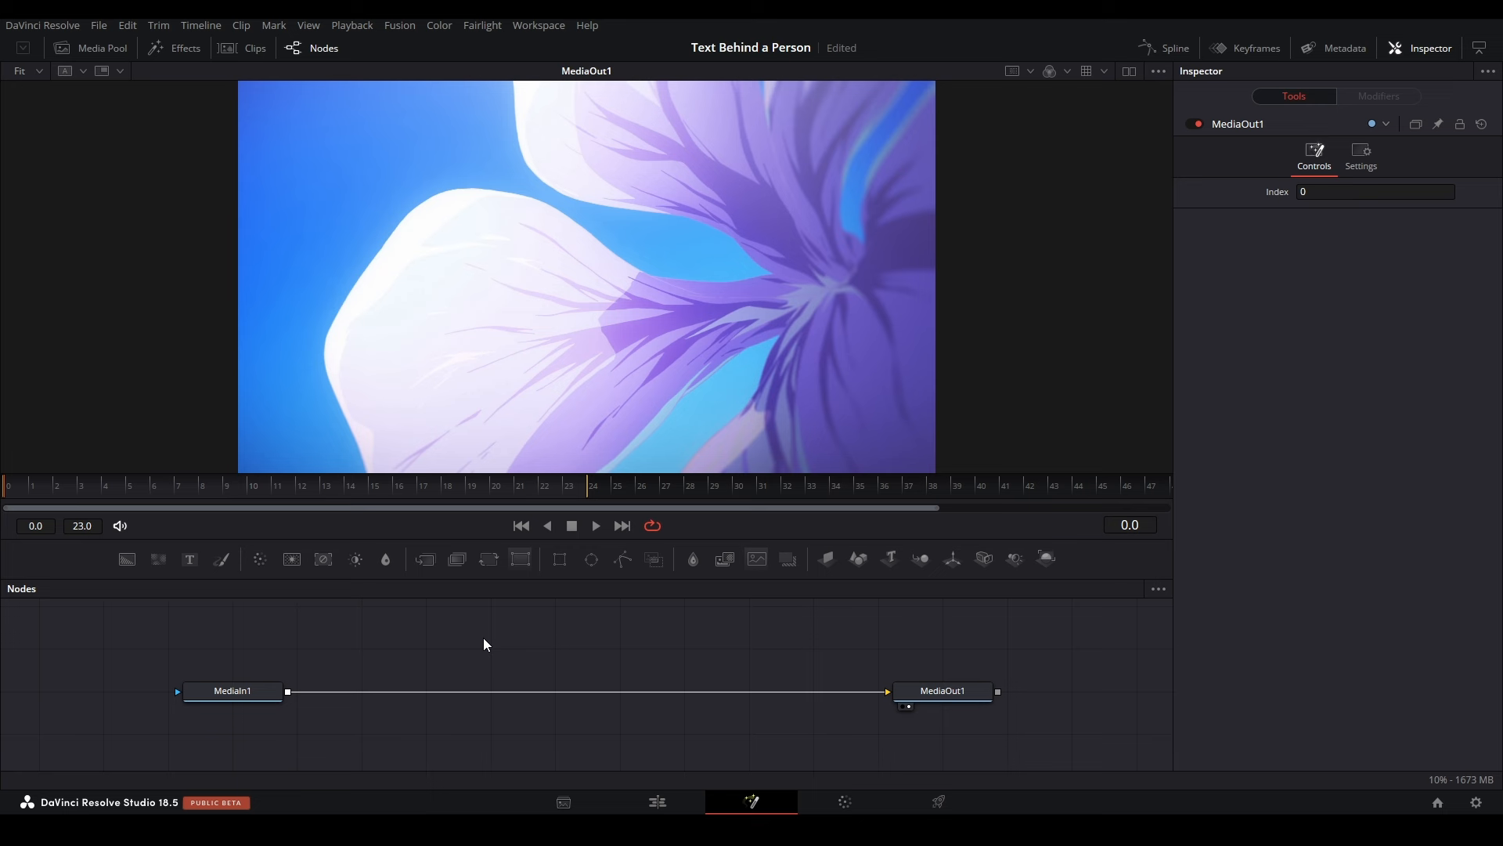
scroll(483, 643, up, 1)
scroll(484, 643, down, 1)
Step: Insert a Chroma Keyer node after MediaIn1 and place it a little further along the line to MediaOut1
click(232, 690)
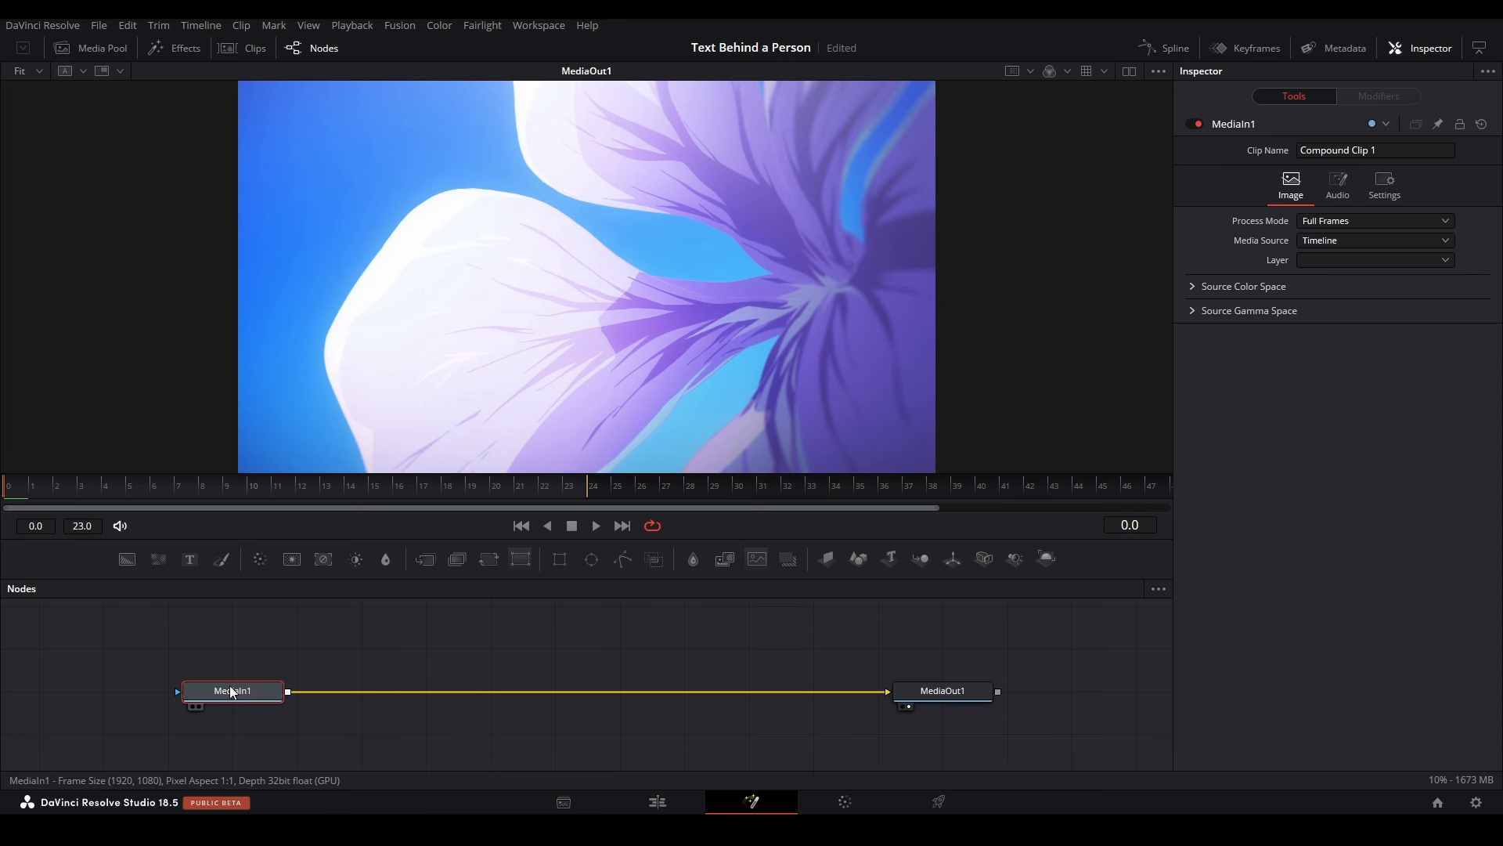
key(shift+space)
text(chroma)
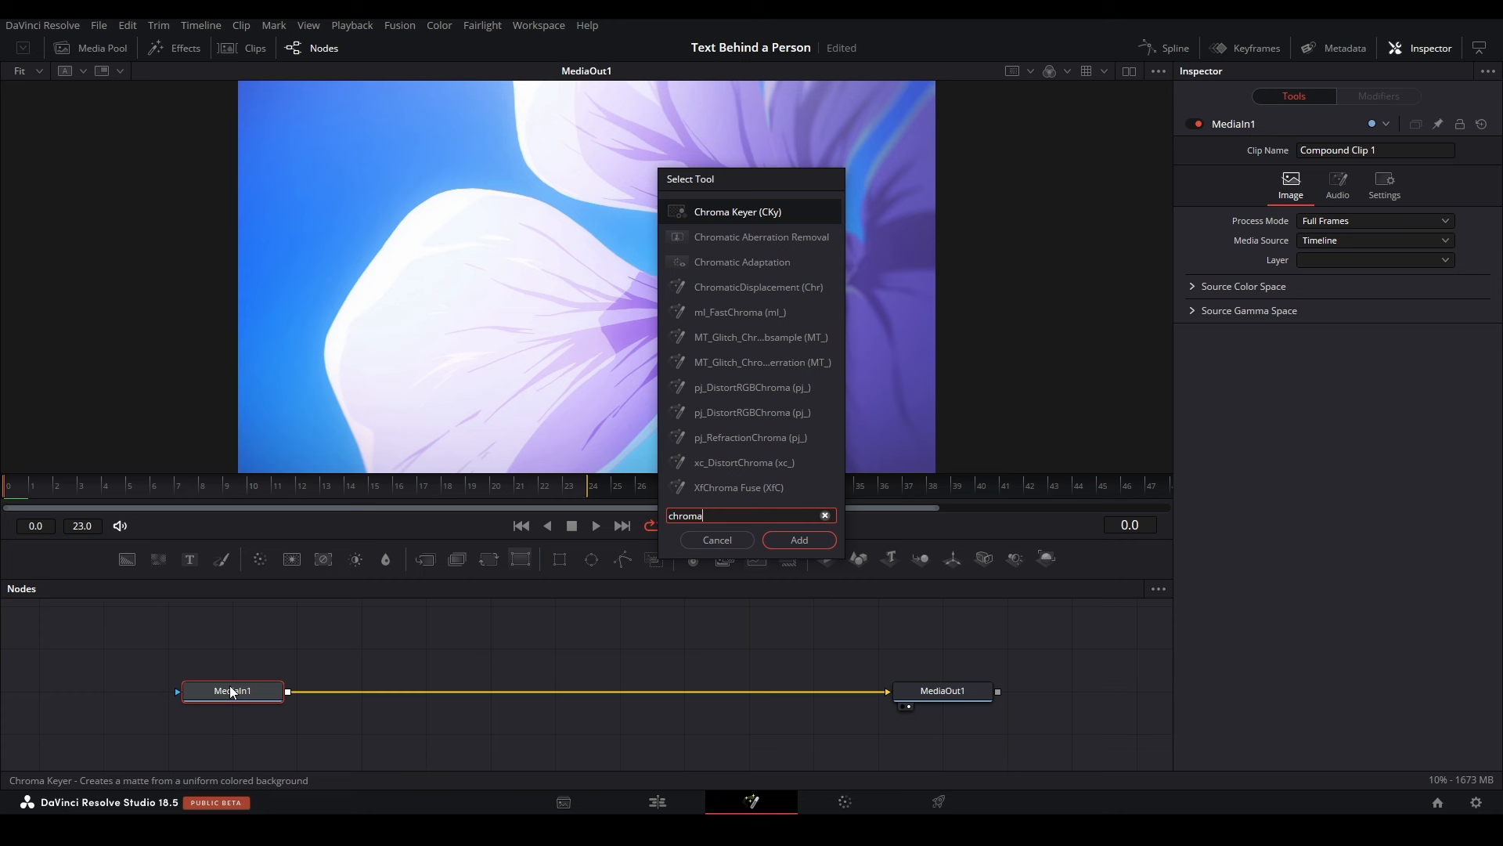
key(Return)
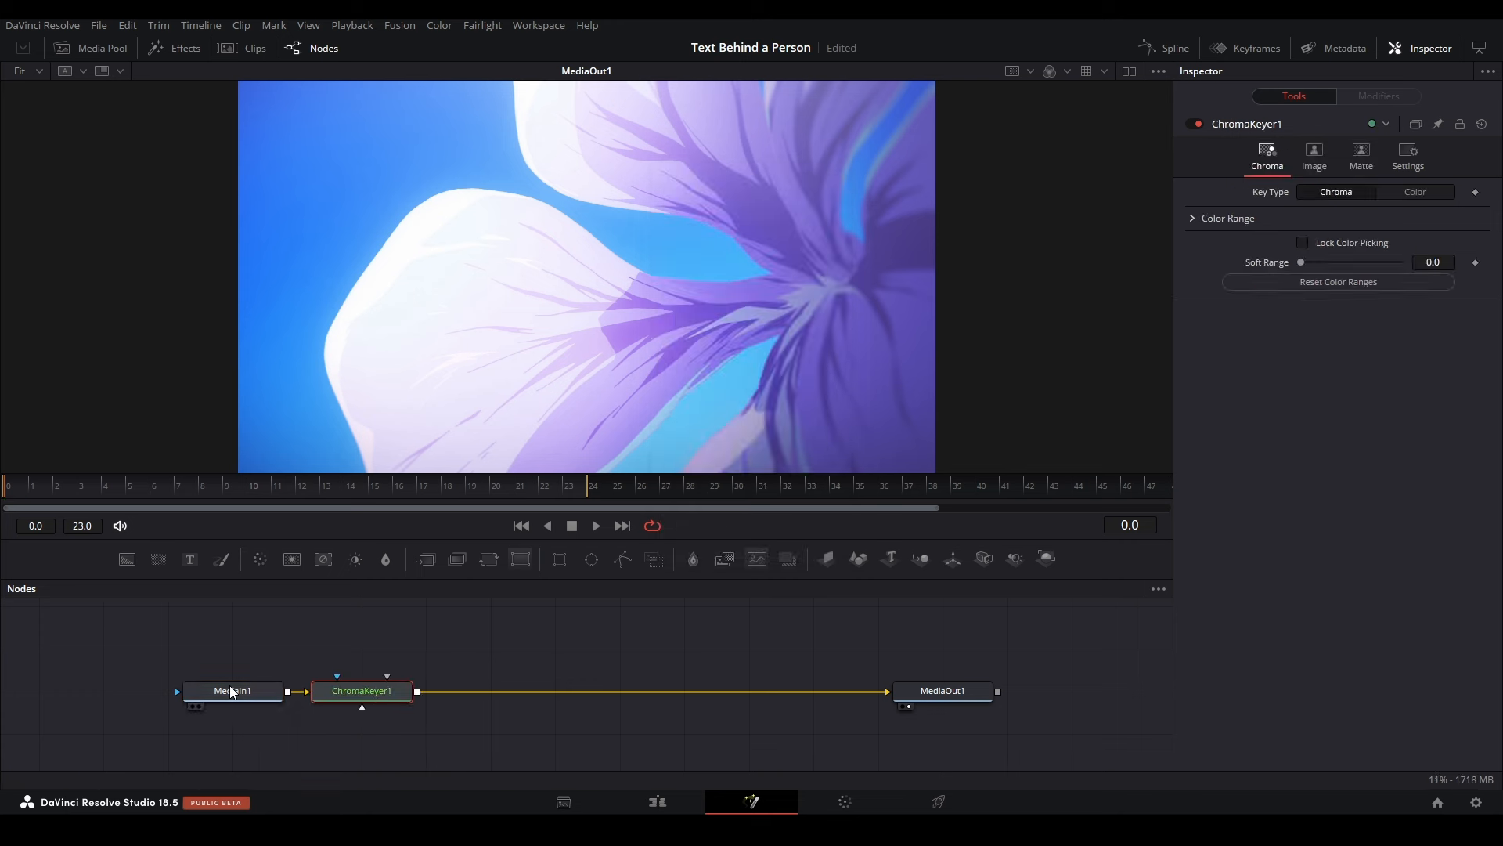
drag(337, 690, 391, 687)
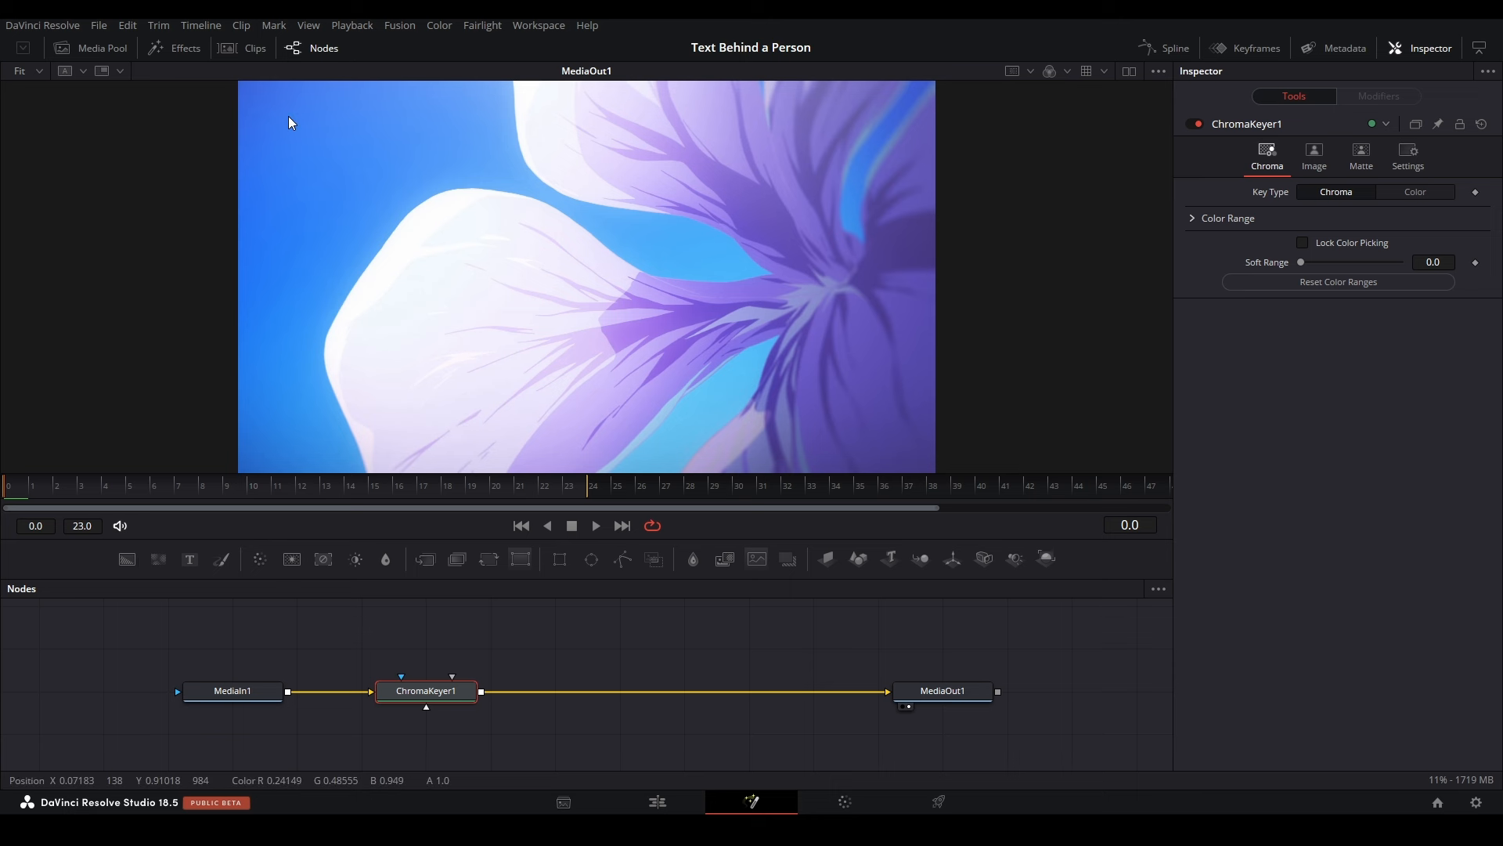
Step: Key out the blue background around the large white petal by sampling its shades with ChromaKeyer1
drag(287, 116, 373, 171)
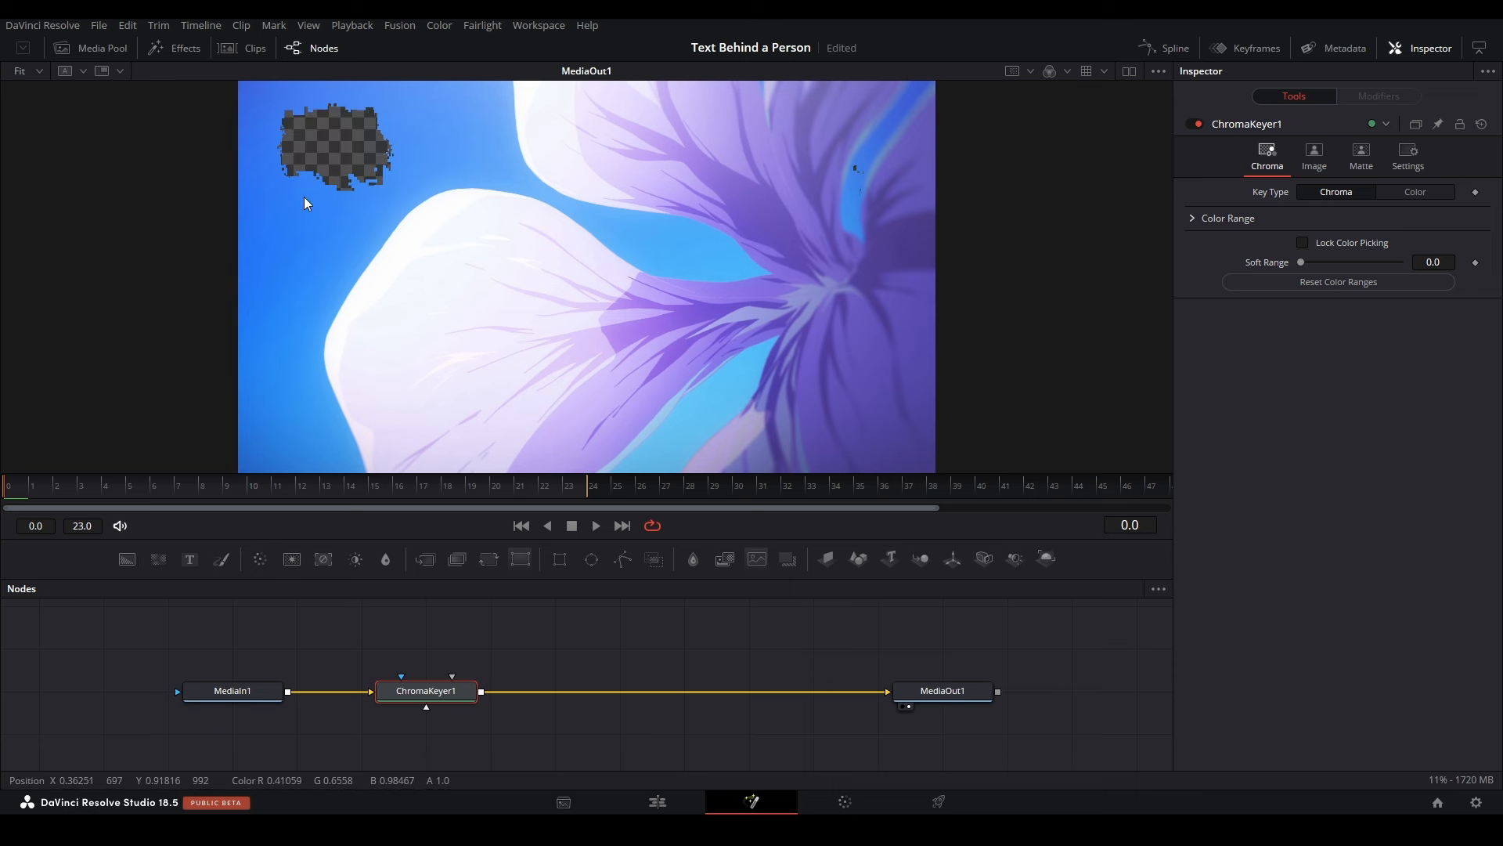
drag(344, 232, 277, 141)
drag(320, 256, 332, 188)
drag(351, 144, 393, 276)
drag(341, 360, 359, 275)
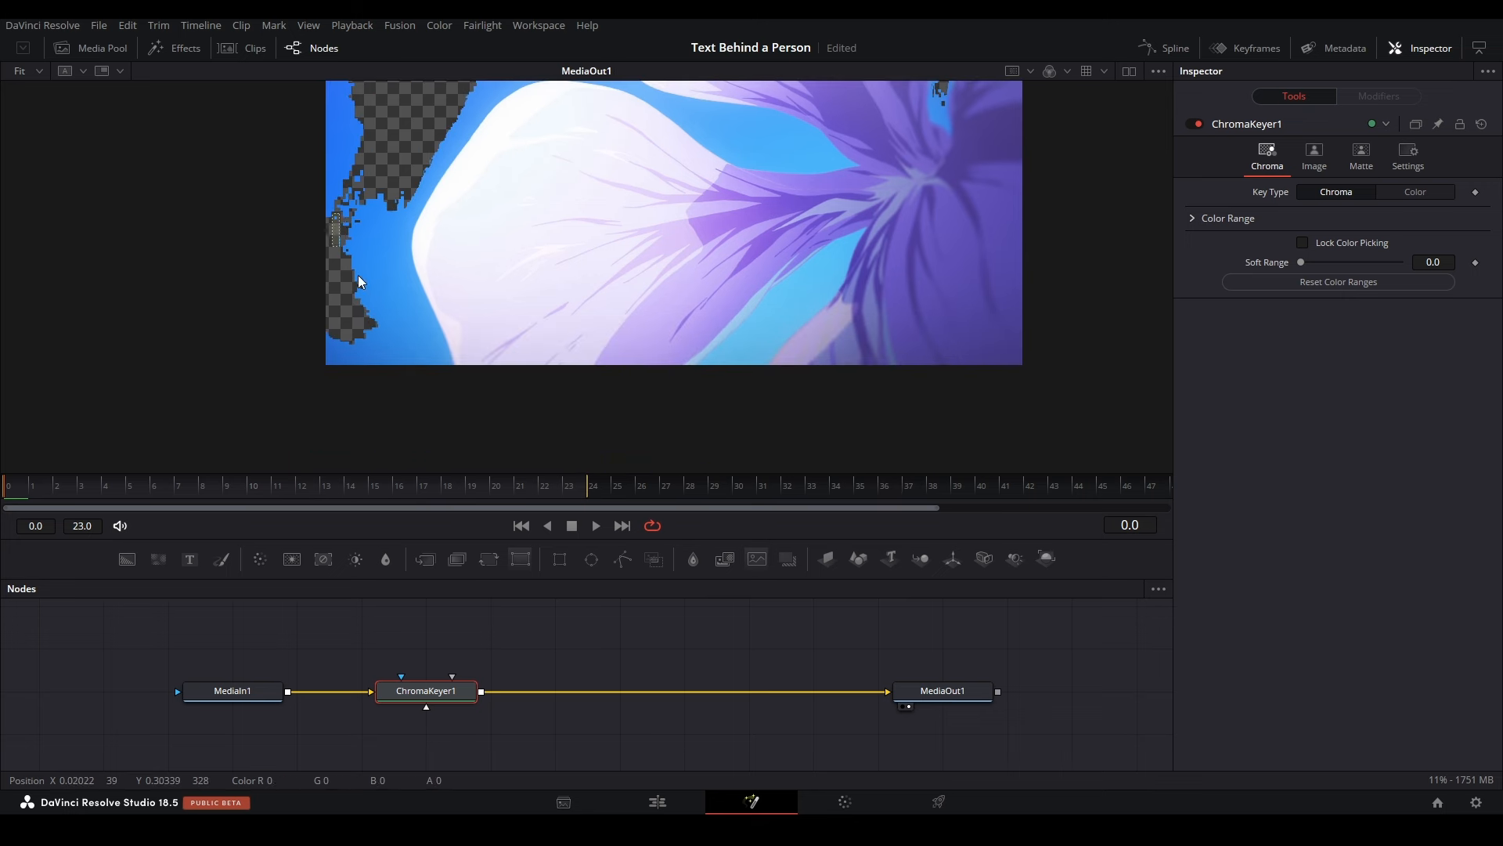
drag(340, 213, 382, 273)
drag(363, 172, 324, 372)
Step: Sample the light blue in the central gap between the petals, including the leftover specks near the purple edge
drag(468, 202, 533, 291)
drag(511, 273, 436, 173)
scroll(706, 265, up, 3)
scroll(706, 265, up, 1)
drag(576, 303, 689, 415)
scroll(680, 371, up, 3)
drag(689, 398, 634, 219)
scroll(634, 227, down, 3)
scroll(661, 294, up, 5)
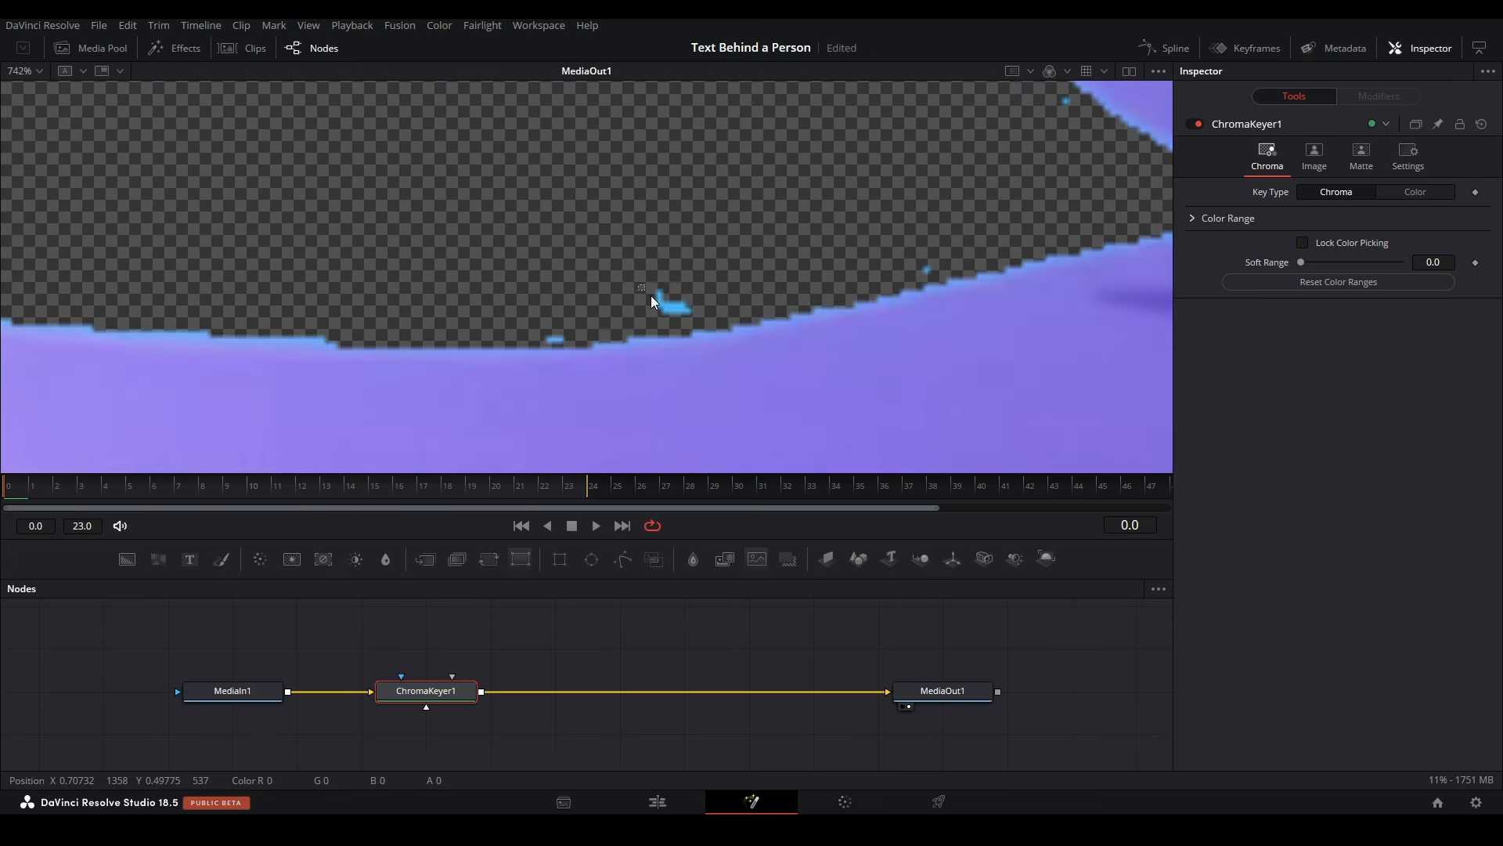
drag(644, 290, 687, 314)
Step: Key out the remaining blue between the two white petals and along the upper petal's left edge up to the frame border
scroll(674, 307, down, 3)
drag(236, 139, 556, 346)
drag(452, 351, 416, 300)
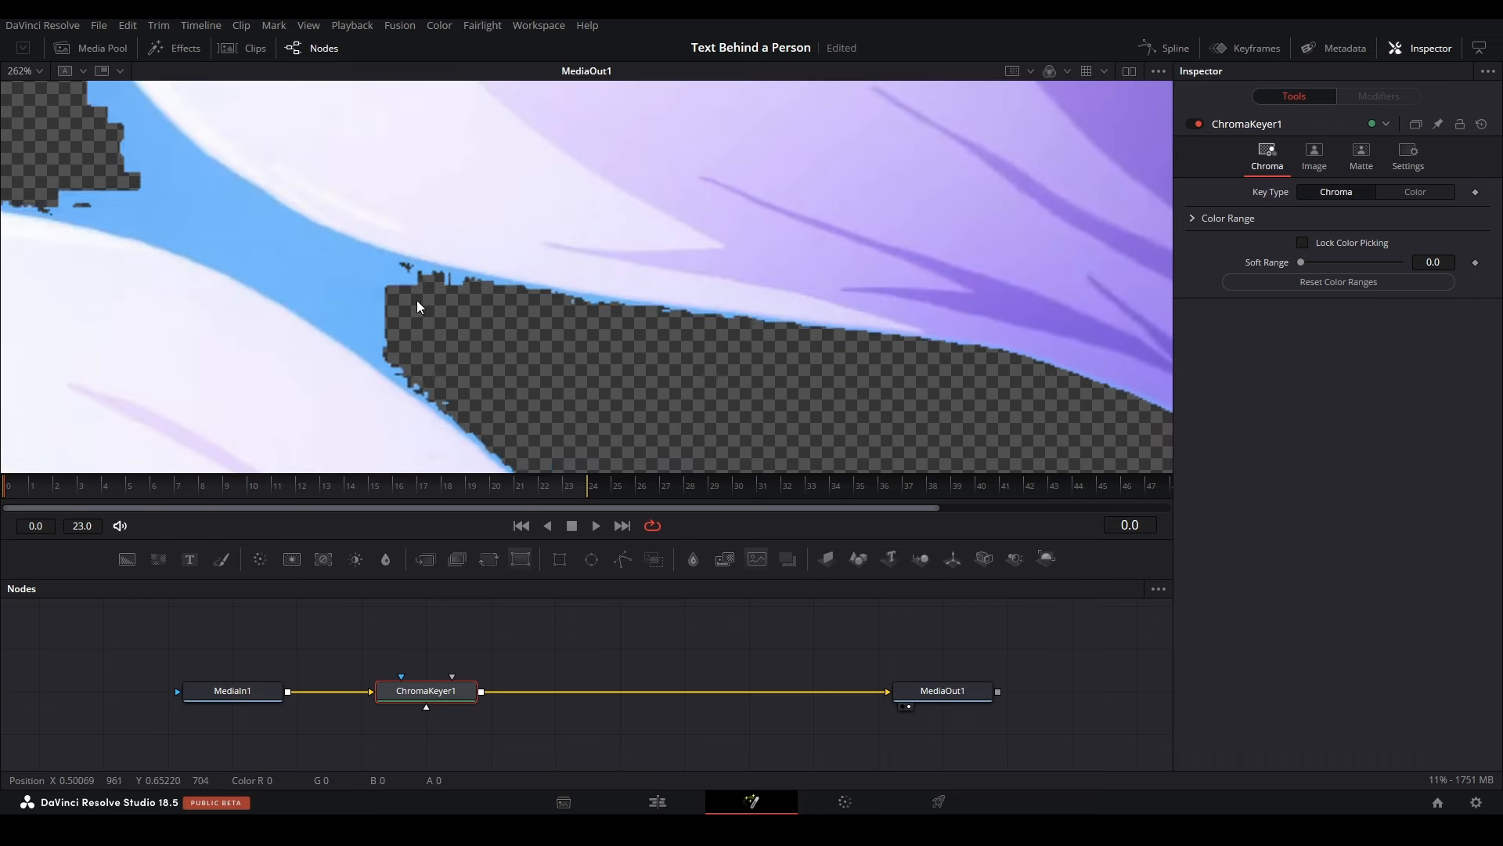
drag(162, 175, 501, 399)
scroll(496, 402, up, 4)
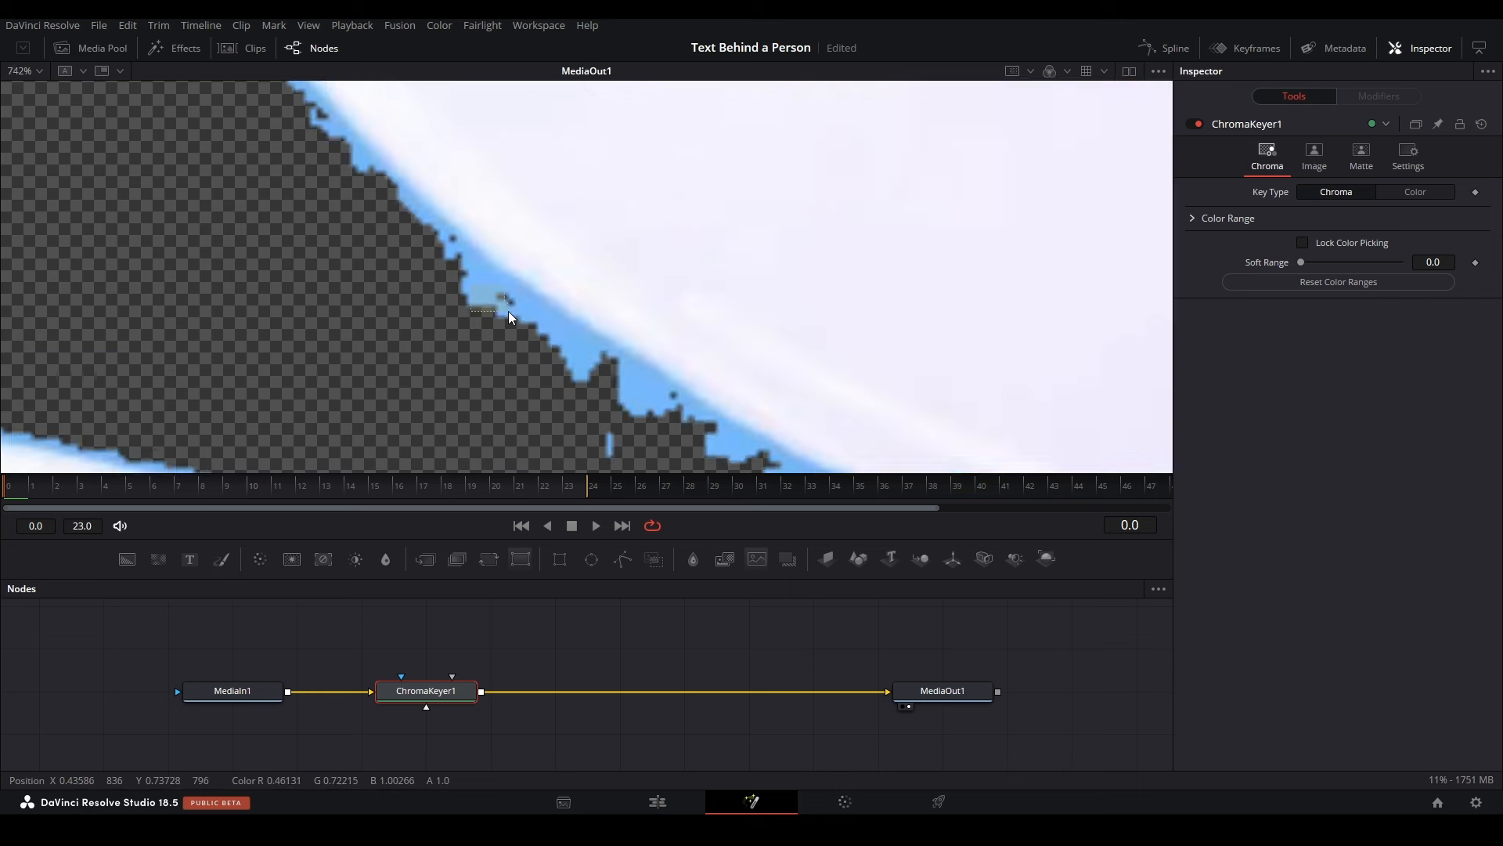
drag(539, 344, 602, 389)
scroll(602, 389, down, 4)
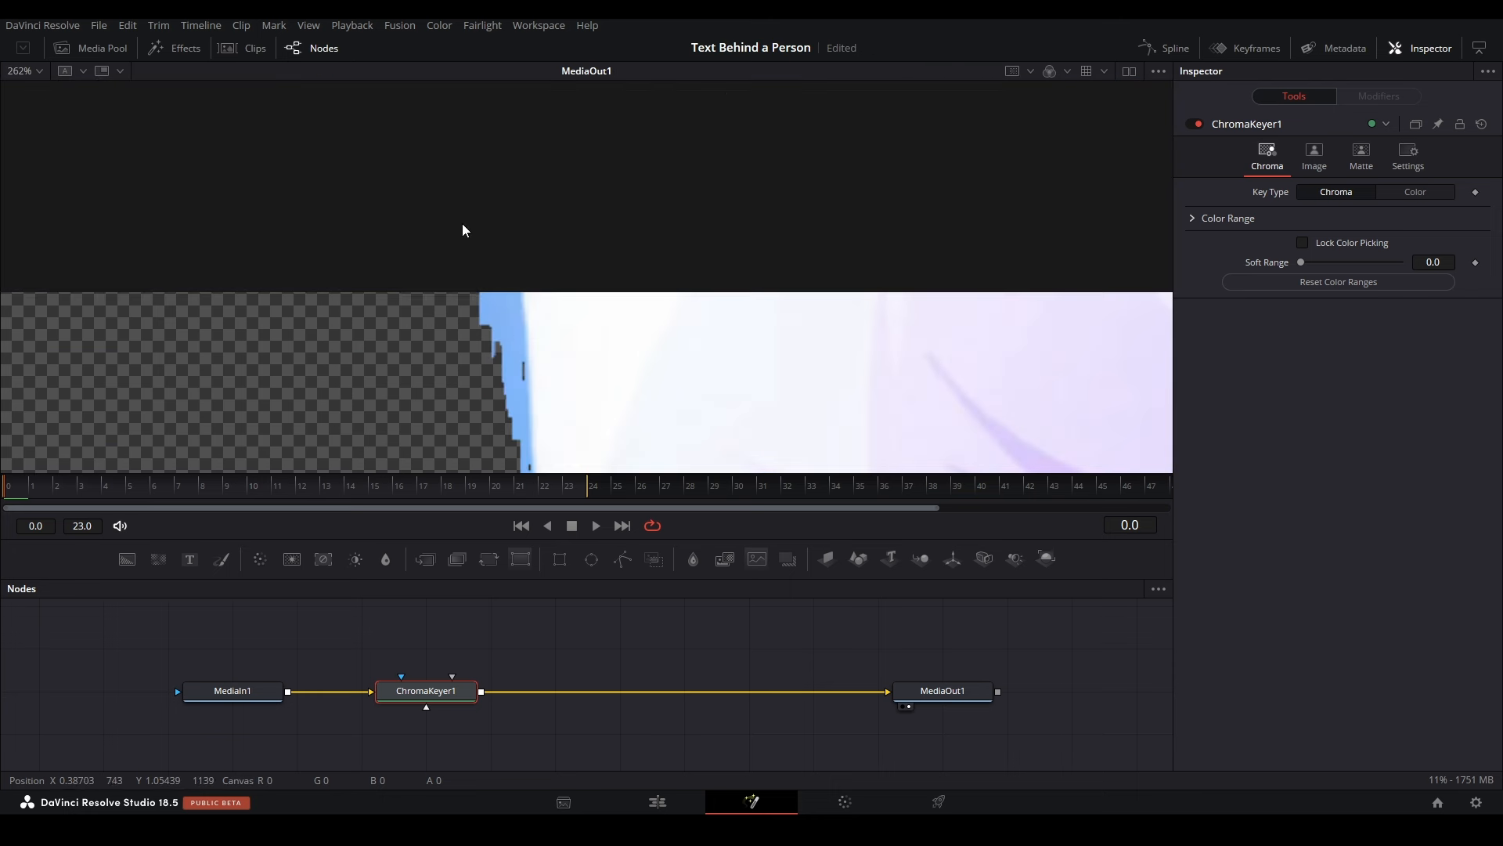
drag(457, 256, 512, 361)
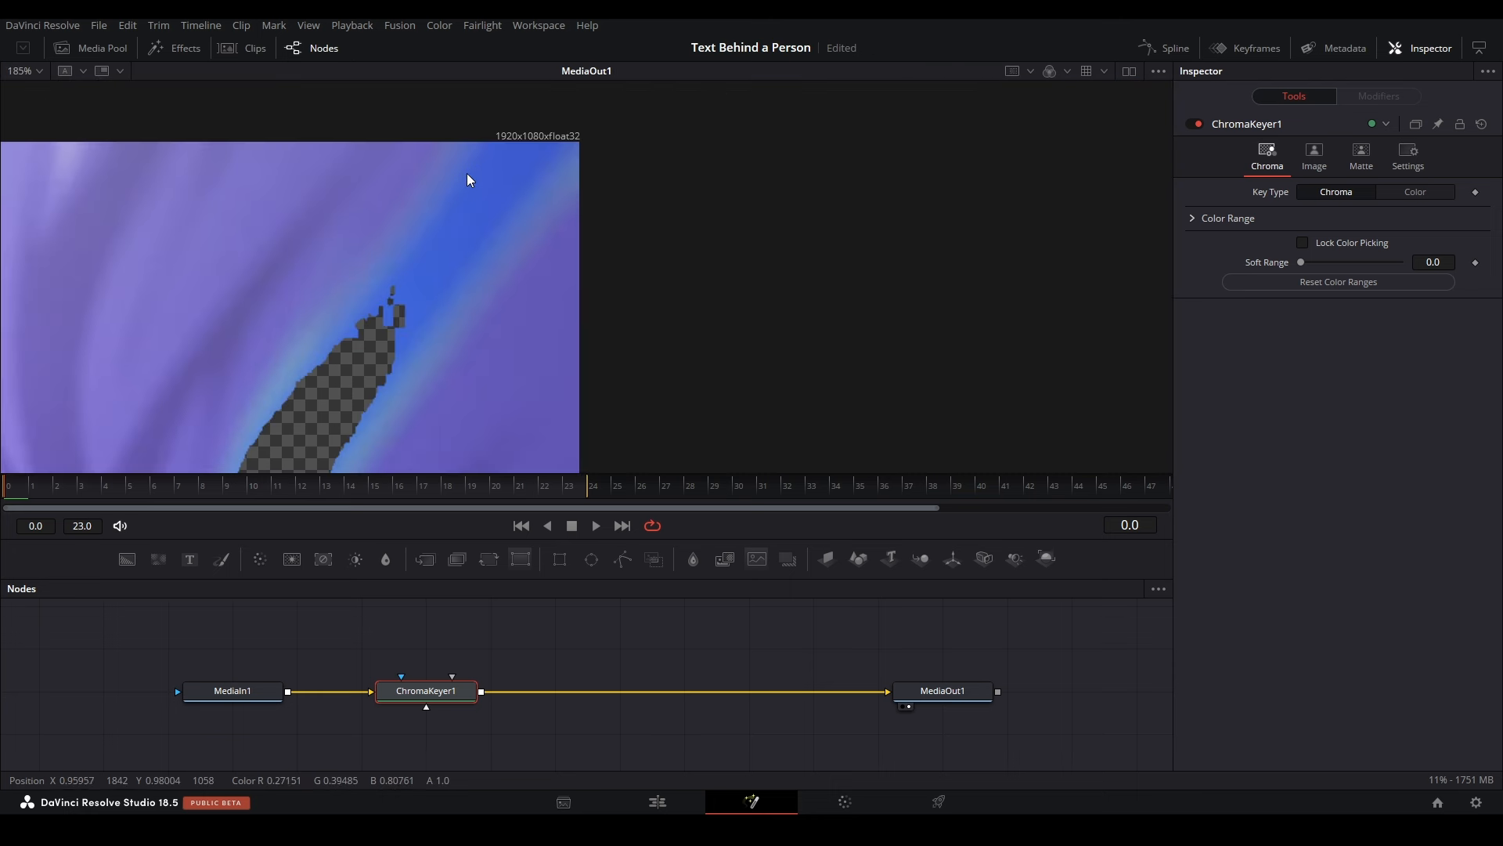
Step: Sample the blue in the narrow upper-right gap and the lower gap, including the leftover fringe along the lower petal edges
drag(483, 171, 518, 195)
drag(545, 110, 591, 149)
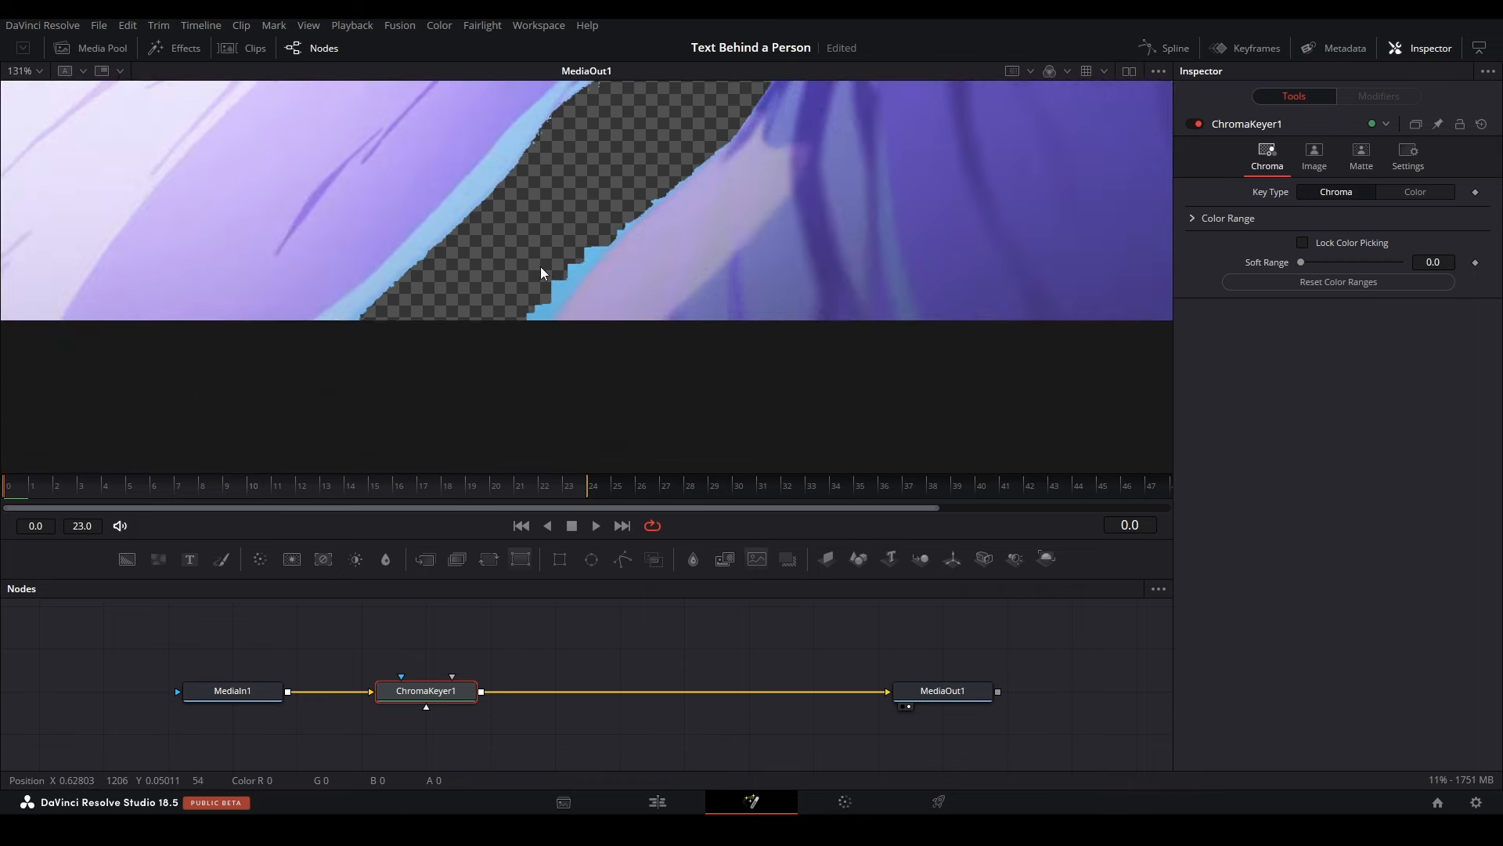
drag(597, 291, 634, 315)
scroll(666, 219, down, 5)
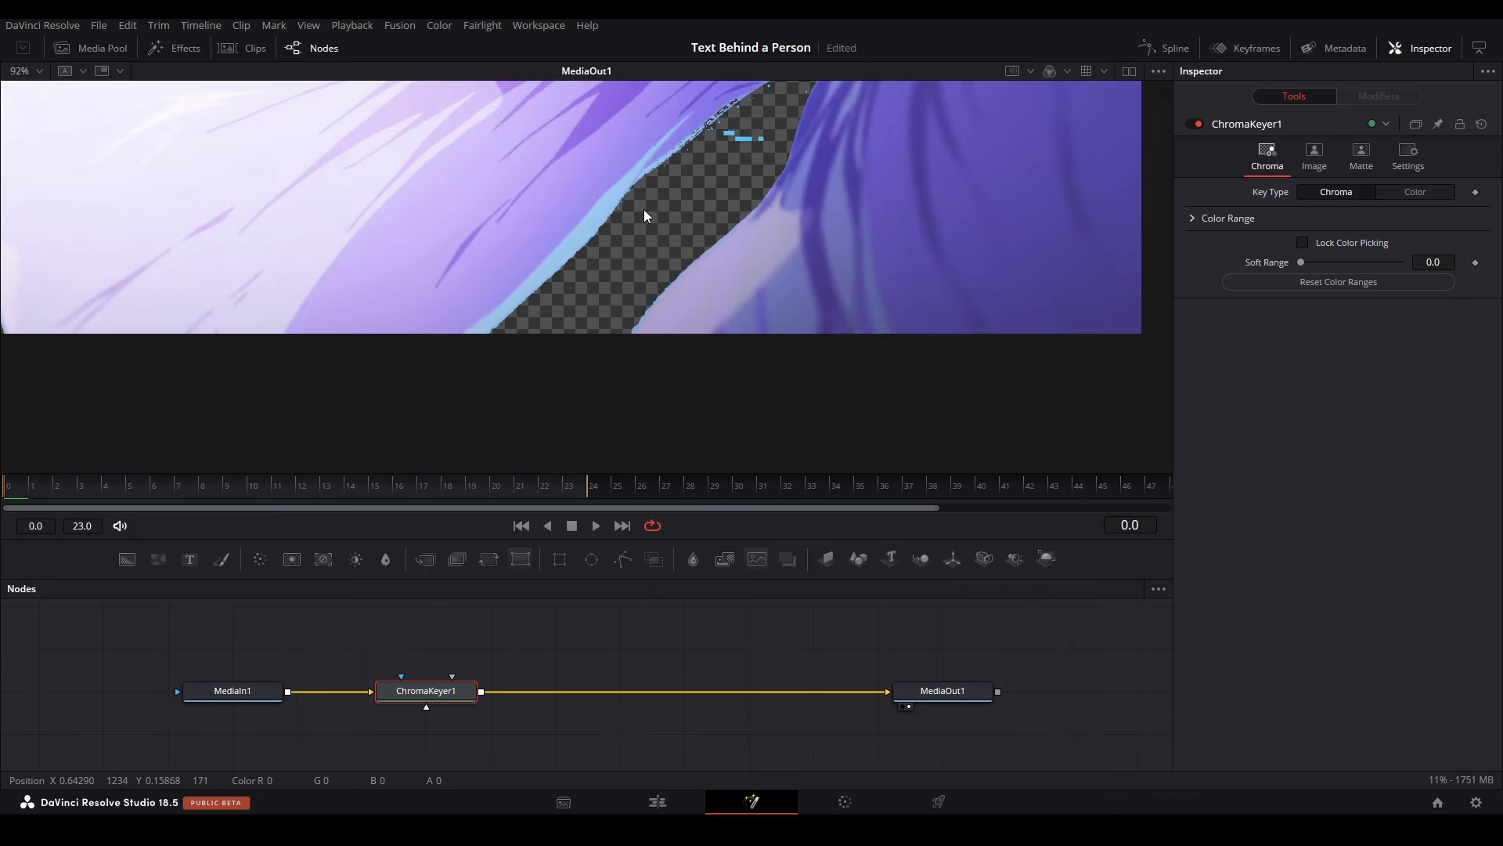
scroll(689, 178, up, 4)
drag(676, 146, 650, 302)
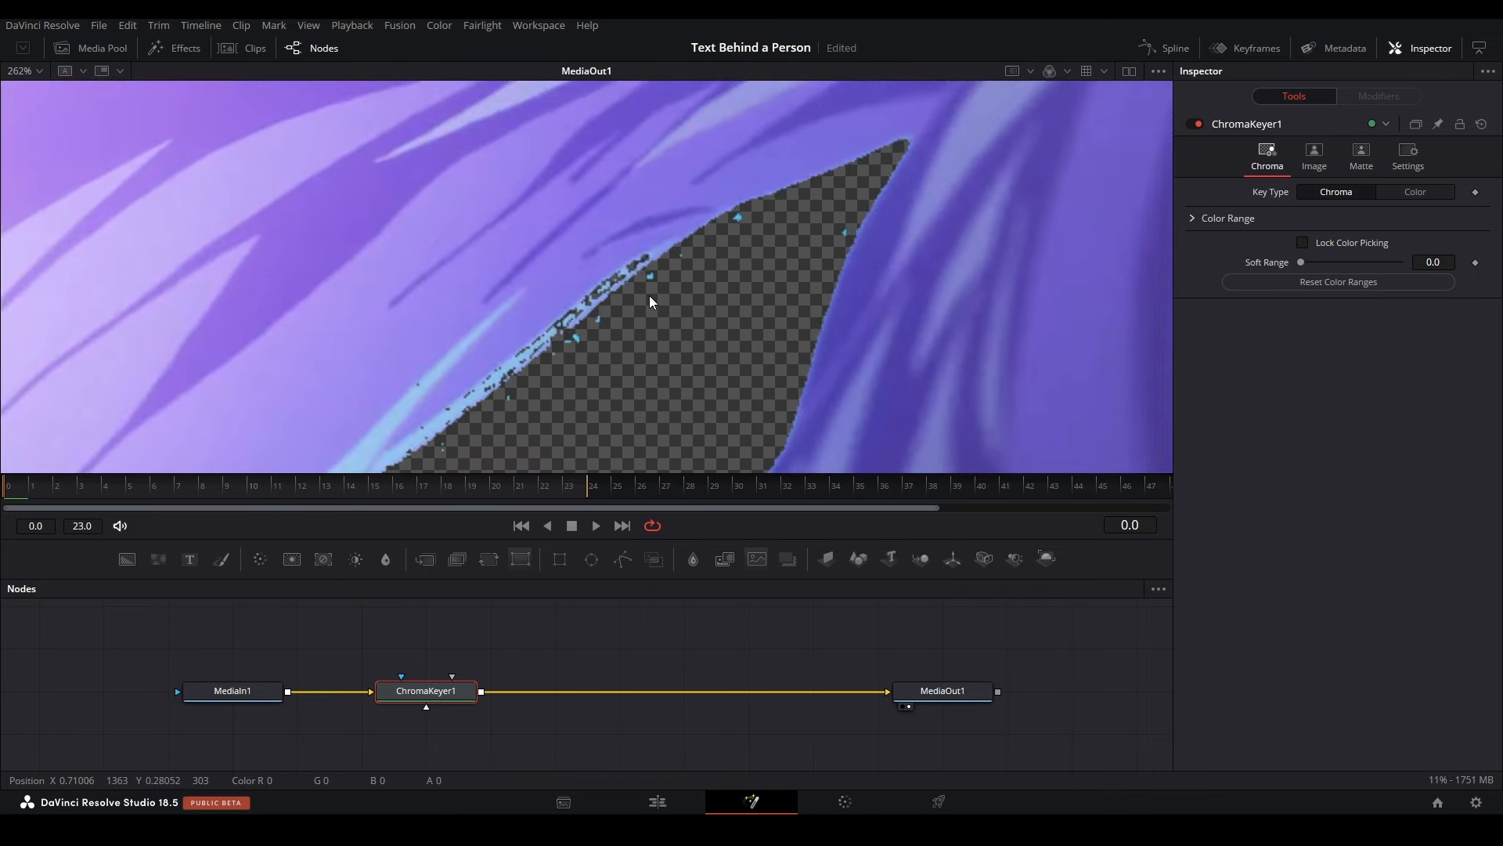
scroll(561, 373, up, 1)
drag(561, 373, 903, 151)
scroll(691, 285, down, 2)
scroll(690, 279, down, 4)
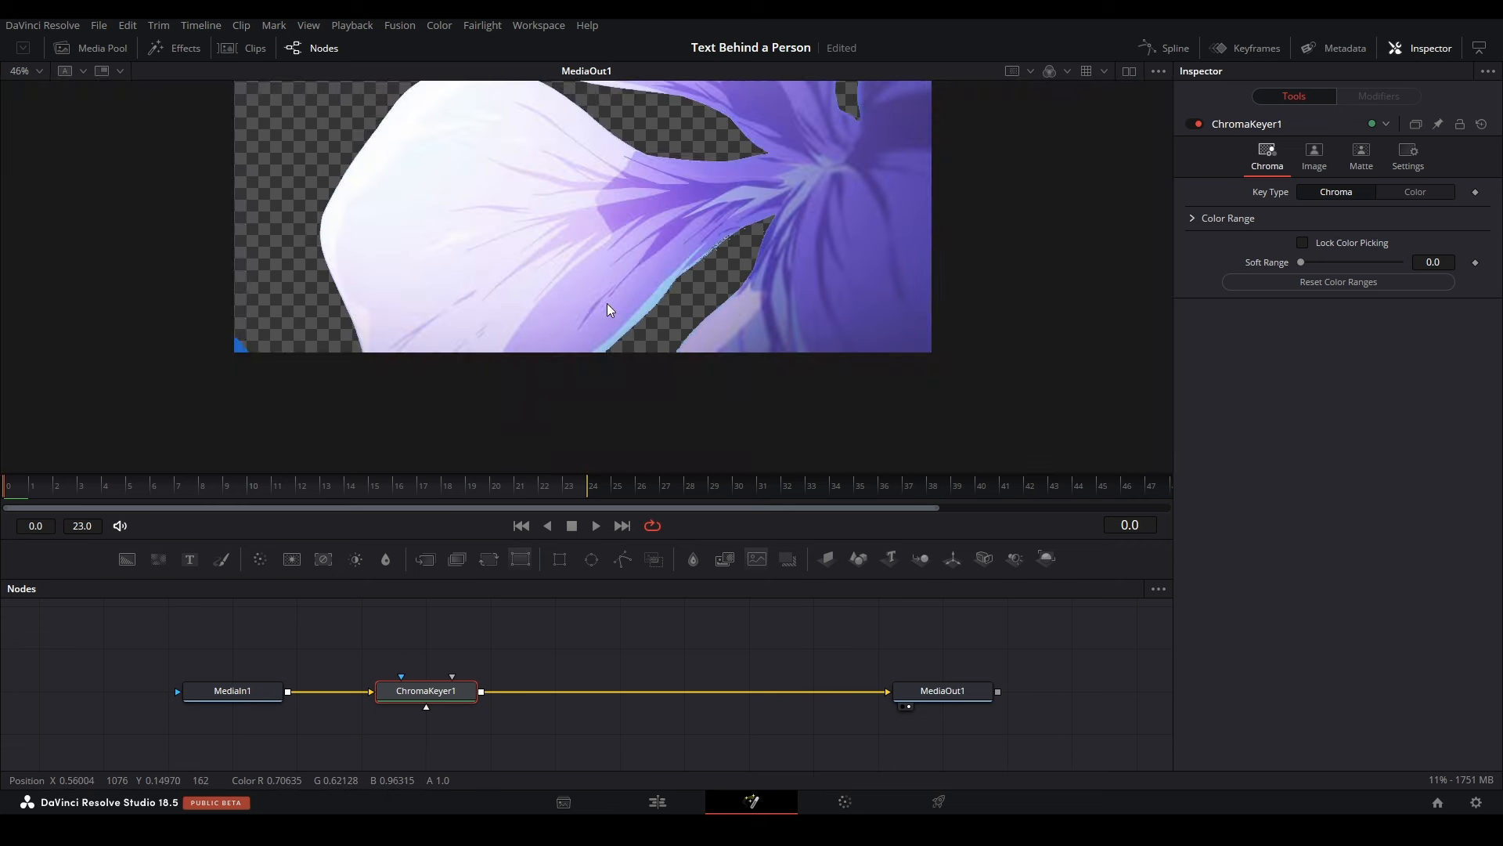
Step: Key out the blue remnants in the image's lower-left corner and upper-right gap, and fit the image to the viewer
scroll(260, 338, up, 1)
drag(260, 339, 185, 401)
drag(931, 96, 781, 232)
key(ctrl+f)
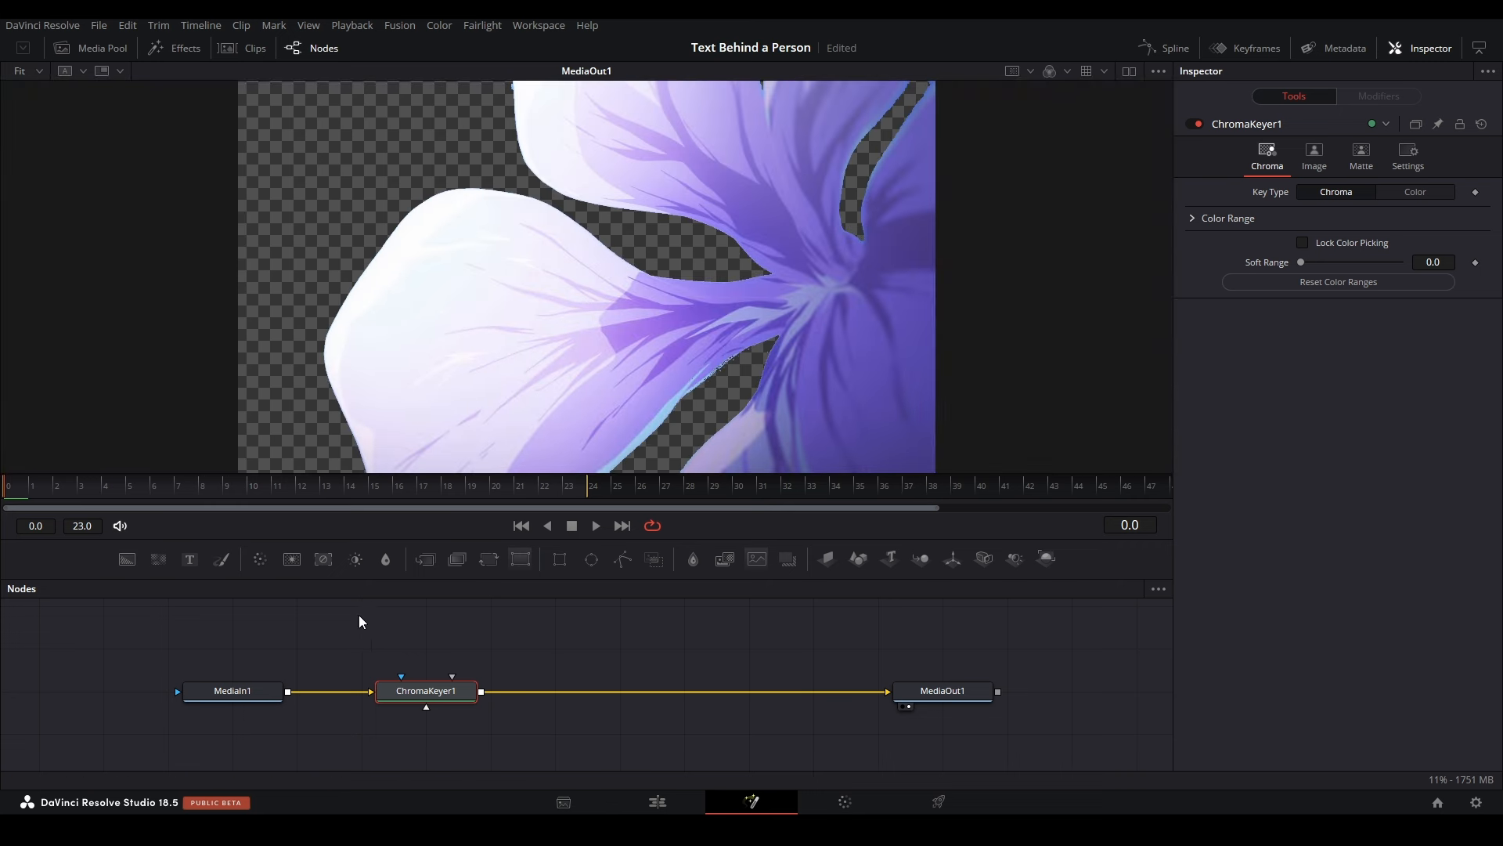
Step: Sample the small blue remnant on the left edge of the upper white petal near the frame border
click(401, 645)
scroll(523, 185, up, 8)
scroll(533, 137, up, 3)
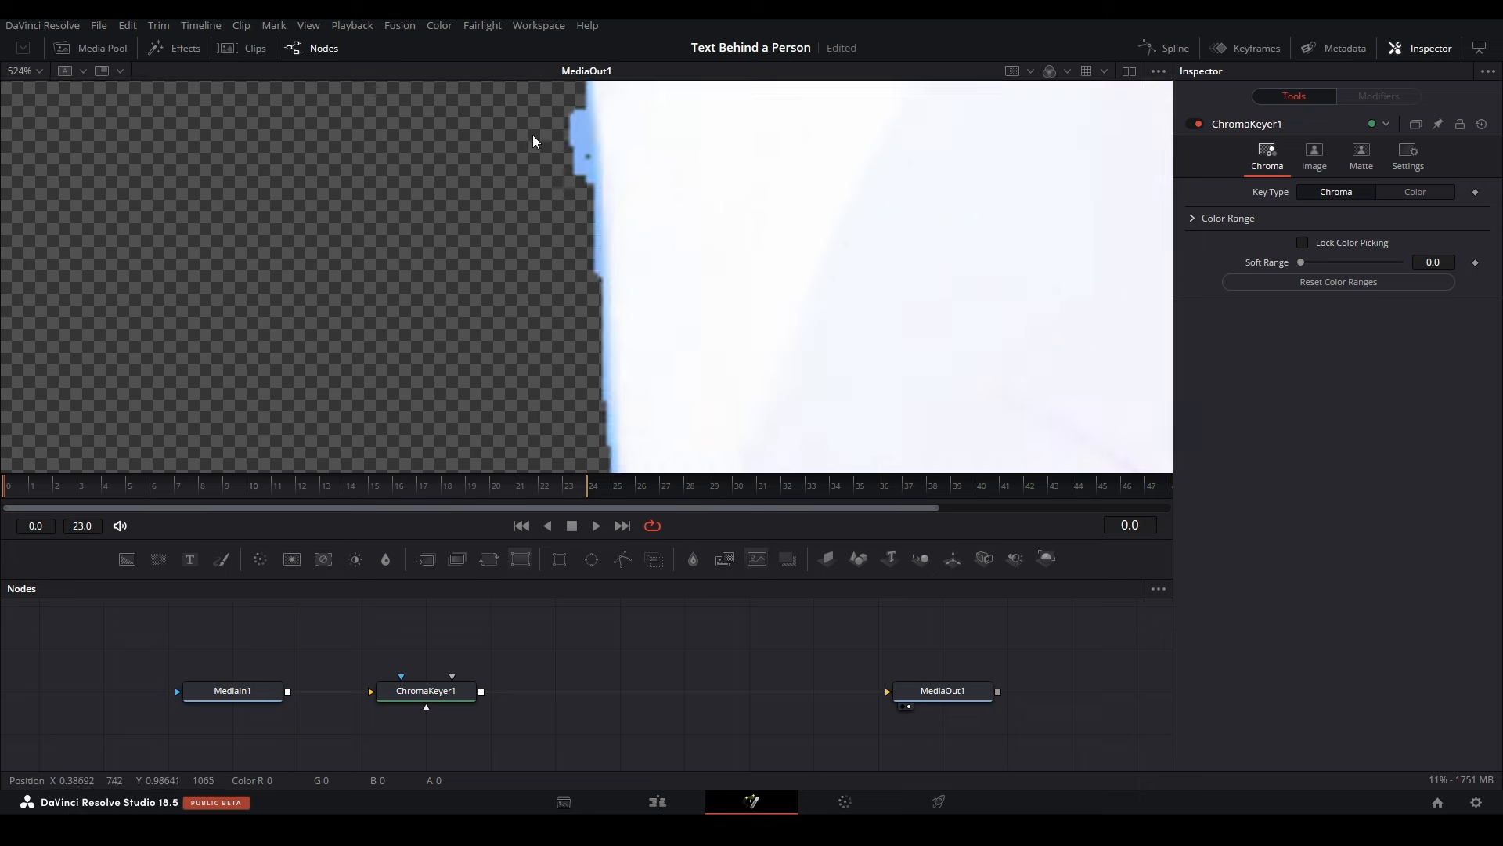
drag(560, 100, 579, 165)
key(ctrl+f)
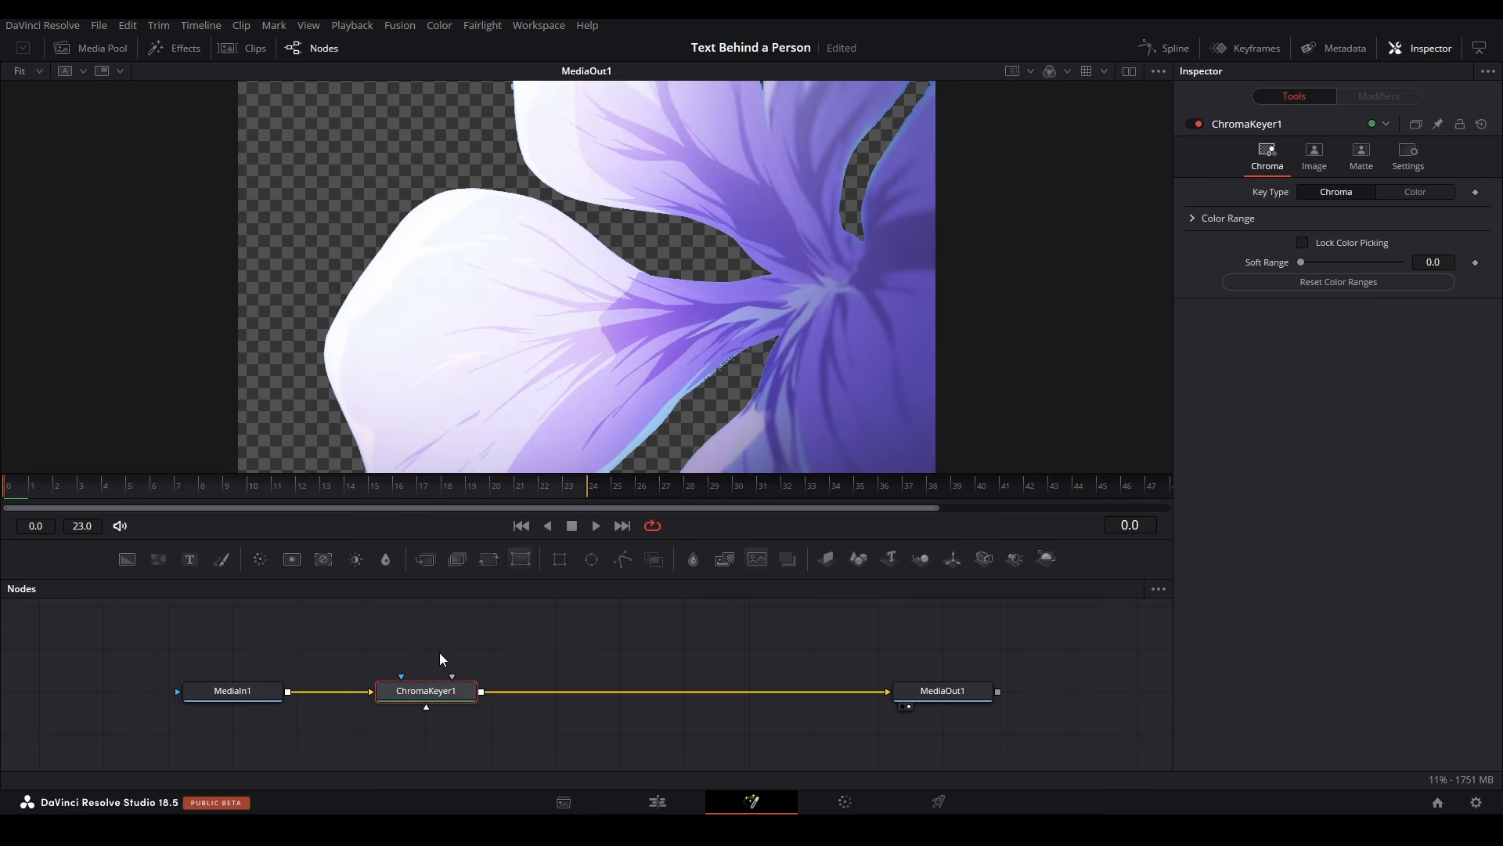
Step: Play the clip and go to frame 23 to check how the key holds
key(space)
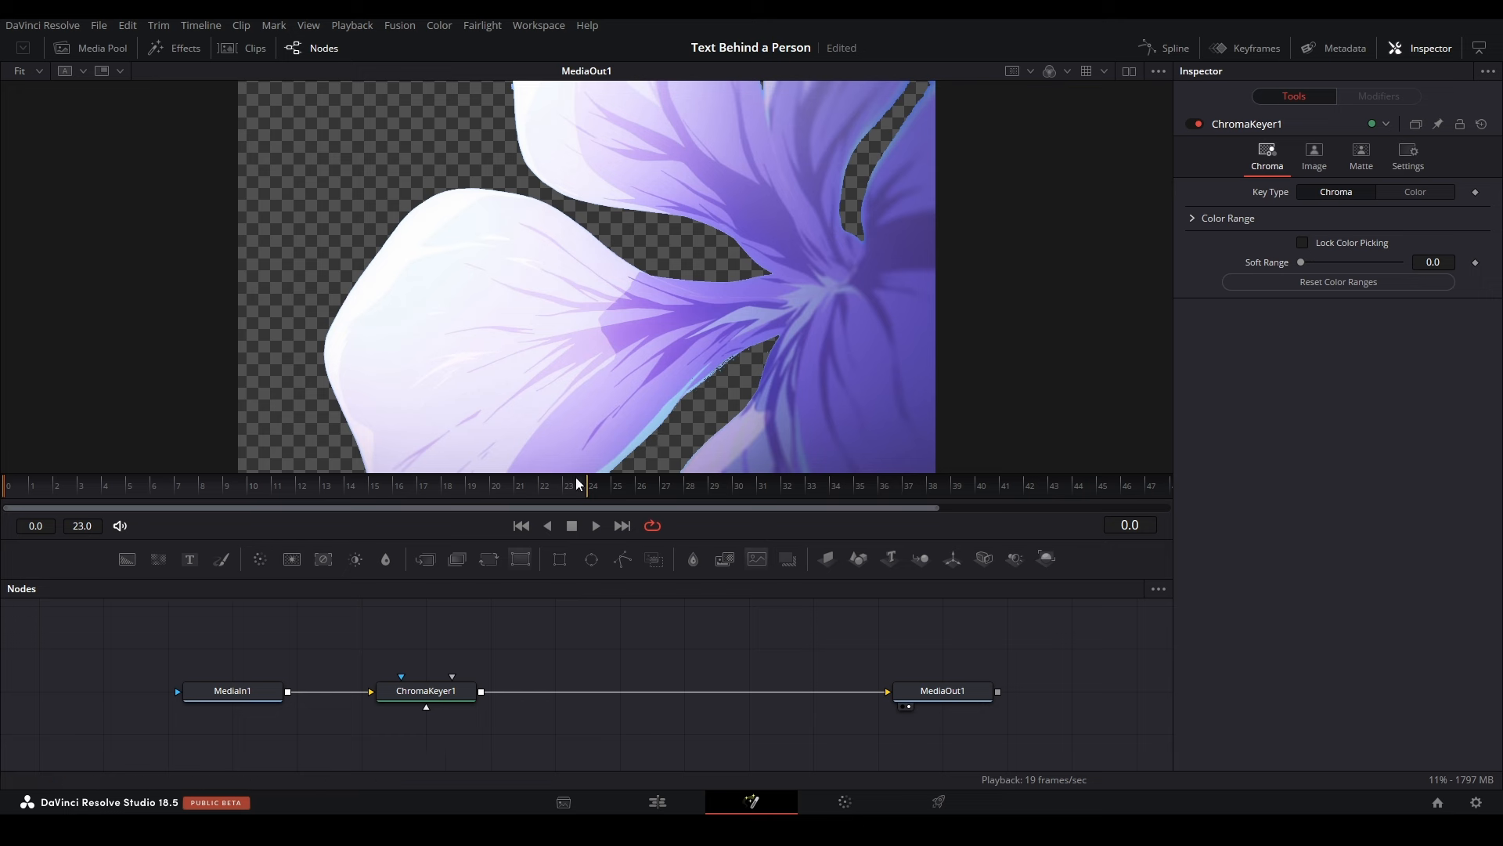
click(543, 491)
click(561, 491)
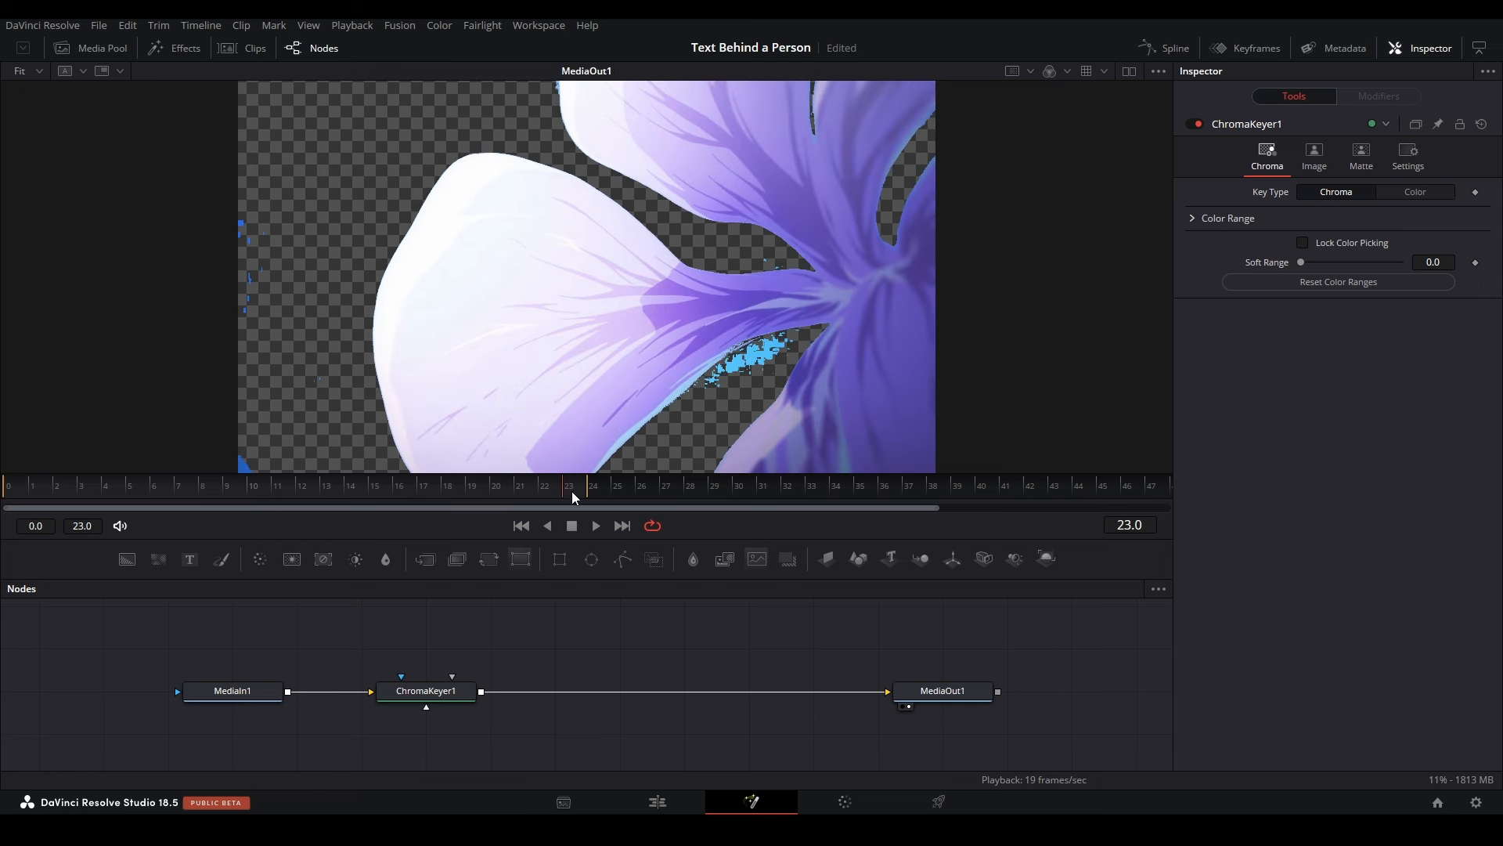
Step: At frame 23, sample the leftover blue near the left border, in the lower gap and in the thin upper gap with ChromaKeyer1
click(426, 690)
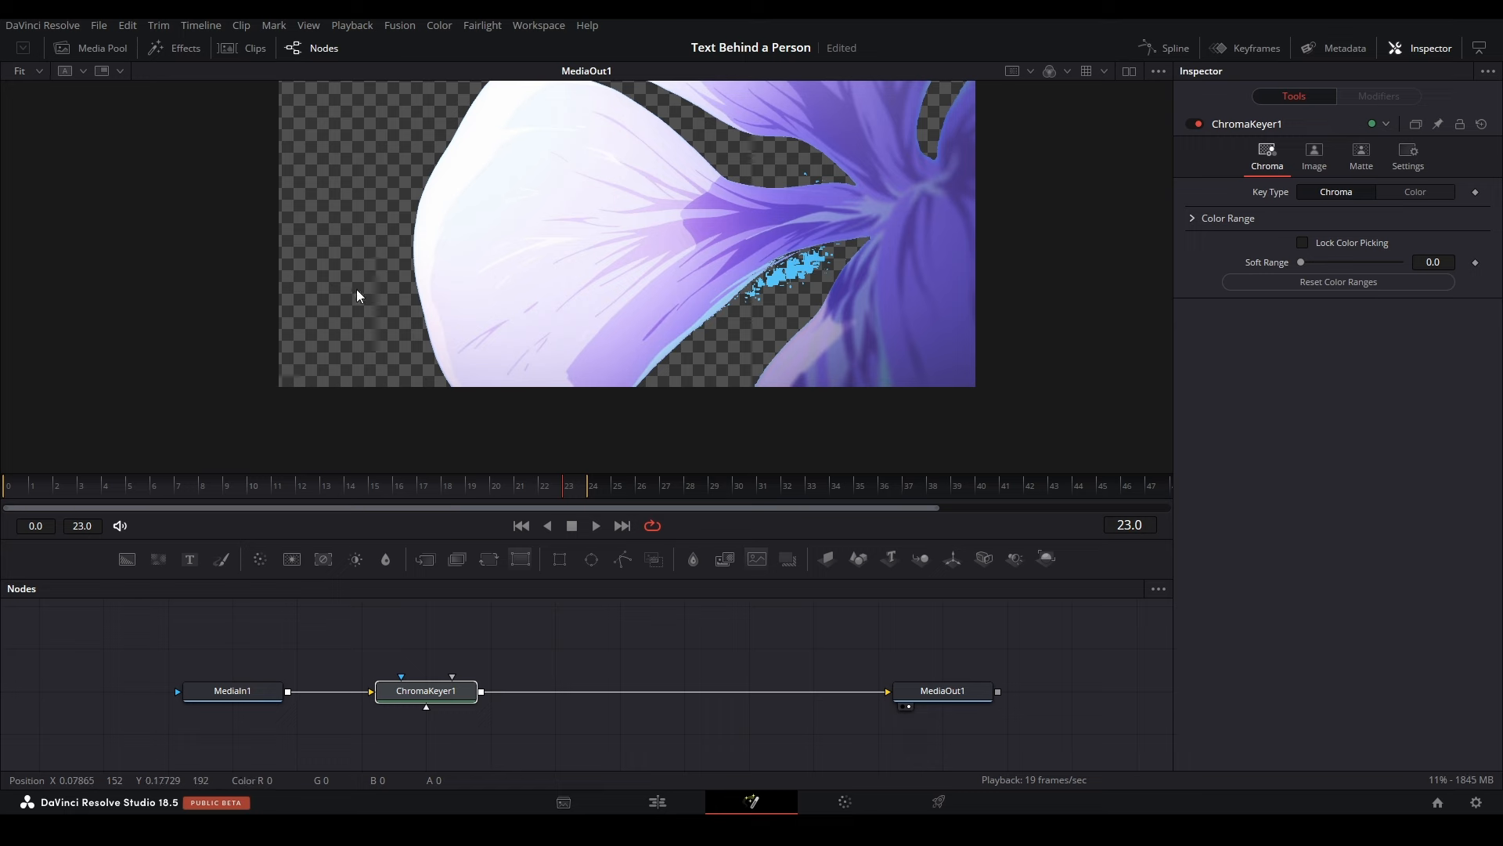
scroll(553, 303, up, 6)
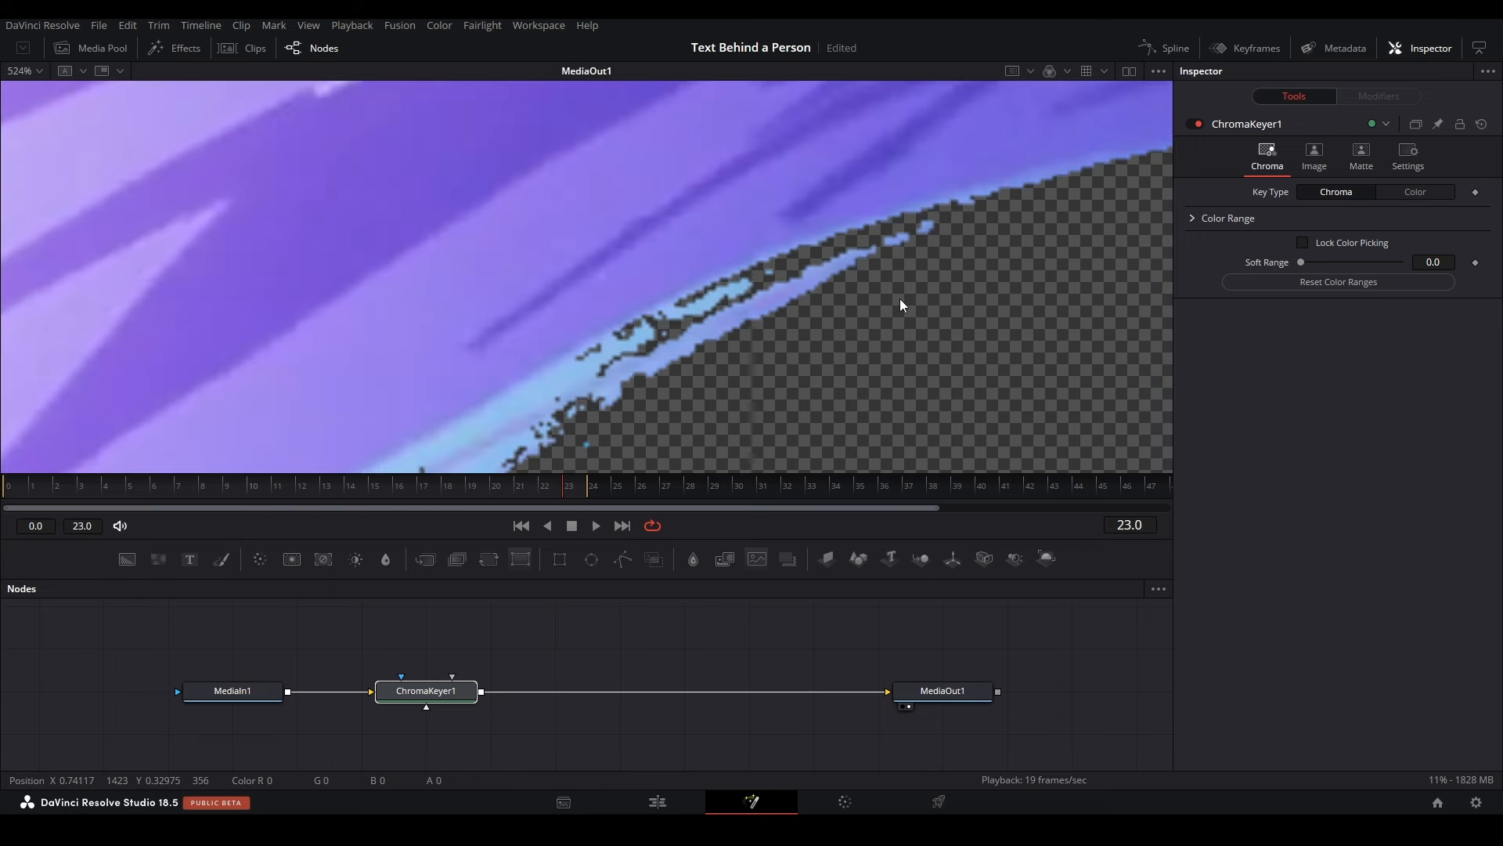
scroll(805, 310, down, 4)
scroll(584, 259, down, 4)
drag(584, 276, 611, 364)
scroll(609, 144, up, 1)
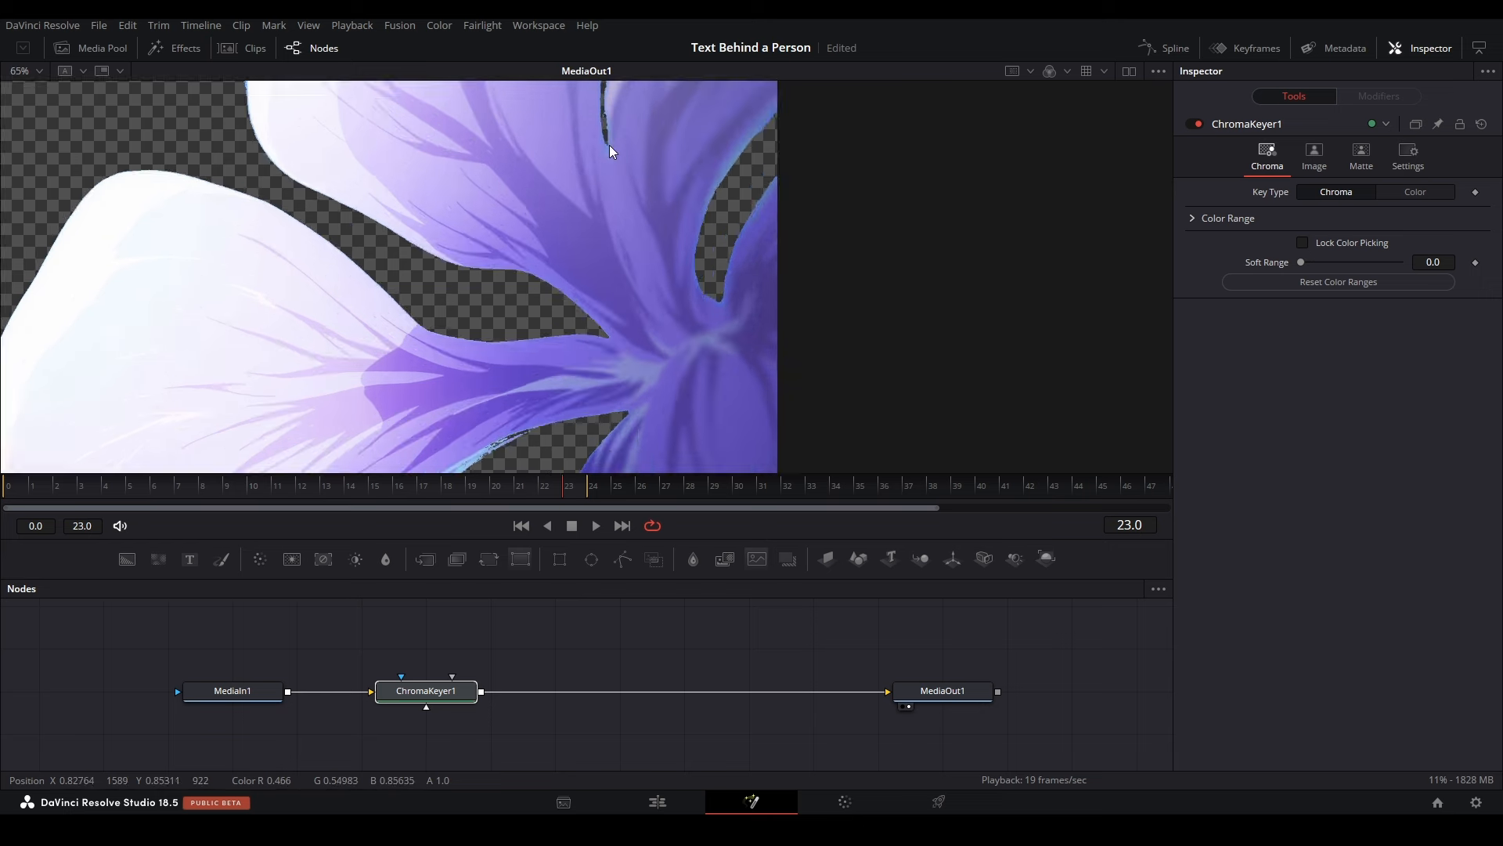
scroll(604, 102, up, 5)
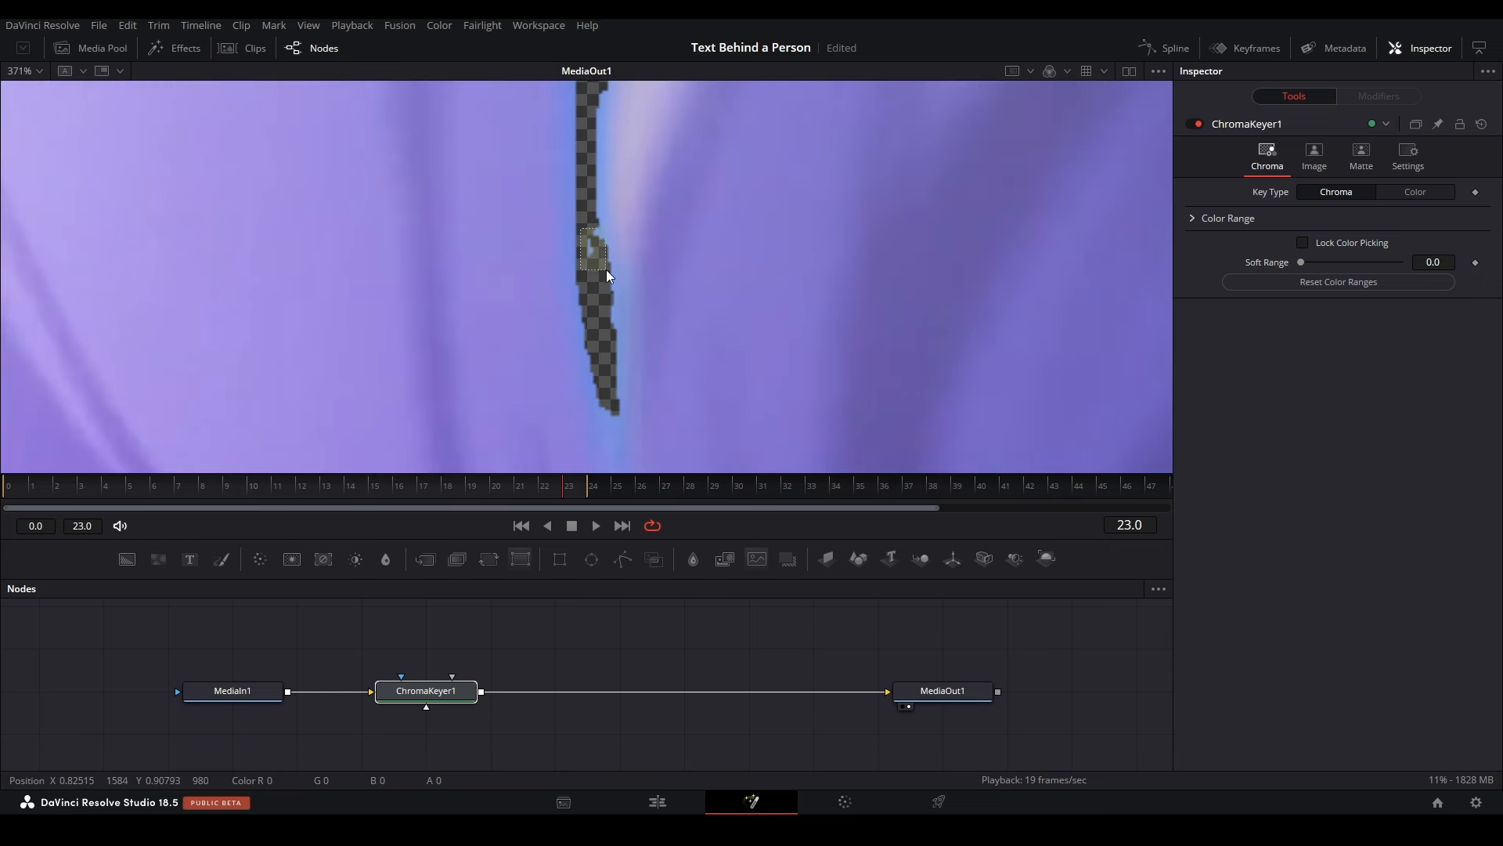
Step: Fit the image and scrub to frame 20 to review the keyed flower
key(ctrl+f)
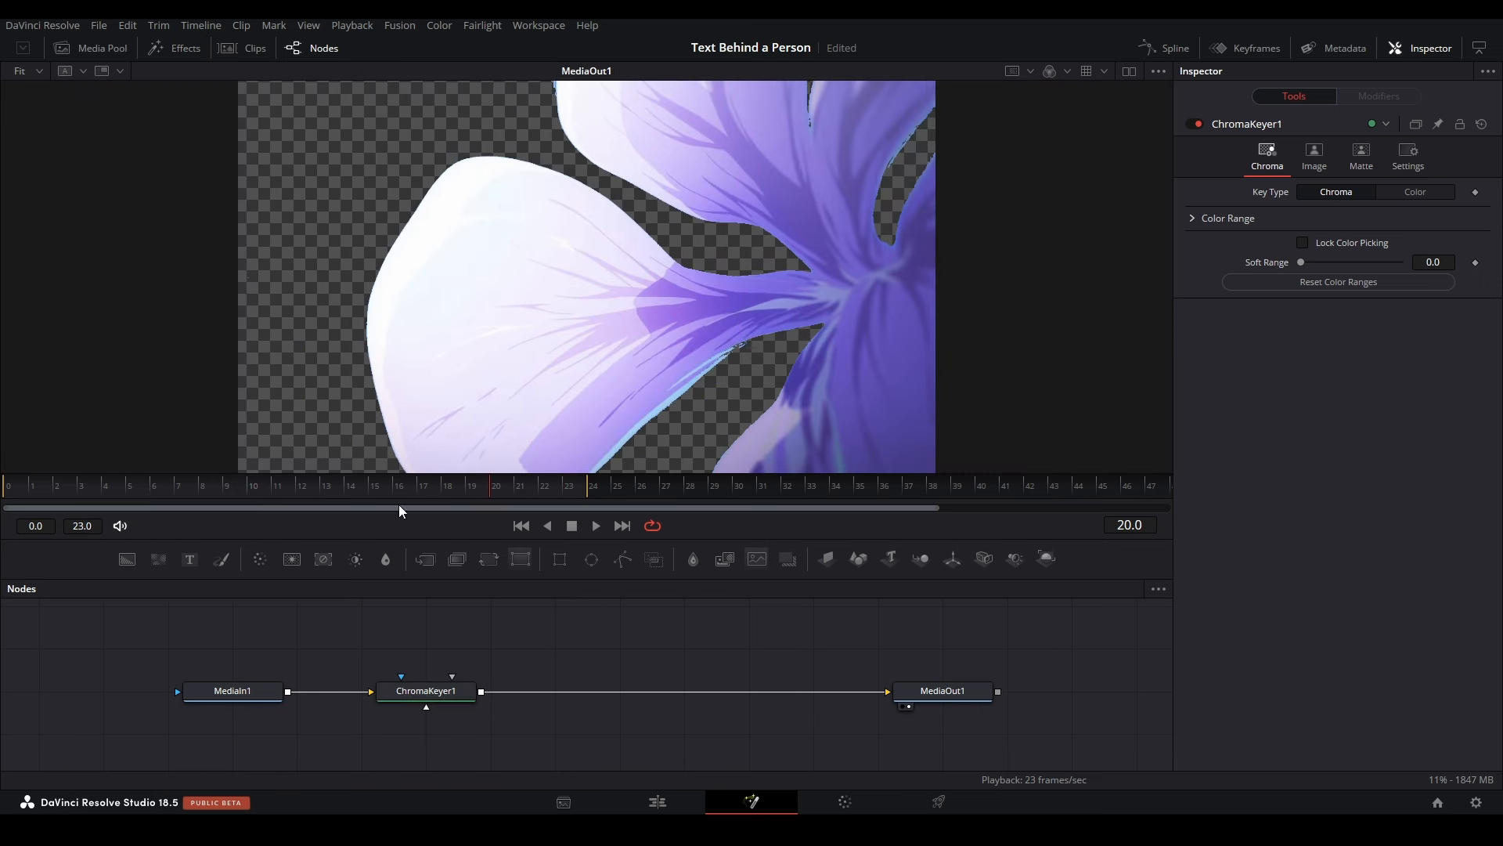
click(403, 484)
drag(403, 482, 493, 491)
Step: Soften the key's edges by setting ChromaKeyer1's matte Blur to 0.52
click(443, 691)
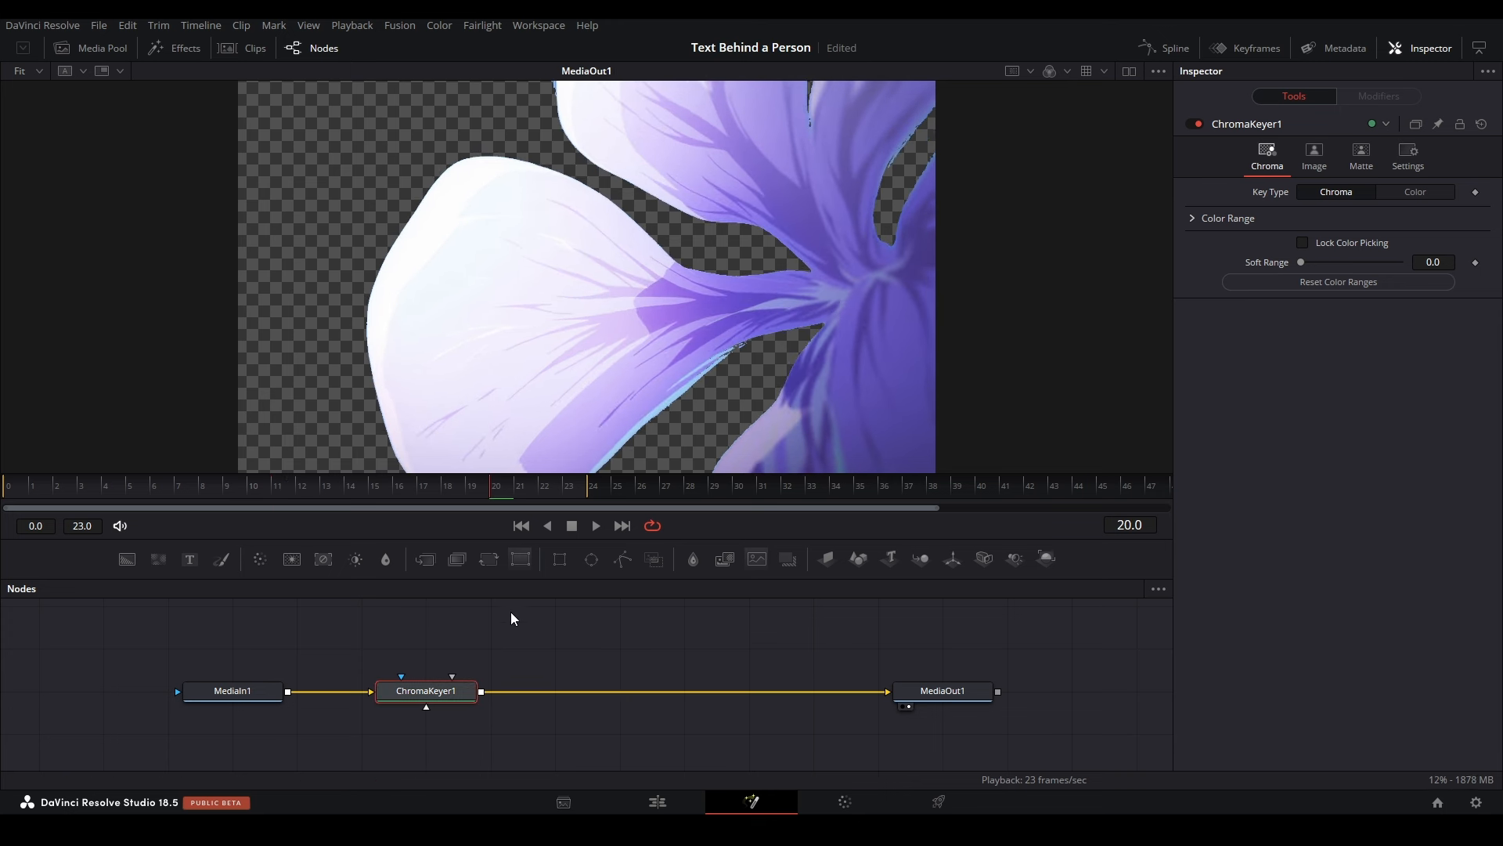
click(1361, 154)
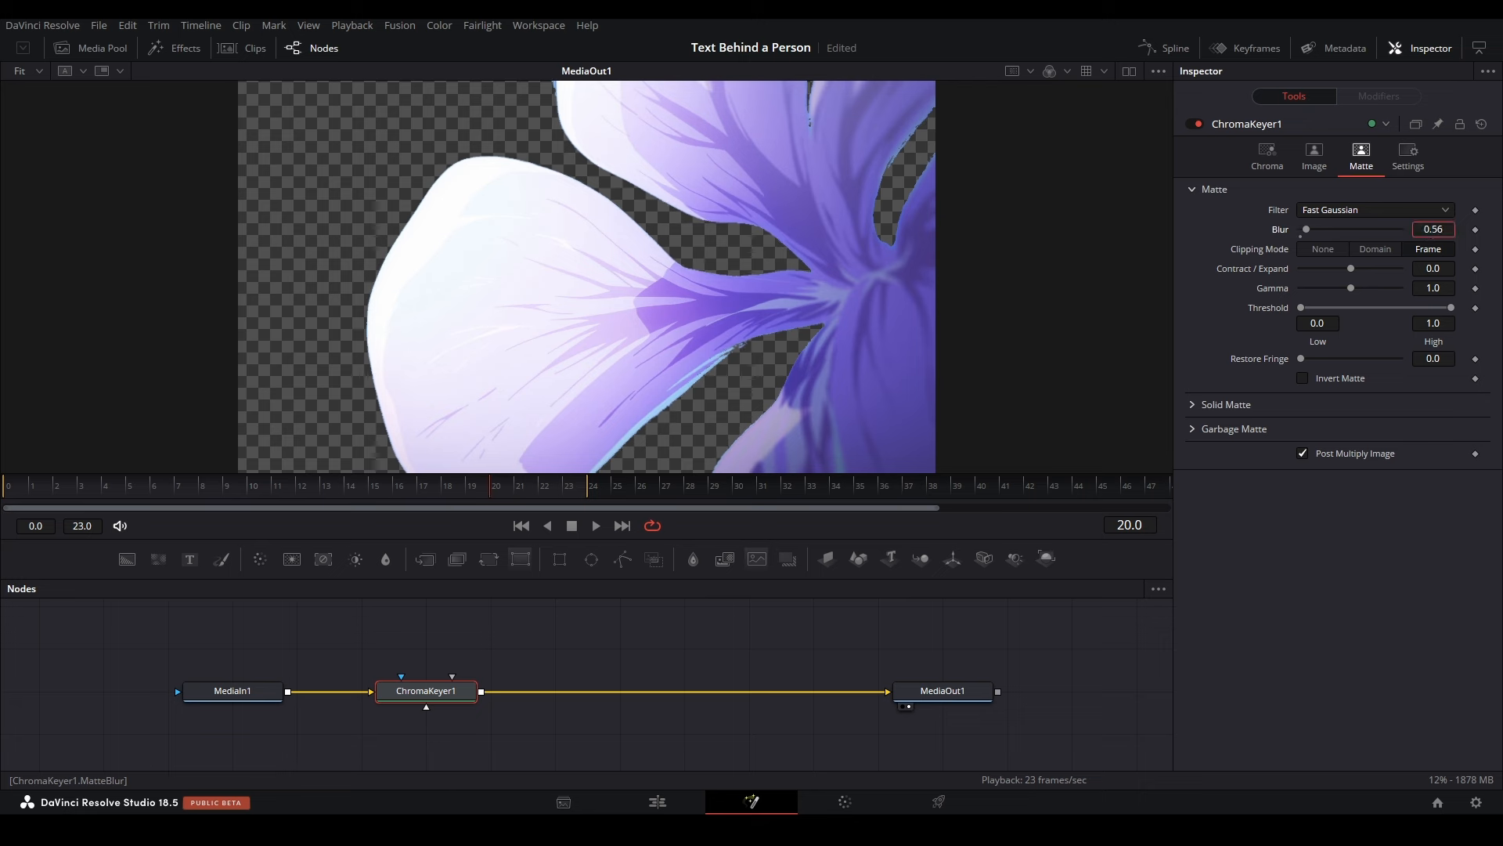
drag(1306, 229, 1303, 230)
scroll(718, 292, up, 8)
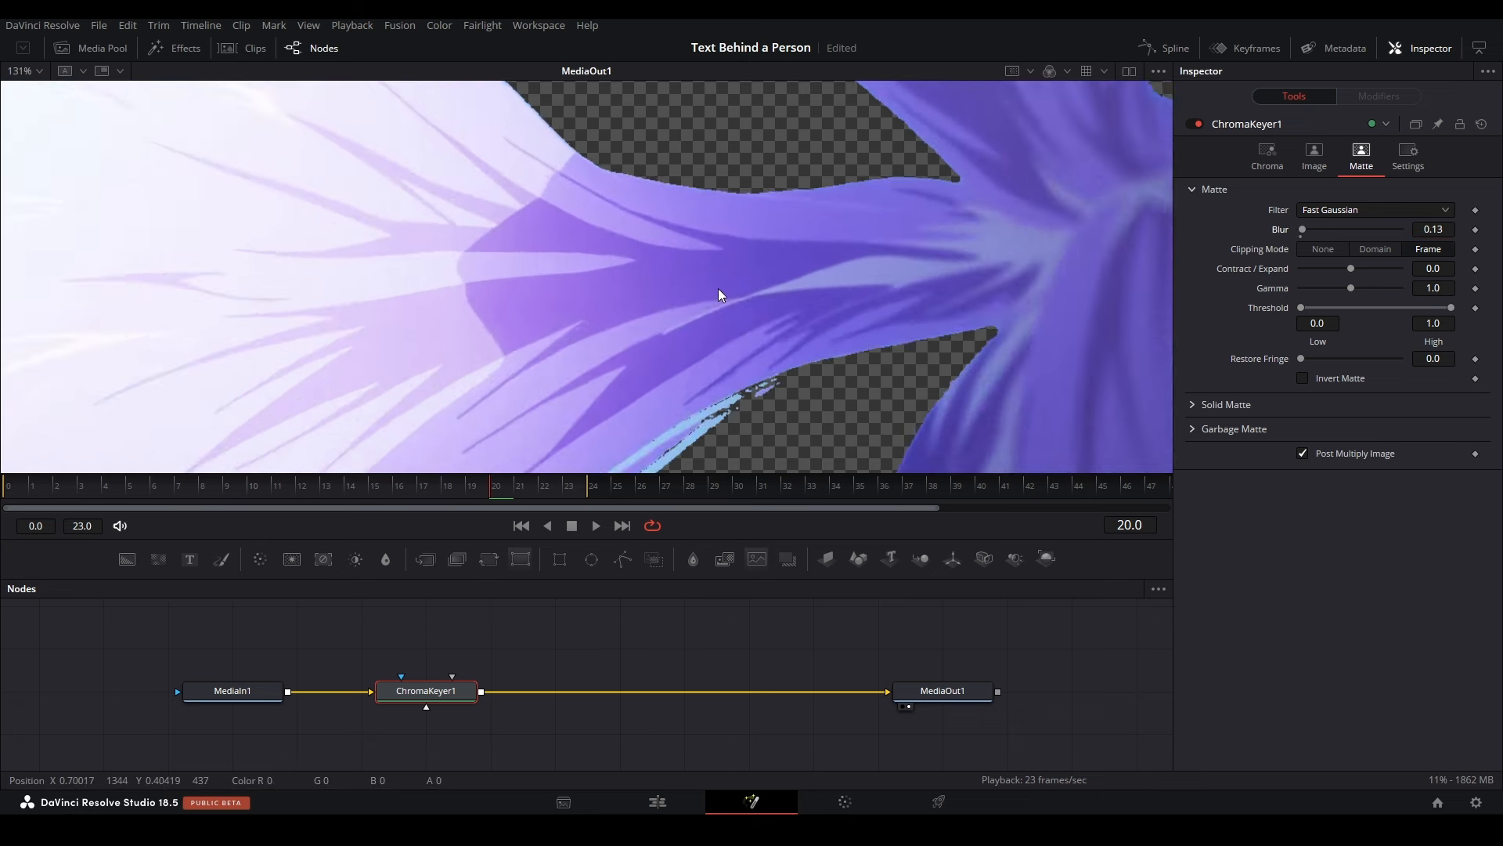
drag(1432, 230, 1462, 229)
scroll(866, 280, down, 4)
scroll(848, 322, up, 4)
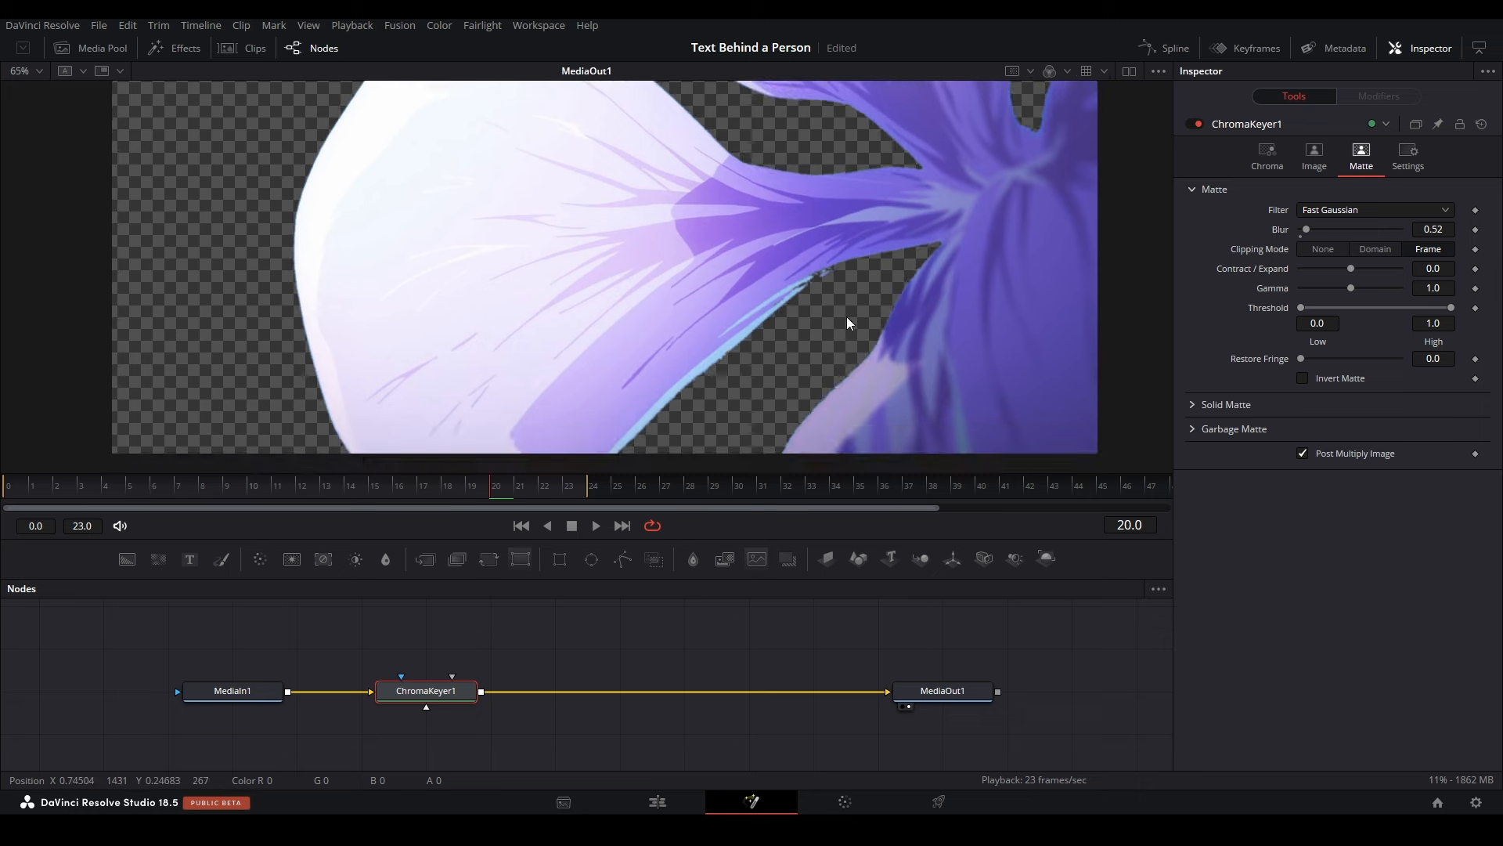
scroll(665, 406, down, 5)
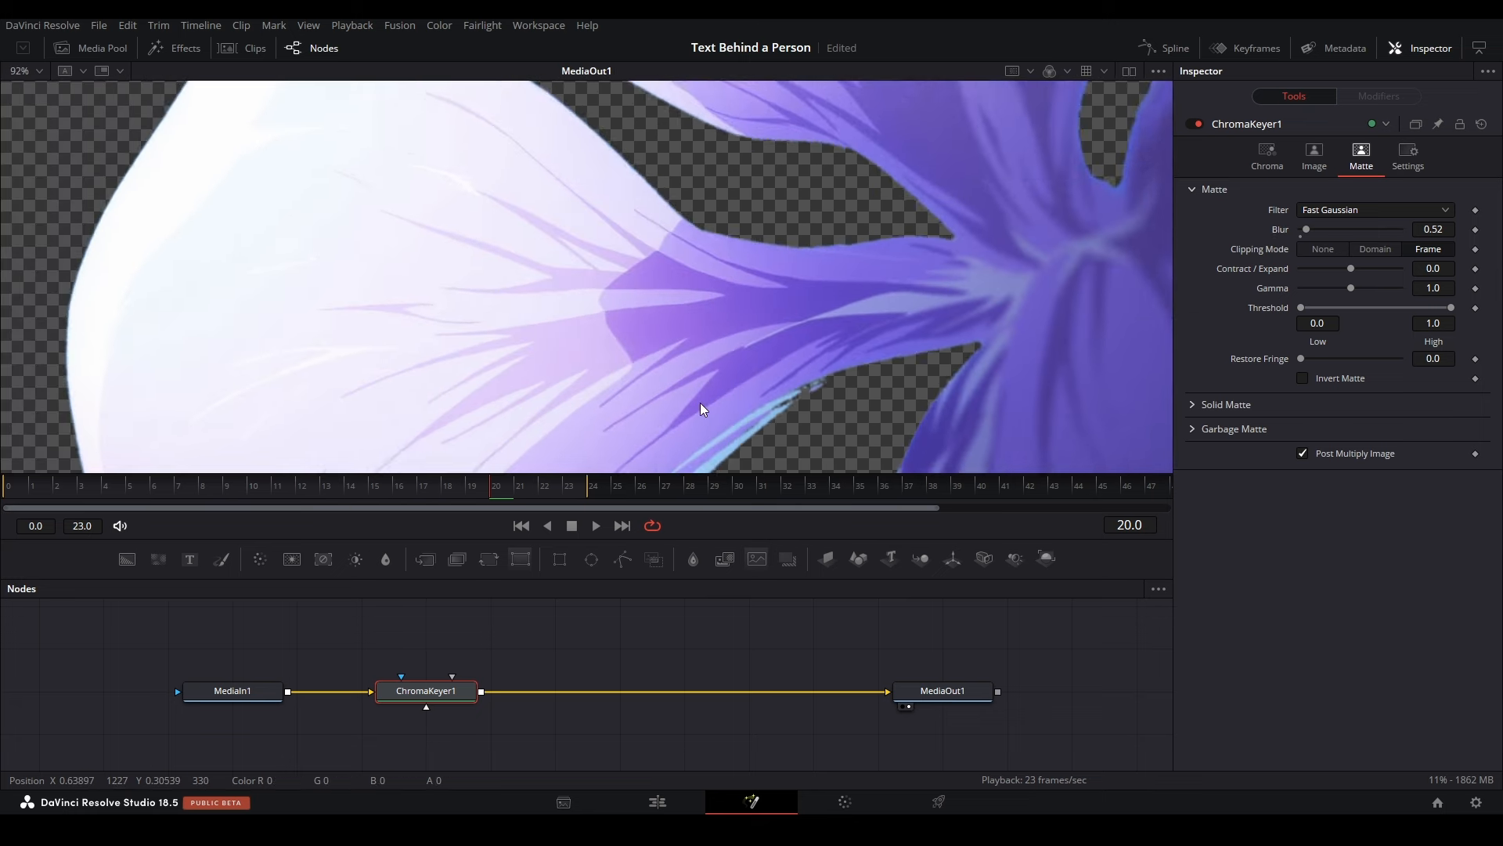
key(ctrl+f)
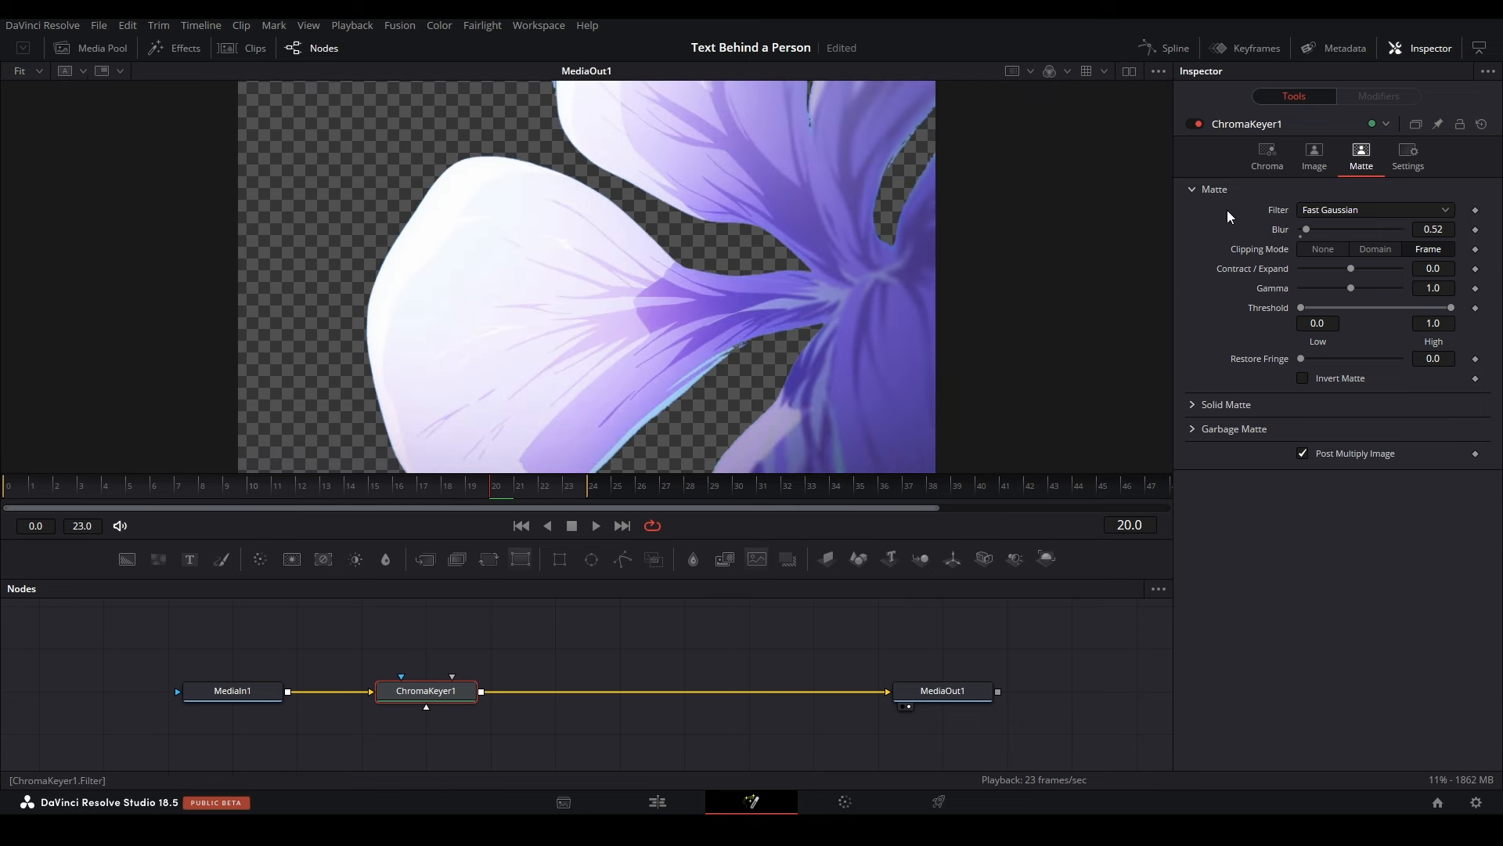
Step: Try a Contract / Expand value near 1 on ChromaKeyer1's matte and reset it to the default
click(1433, 268)
text(1)
key(Return)
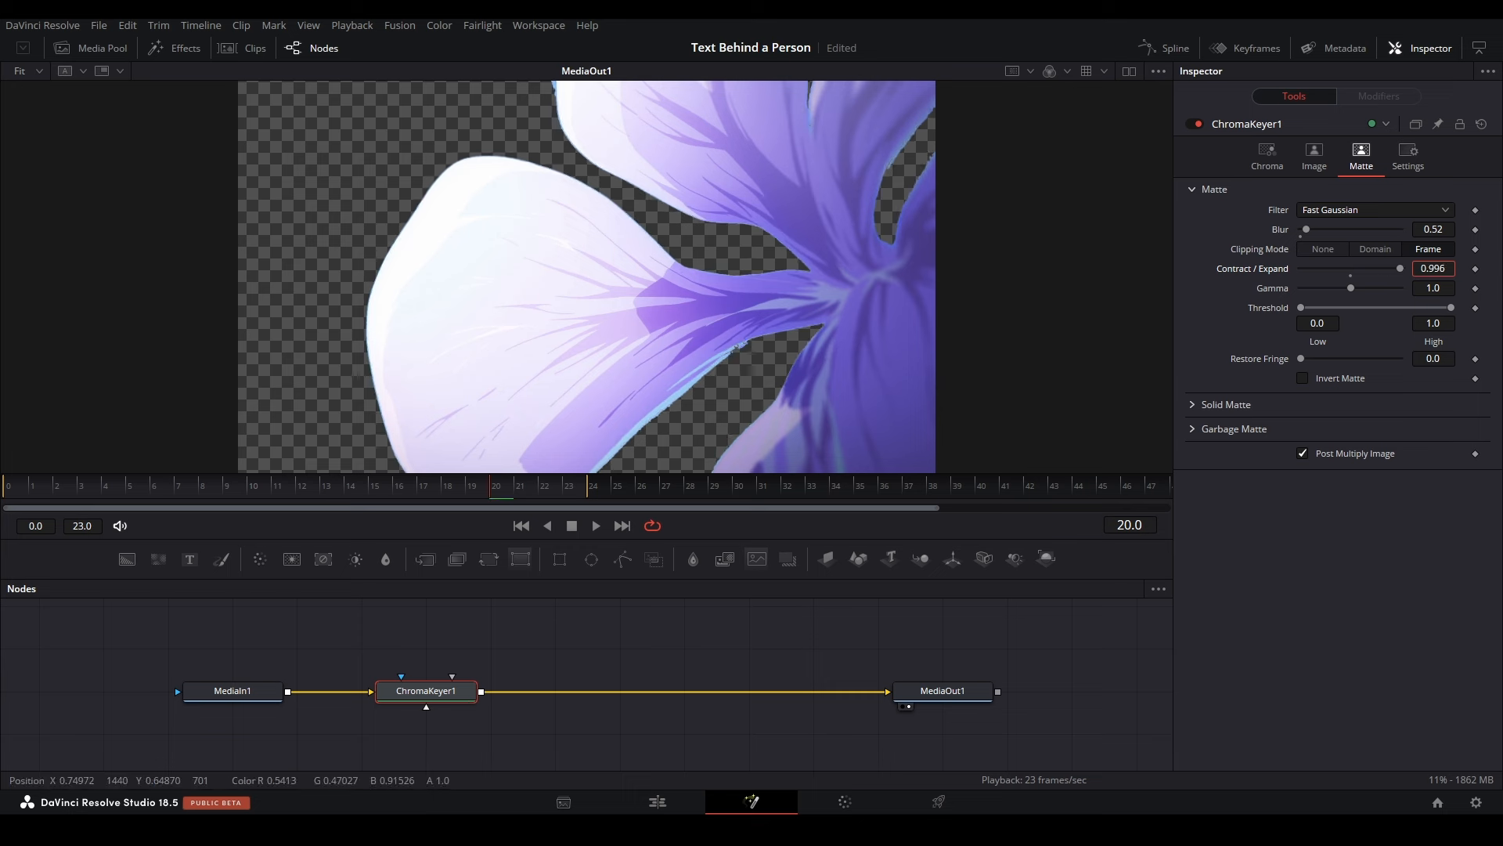
mouse_move(1400, 269)
mouse_down()
mouse_move(1300, 268)
mouse_move(1400, 268)
mouse_up()
double_click(1259, 270)
Step: Add an unconnected Delta Keyer node above ChromaKeyer1
click(468, 655)
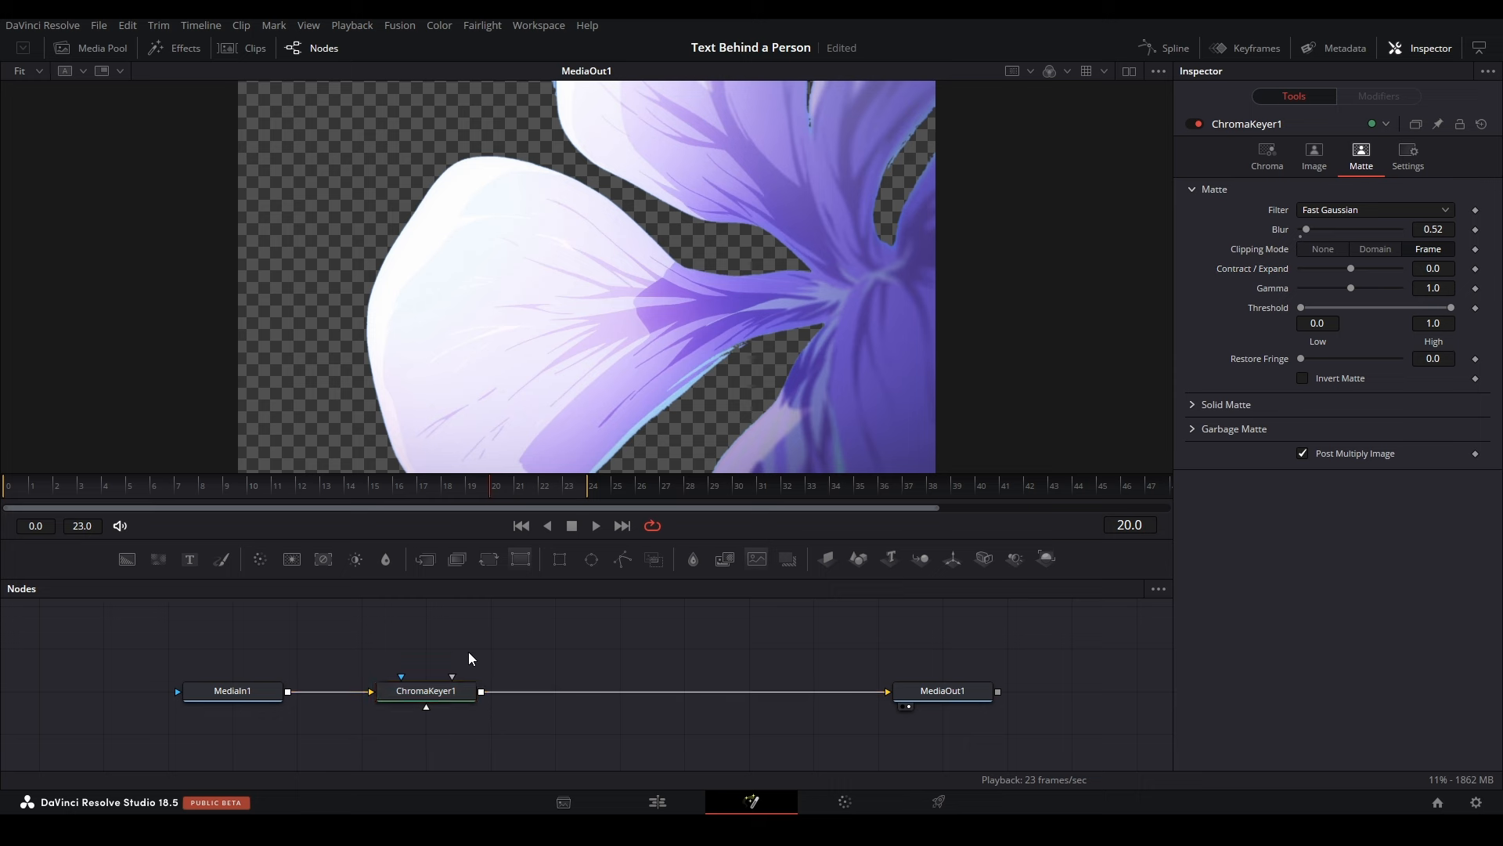
drag(468, 651, 483, 678)
scroll(447, 631, up, 2)
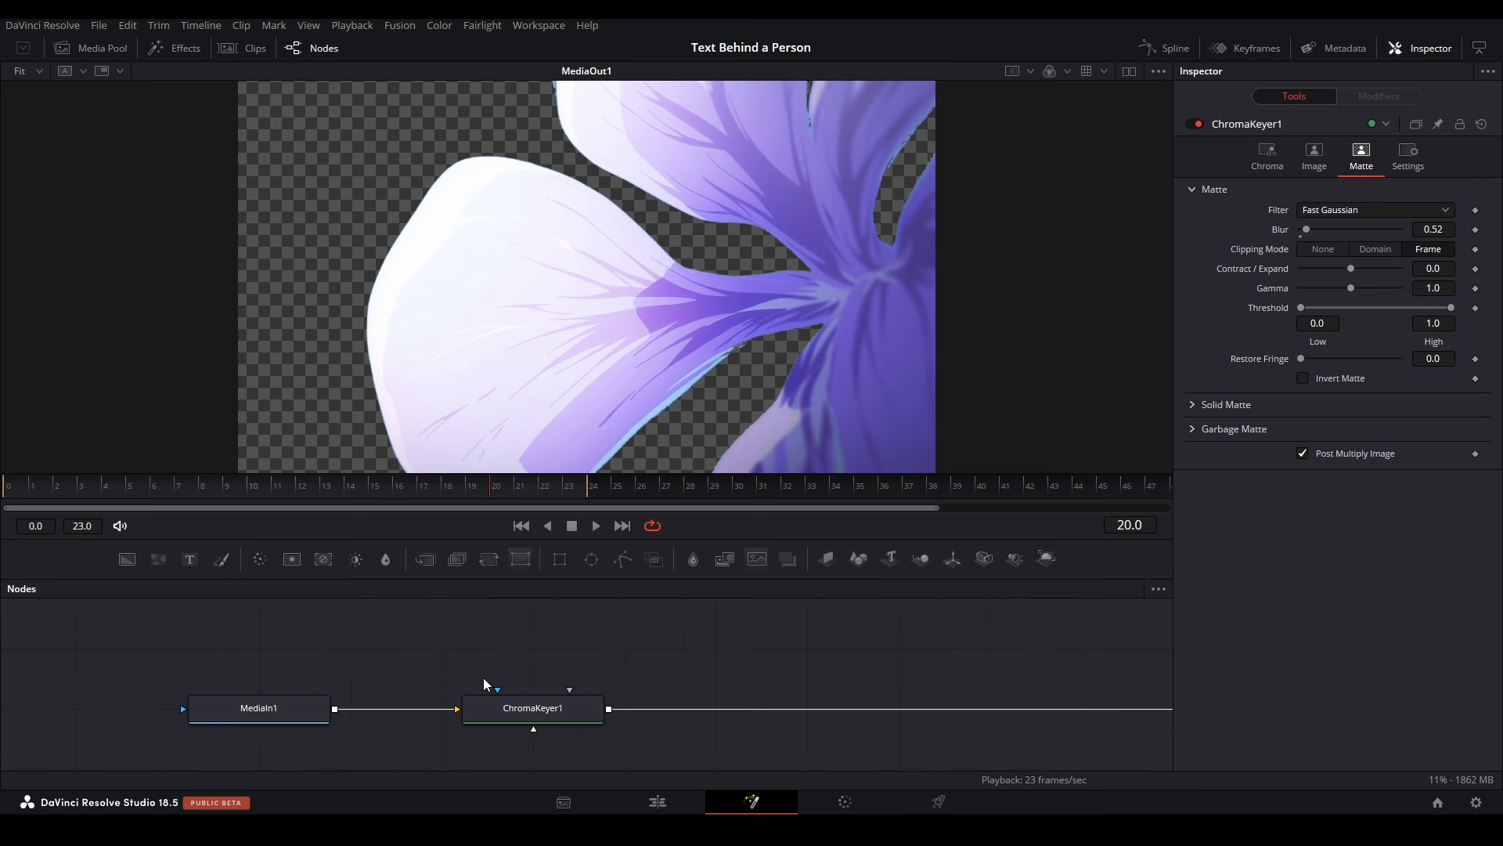
scroll(482, 678, up, 2)
key(shift+space)
text(delta)
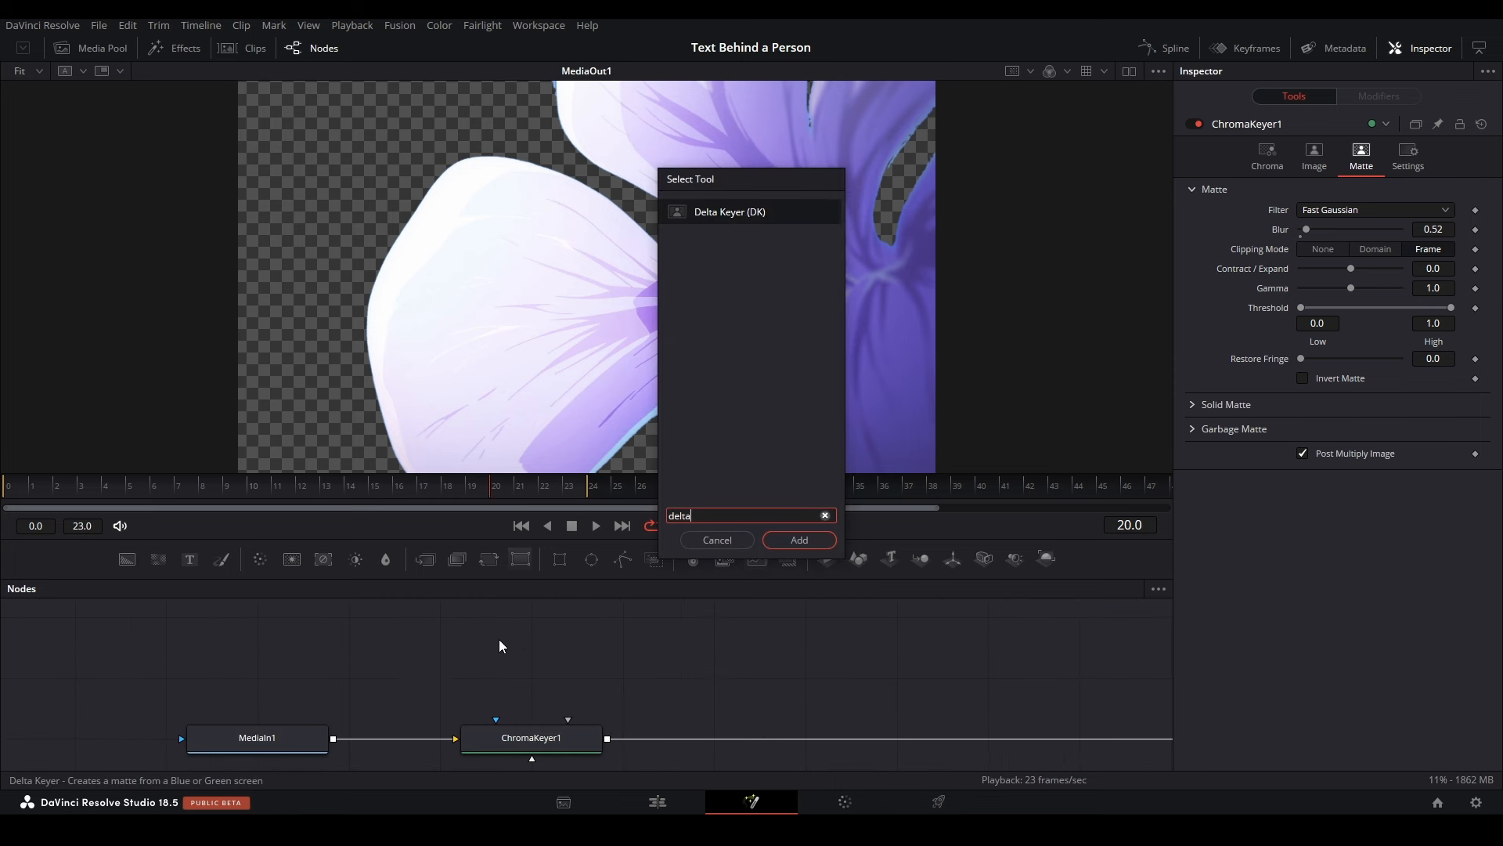
key(Return)
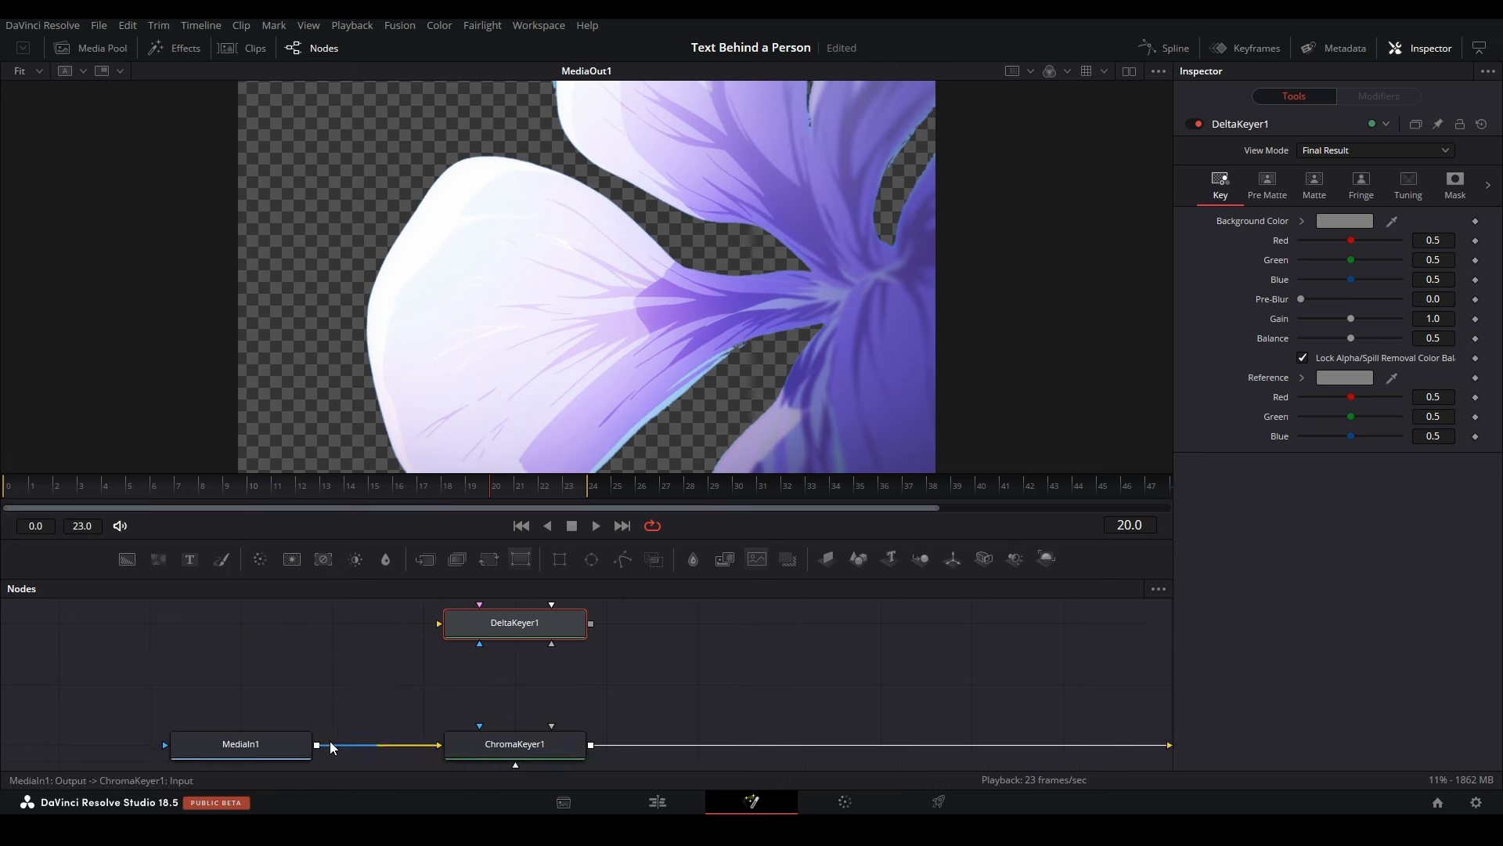
Step: Feed MediaIn1 into DeltaKeyer1, show it in the viewer and sample the image's blue background as its Background Color
drag(319, 745, 541, 687)
key(2)
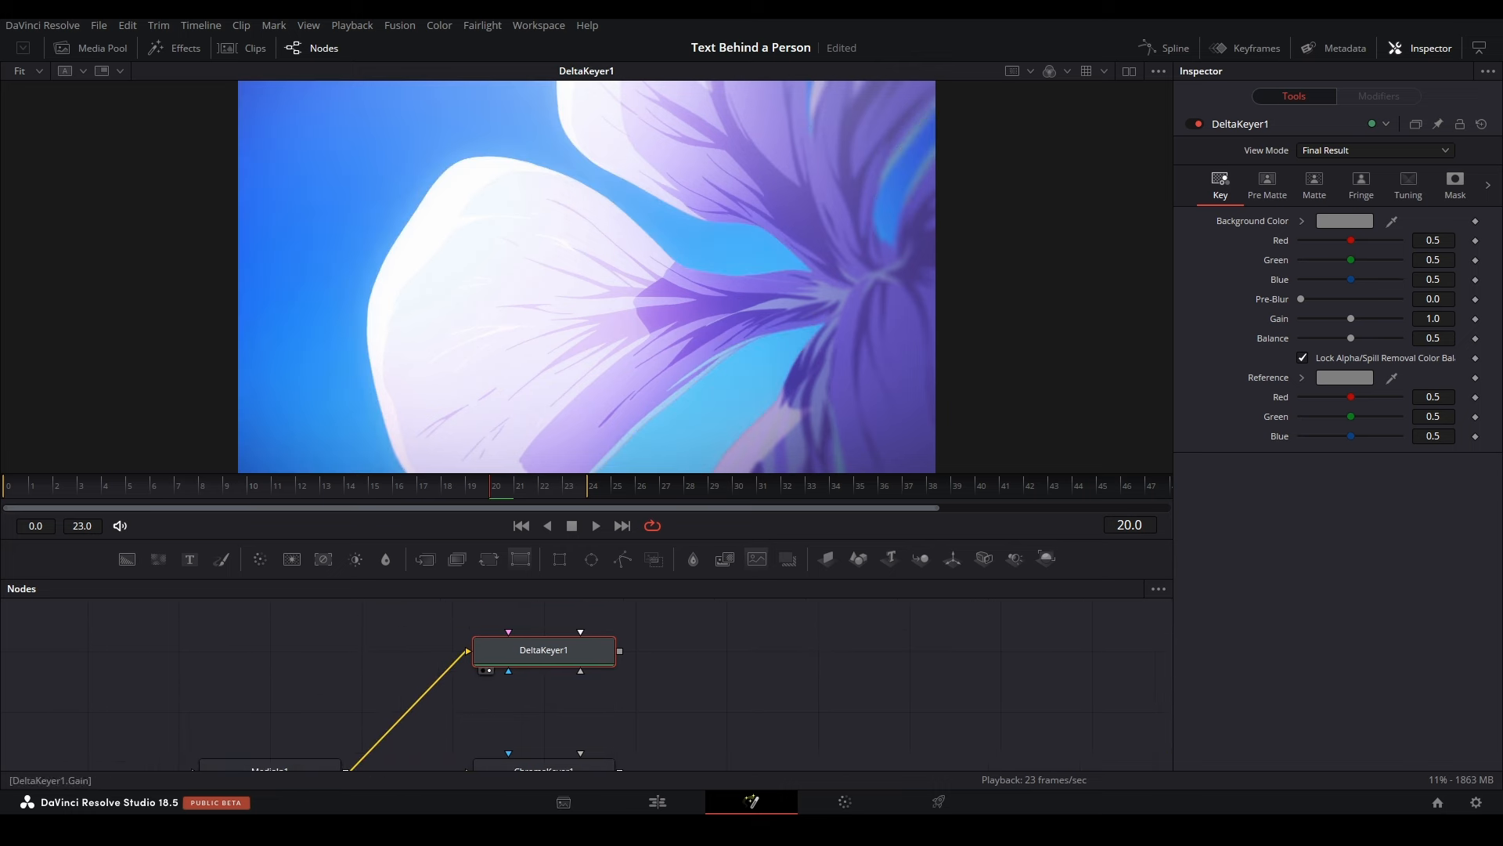
drag(1394, 222, 389, 345)
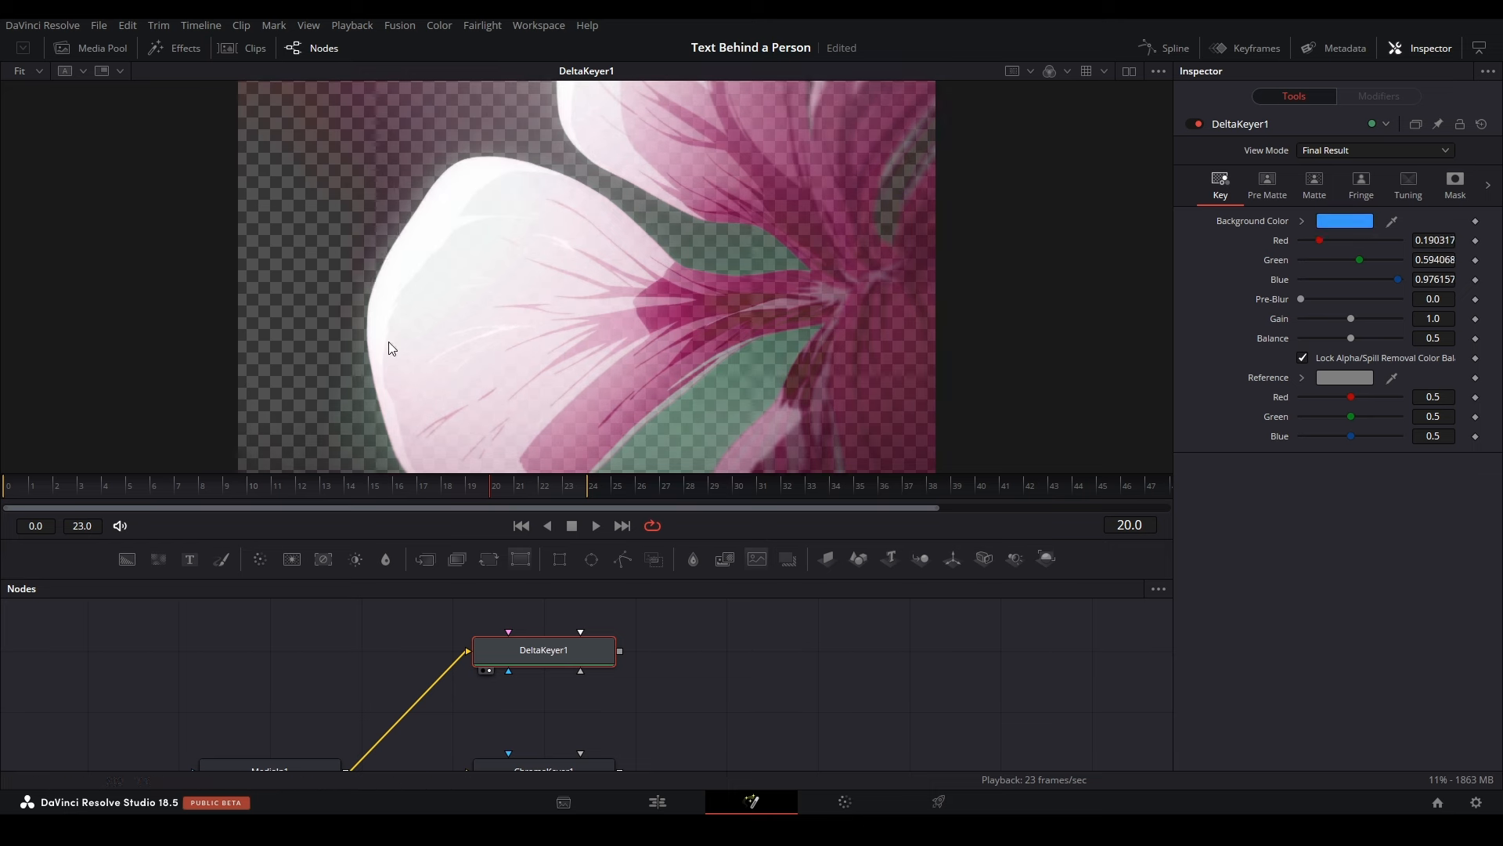
Step: Try adjusting the Low and High matte Threshold of DeltaKeyer1
click(1315, 186)
drag(1301, 223, 1269, 231)
mouse_move(1449, 227)
mouse_down()
mouse_move(1284, 227)
mouse_move(1451, 223)
mouse_up()
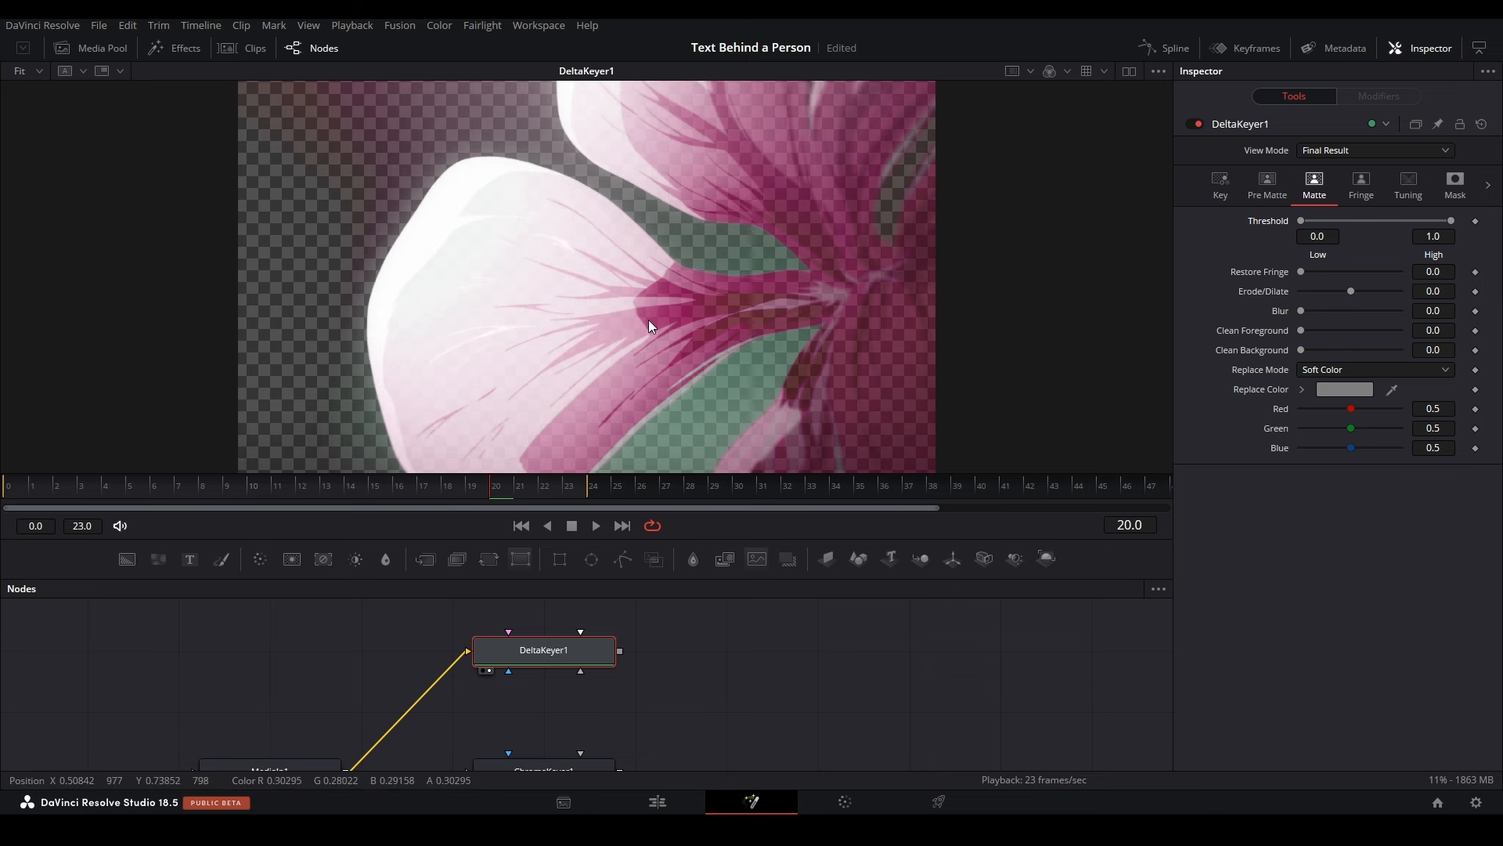
Step: Delete the DeltaKeyer1 node and show ChromaKeyer1's keyed flower in the viewer again, fitted to the view
click(525, 652)
key(Delete)
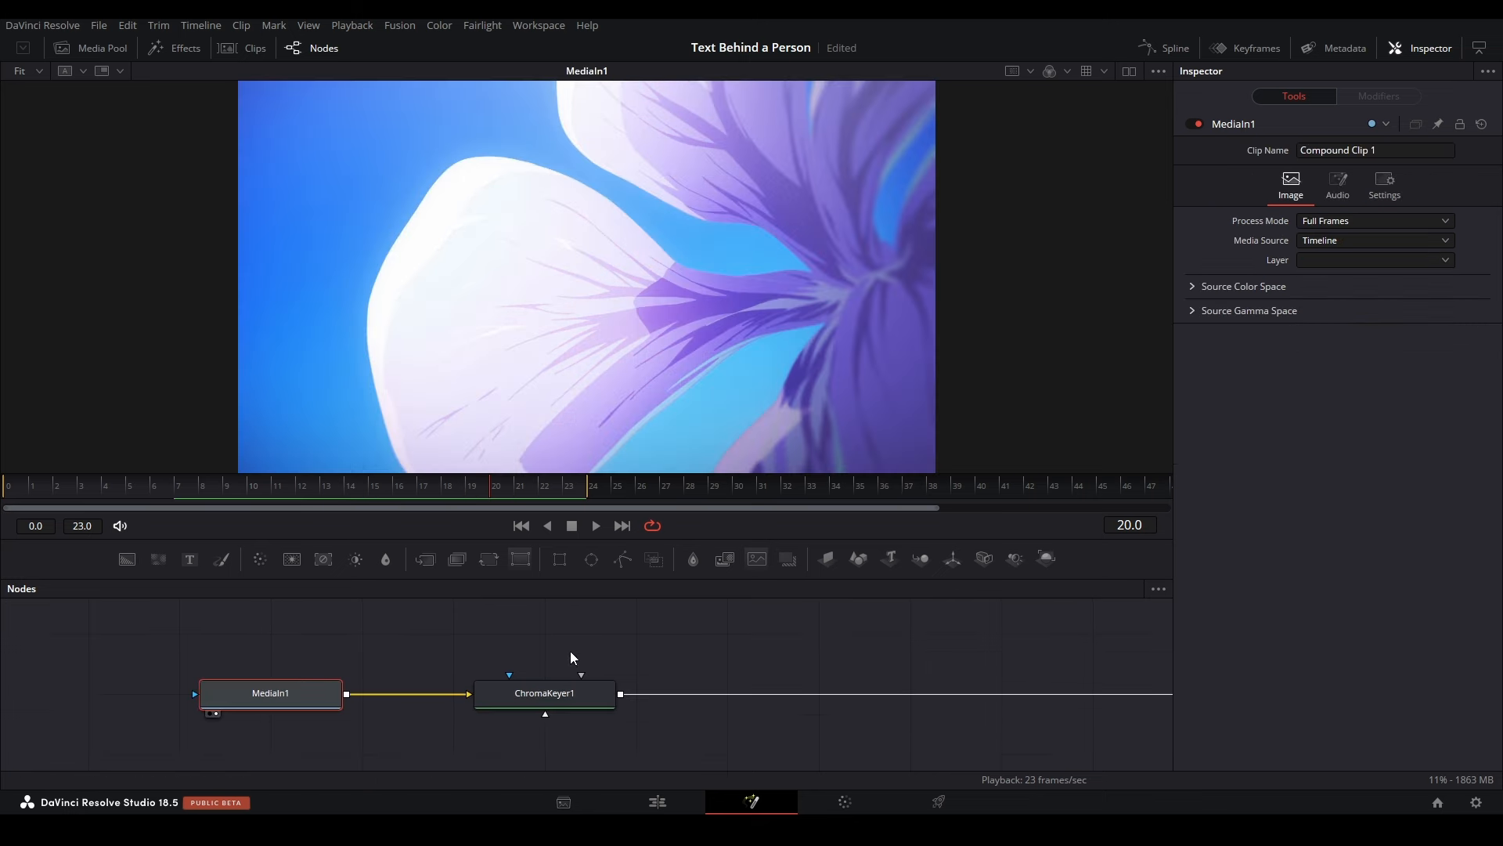
click(560, 692)
click(612, 615)
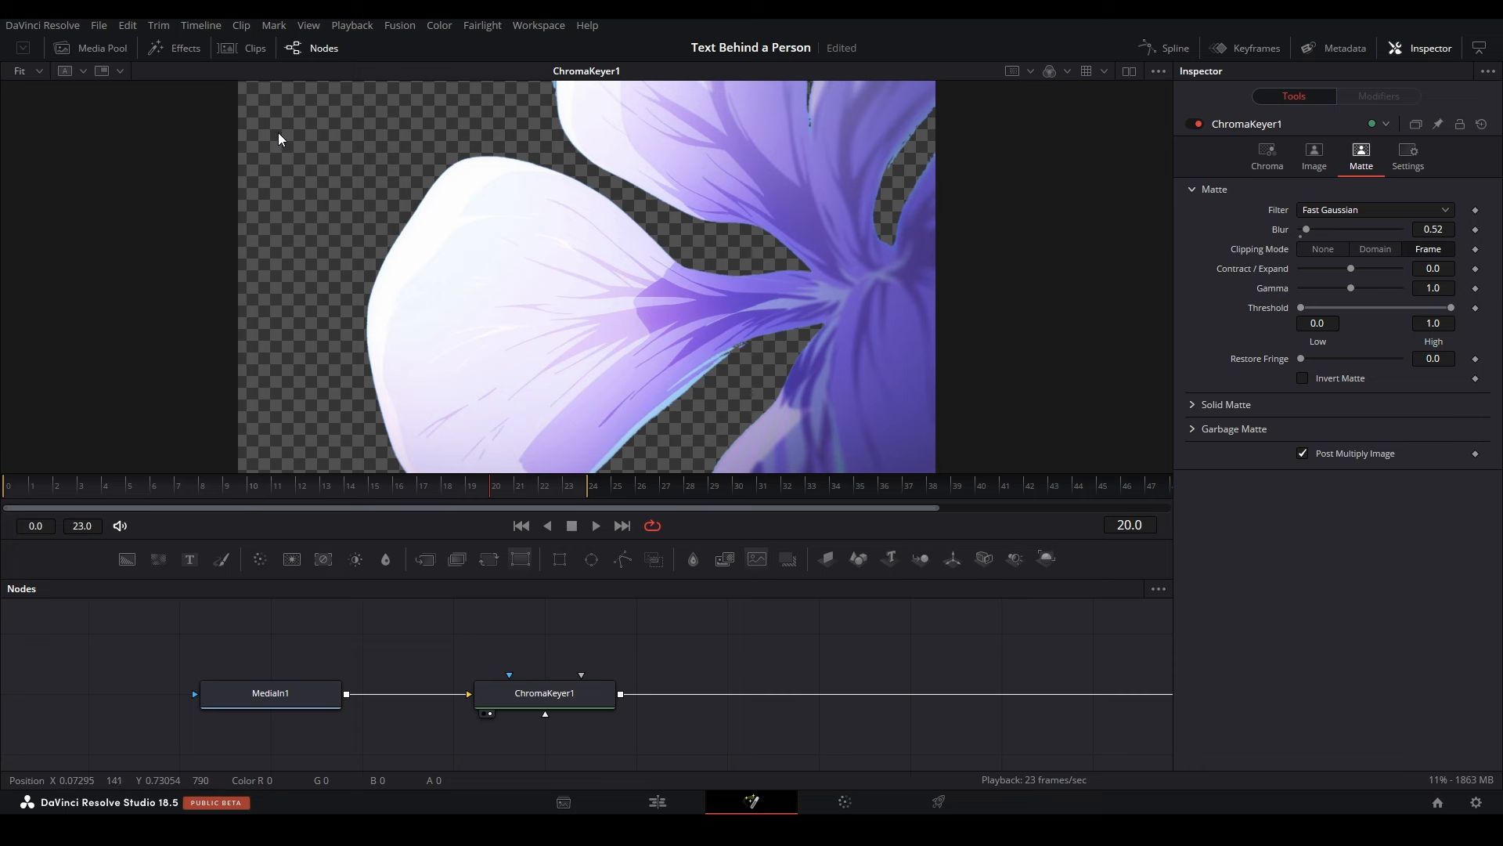
scroll(285, 193, up, 1)
scroll(286, 193, down, 1)
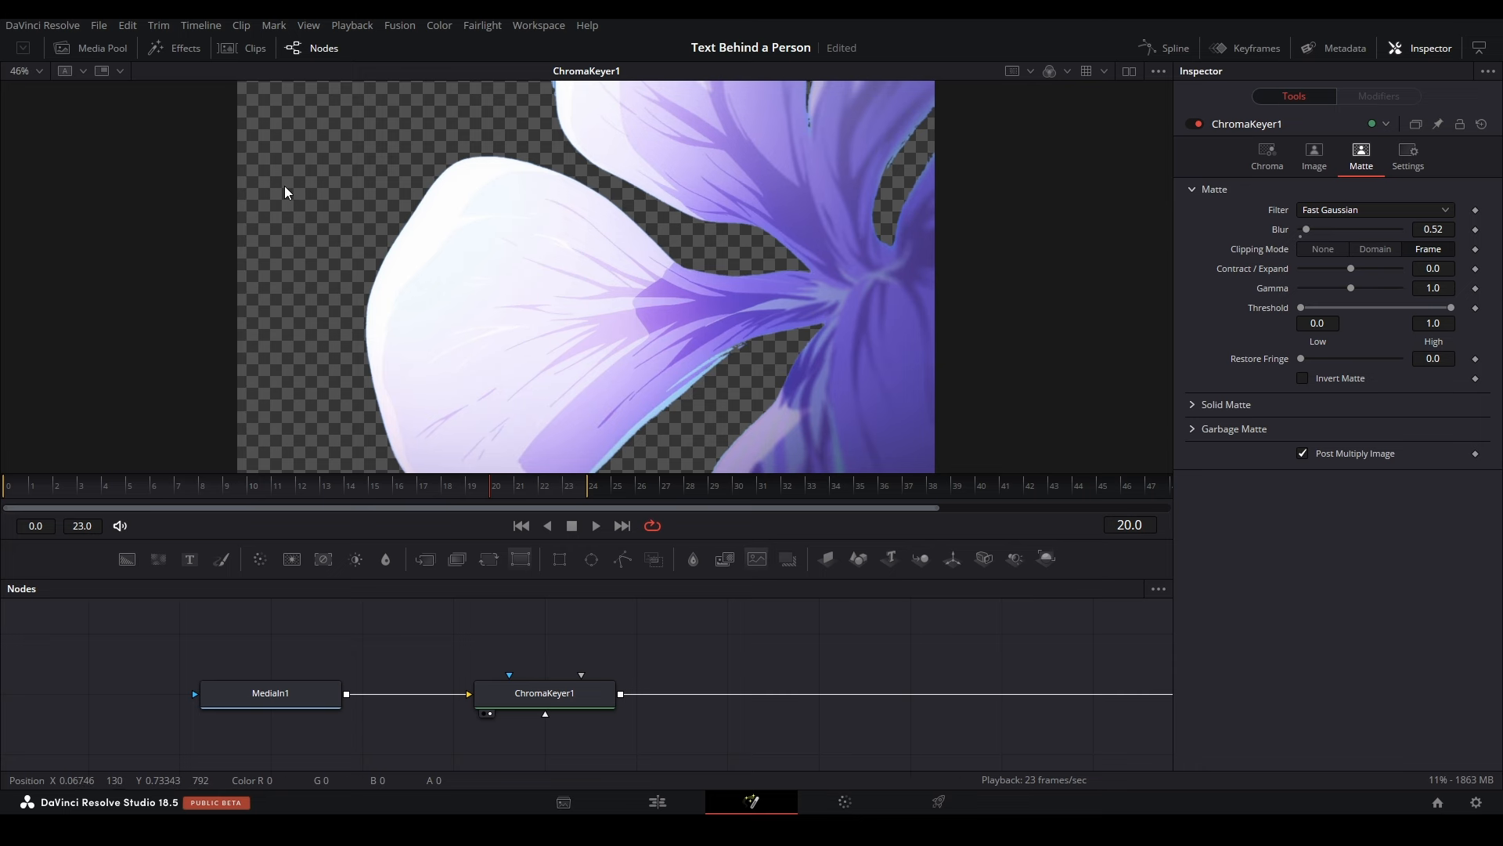
key(ctrl+f)
key(Escape)
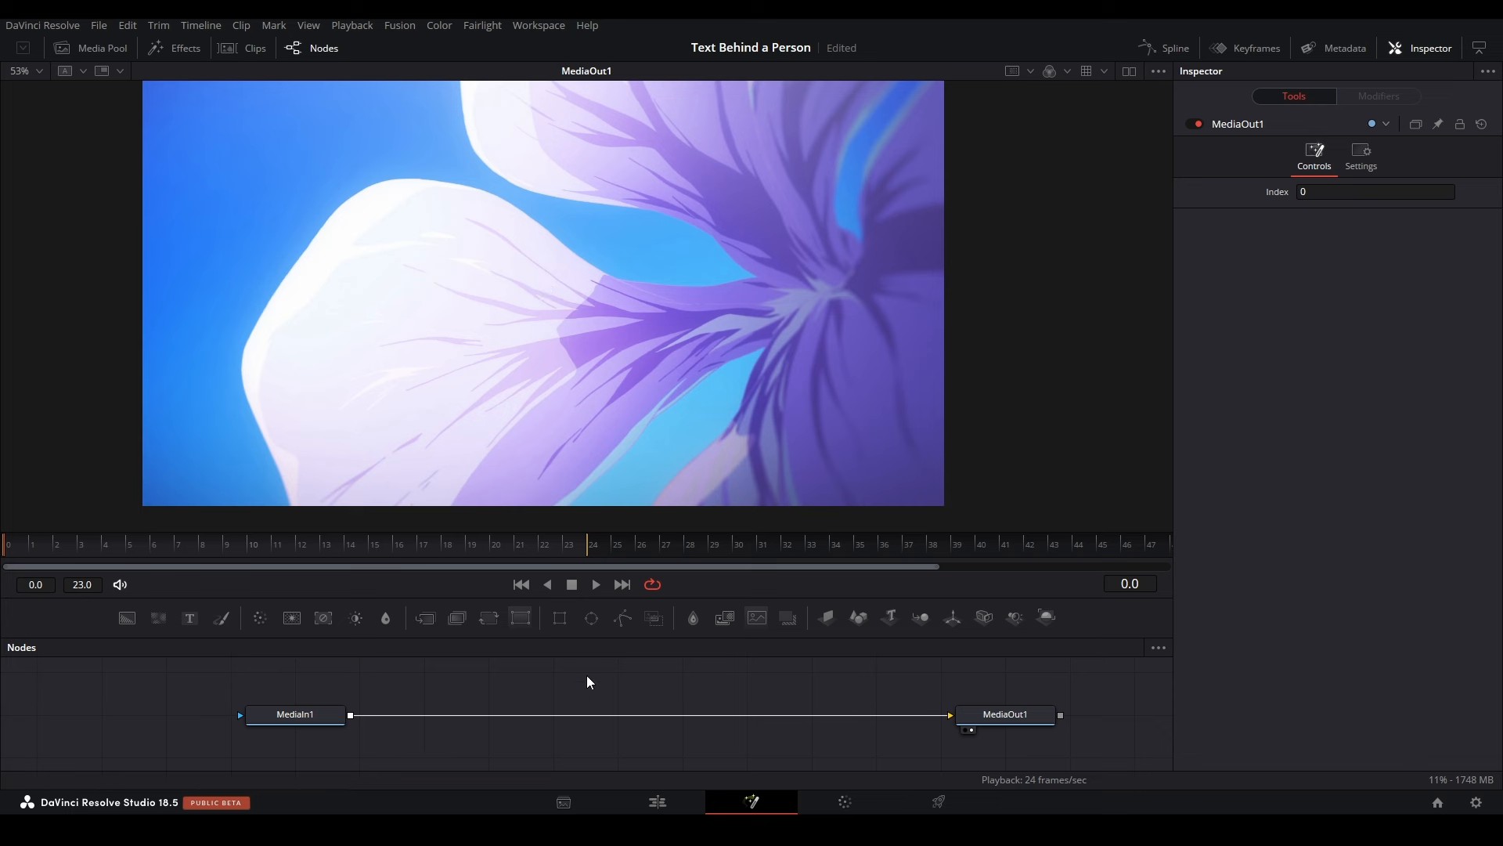
Step: Select MediaIn1 and search the tools for "magic" to insert a Magic Mask after it
drag(495, 688, 454, 690)
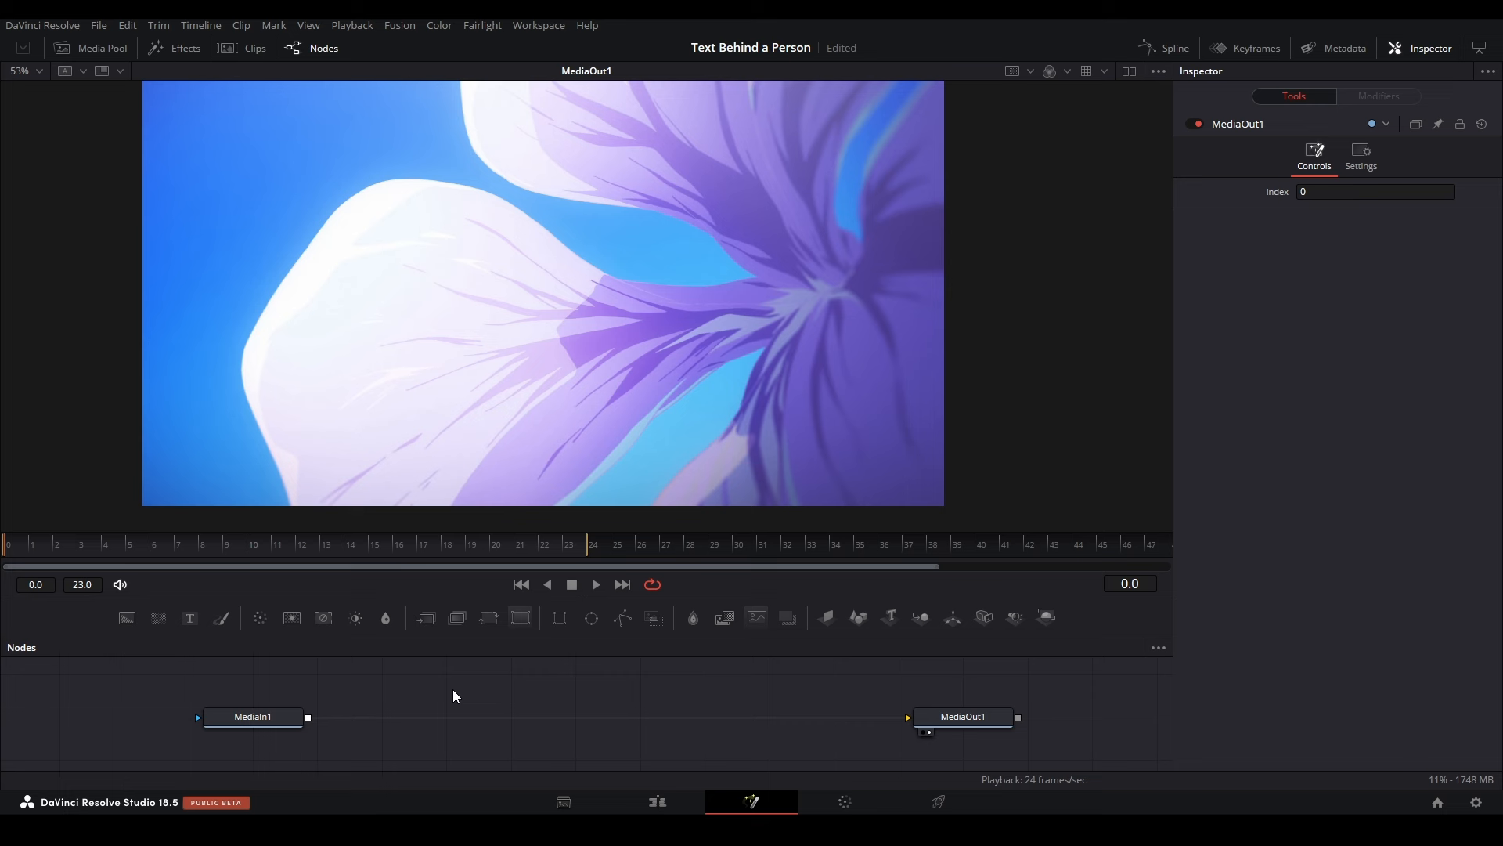
click(266, 724)
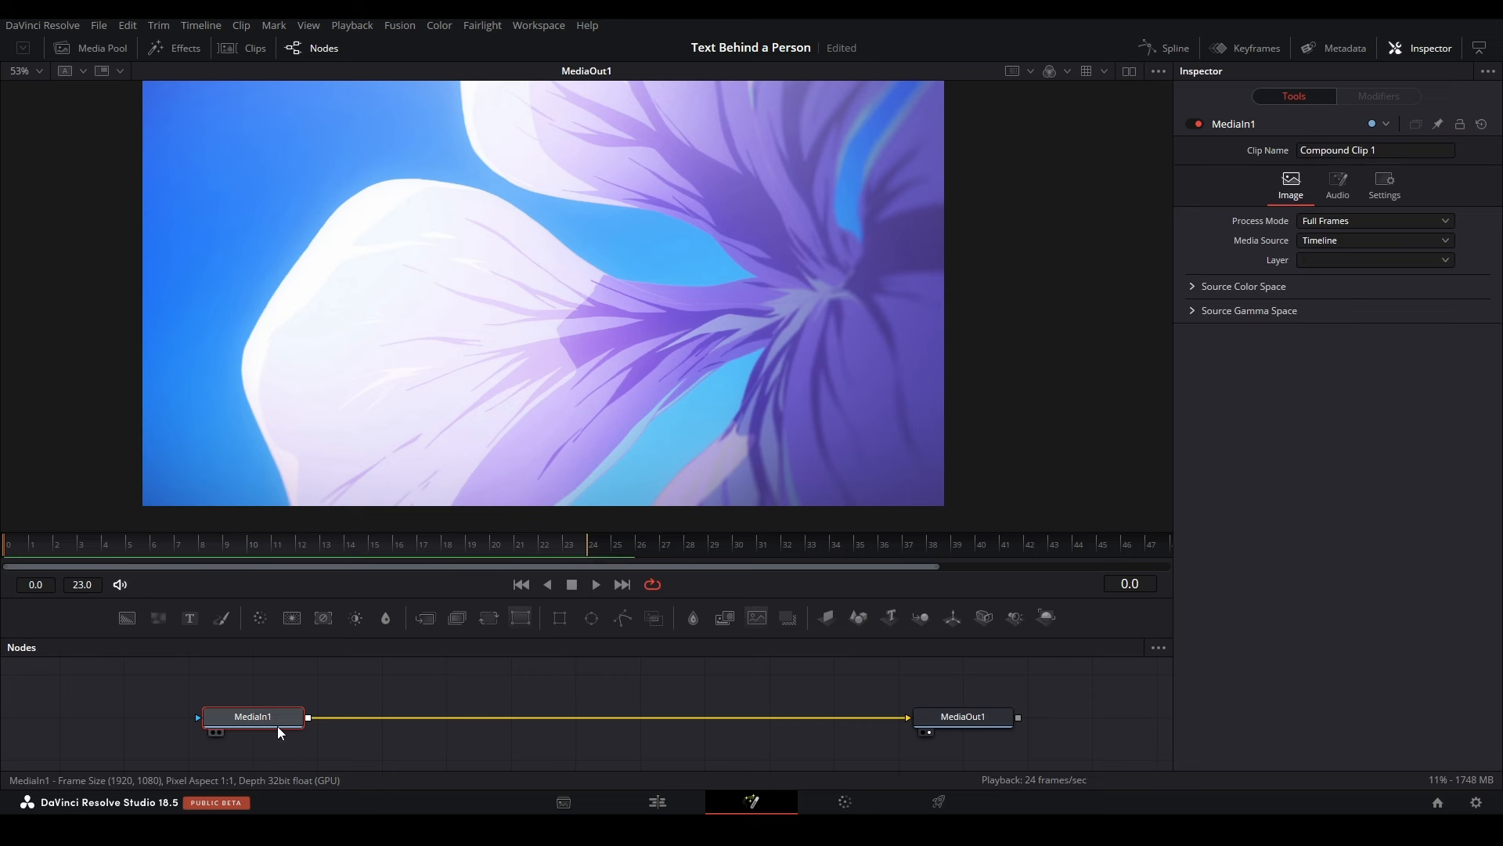
key(shift+space)
text(magic)
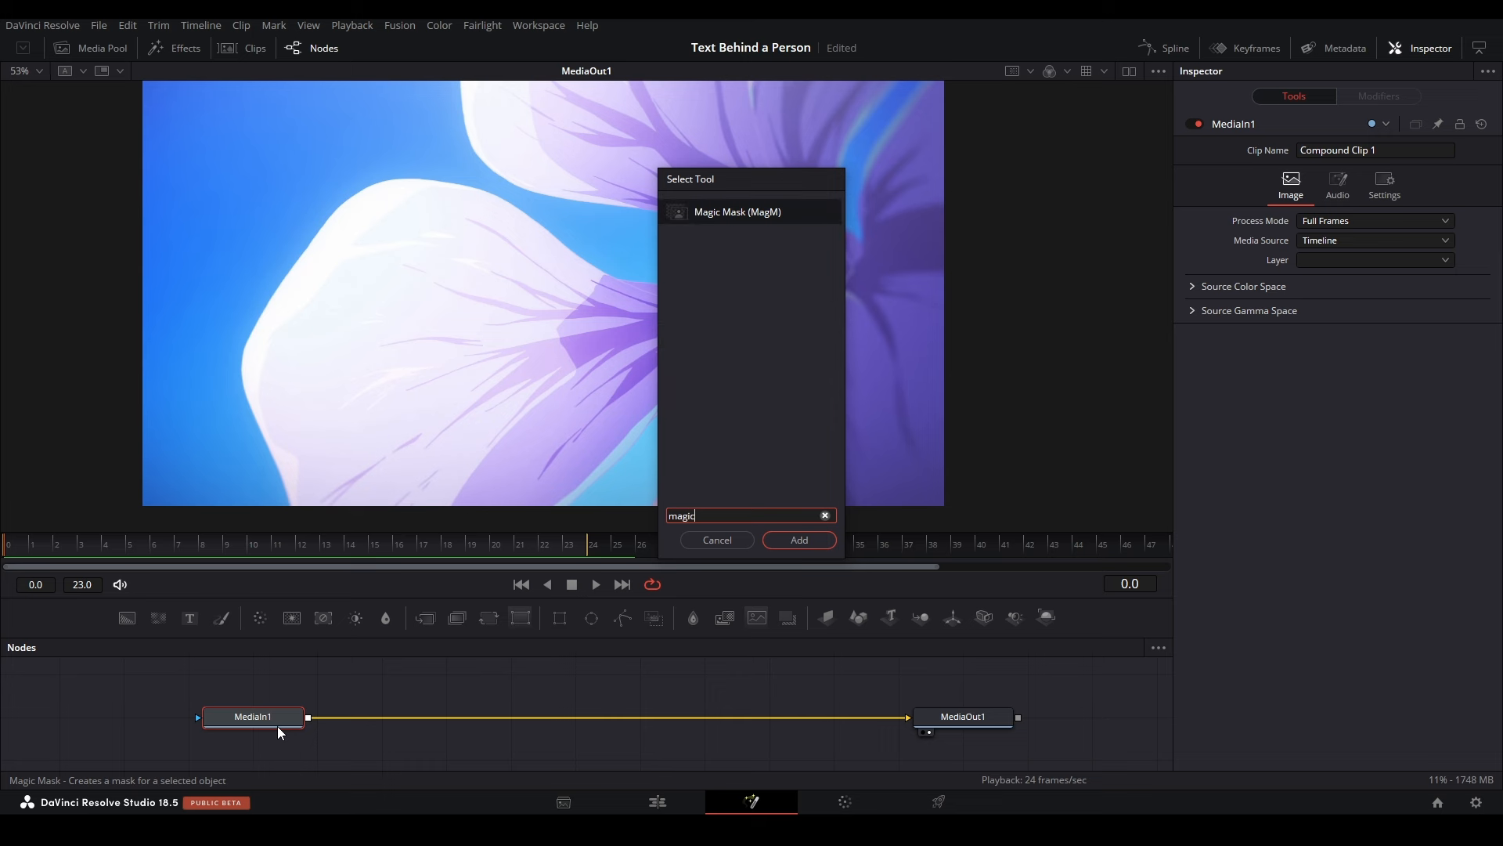
Step: Add a Magic Mask node after MediaIn1 and paint selection strokes across the flower's petals
key(Return)
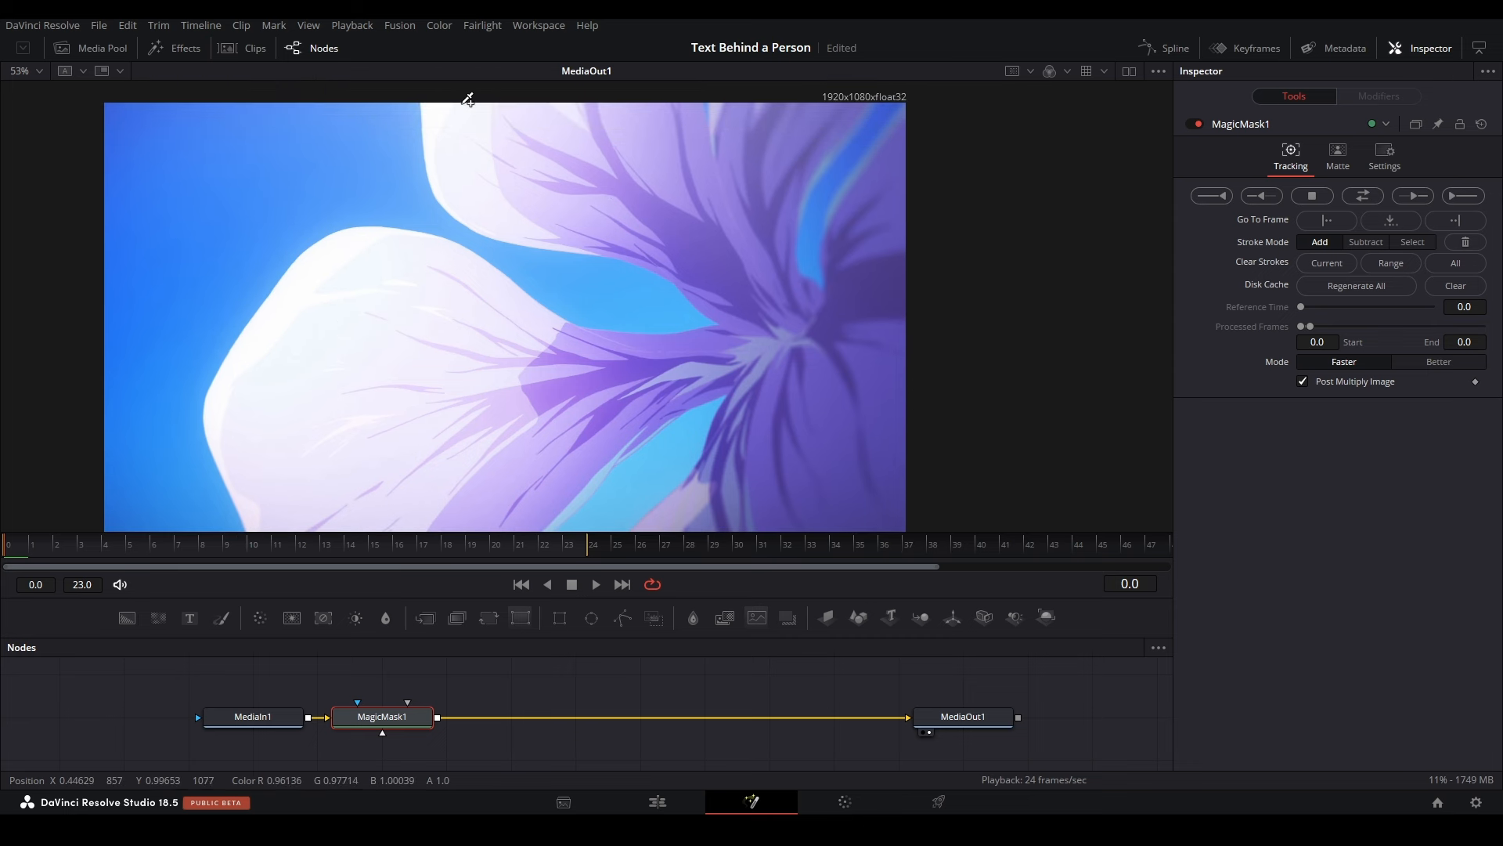
mouse_move(468, 99)
mouse_down()
mouse_move(499, 156)
mouse_move(635, 237)
mouse_move(724, 343)
mouse_move(648, 370)
mouse_move(550, 357)
mouse_move(457, 297)
mouse_move(353, 284)
mouse_move(274, 337)
mouse_up()
mouse_move(339, 504)
mouse_down()
mouse_move(452, 518)
mouse_move(582, 430)
mouse_move(709, 487)
mouse_move(678, 525)
mouse_move(742, 535)
mouse_move(825, 499)
mouse_move(858, 432)
mouse_move(878, 194)
mouse_up()
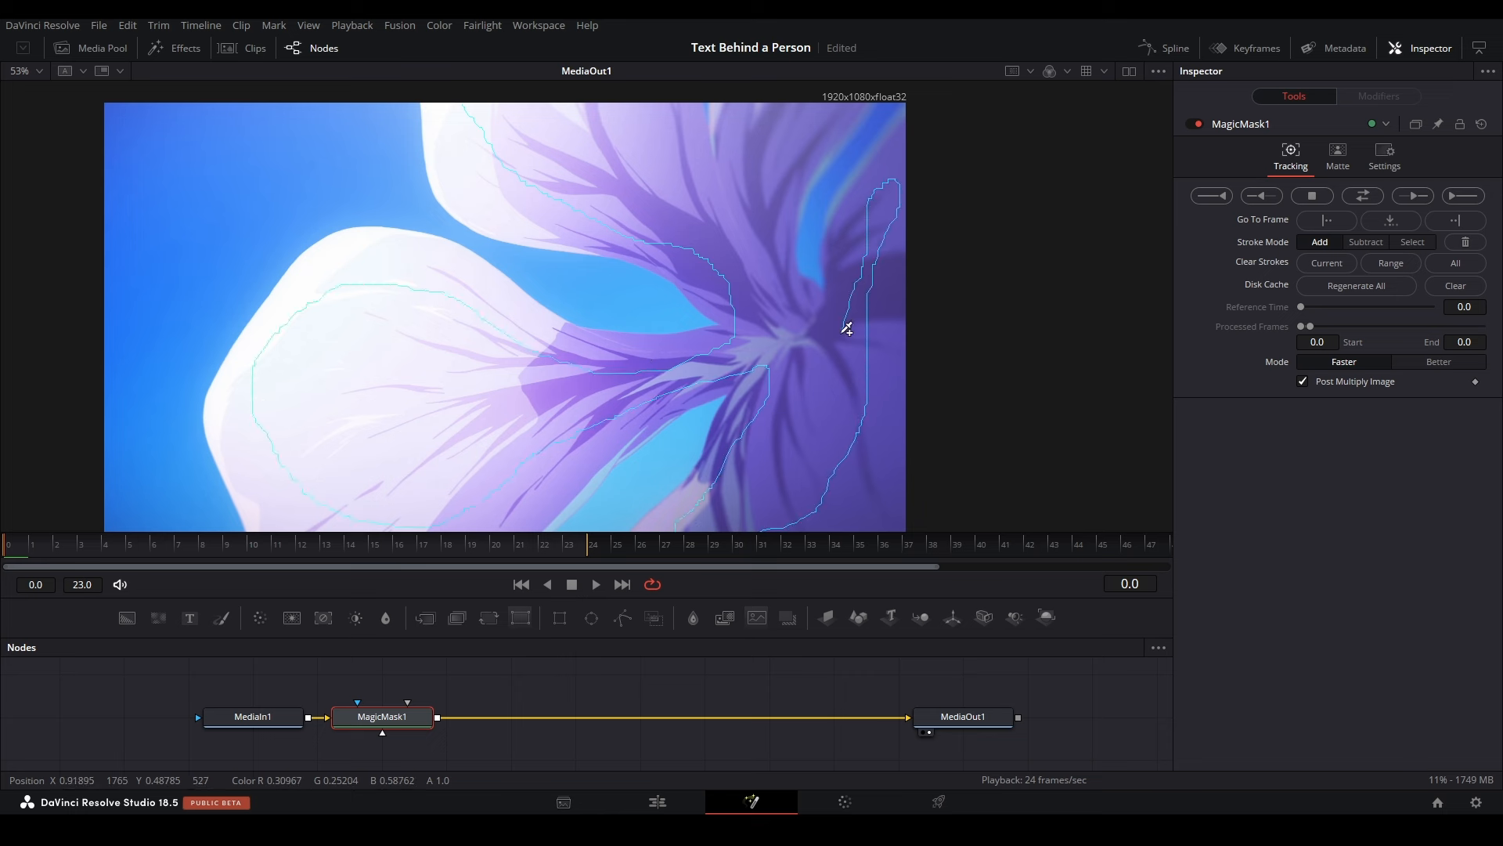
mouse_move(790, 95)
mouse_down()
mouse_move(509, 92)
mouse_move(501, 110)
mouse_up()
key(ctrl+f)
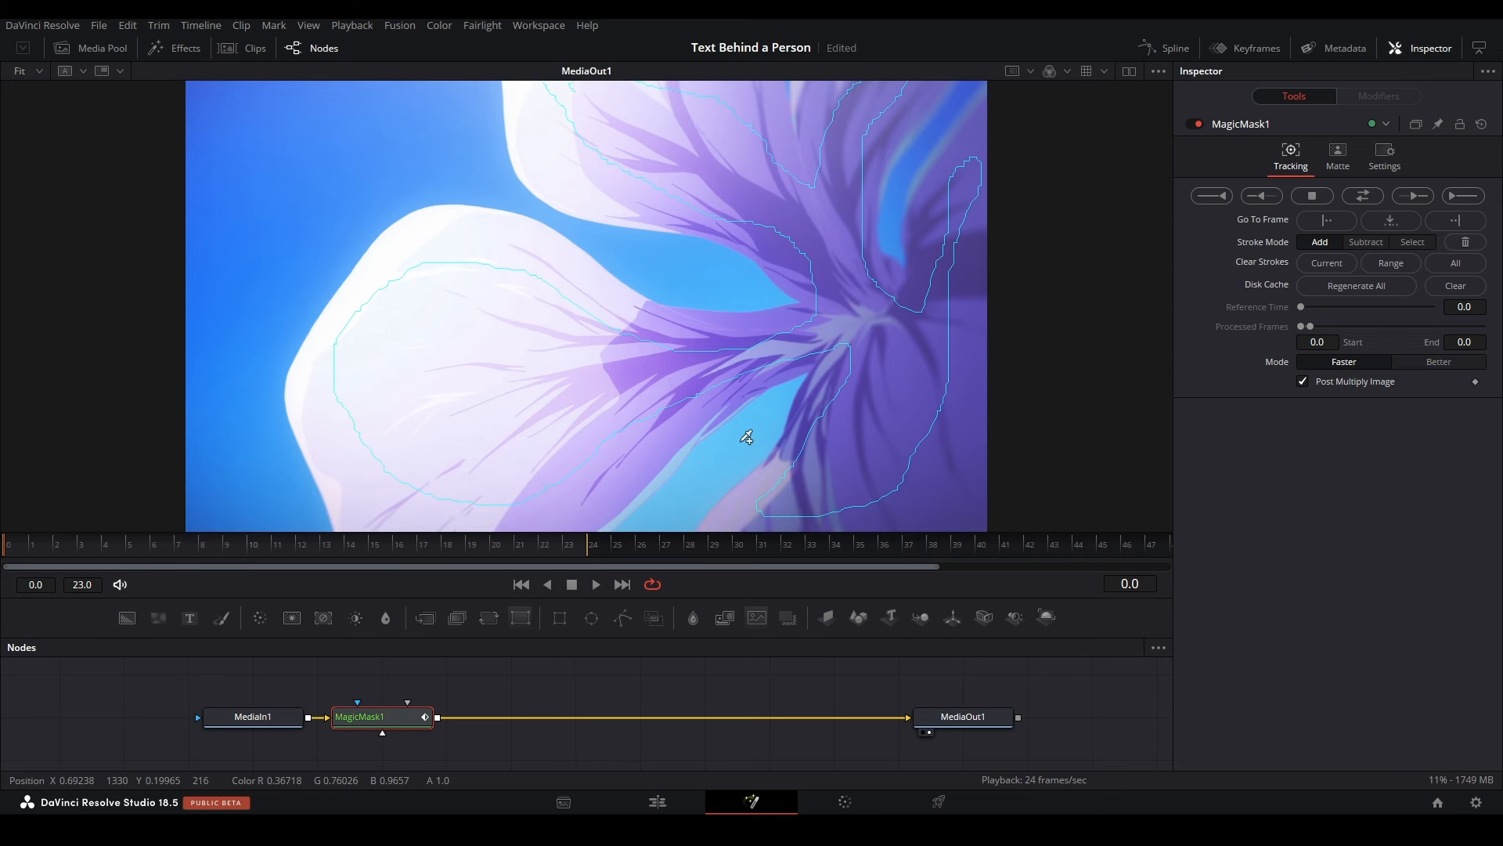
Step: Set the Magic Mask mode to Better and paint strokes that exclude the blue background from the gaps between the petals
click(1421, 367)
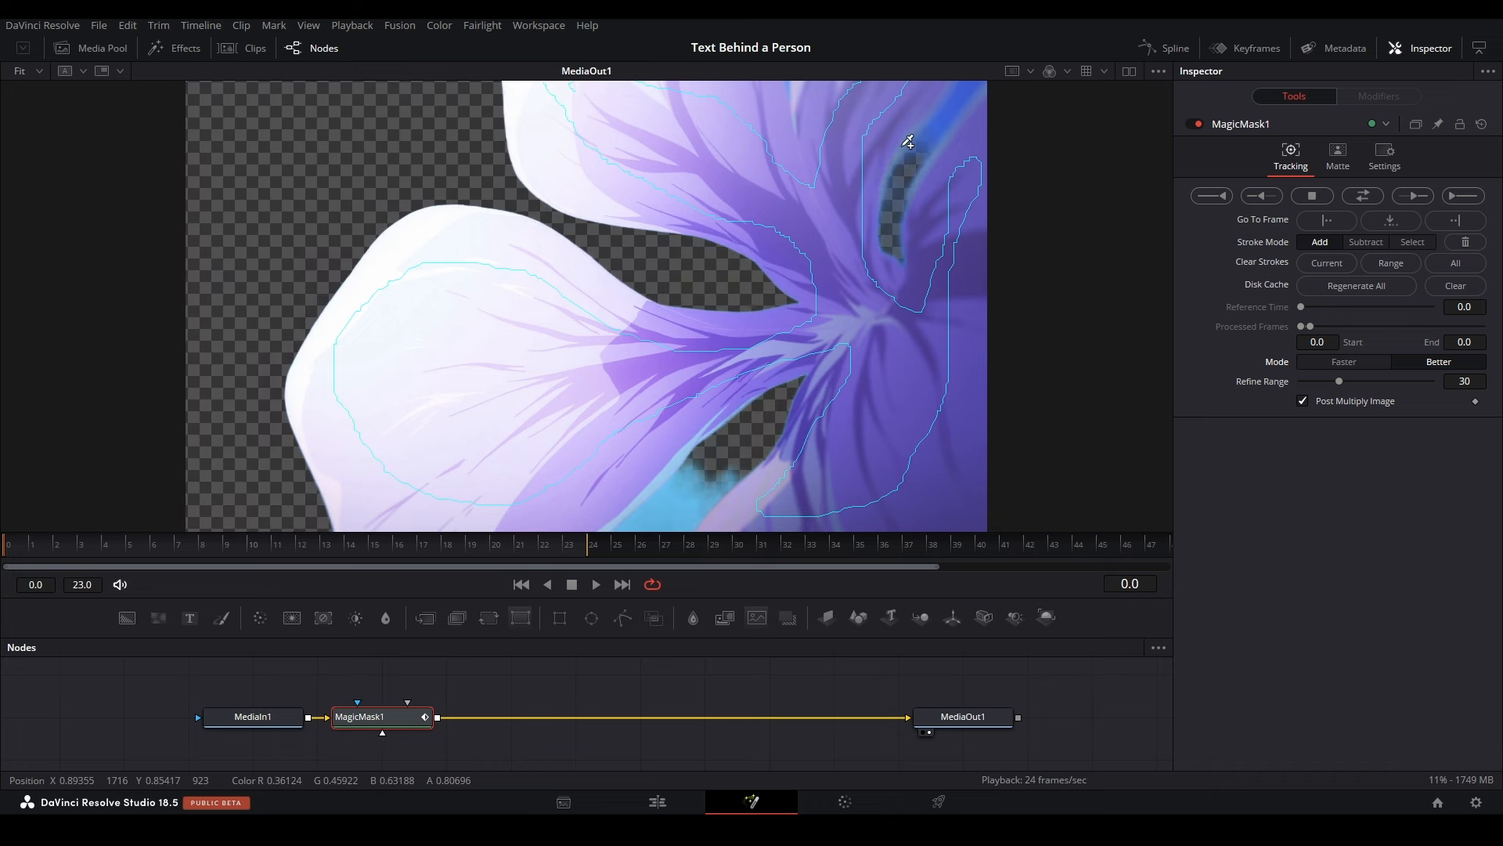
scroll(927, 162, down, 2)
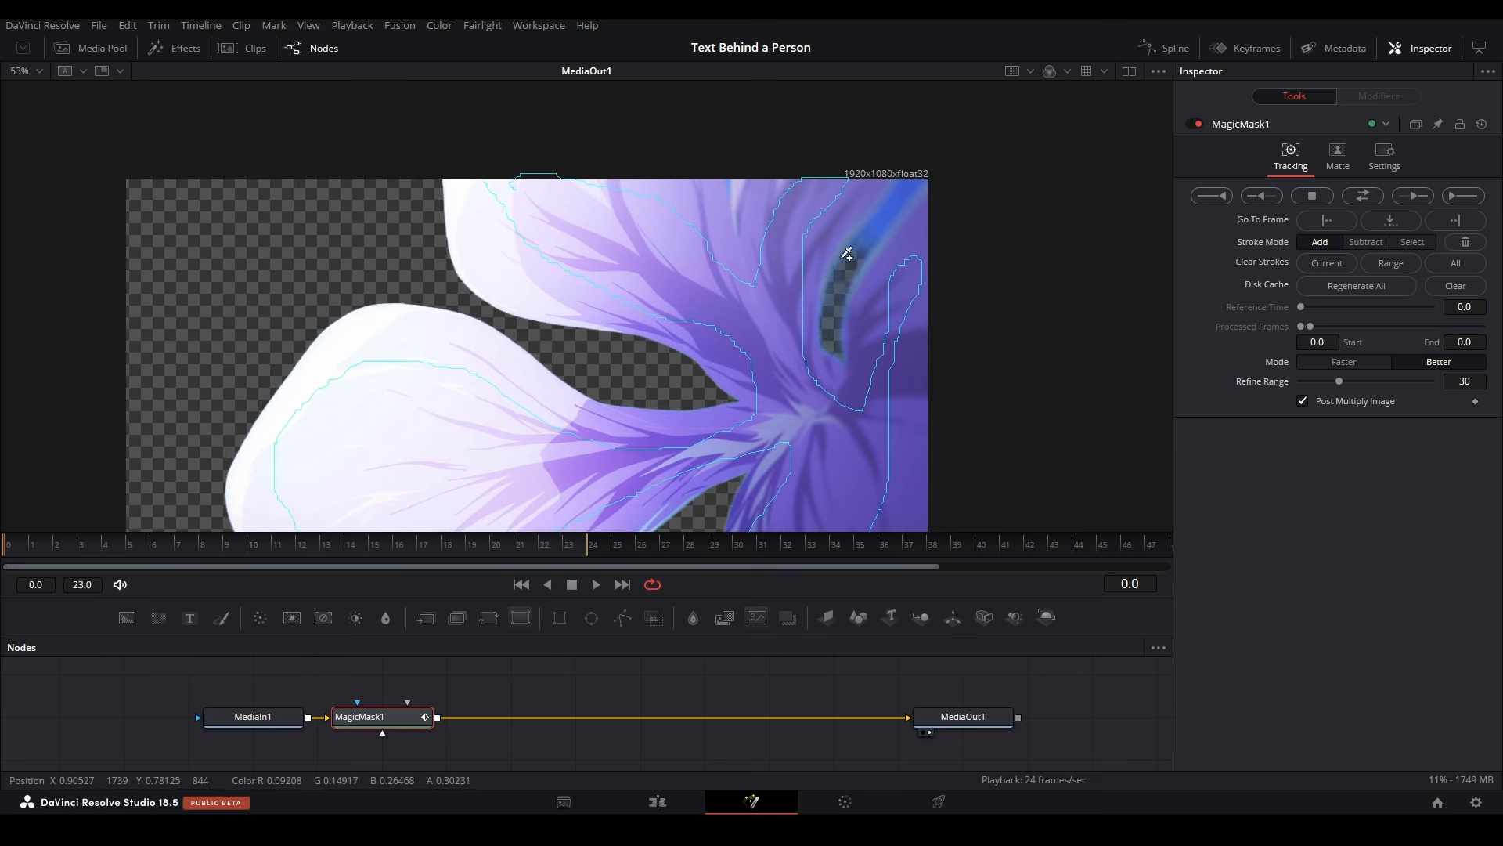
scroll(903, 198, up, 2)
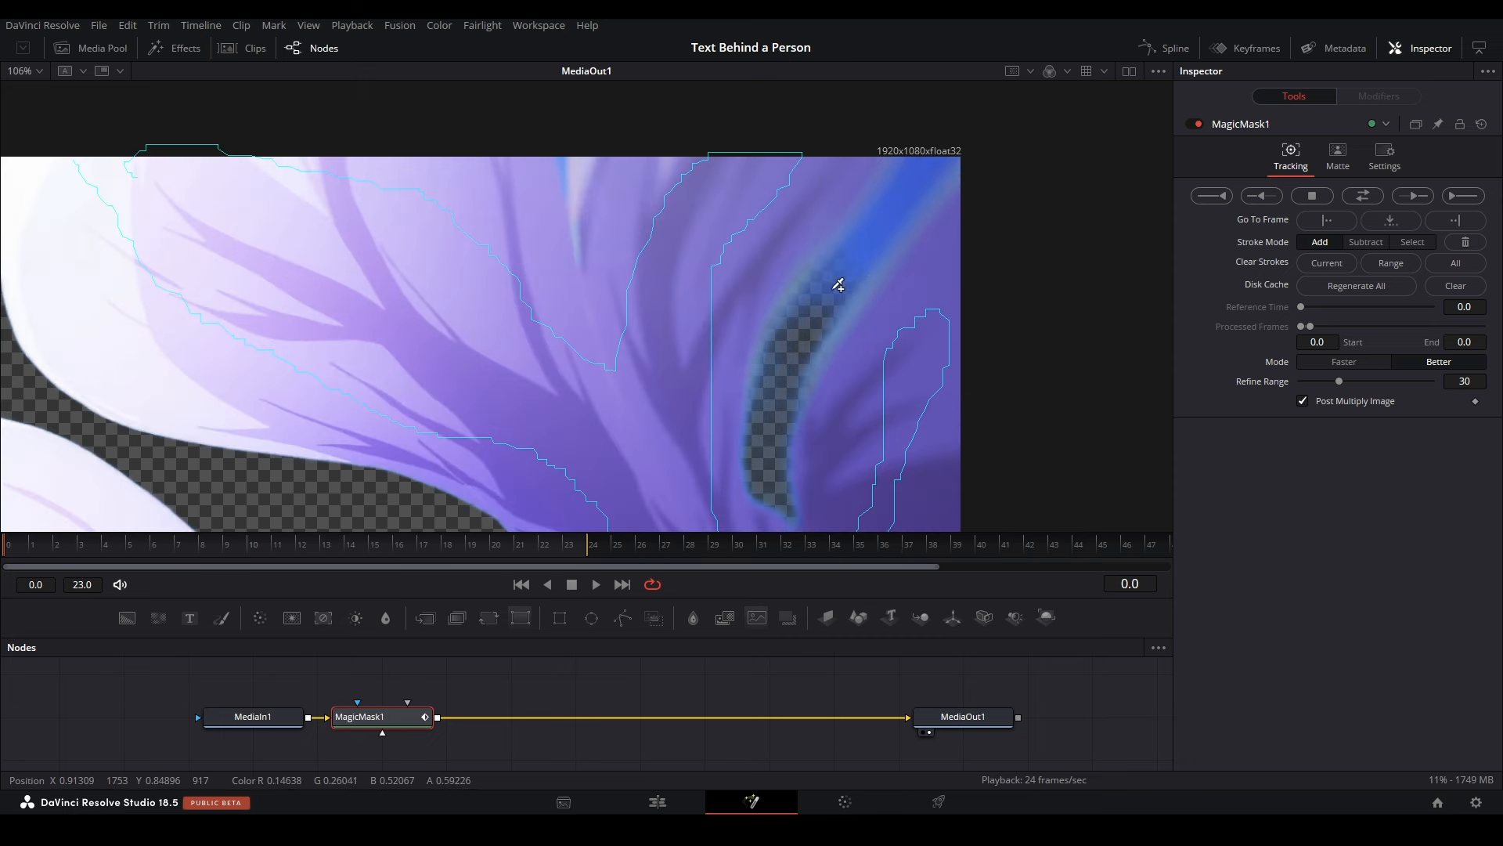
scroll(838, 285, down, 2)
scroll(867, 246, up, 2)
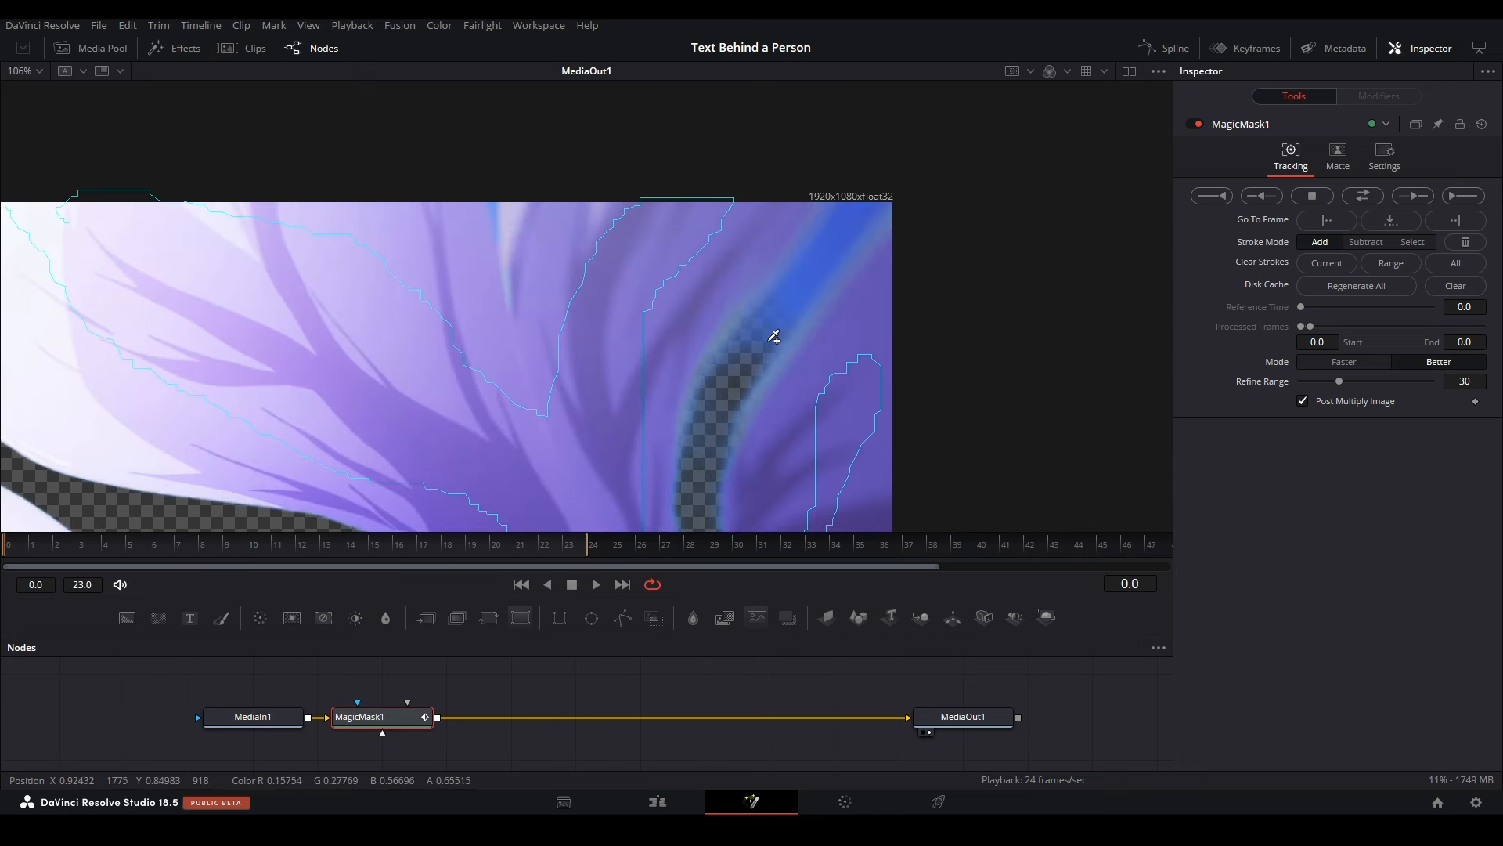
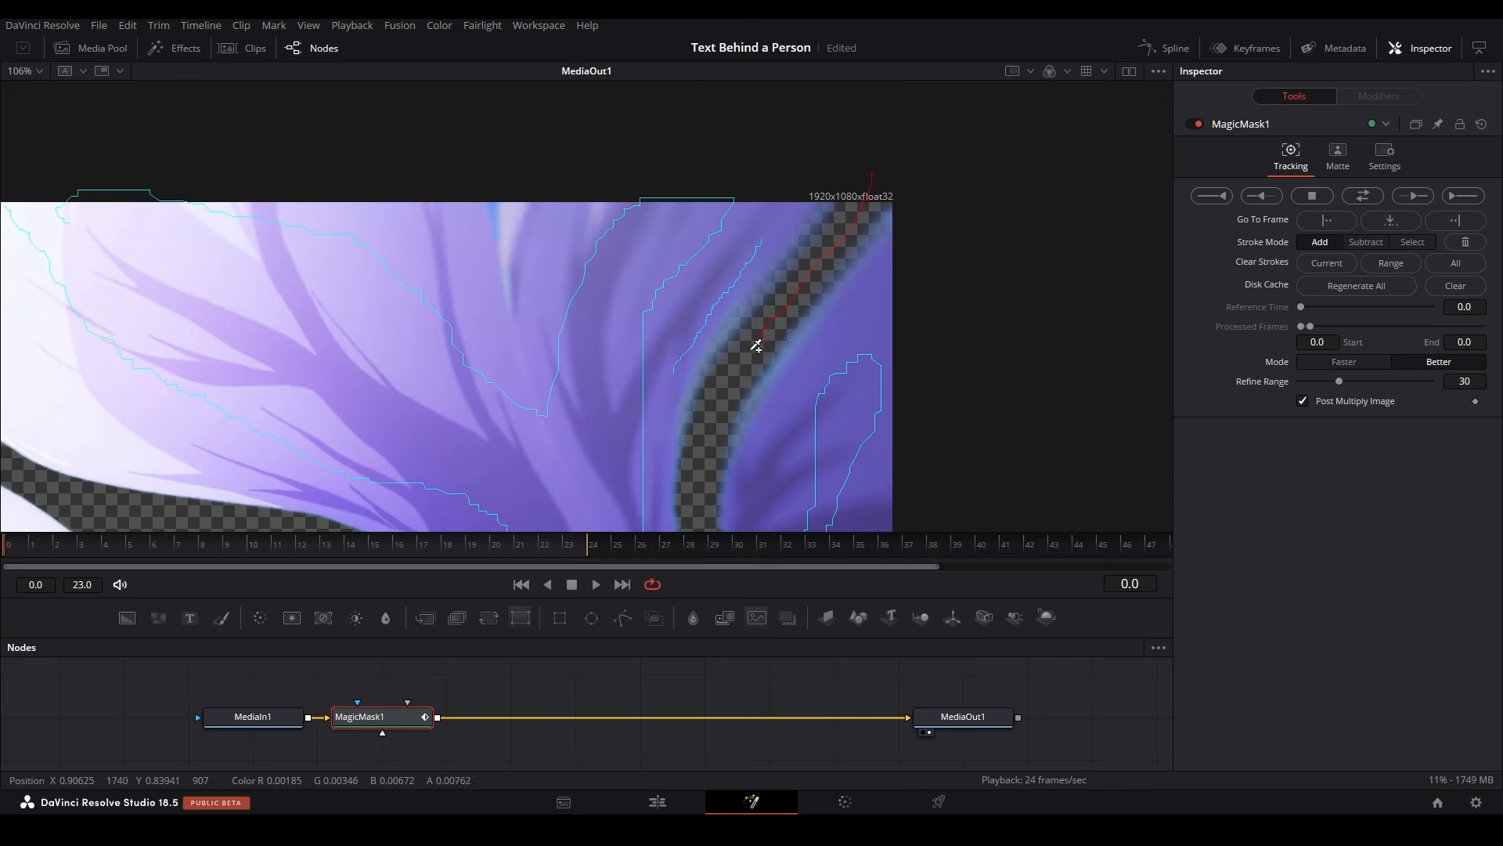
drag(778, 384, 821, 160)
drag(735, 366, 848, 170)
drag(765, 332, 924, 129)
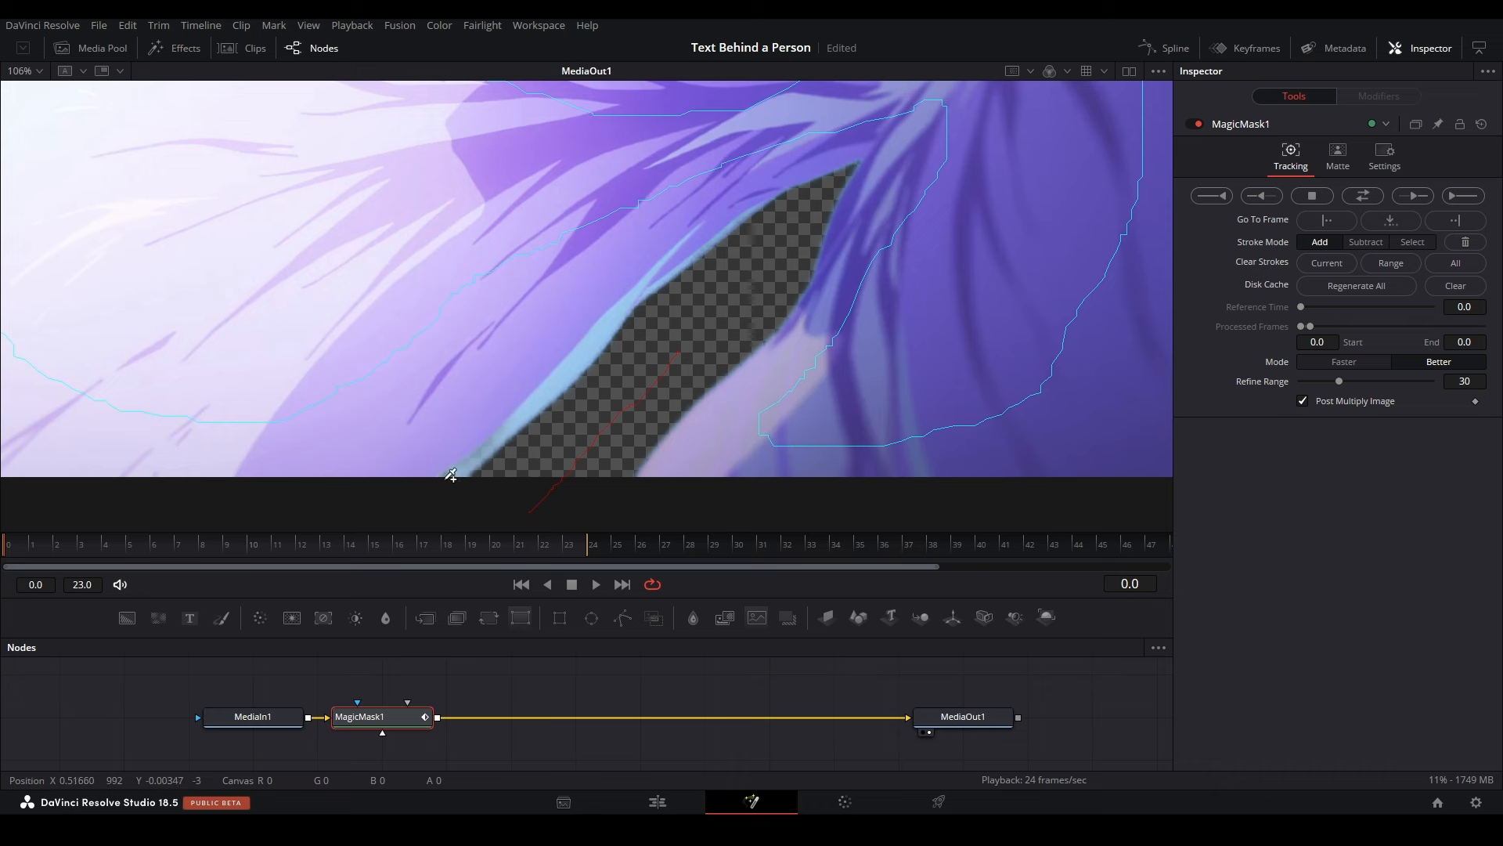
scroll(456, 462, up, 5)
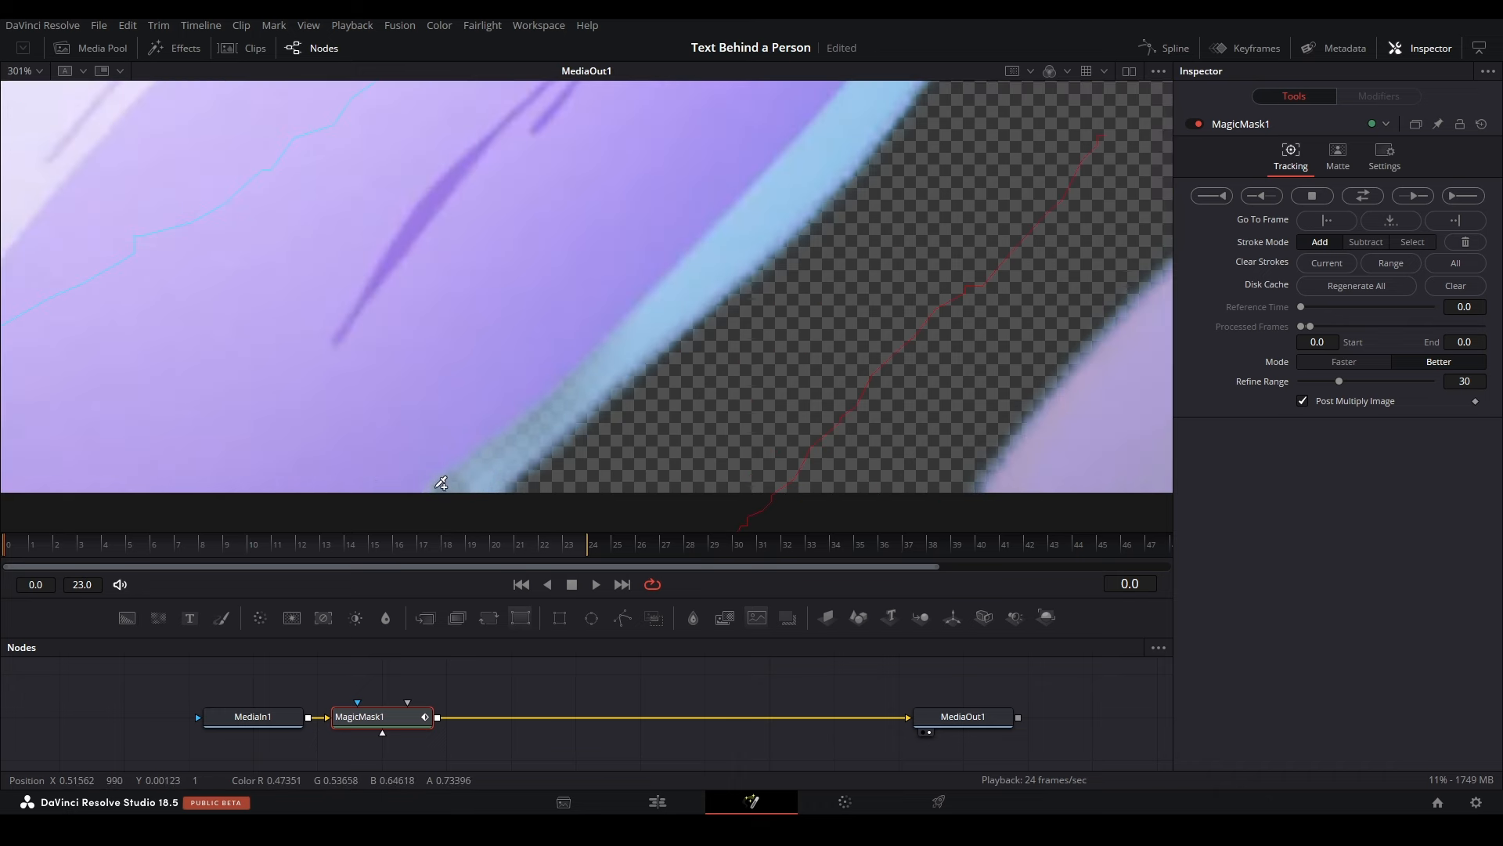
scroll(809, 302, down, 8)
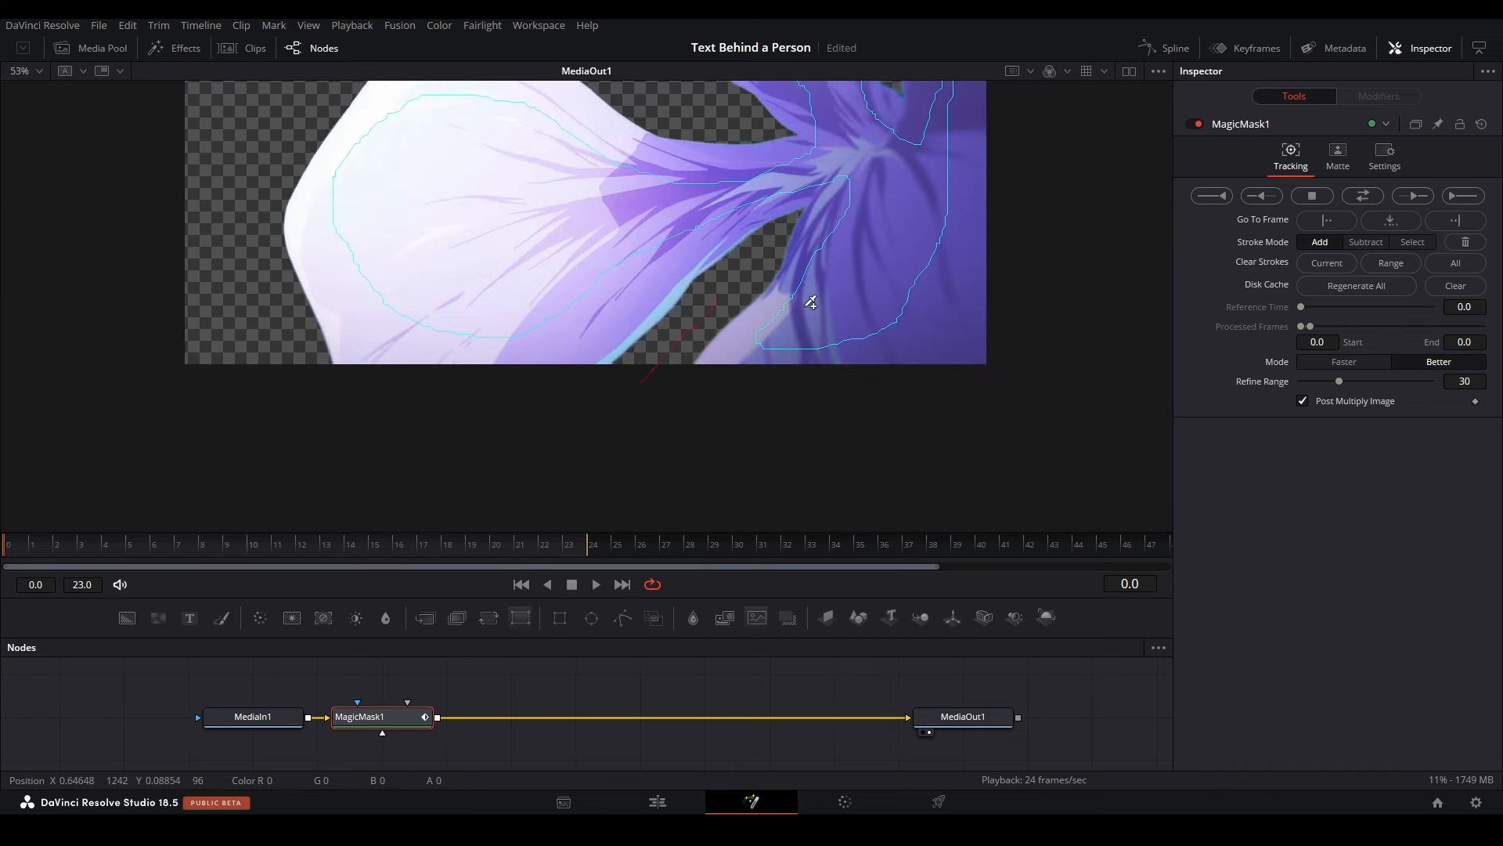
scroll(791, 201, up, 2)
key(ctrl+f)
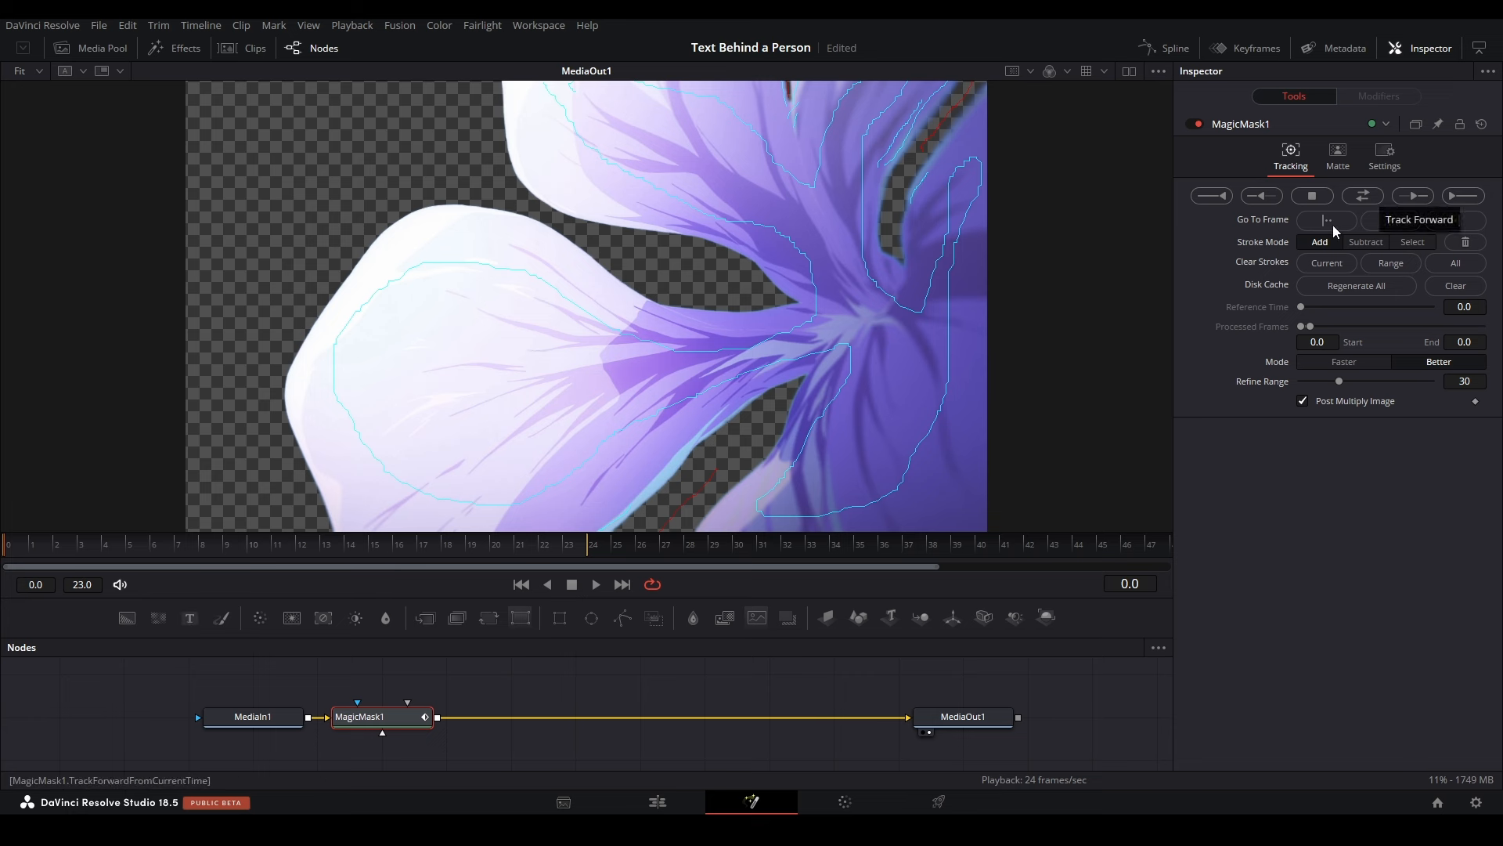
Step: Track the mask forward through the clip and review the tracked result from the early frames
click(1462, 195)
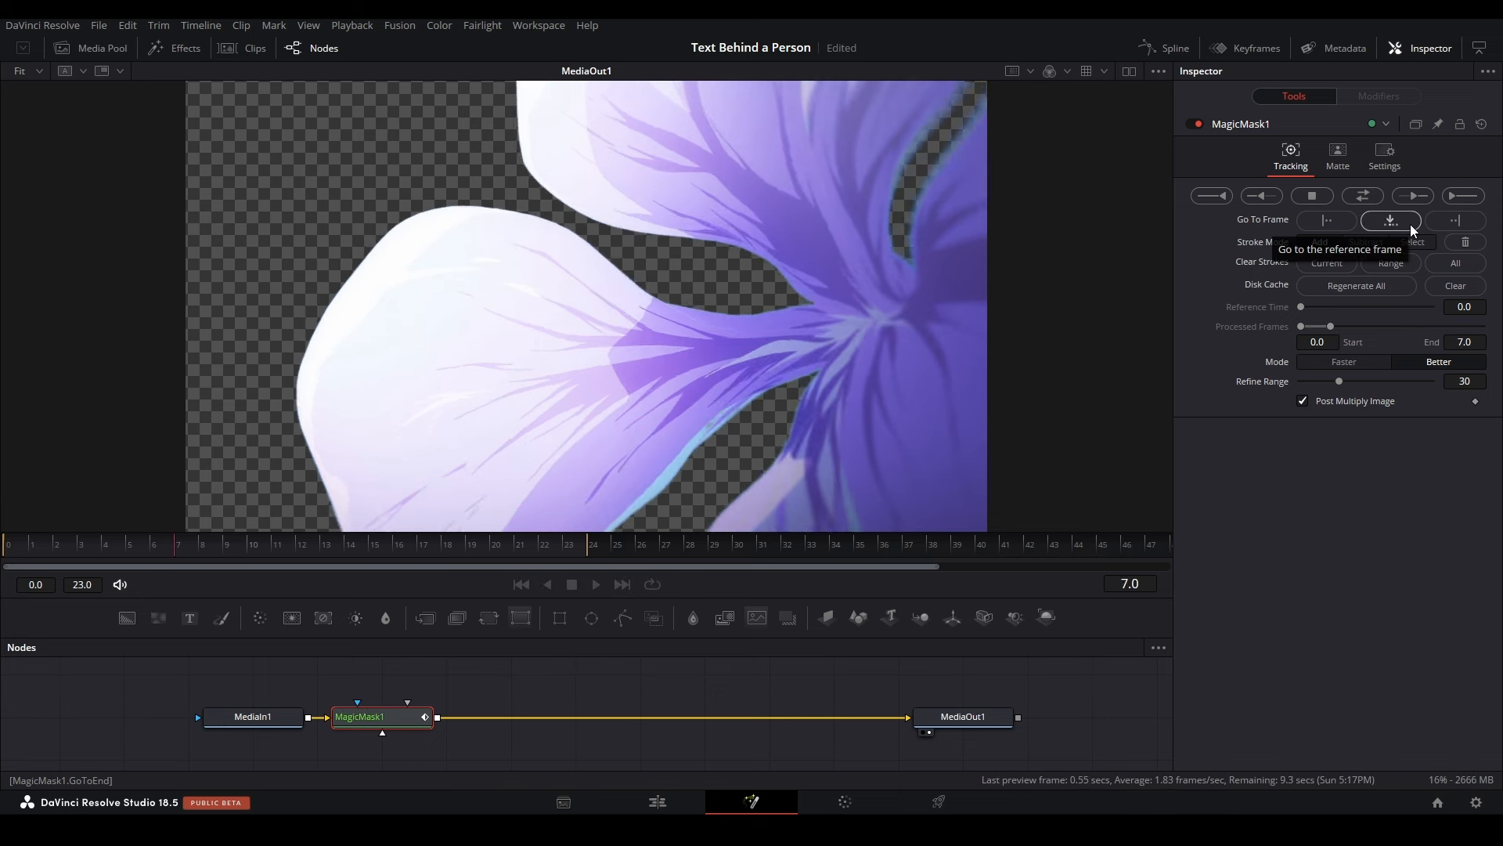
drag(185, 534, 36, 548)
key(space)
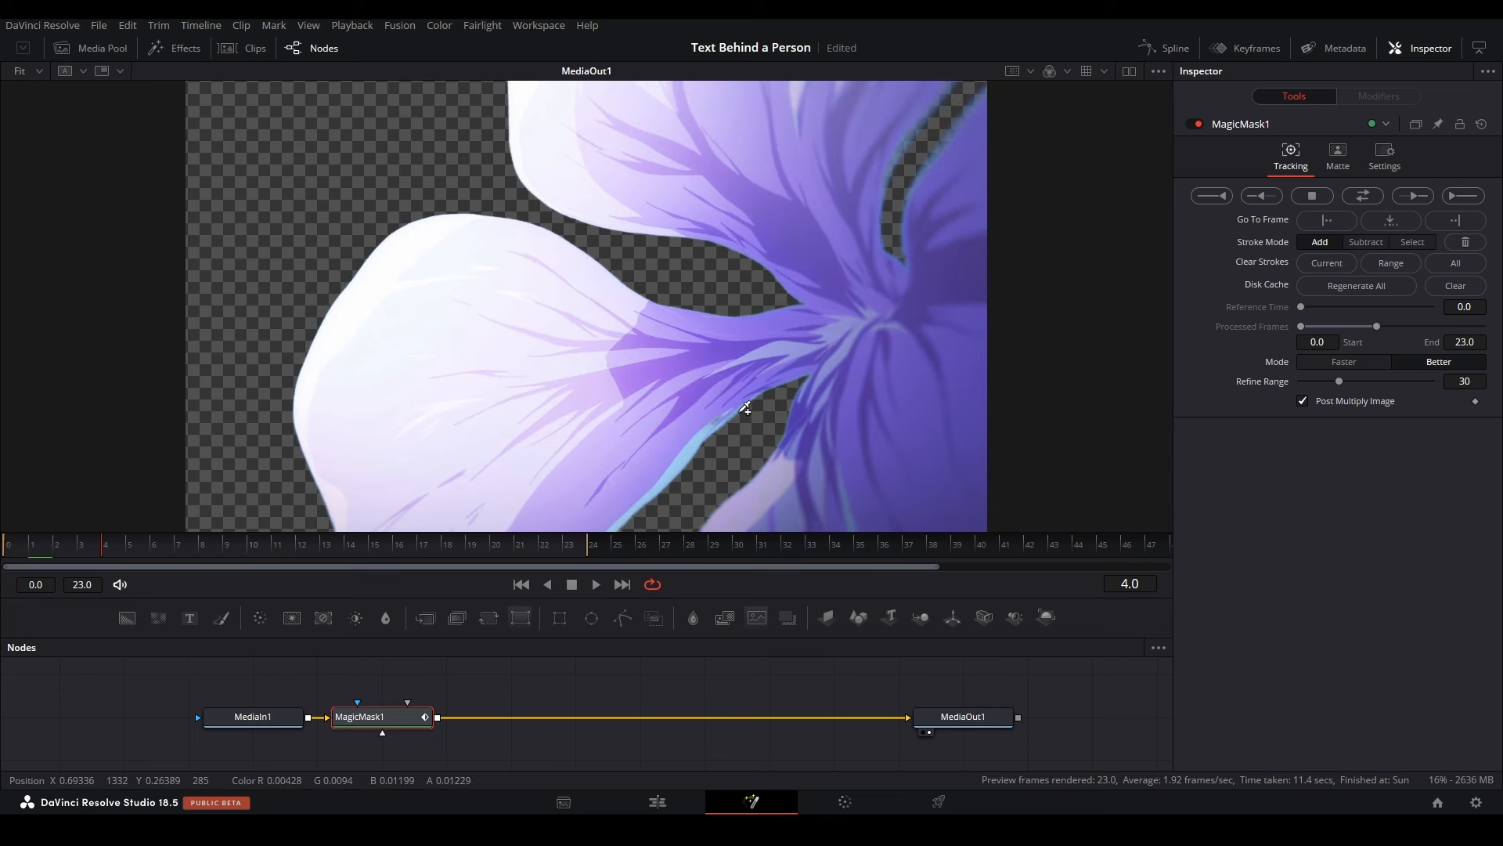
Step: Examine the lower petal's blue edge at frame 4 and retrack the mask forward from there
scroll(744, 411, up, 3)
scroll(747, 405, down, 2)
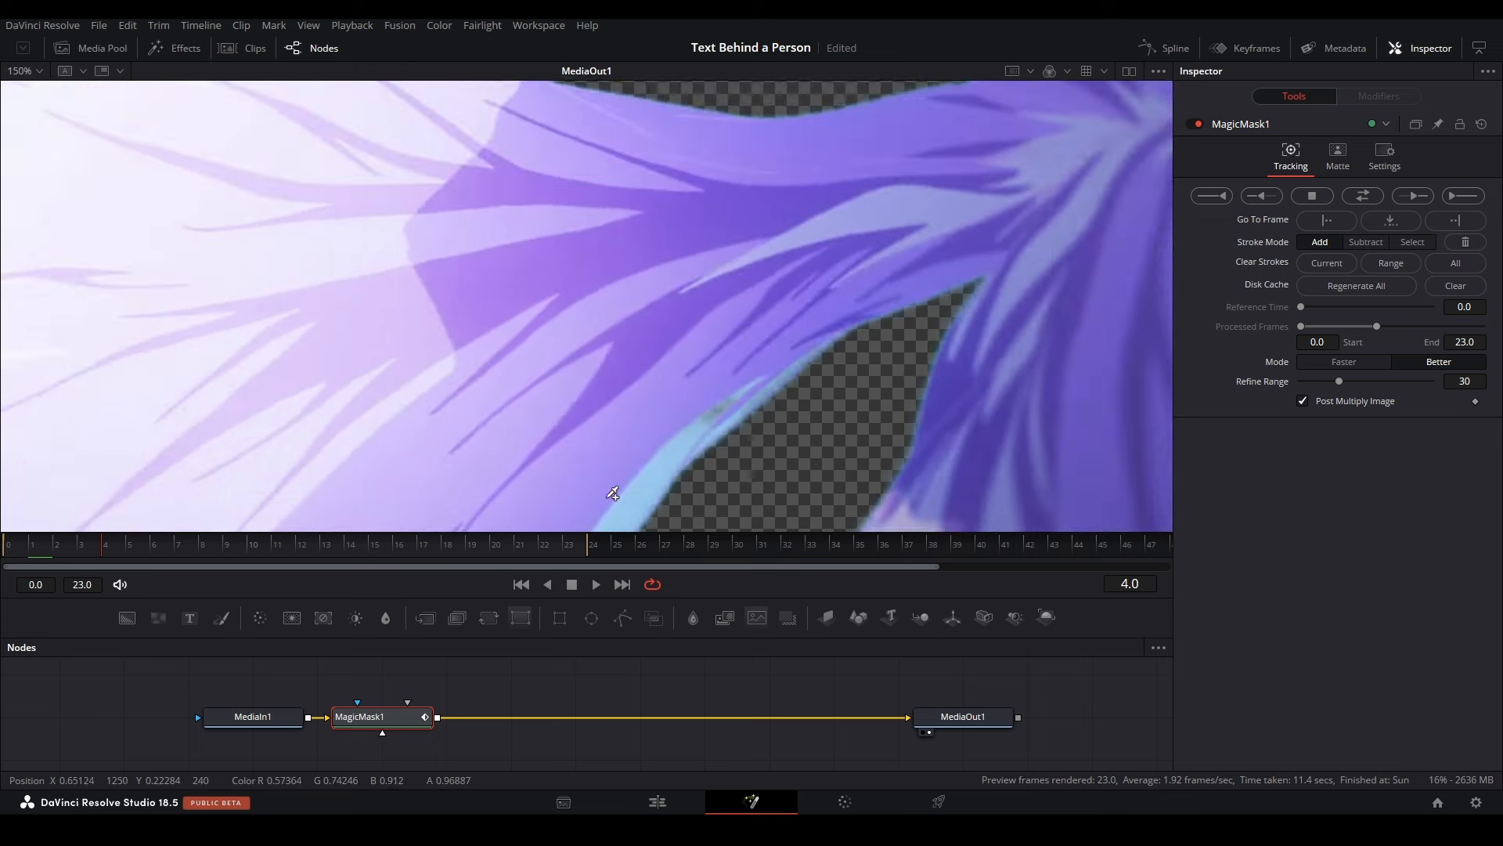
scroll(699, 303, up, 1)
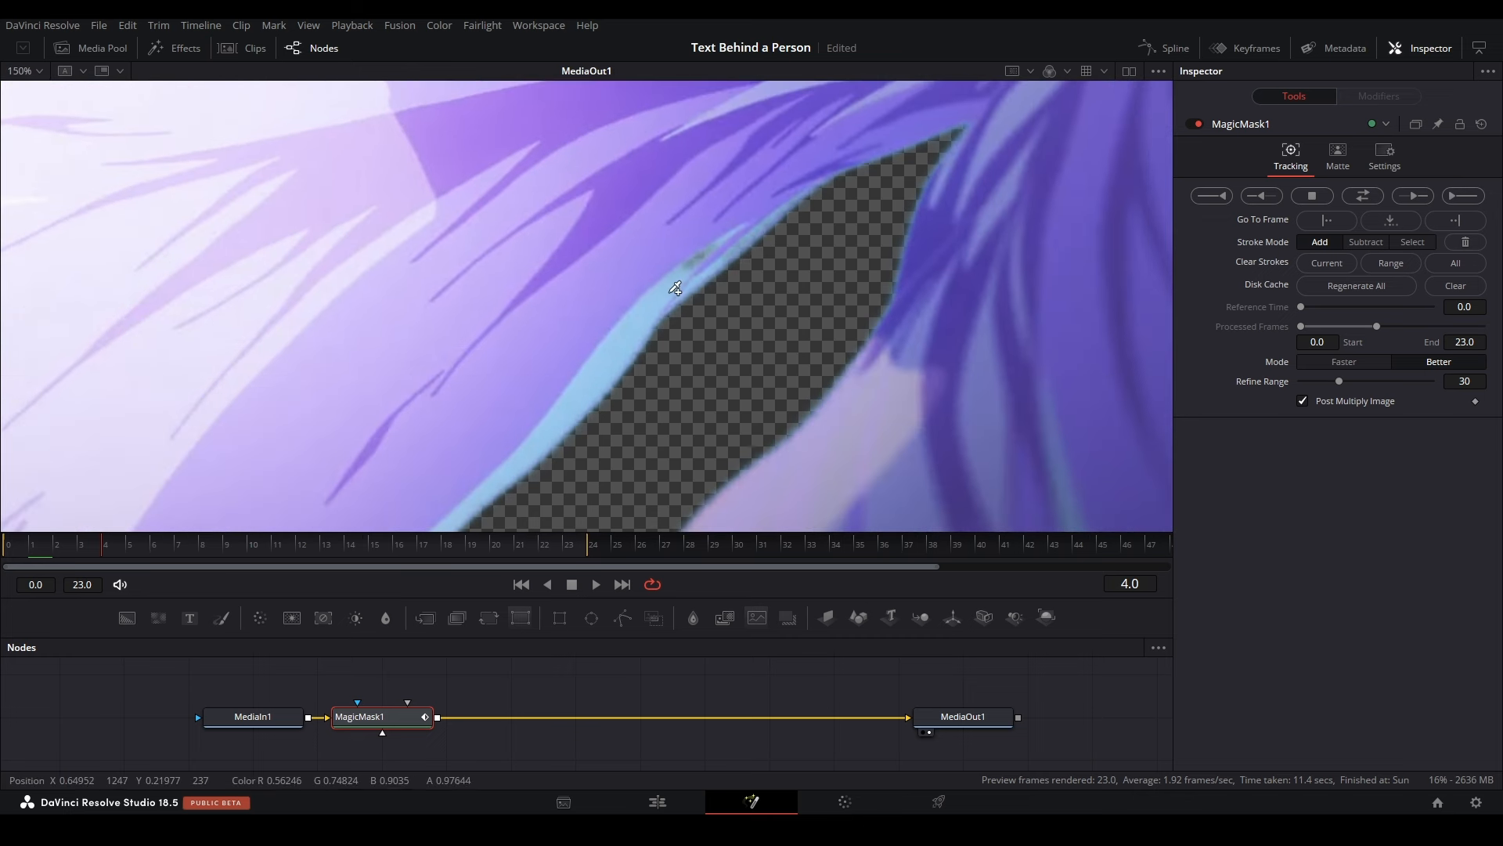
key(ctrl+f)
click(1463, 197)
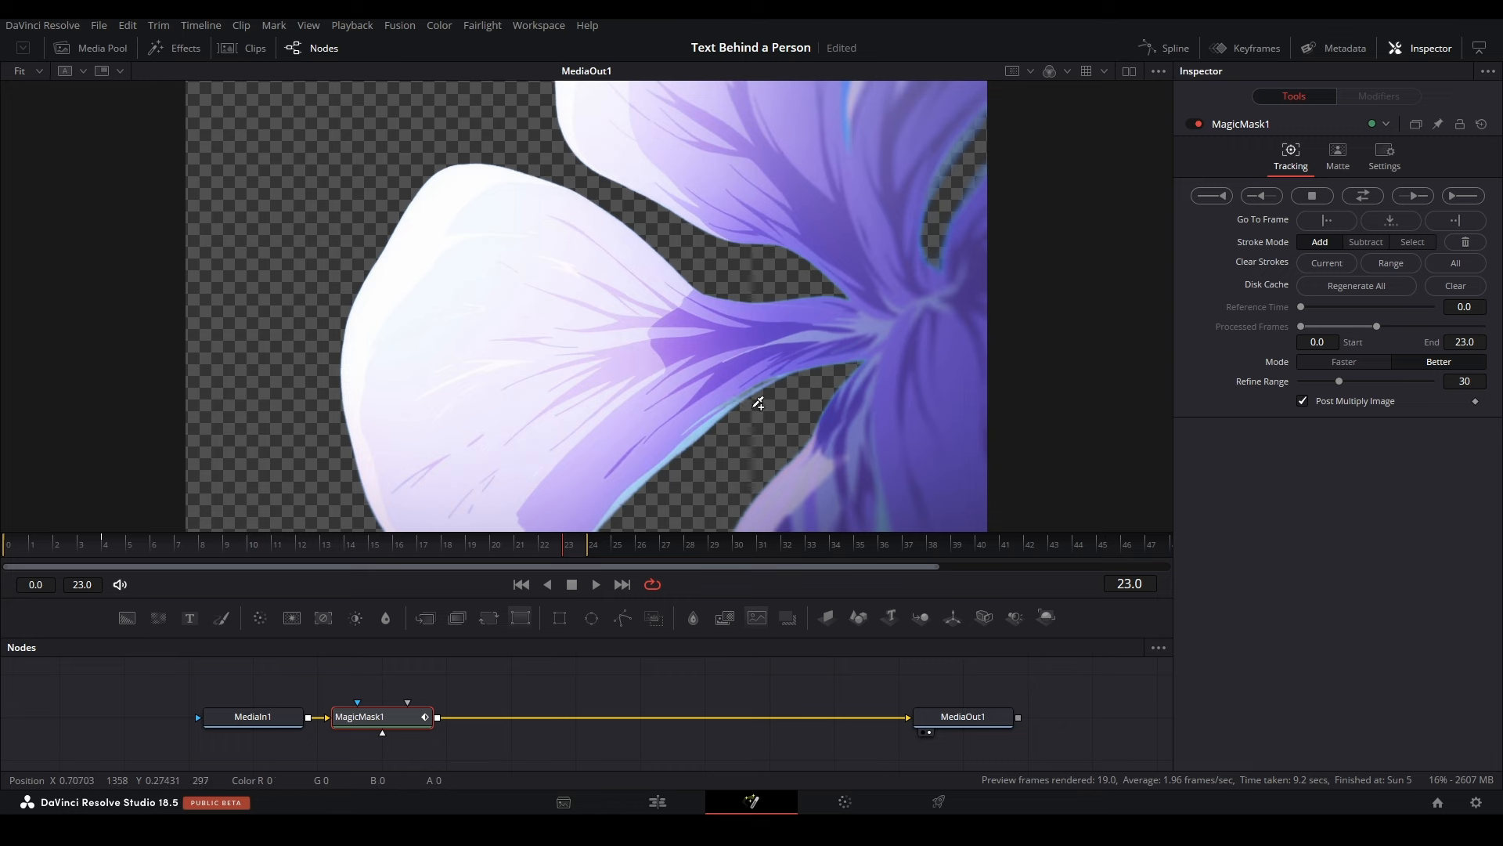
Step: Check the mask's edges at frame 23 and move the Magic Mask node farther along between MediaIn1 and MediaOut1
scroll(744, 395, up, 2)
scroll(737, 353, down, 4)
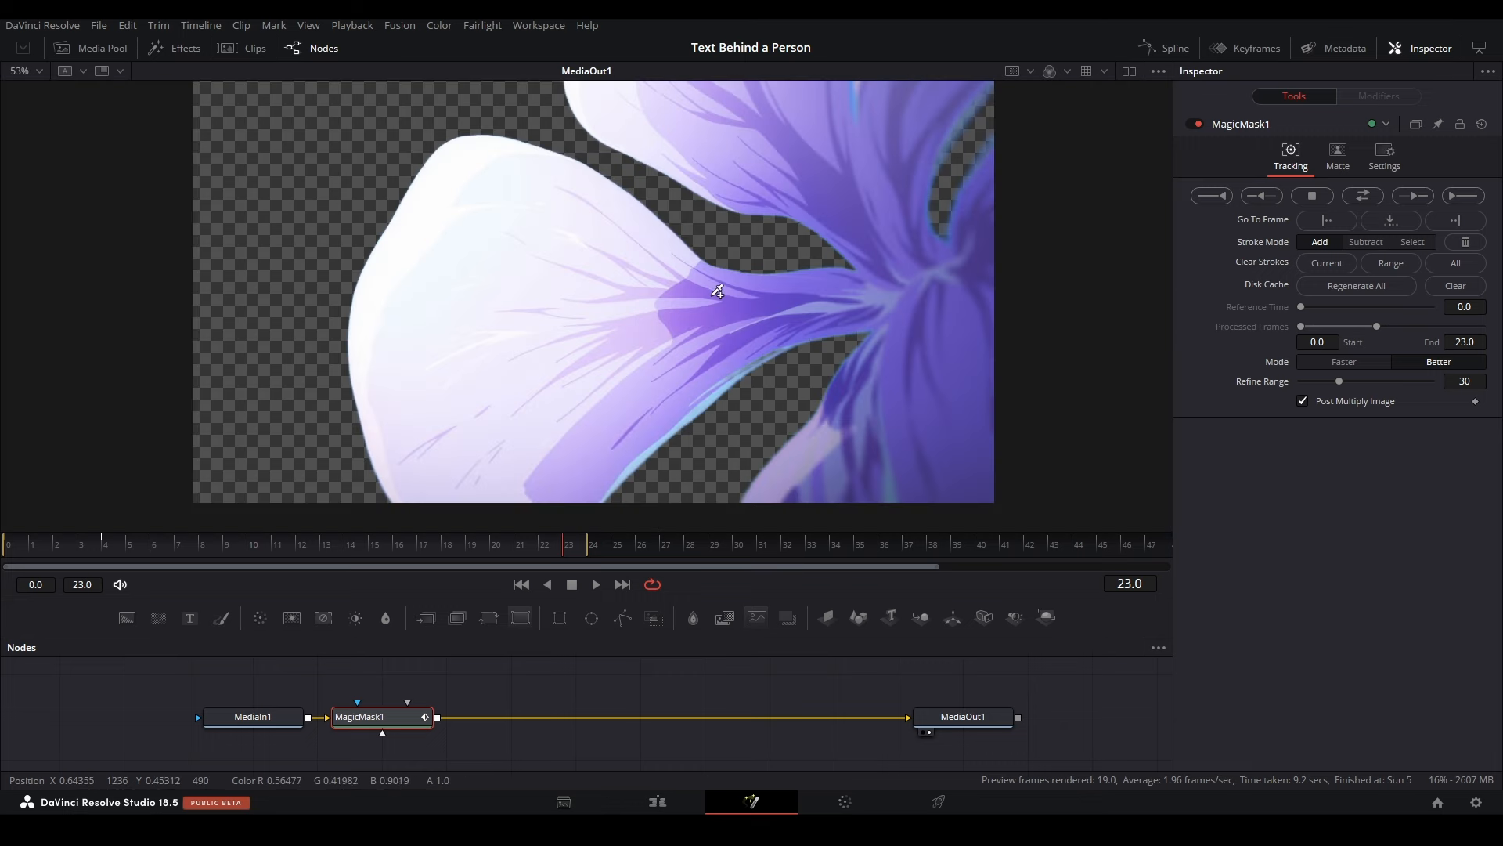
scroll(626, 258, down, 1)
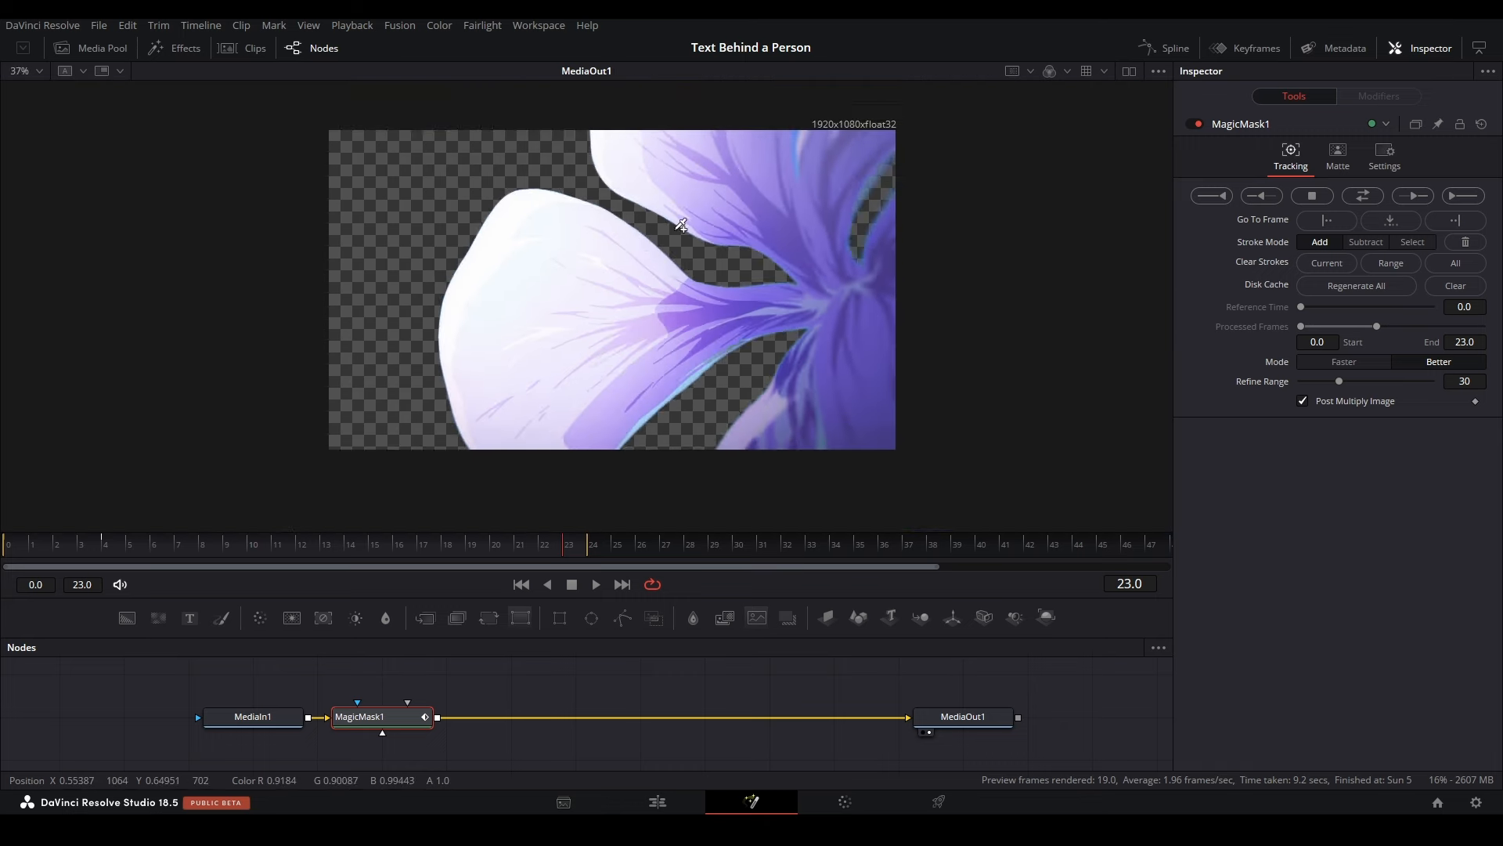
scroll(681, 296, up, 1)
drag(389, 714, 518, 714)
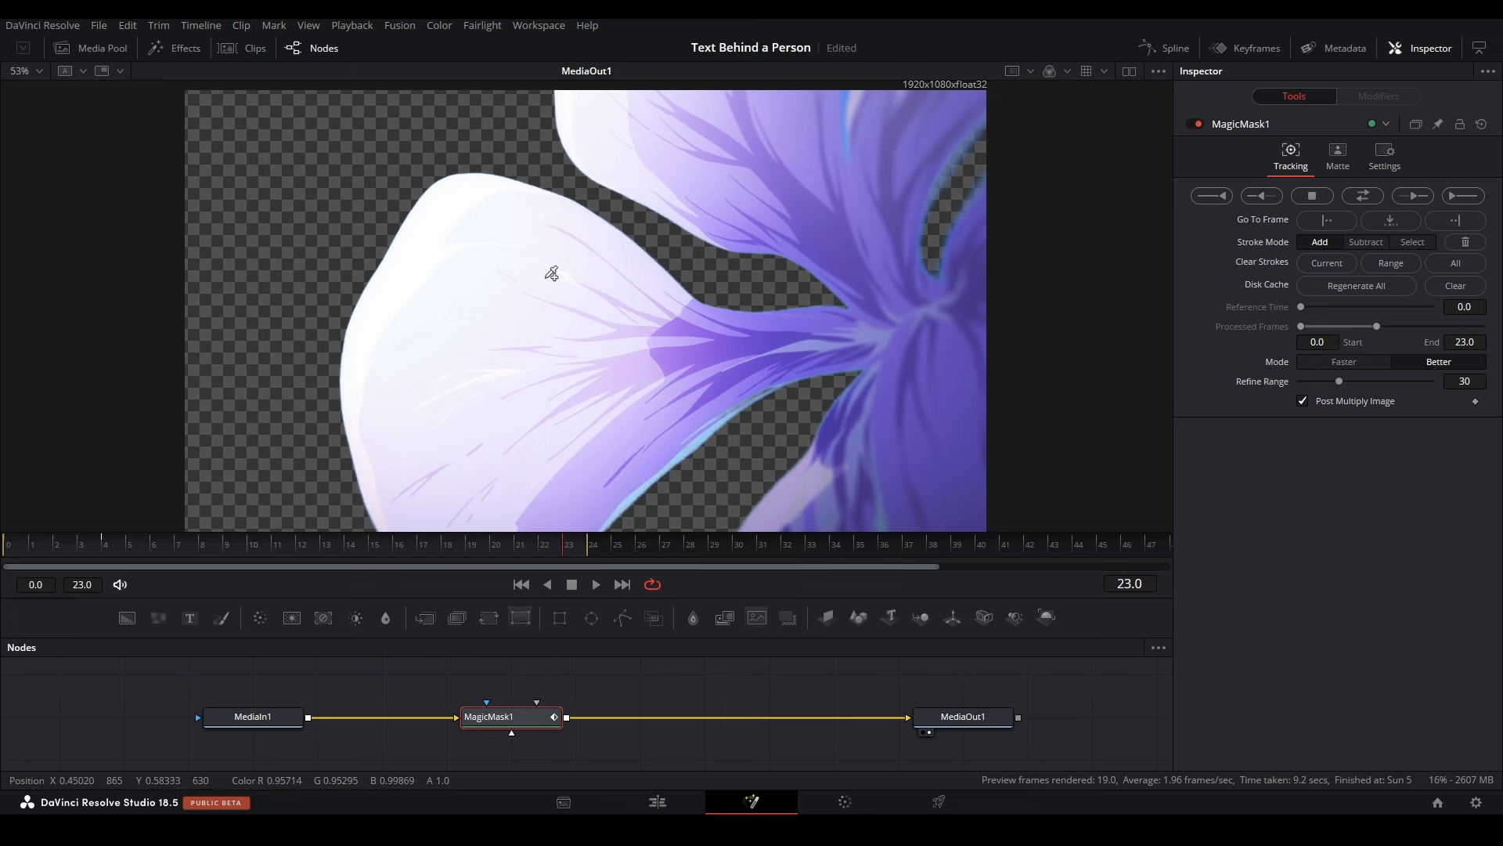
Step: Try out the mask's matte adjustments and set Erode/Dilate to 0.0067
click(1347, 169)
drag(1429, 229, 1381, 250)
drag(1396, 251, 1353, 235)
double_click(1326, 233)
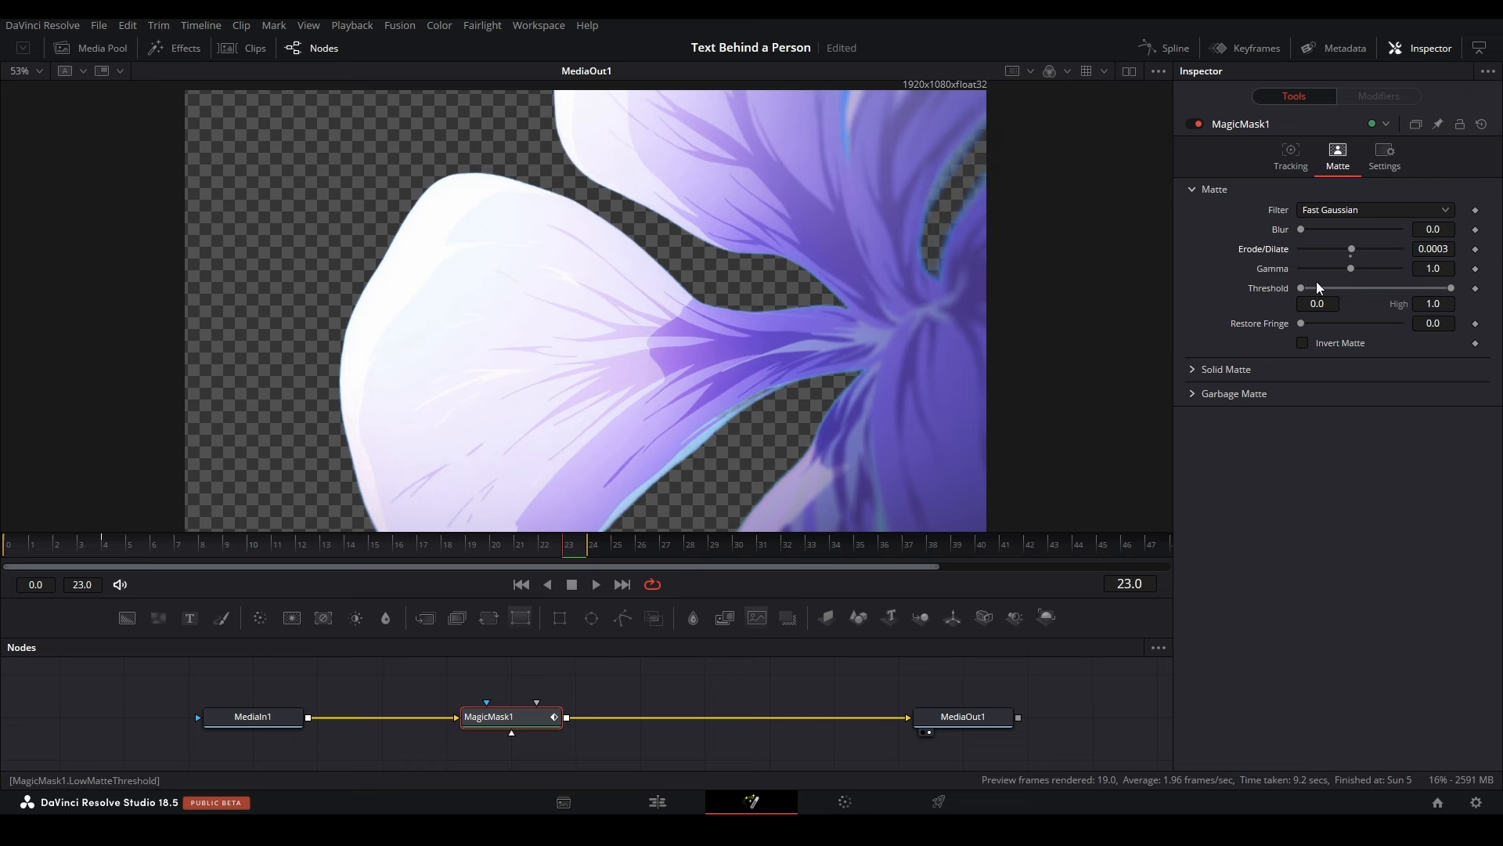
drag(1354, 249, 1368, 249)
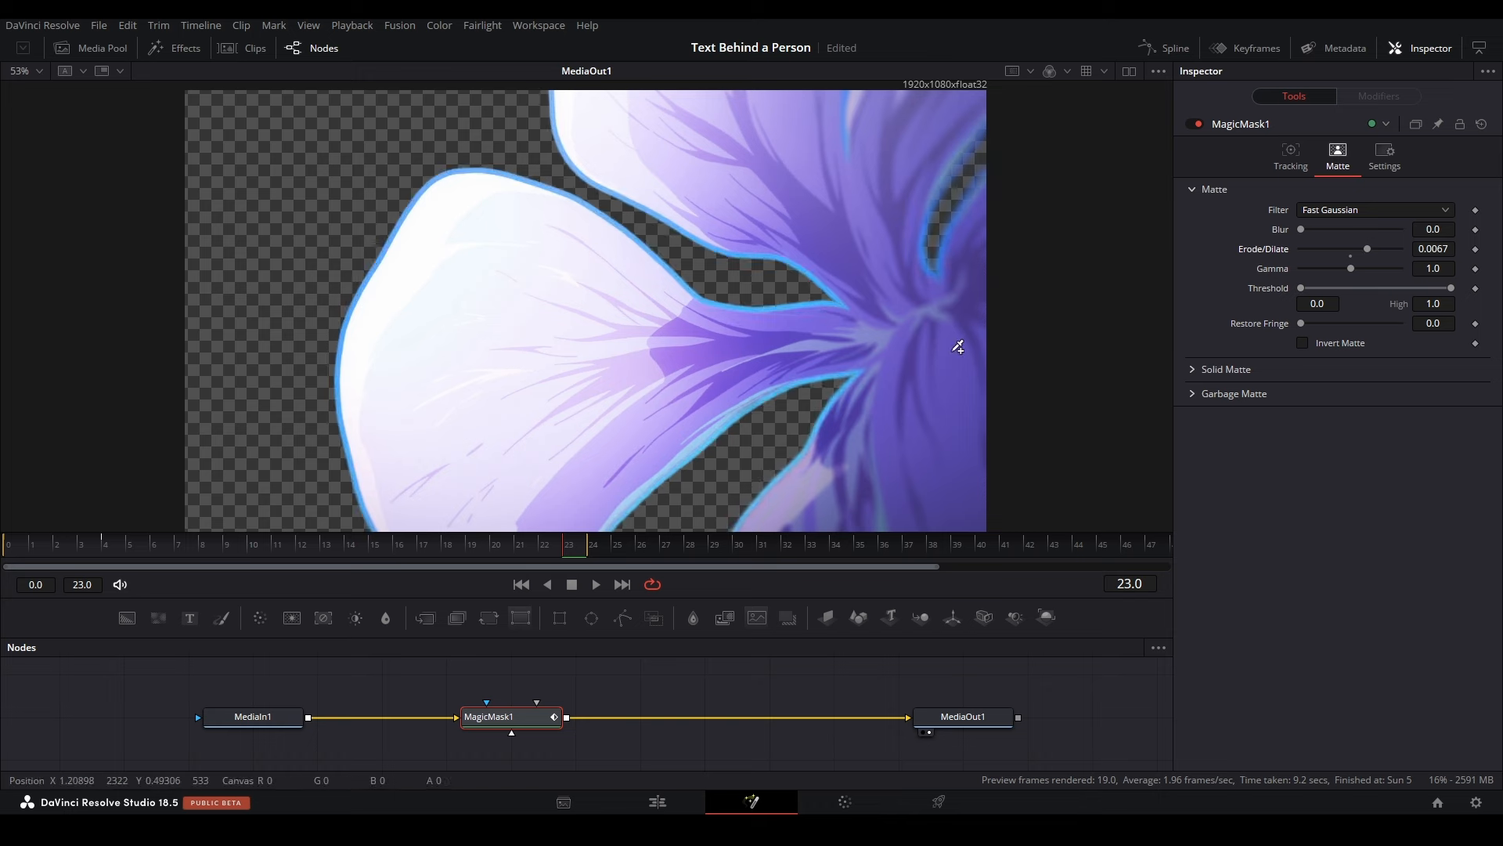
Step: Test the low threshold on the petal edge, then set Erode/Dilate to -0.0022 and the high threshold to 0.322
scroll(956, 342, up, 5)
drag(1301, 288, 1449, 294)
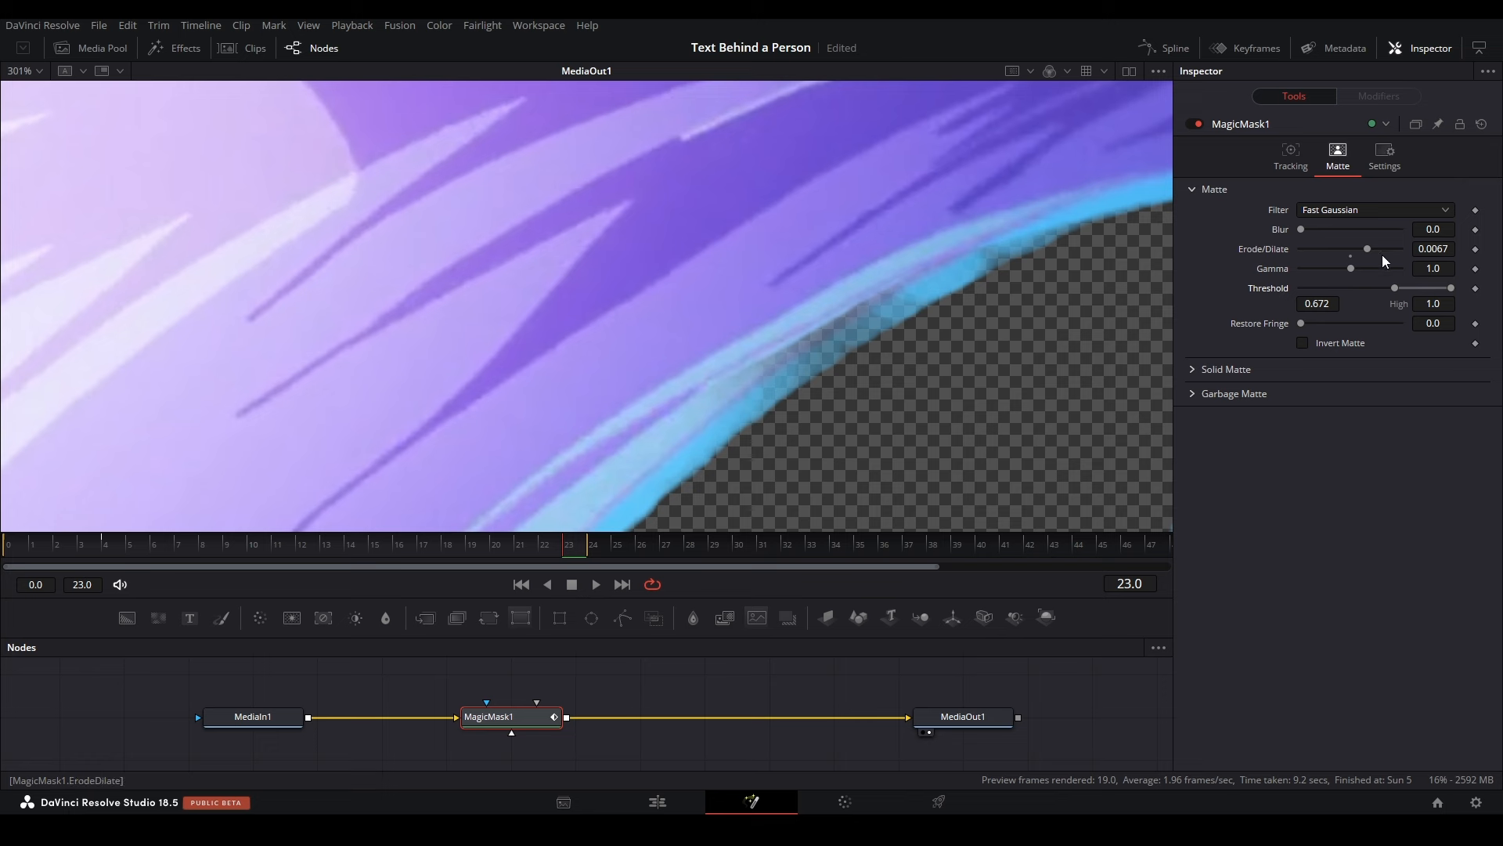
drag(1367, 249, 1292, 291)
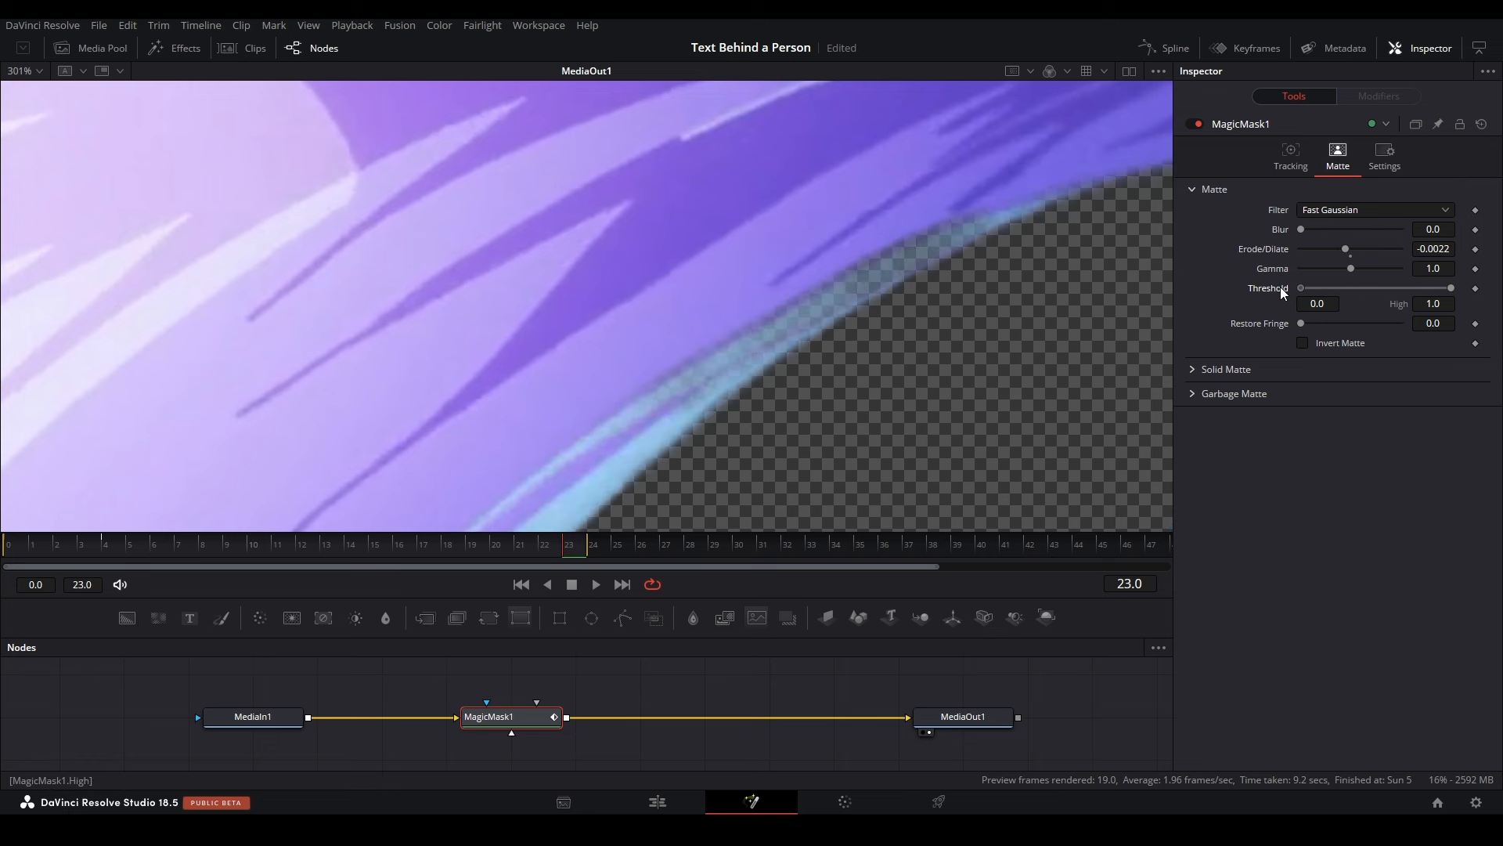
drag(1450, 288, 1355, 291)
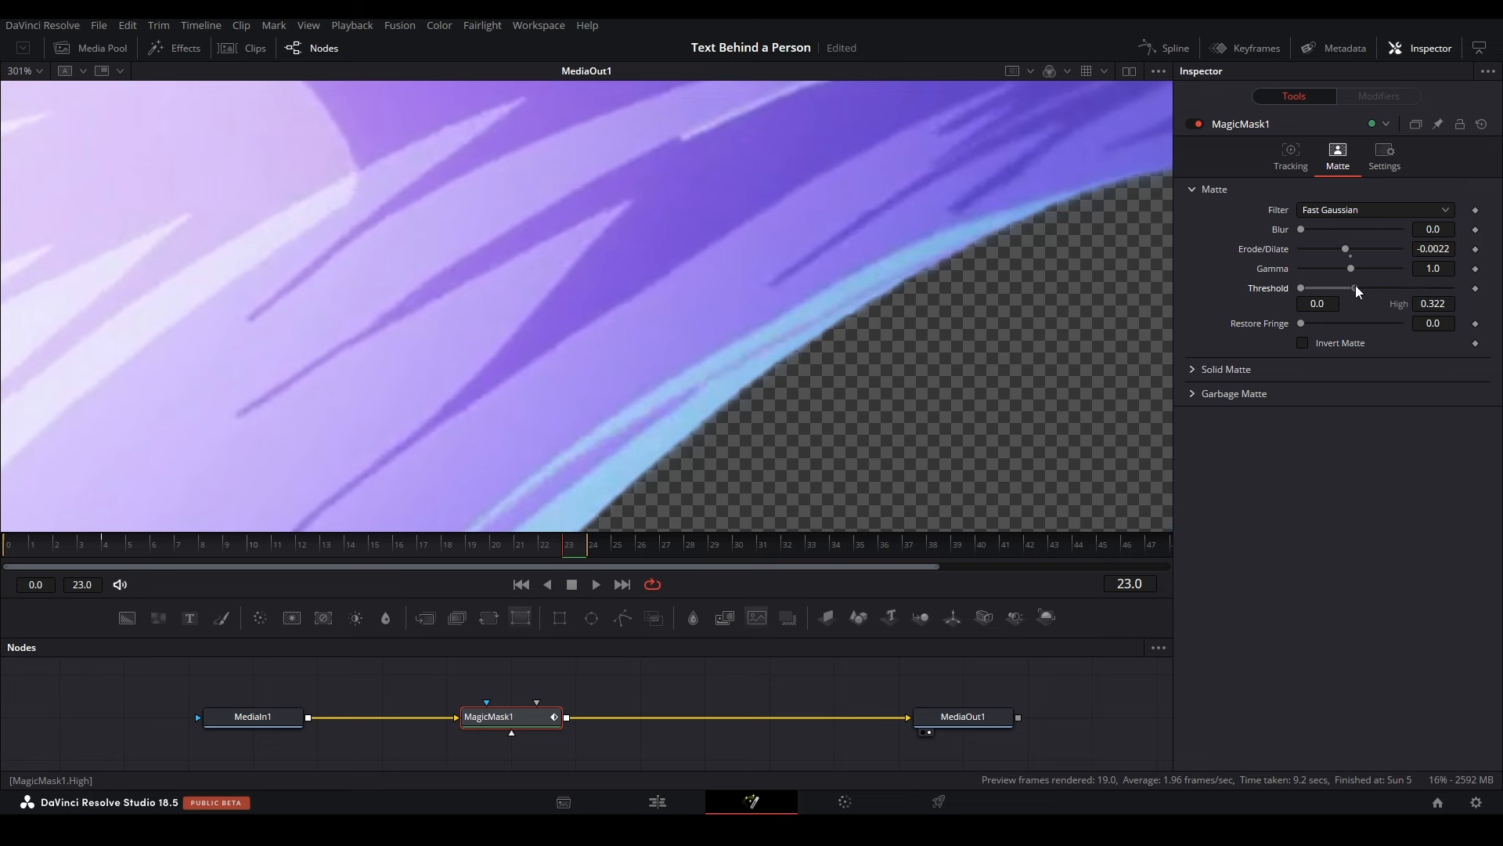
Step: Play back the masked clip with the whole frame in view to check the refined matte
scroll(791, 259, down, 5)
drag(751, 324, 676, 400)
key(space)
key(ctrl+f)
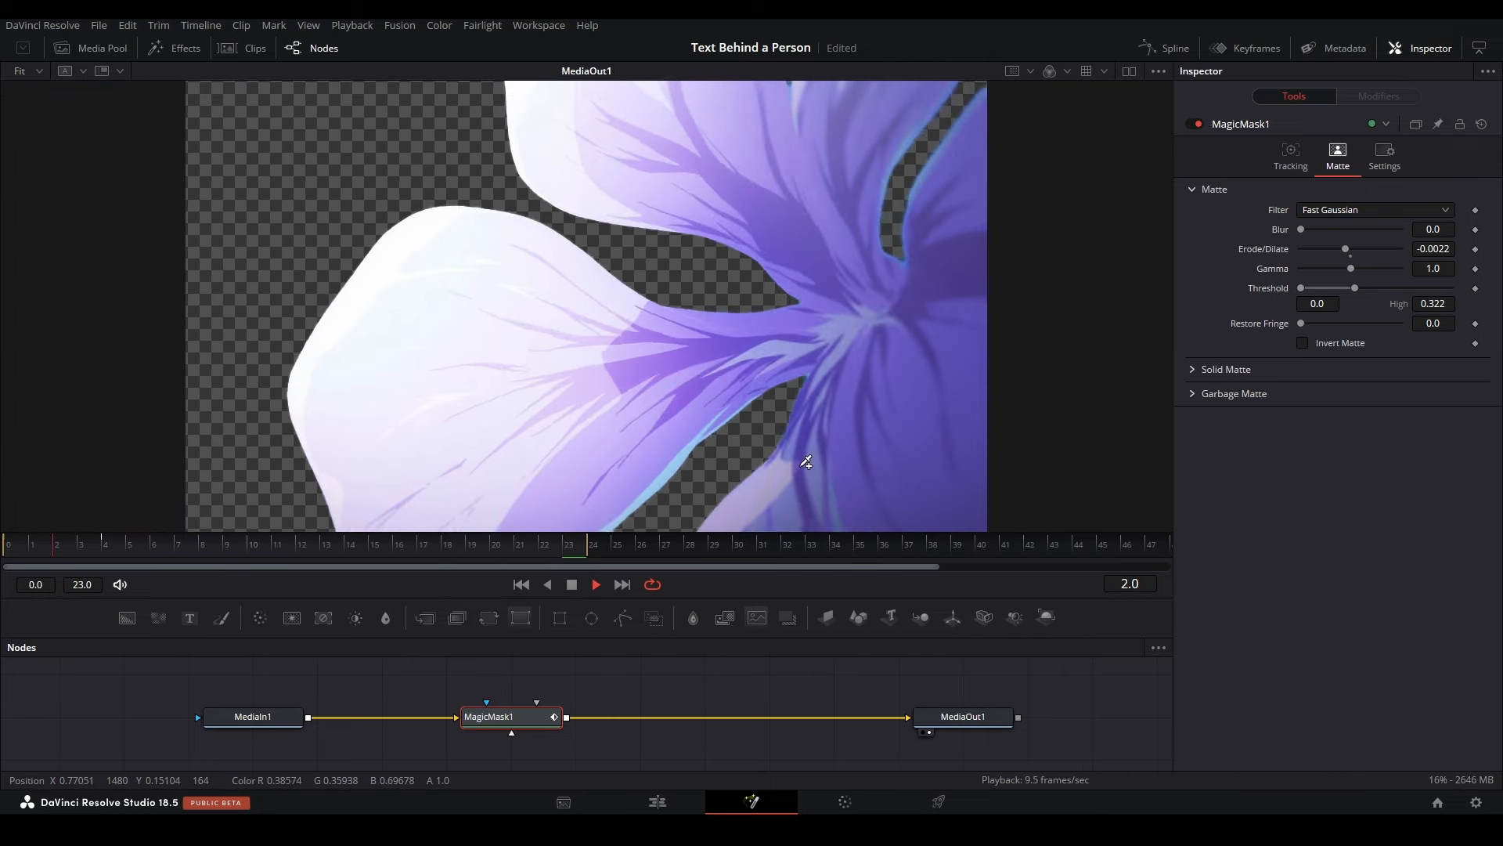
key(space)
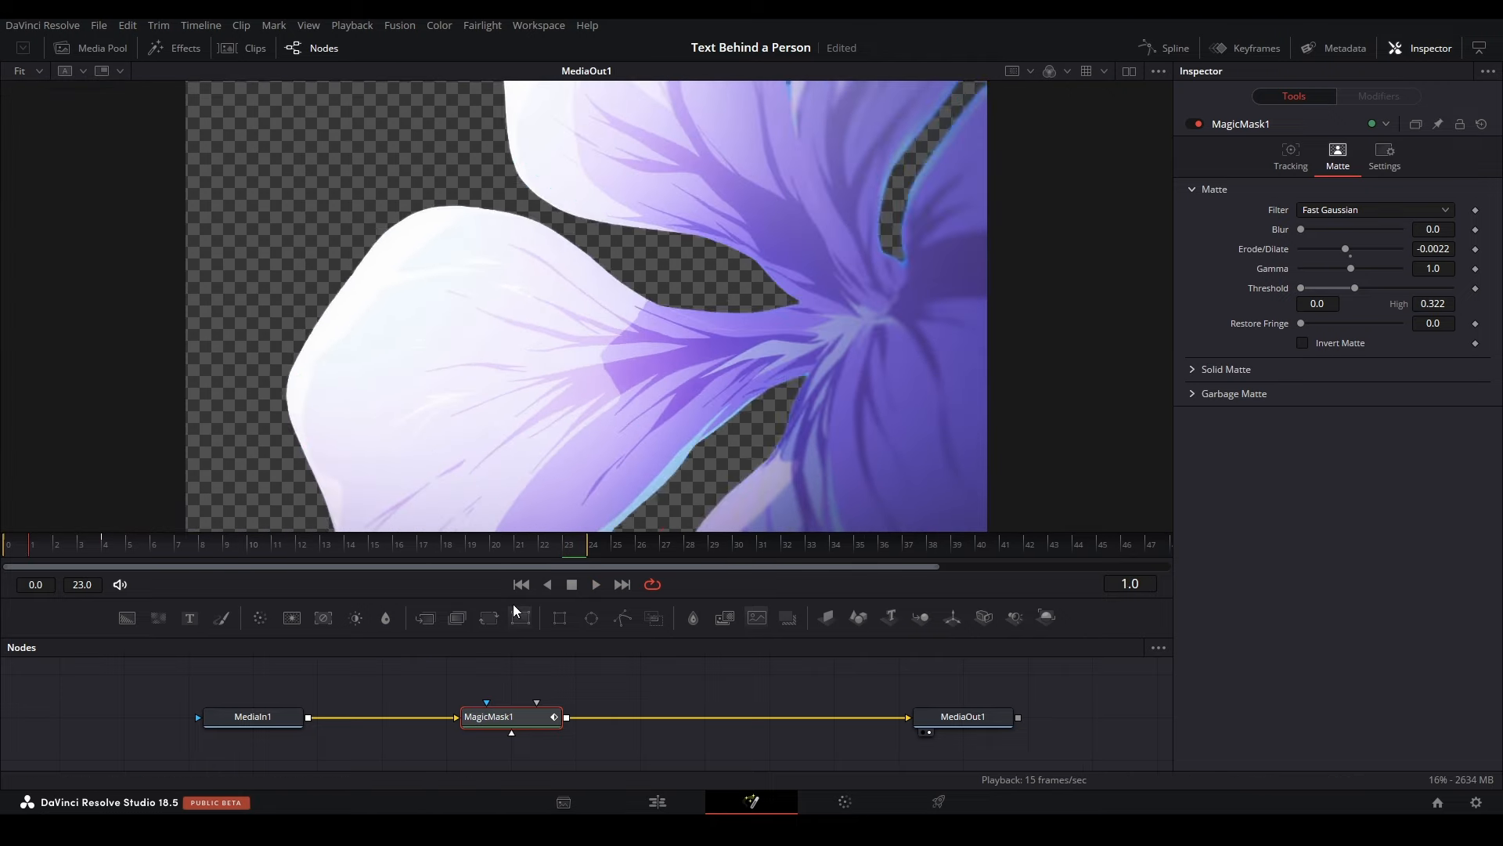
Step: Delete the Magic Mask node and enlarge the node graph area
key(Delete)
drag(357, 720, 266, 713)
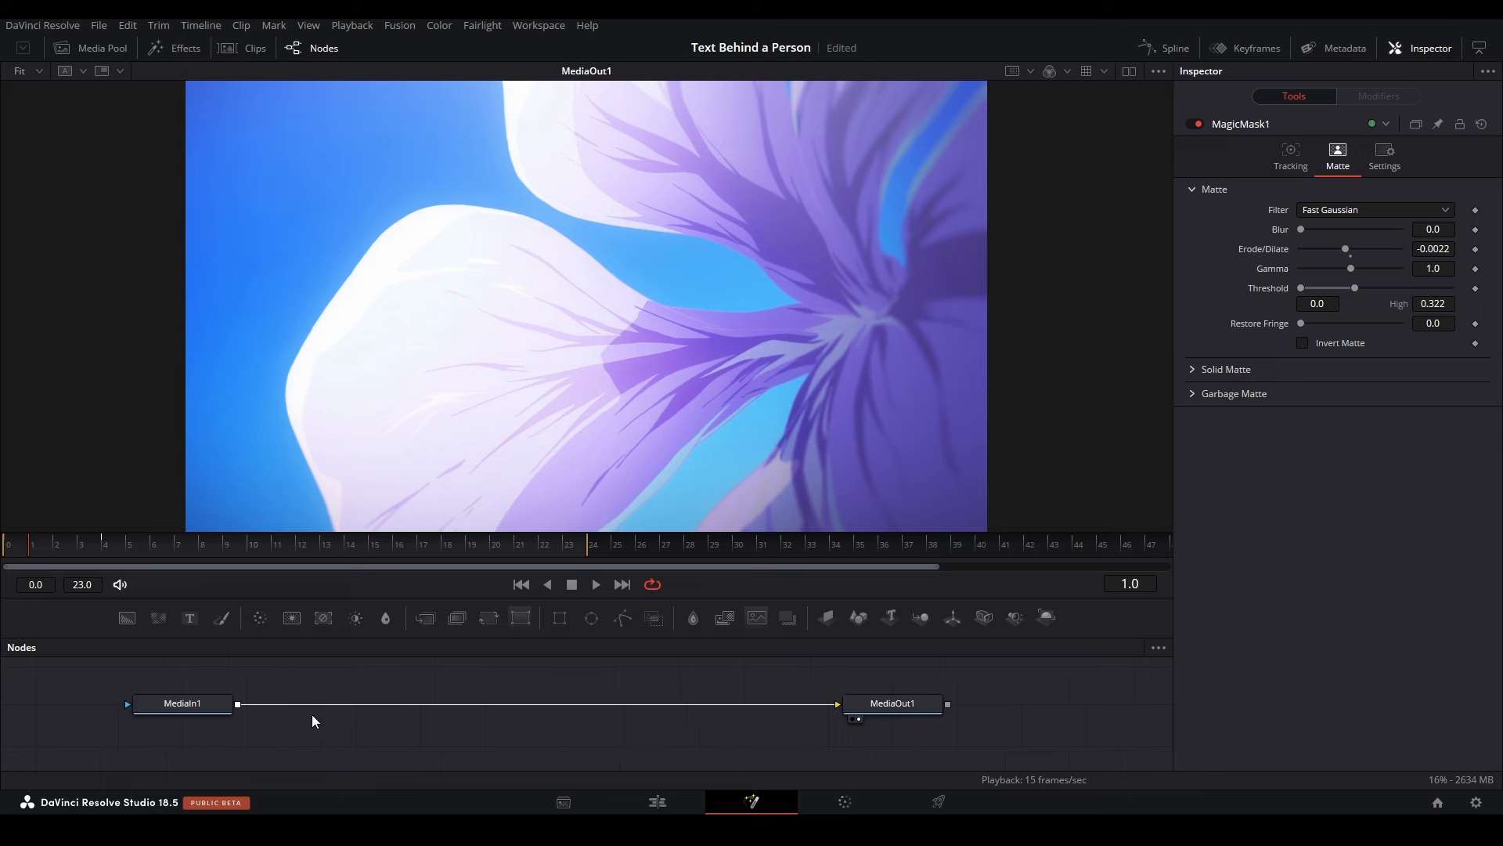
drag(417, 638, 417, 606)
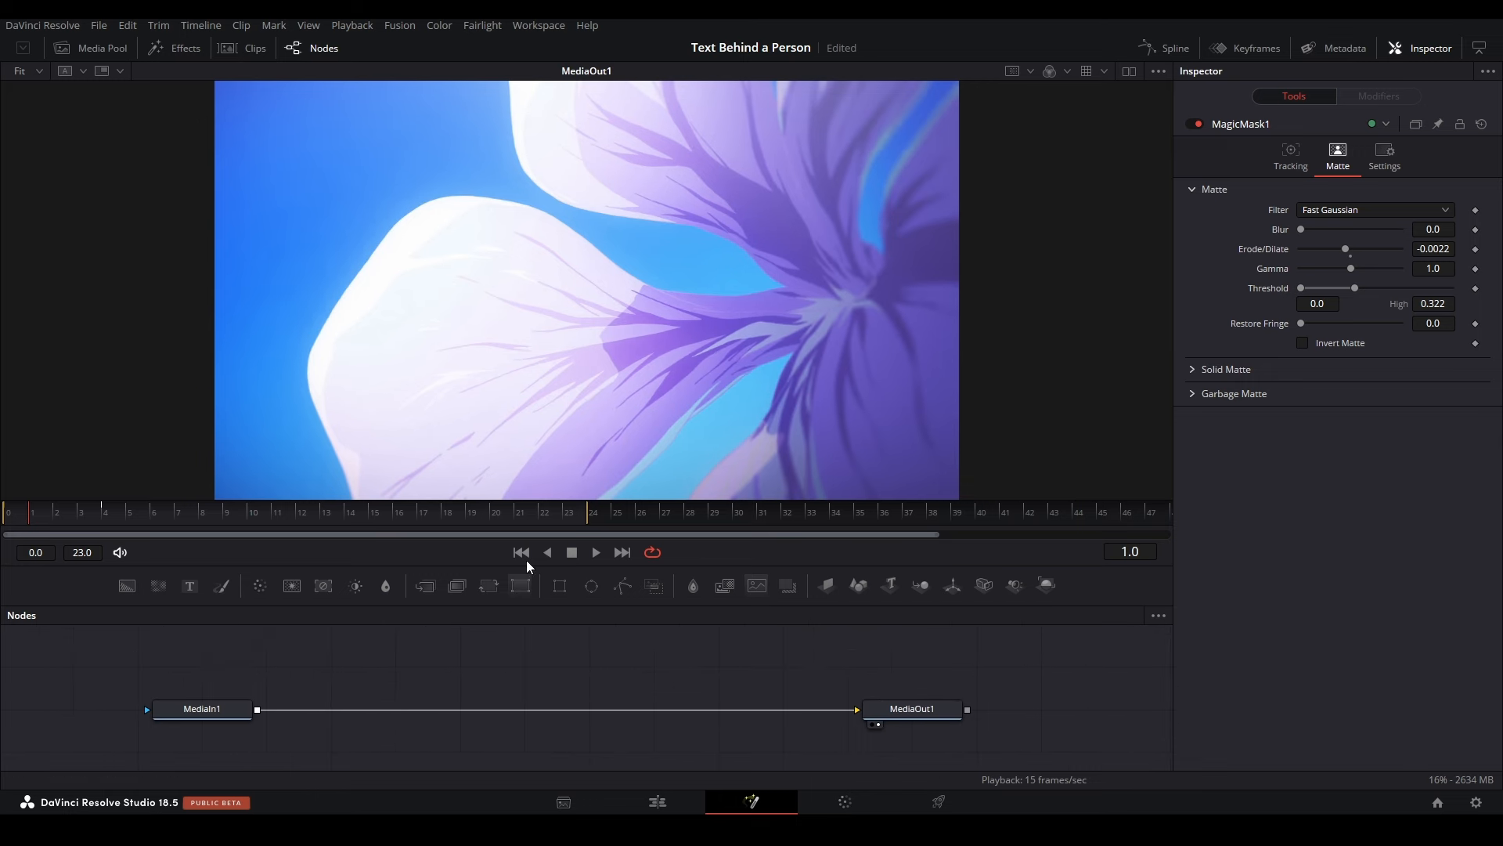
Step: Switch to the Chrome browser, search for runwayml and open the Runway website
mouse_move(322, 829)
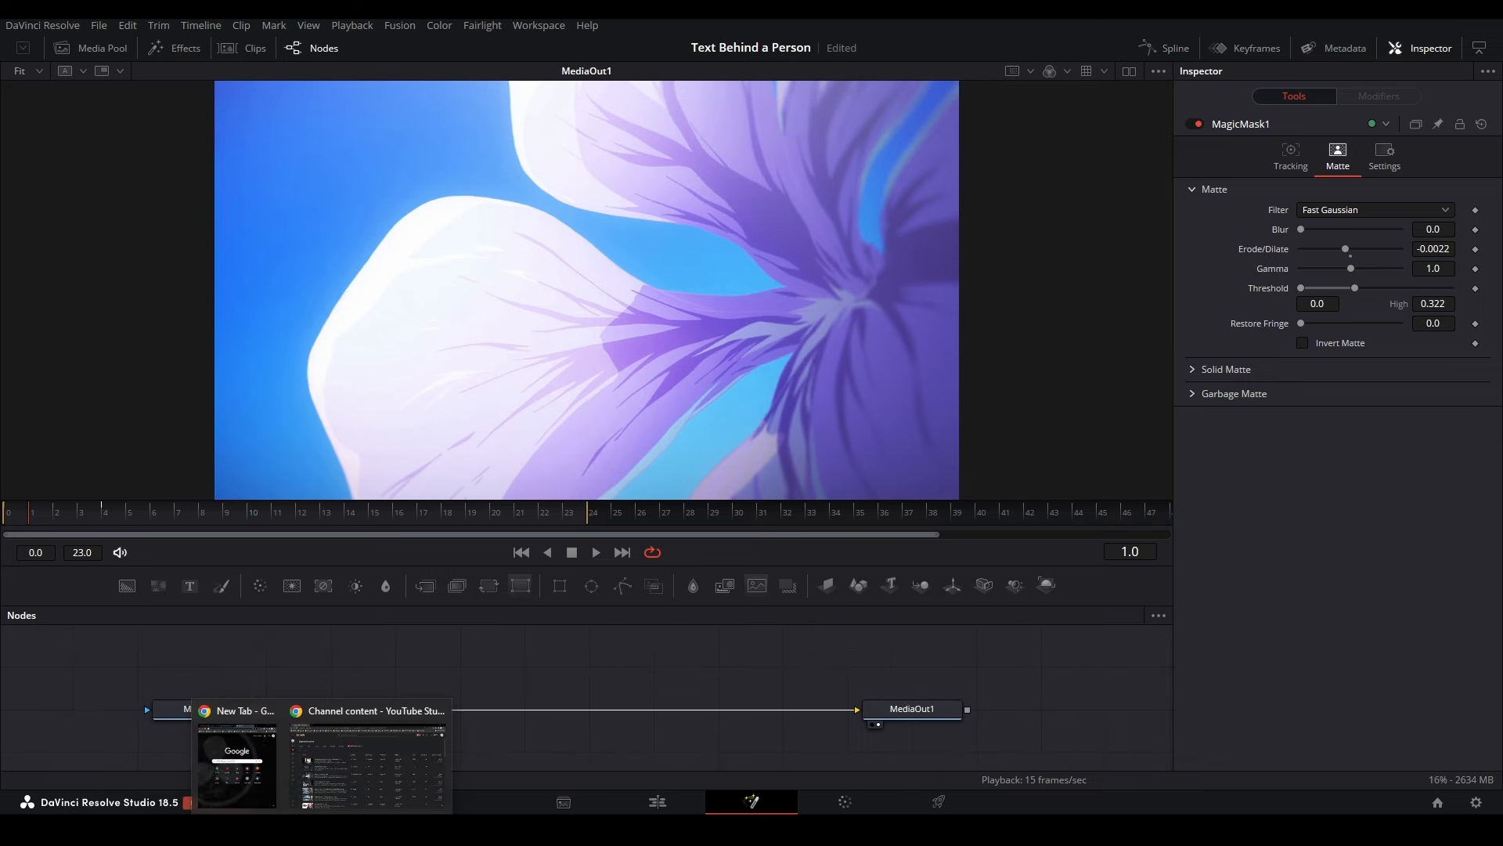
click(237, 763)
text(runwayml)
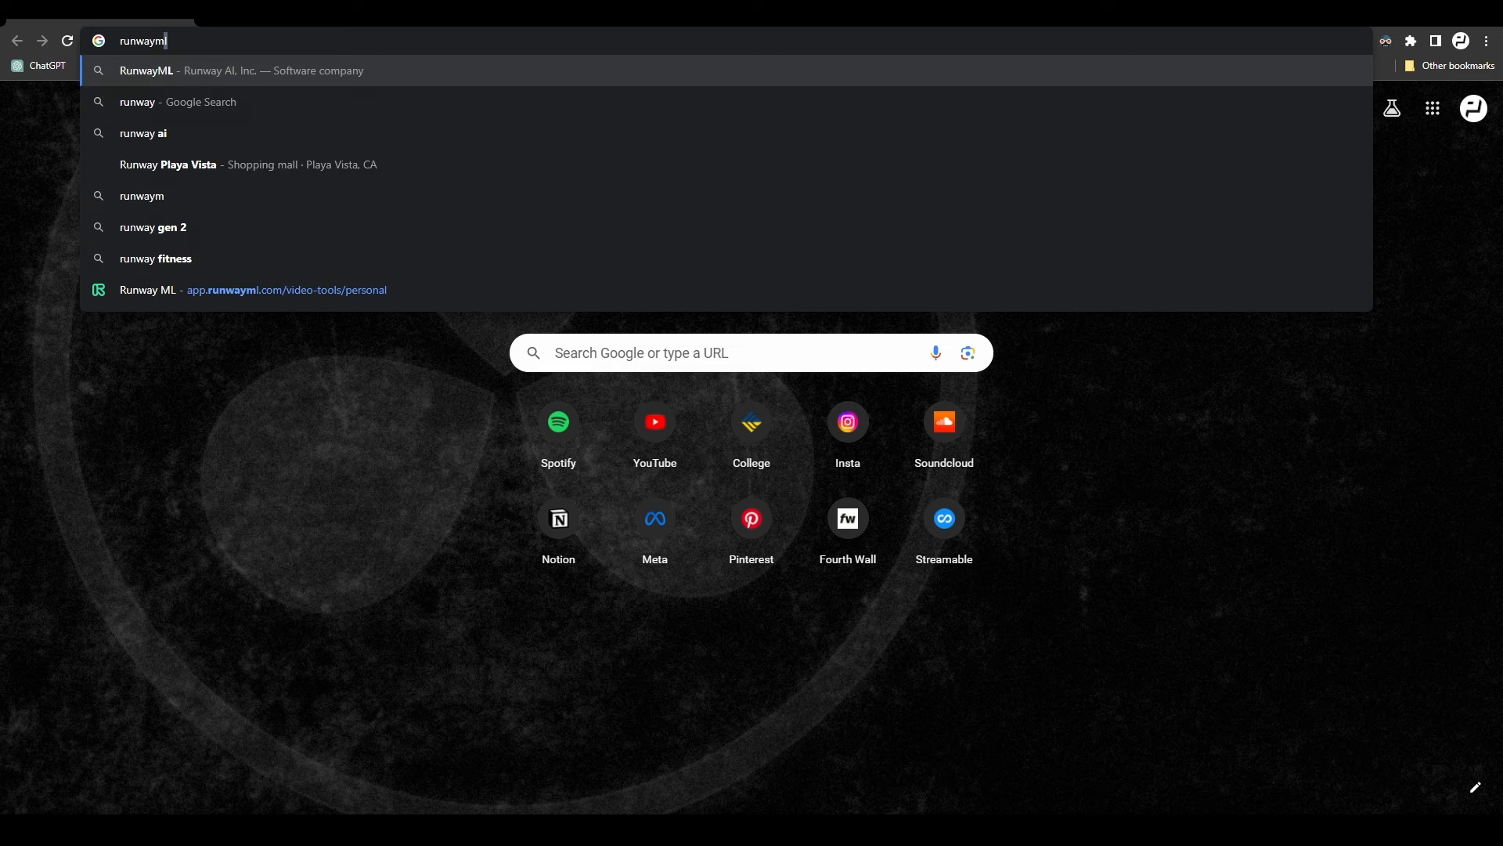
key(Return)
click(377, 294)
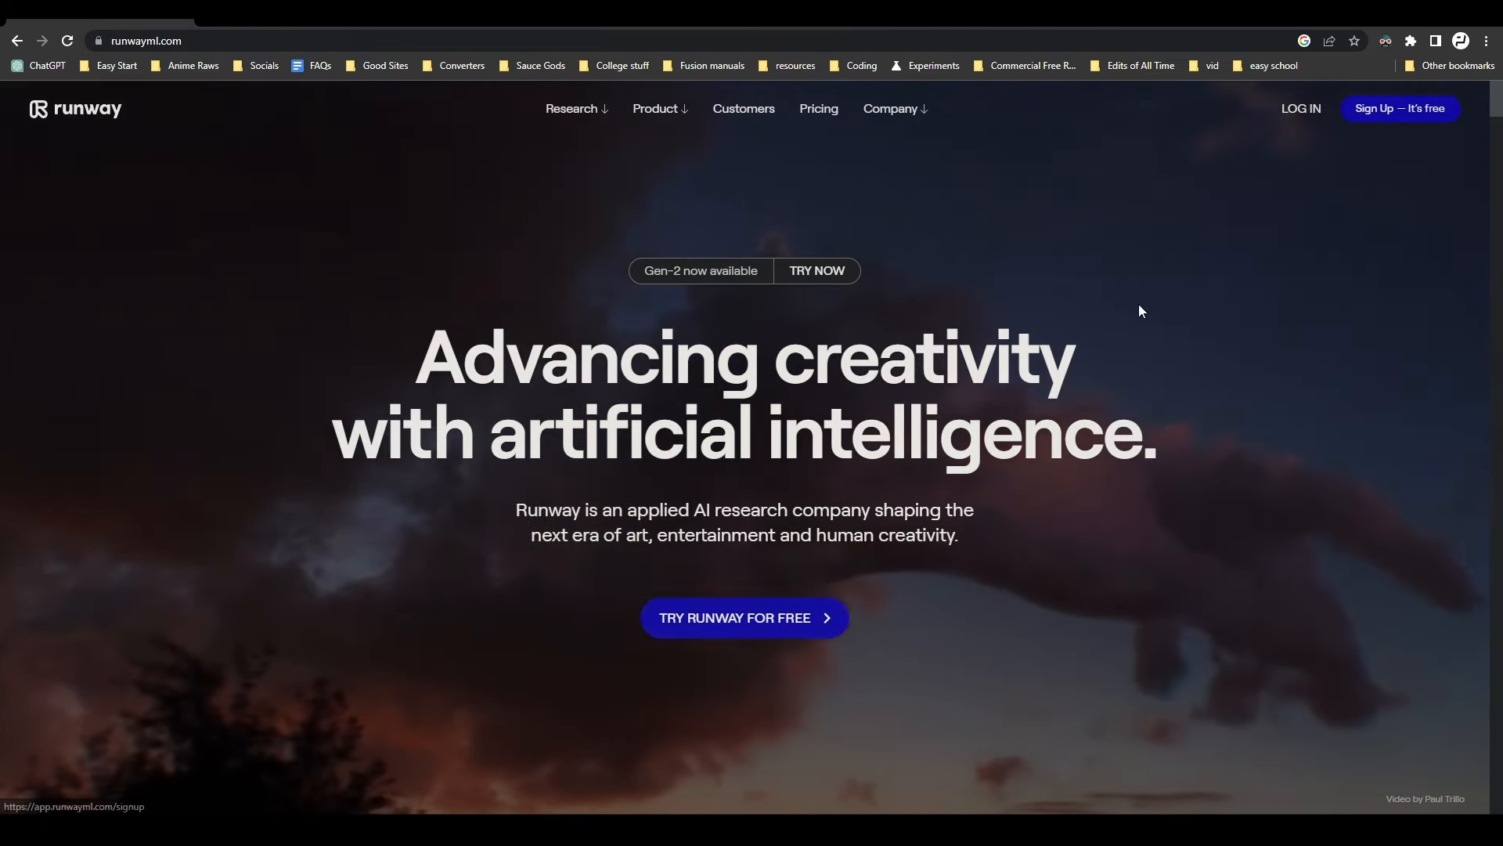
Step: Log in to Runway and look through the saved projects, then return to DaVinci Resolve
click(1306, 108)
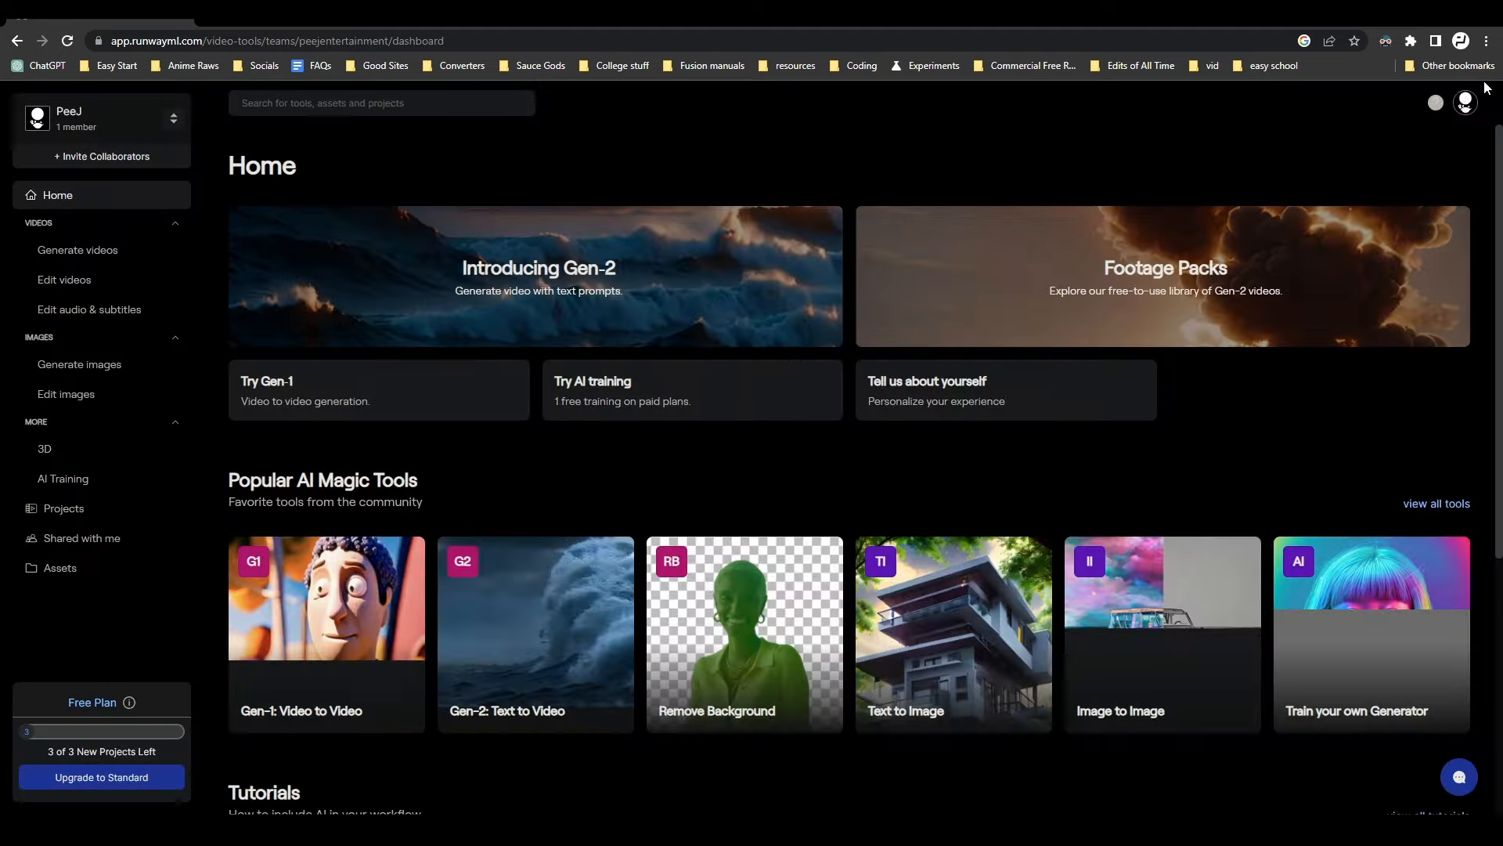
click(92, 509)
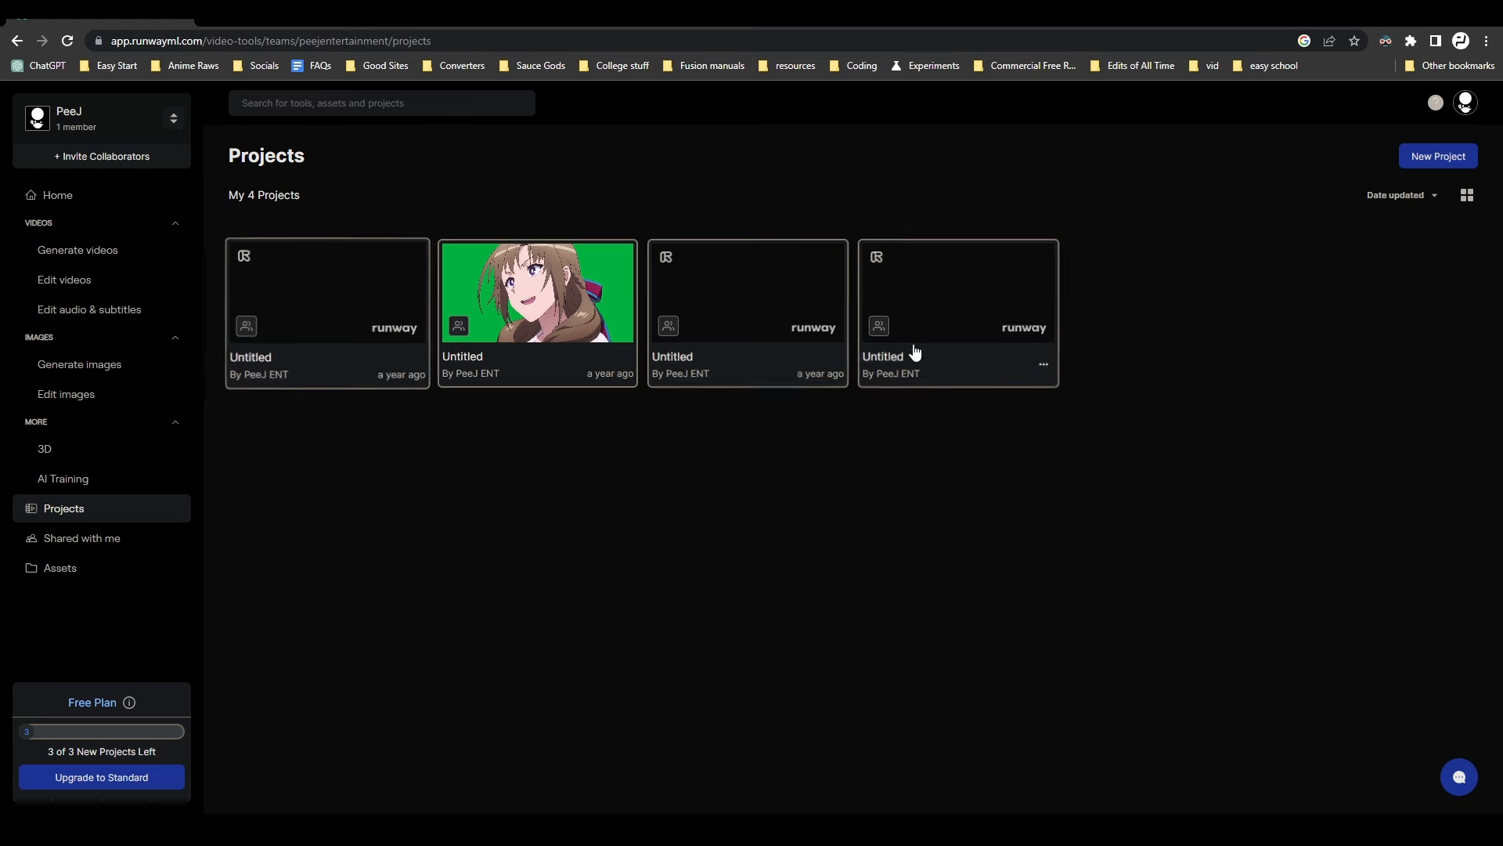
click(943, 332)
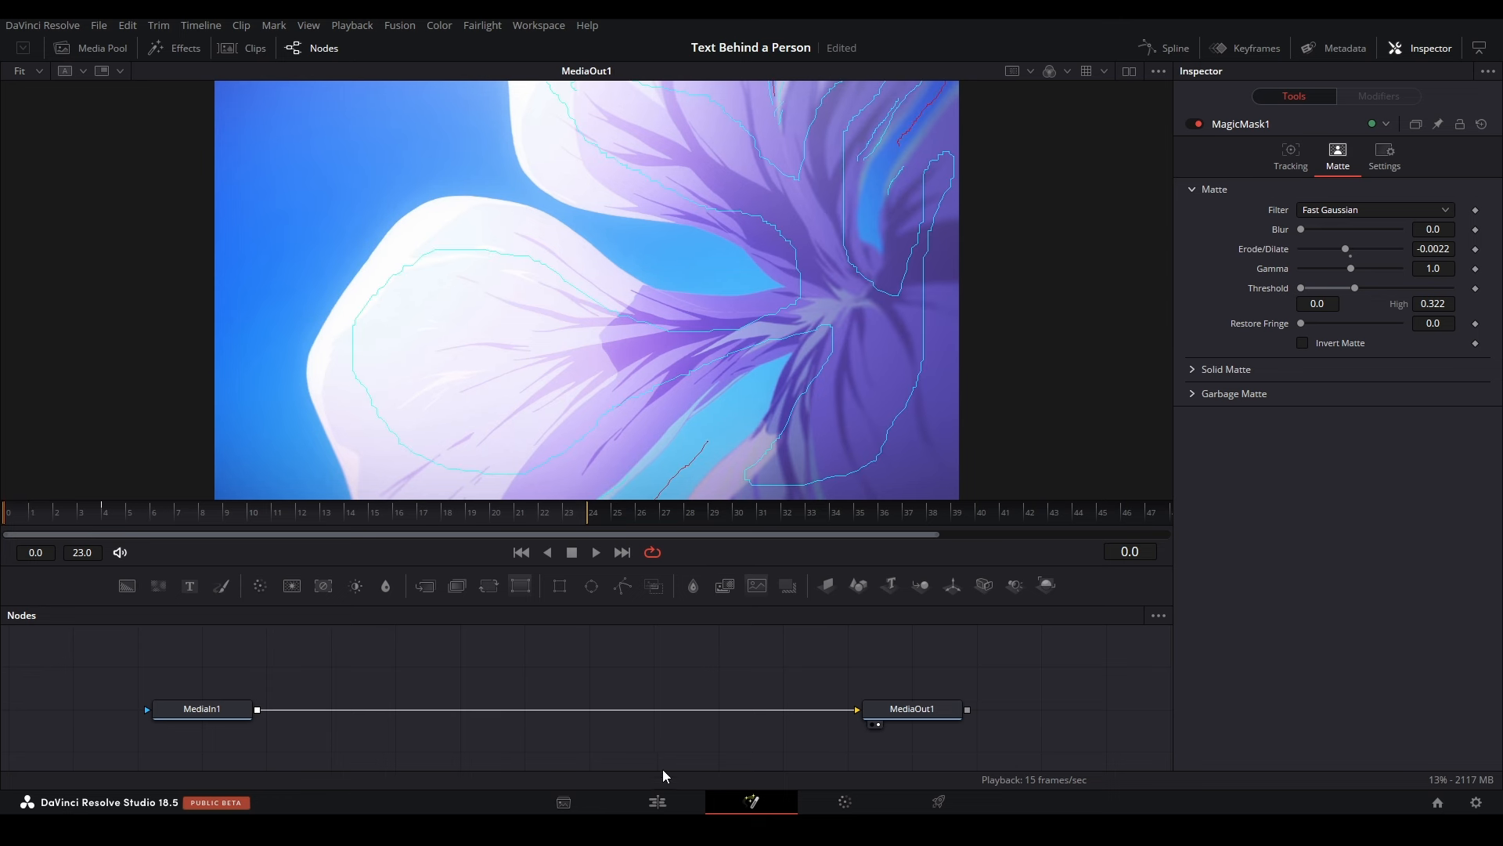
Step: On the Edit page, render Compound Clip 1 in place as an MP4 saved to the Desktop
click(671, 792)
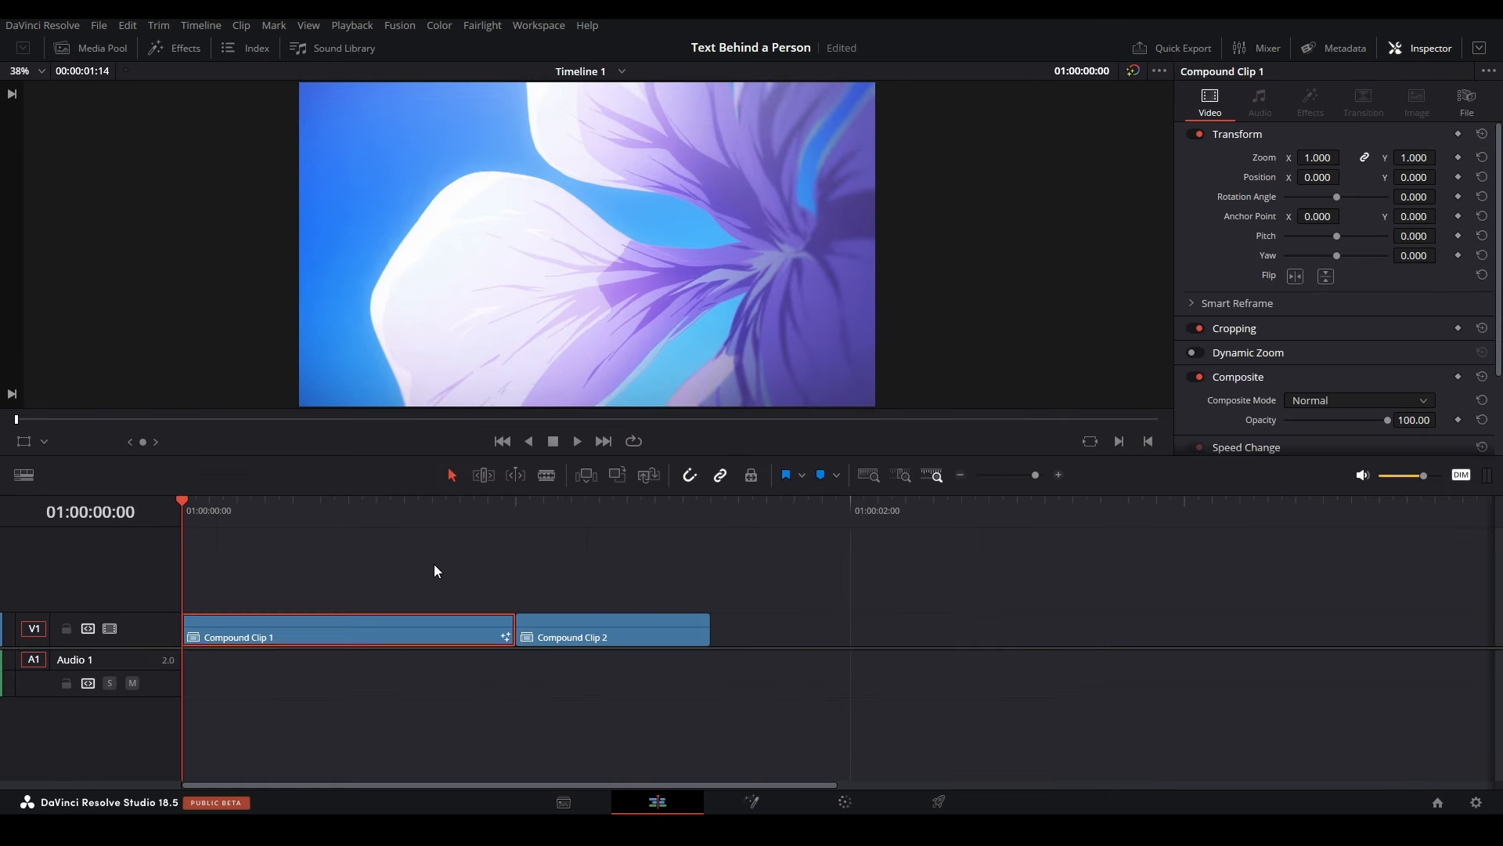
right_click(394, 637)
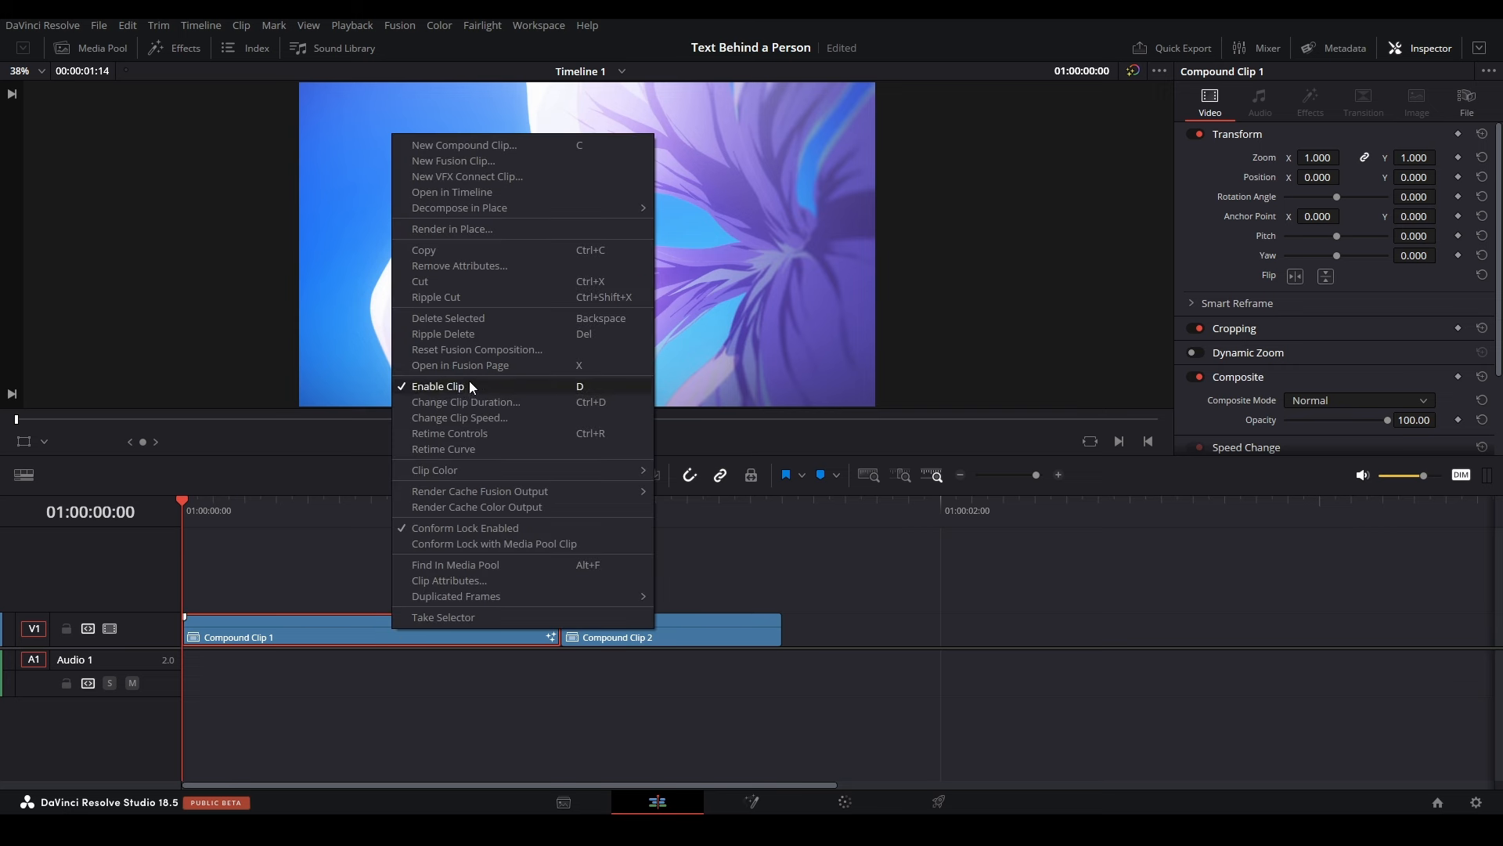
click(517, 229)
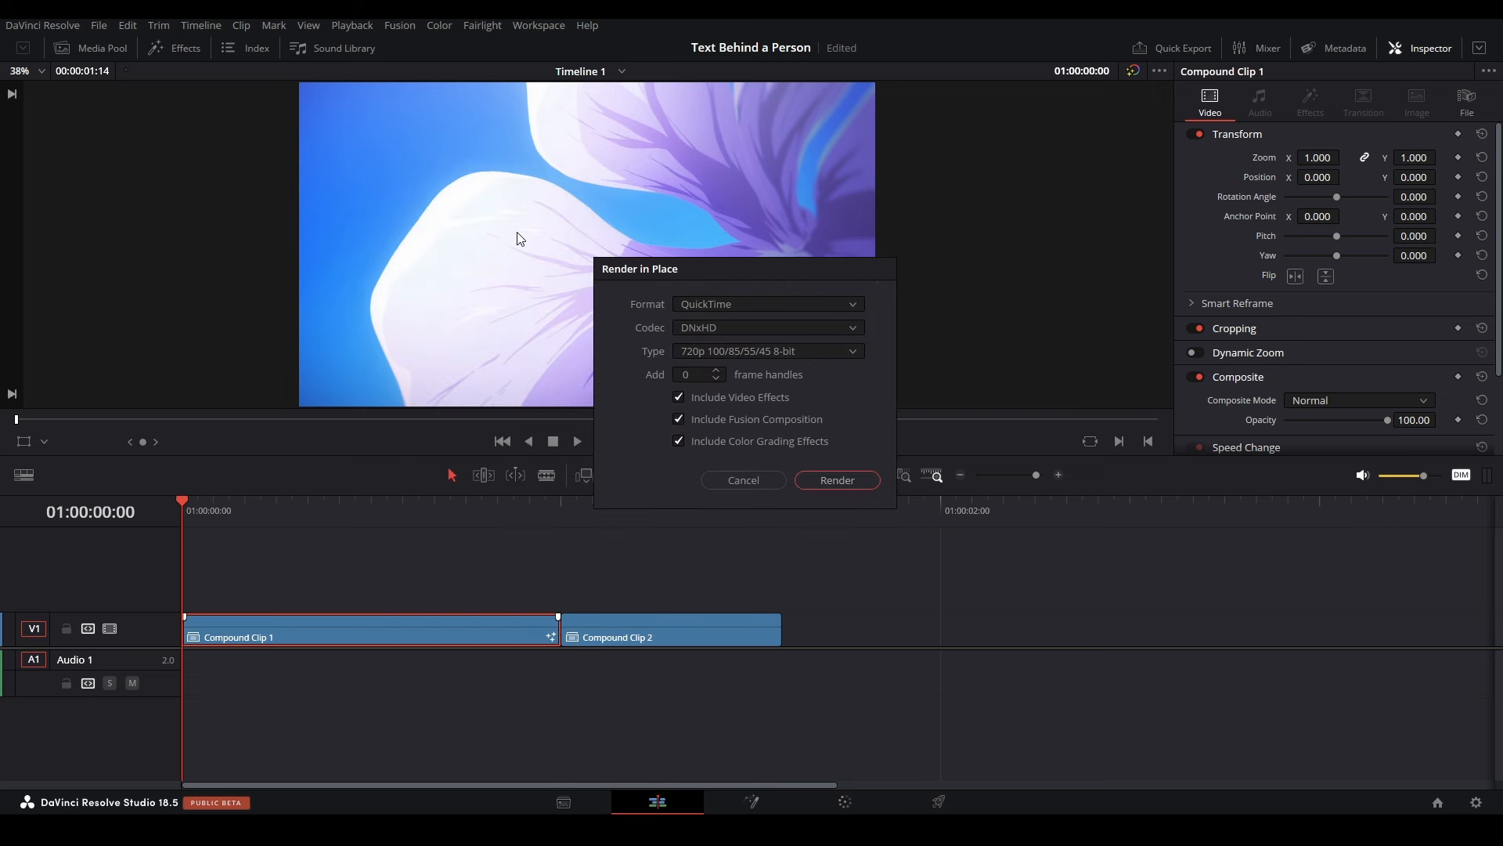
click(687, 302)
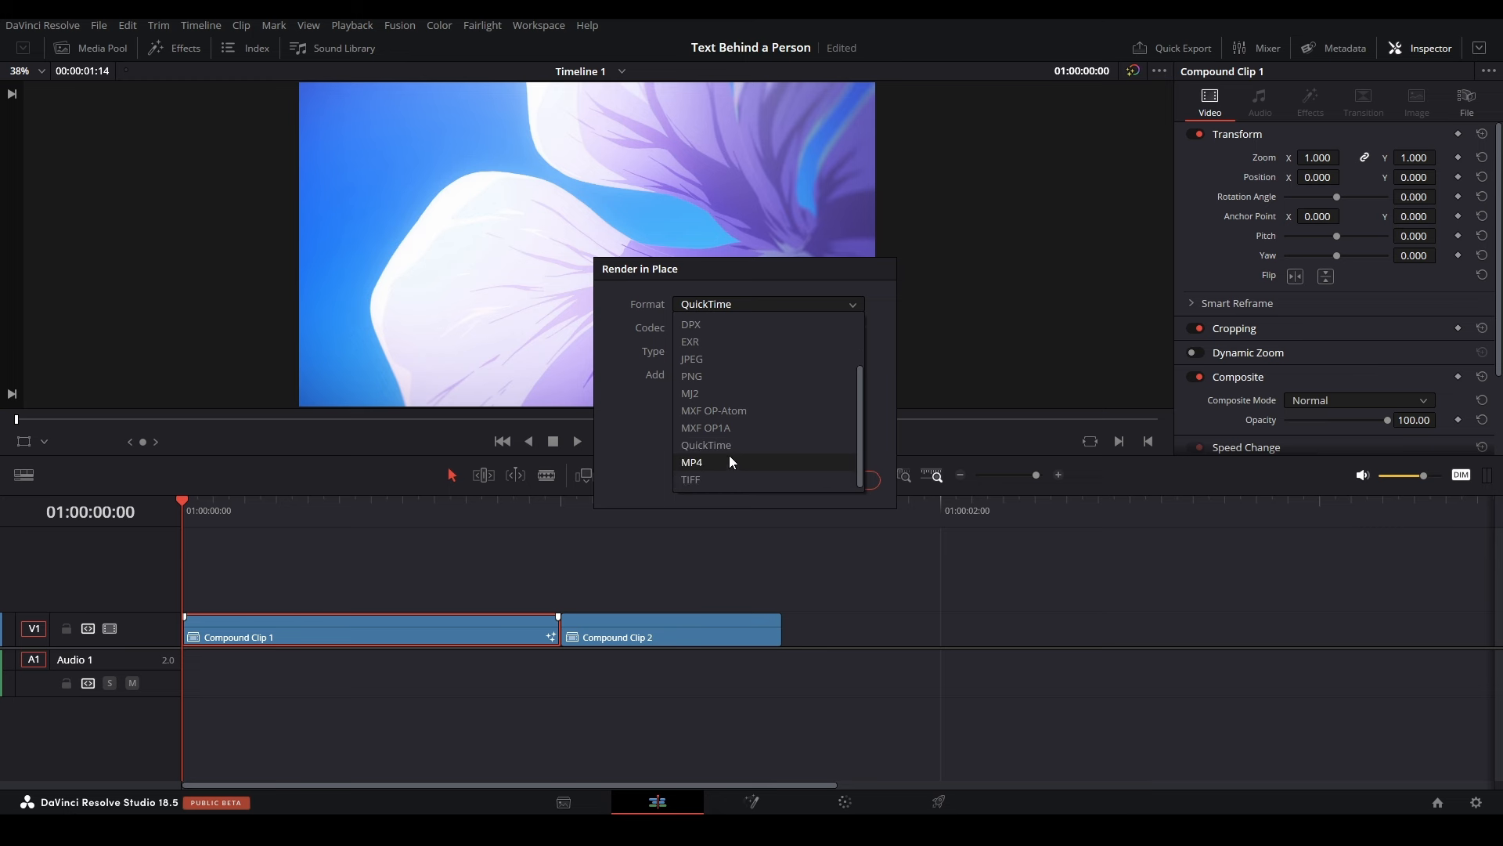
click(730, 454)
click(712, 306)
click(702, 463)
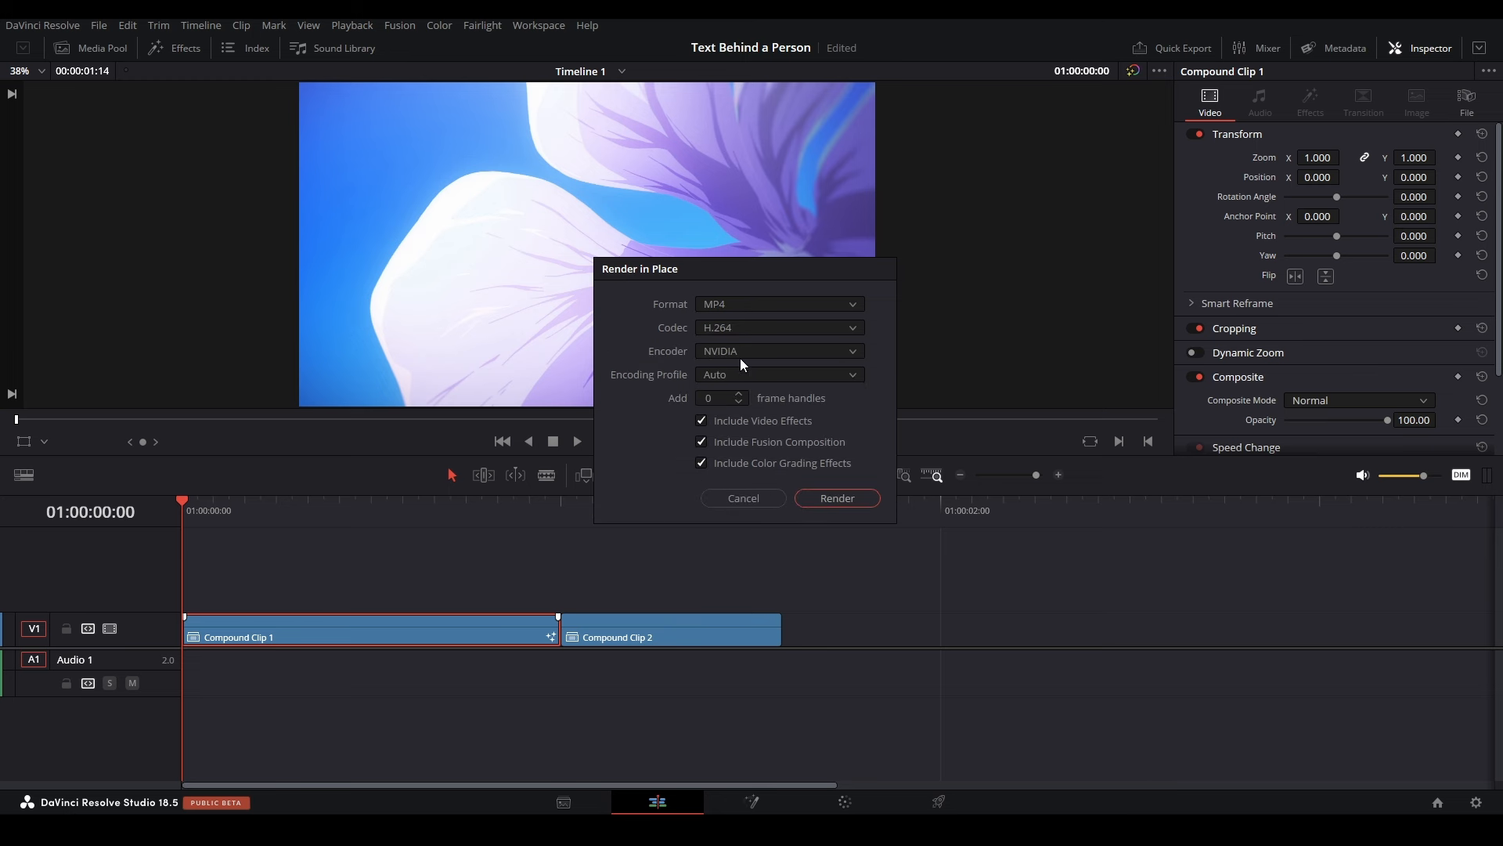
click(836, 498)
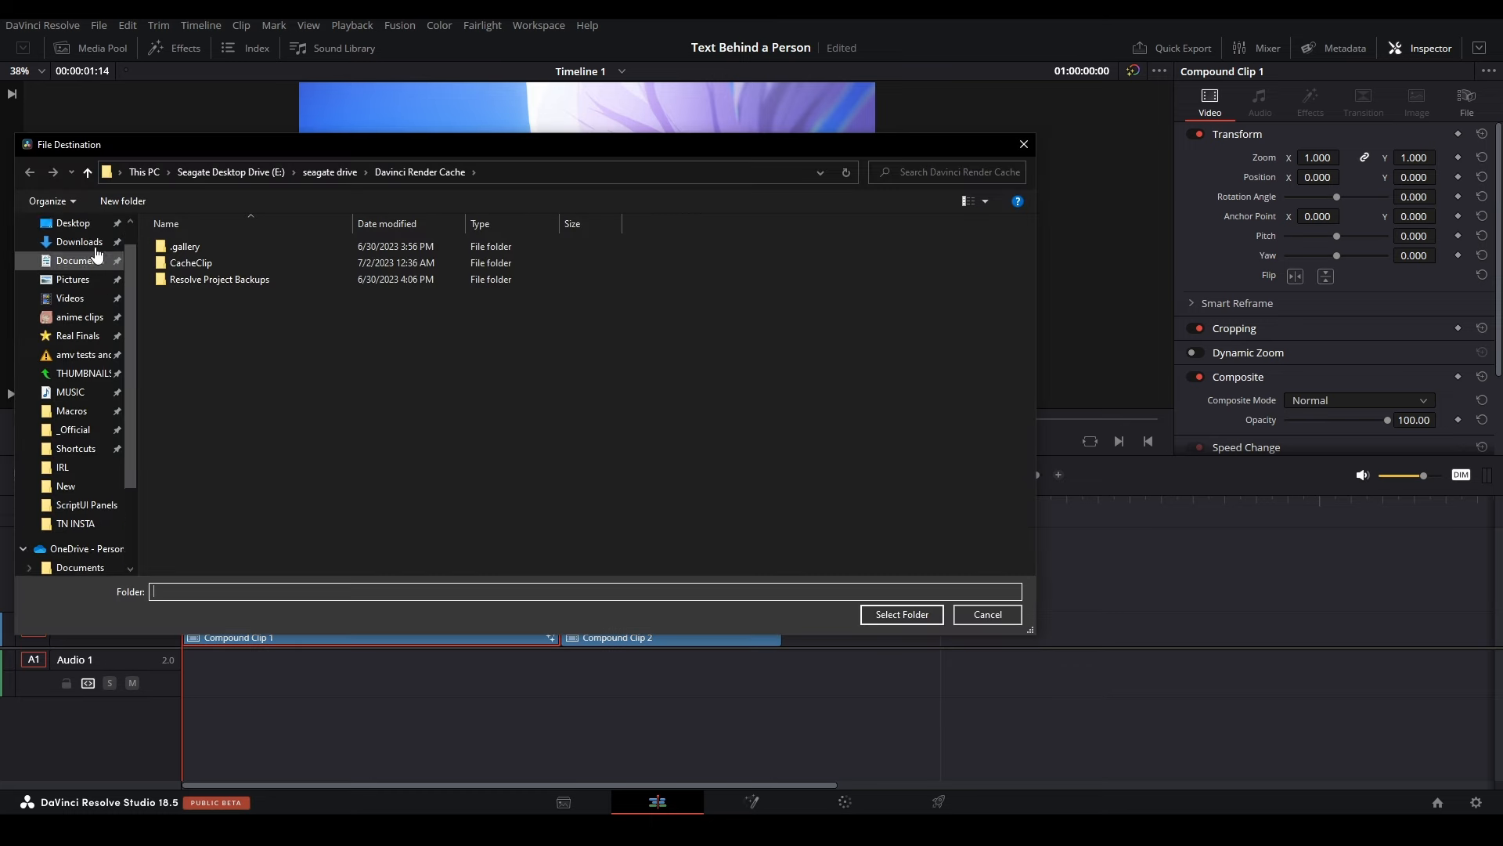
click(70, 254)
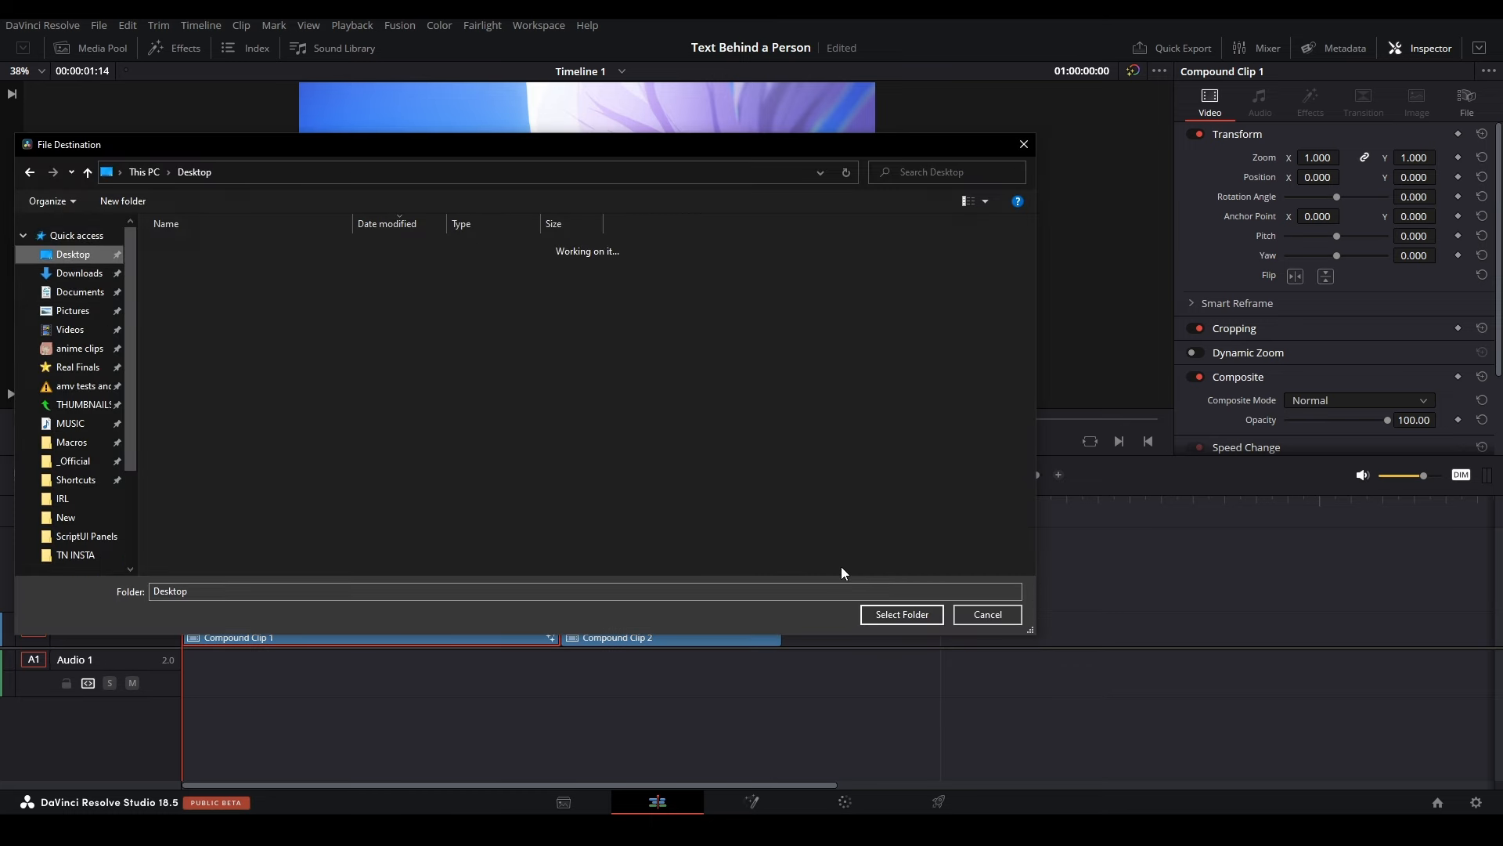
click(902, 614)
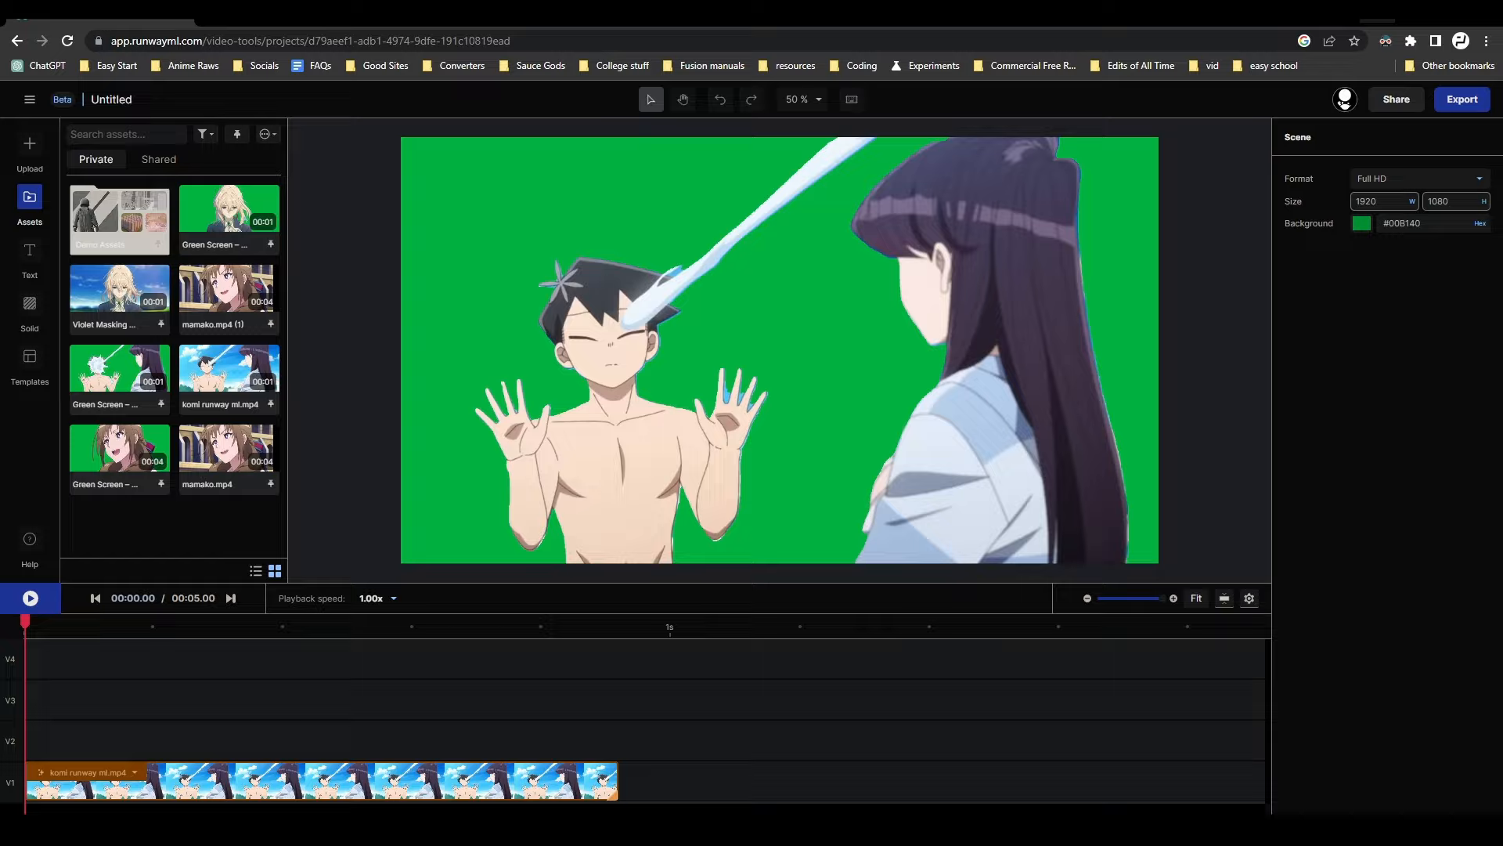
Step: Switch to the open Runway project in Chrome and delete the komi runway ml.mp4 clip from track V1
drag(1026, 22, 740, 74)
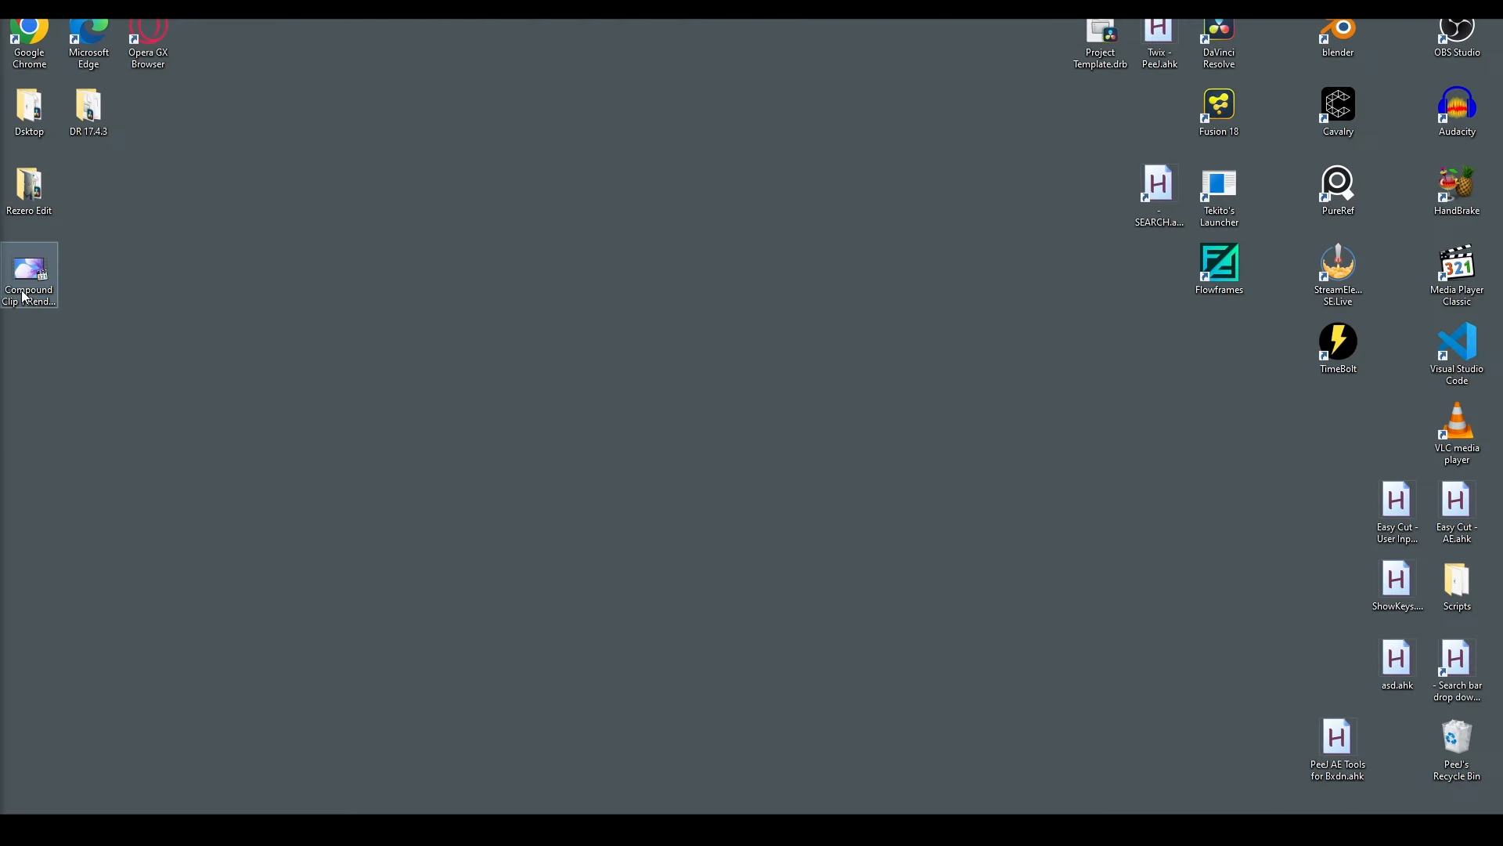
drag(26, 298, 440, 298)
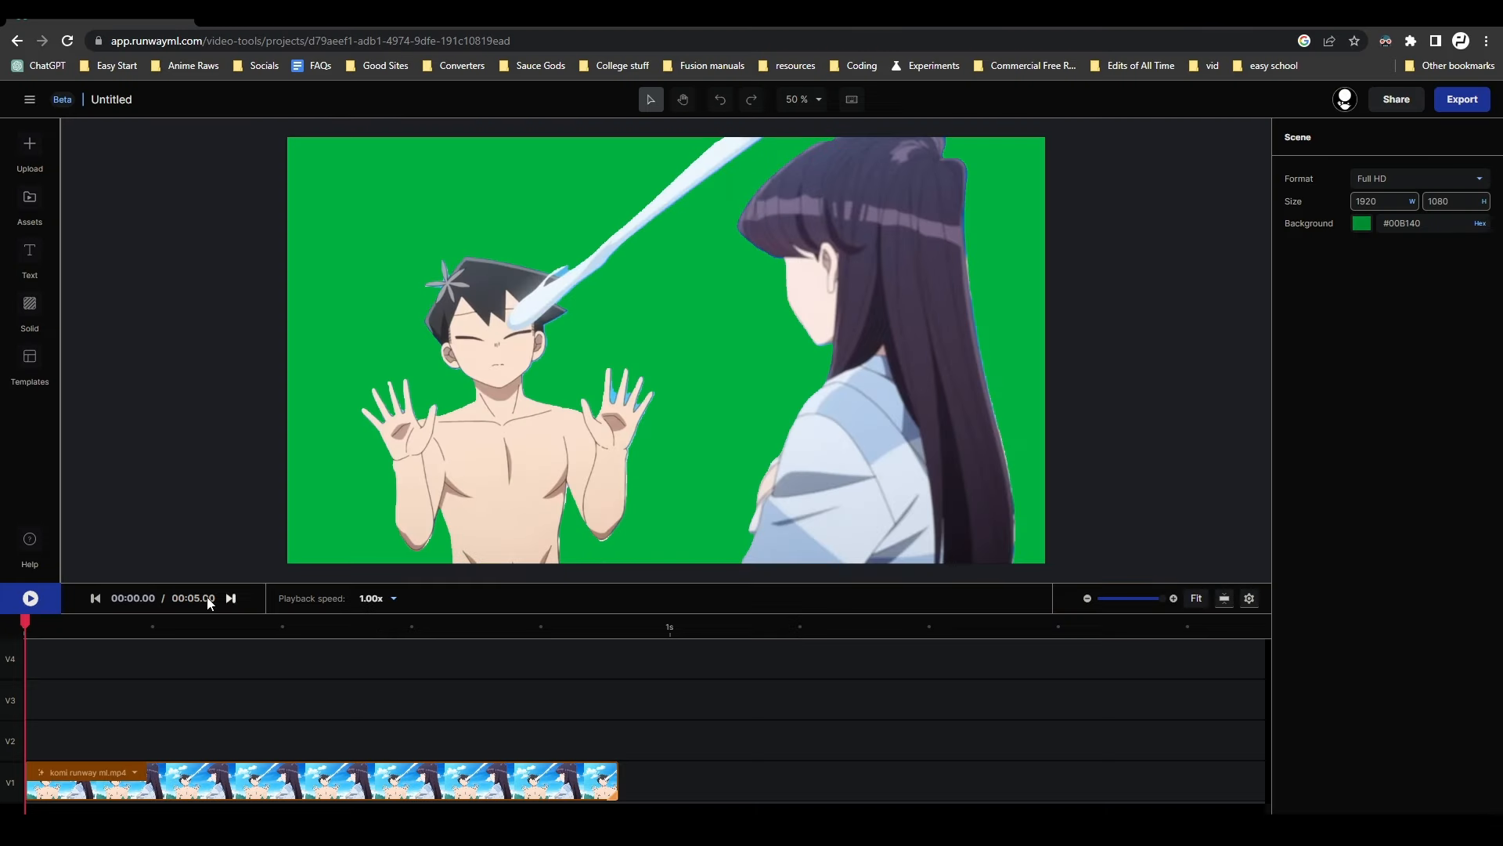
scroll(473, 739, down, 3)
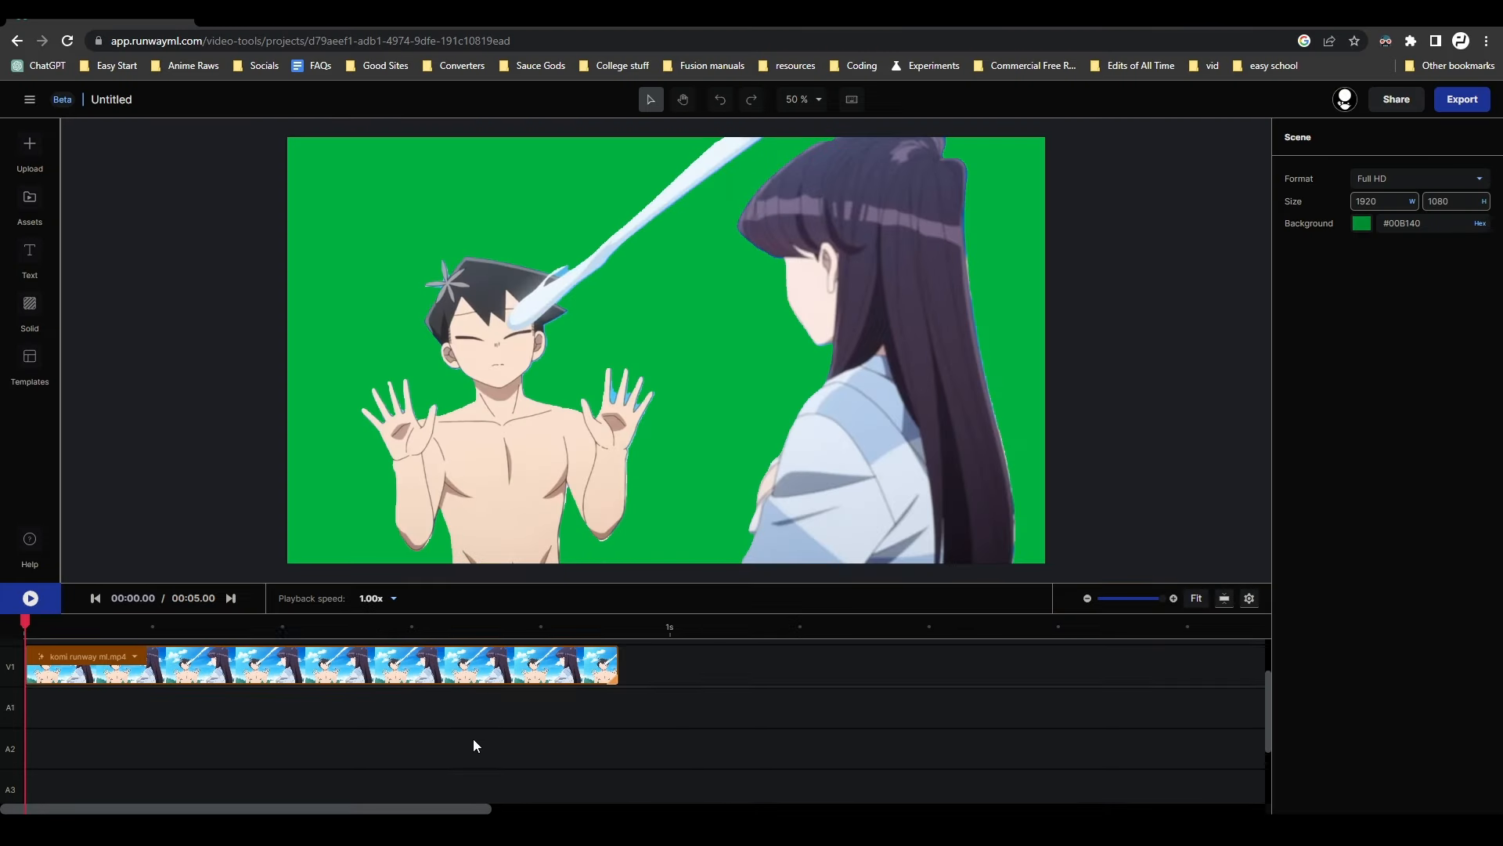
scroll(496, 694, up, 3)
click(472, 784)
key(Delete)
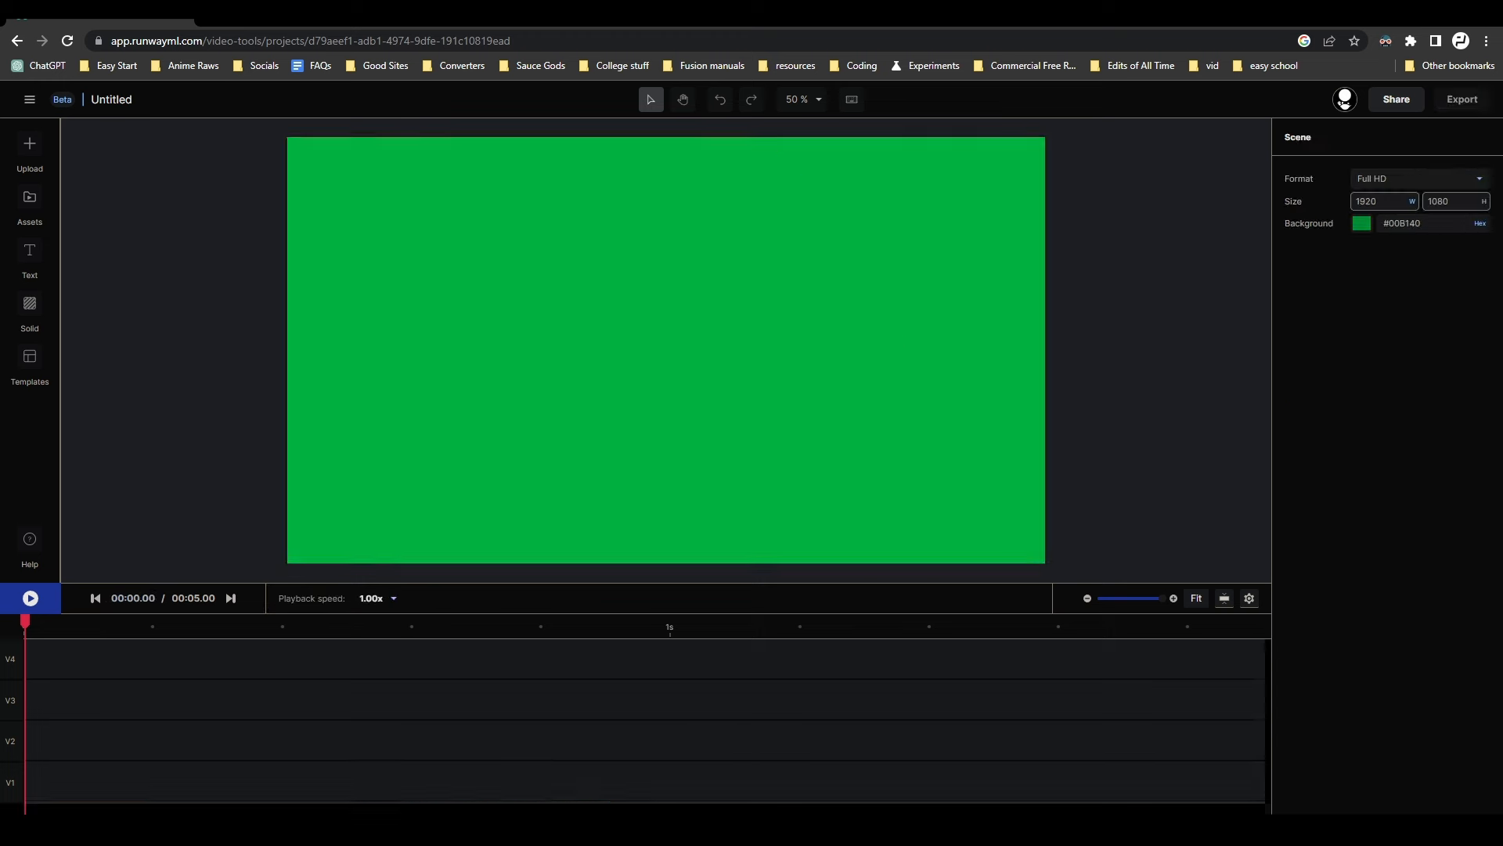
Step: Bring the rendered Compound Clip 1 file from the desktop onto Runway's track V1 and open it in the Green Screen tool
drag(719, 19, 875, 74)
drag(447, 271, 726, 732)
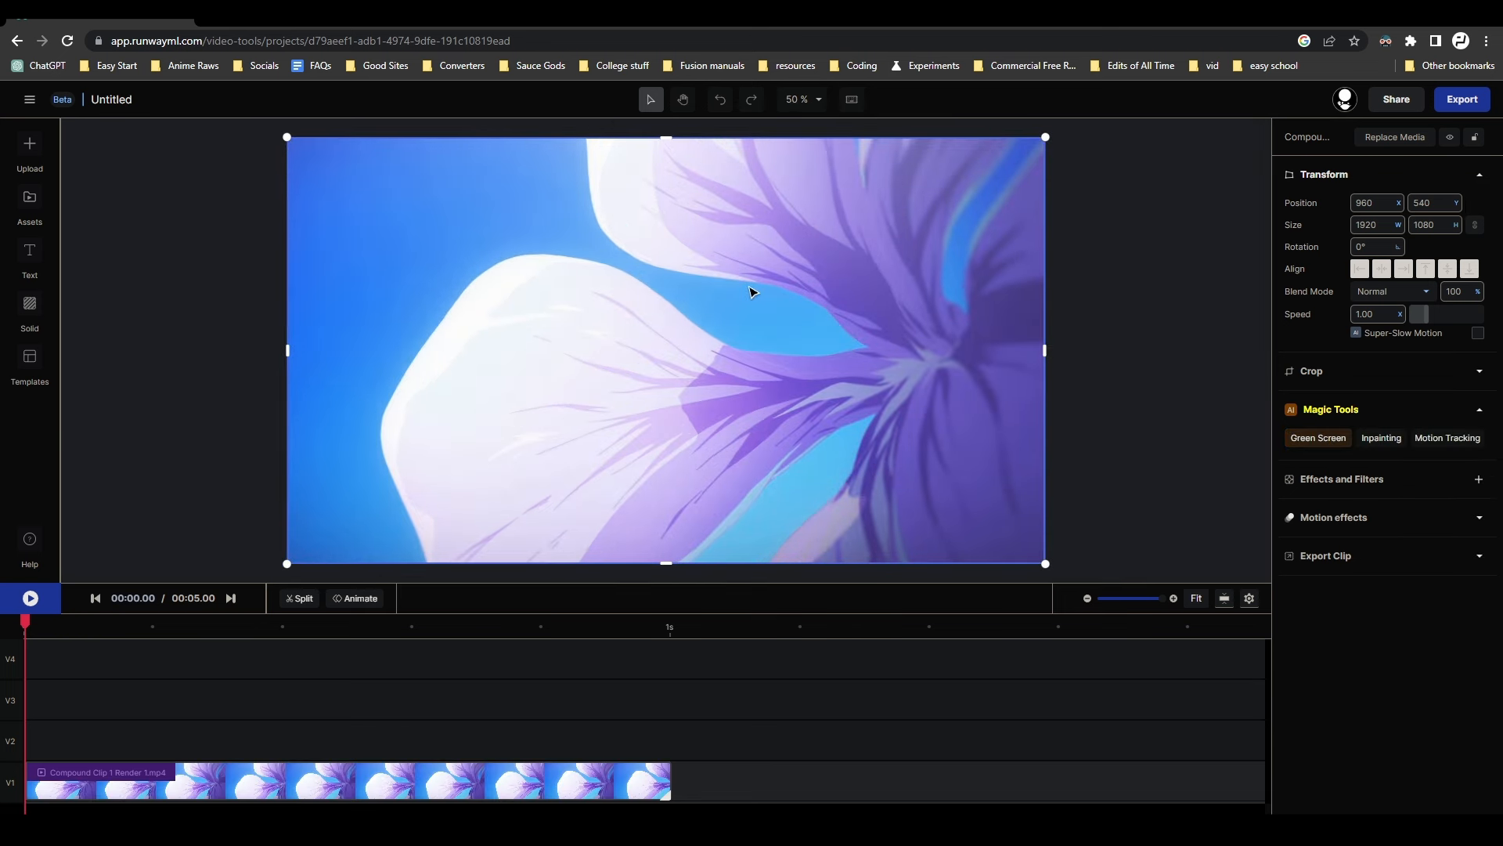
click(1322, 440)
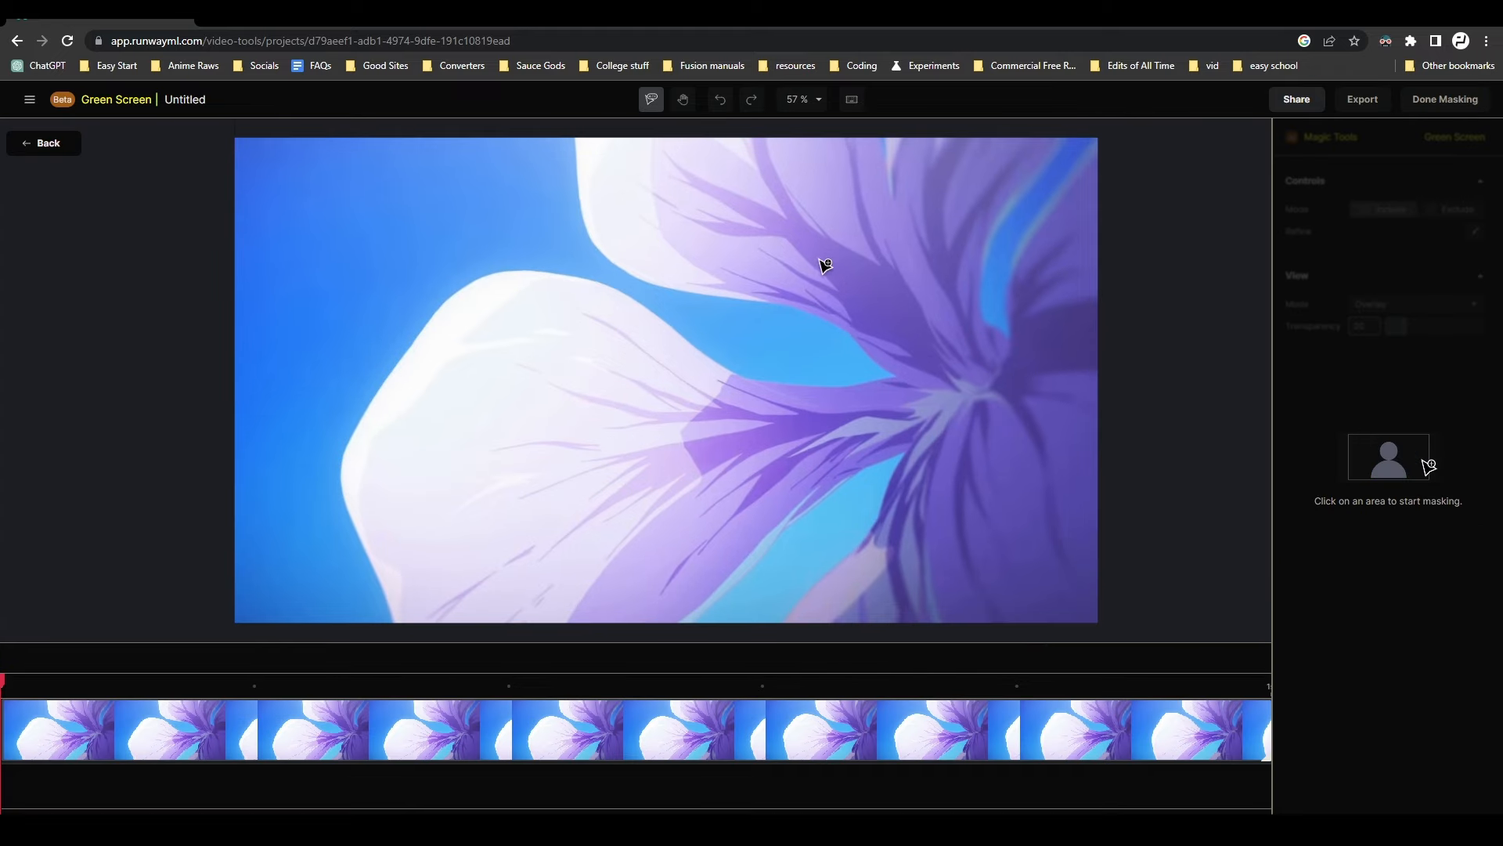
Step: Add include points across the petals and unmasked patches until the whole flower is covered, and preview the mask
click(685, 175)
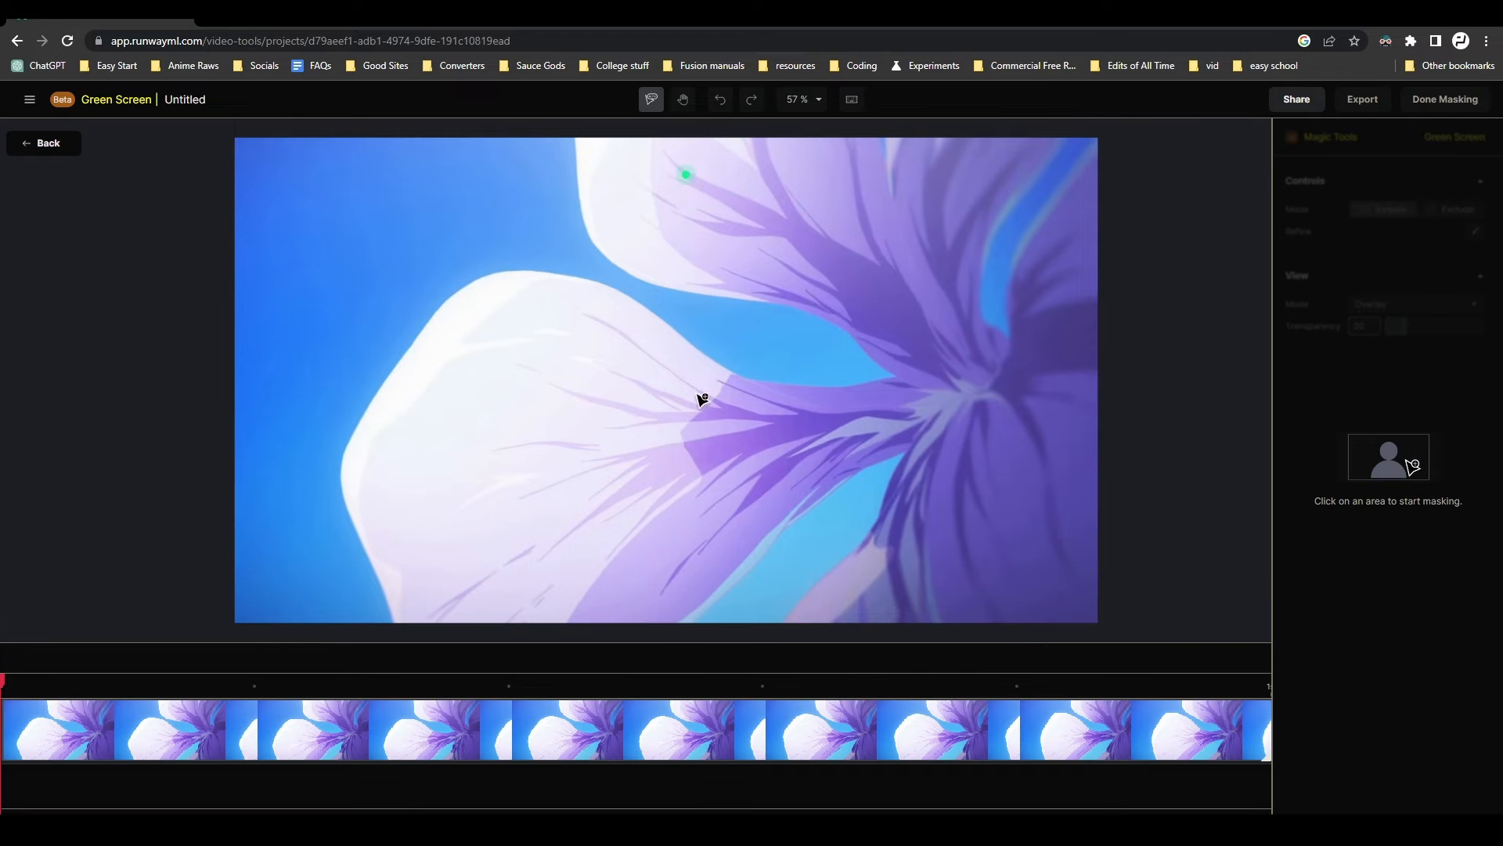
click(524, 456)
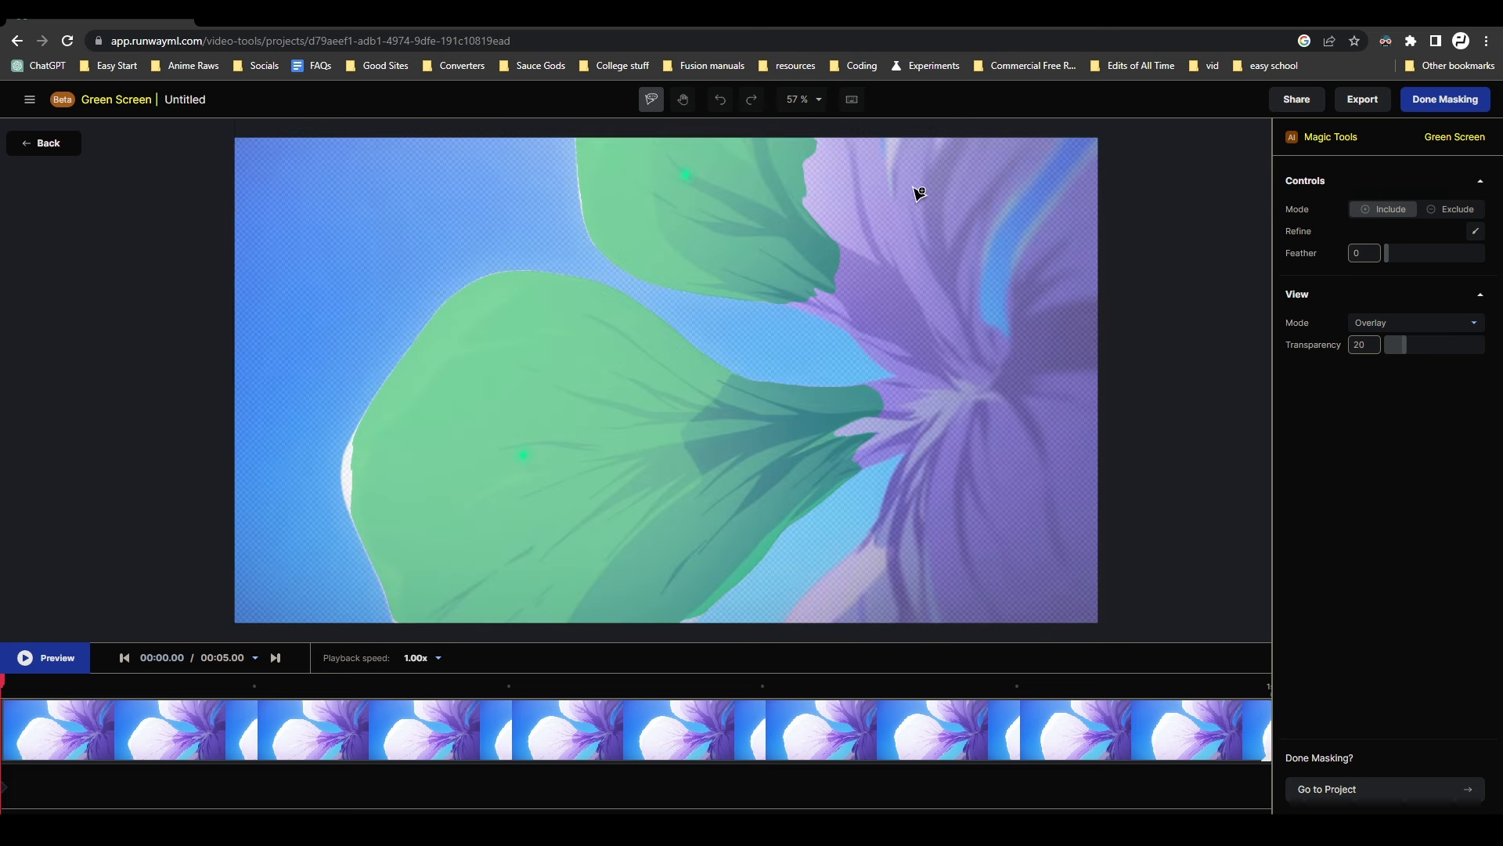
click(1059, 522)
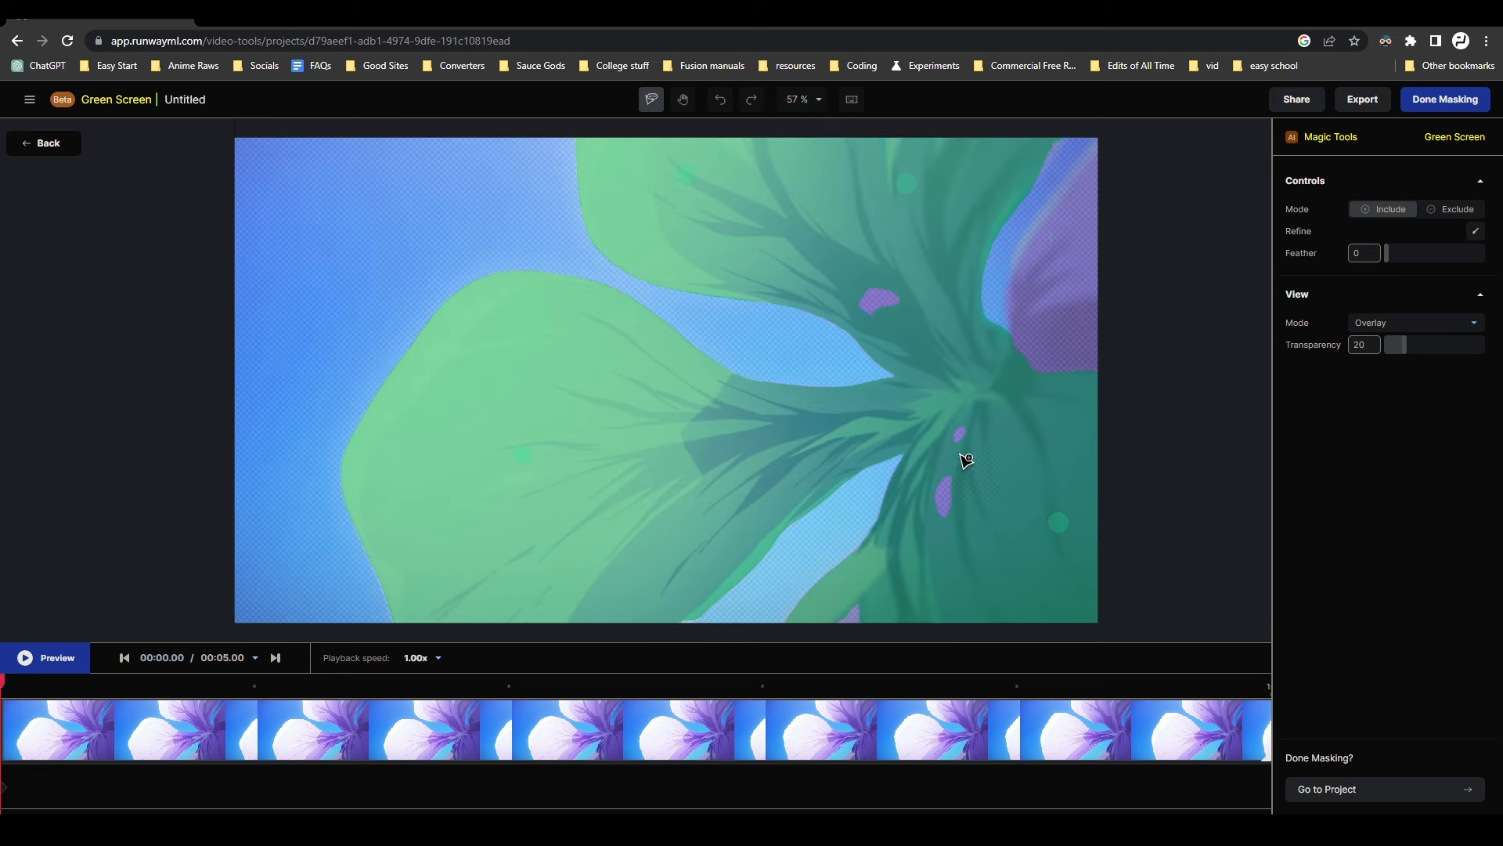
click(1060, 238)
click(884, 301)
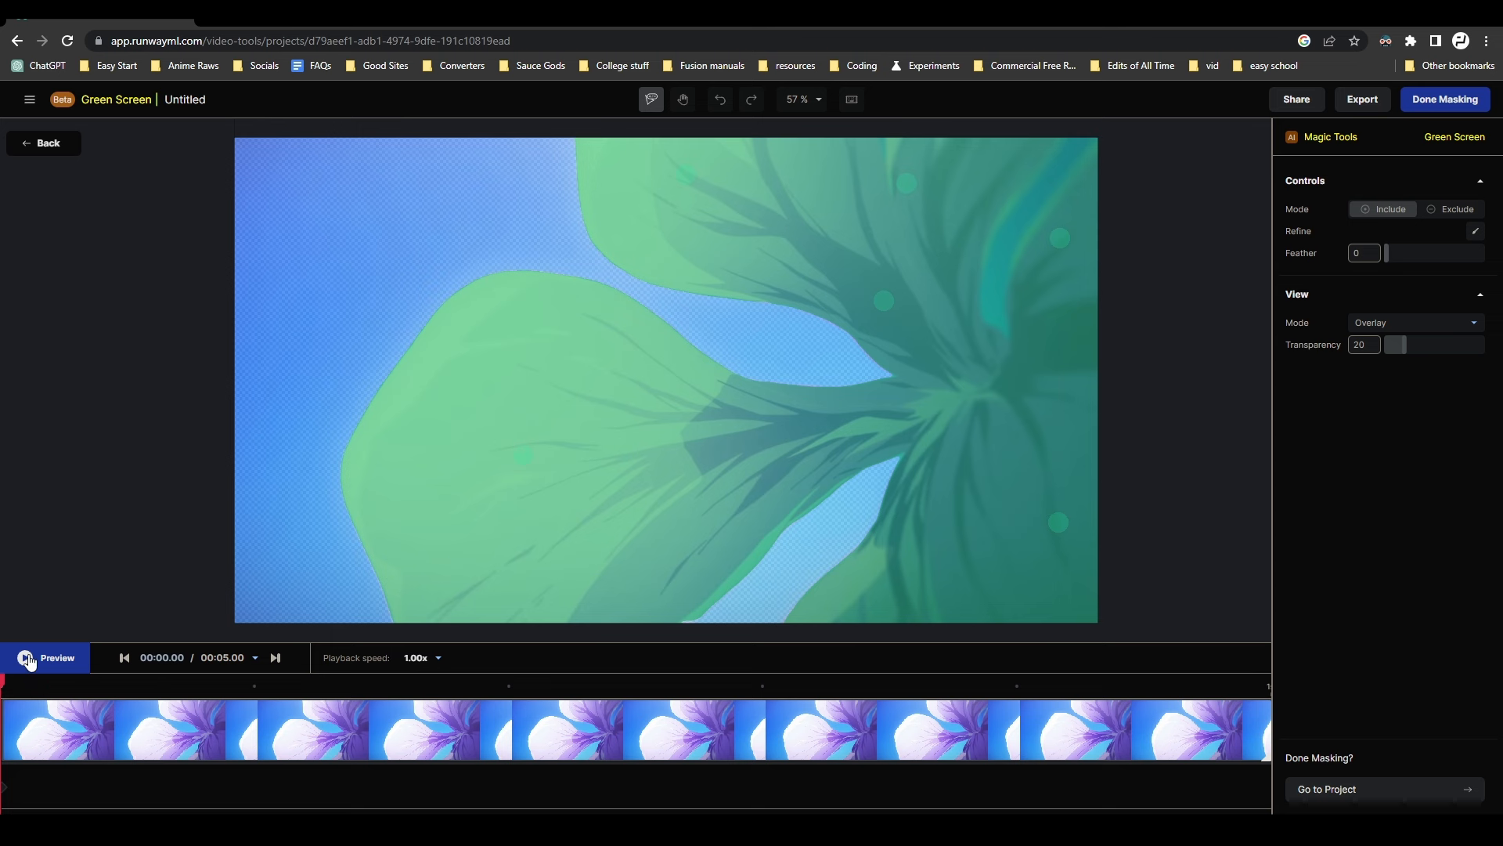
click(28, 659)
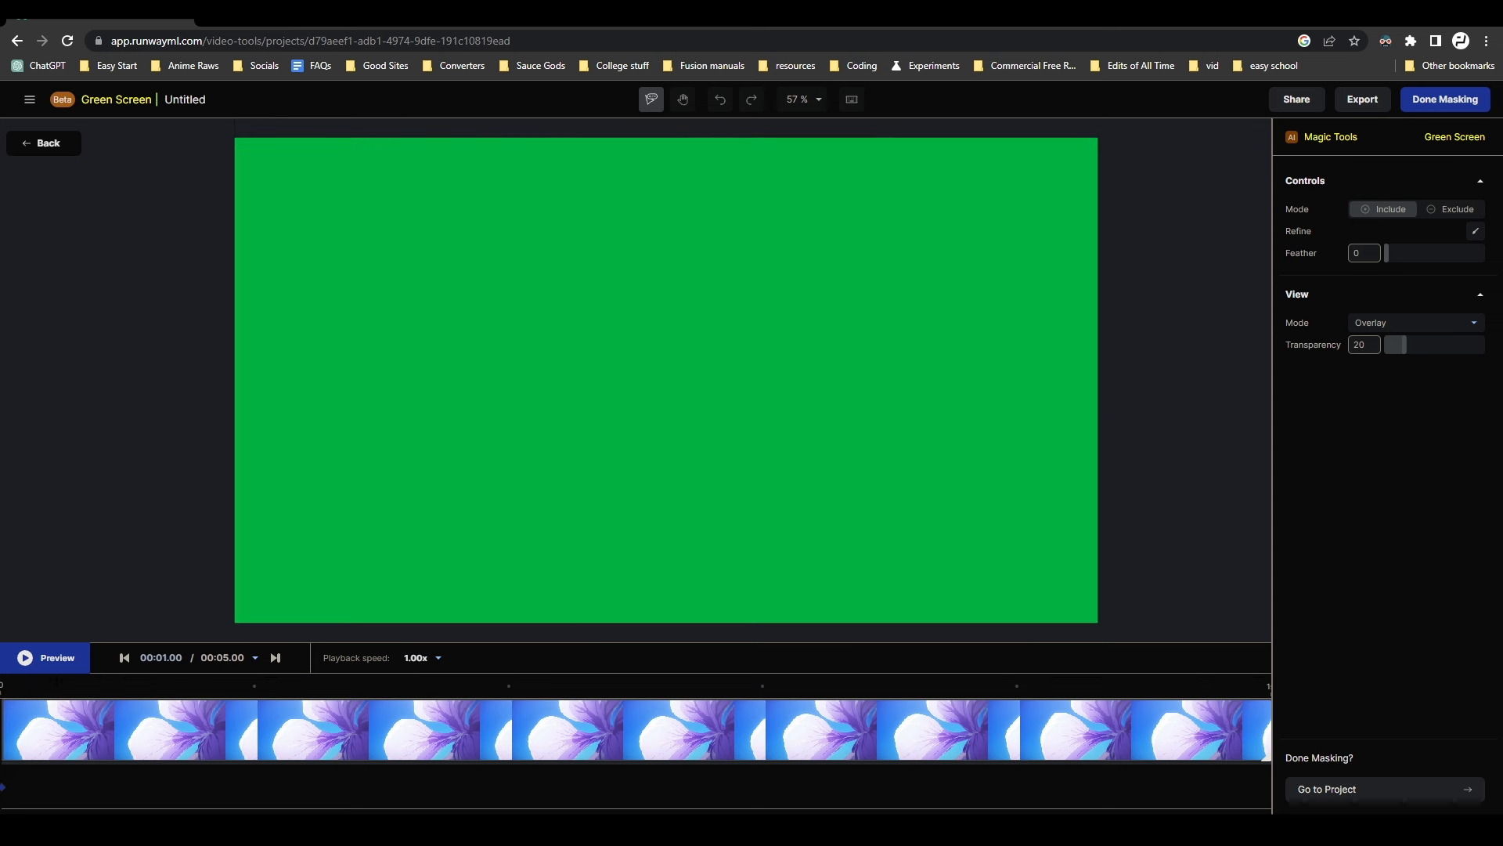
drag(118, 685, 84, 564)
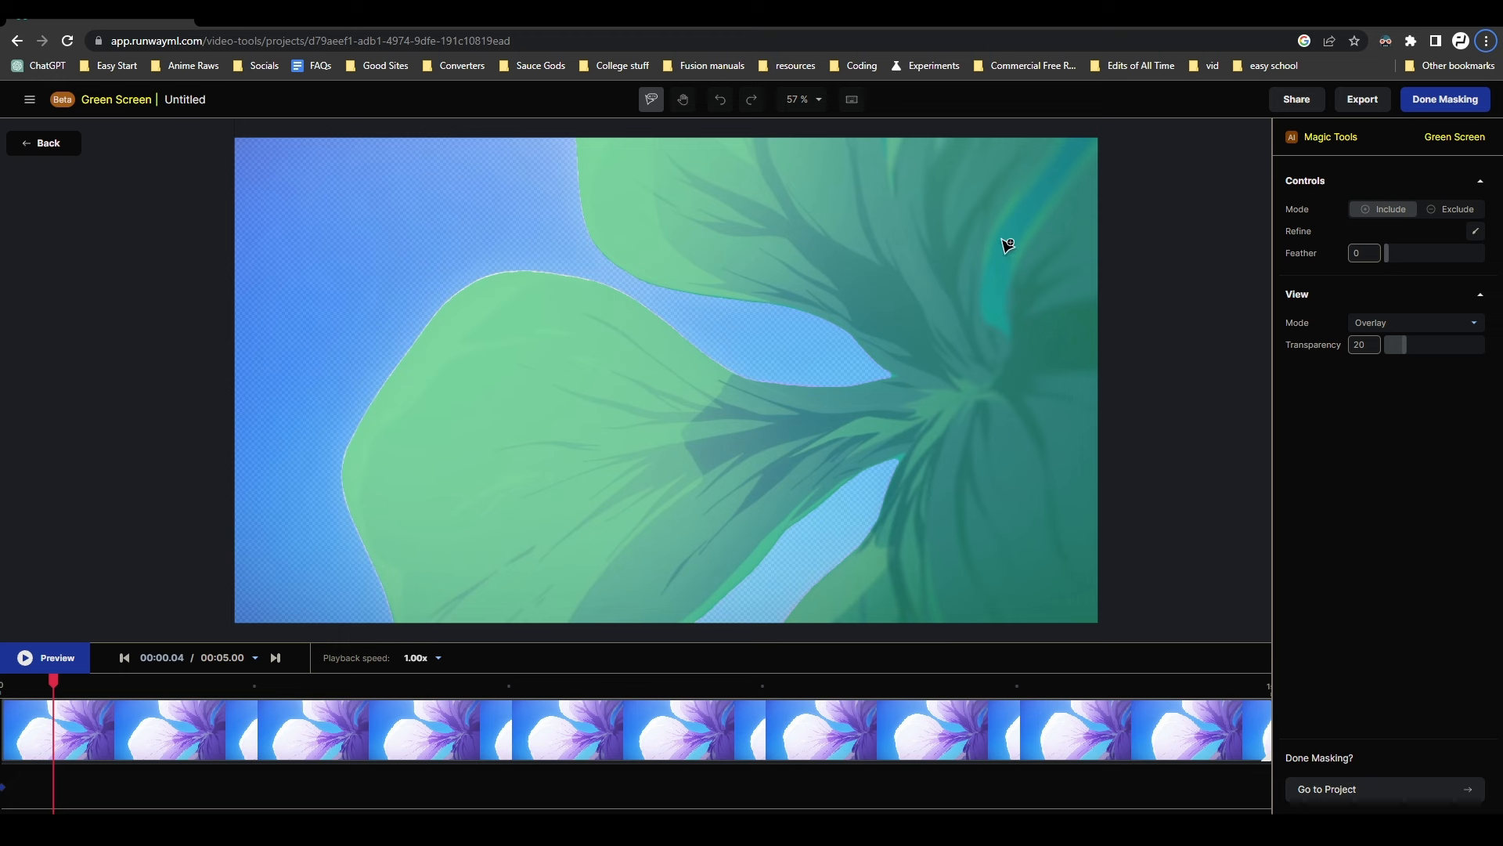
Step: On the first frame, place exclude points along the narrow blue gap between the upper-right petals to remove it from the mask
click(1456, 209)
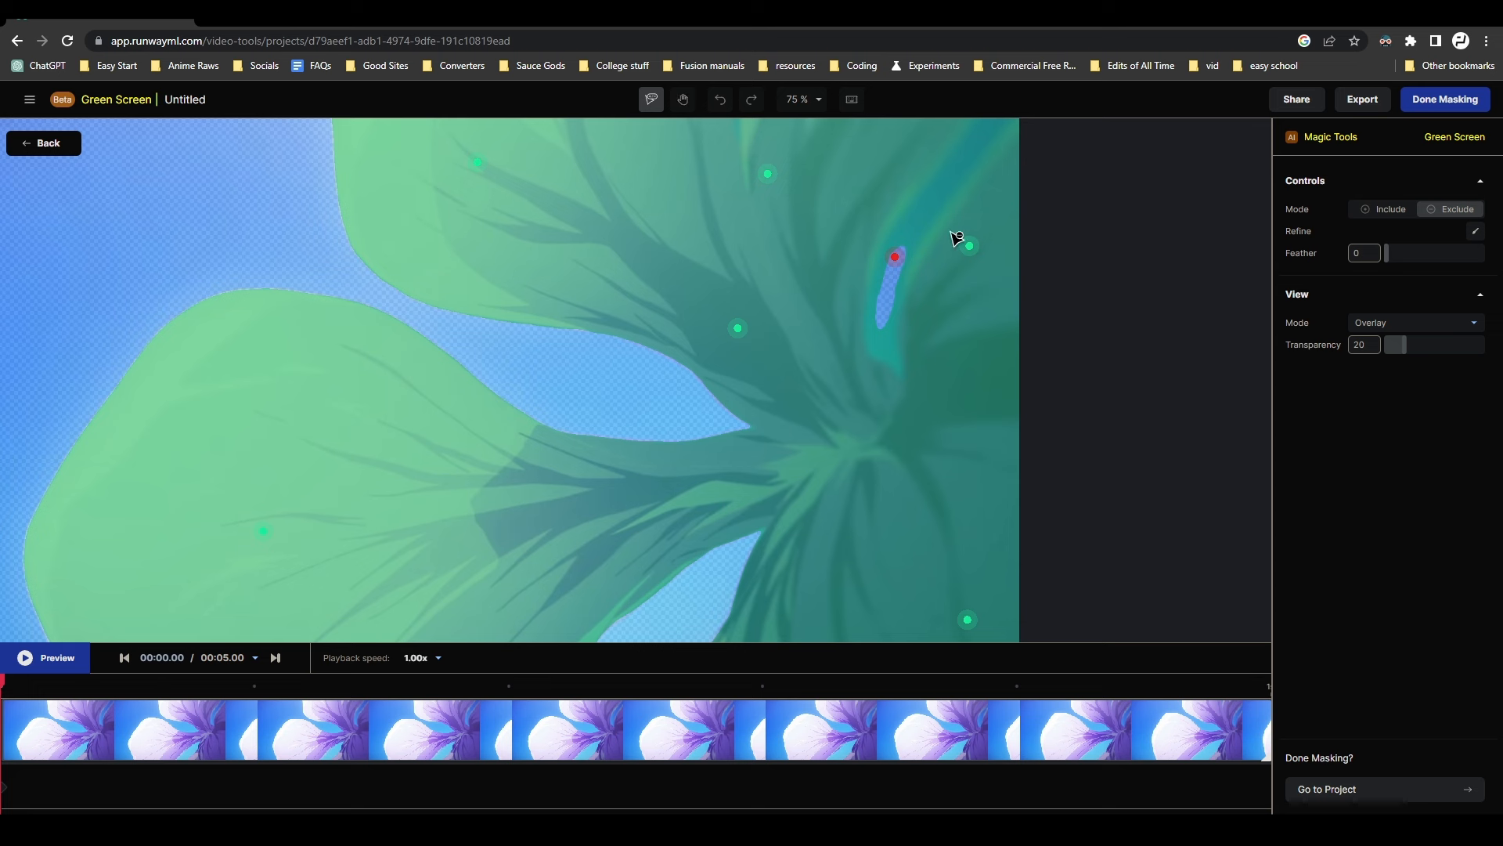
scroll(849, 362, up, 5)
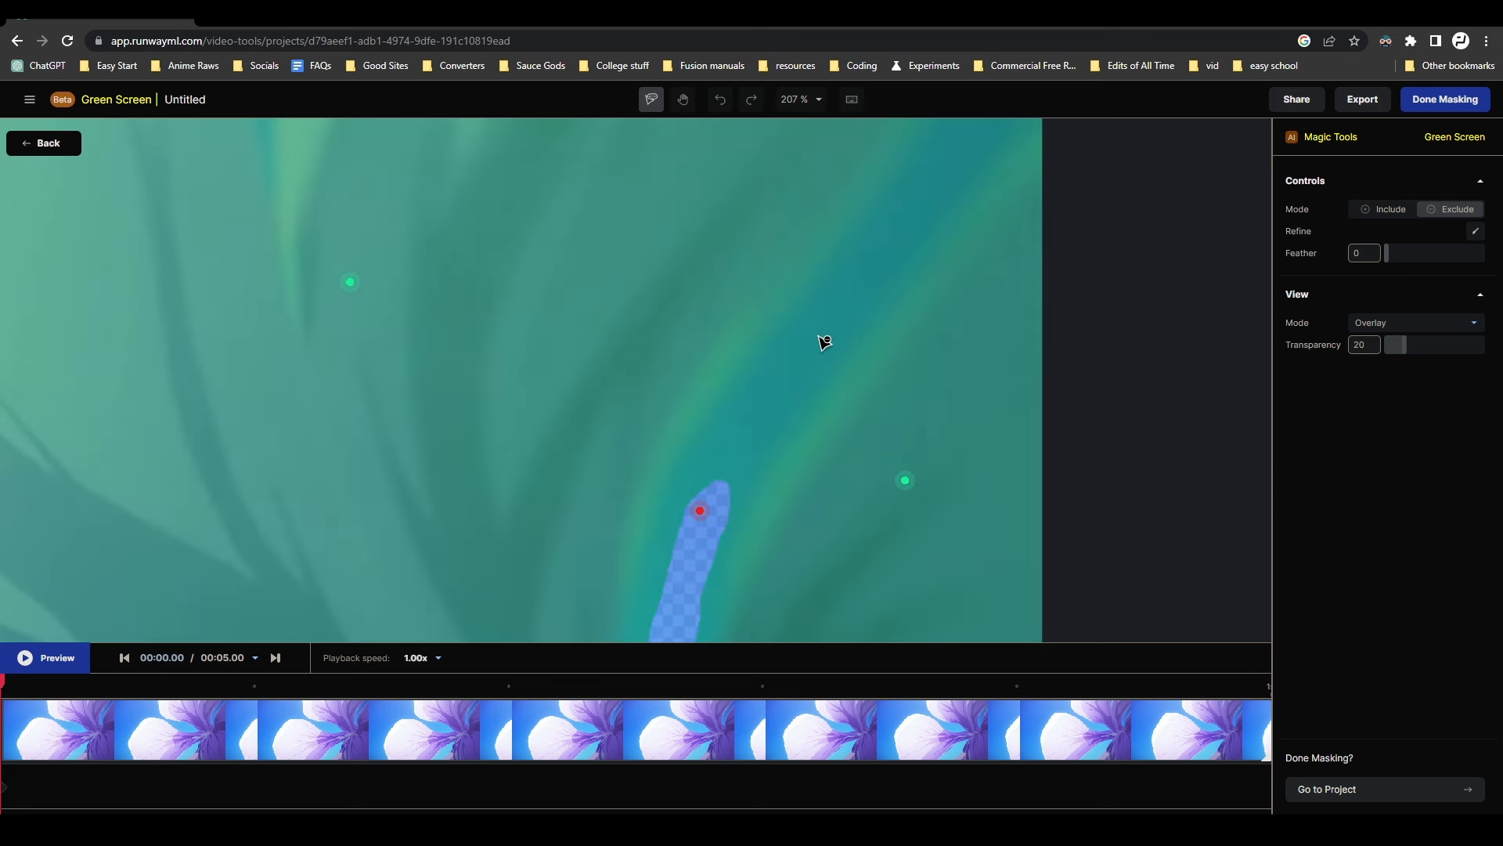
click(796, 365)
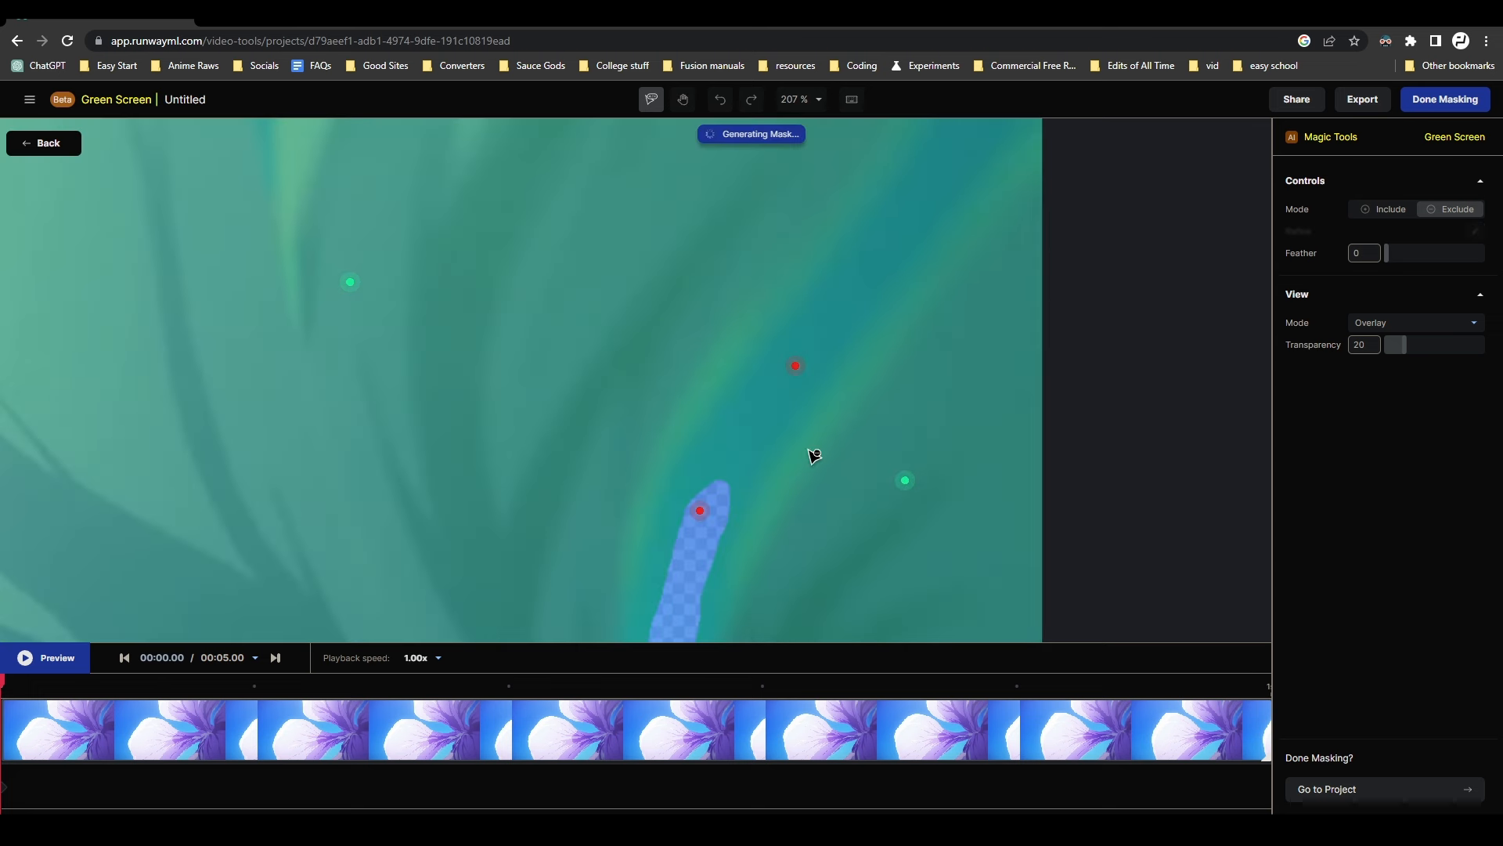
click(752, 290)
scroll(755, 345, up, 2)
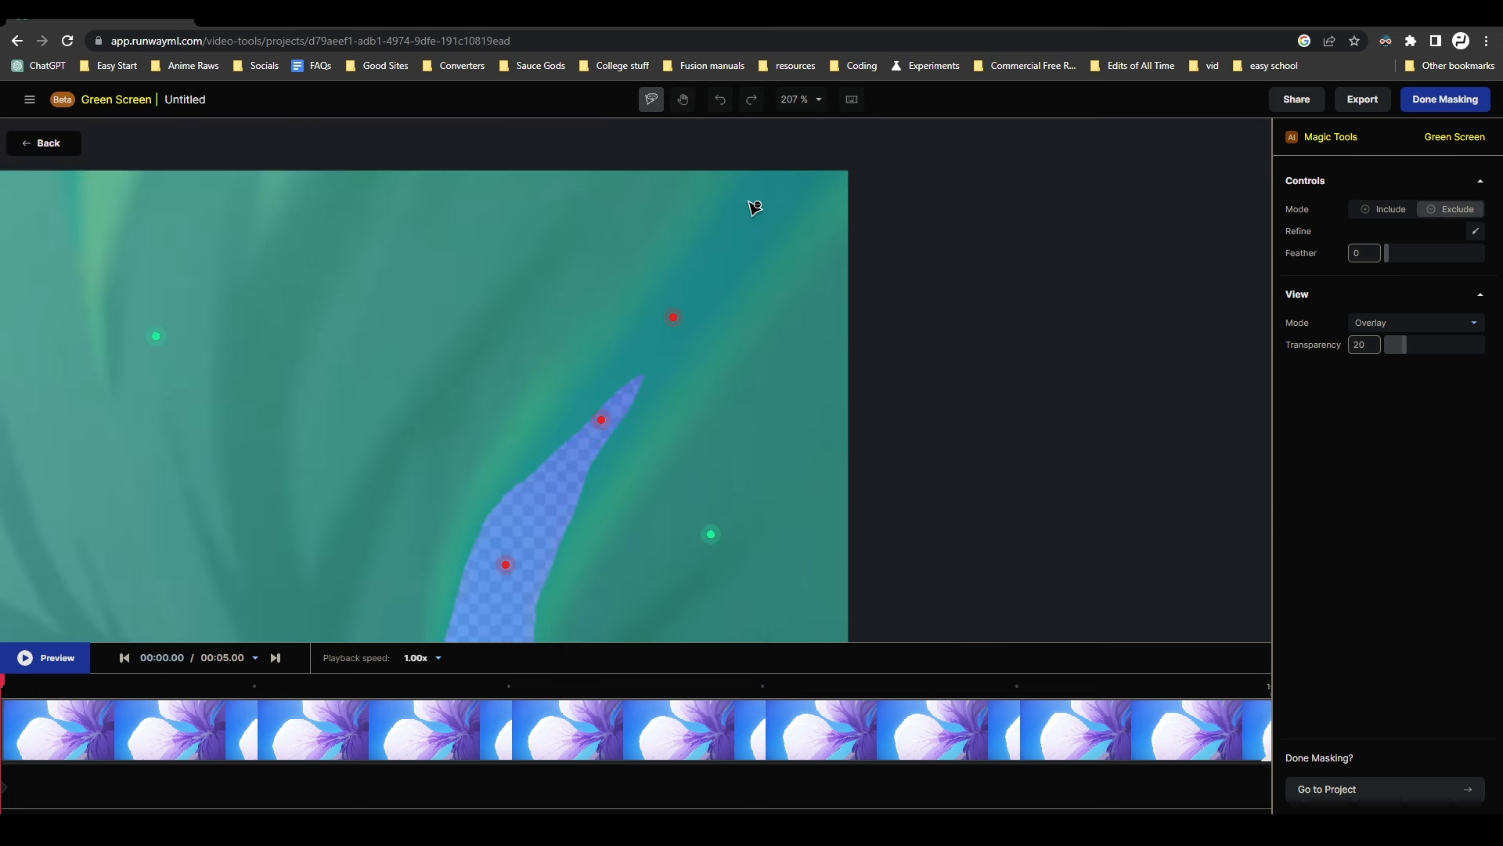
key(h)
mouse_move(801, 503)
mouse_down()
mouse_move(956, 242)
mouse_move(776, 493)
mouse_up()
key(v)
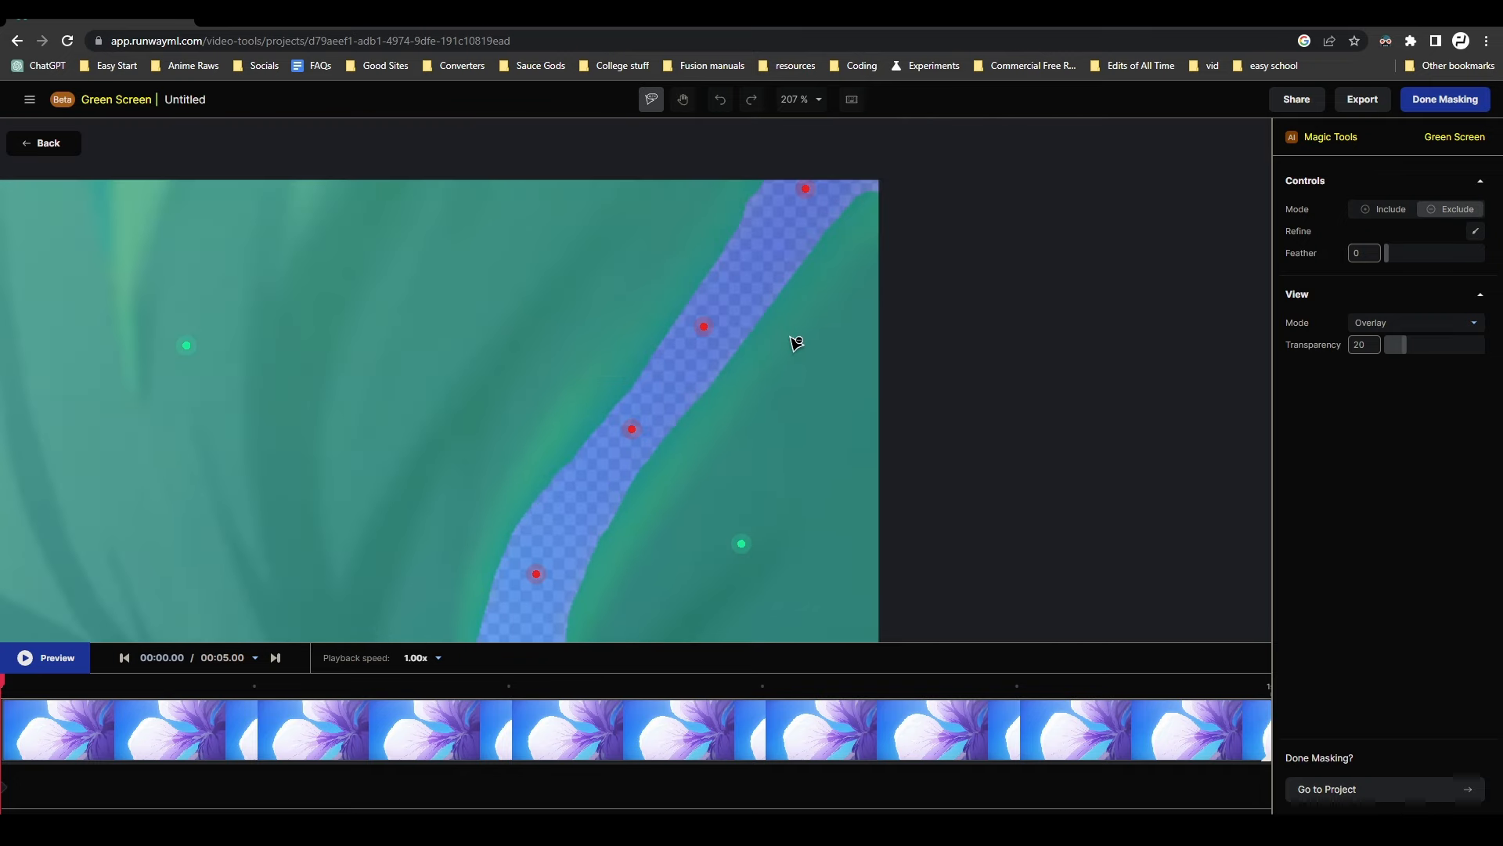
Step: Scrub through the clip at several zoom levels to check how the flower mask and the excluded gap track over time
scroll(785, 338, down, 3)
scroll(781, 352, up, 1)
scroll(513, 442, up, 1)
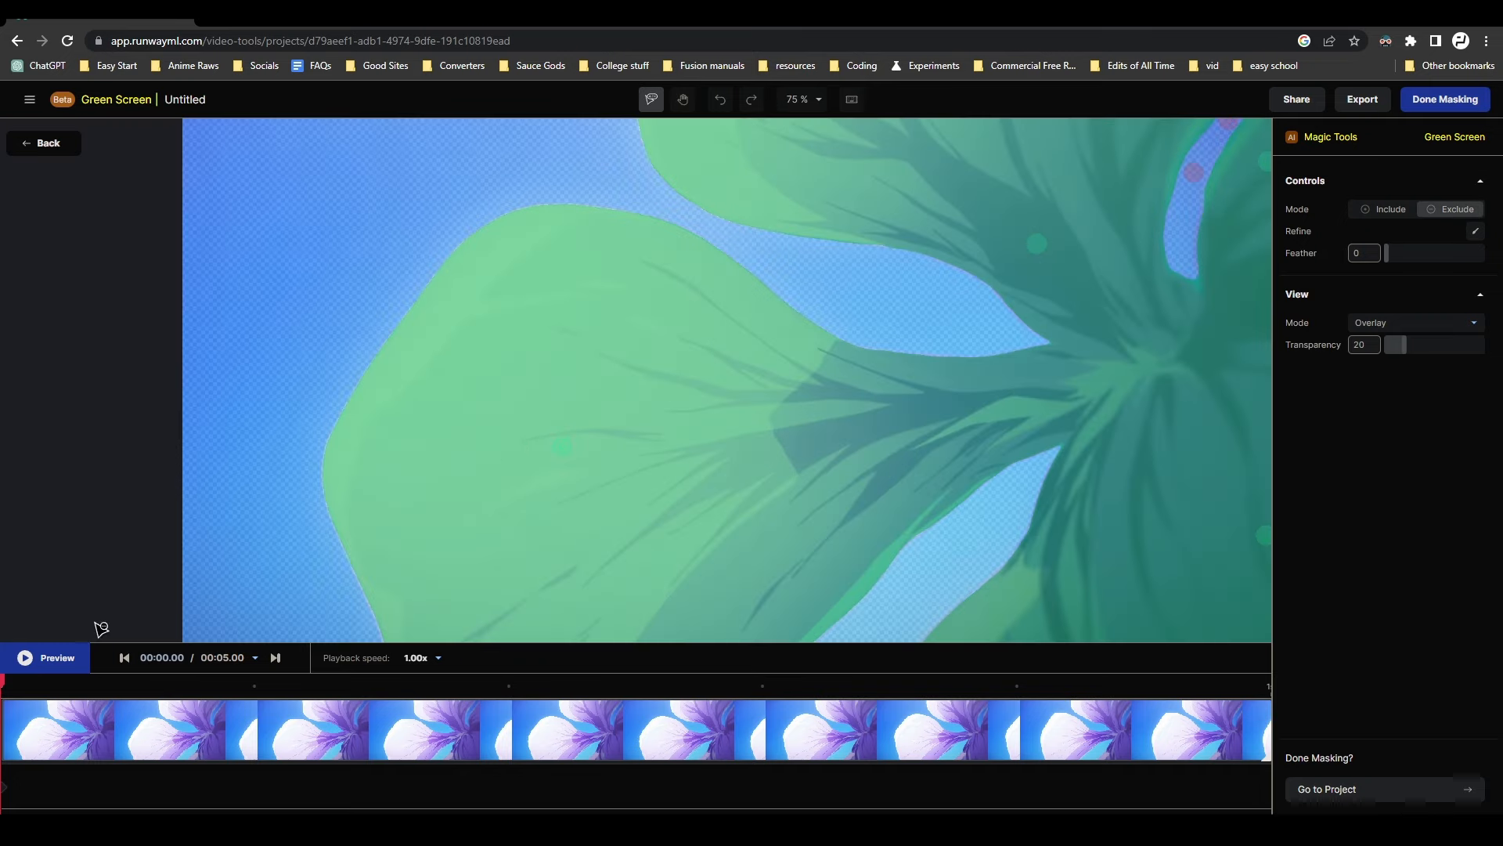
drag(54, 685, 847, 627)
drag(847, 682, 48, 665)
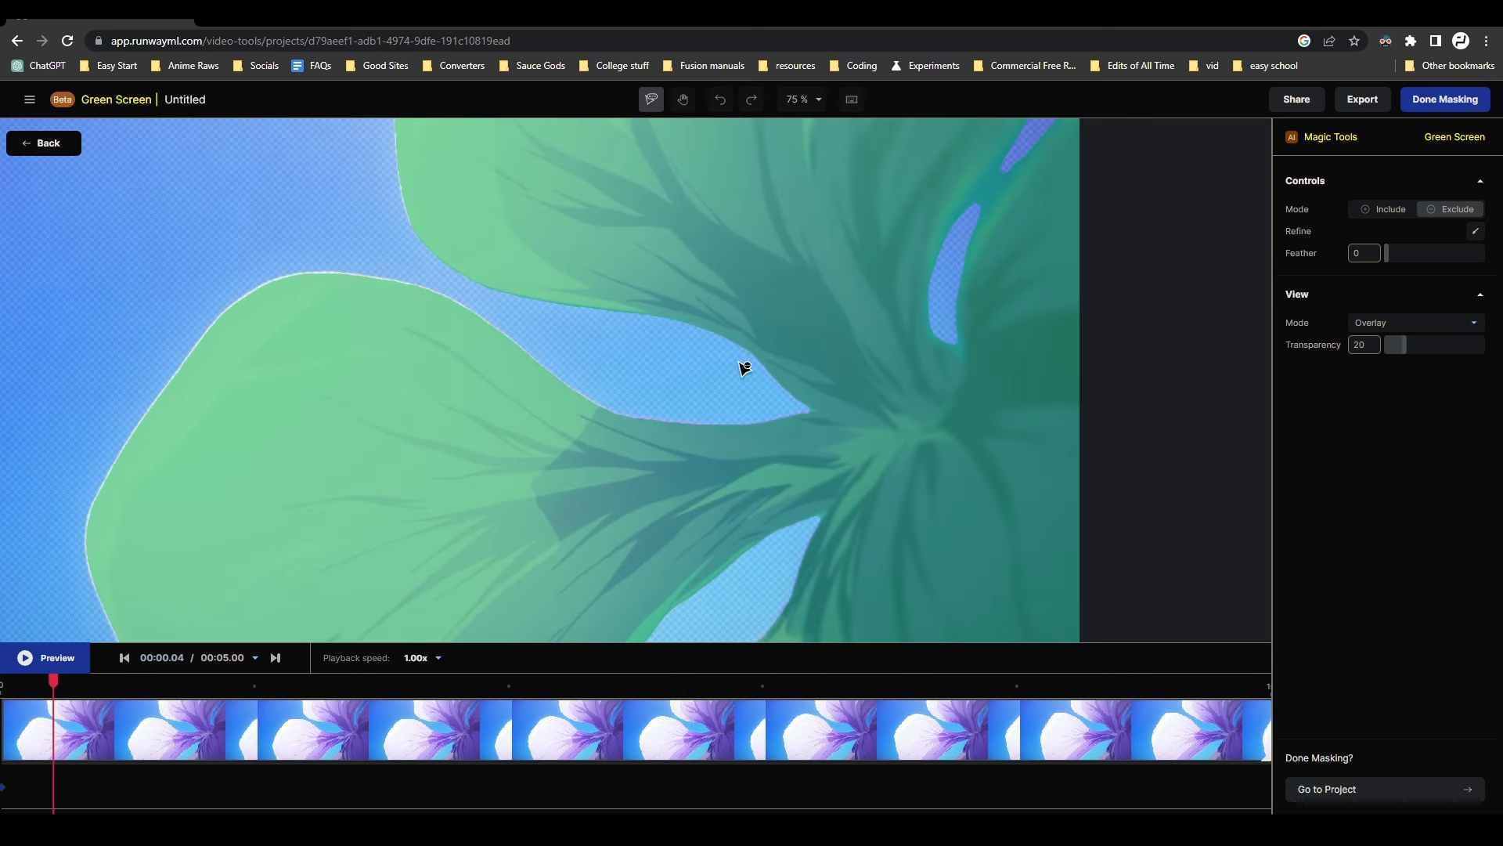
scroll(796, 282, down, 2)
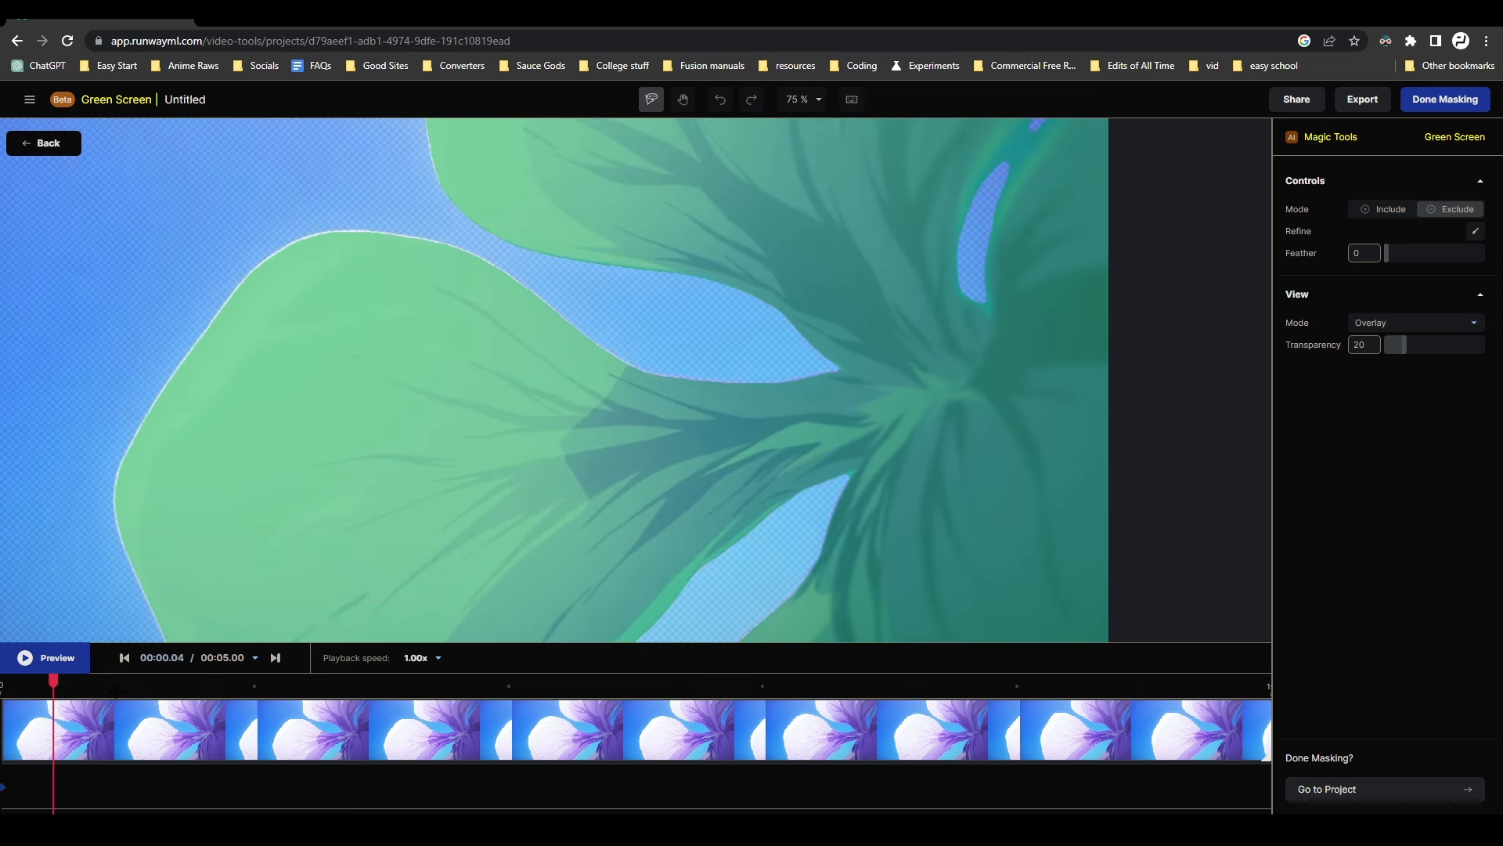
drag(53, 680, 318, 679)
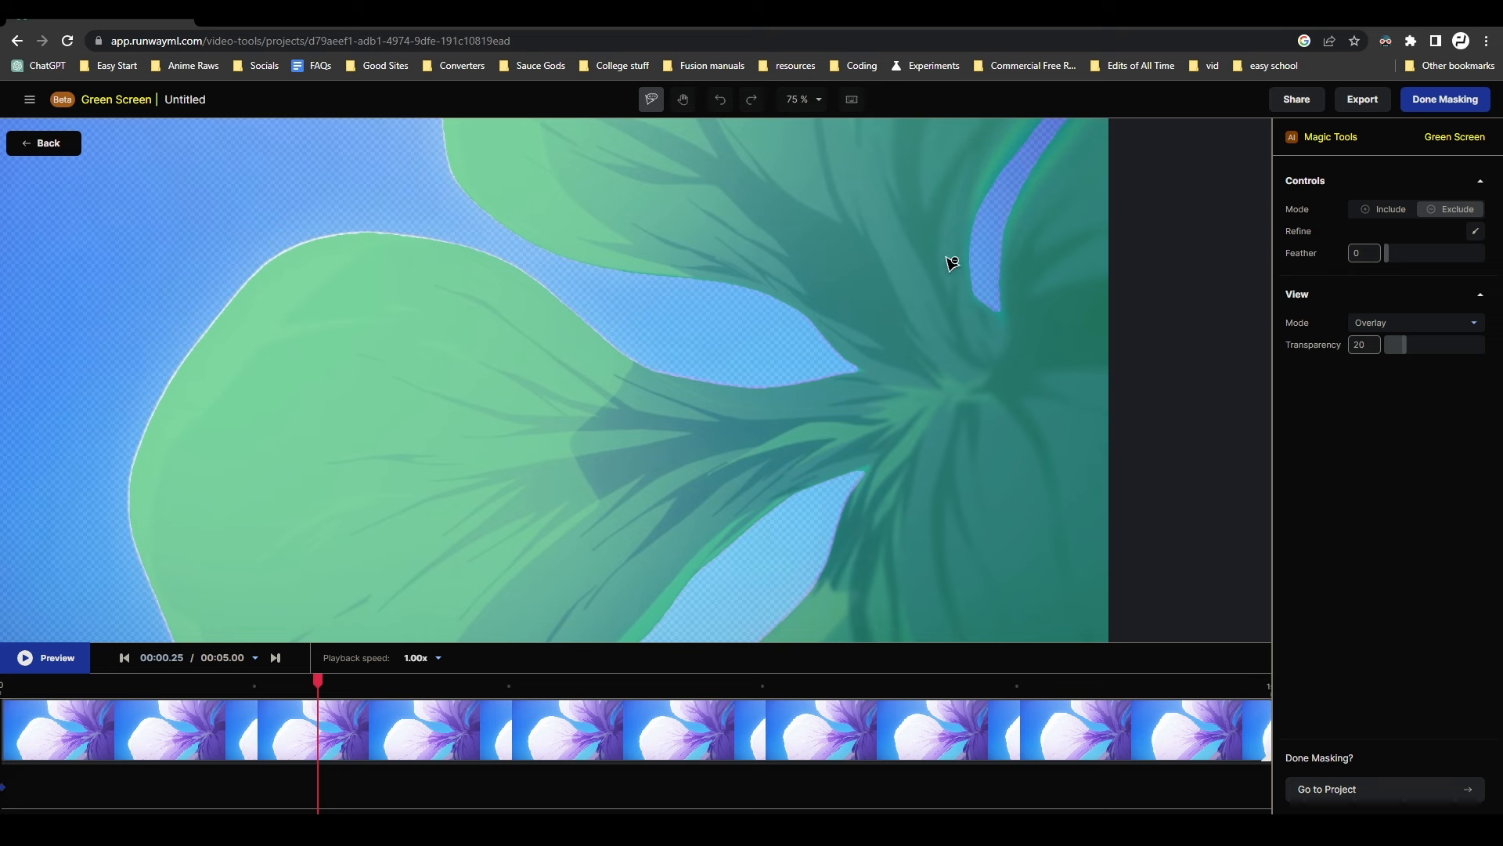
scroll(256, 256, up, 3)
scroll(269, 248, down, 5)
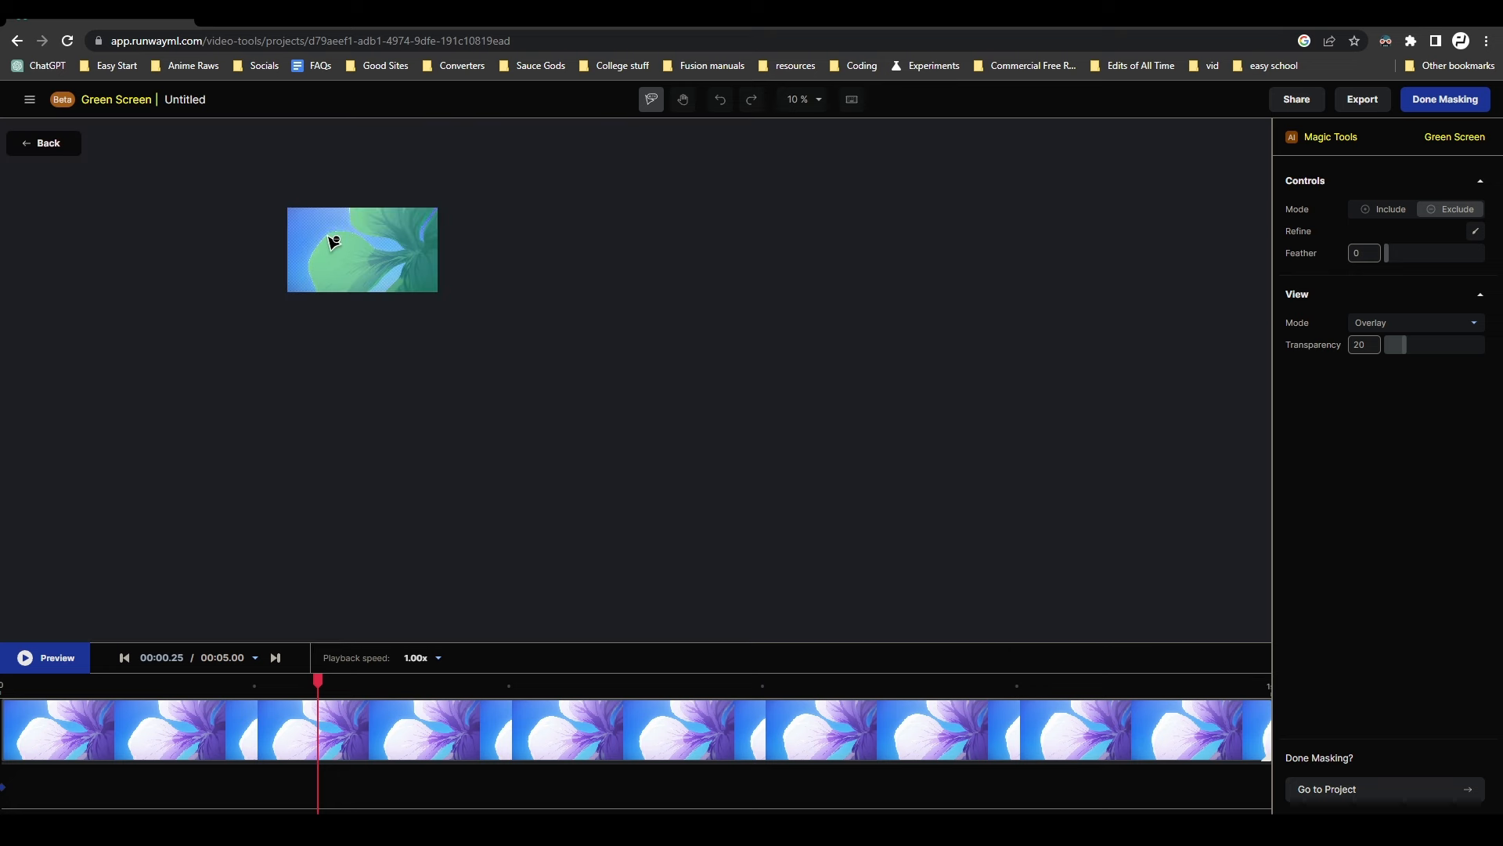
drag(317, 679, 53, 678)
scroll(1123, 363, down, 2)
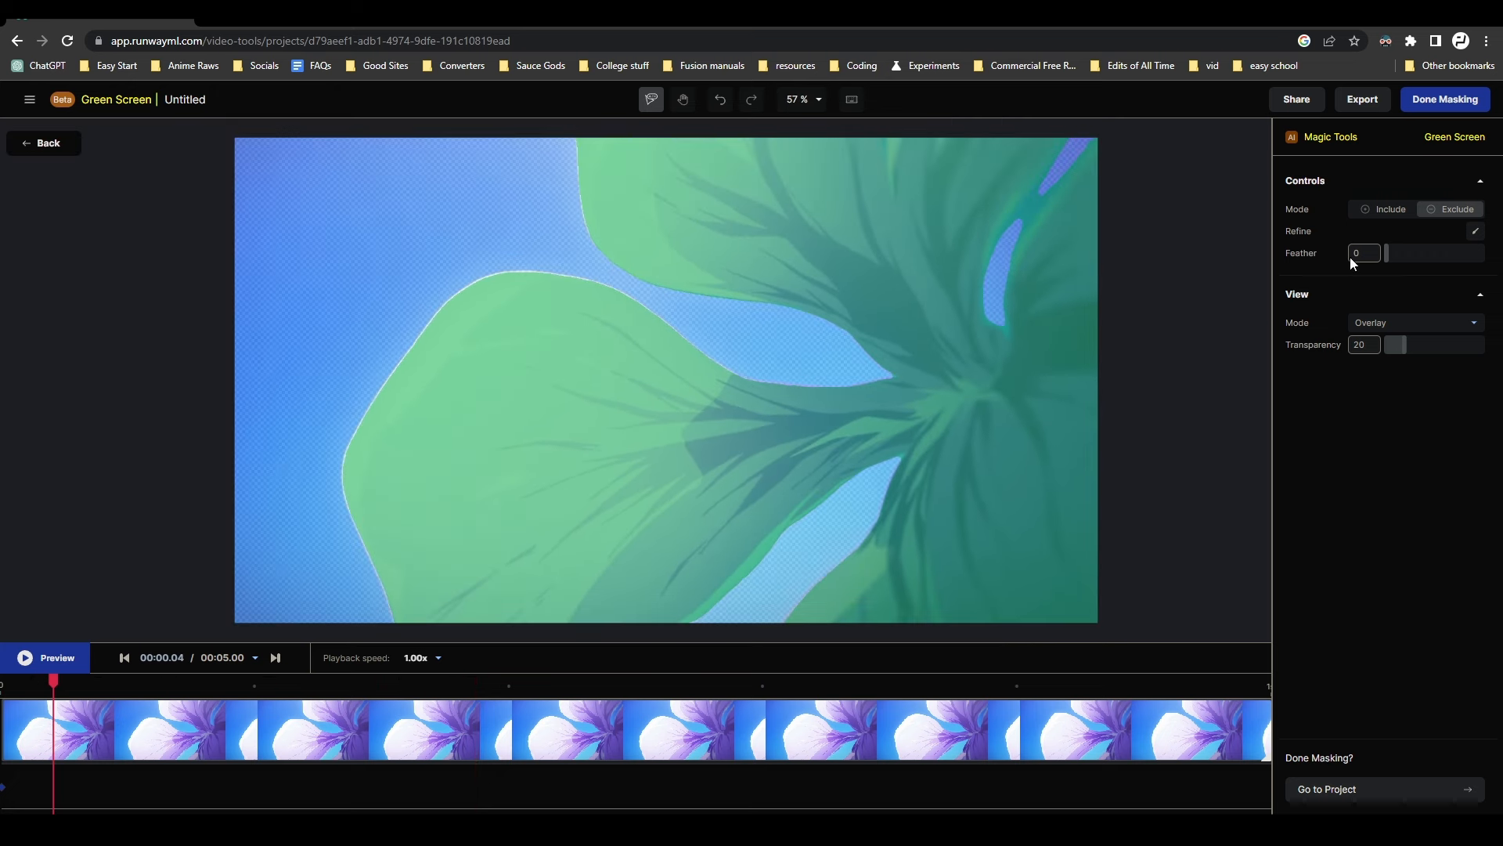
Step: Export the green-screen mask as a 720p MP4 without audio
click(1359, 99)
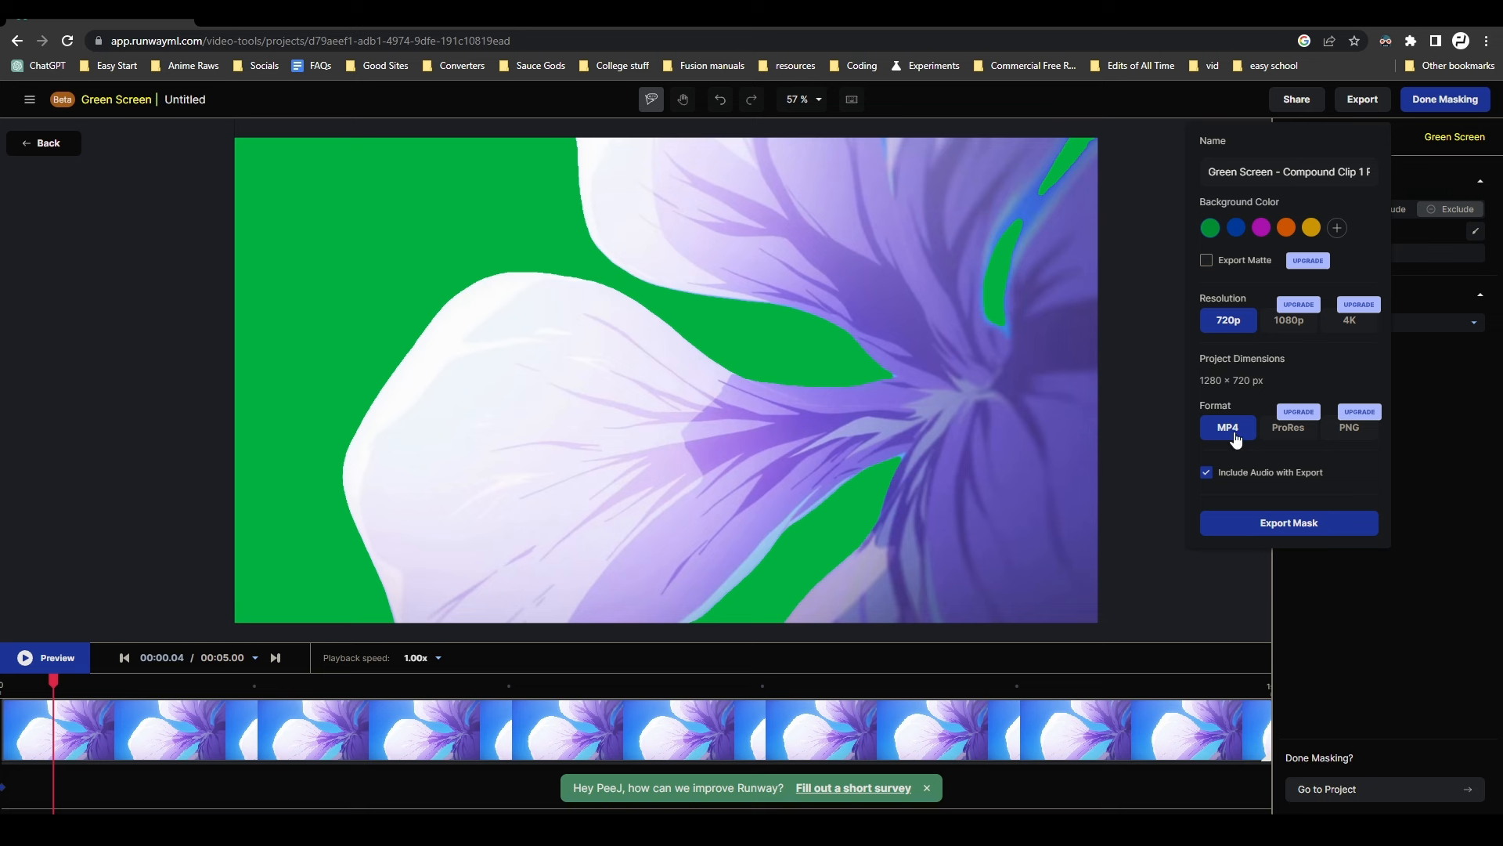
click(1206, 473)
click(1265, 526)
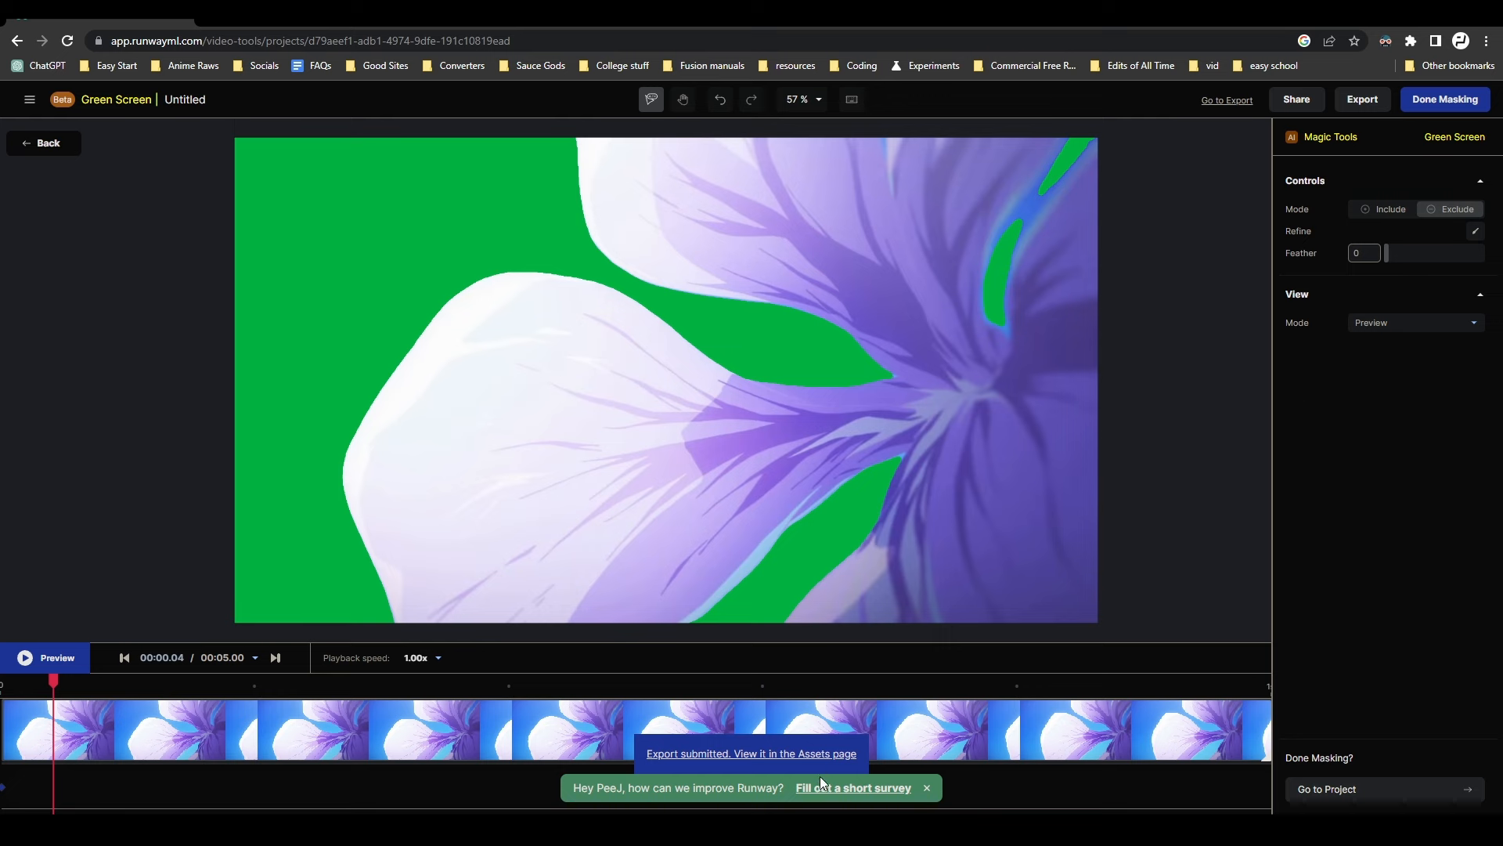
Step: Open Runway's Assets page and download Green Screen - Compound Clip 1 Render 1 720p.mp4
click(826, 755)
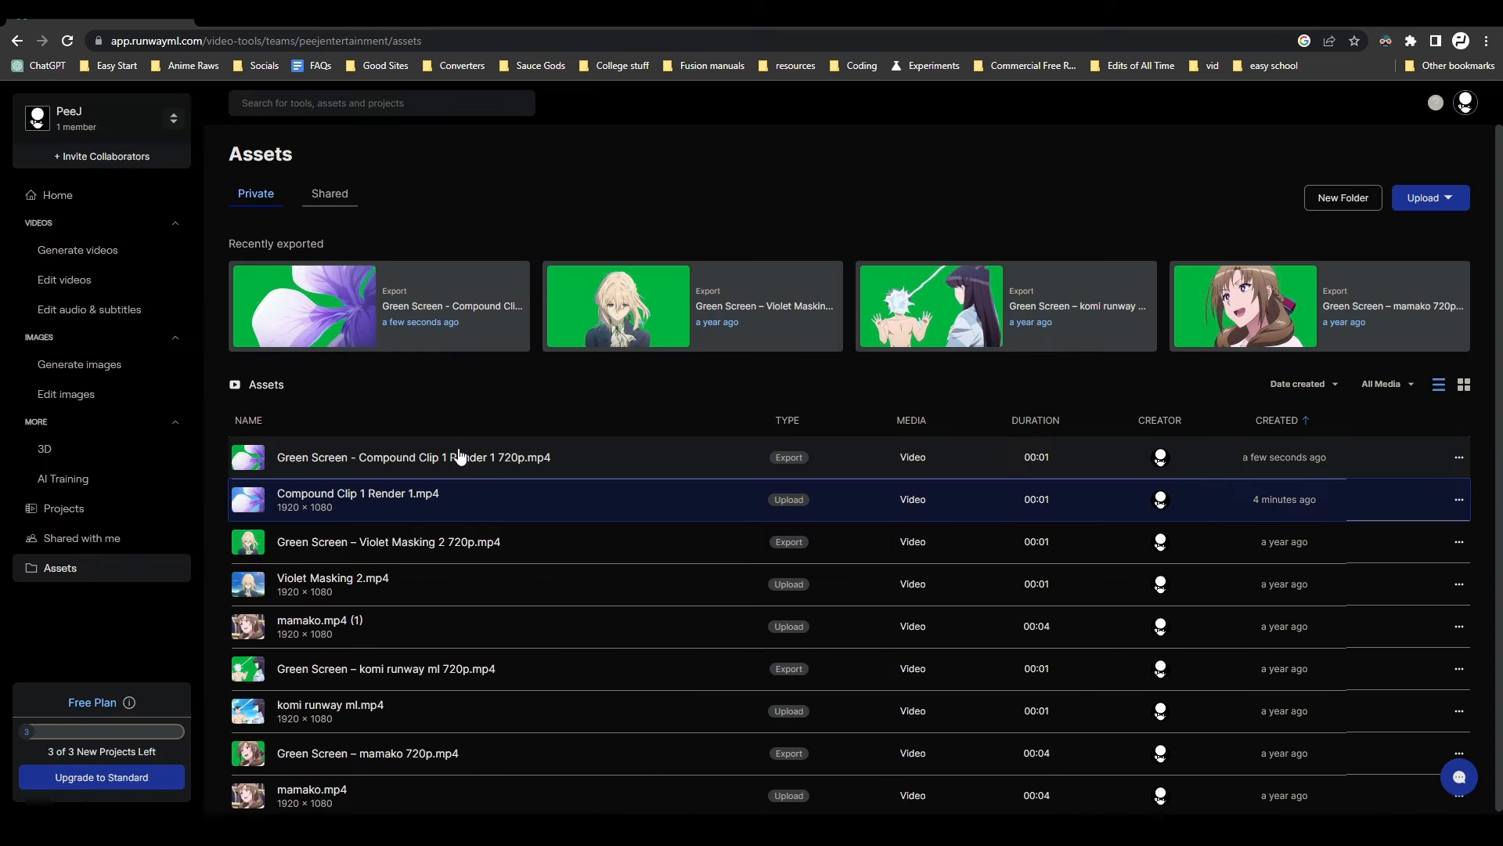
right_click(587, 453)
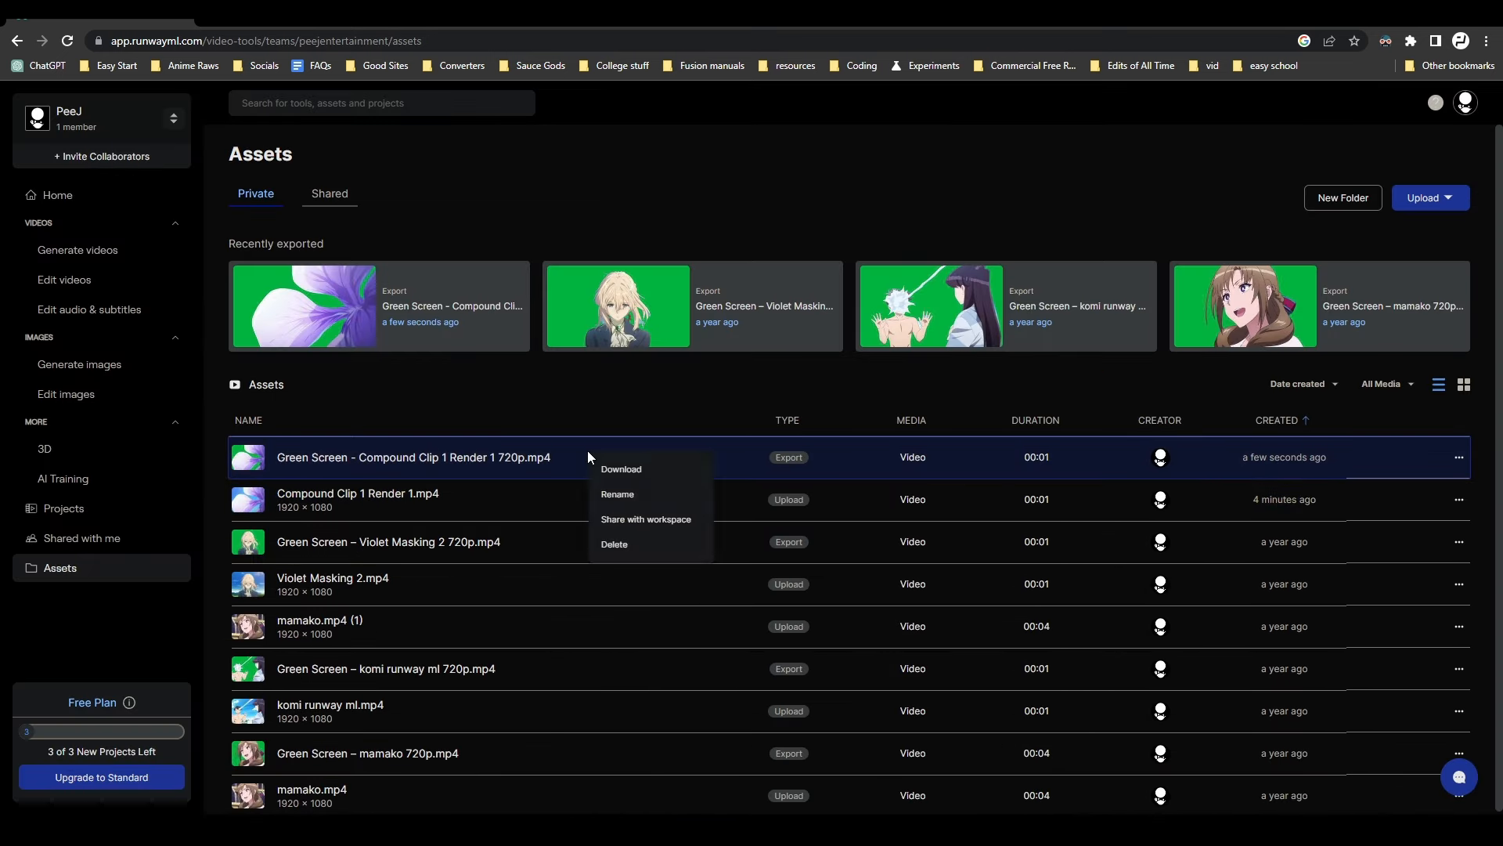
click(609, 468)
scroll(102, 329, up, 5)
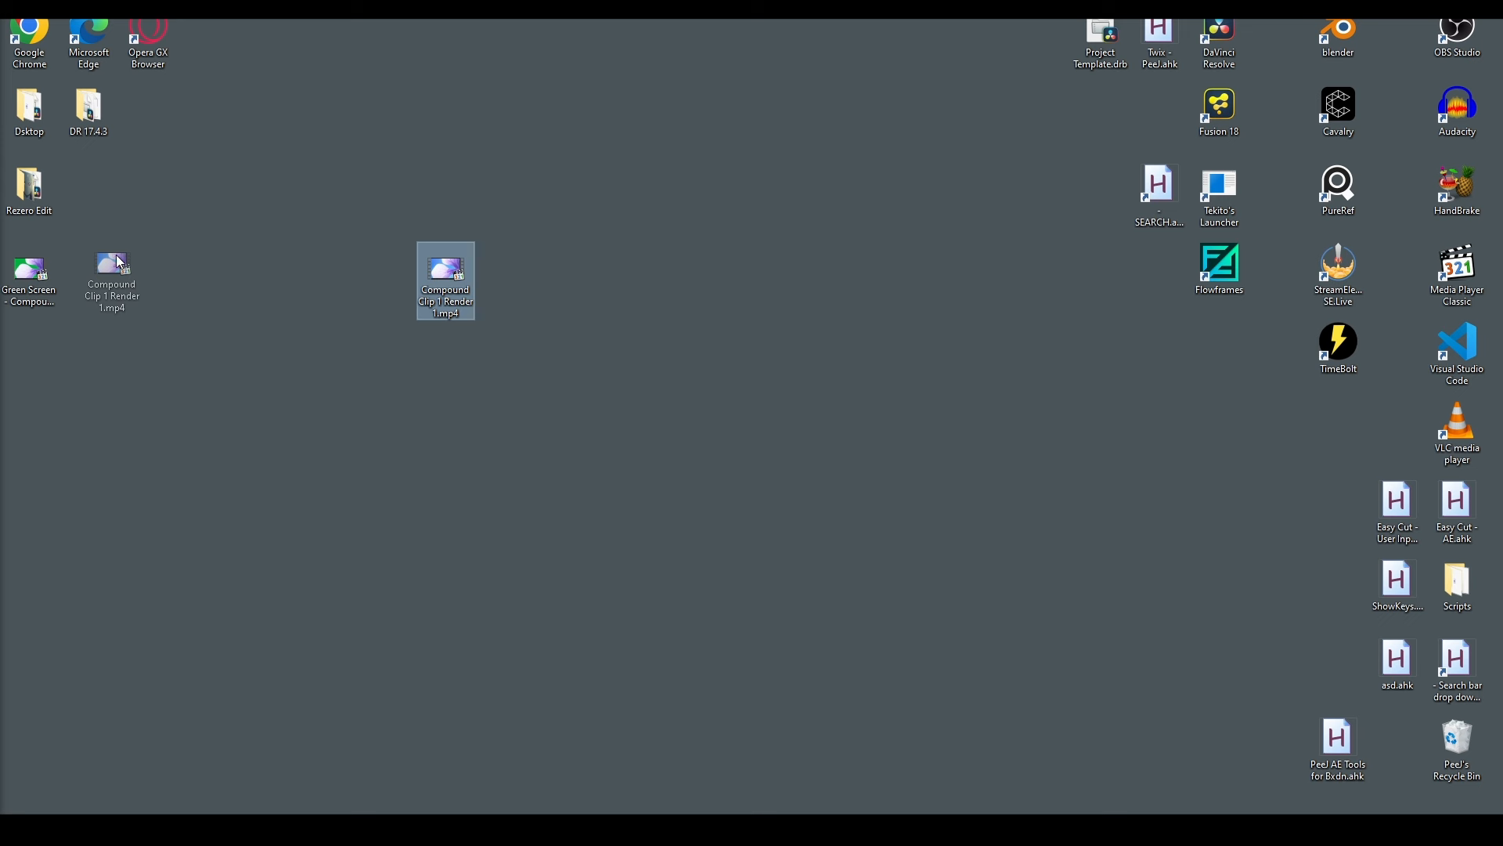
Step: Switch to DaVinci Resolve and place the downloaded green-screen clip on track V2 above Compound Clip 1 Render 1.mp4
drag(120, 263, 449, 820)
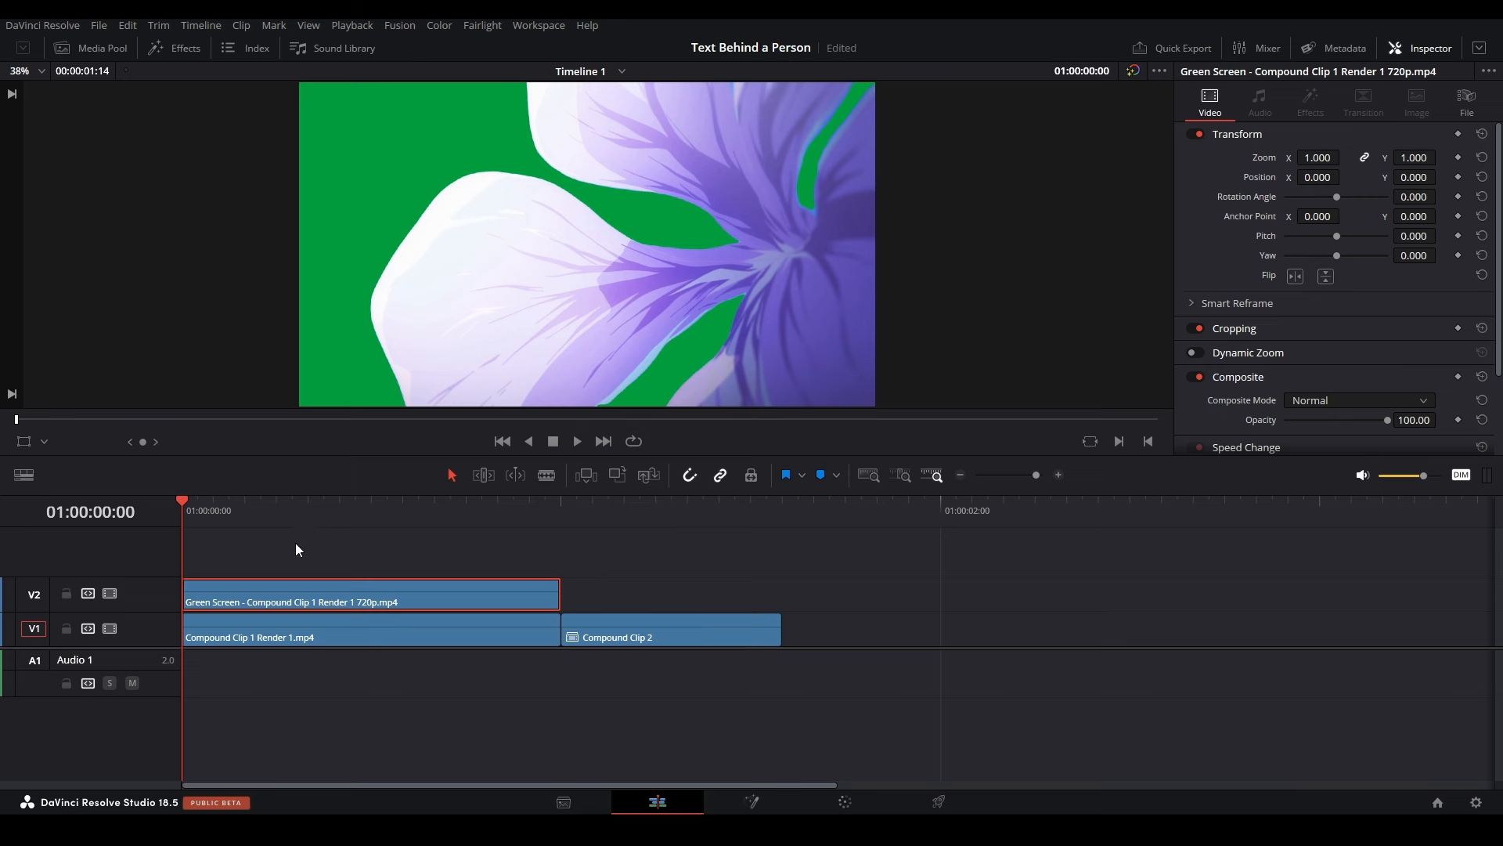
scroll(296, 543, up, 5)
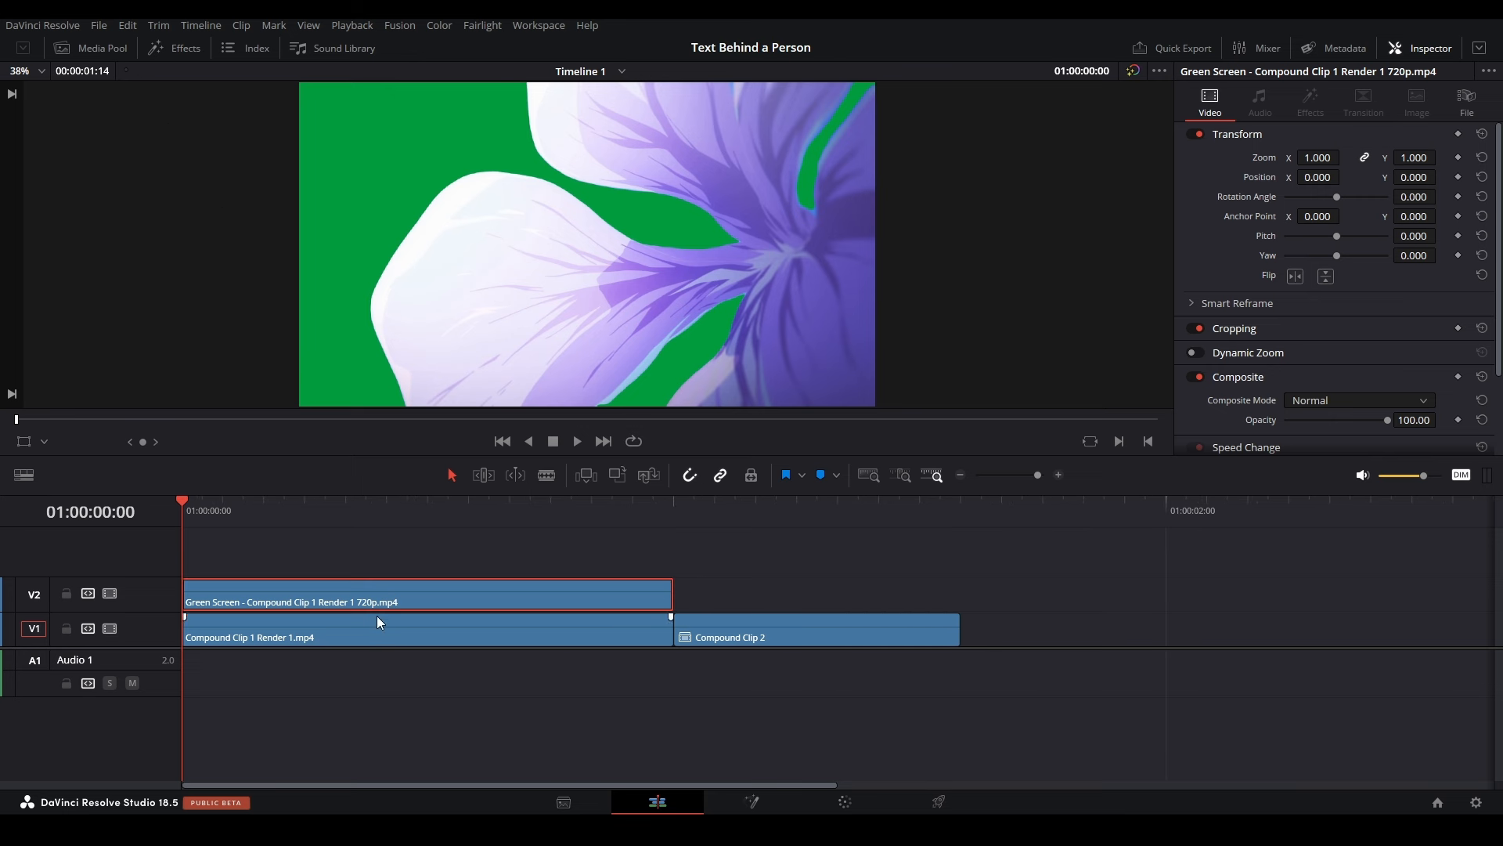
Step: Delete the green-screen clip from track V2 of the timeline
drag(337, 541, 411, 662)
right_click(413, 635)
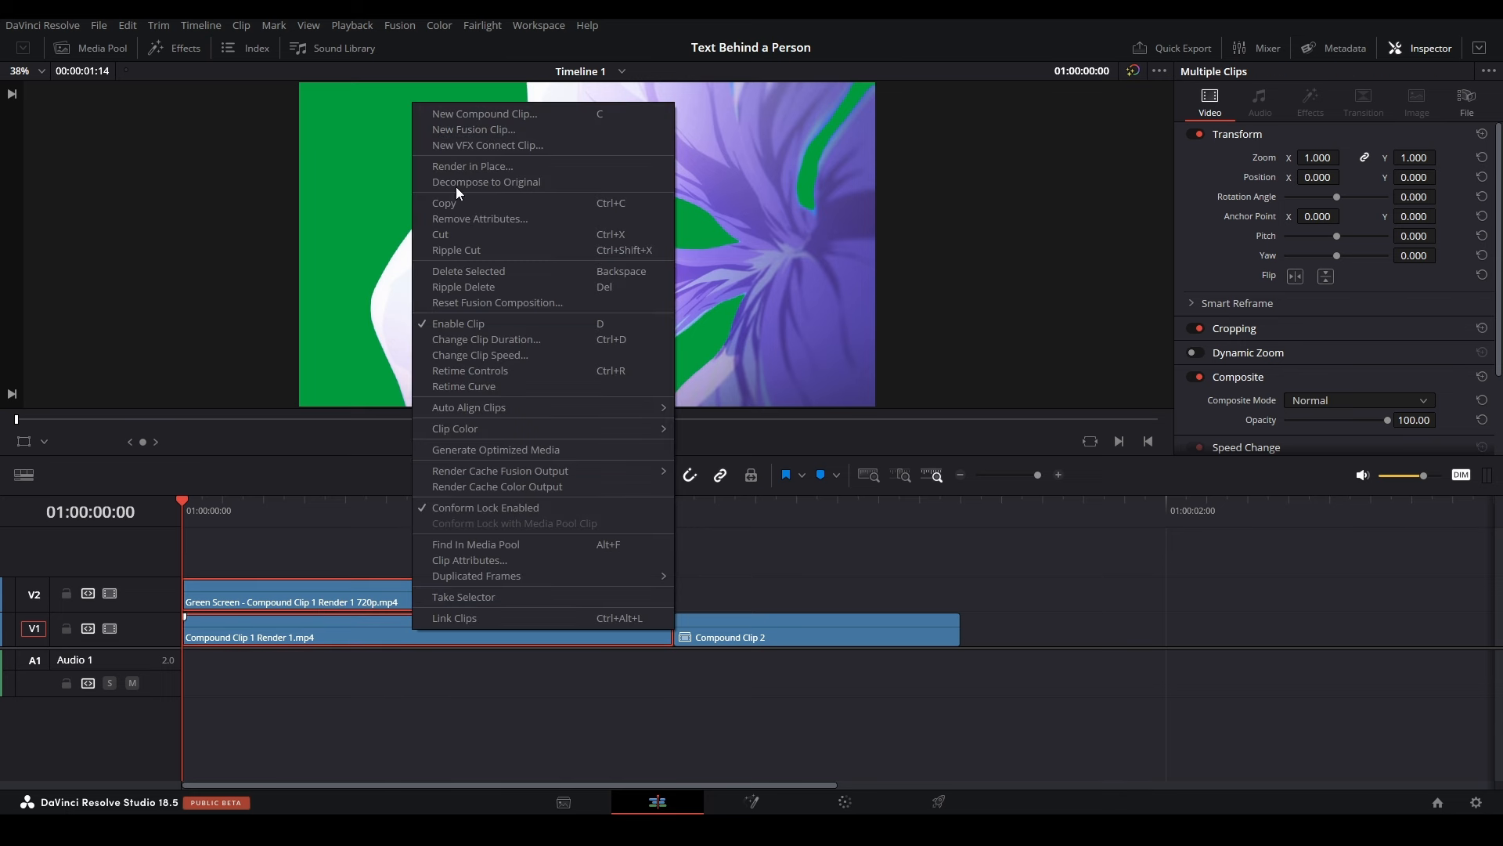
click(828, 641)
click(496, 600)
key(Delete)
Step: Open Compound Clip 1 Render 1.mp4 in Fusion and add the green-screen clip from the media pool as a second media input
click(430, 619)
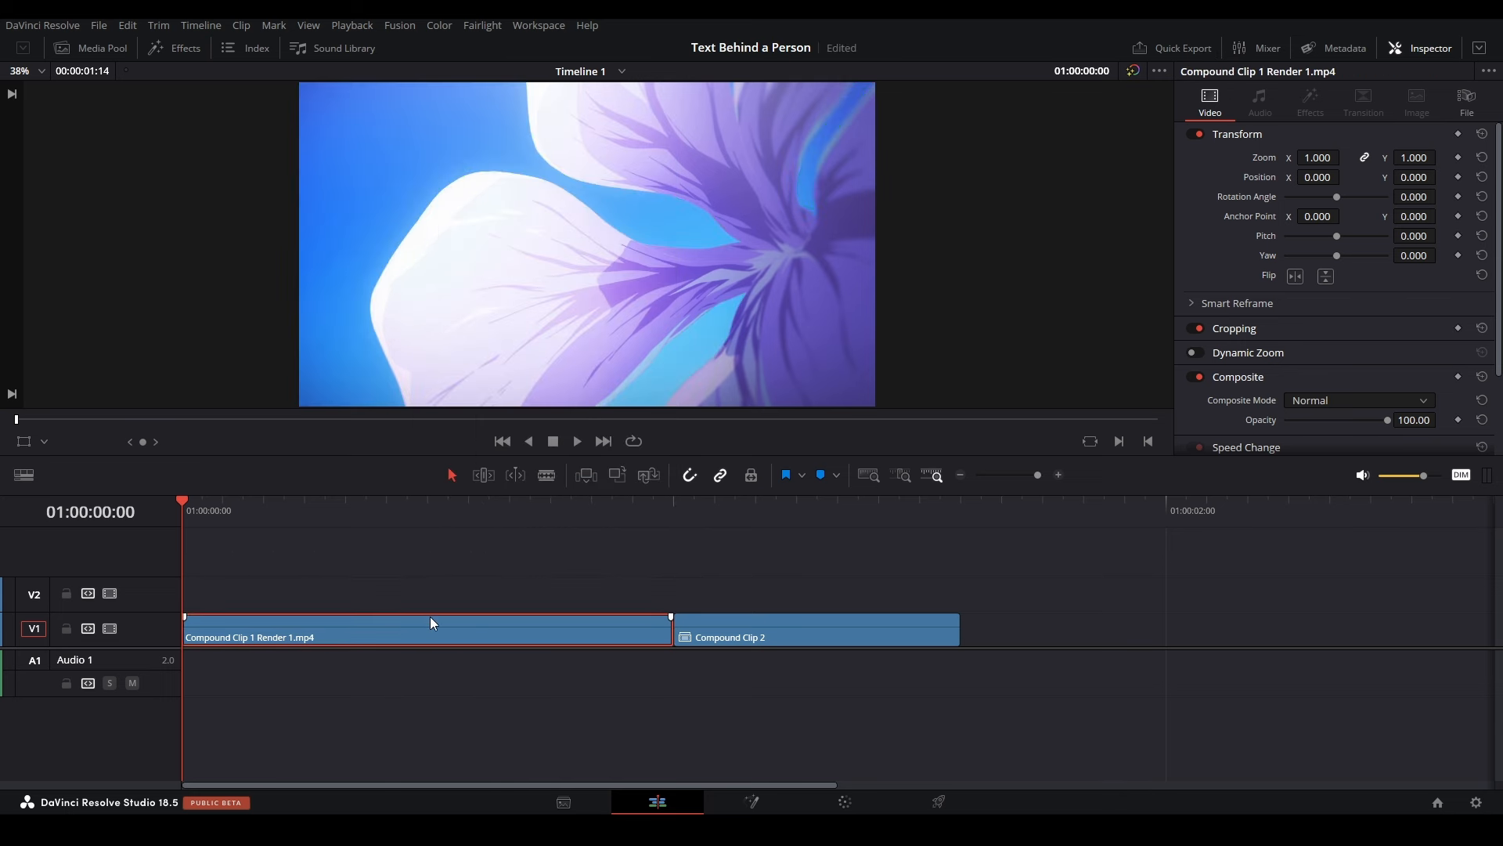
key(shift+5)
click(77, 47)
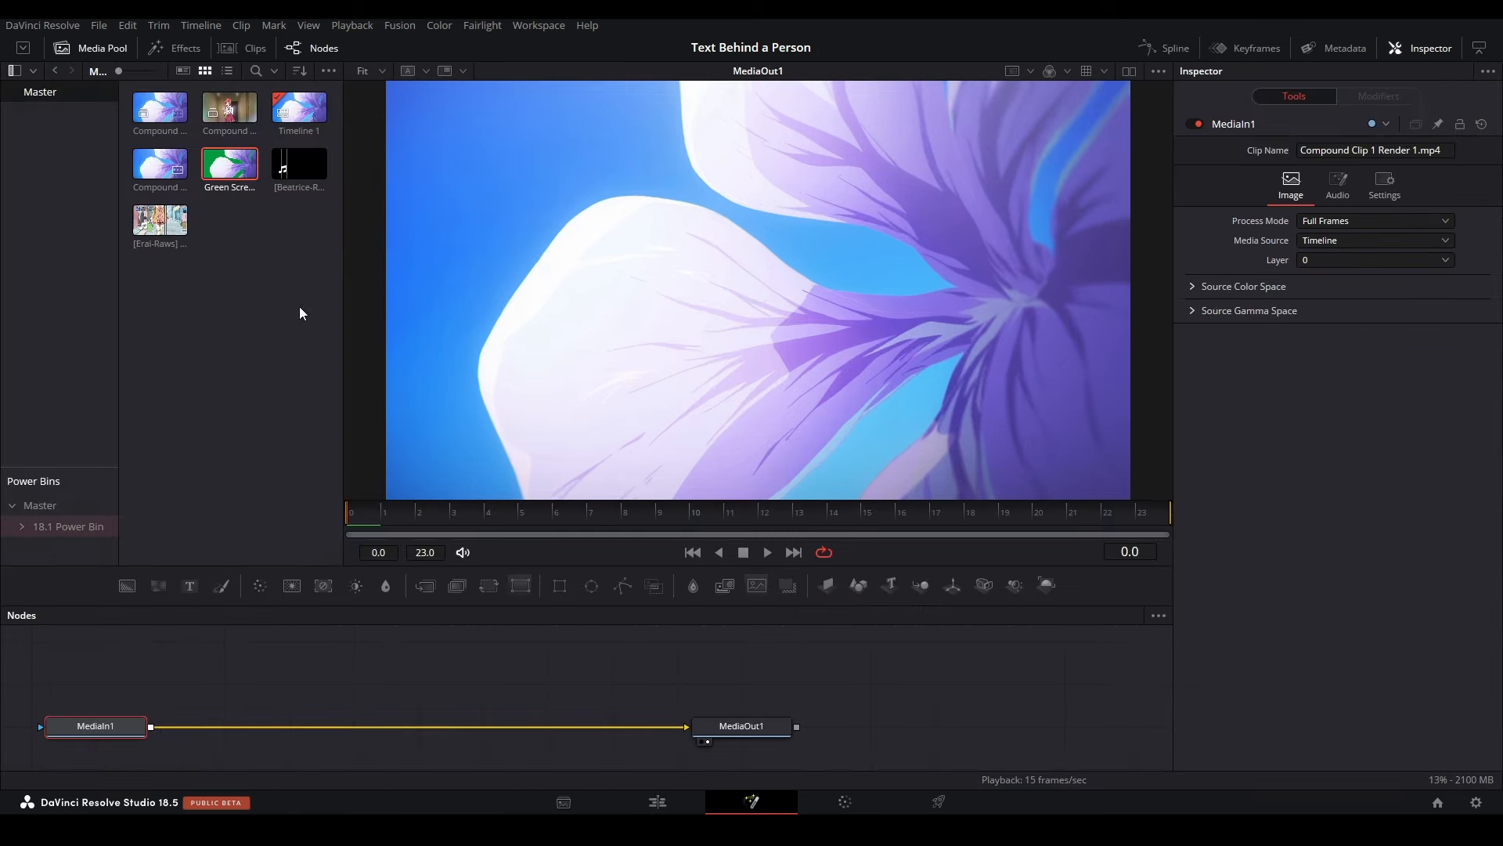
drag(229, 165, 289, 680)
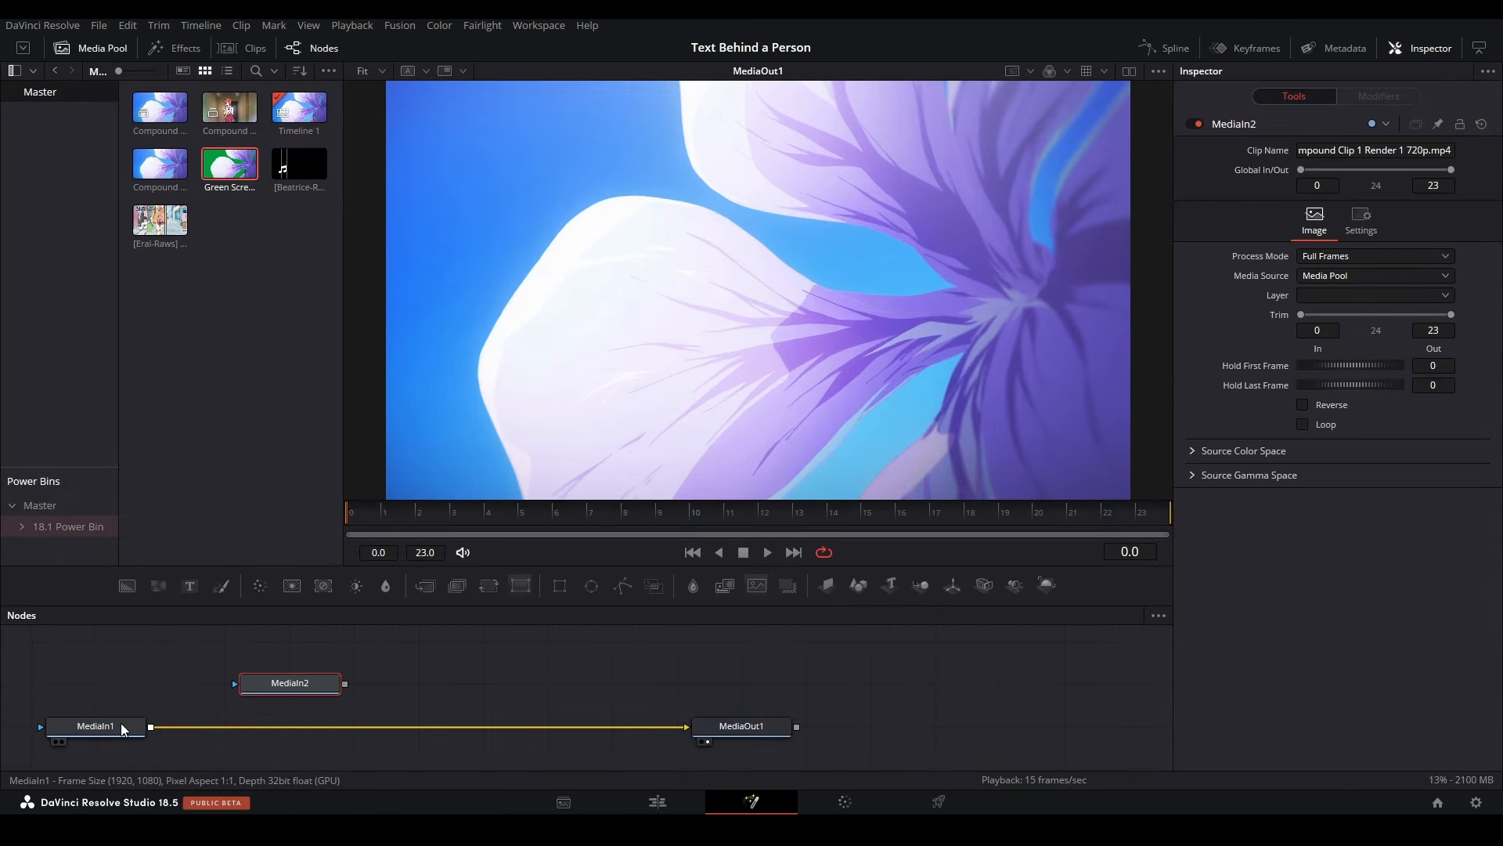
click(120, 722)
click(374, 674)
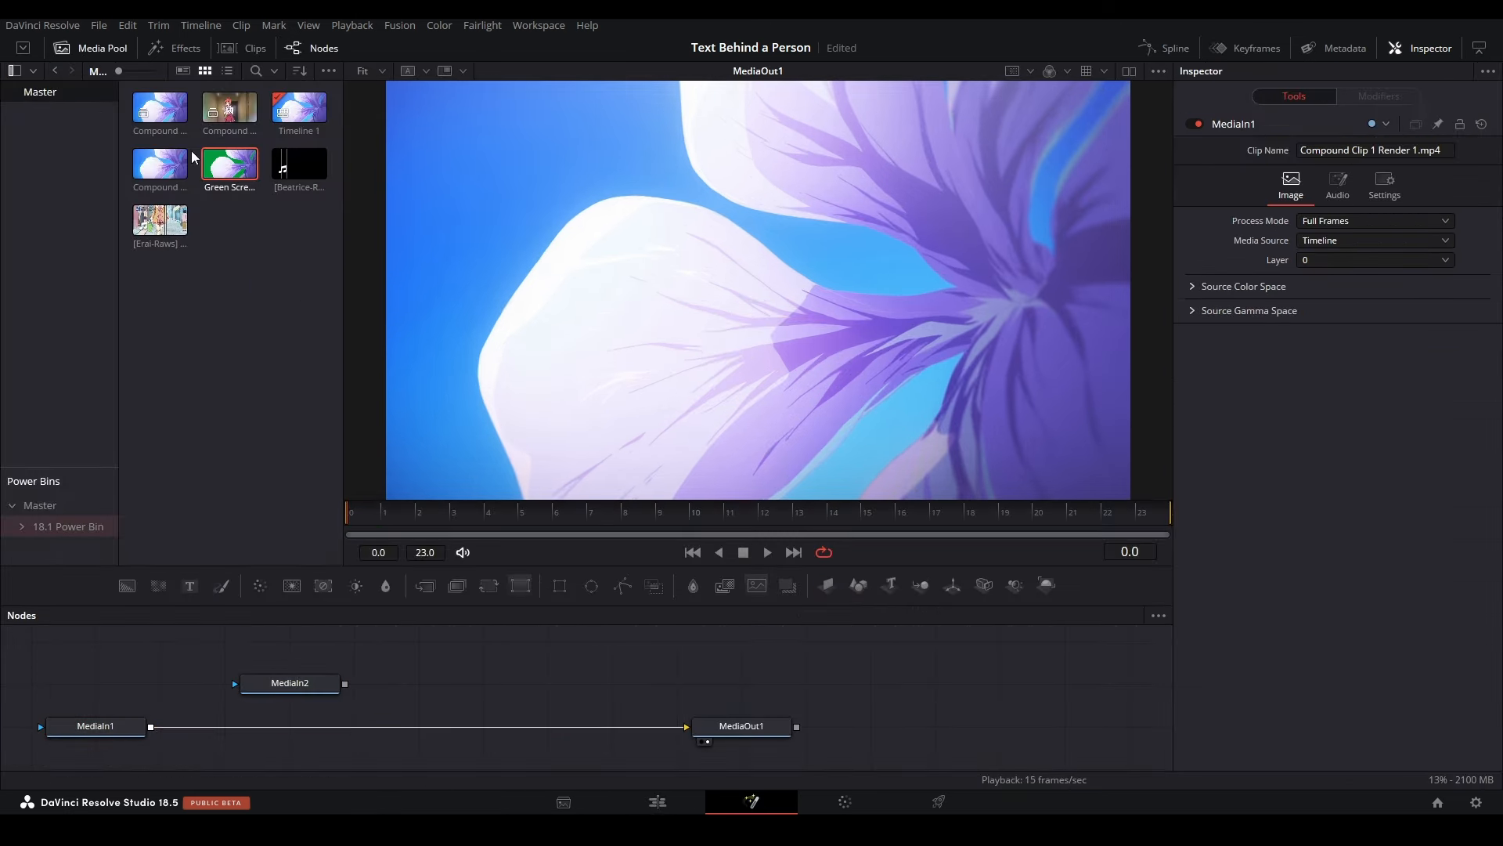
click(64, 48)
drag(496, 566, 496, 528)
Step: Show MediaIn2 in the viewer to check its resolution, and place its node up and to the left of MediaIn1
scroll(576, 326, up, 5)
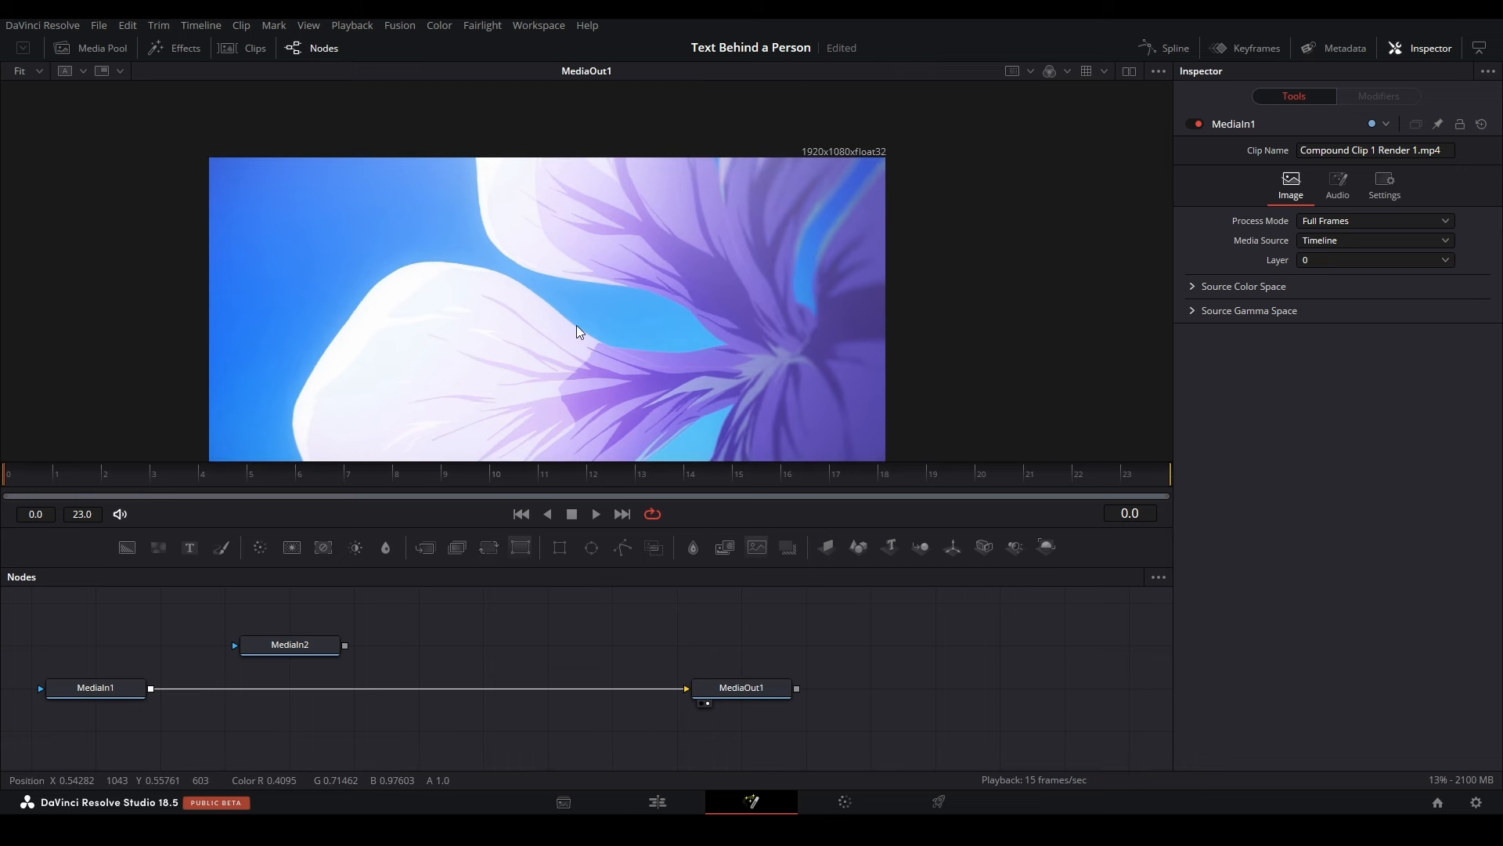
key(ctrl+f)
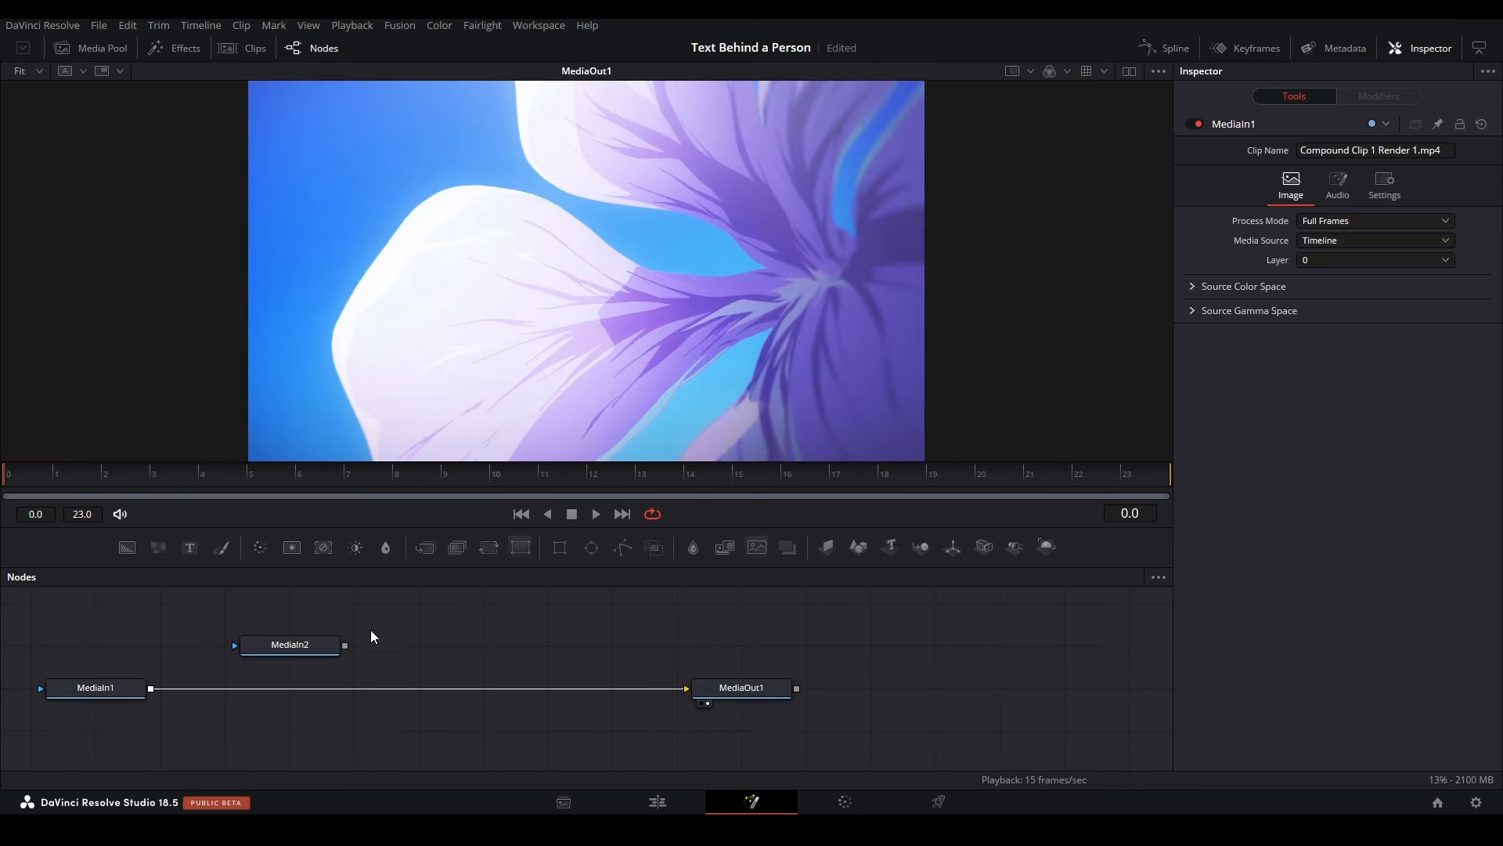
click(312, 650)
key(1)
scroll(814, 235, up, 6)
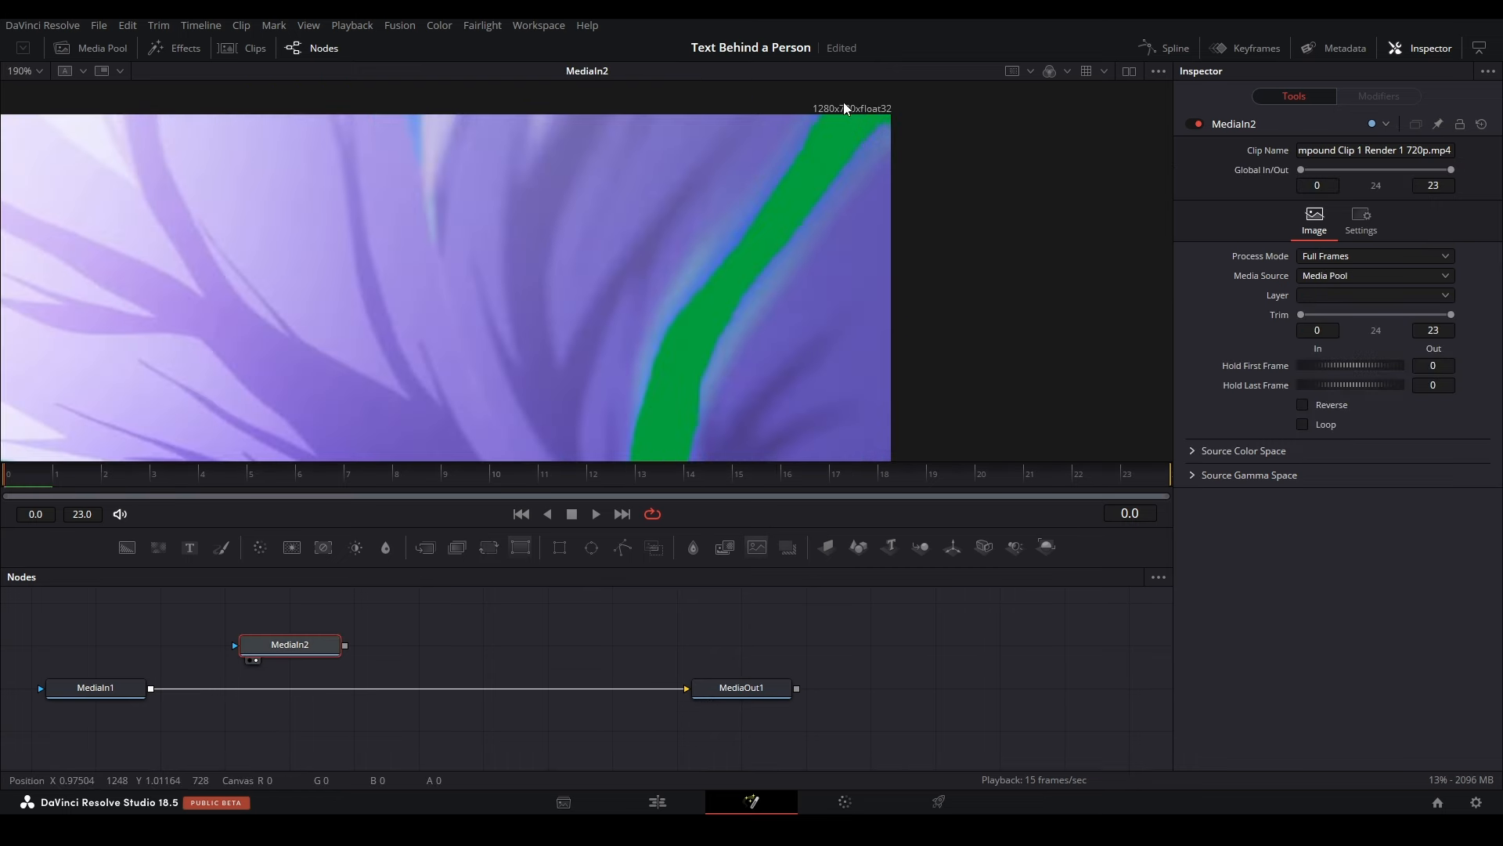
key(ctrl+f)
drag(387, 687, 756, 673)
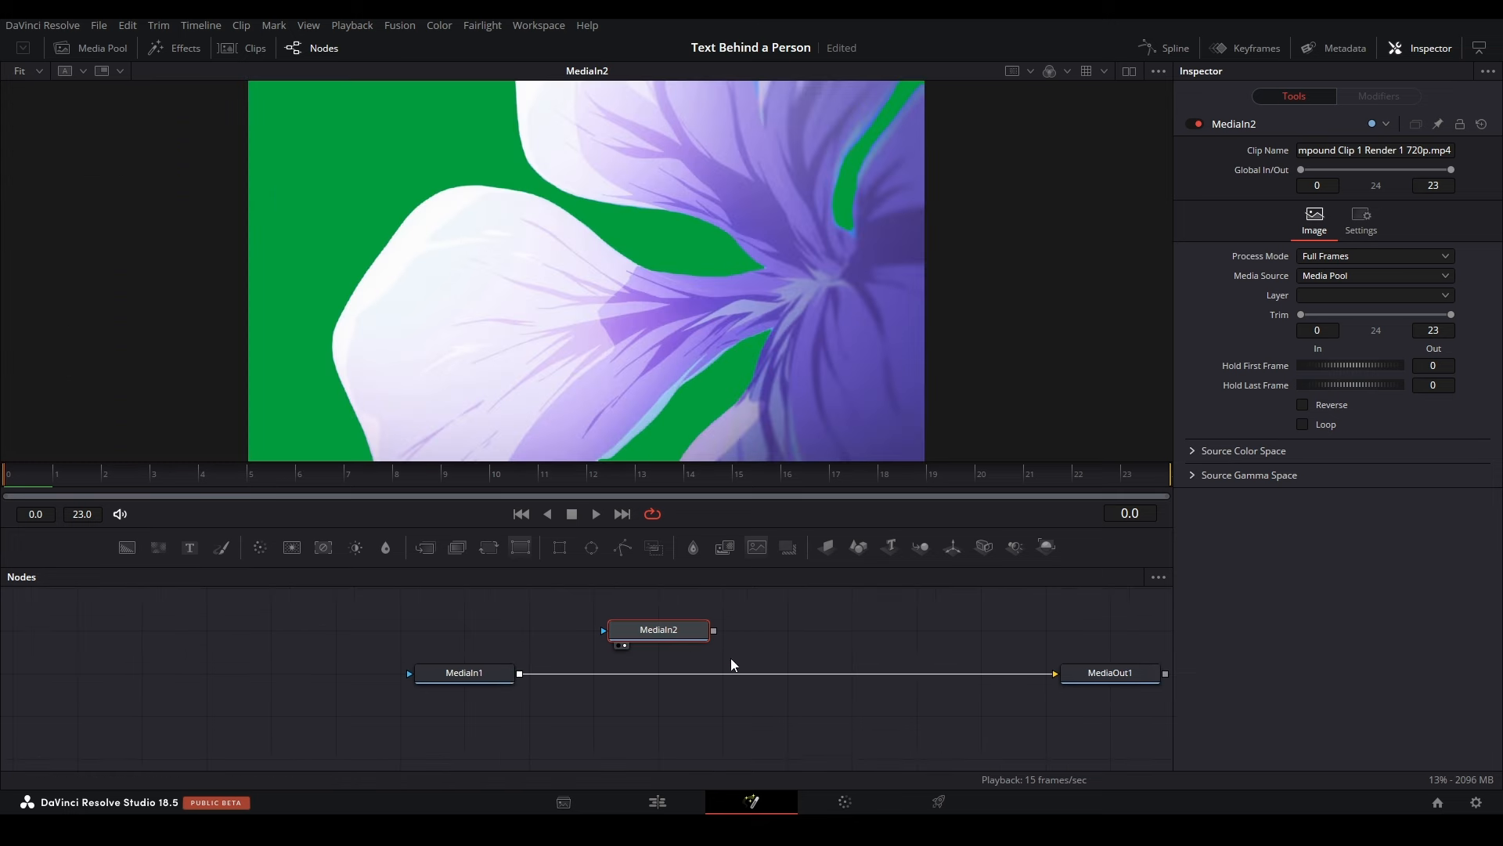
drag(657, 627, 335, 626)
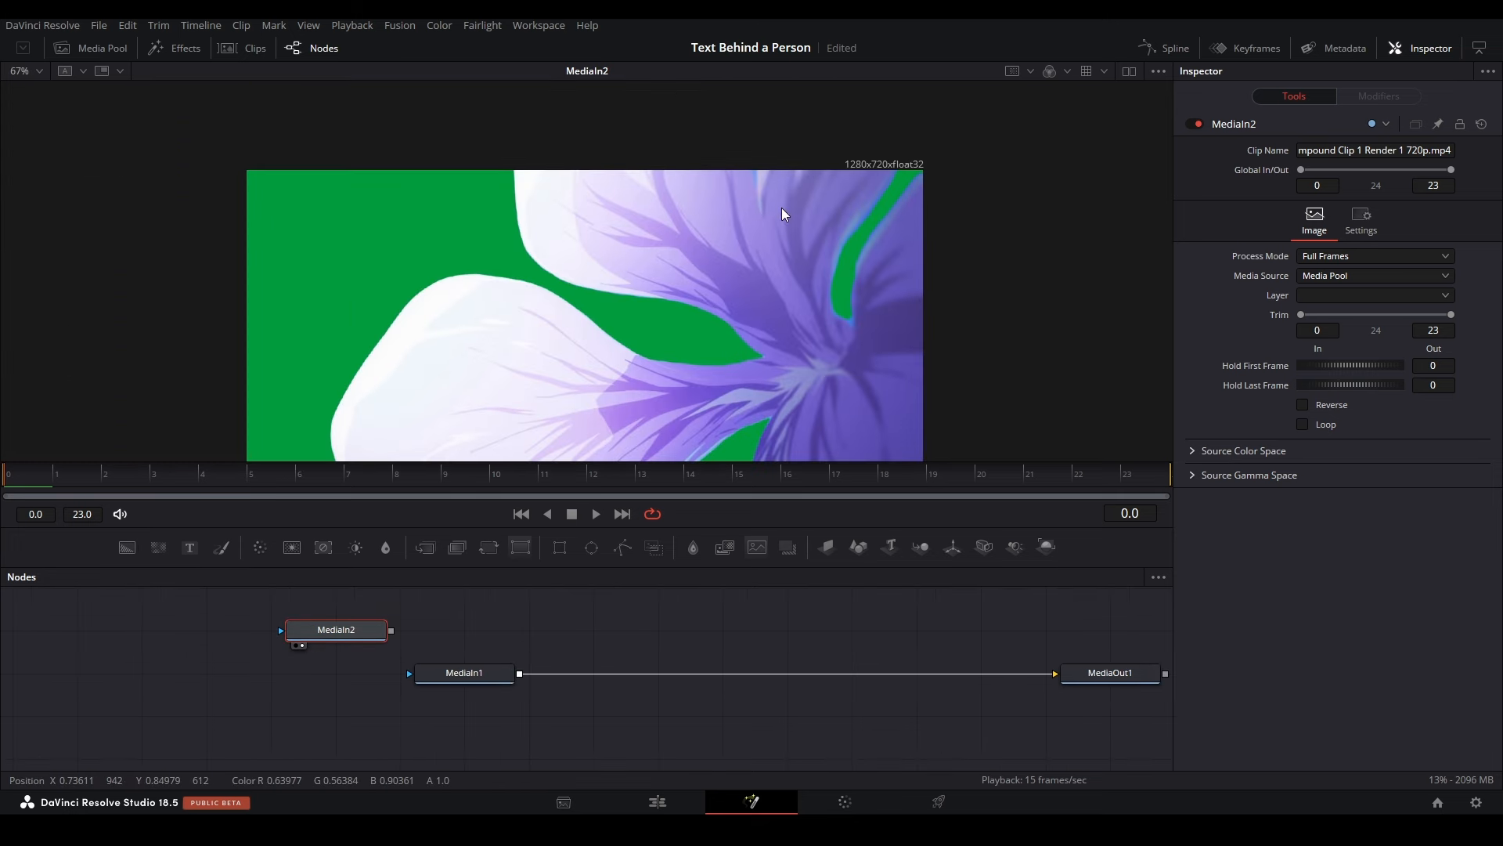
scroll(884, 188, up, 4)
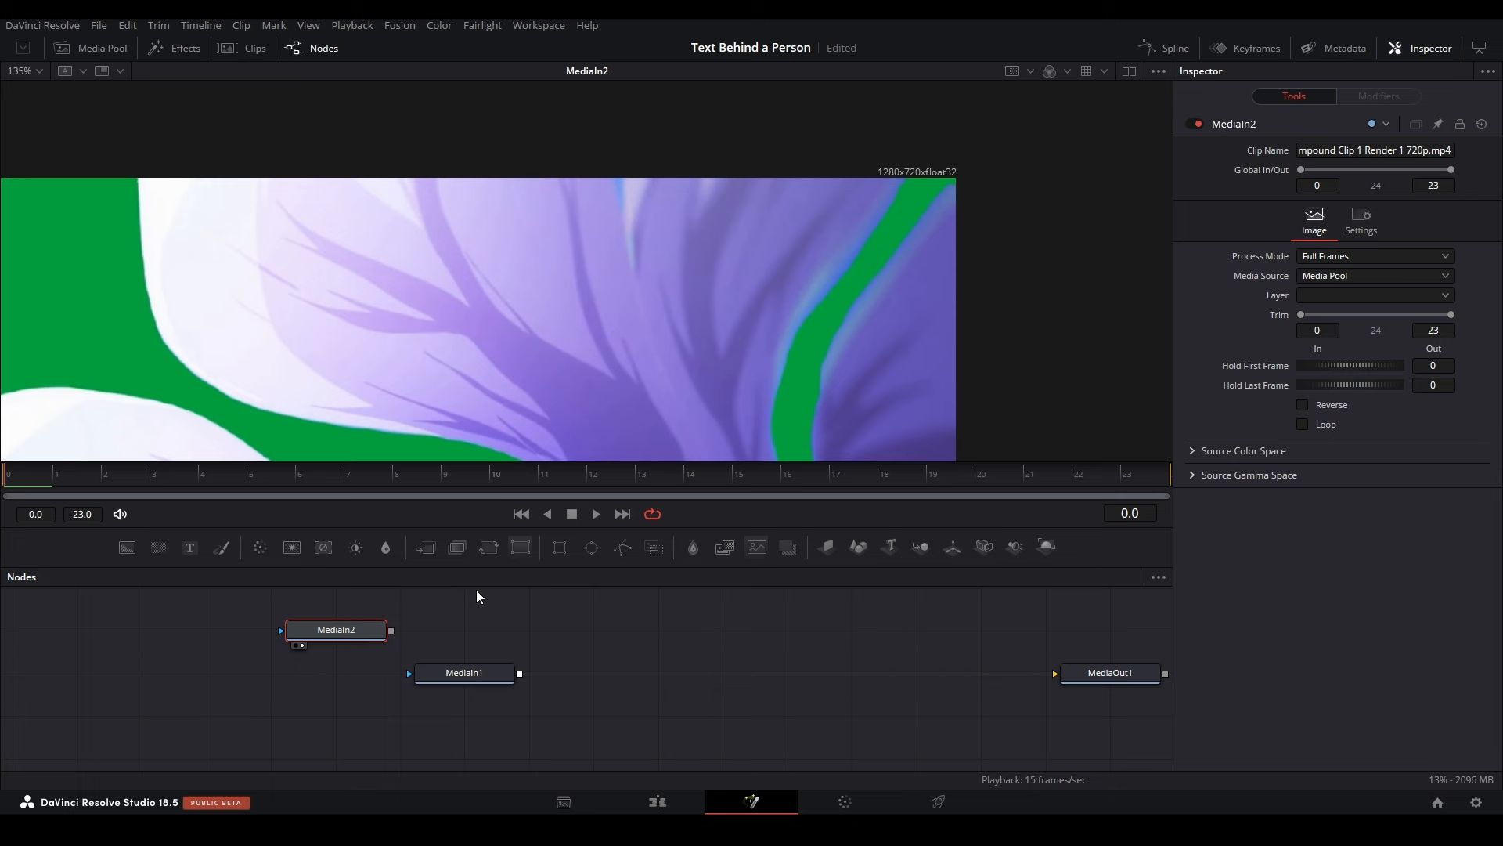
Step: Add a 1920 × 1080 Resize node after MediaIn2, view it, and shift both nodes to the left of MediaIn1
key(shift+space)
text(resize)
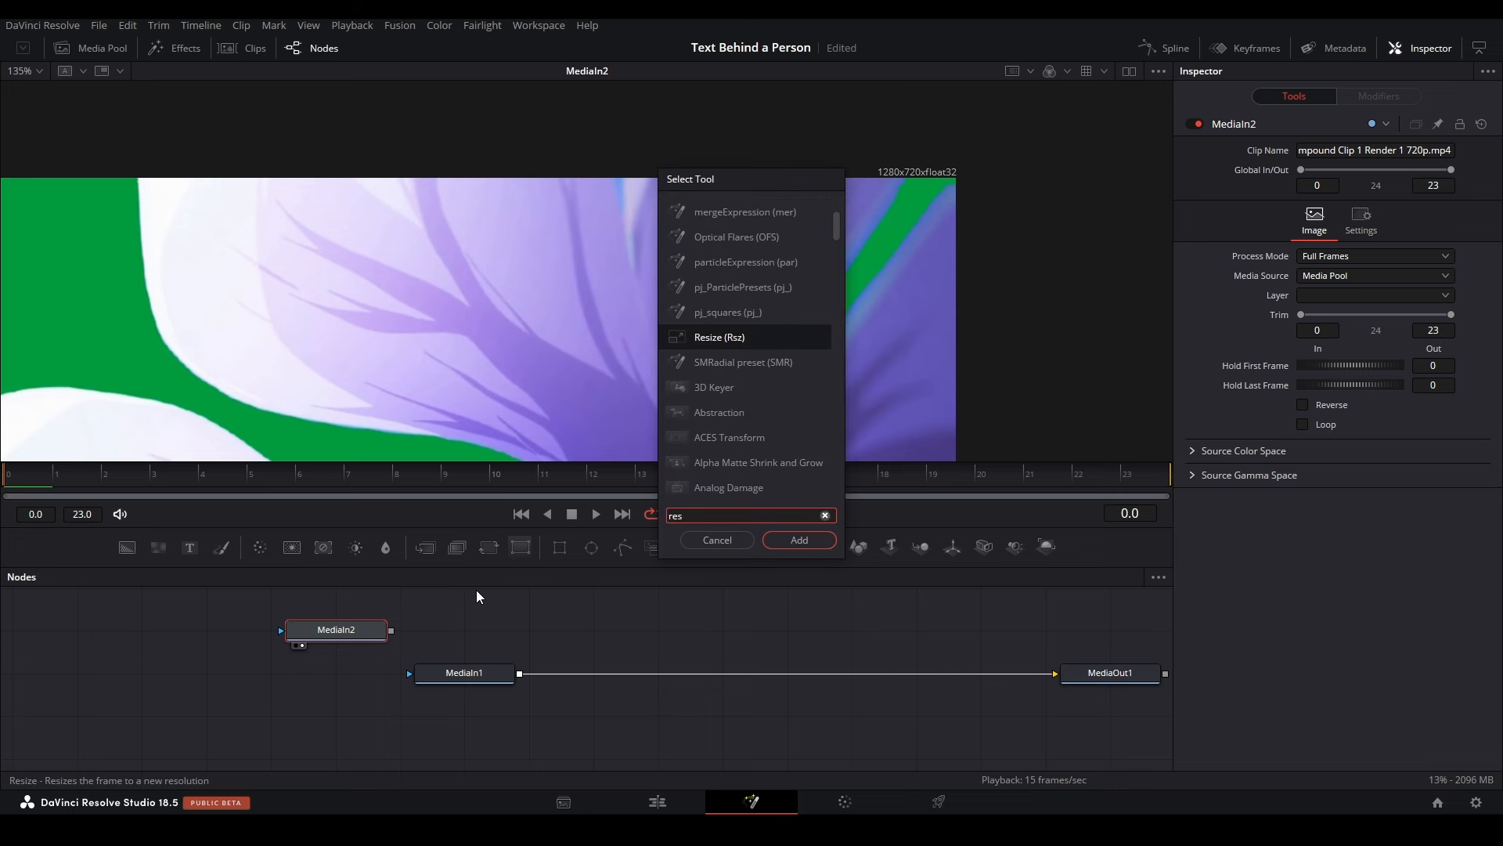
key(Return)
key(1)
scroll(829, 235, down, 3)
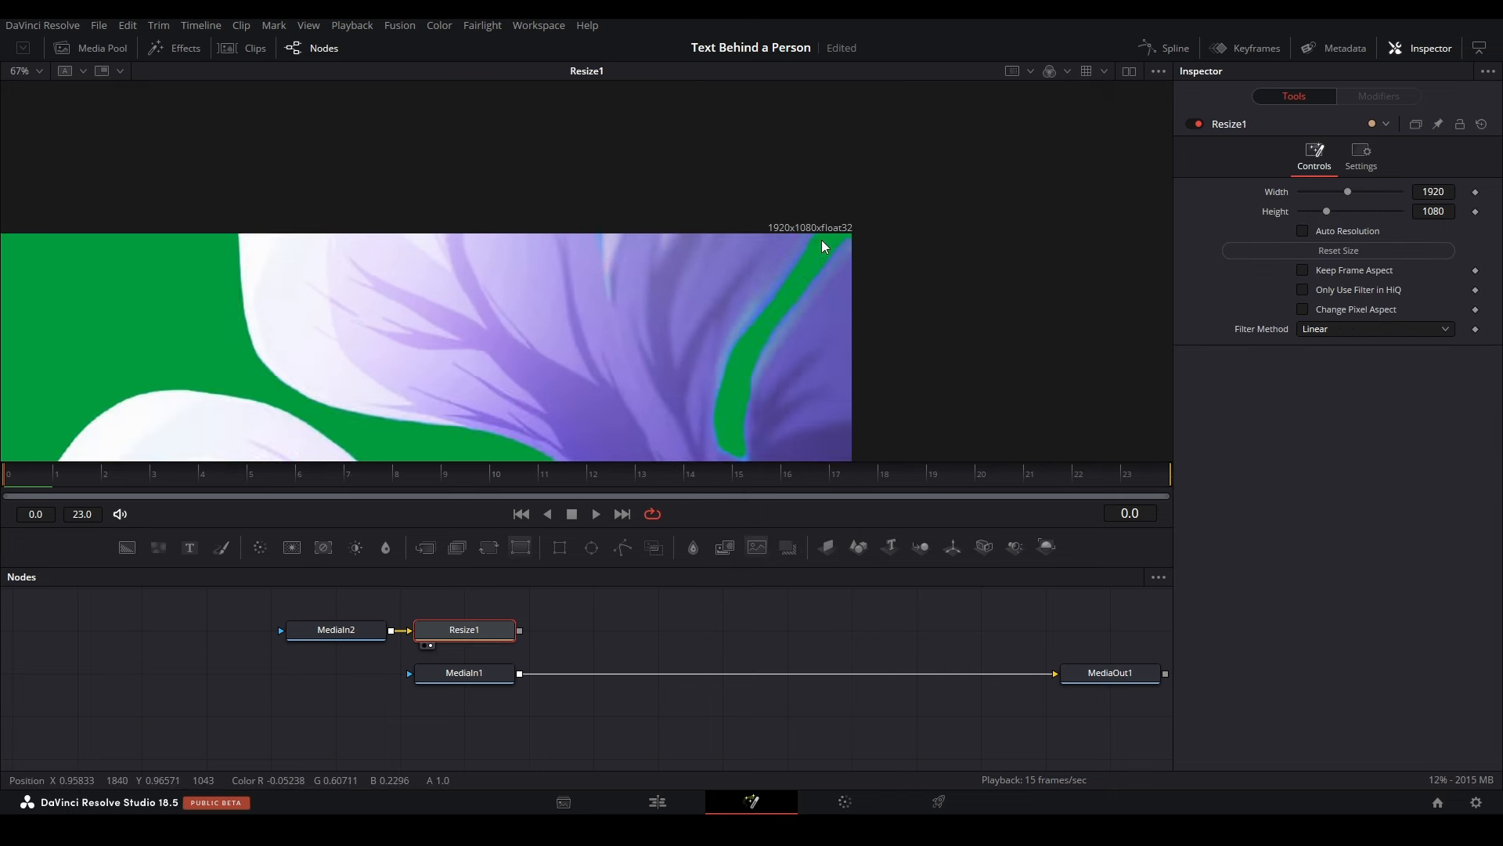
key(ctrl+f)
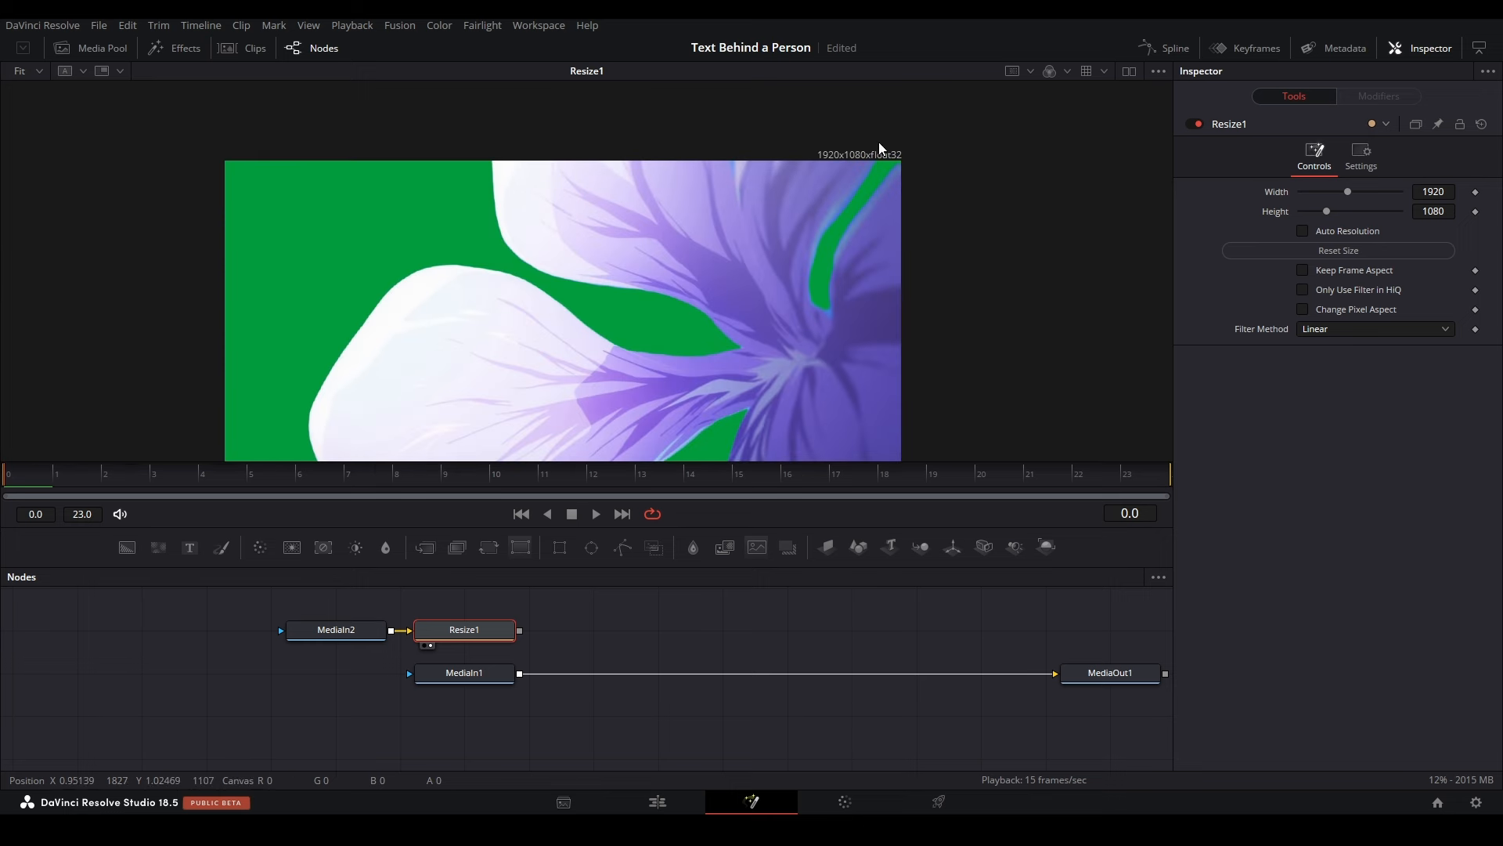
drag(439, 632, 310, 632)
click(474, 642)
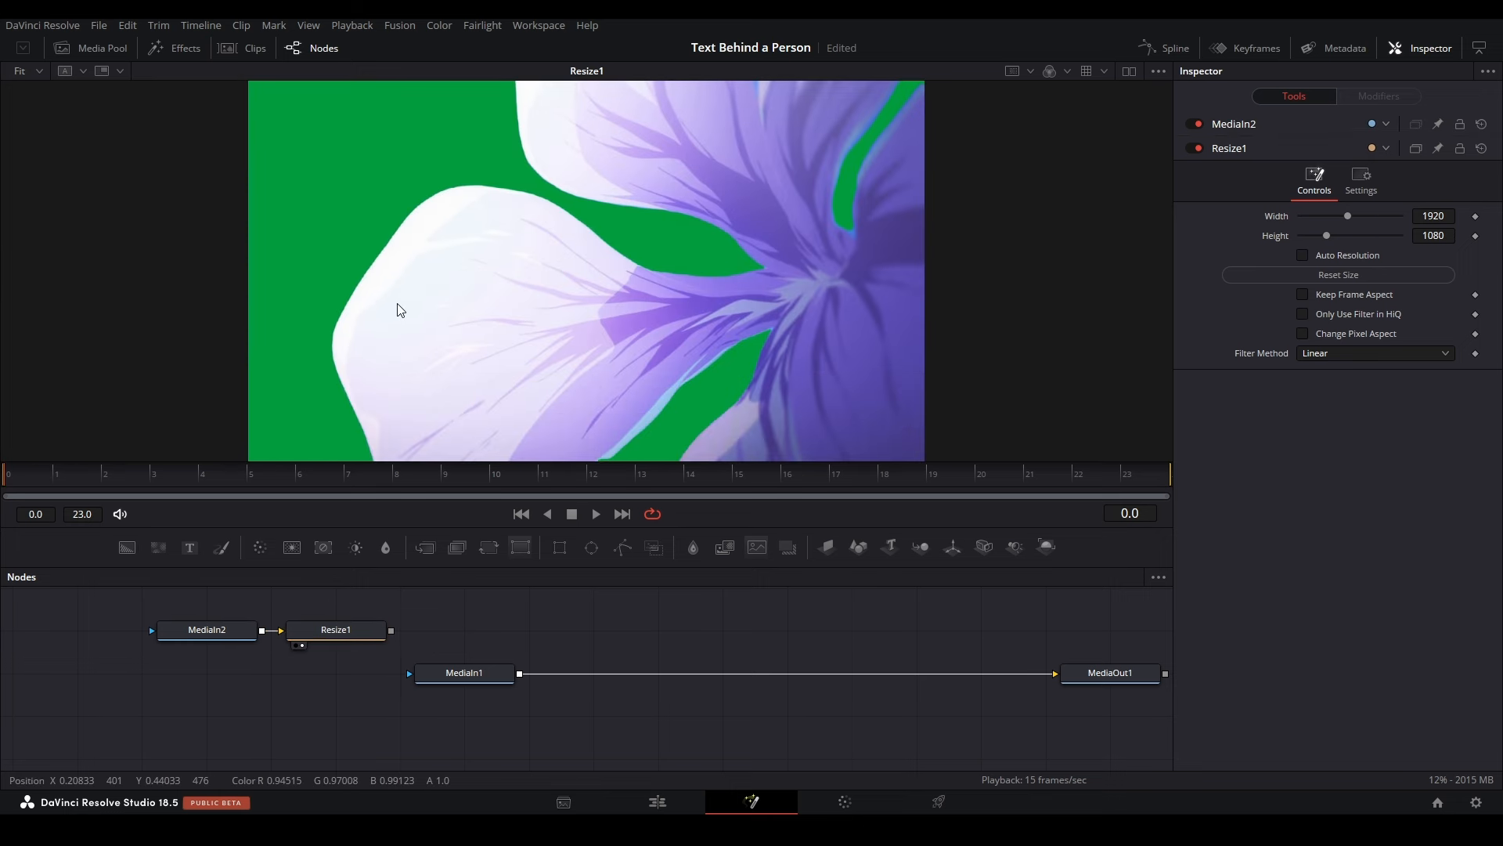
Step: Add a Delta Keyer after Resize1 and sample the green backdrop as its background color
click(371, 632)
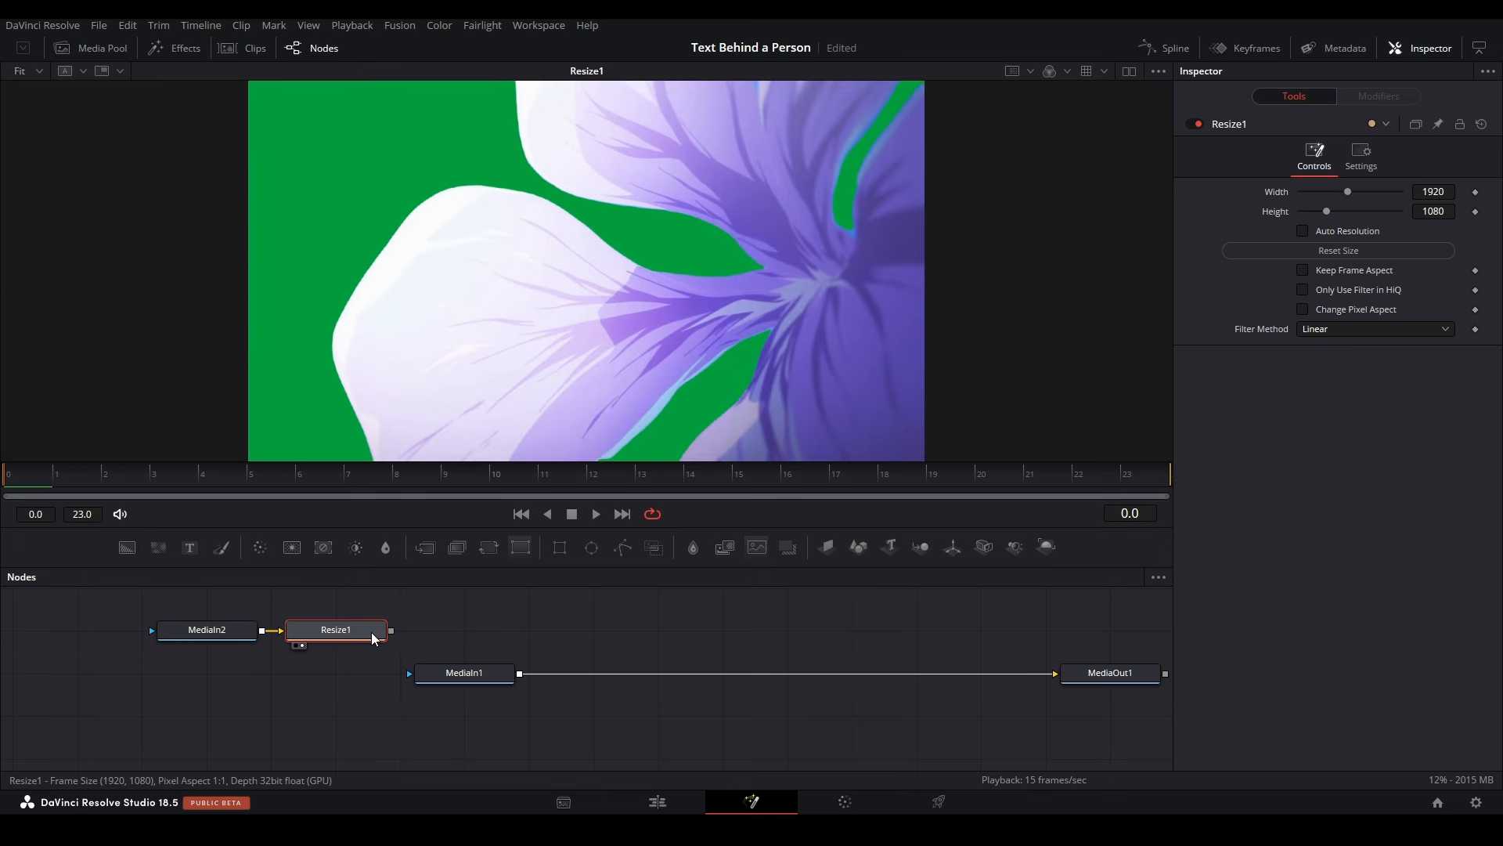
key(shift+space)
text(delta)
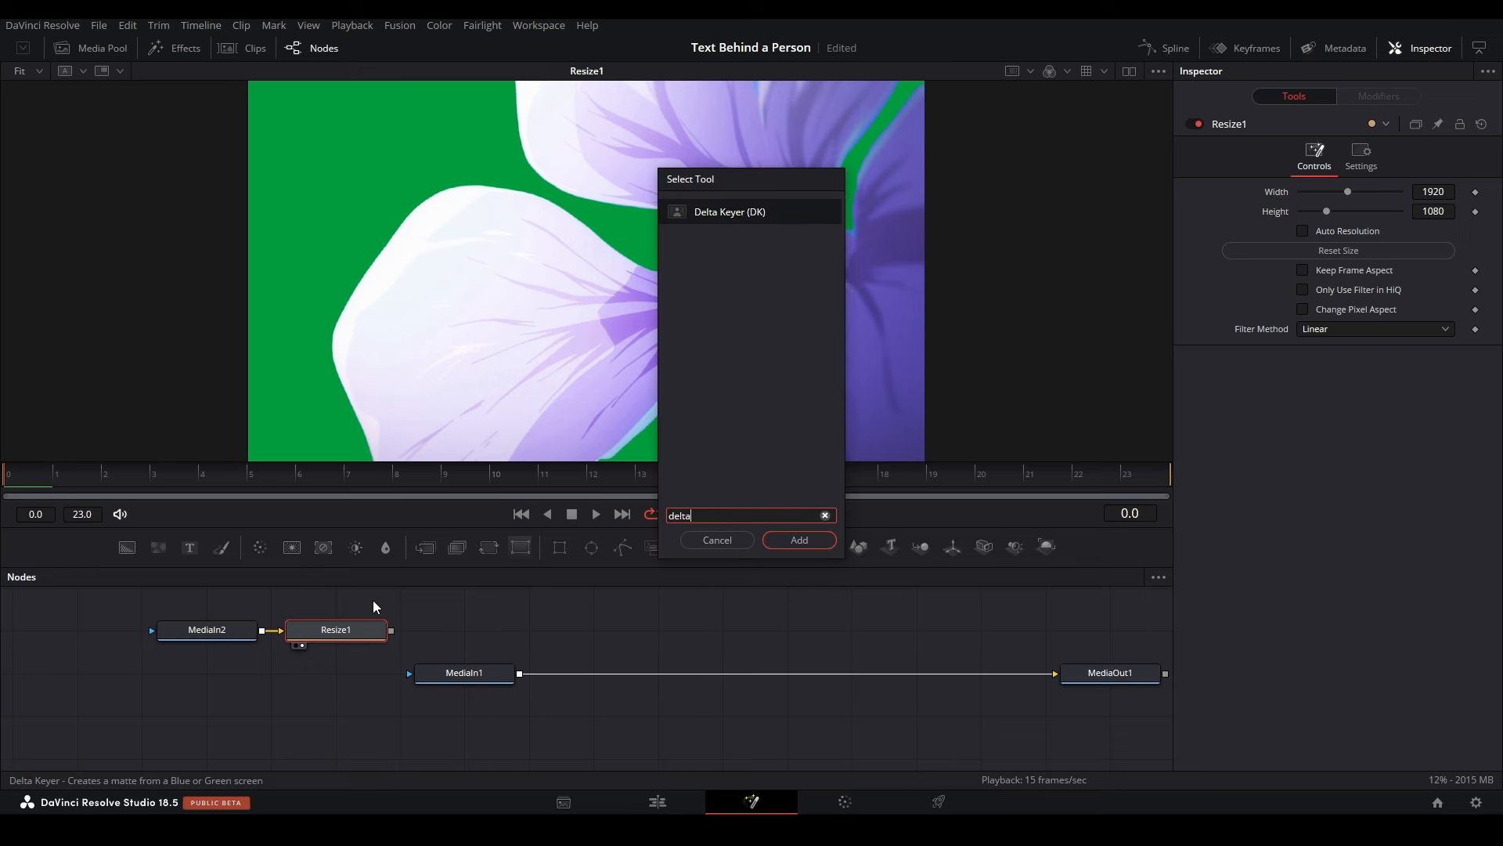
key(Return)
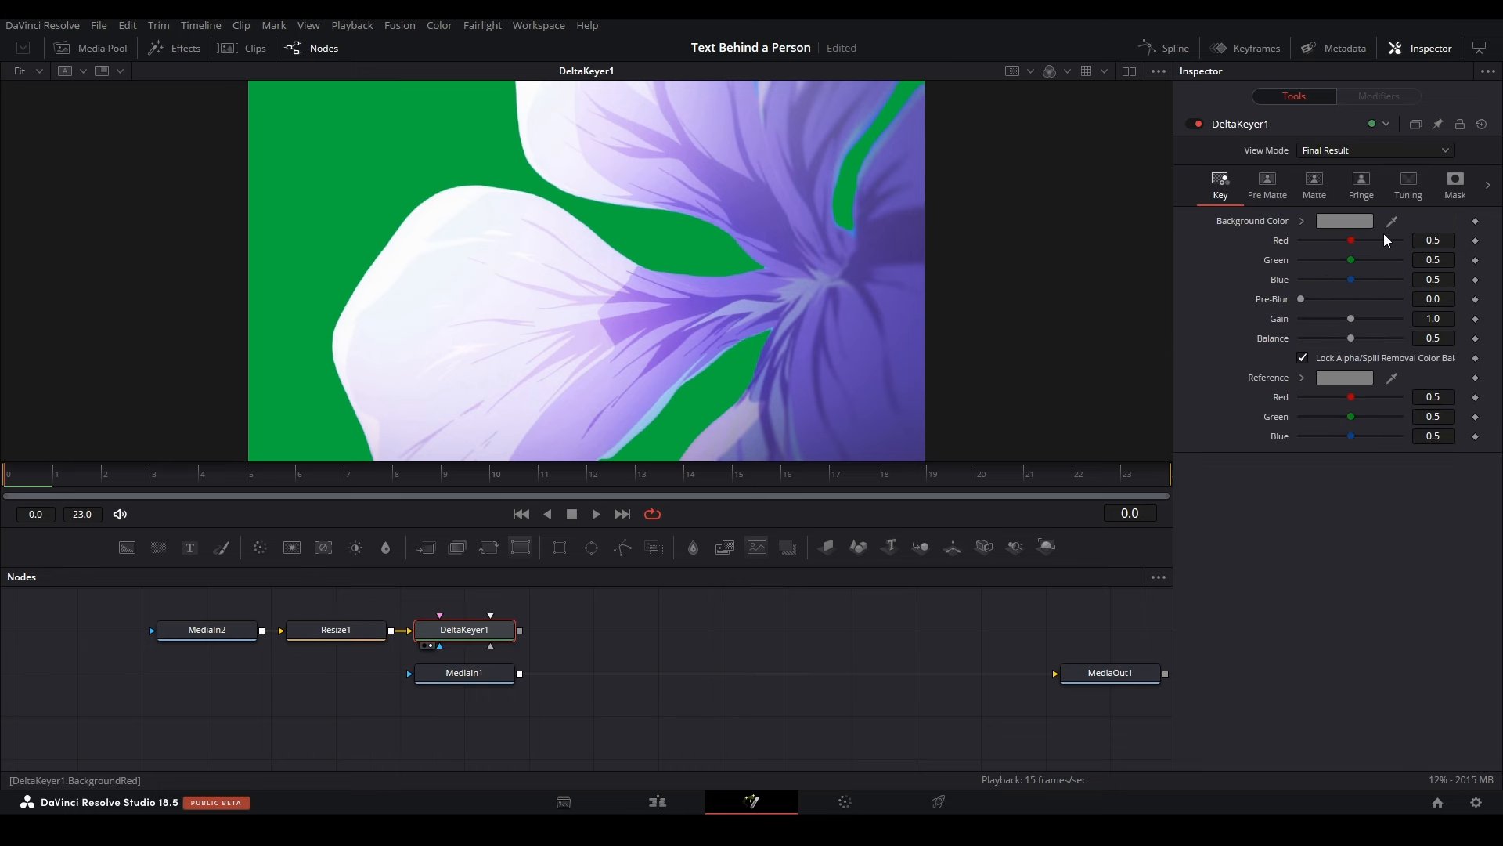
drag(1392, 222, 457, 144)
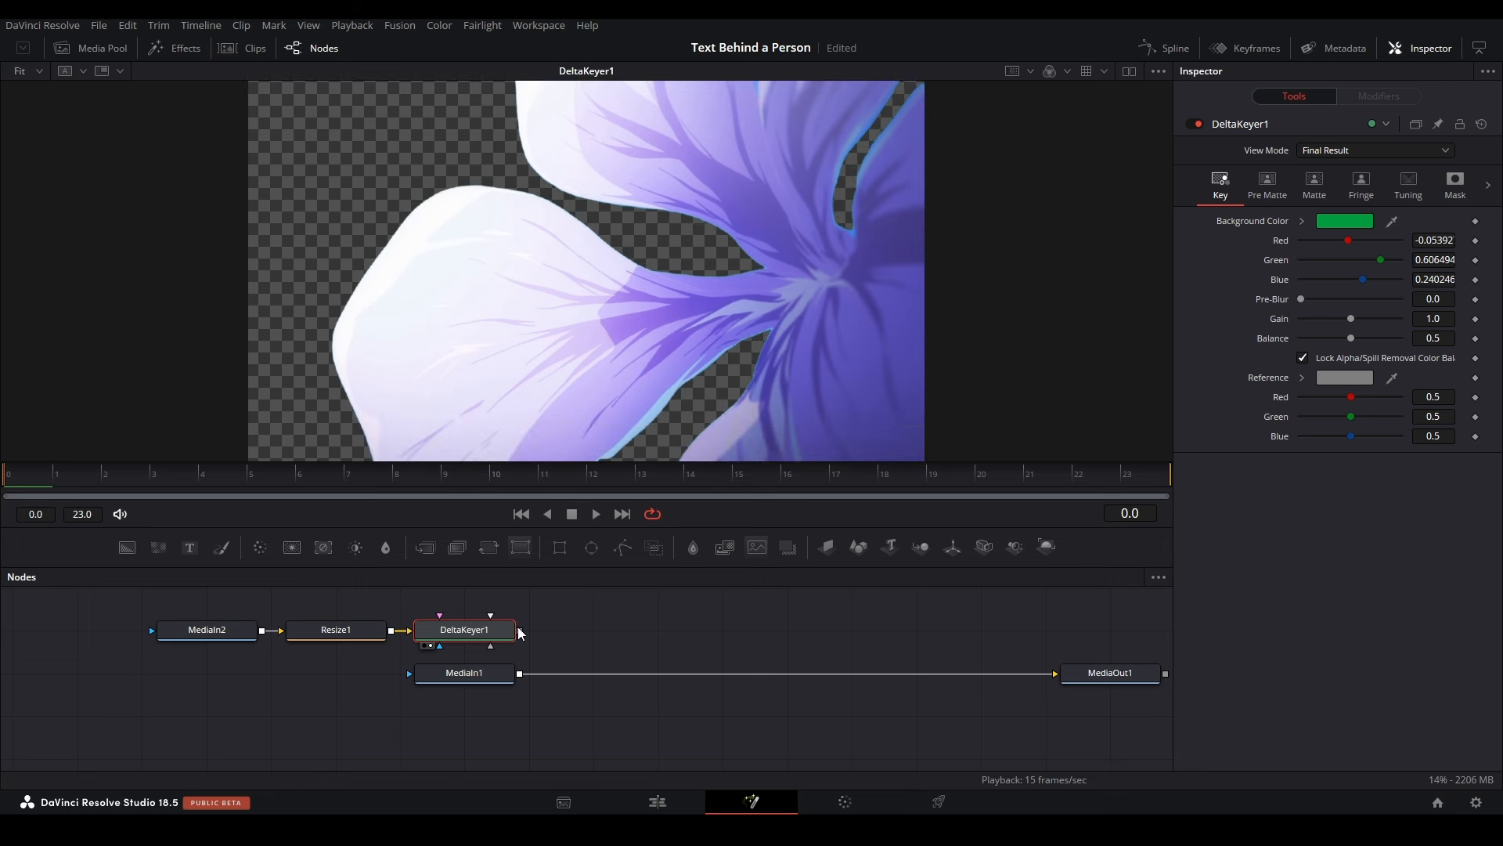
Step: Try feeding the DeltaKeyer1 output into MediaIn1 as its effect mask, and play back the masked clip
drag(520, 631, 485, 674)
click(486, 674)
key(2)
drag(736, 173, 680, 176)
click(595, 515)
key(space)
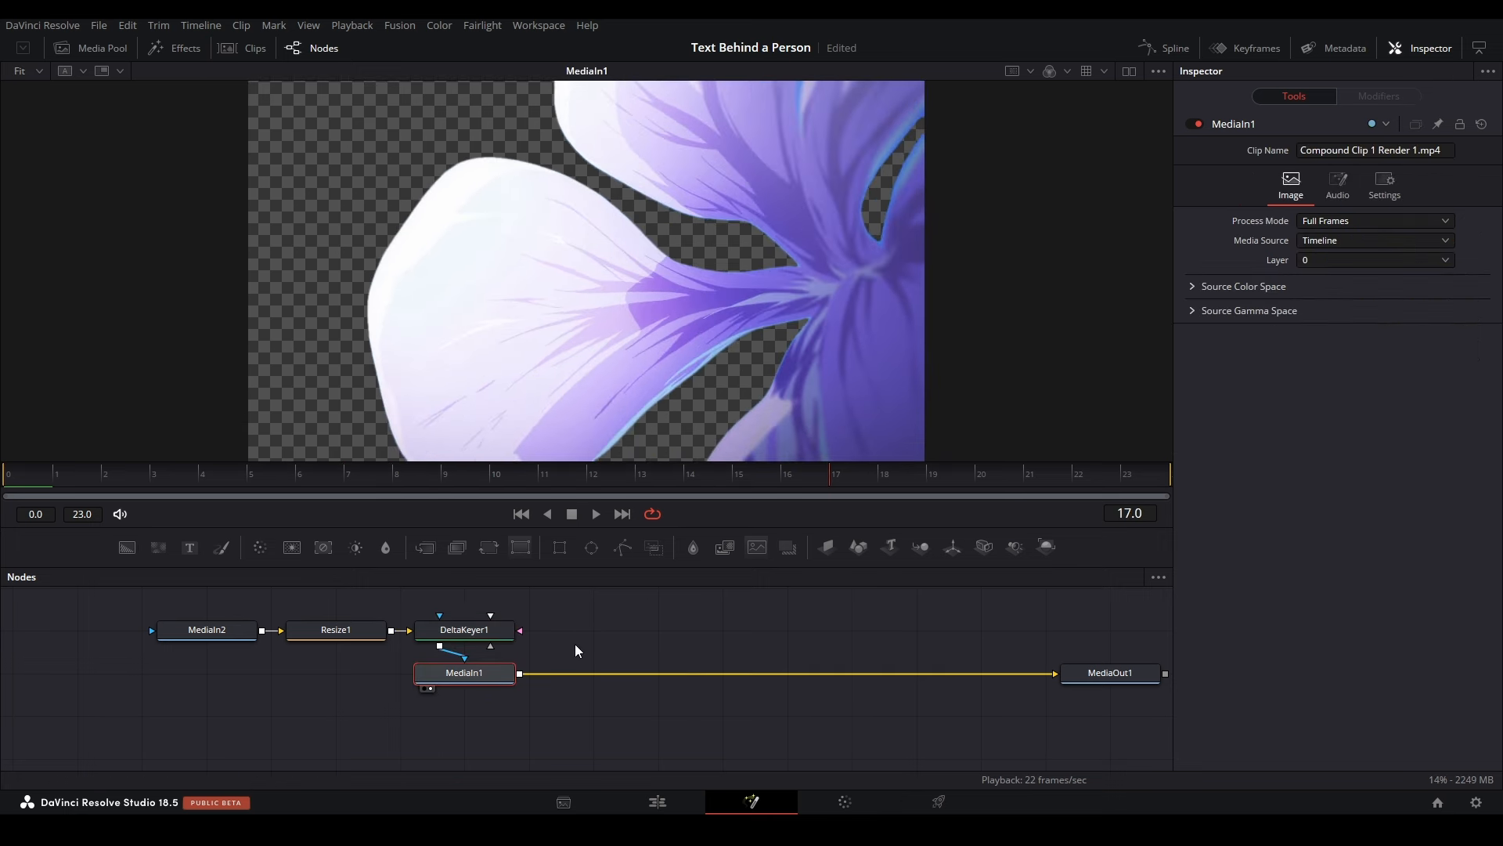
Step: Disconnect DeltaKeyer1 from MediaIn1
scroll(532, 631, up, 3)
drag(625, 671, 518, 678)
click(648, 649)
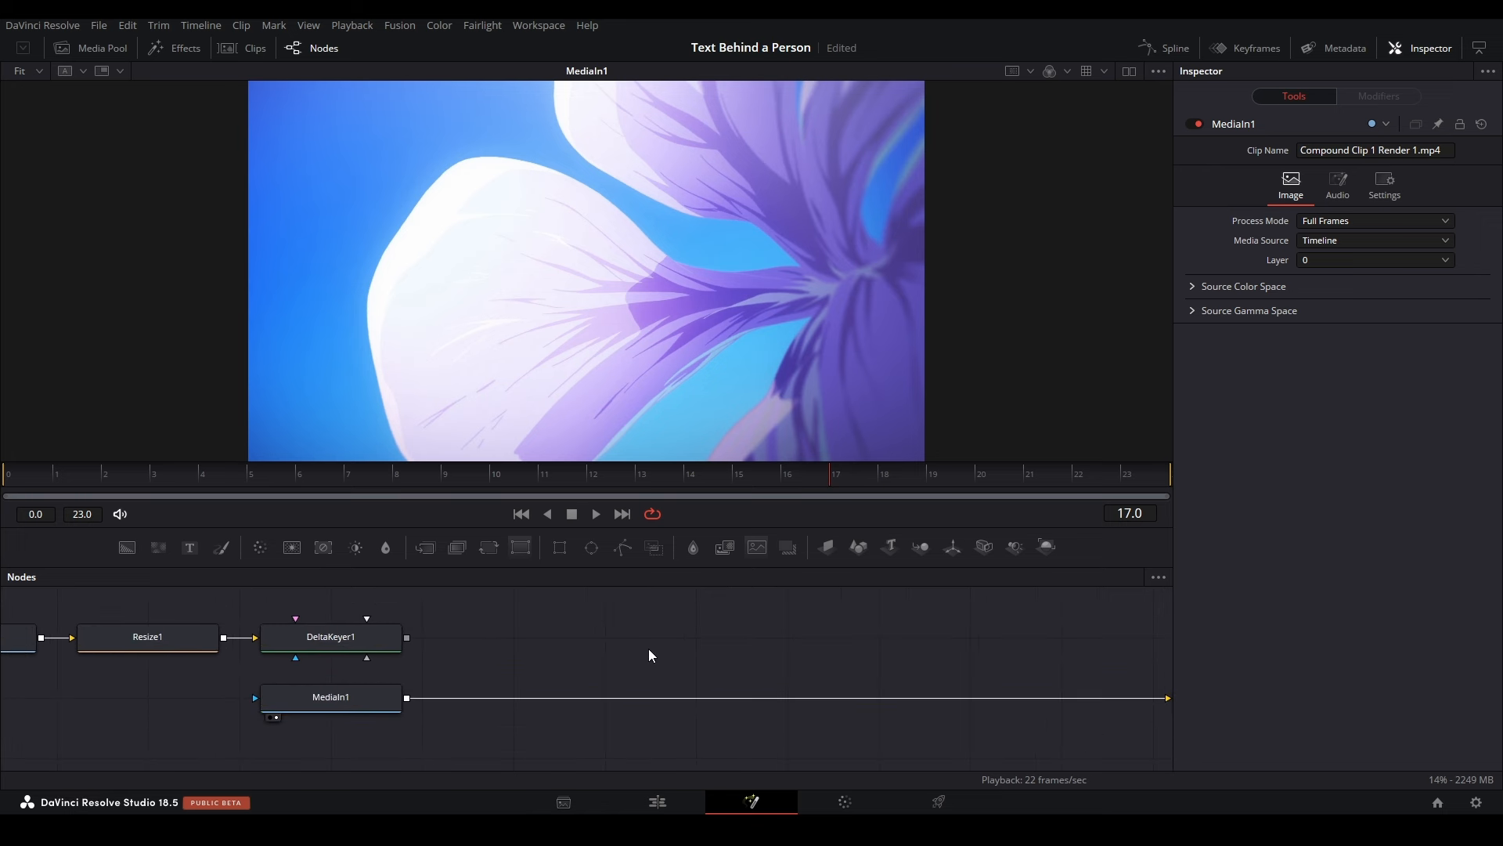
Step: Insert a Matte Control node after MediaIn1, connect DeltaKeyer1 to its Garbage Matte input, and view the result
key(shift+space)
text(matte)
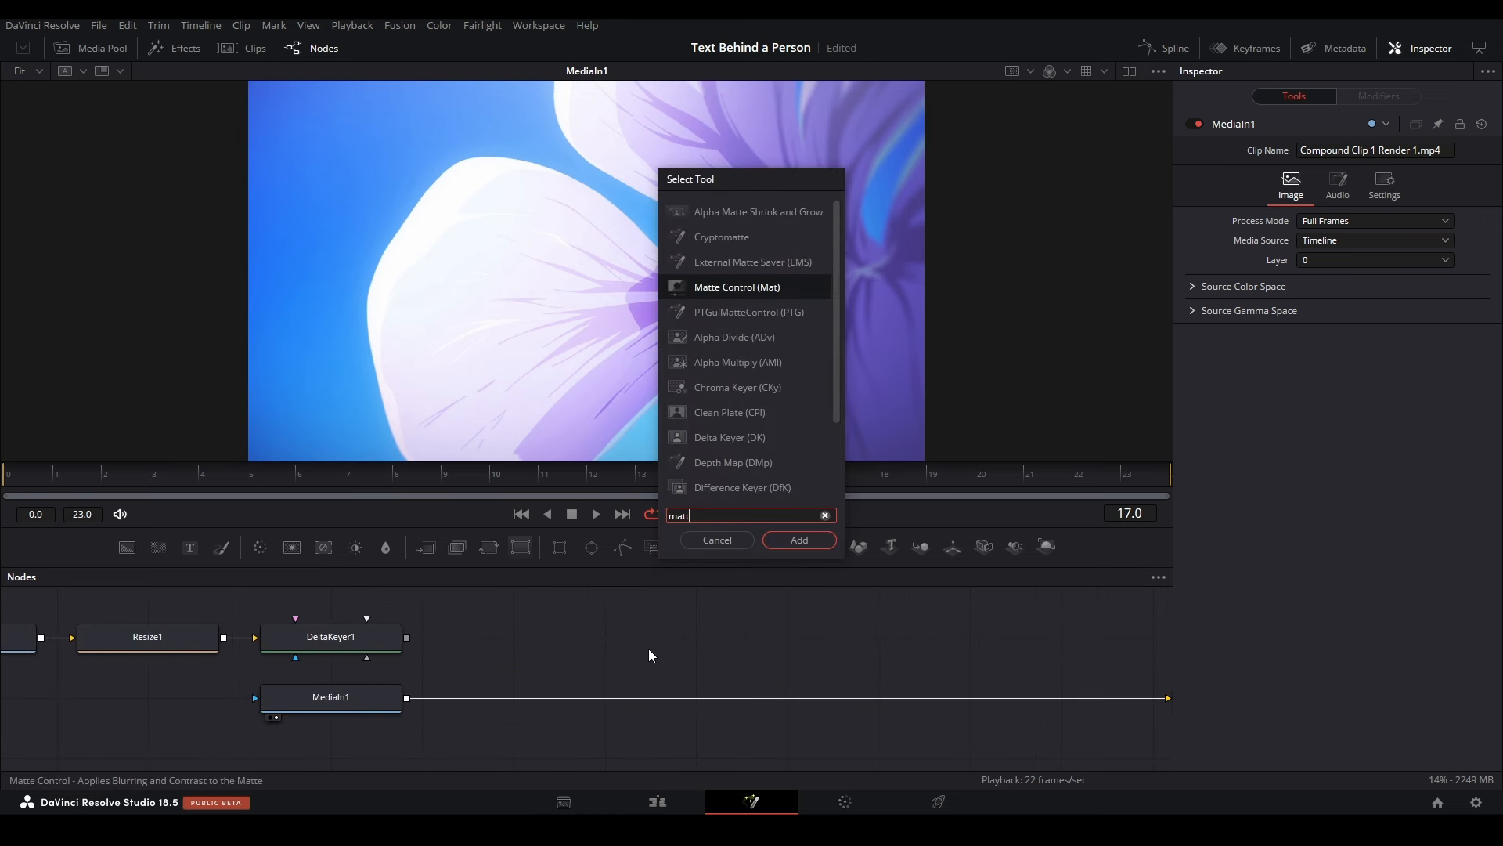
key(Return)
drag(483, 644, 487, 705)
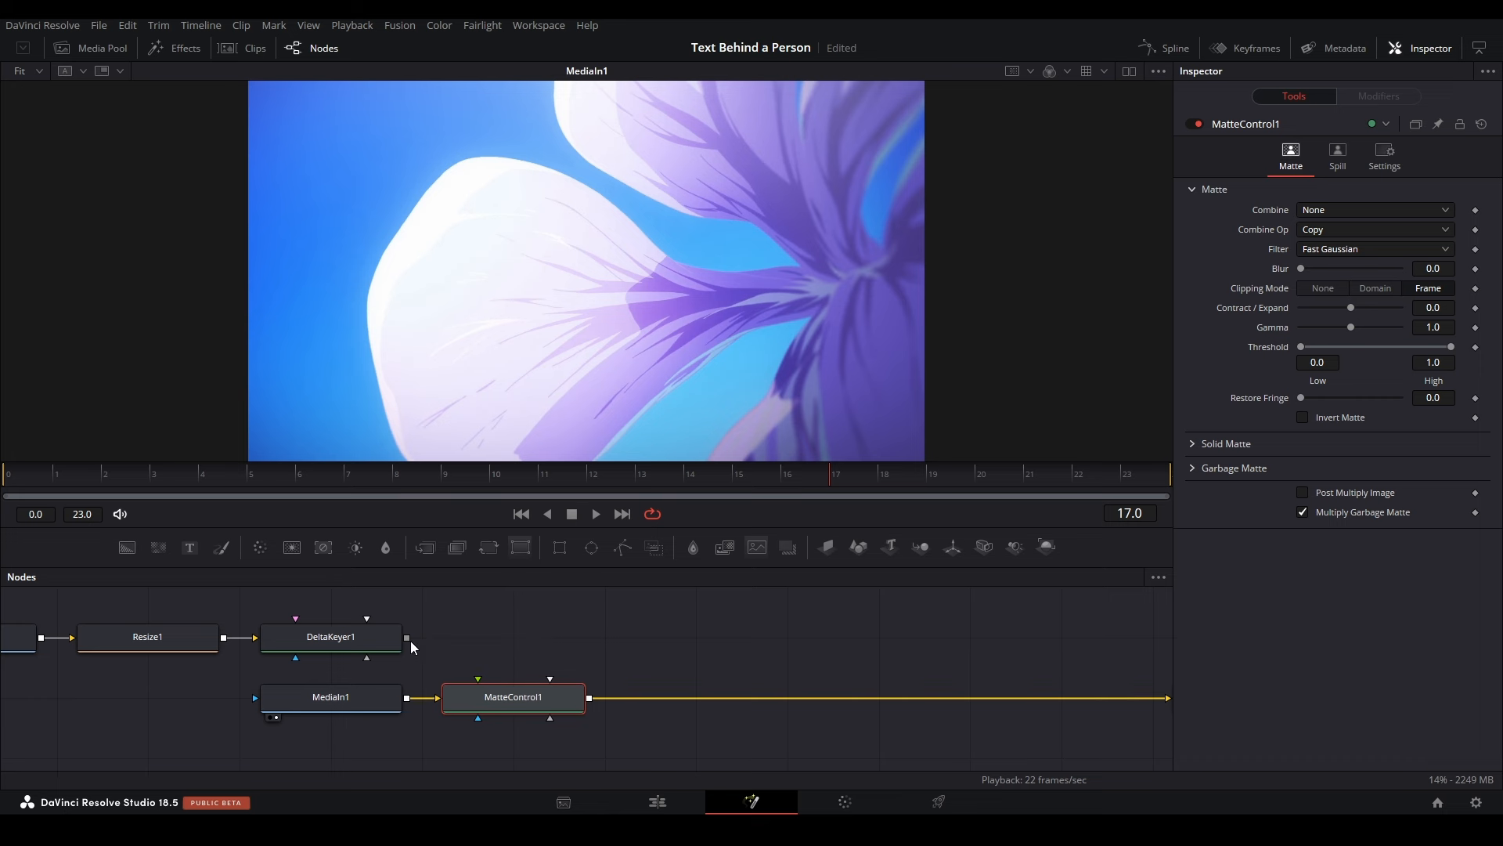
drag(407, 635, 562, 693)
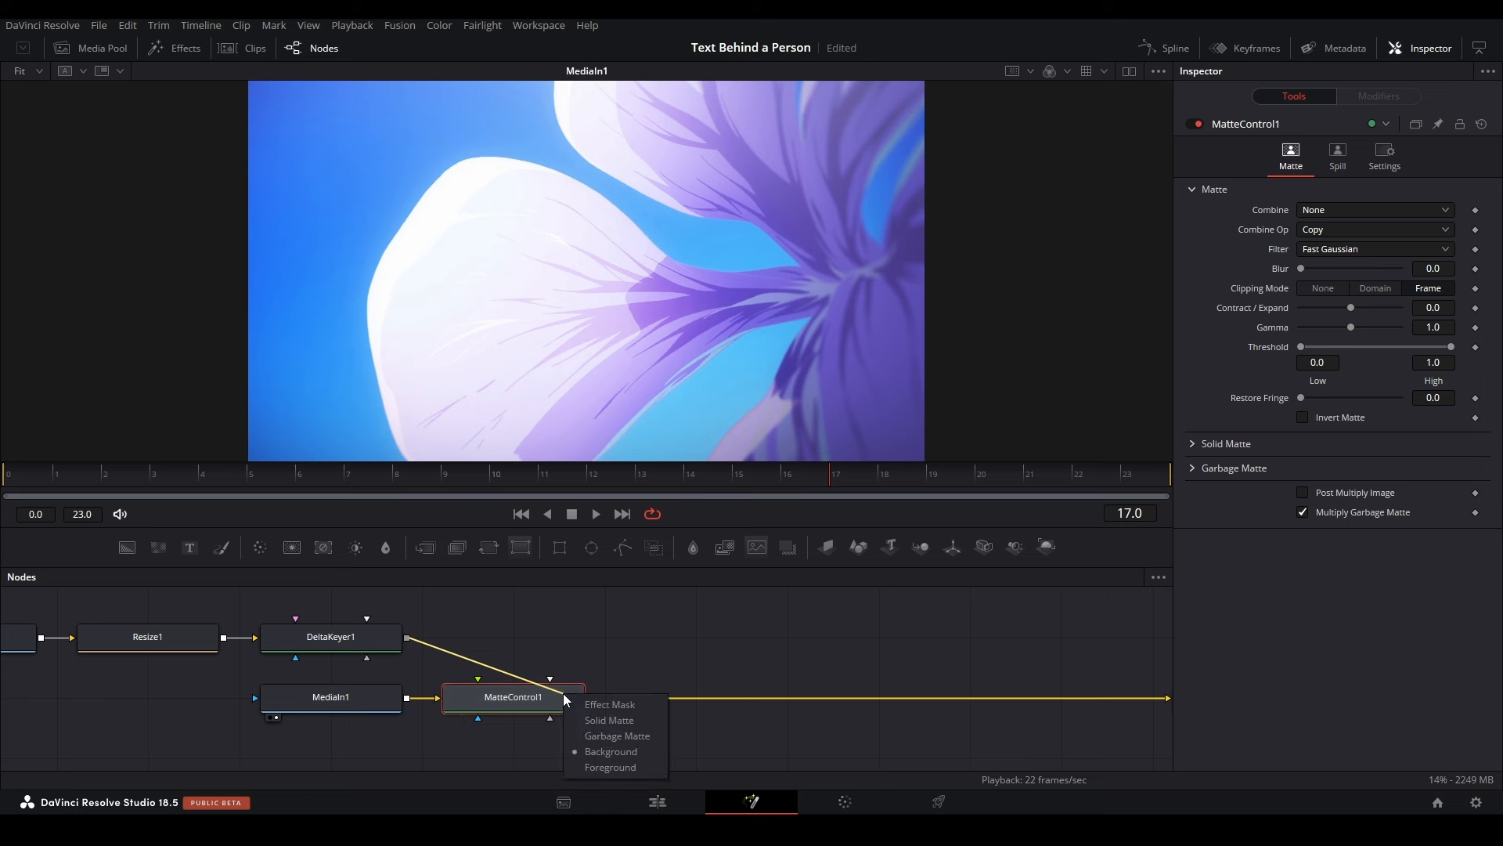
click(601, 736)
key(1)
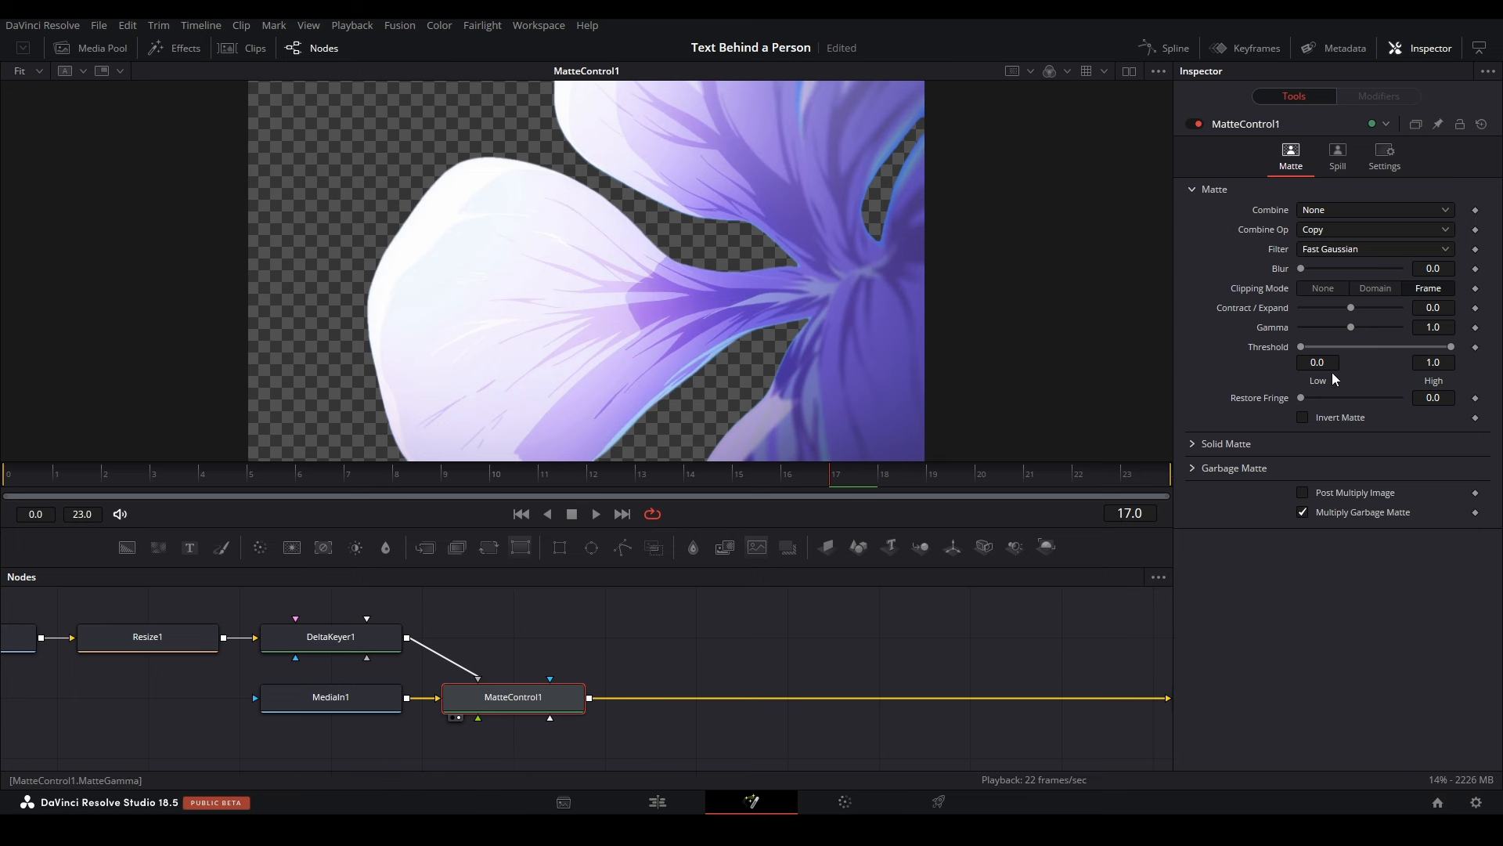
Step: Toggle the Invert option of MatteControl1's garbage matte to compare both states, ending with it enabled
click(1193, 469)
click(1302, 489)
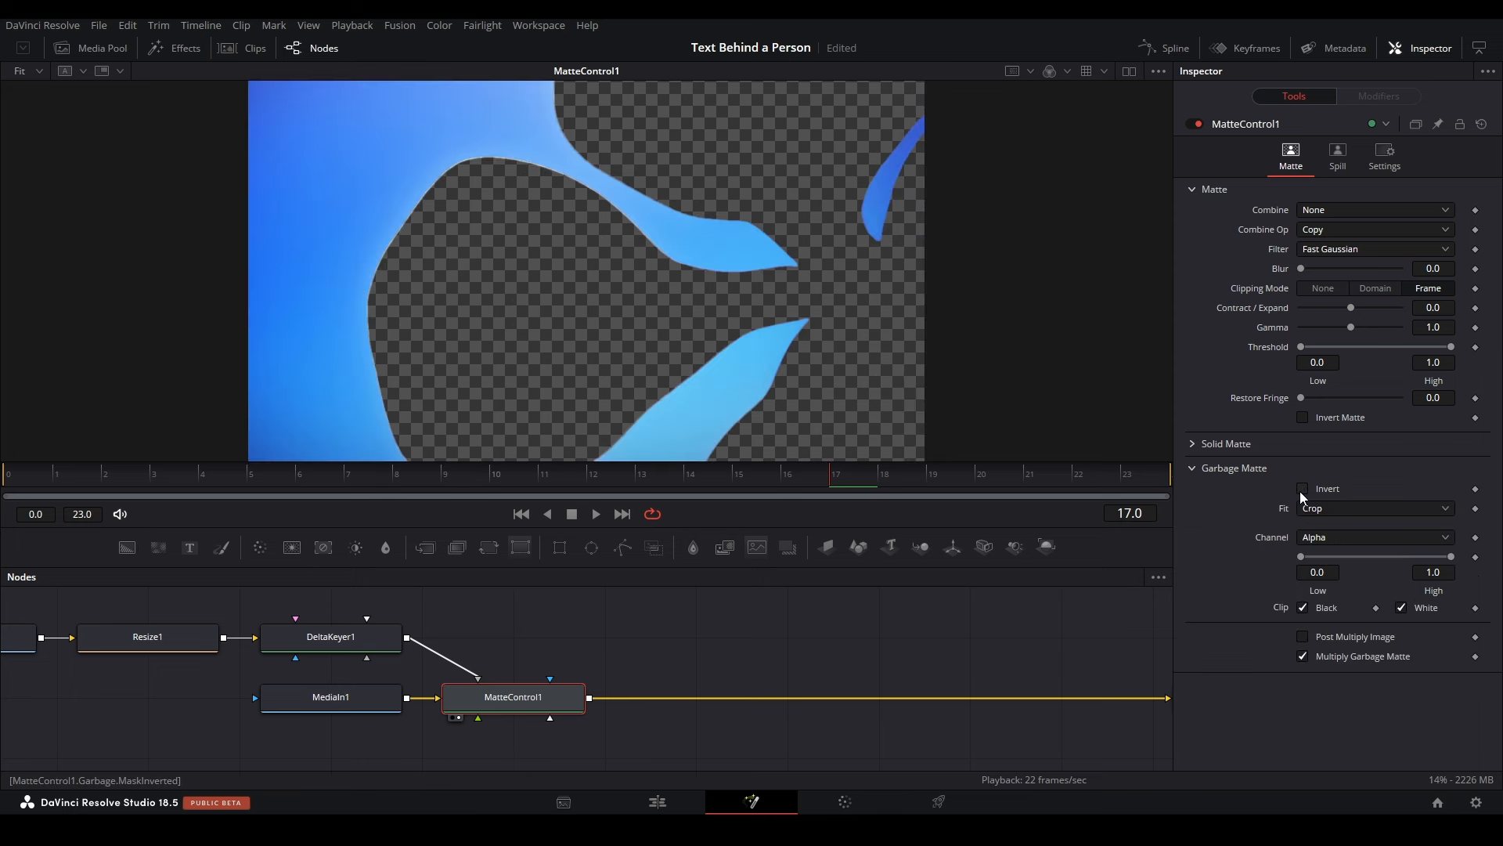
click(1302, 489)
click(1302, 490)
click(1302, 490)
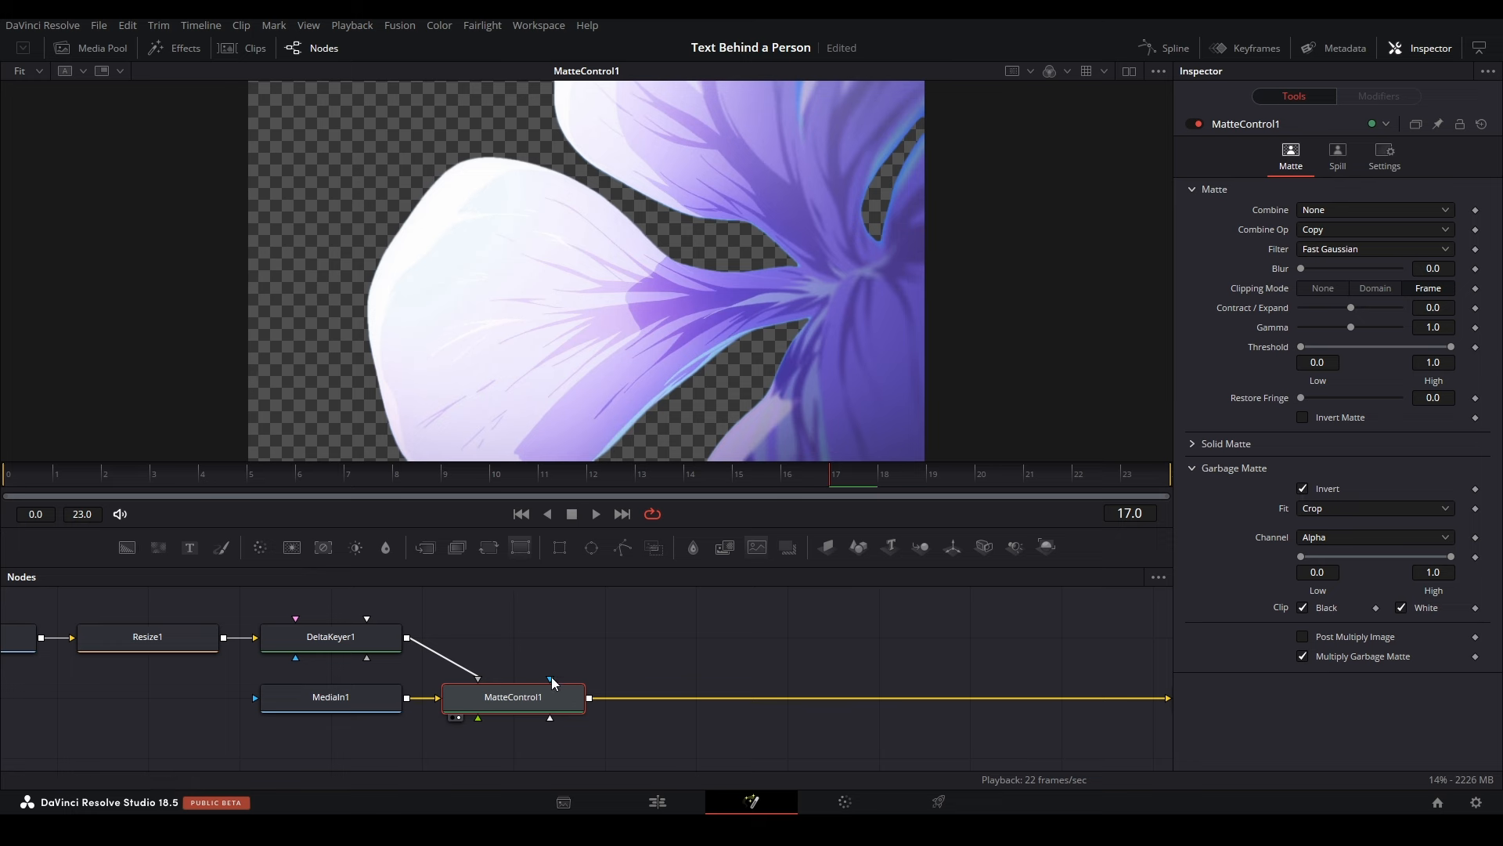
drag(589, 689, 551, 670)
scroll(551, 670, down, 3)
drag(377, 640, 447, 686)
drag(172, 625, 566, 640)
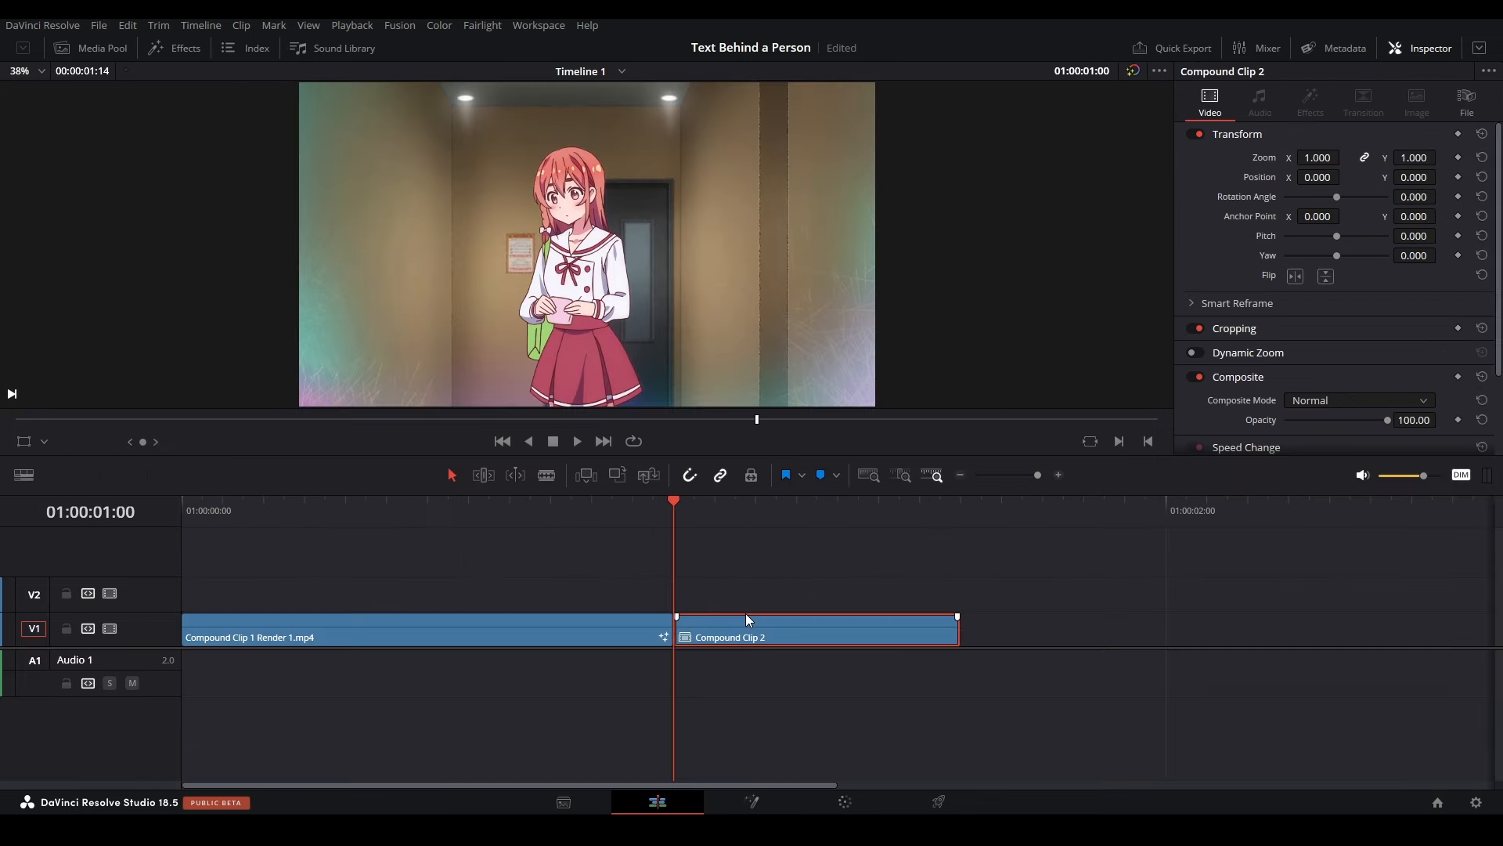
key(shift+5)
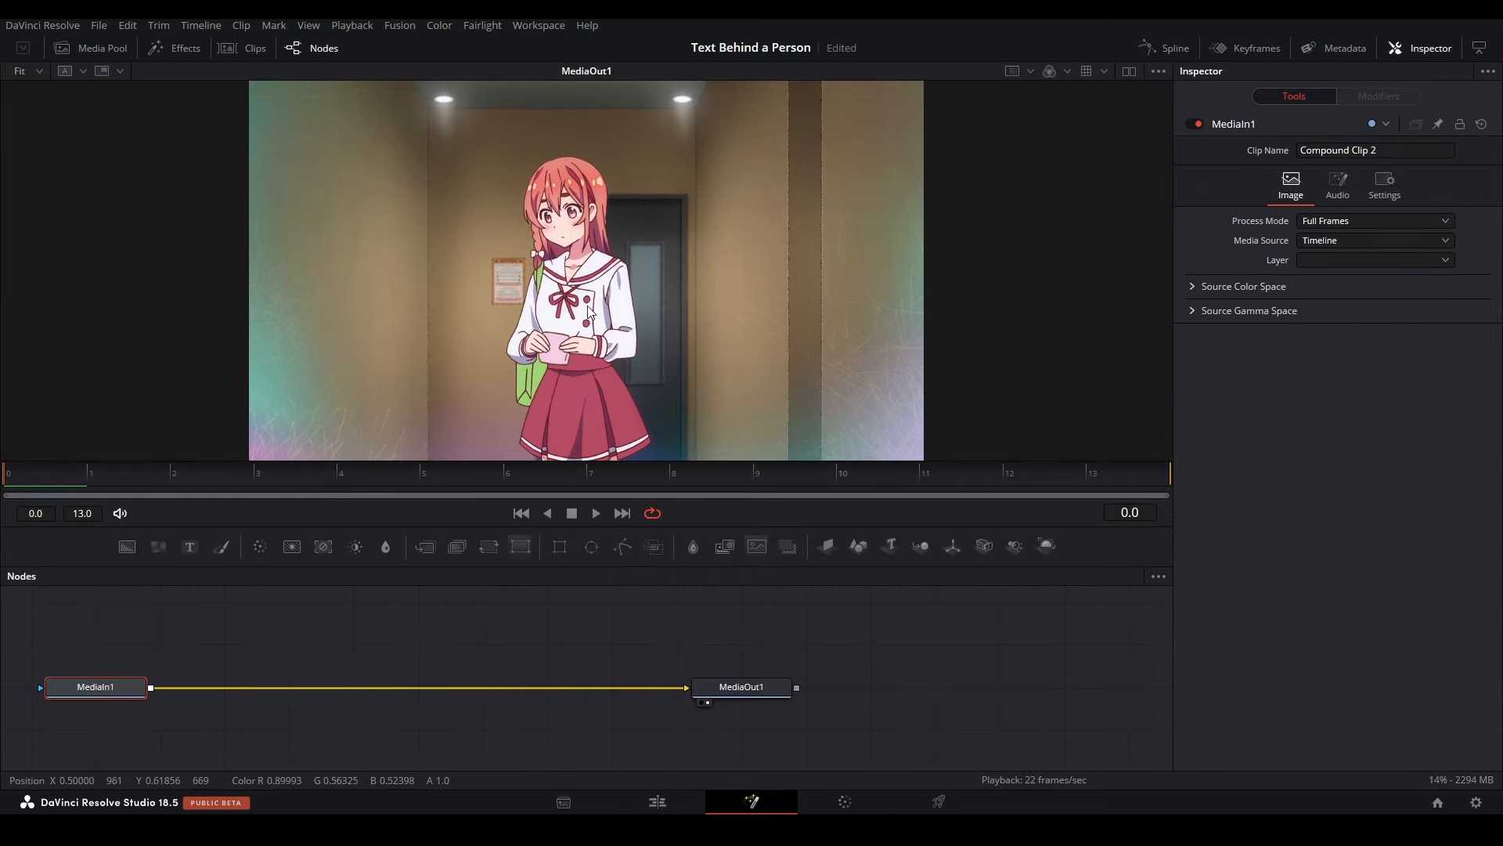
right_click(717, 245)
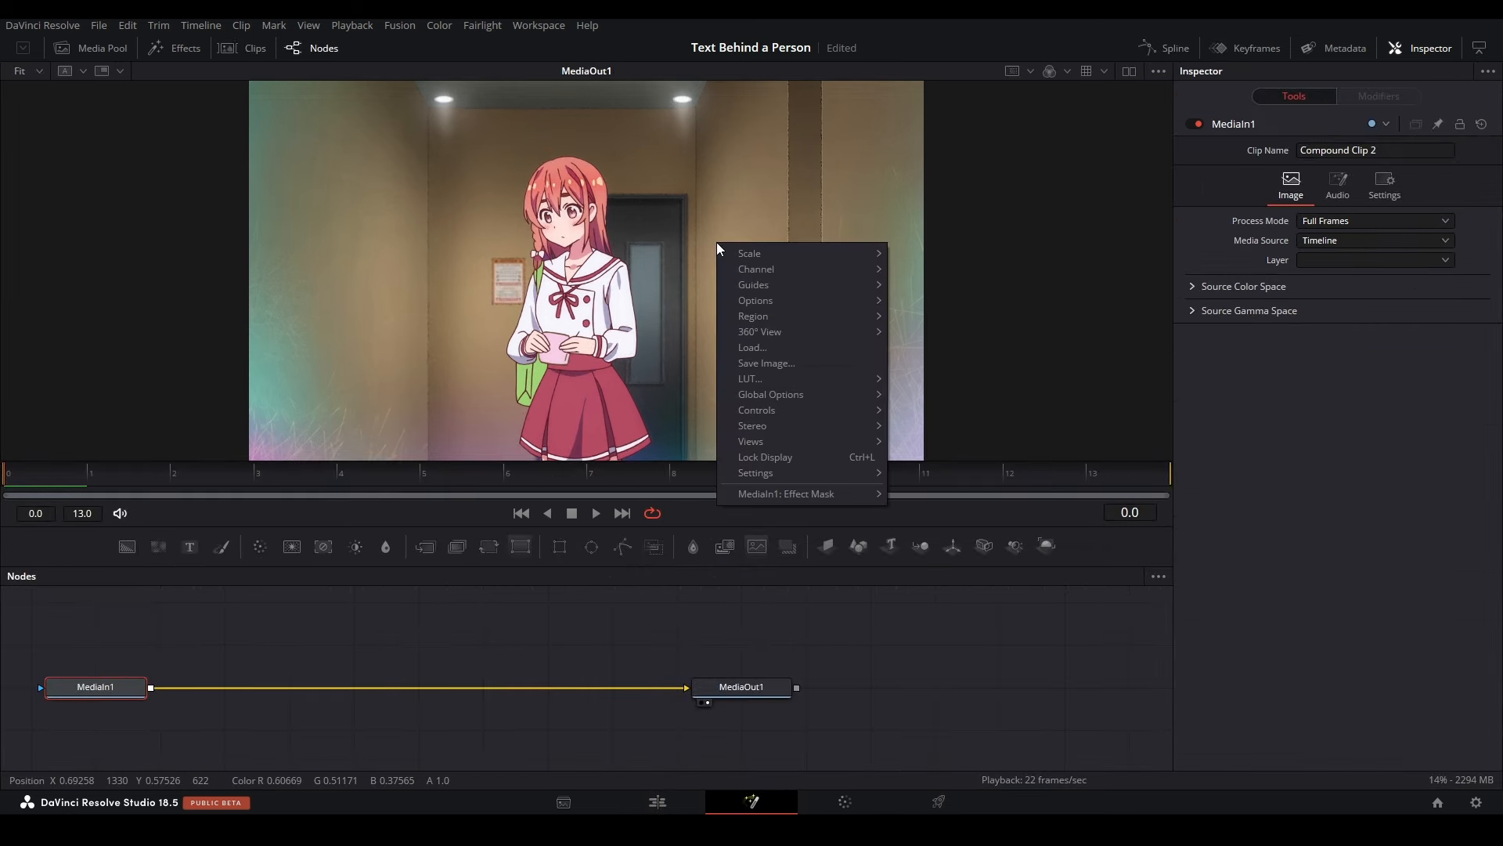
click(805, 362)
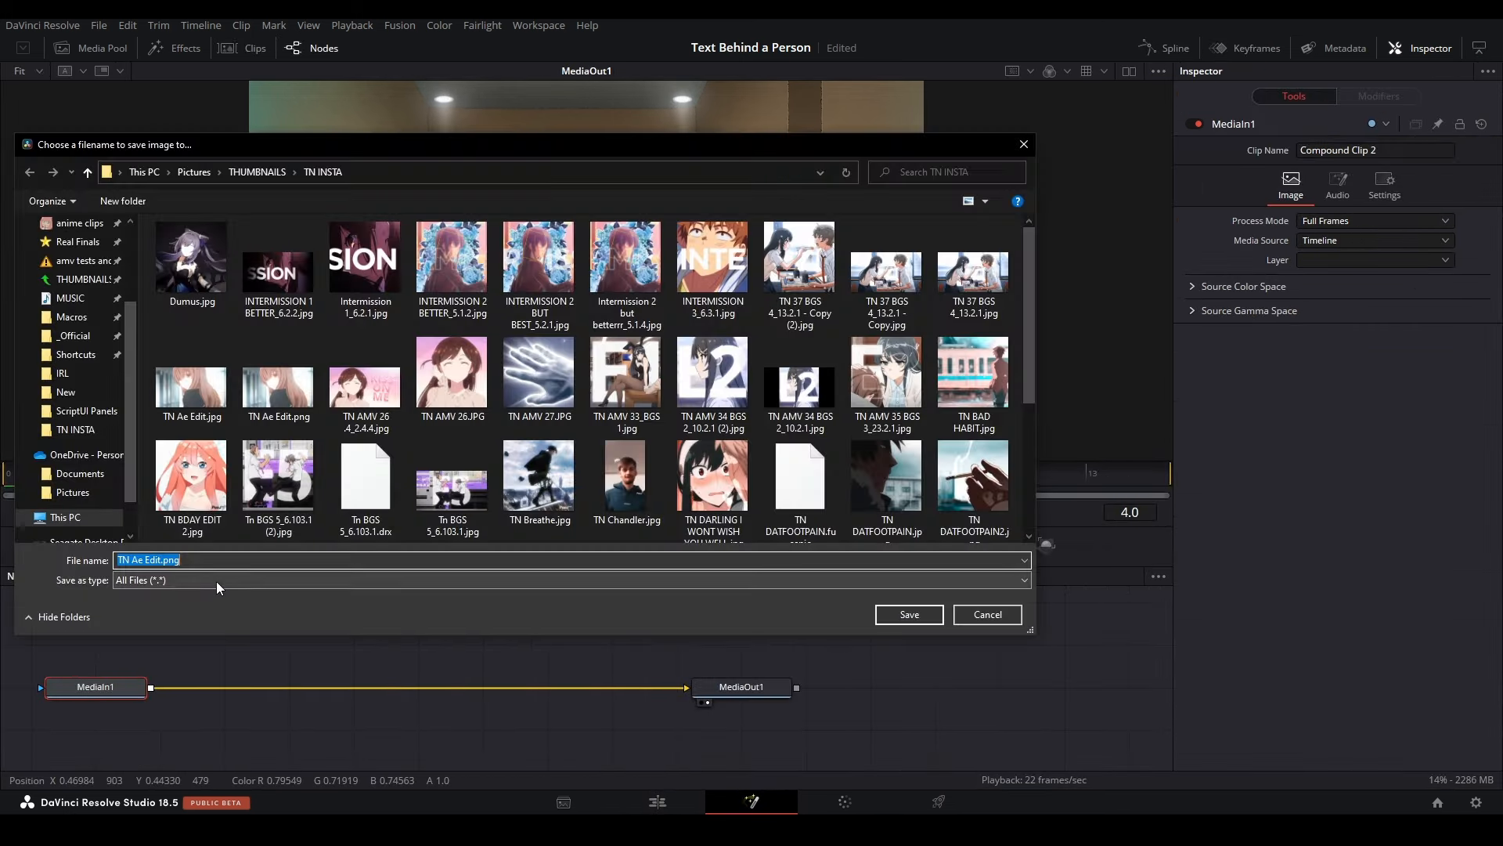
click(219, 585)
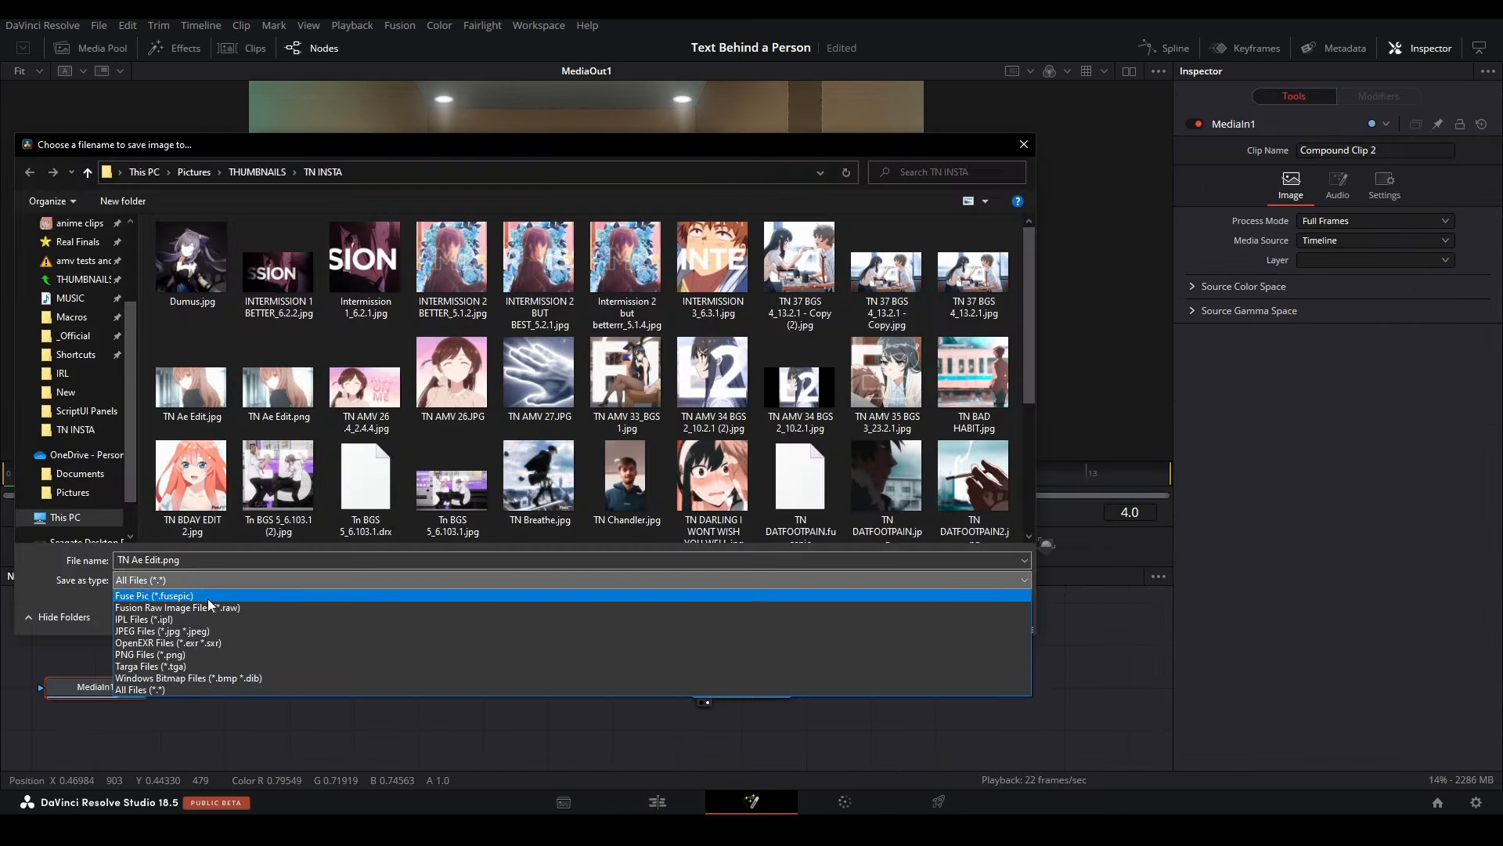
click(180, 631)
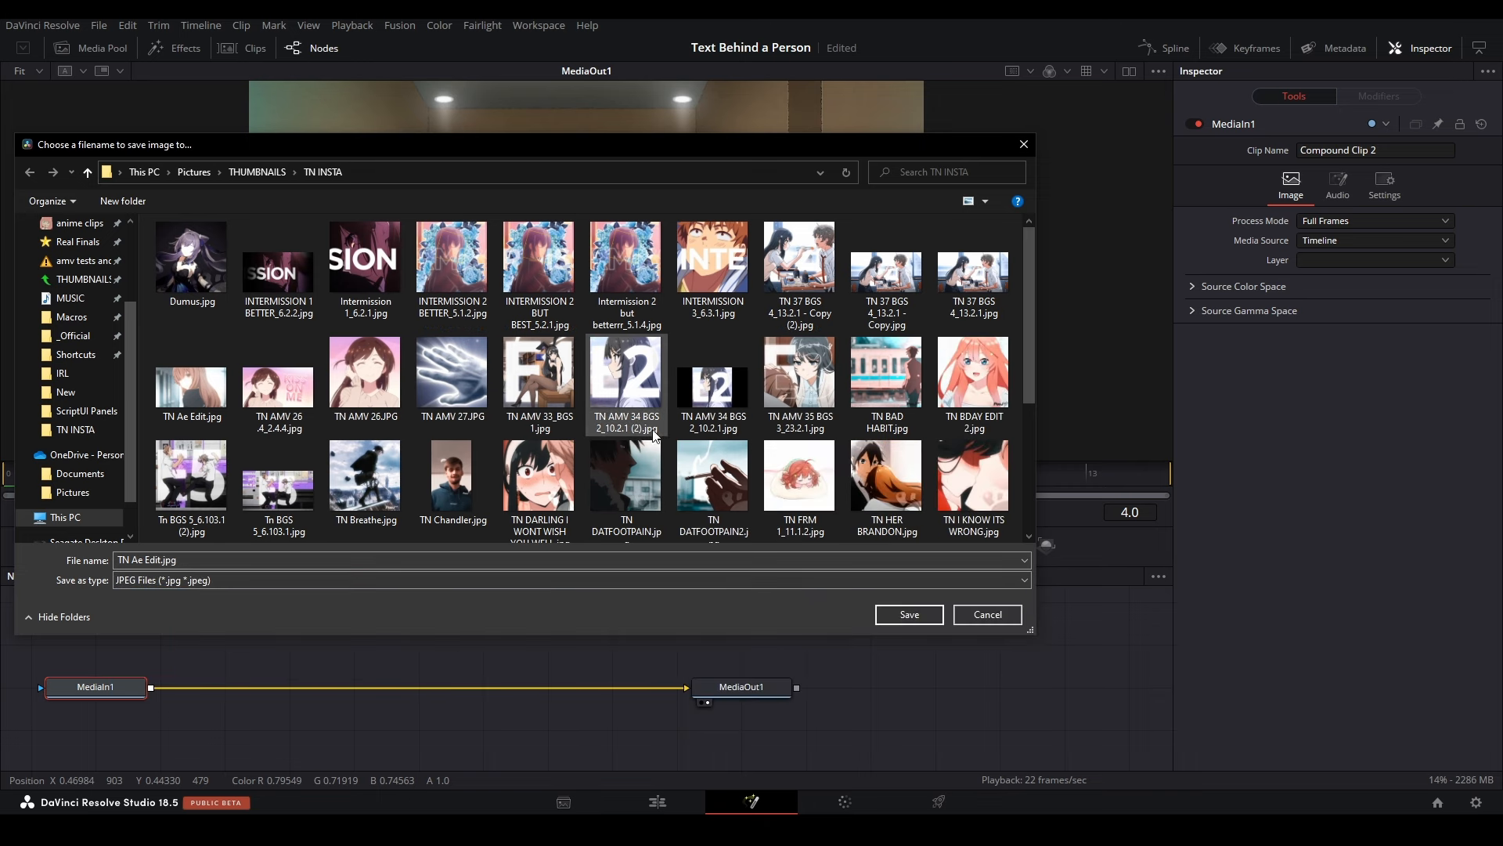
click(984, 614)
click(658, 801)
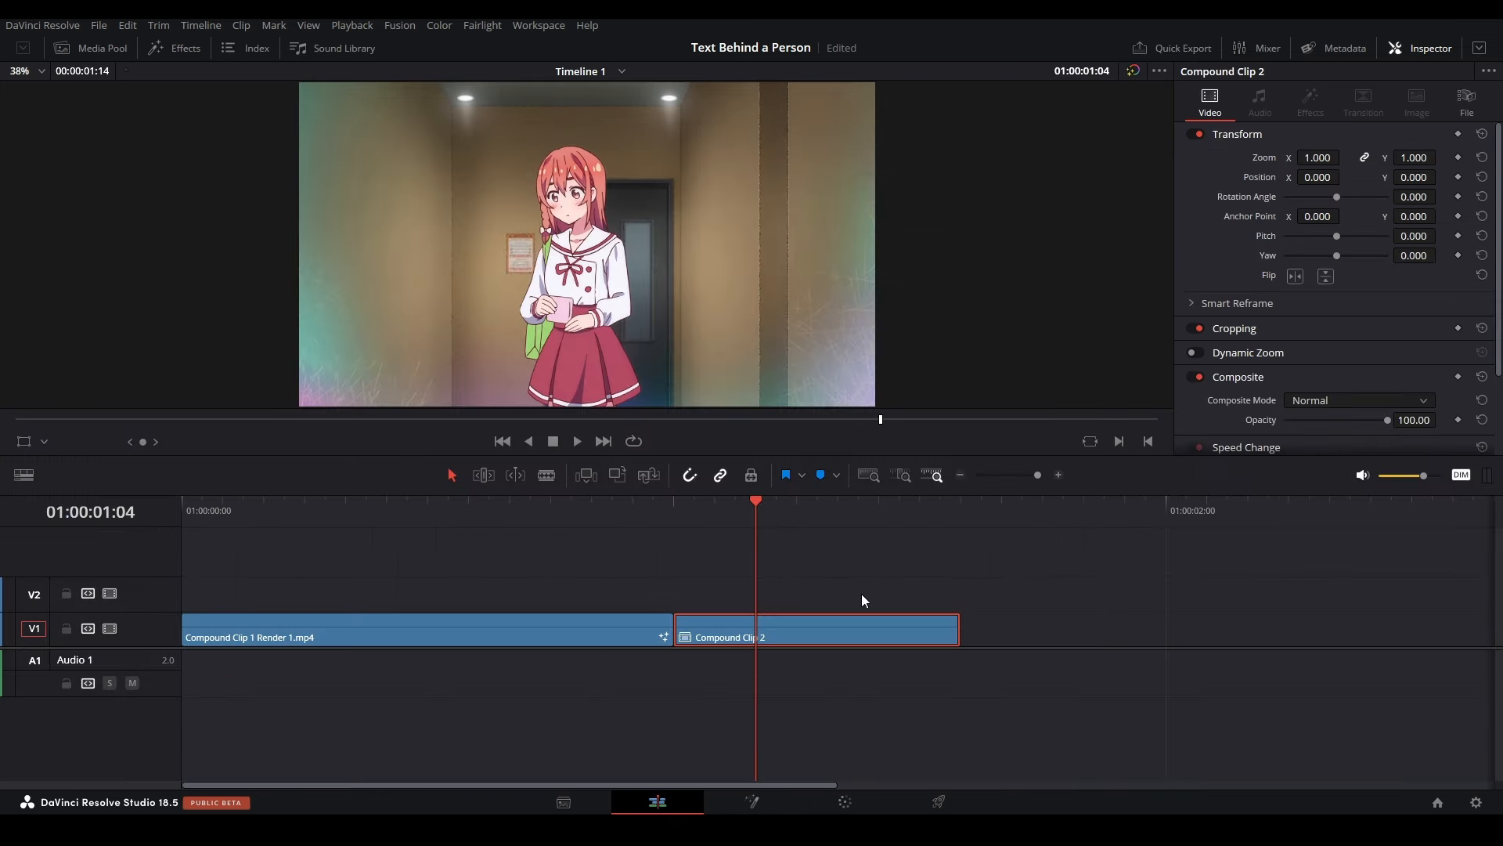
Step: Export the current timeline frame as a JPEG still named Sumi to the Desktop
click(97, 25)
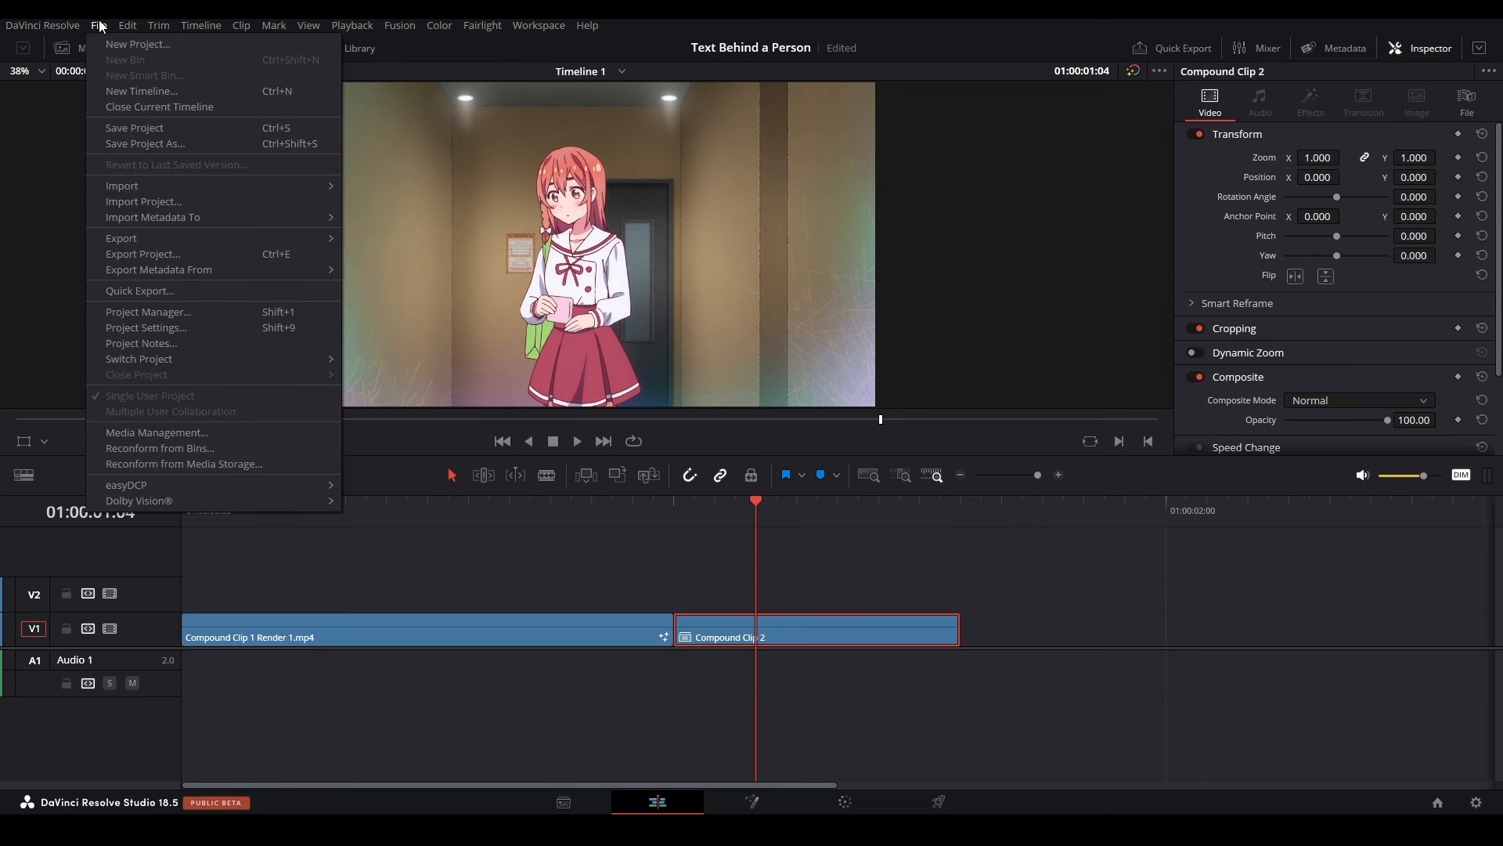
mouse_move(183, 243)
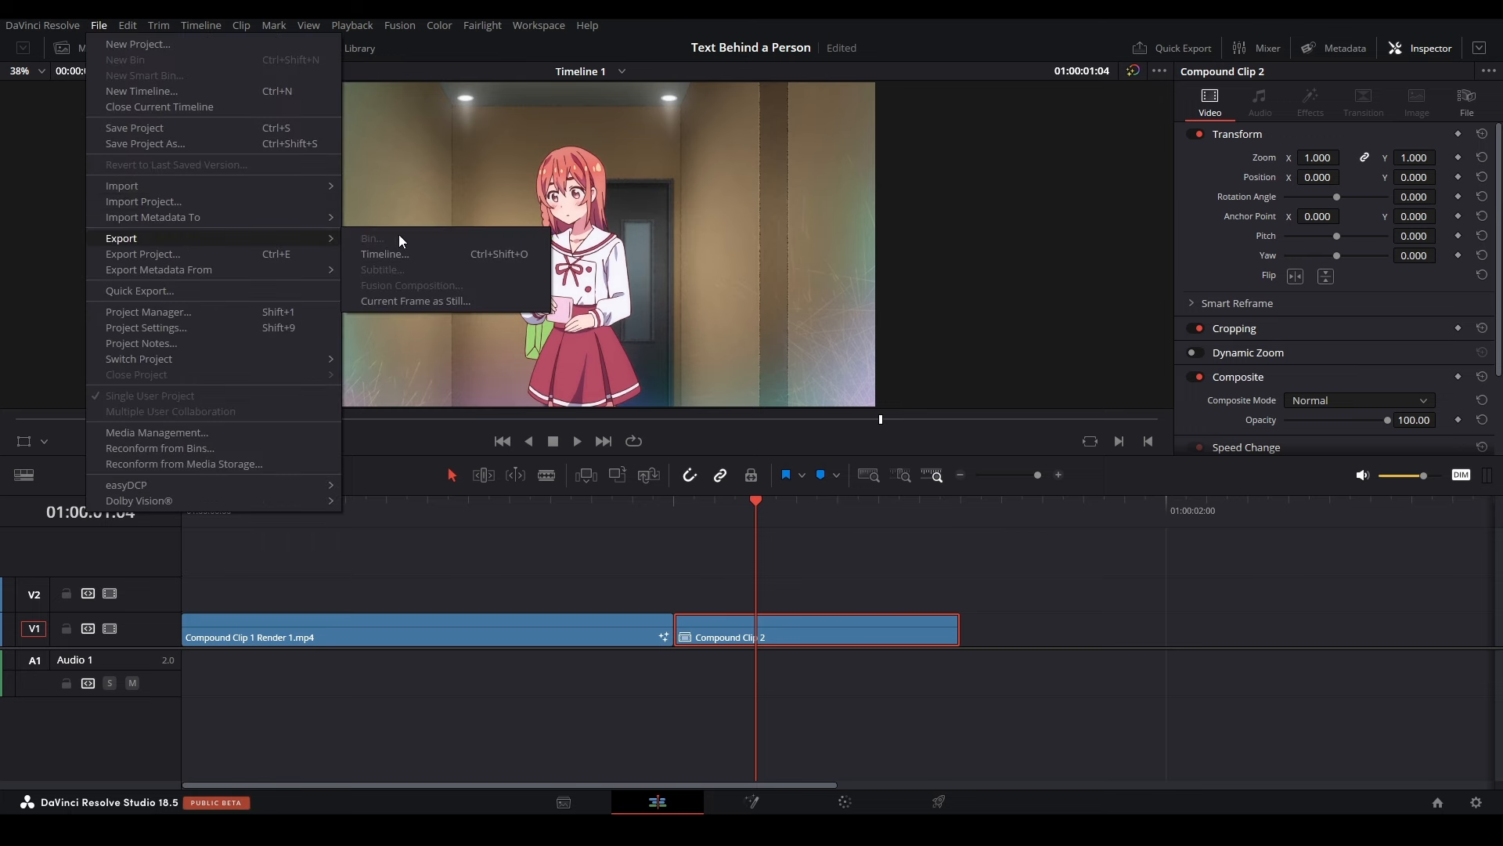
click(447, 302)
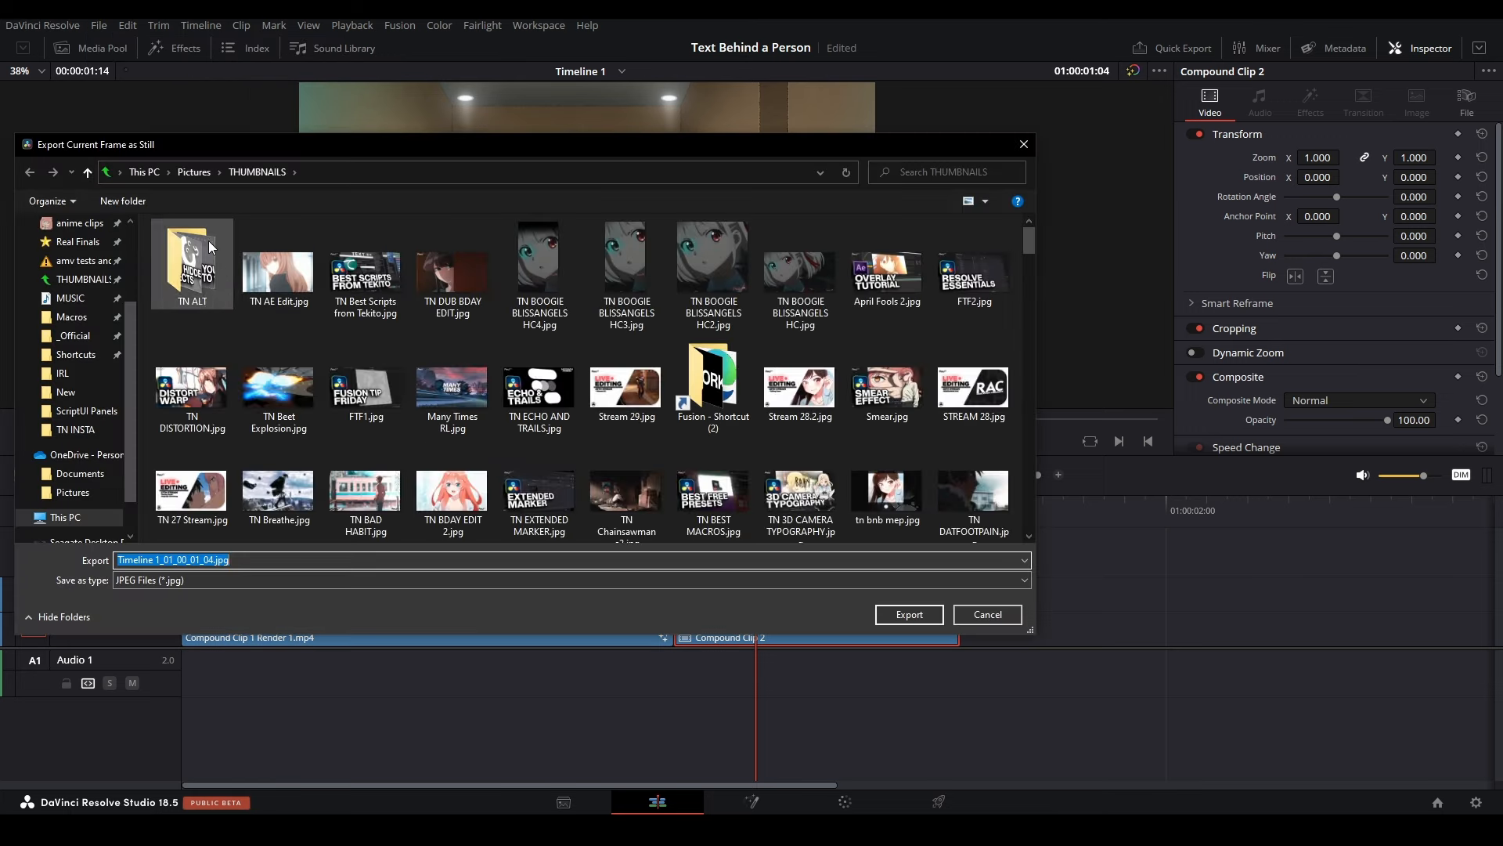
scroll(71, 297, up, 2)
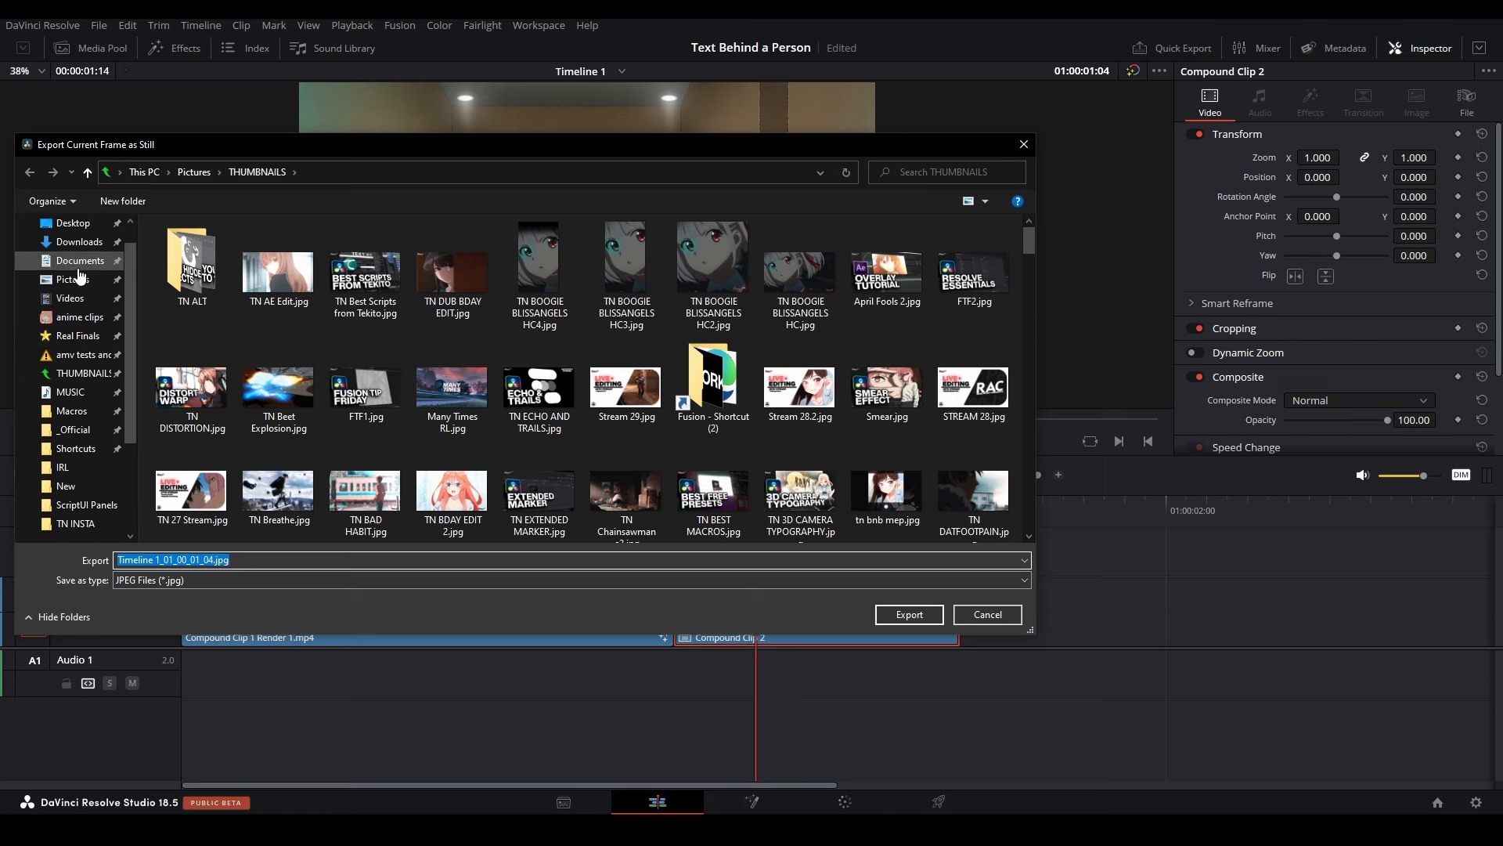
click(72, 223)
click(169, 560)
text(Sumi)
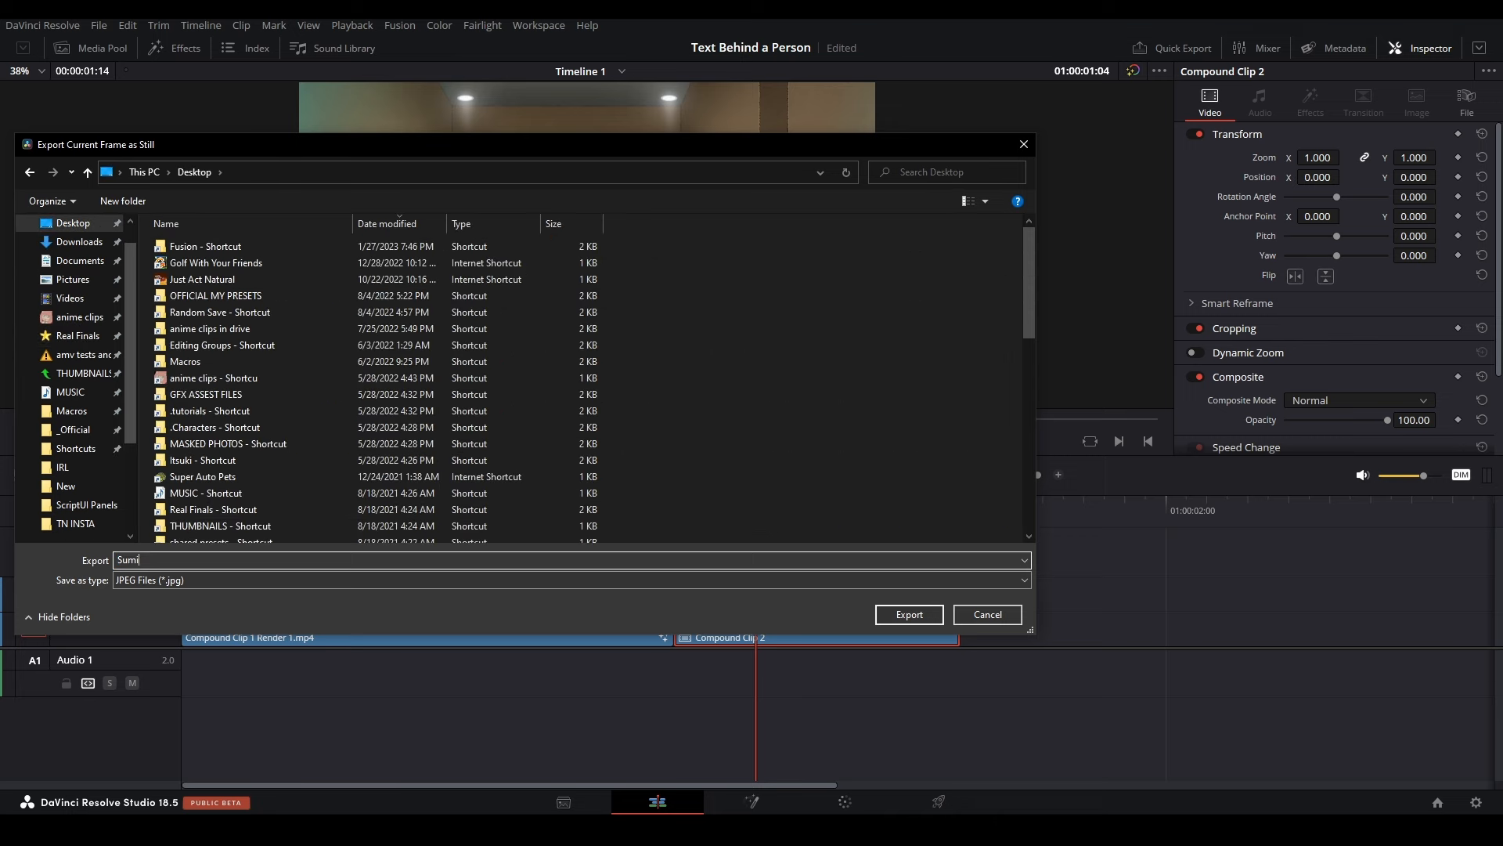
key(Return)
Step: Switch to the browser window showing Runway and open Photopea in a new tab
key(super+d)
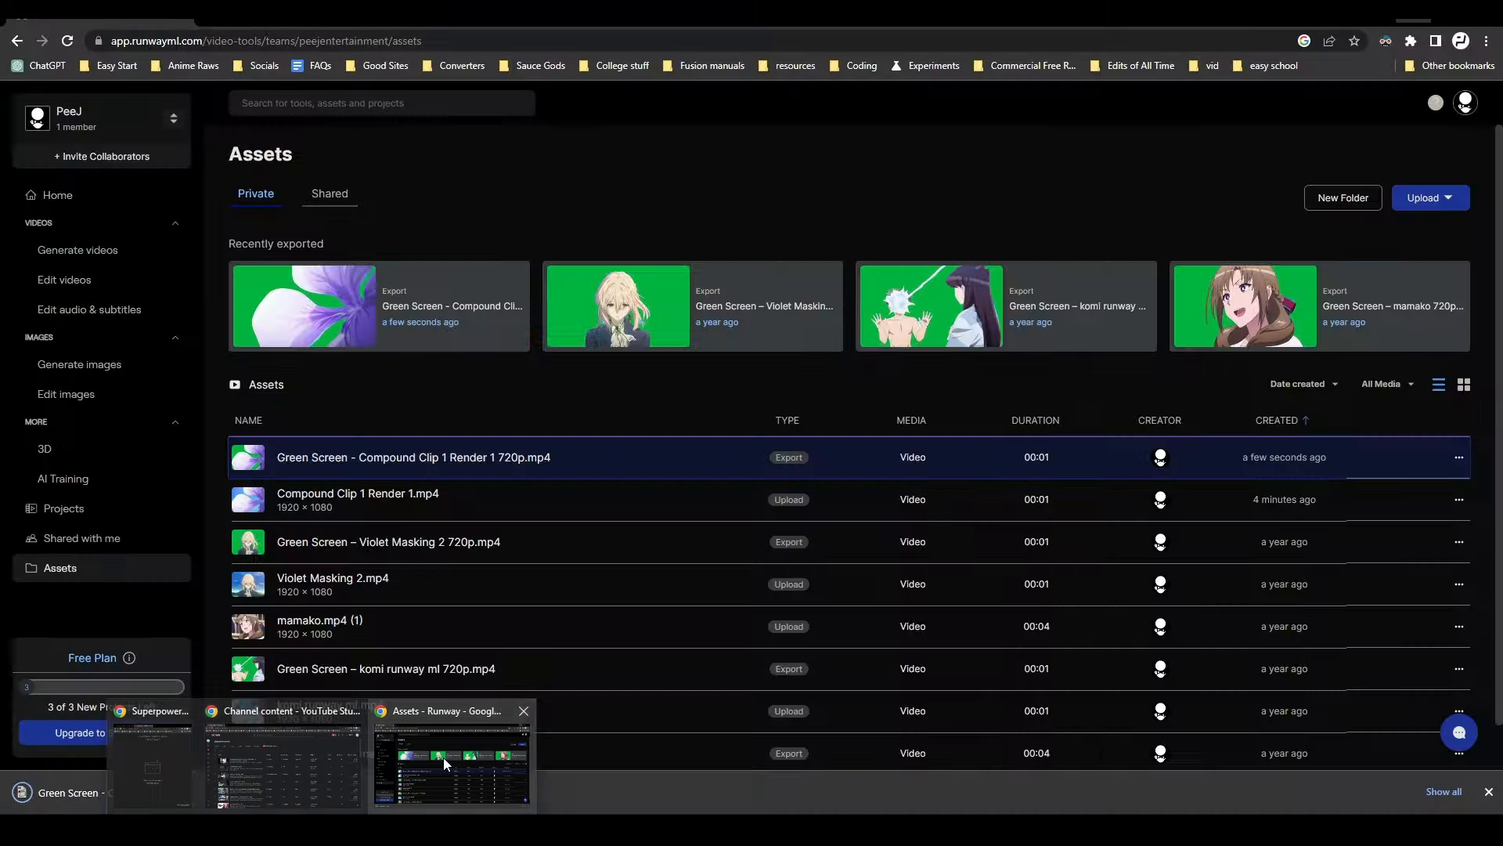
click(443, 758)
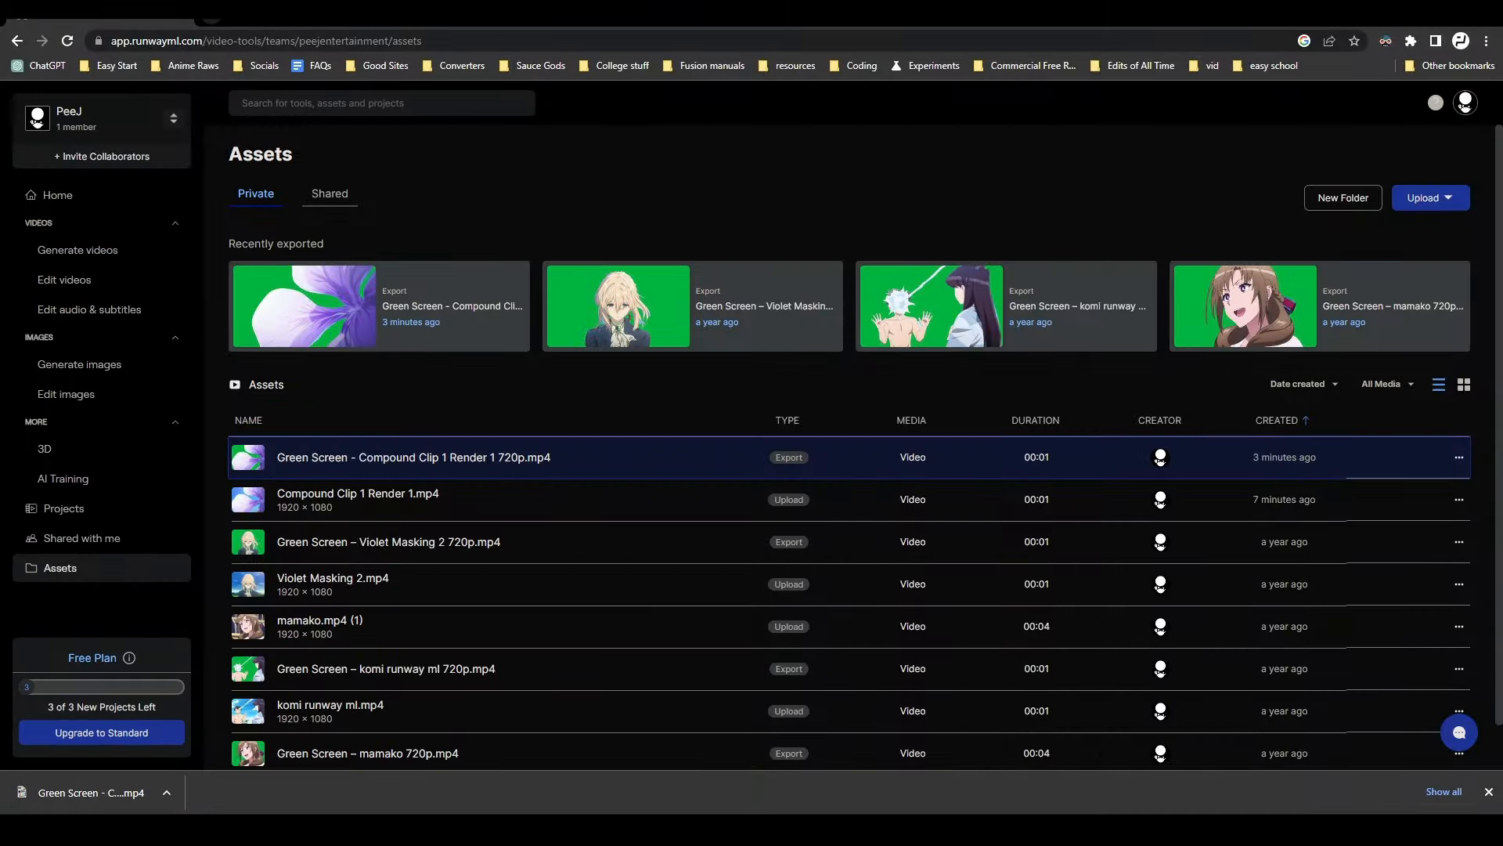
key(ctrl+t)
text(photopea)
key(Return)
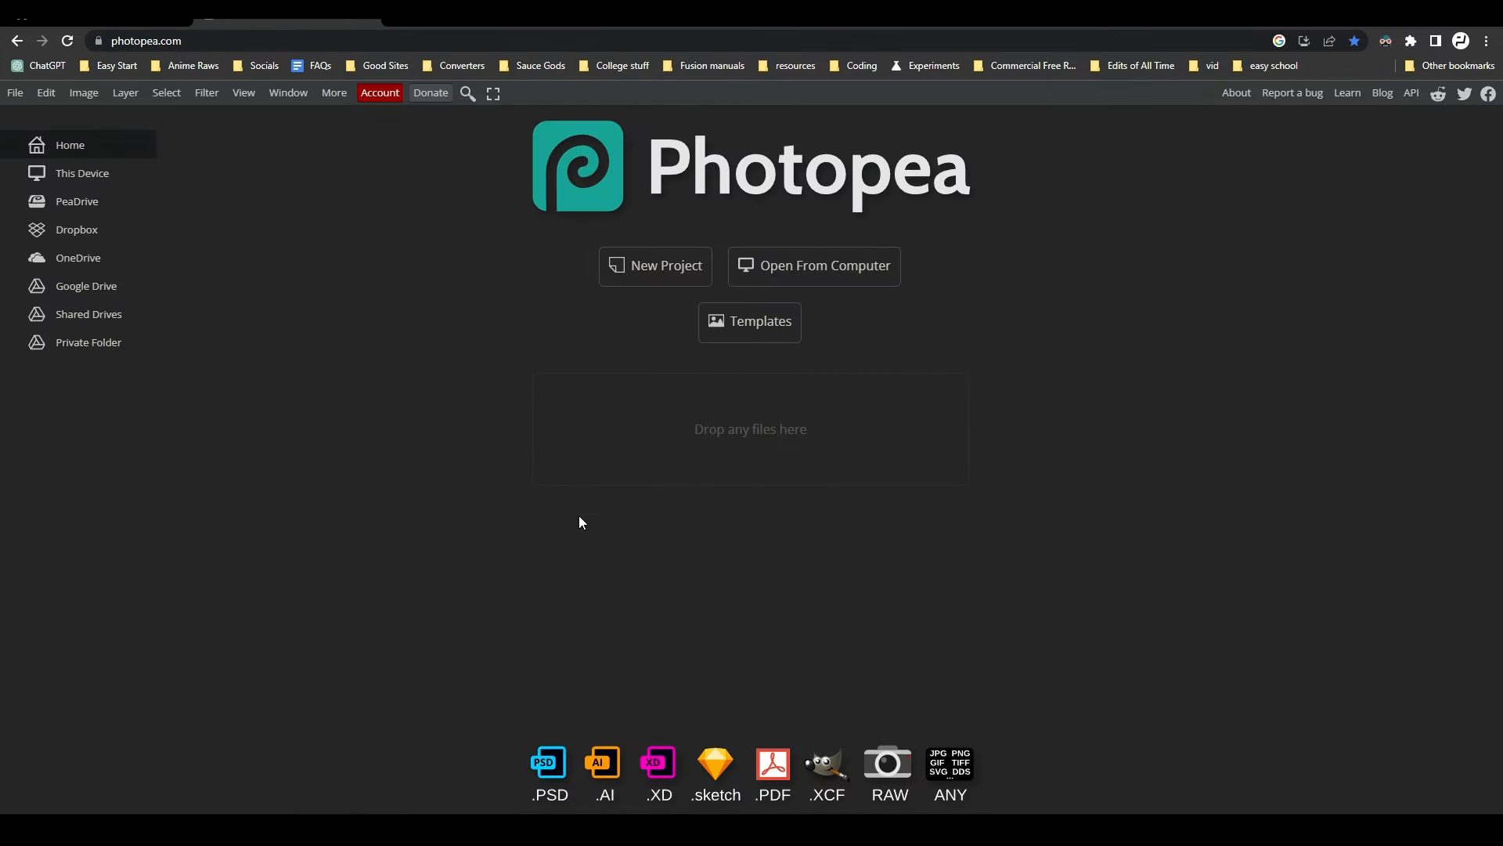
Step: Open Sumi.jpg from the desktop in Photopea and return the browser to full size
key(super+Right)
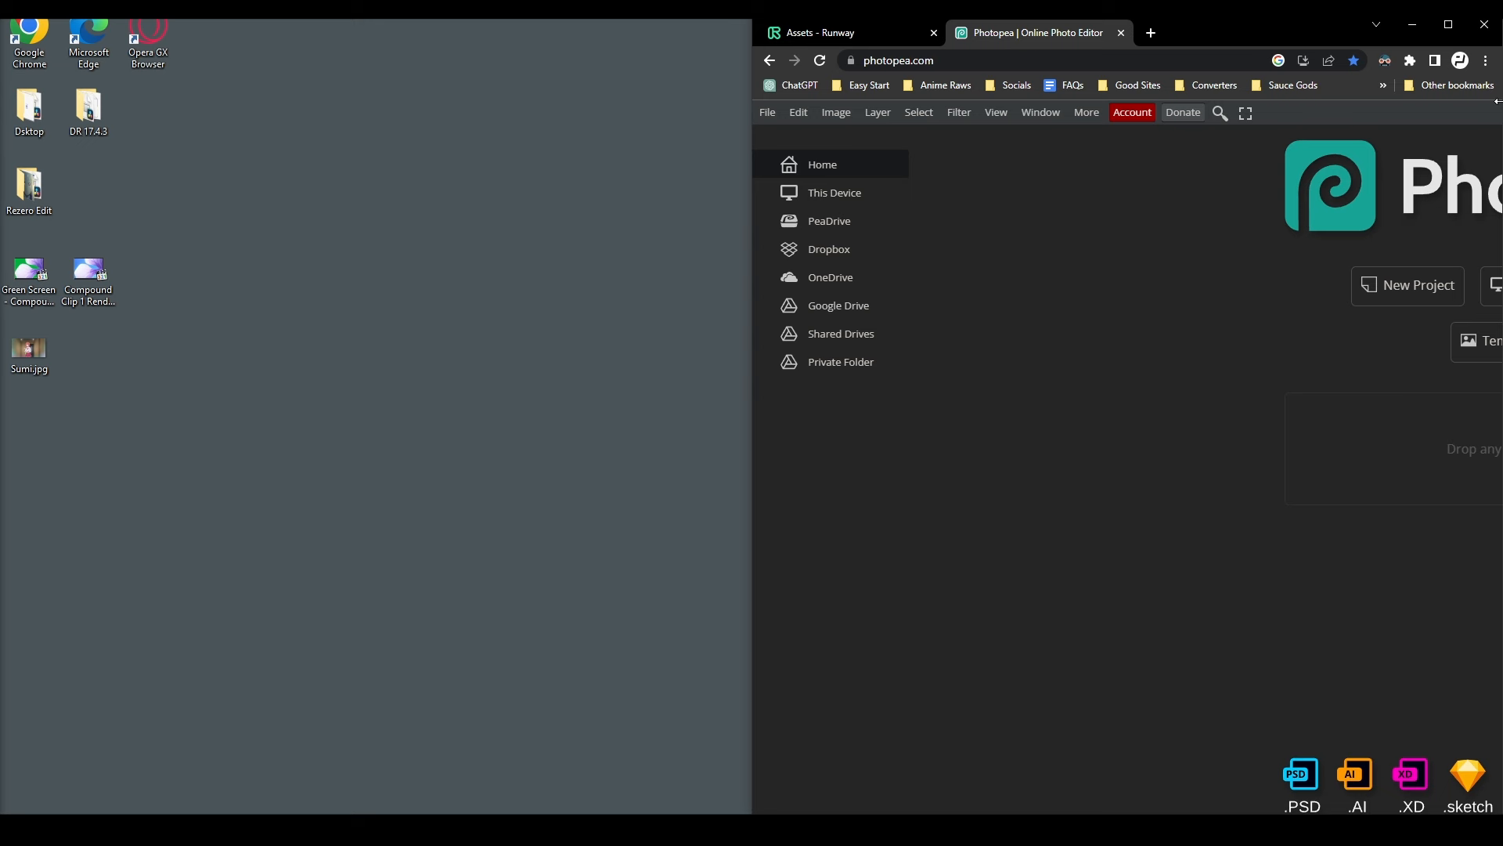
drag(46, 345, 1353, 426)
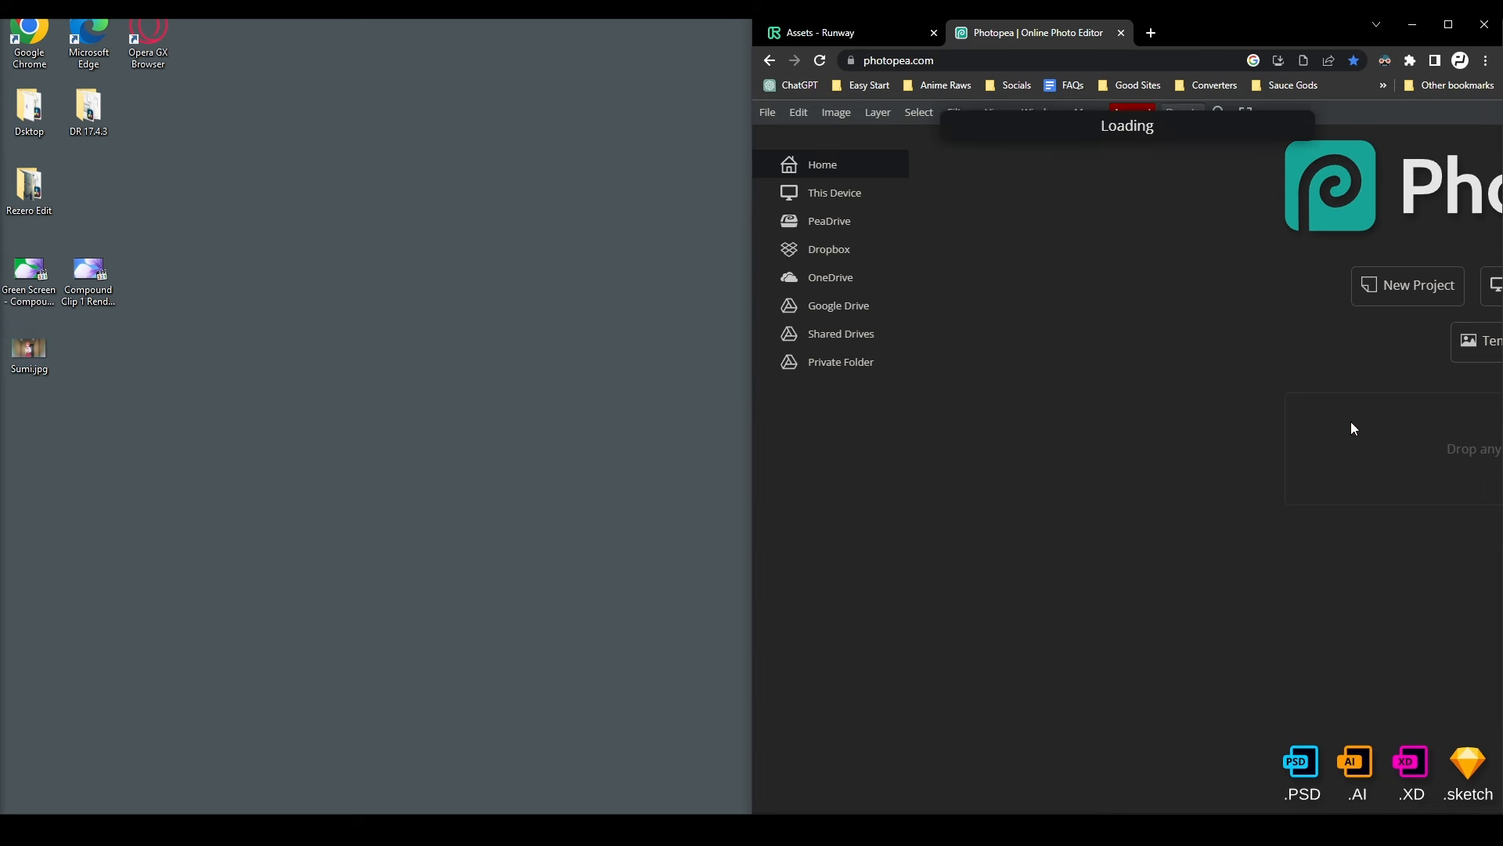
double_click(1266, 36)
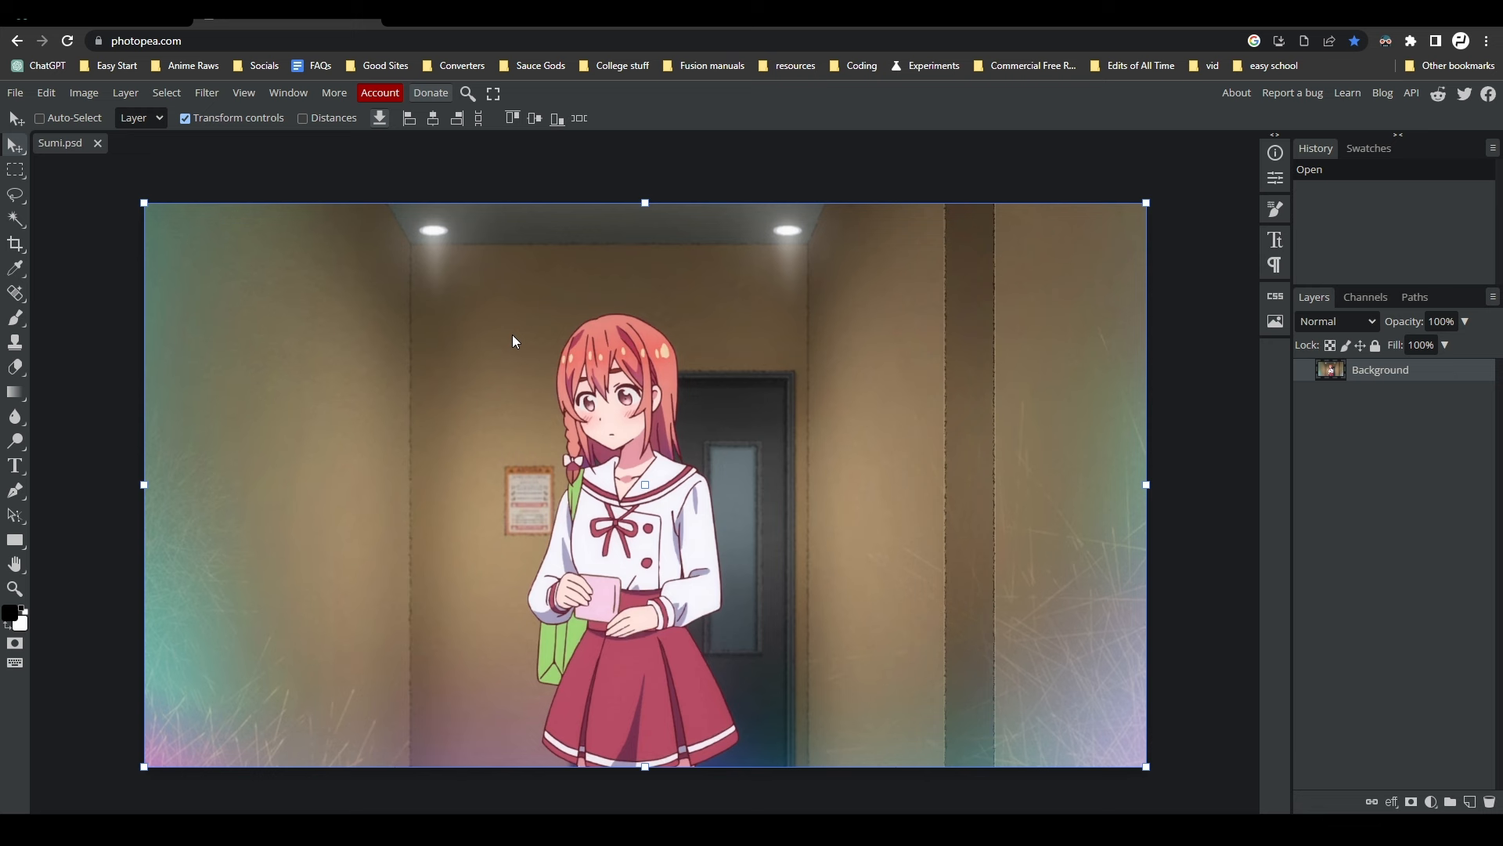
Step: Use the Magic Wand to select the brown hallway background and add the two ceiling lights to the selection
click(17, 218)
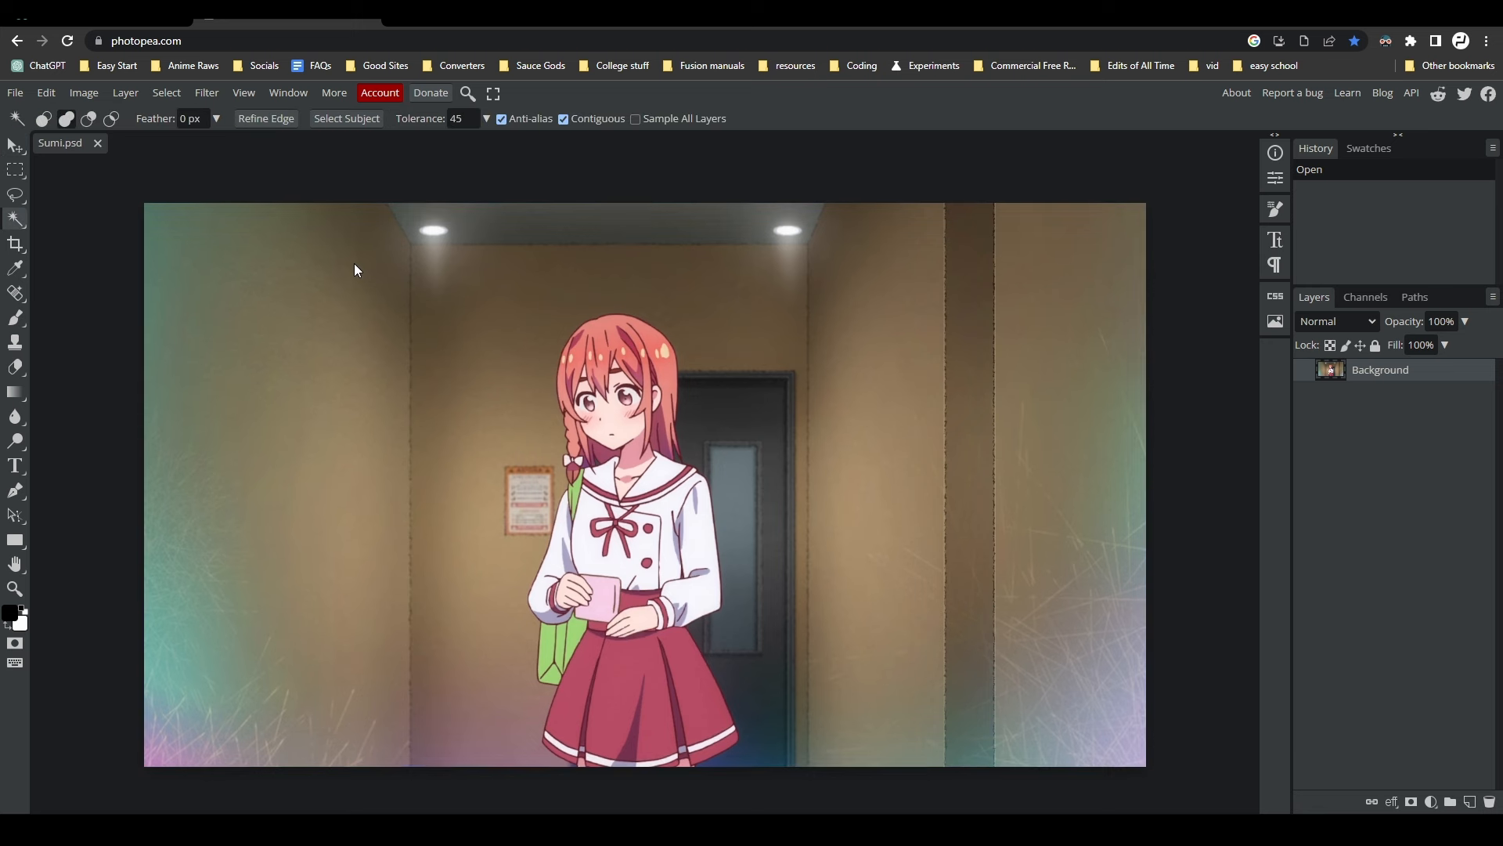
click(318, 239)
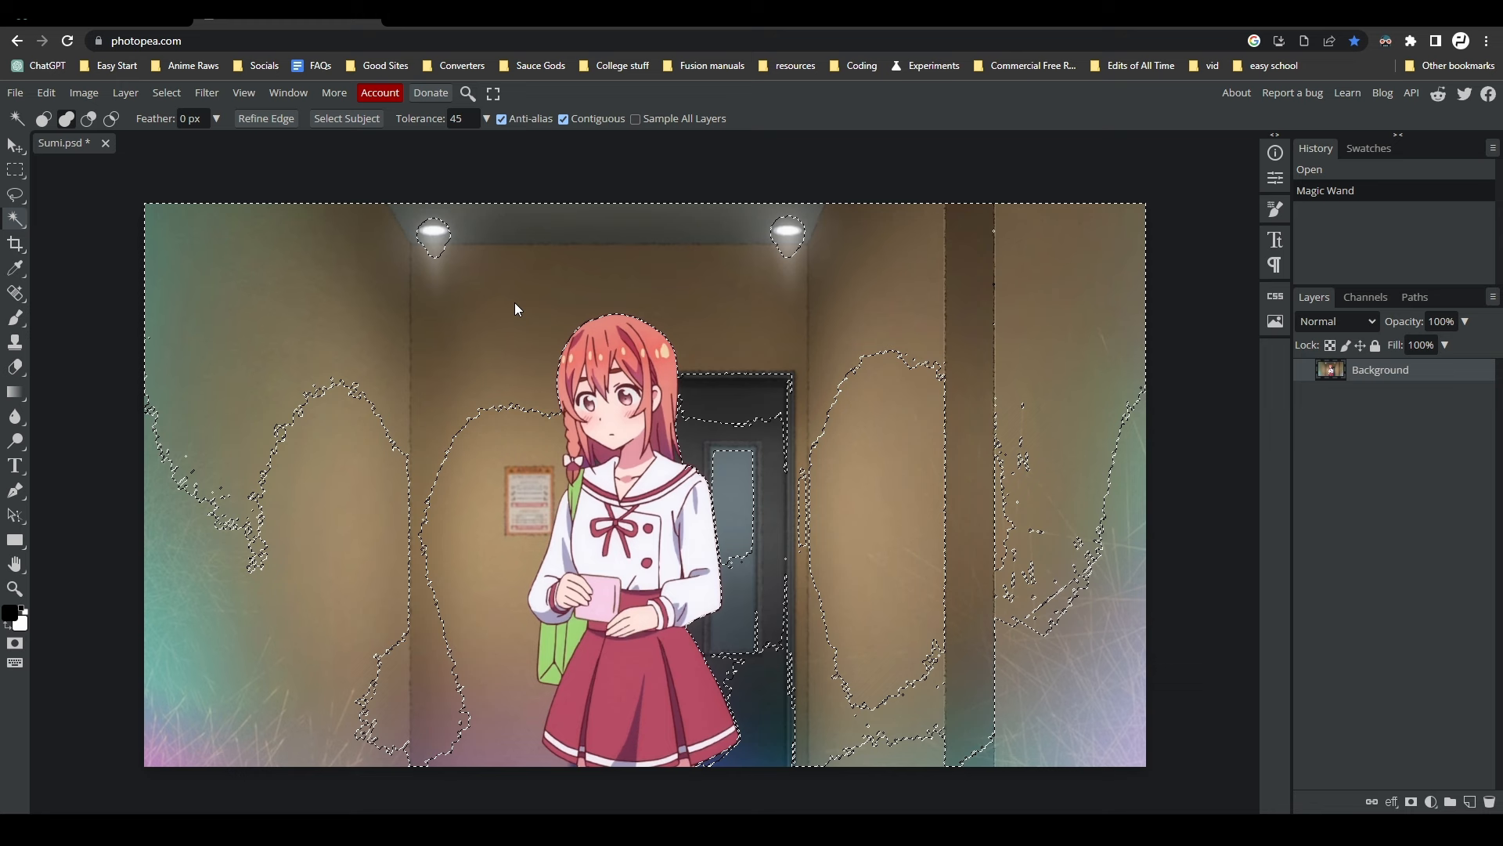
click(434, 235)
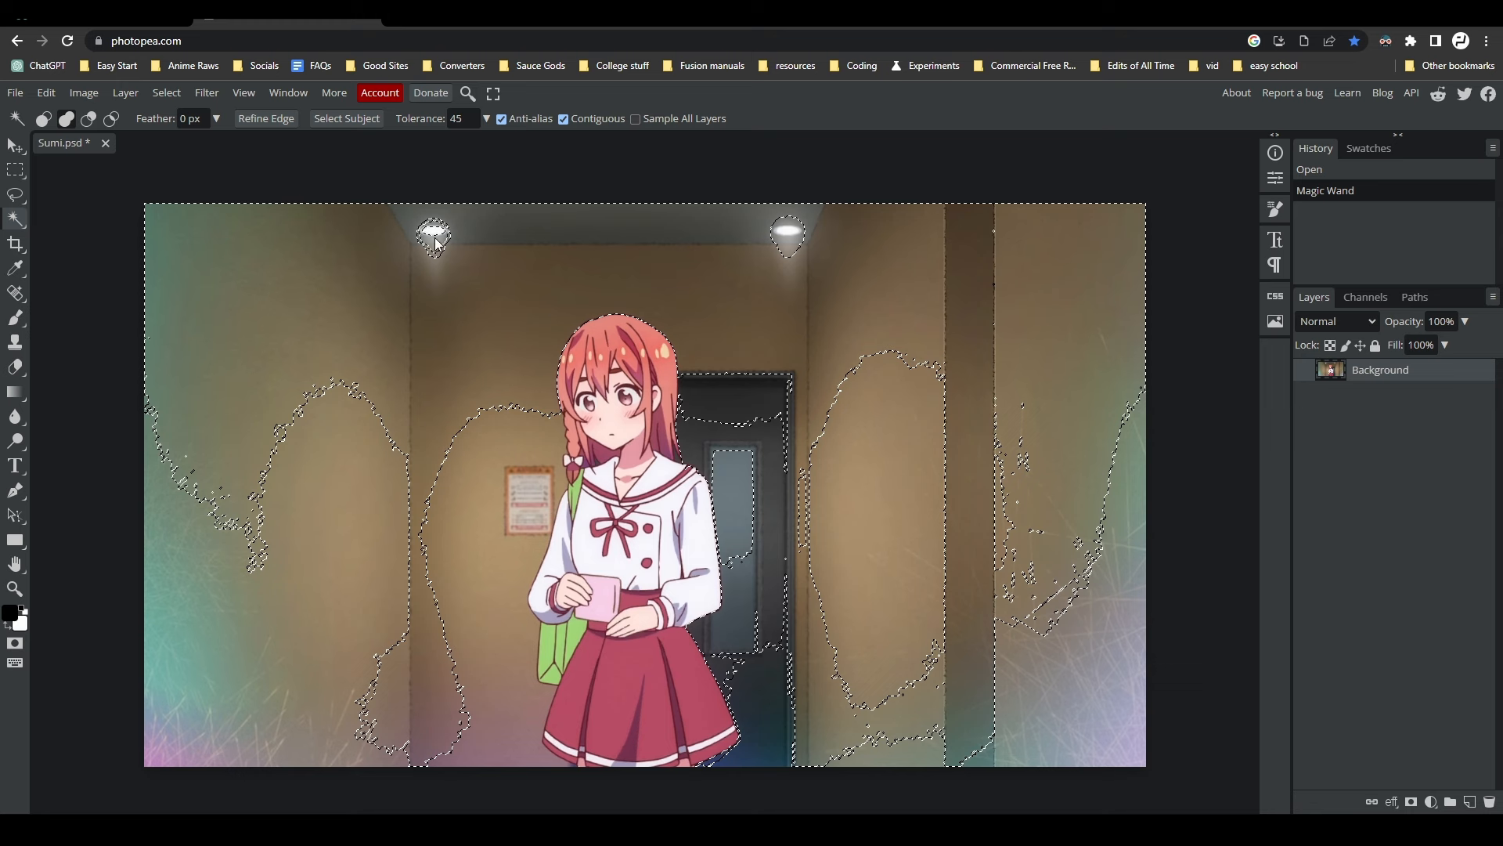
click(792, 235)
Step: Try adding the brown pillar and the wall beside the door with the Magic Wand, and undo both additions
click(976, 518)
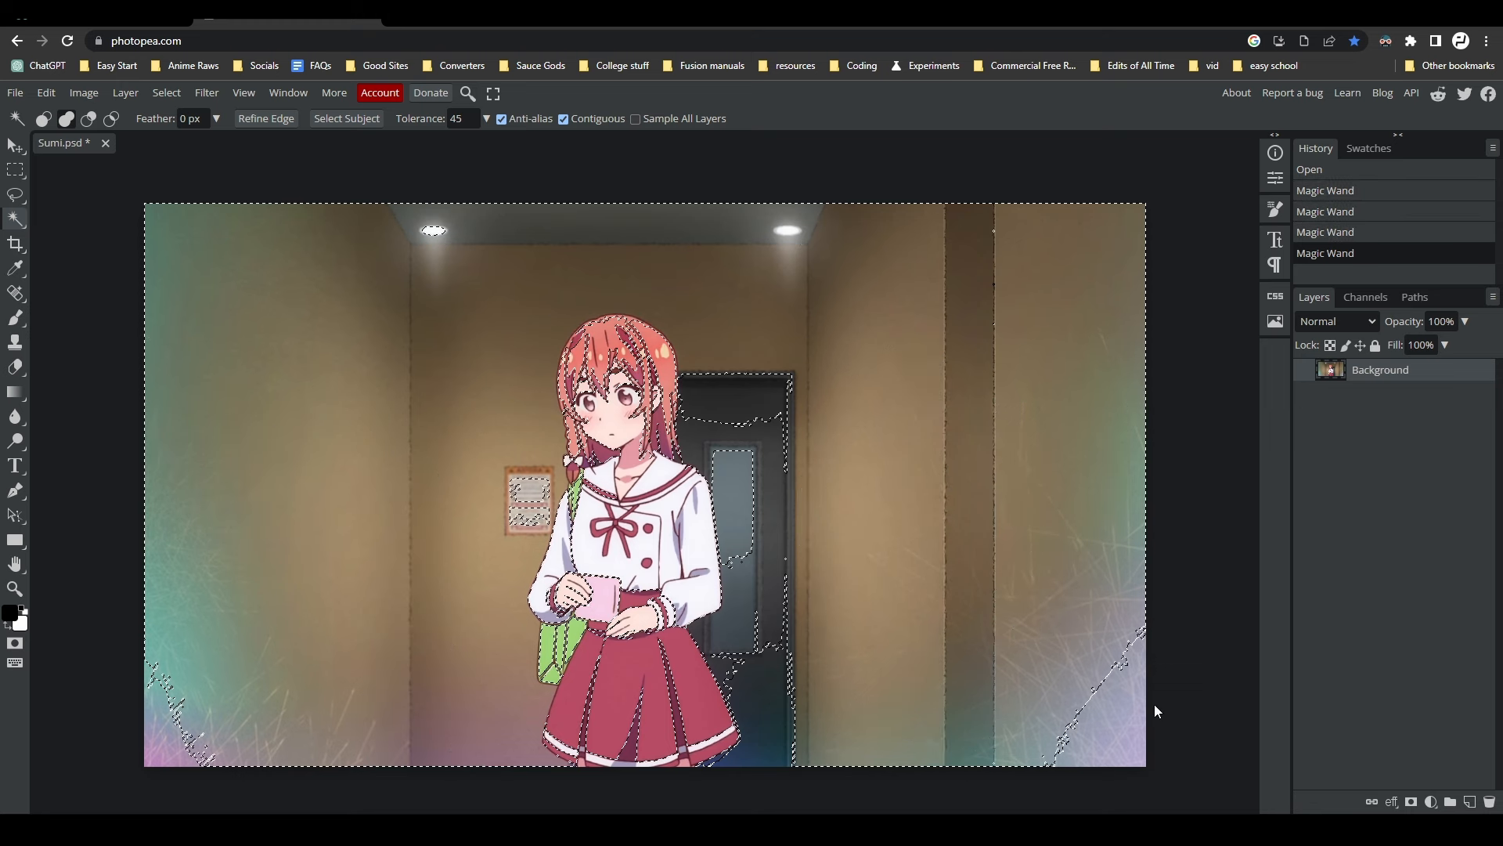
click(877, 581)
key(ctrl+z)
key(ctrl+z)
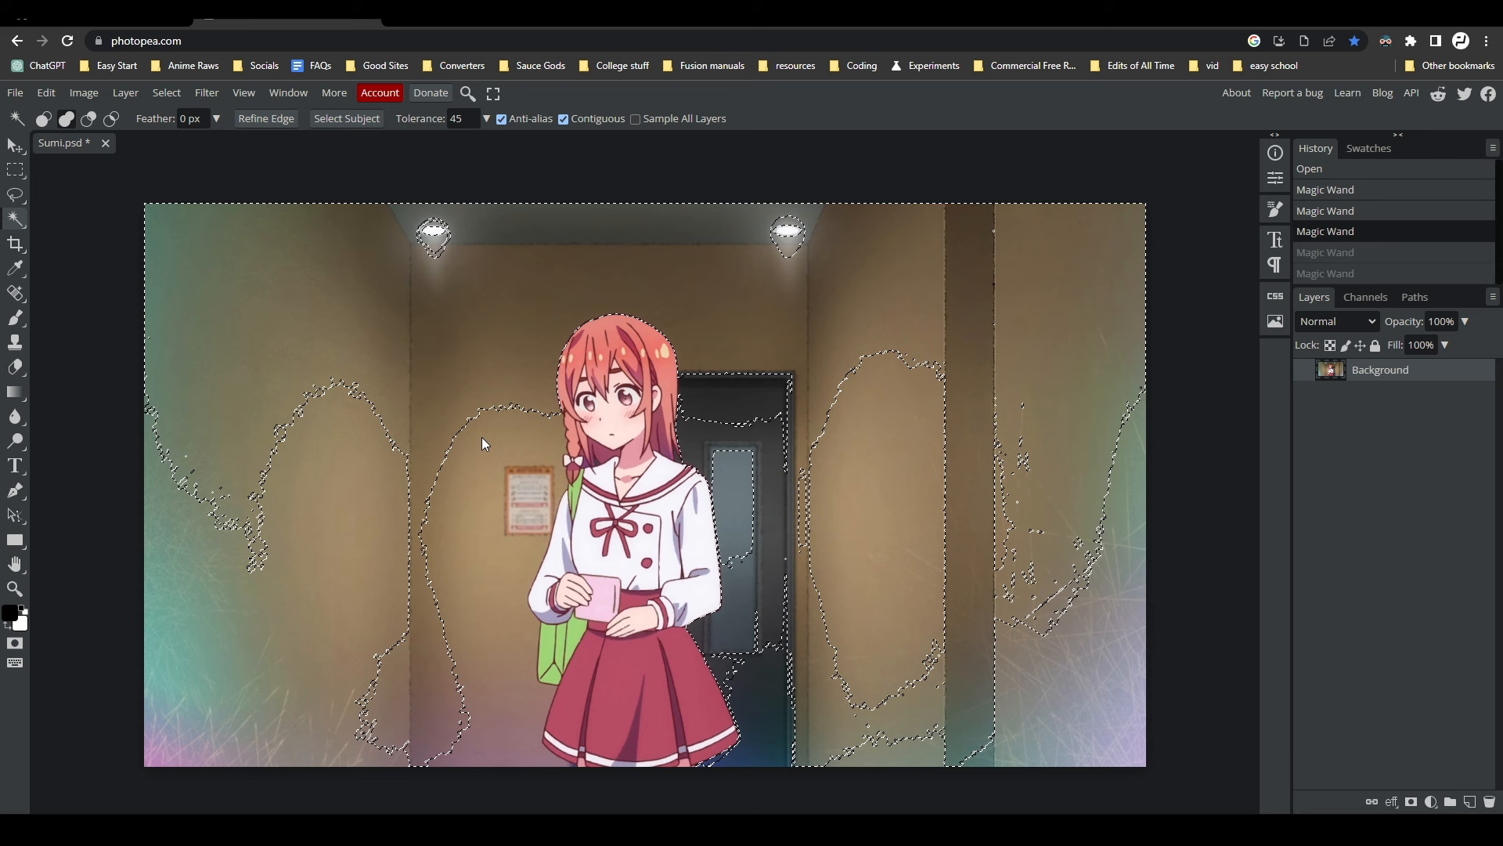
Step: Add the remaining wall areas, notice, door and colored corners around the girl to the selection with the Magic Wand
click(492, 459)
click(545, 500)
click(740, 494)
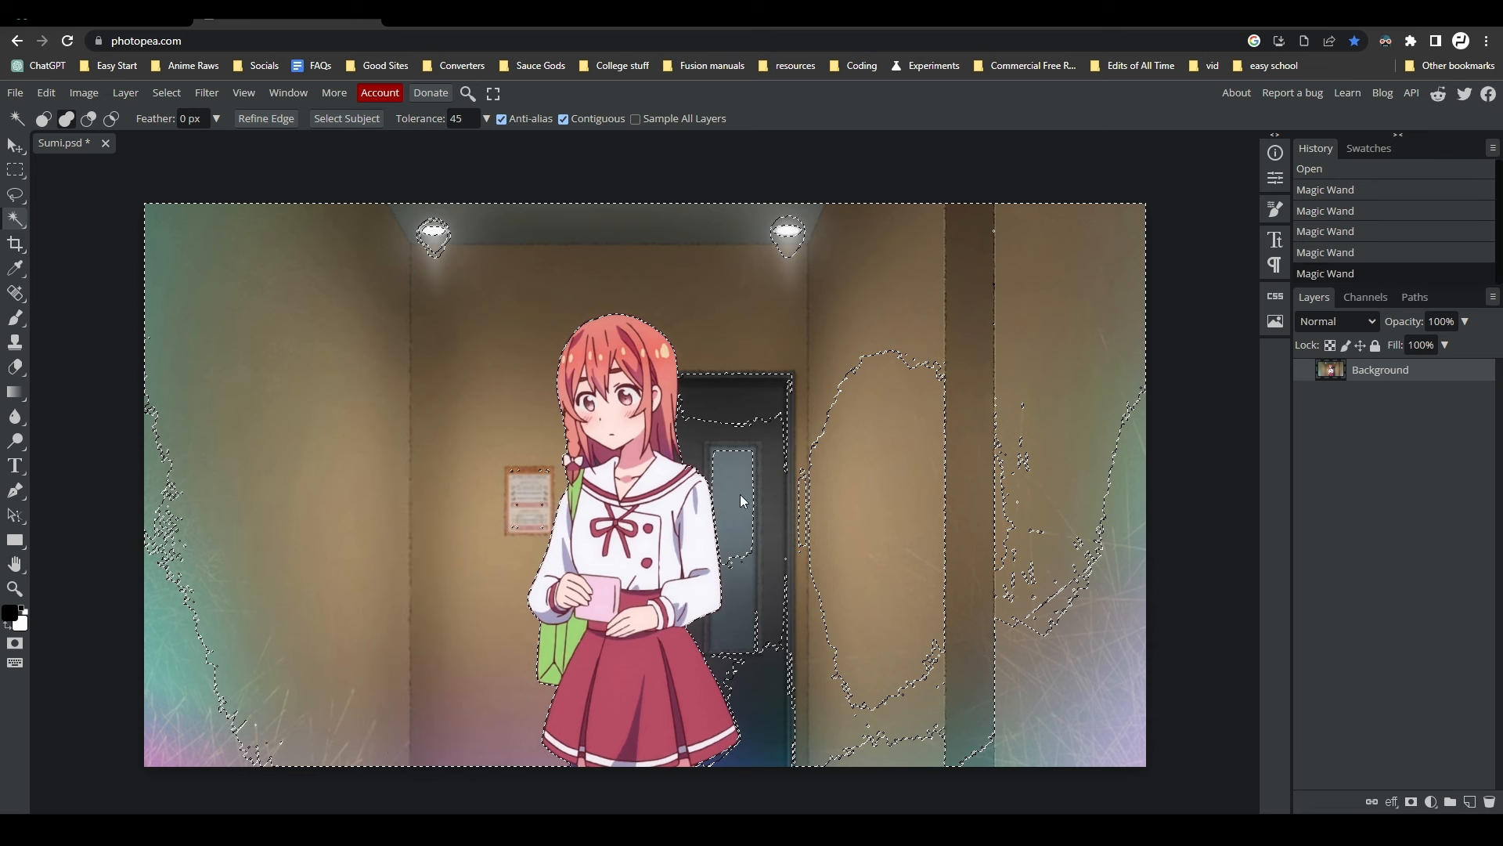
click(762, 426)
click(904, 490)
click(1032, 575)
click(1130, 673)
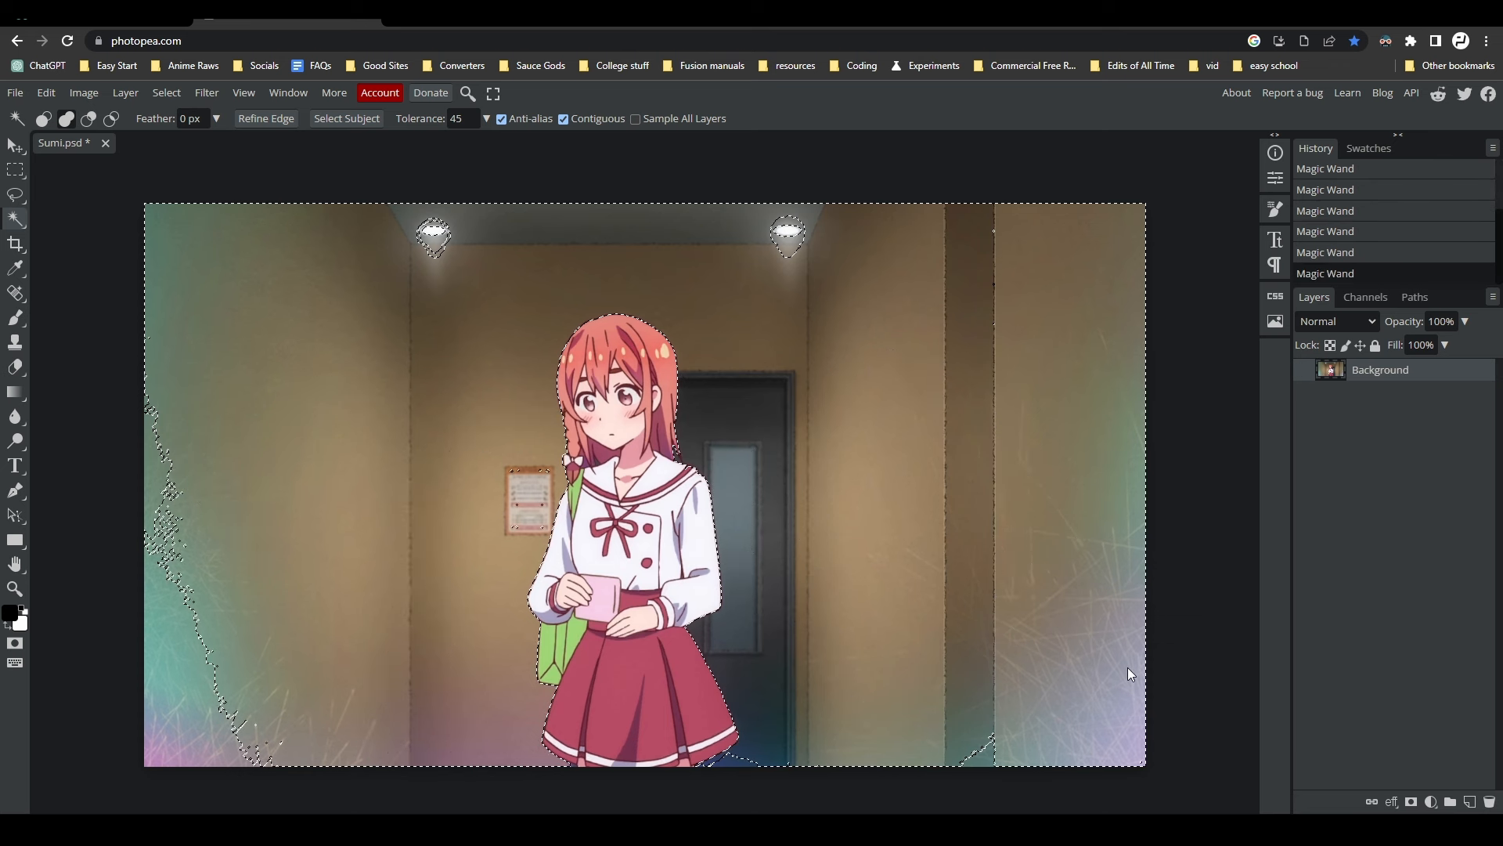
click(981, 748)
click(186, 720)
click(167, 472)
click(190, 758)
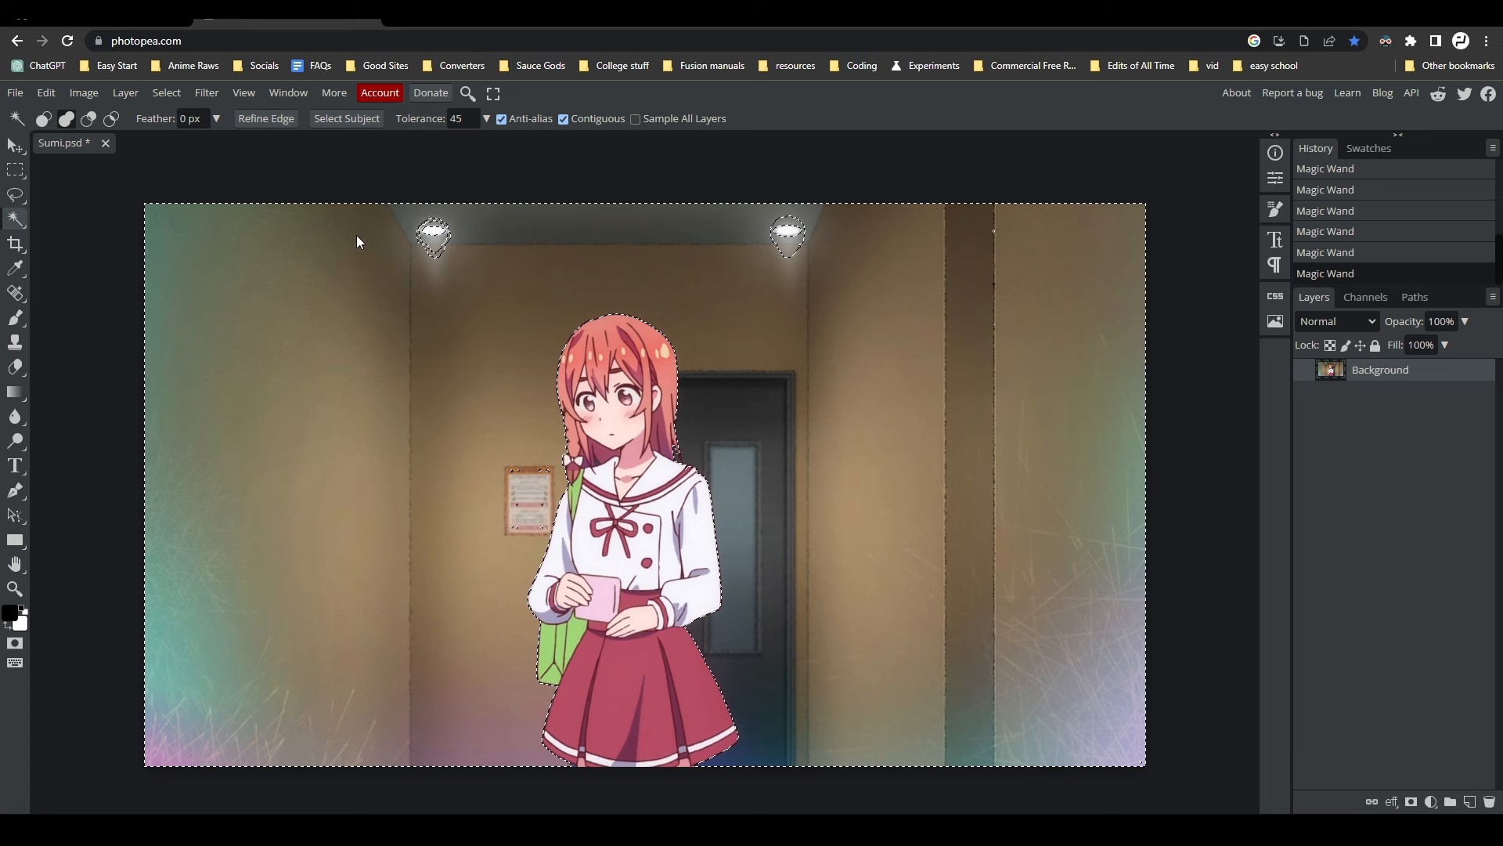
Step: Add the leftover areas around both ceiling lights to the selection with the Lasso tool
key(l)
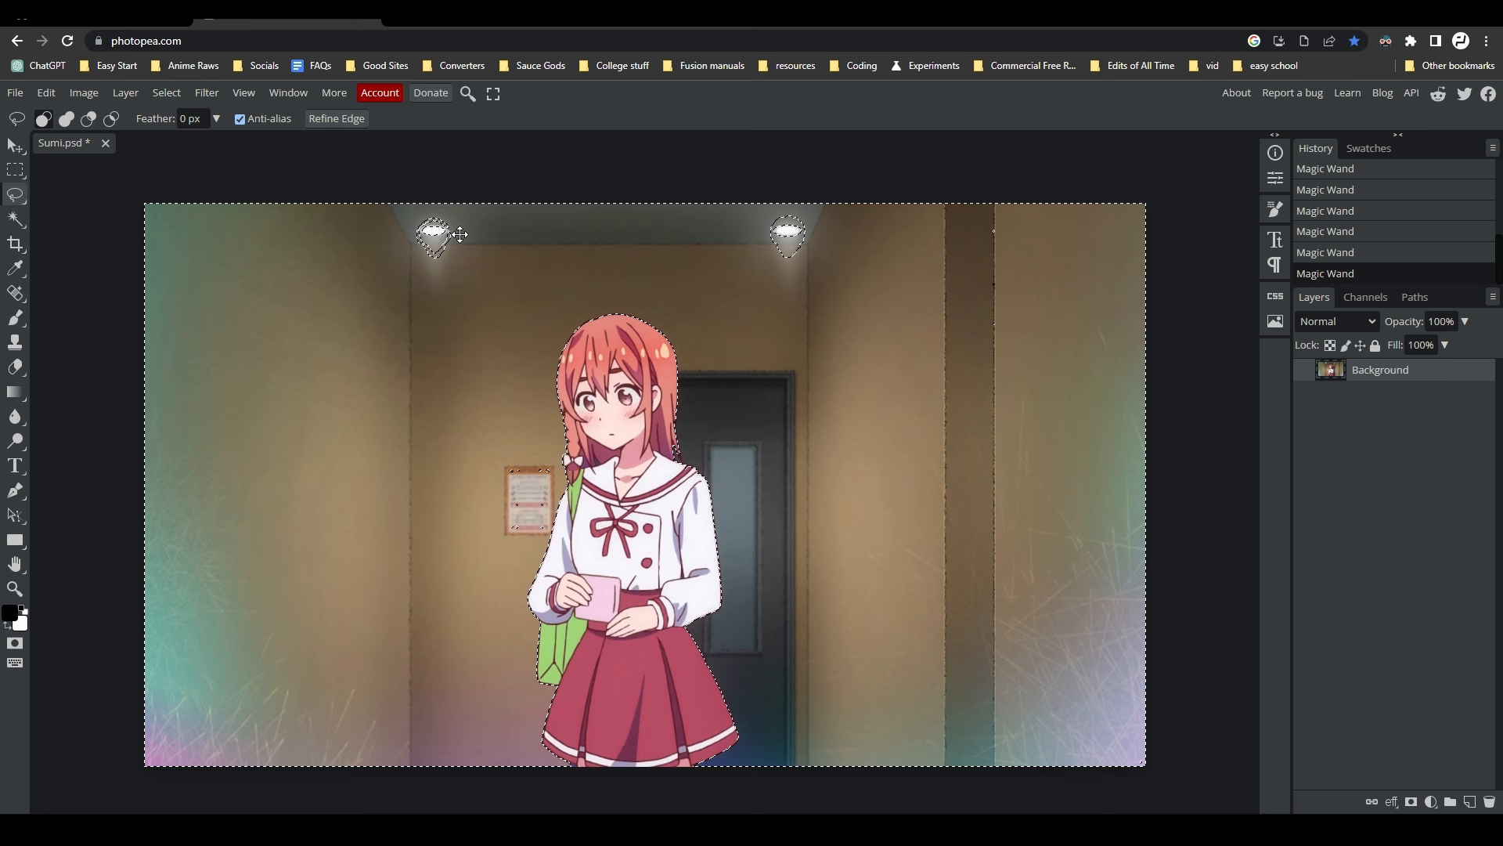
key(shift)
mouse_move(475, 237)
mouse_down()
mouse_move(455, 209)
mouse_move(399, 202)
mouse_move(436, 290)
mouse_move(501, 209)
mouse_up()
mouse_move(767, 215)
mouse_down()
mouse_move(835, 240)
mouse_move(796, 211)
mouse_up()
mouse_move(796, 211)
mouse_down()
mouse_move(832, 212)
mouse_move(816, 225)
mouse_move(816, 192)
mouse_up()
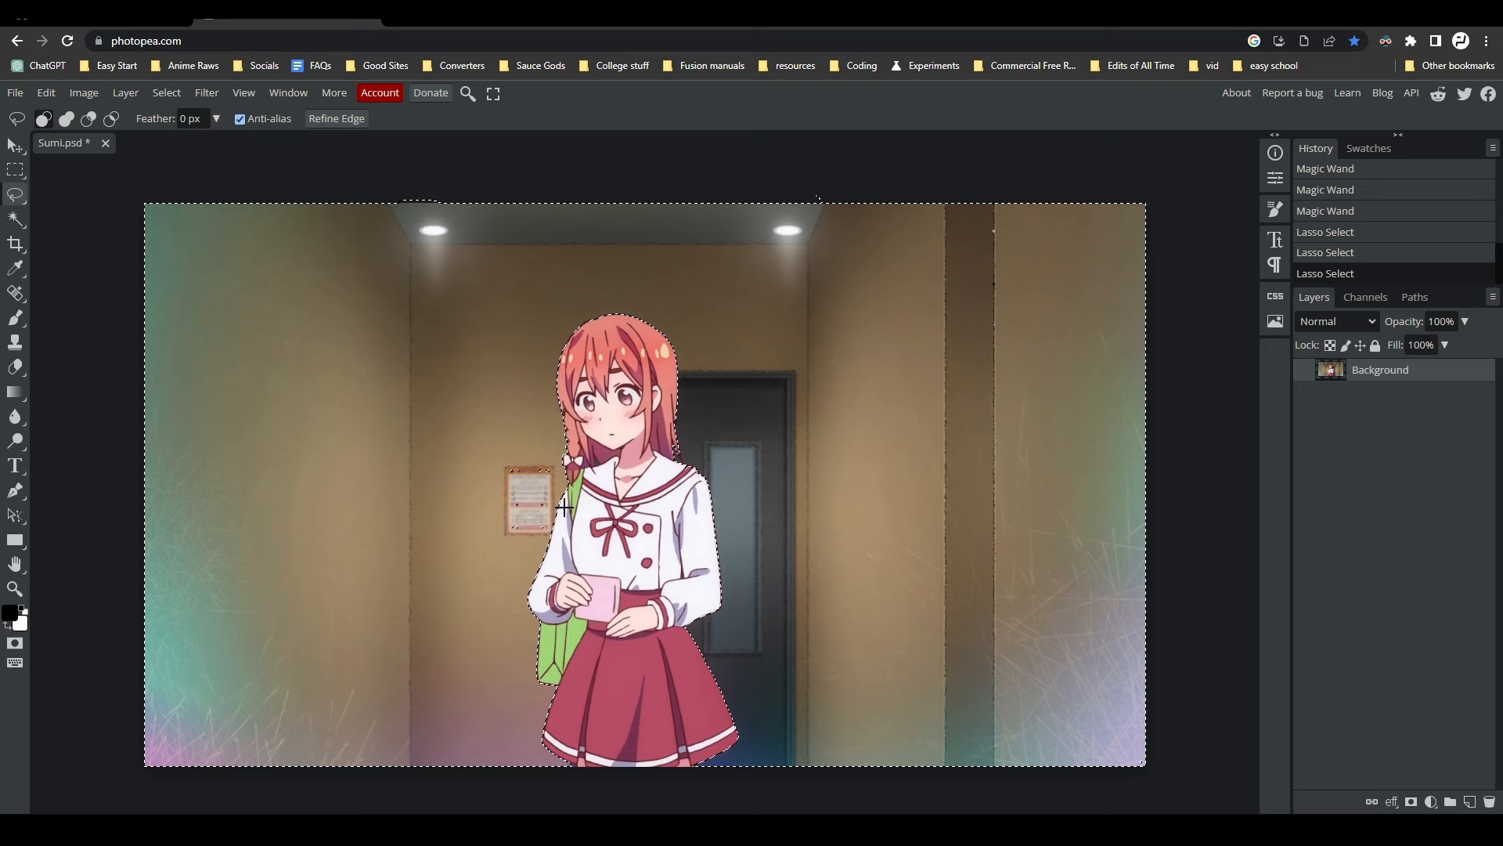
Step: Lasso around the notice on the wall to add its leftover areas to the background selection
scroll(541, 470, up, 1)
drag(521, 447, 488, 479)
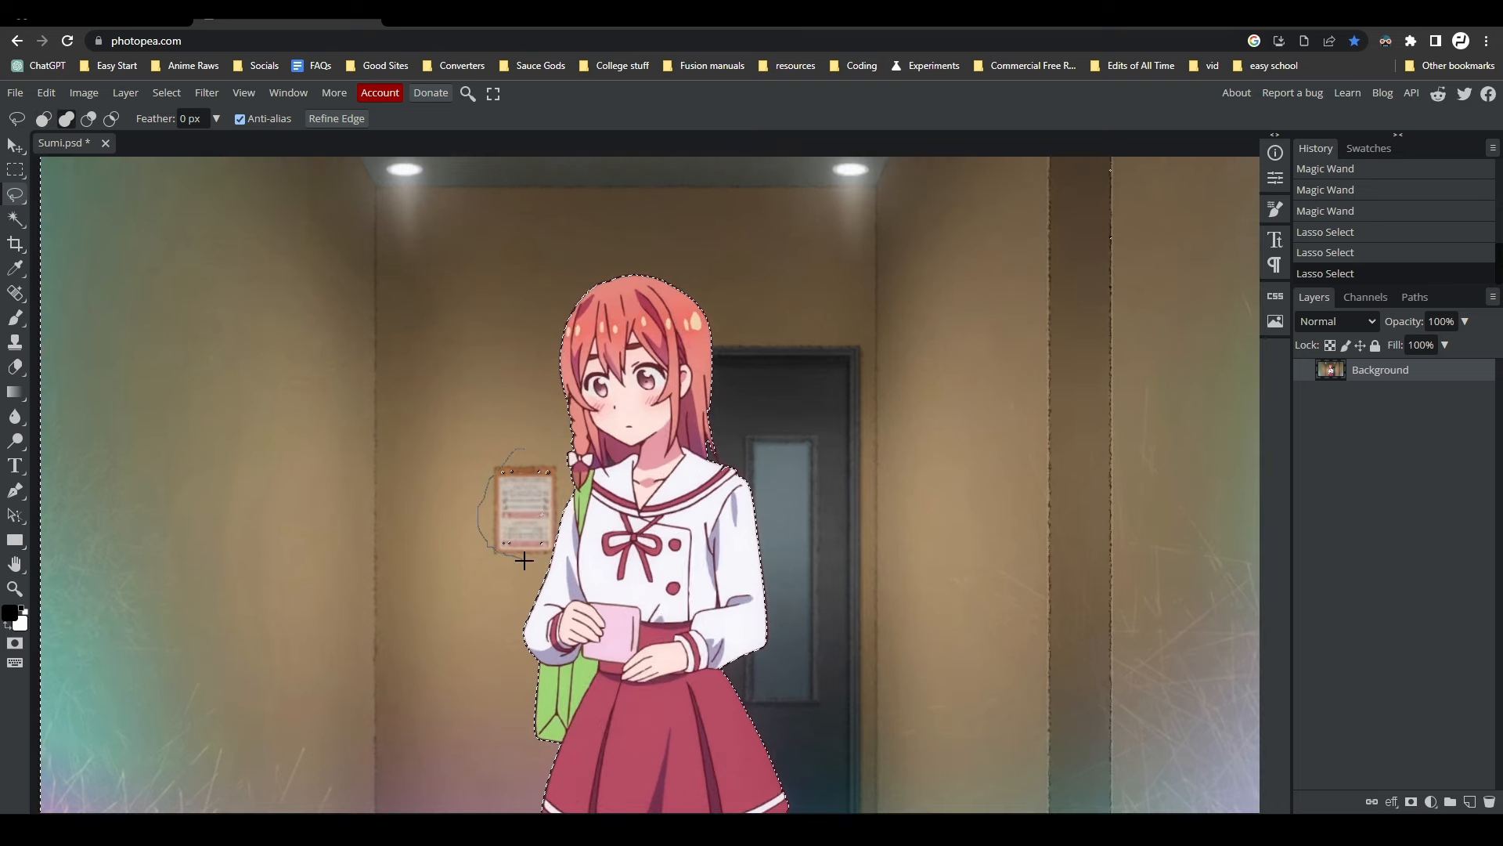
mouse_move(543, 546)
mouse_down()
mouse_move(547, 439)
mouse_move(522, 443)
mouse_up()
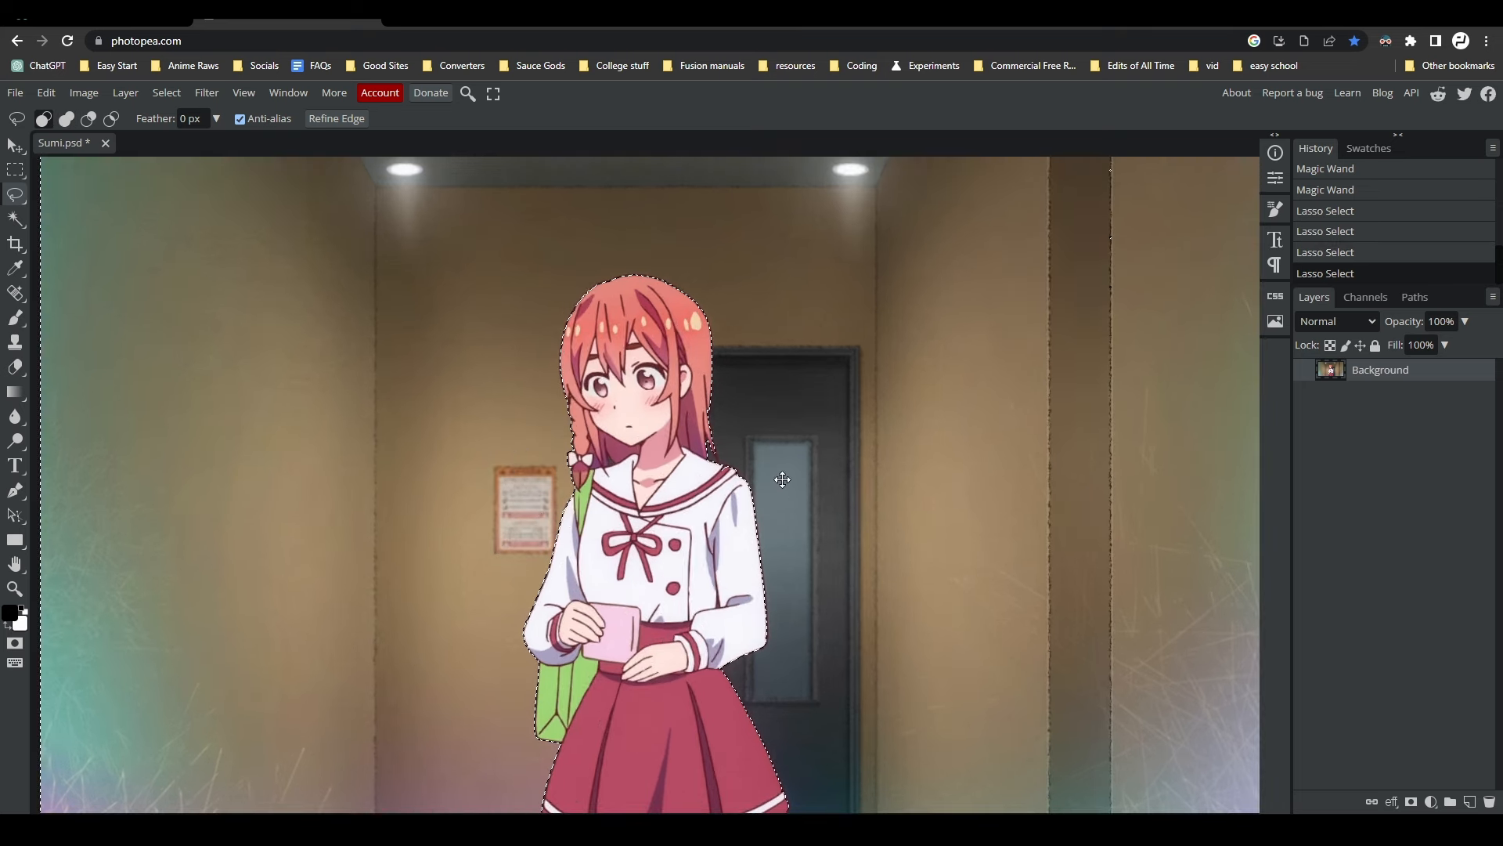
Step: Try adding a Lasso outline around the thin hair strand above the girl's shoulder to the selection, and undo it
scroll(719, 462, up, 8)
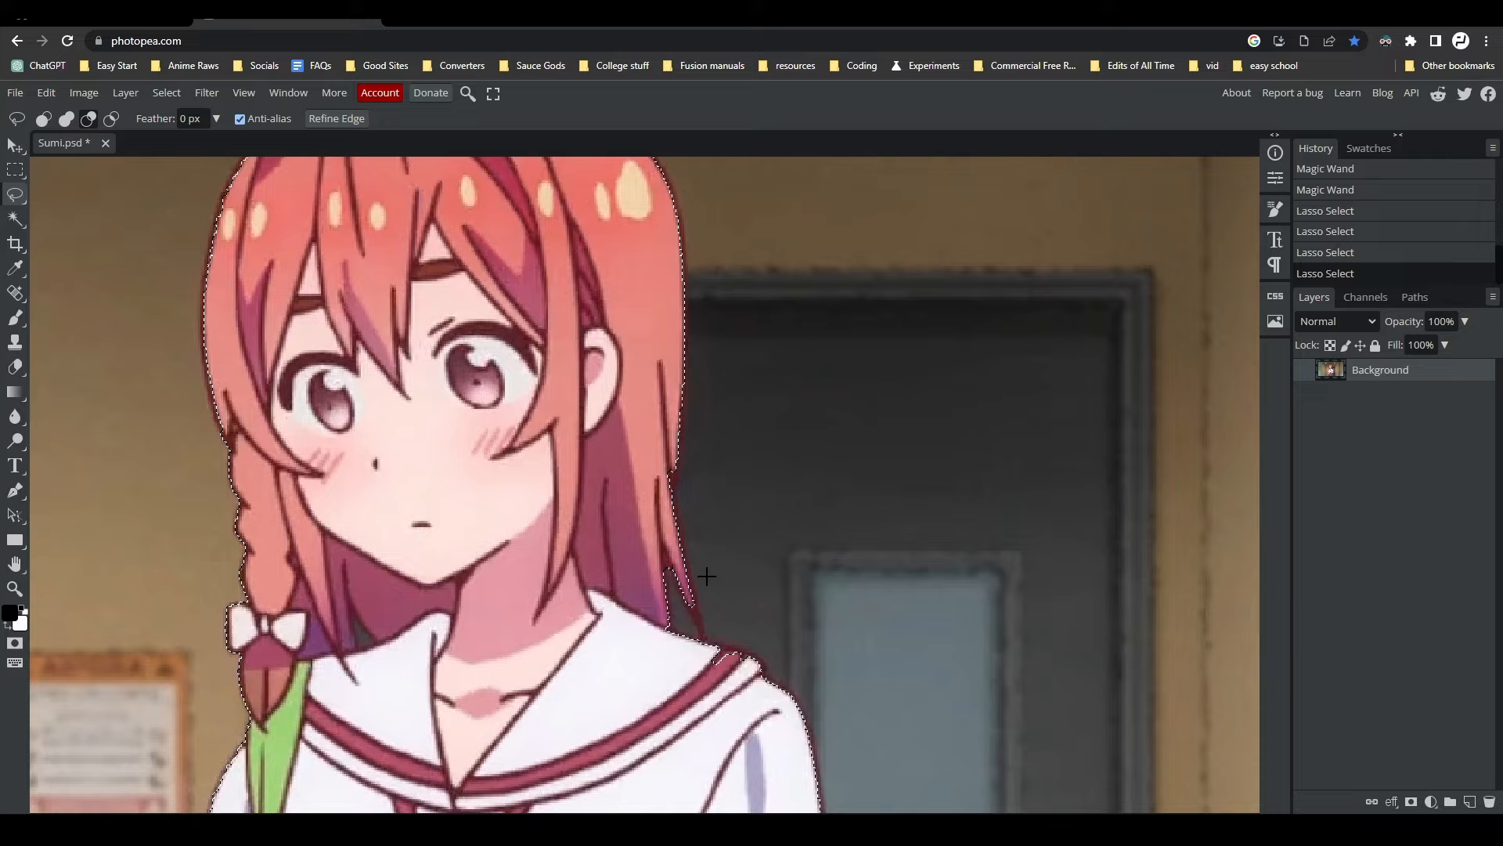
scroll(694, 631, up, 4)
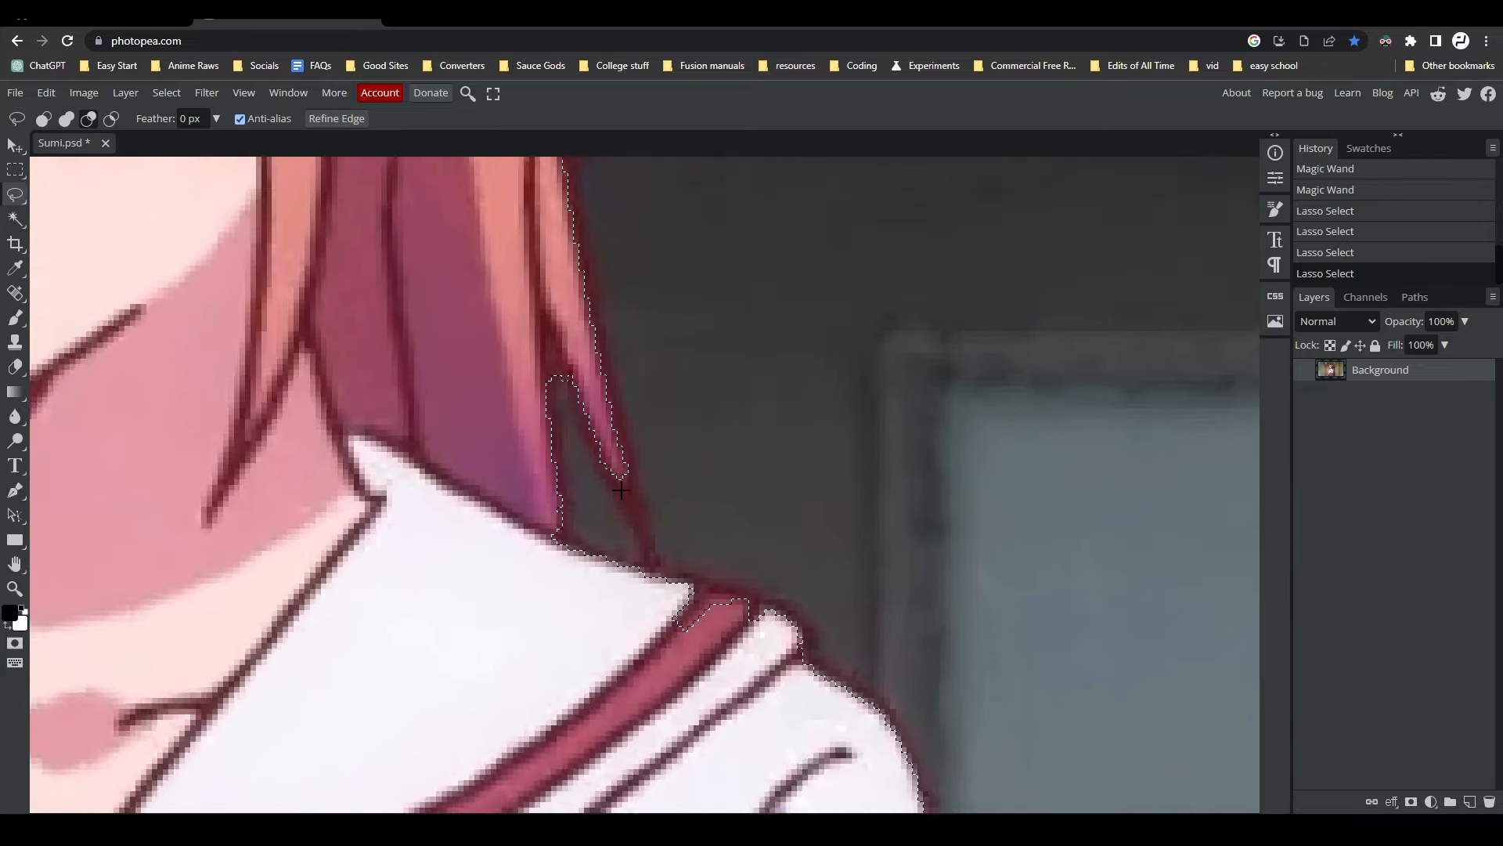
key(shift)
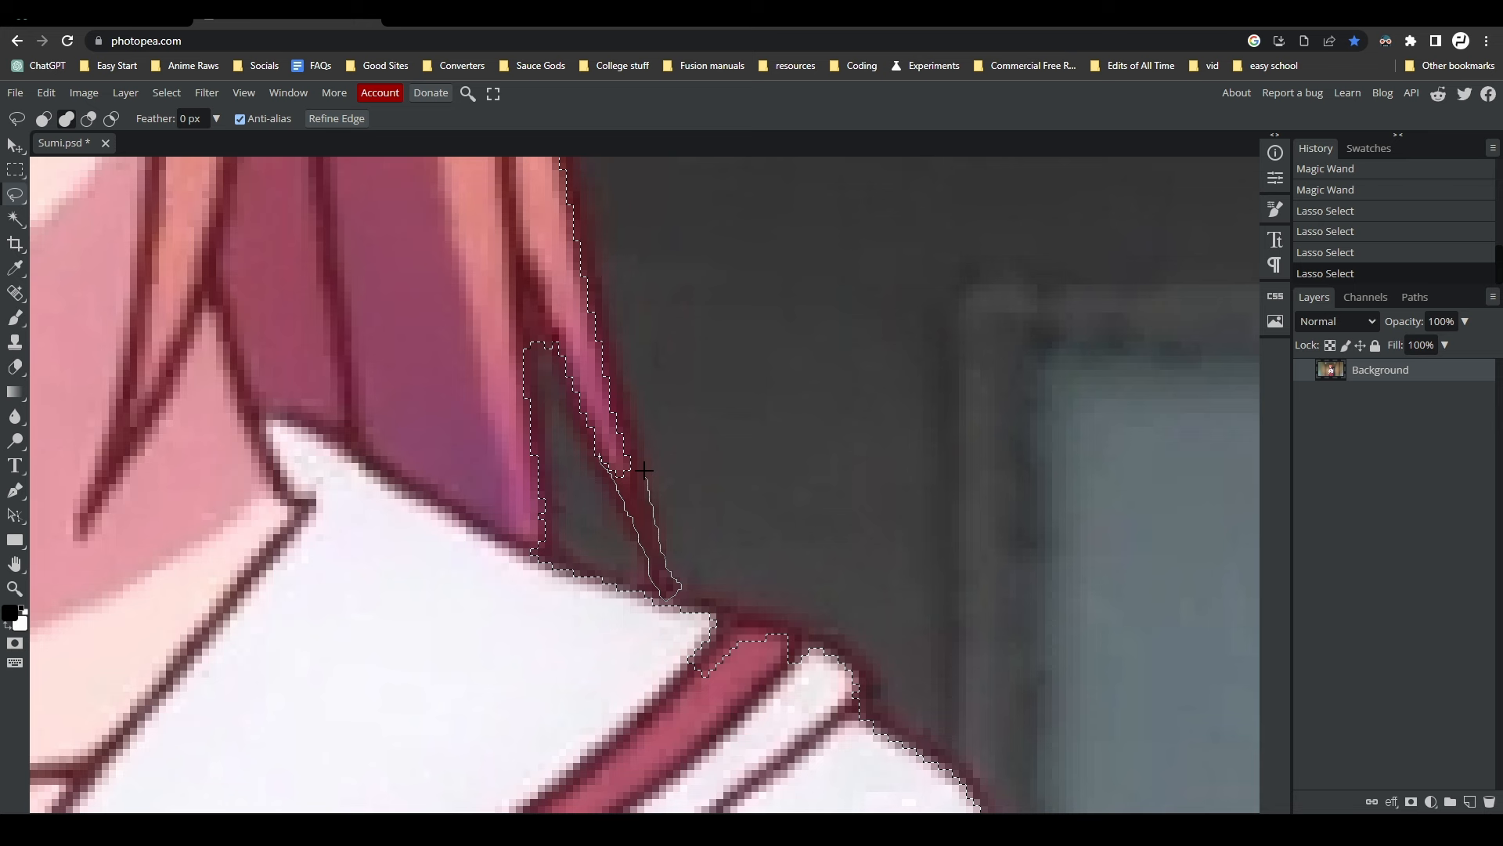
mouse_move(644, 469)
mouse_down()
mouse_move(553, 259)
mouse_move(525, 376)
mouse_up()
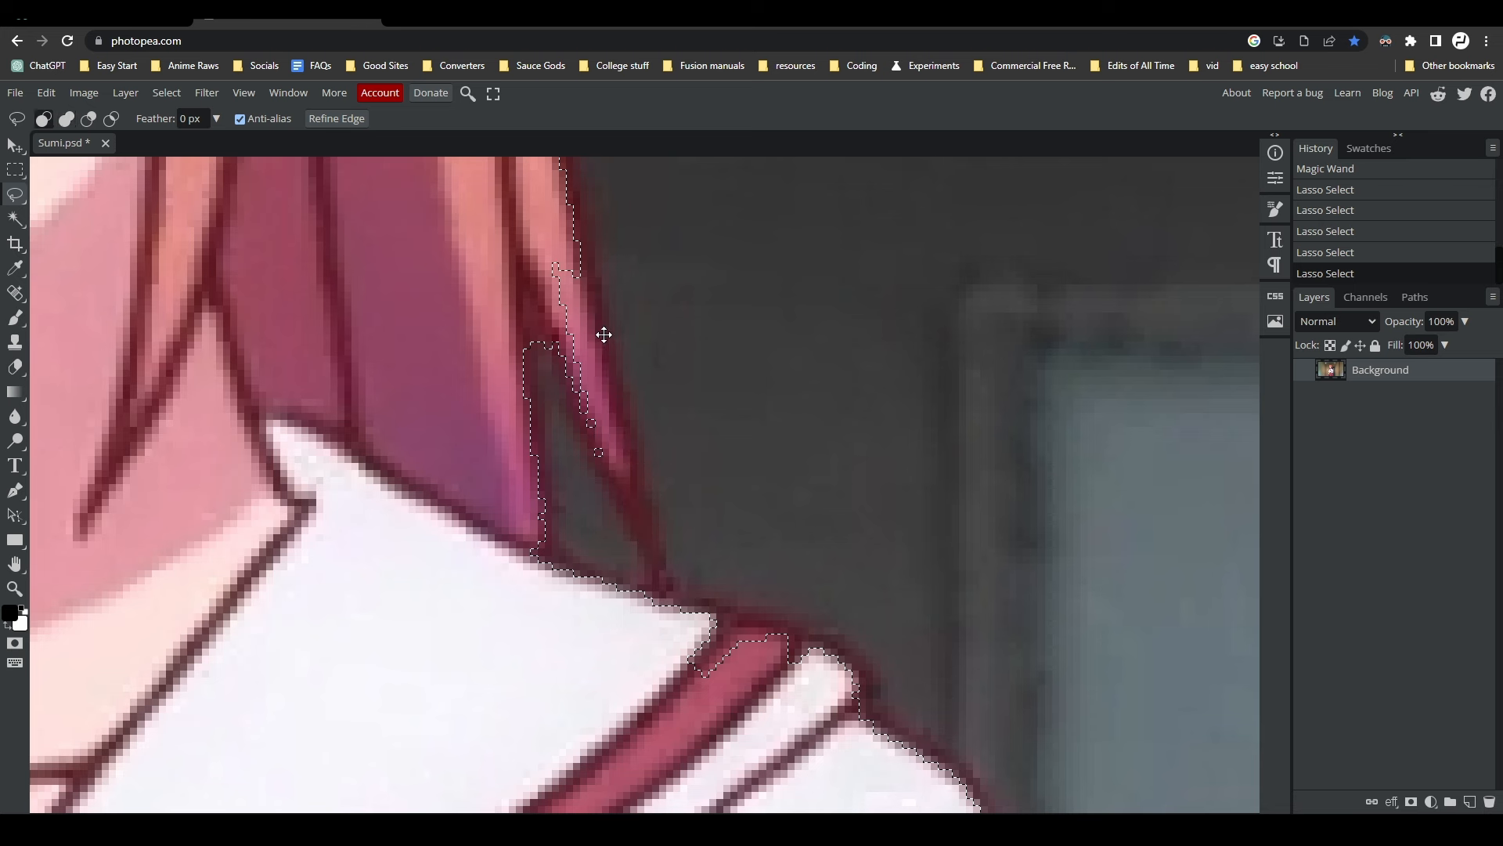
key(ctrl+z)
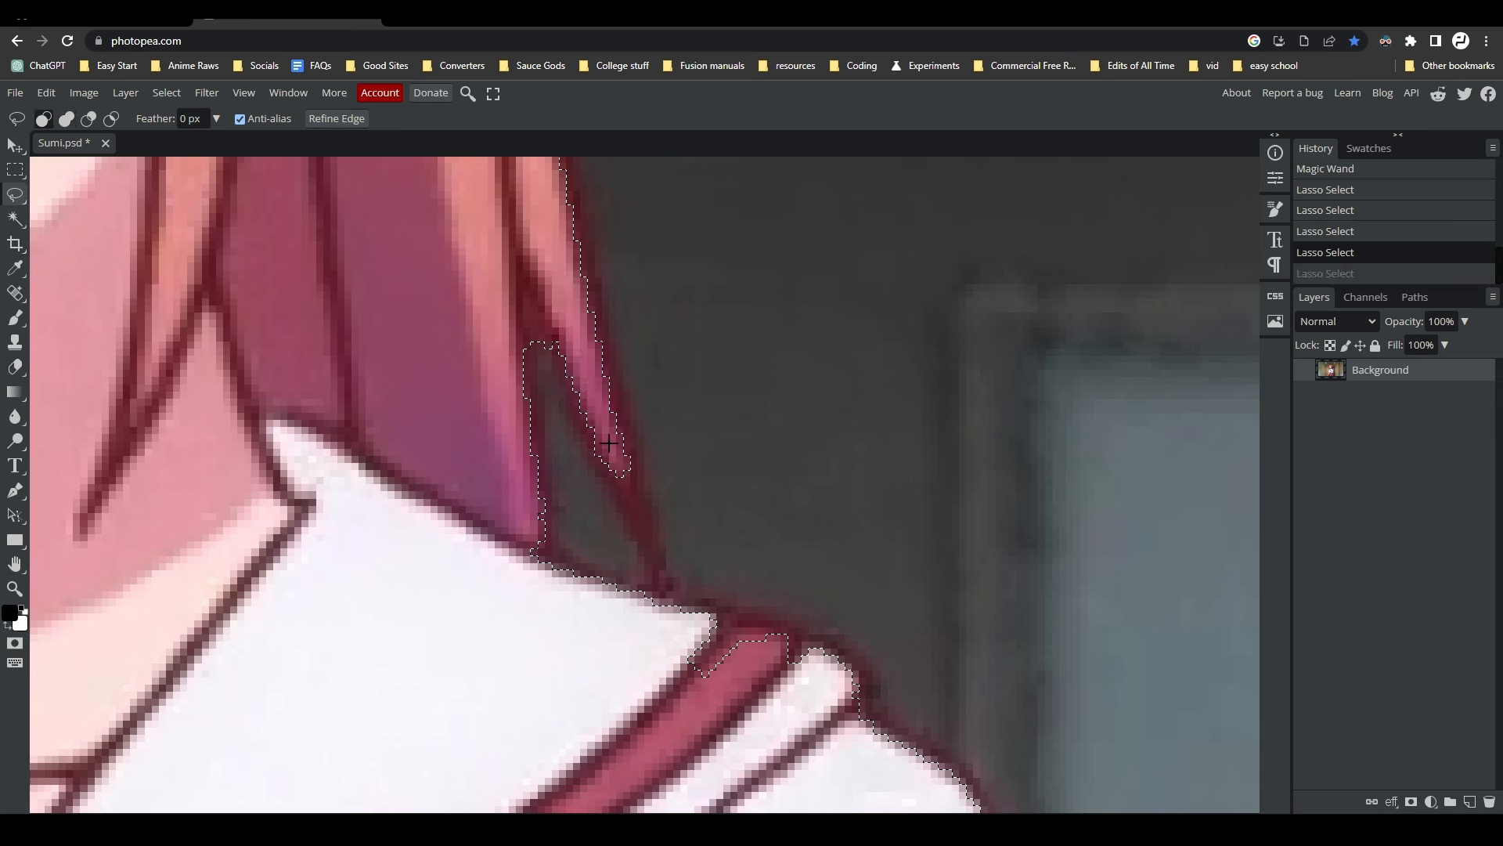
Step: Subtract the thin hair strand tip above the girl's shoulder from the background selection with the Lasso
key(alt)
mouse_move(616, 507)
mouse_down()
mouse_move(647, 571)
mouse_move(547, 267)
mouse_up()
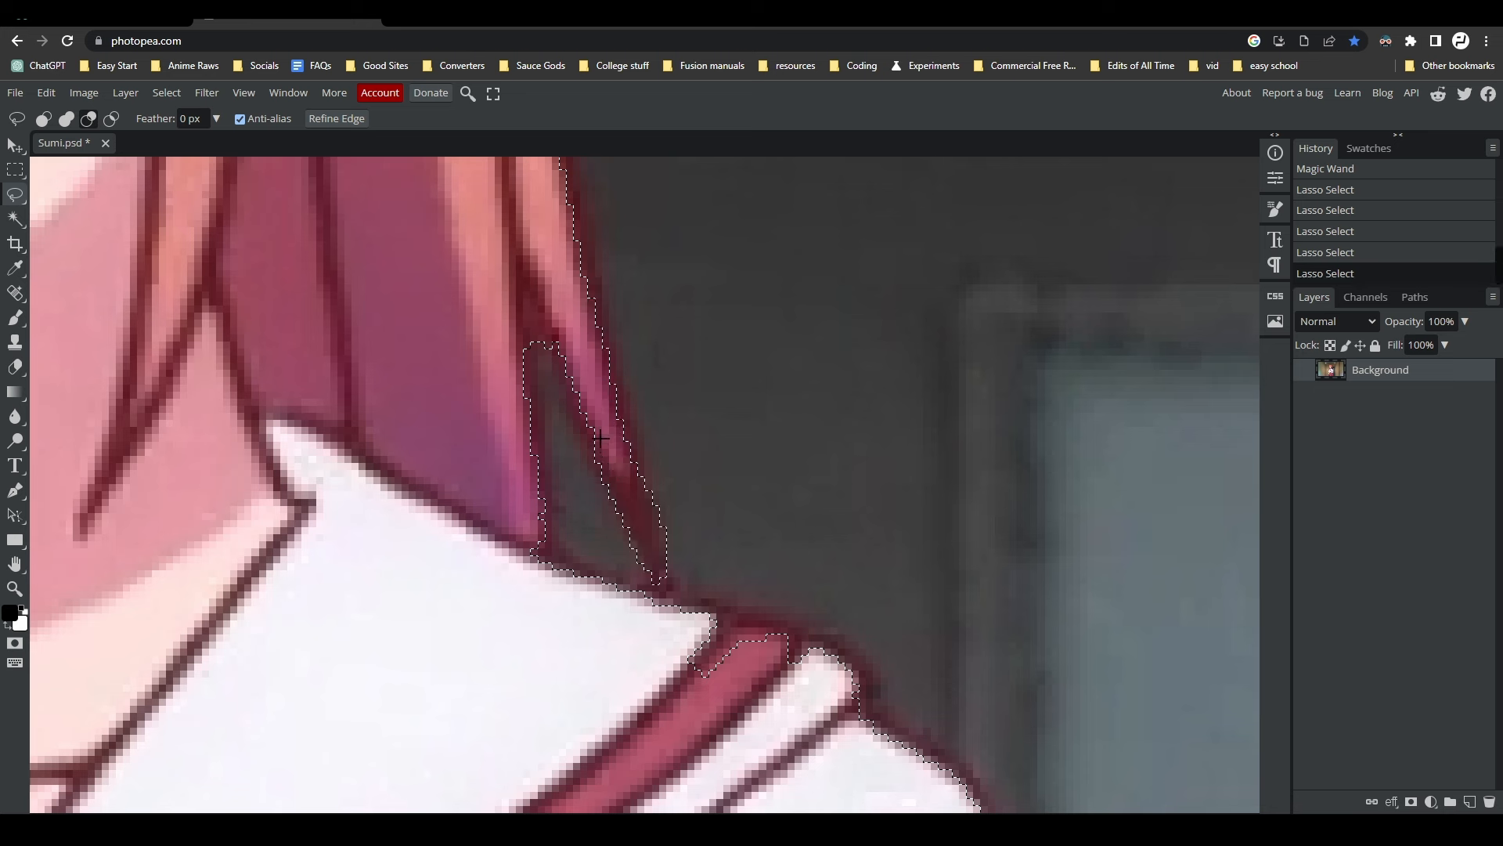
Step: Subtract the inner edge of the hair gap and the collar outline on the shoulder from the background selection with the Lasso
key(alt)
mouse_move(550, 507)
mouse_down()
mouse_move(462, 352)
mouse_move(481, 306)
mouse_up()
drag(628, 586, 734, 607)
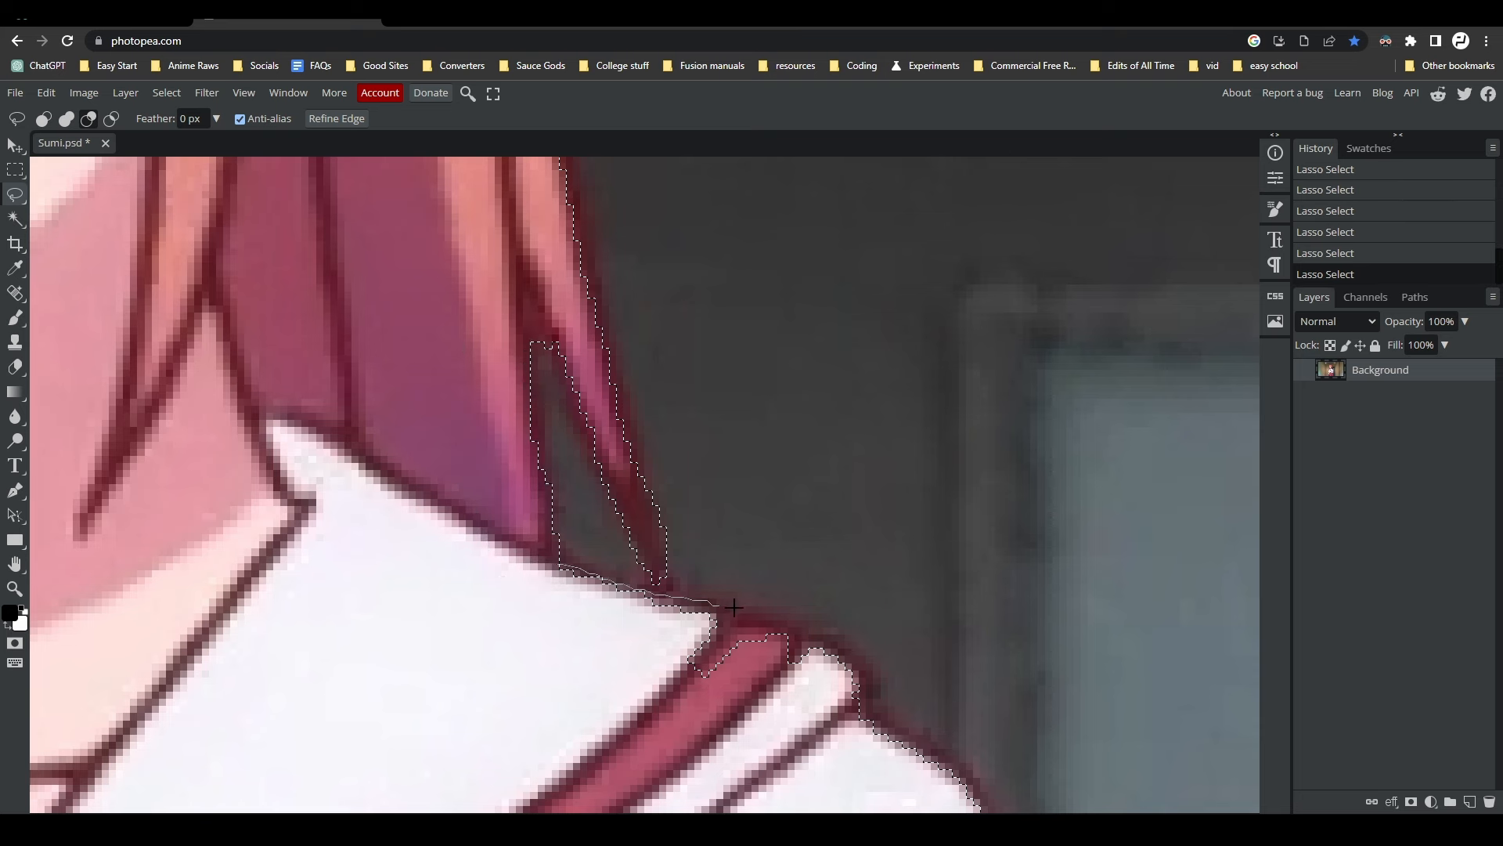
mouse_move(858, 686)
mouse_down()
mouse_move(689, 779)
mouse_move(634, 713)
mouse_up()
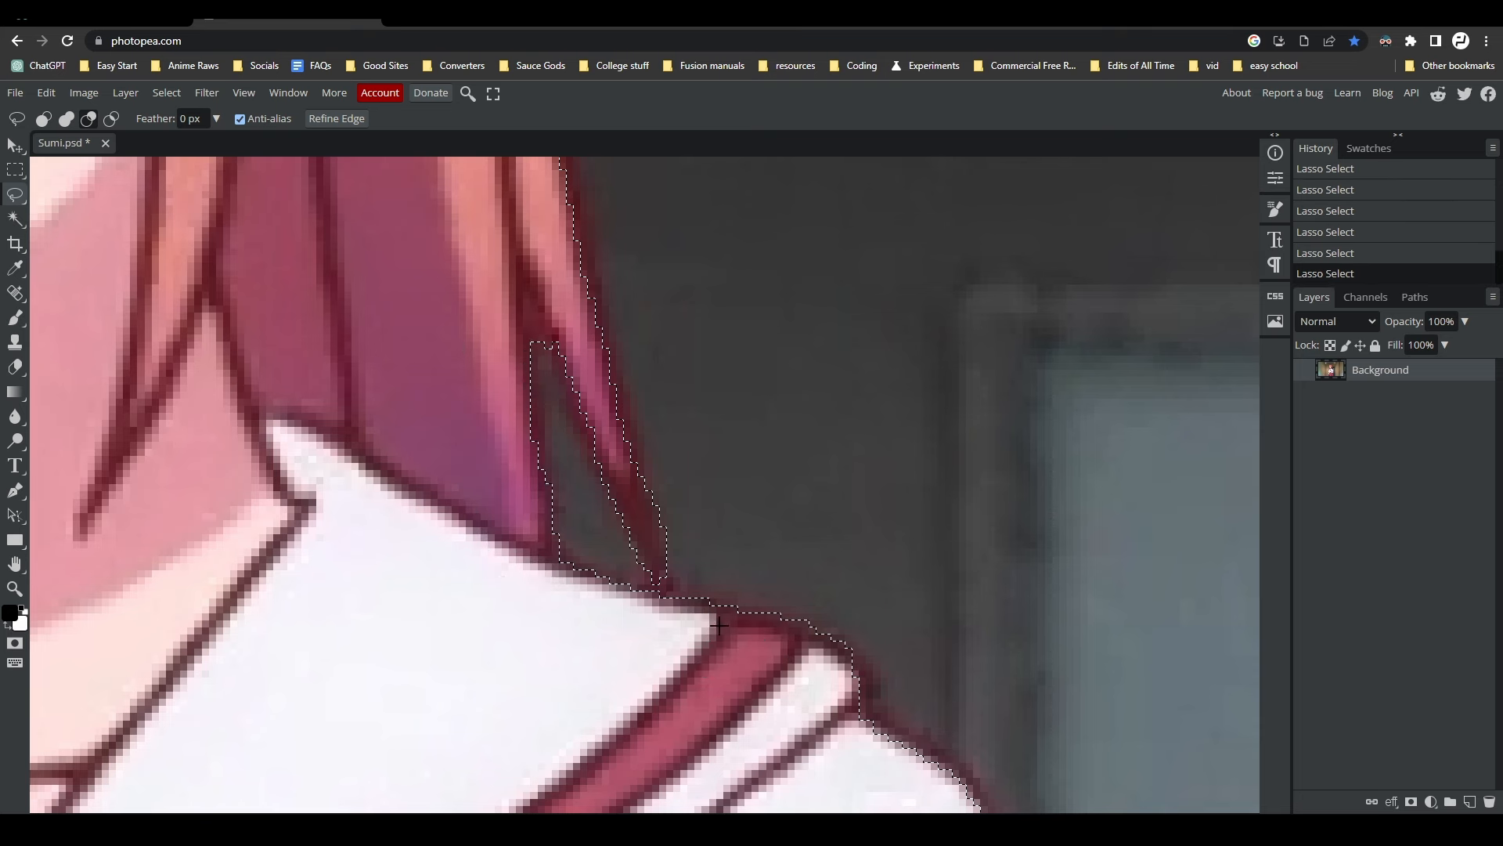
Step: Subtract the outer edge of the girl's long hair beside her ear from the background selection with the Lasso
scroll(634, 712, down, 3)
scroll(653, 423, up, 3)
scroll(653, 481, down, 3)
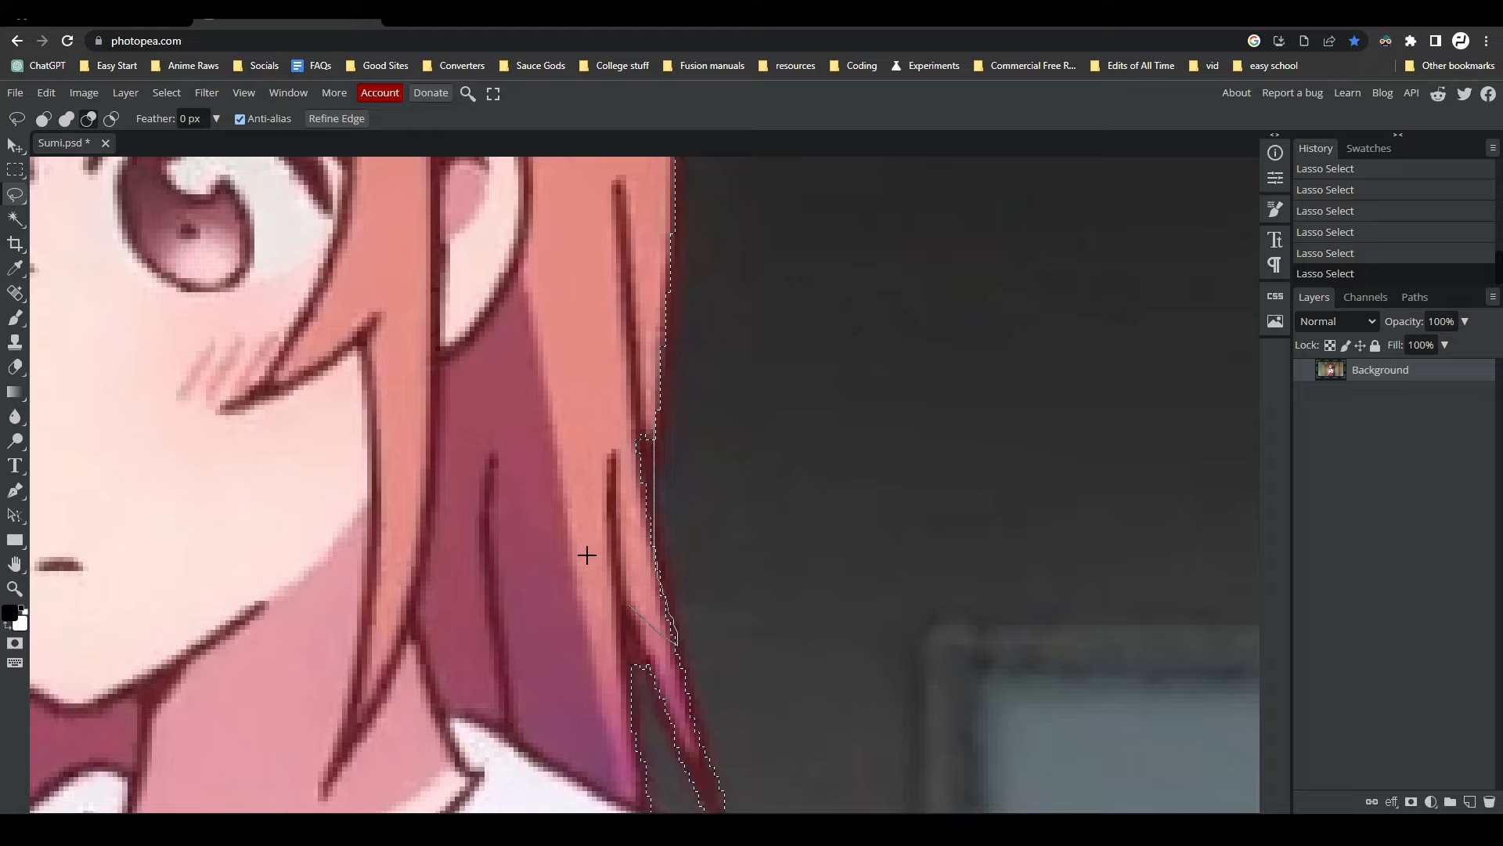
scroll(574, 402, down, 3)
drag(575, 290, 726, 475)
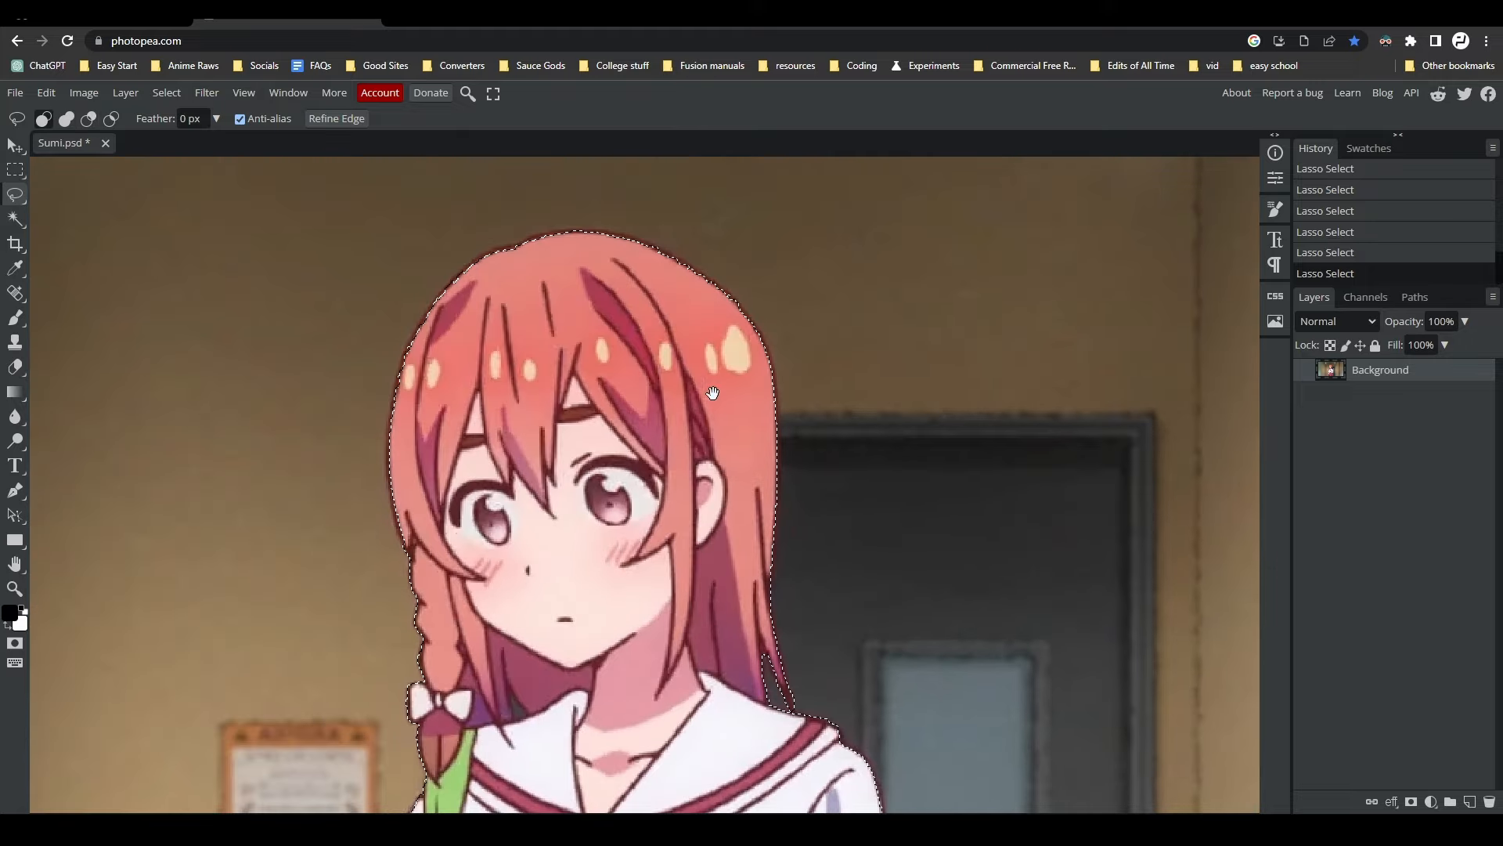
Step: Add the small dark background gap between the braid-side hair and the collar to the selection with the Lasso
scroll(745, 265, up, 5)
scroll(745, 265, down, 1)
drag(357, 545, 564, 464)
drag(503, 398, 540, 317)
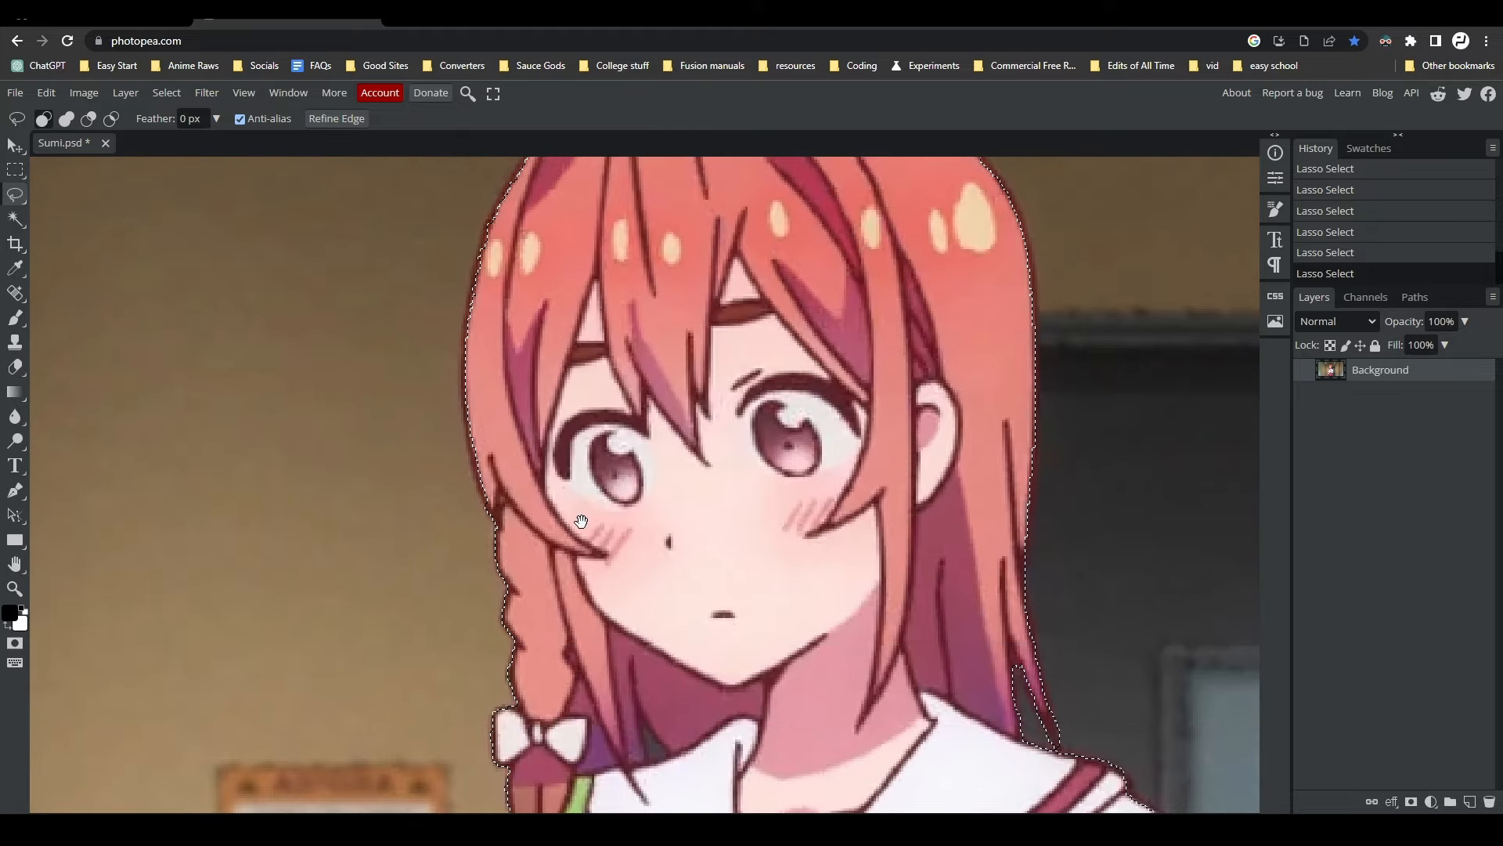
drag(581, 518, 571, 297)
drag(624, 630, 610, 449)
scroll(635, 302, up, 3)
scroll(635, 301, up, 4)
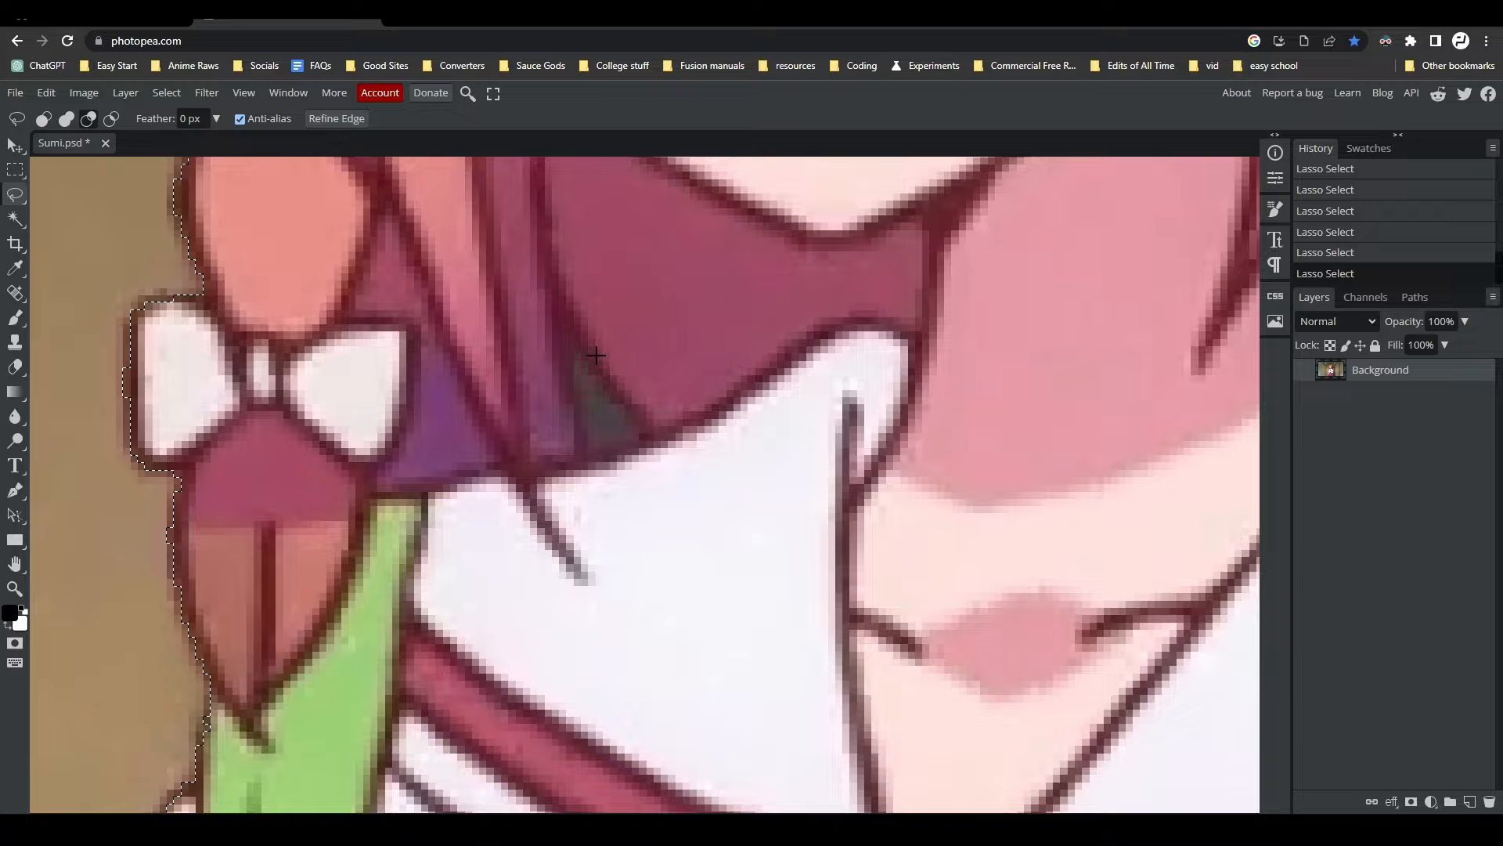
key(shift)
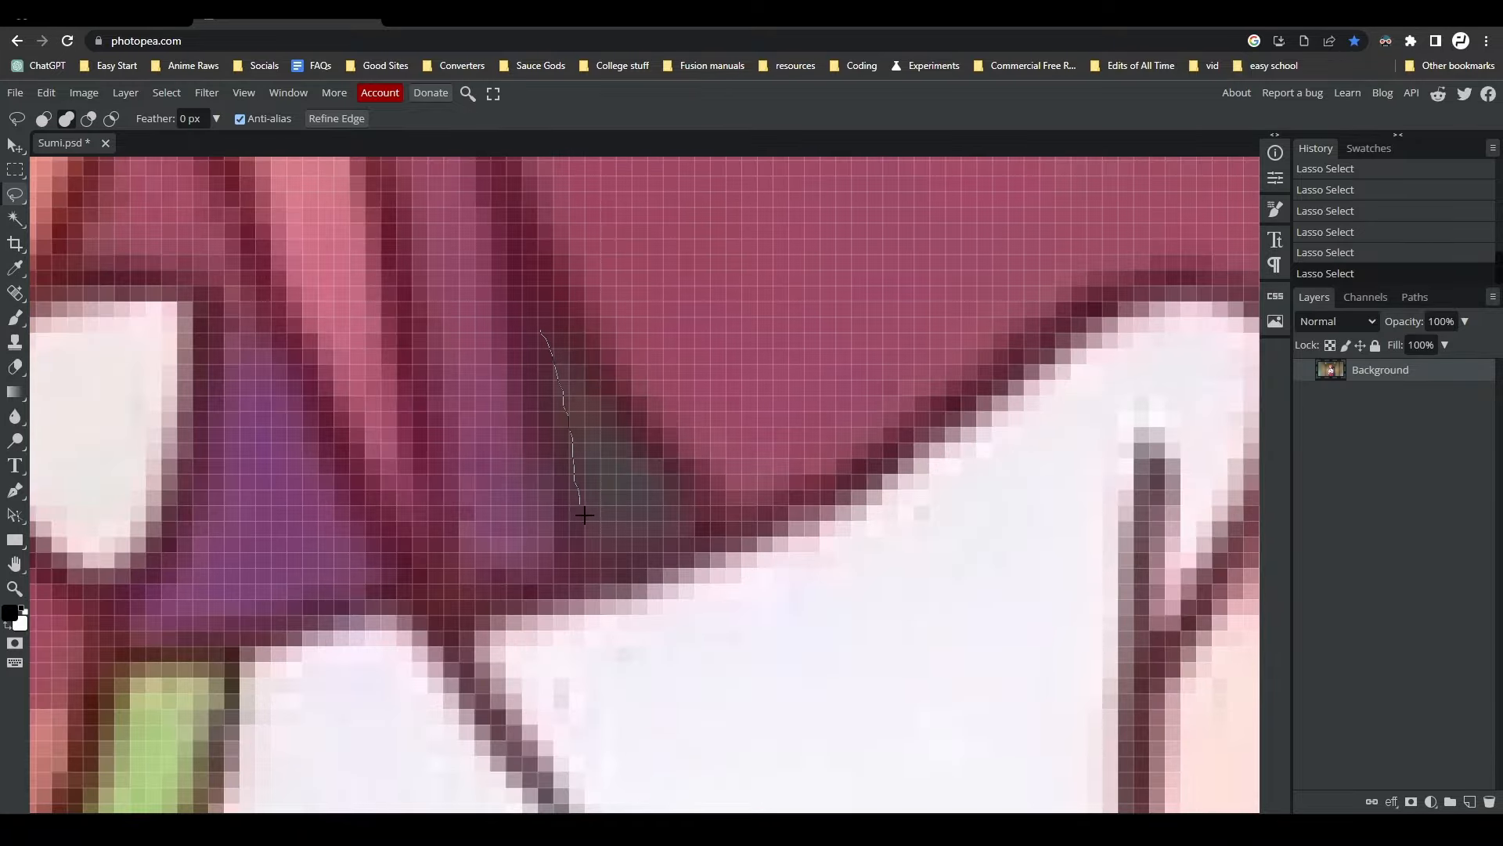
mouse_move(616, 544)
mouse_down()
mouse_move(688, 513)
mouse_move(548, 335)
mouse_up()
scroll(740, 379, down, 5)
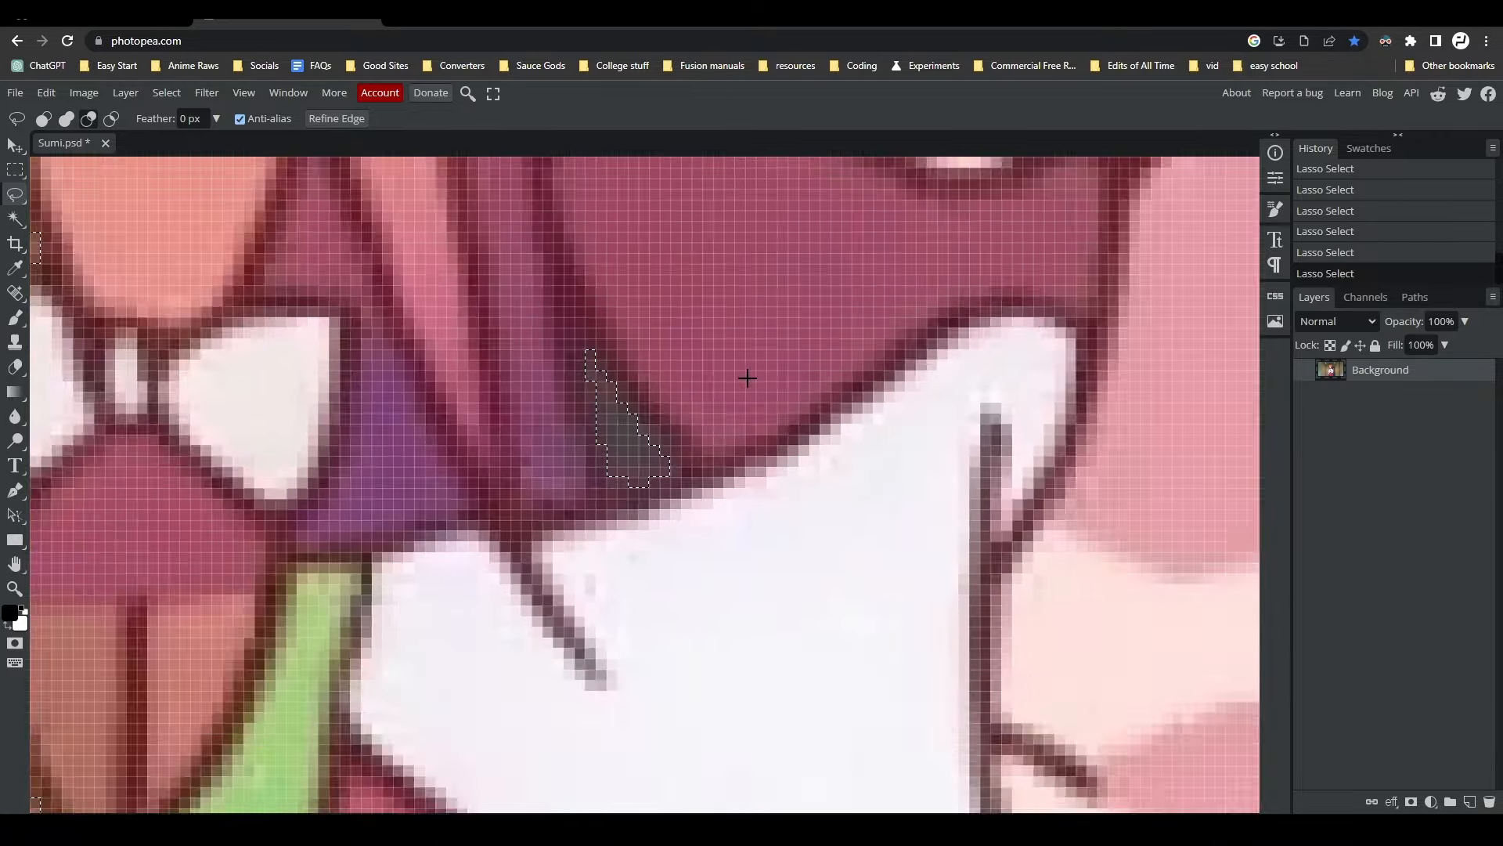
Step: Add the blue background patch below the skirt hem, beside the girl's leg, to the selection with the Lasso
scroll(777, 394, down, 4)
scroll(783, 394, down, 5)
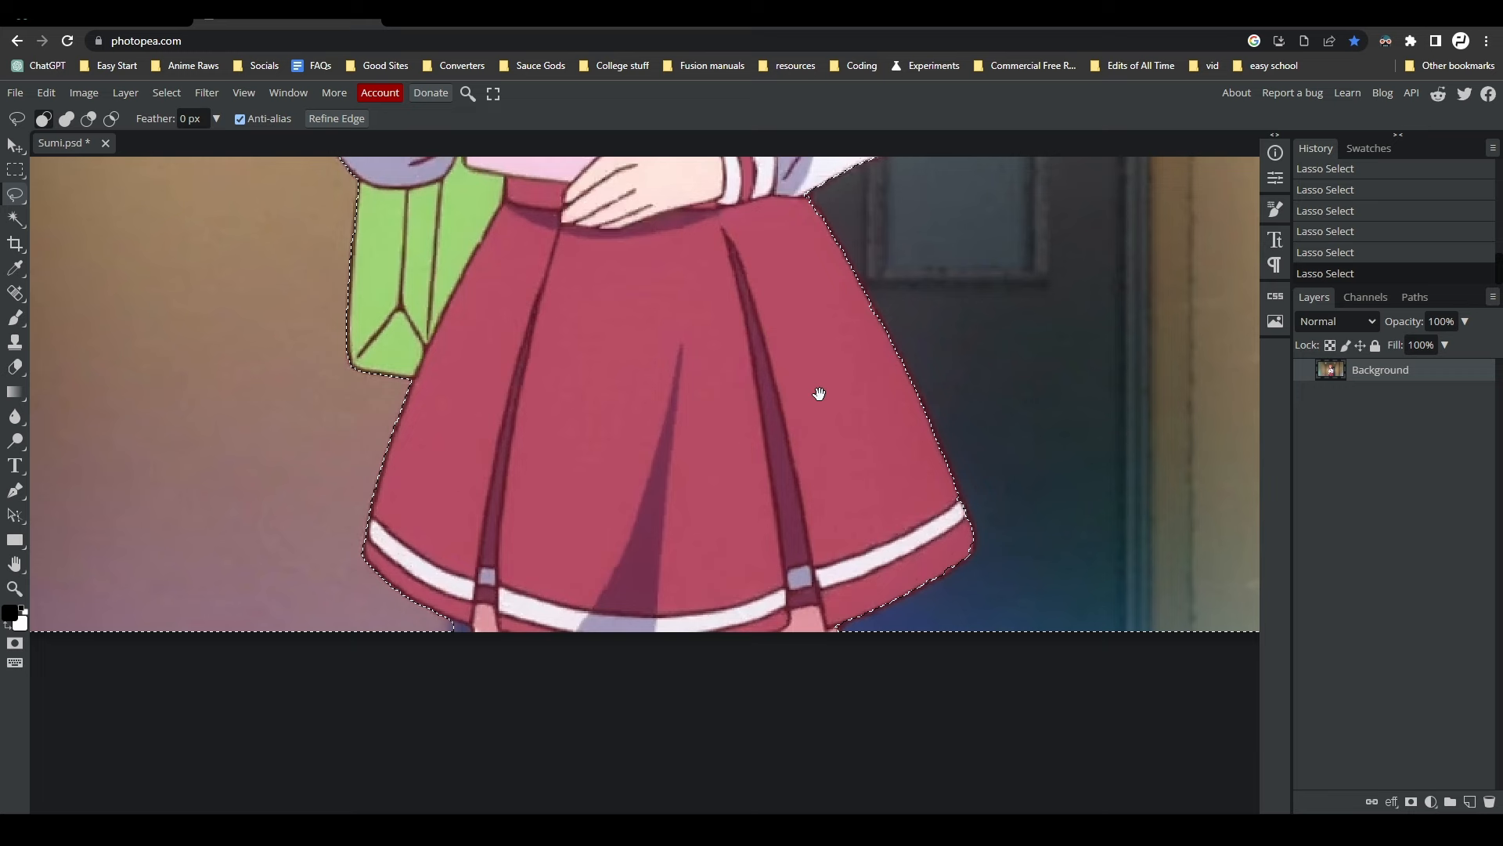
scroll(591, 586, up, 5)
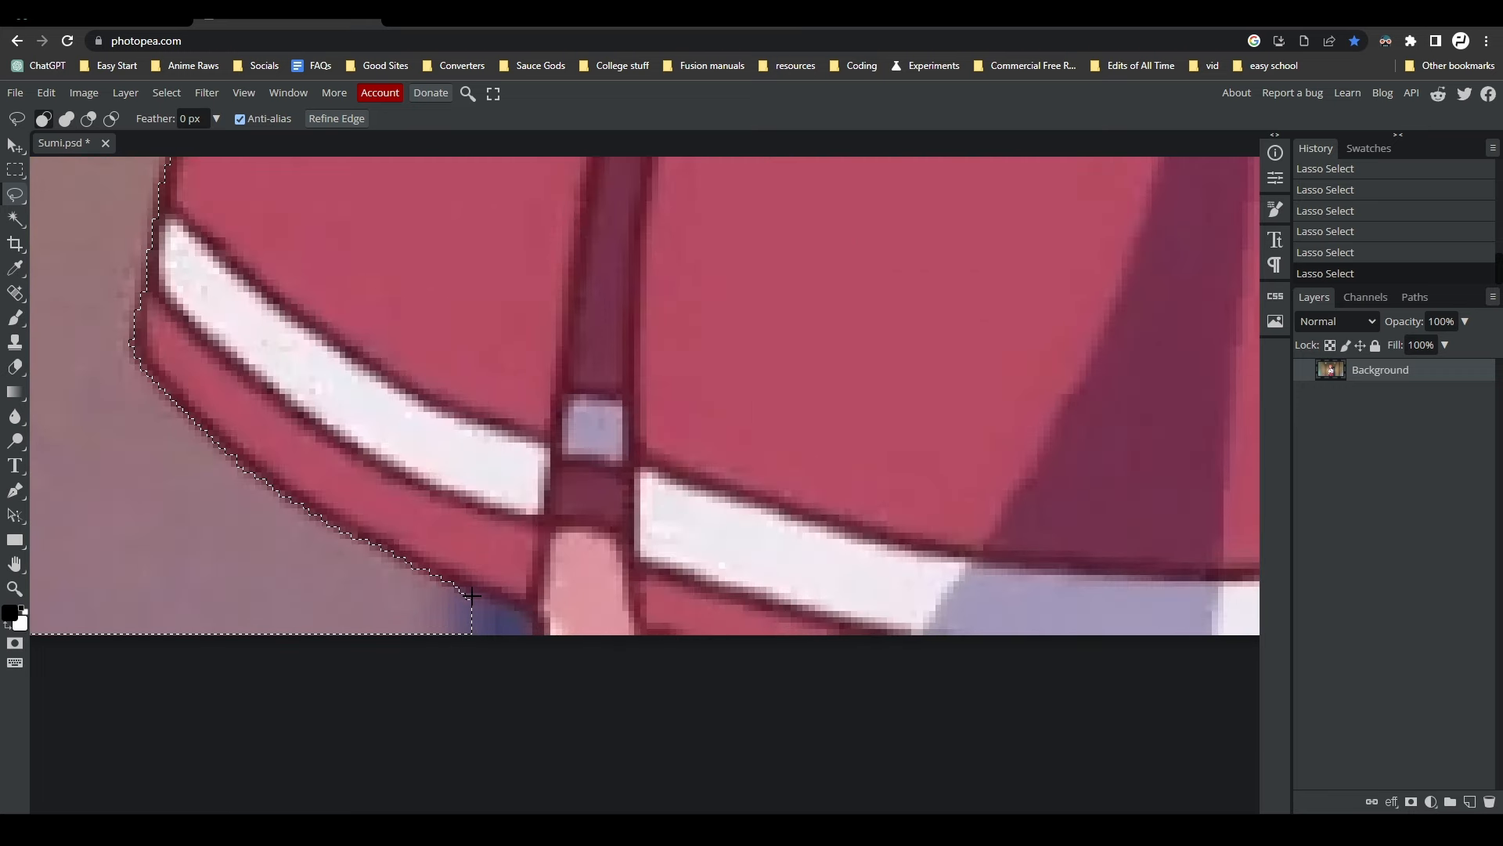
drag(524, 623, 402, 618)
scroll(403, 617, down, 6)
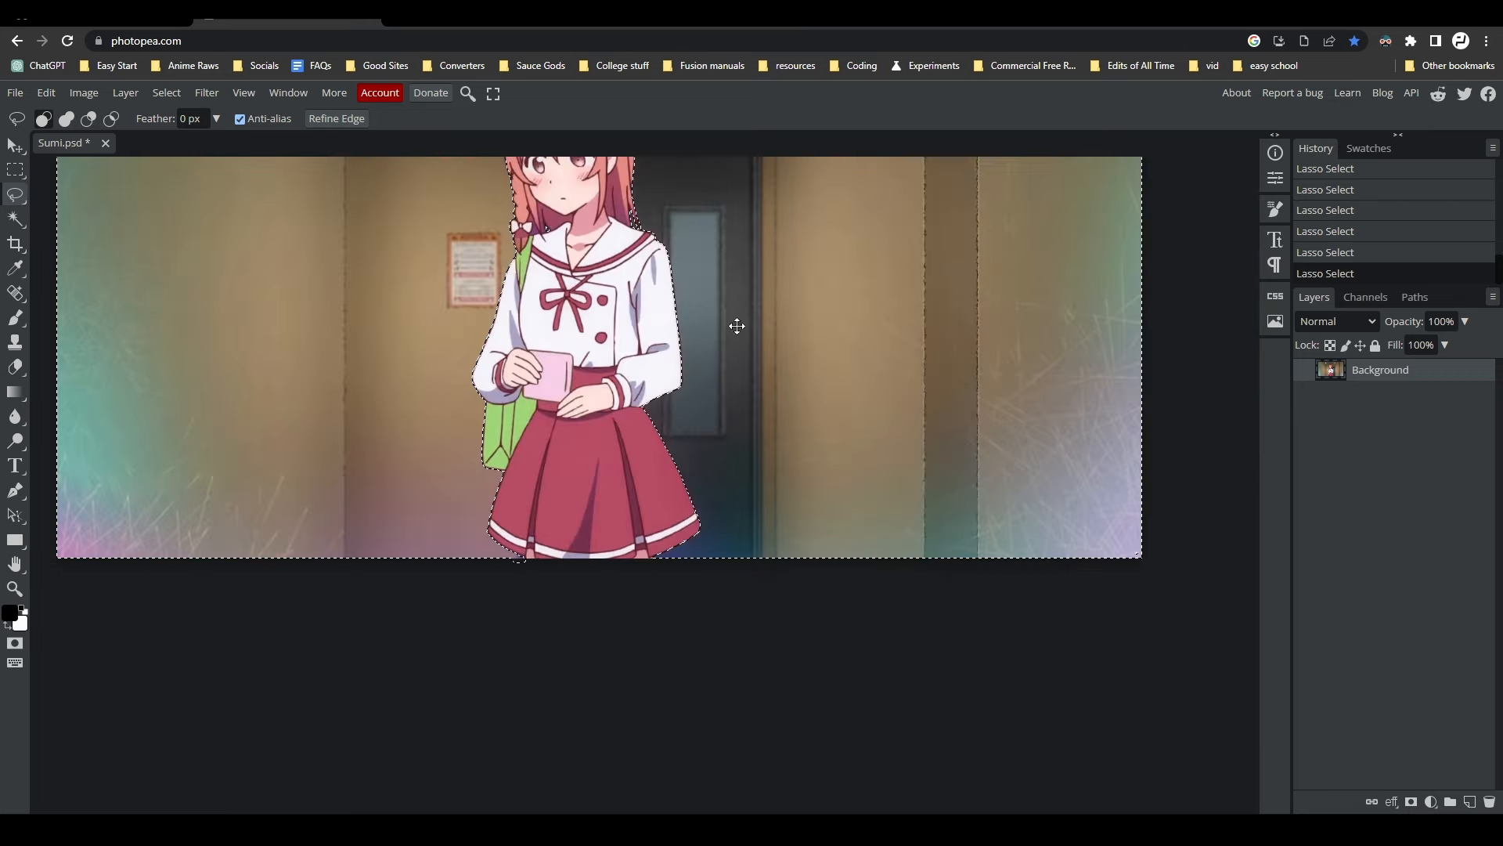
Step: Delete the selected background from the Background layer and clear the selection
mouse_move(745, 321)
mouse_down()
mouse_move(778, 550)
mouse_move(804, 551)
mouse_up()
mouse_move(1129, 381)
mouse_down()
mouse_move(1132, 192)
mouse_move(988, 160)
mouse_up()
scroll(974, 279, down, 2)
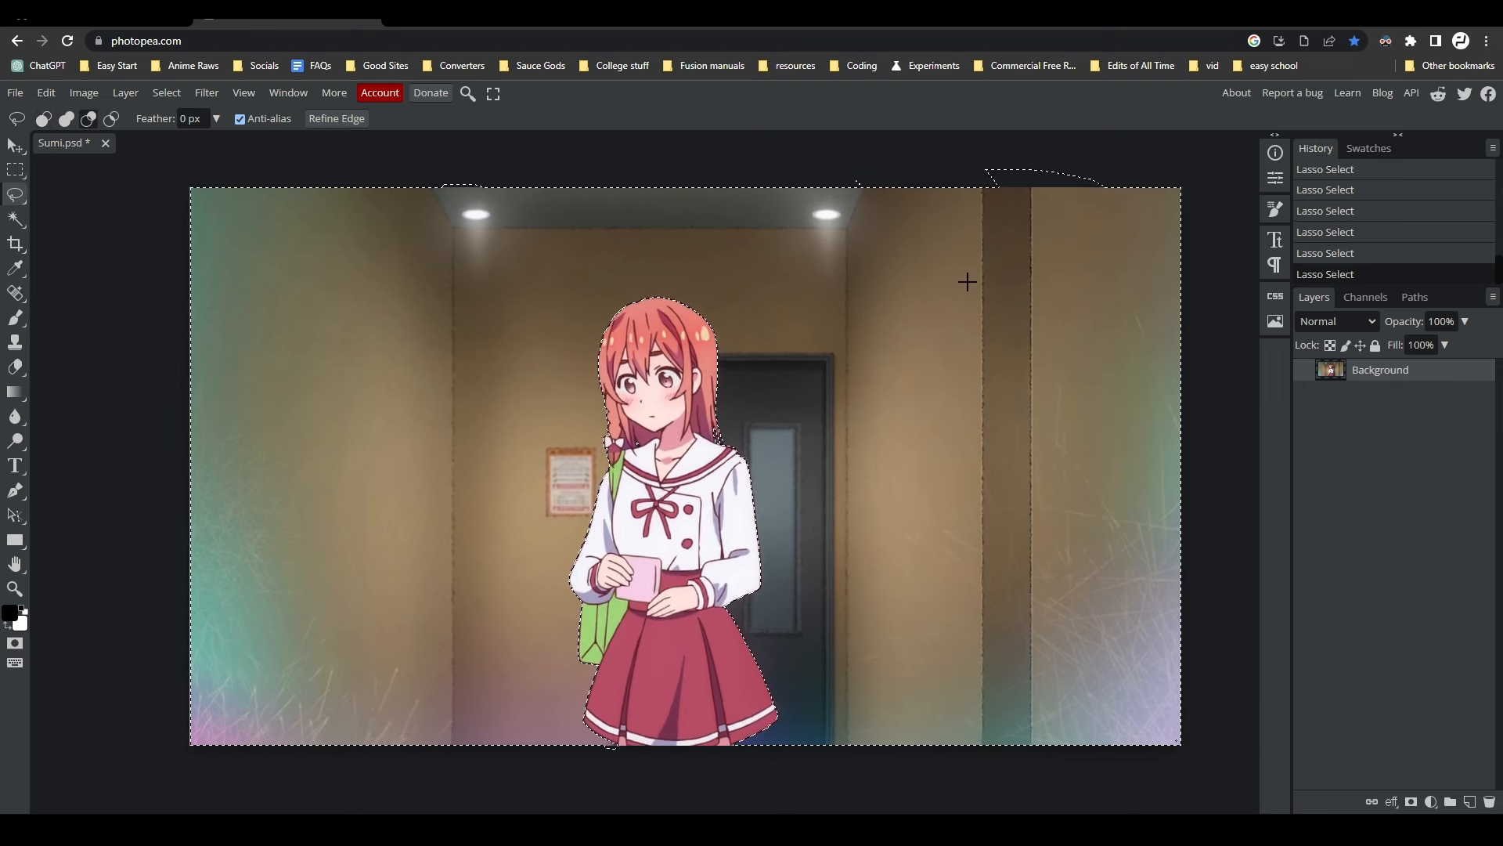
key(Delete)
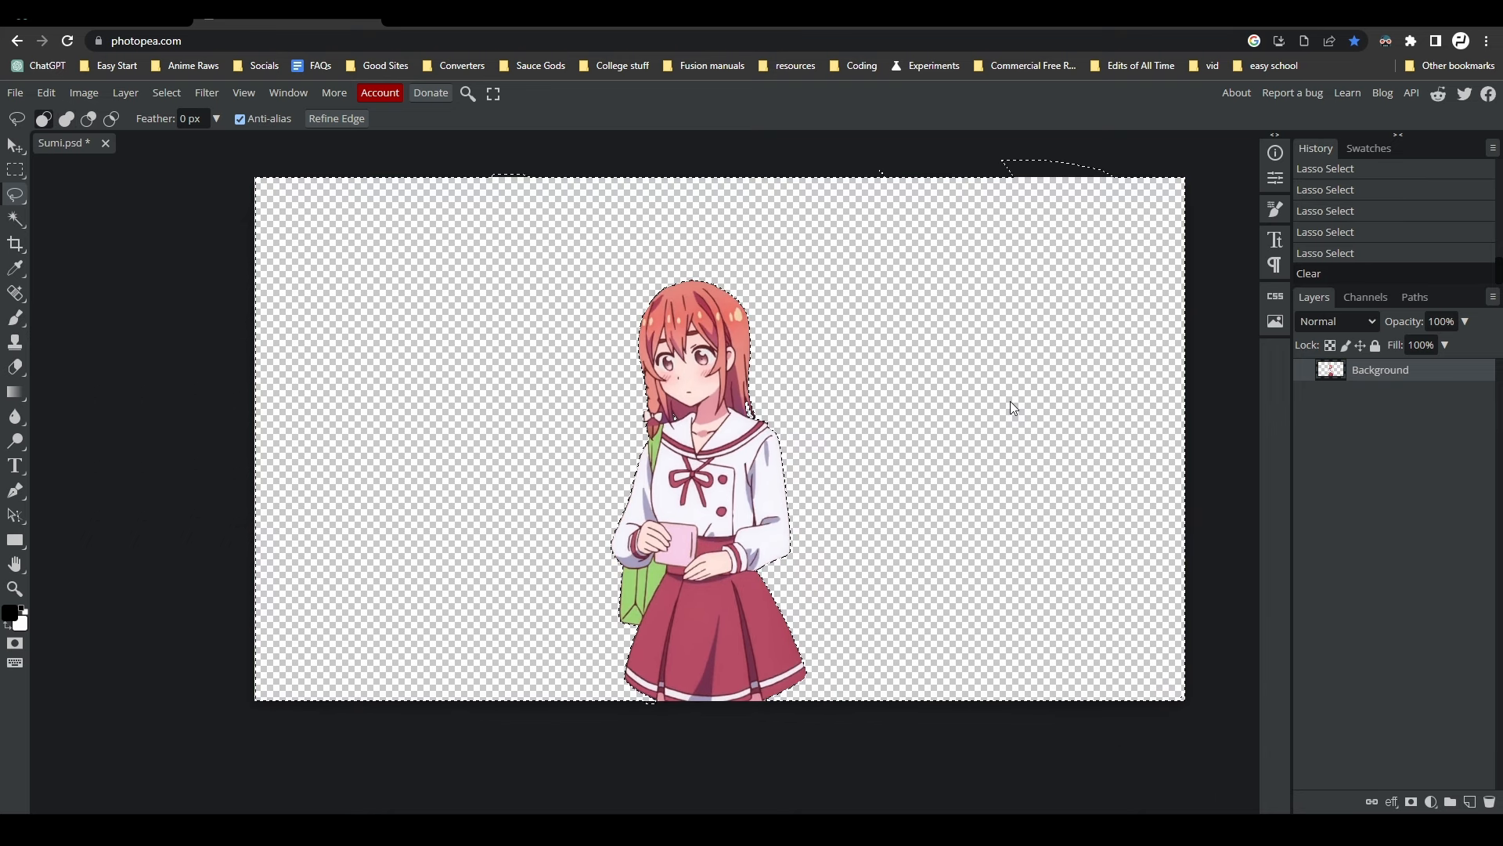
key(ctrl+d)
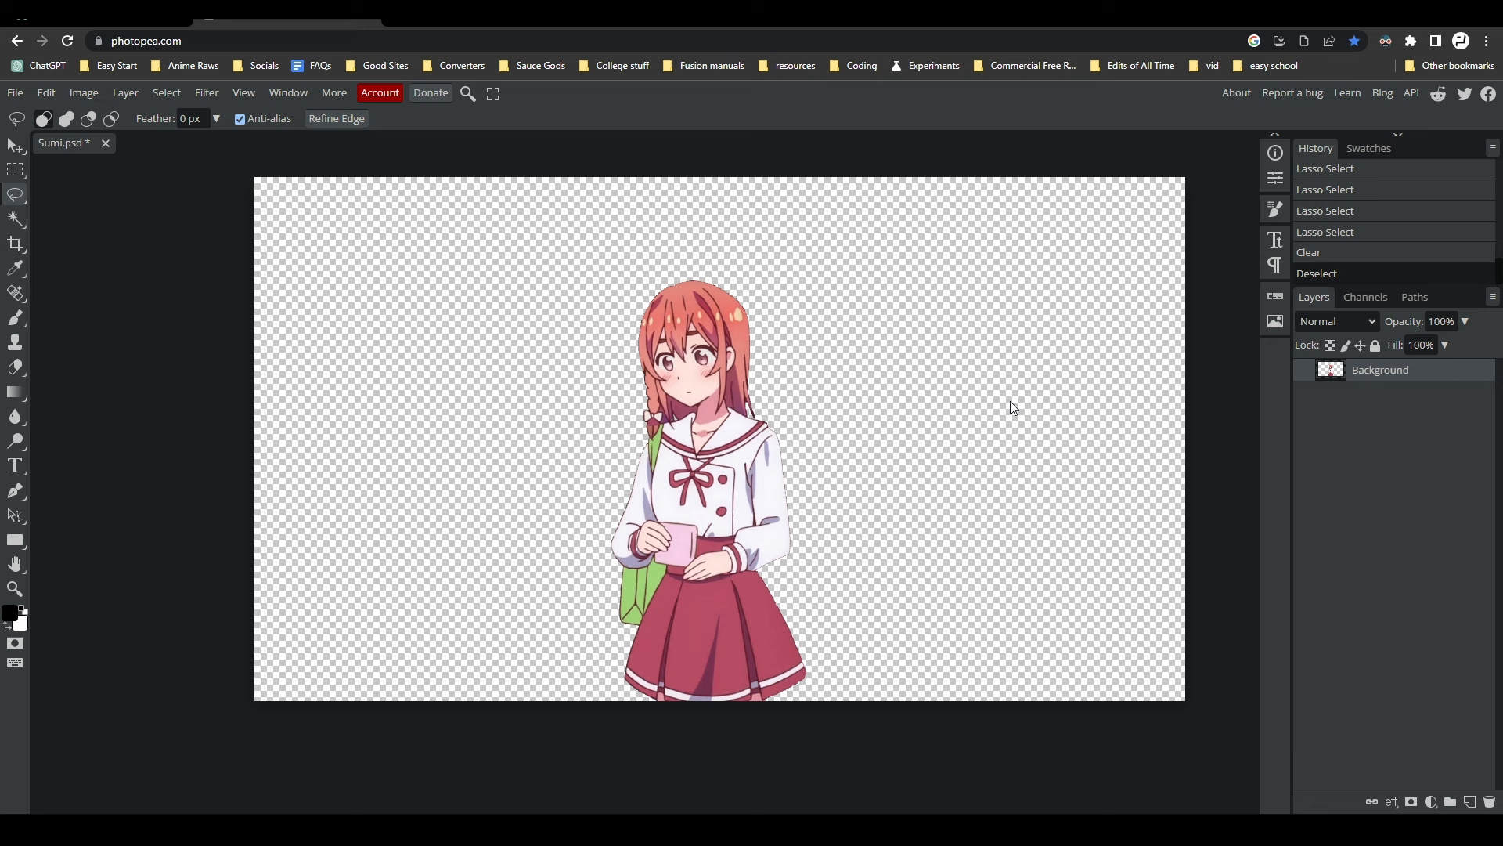
Step: Lasso the empty areas on both sides of the girl, clear their stray pixels and deselect
key(v)
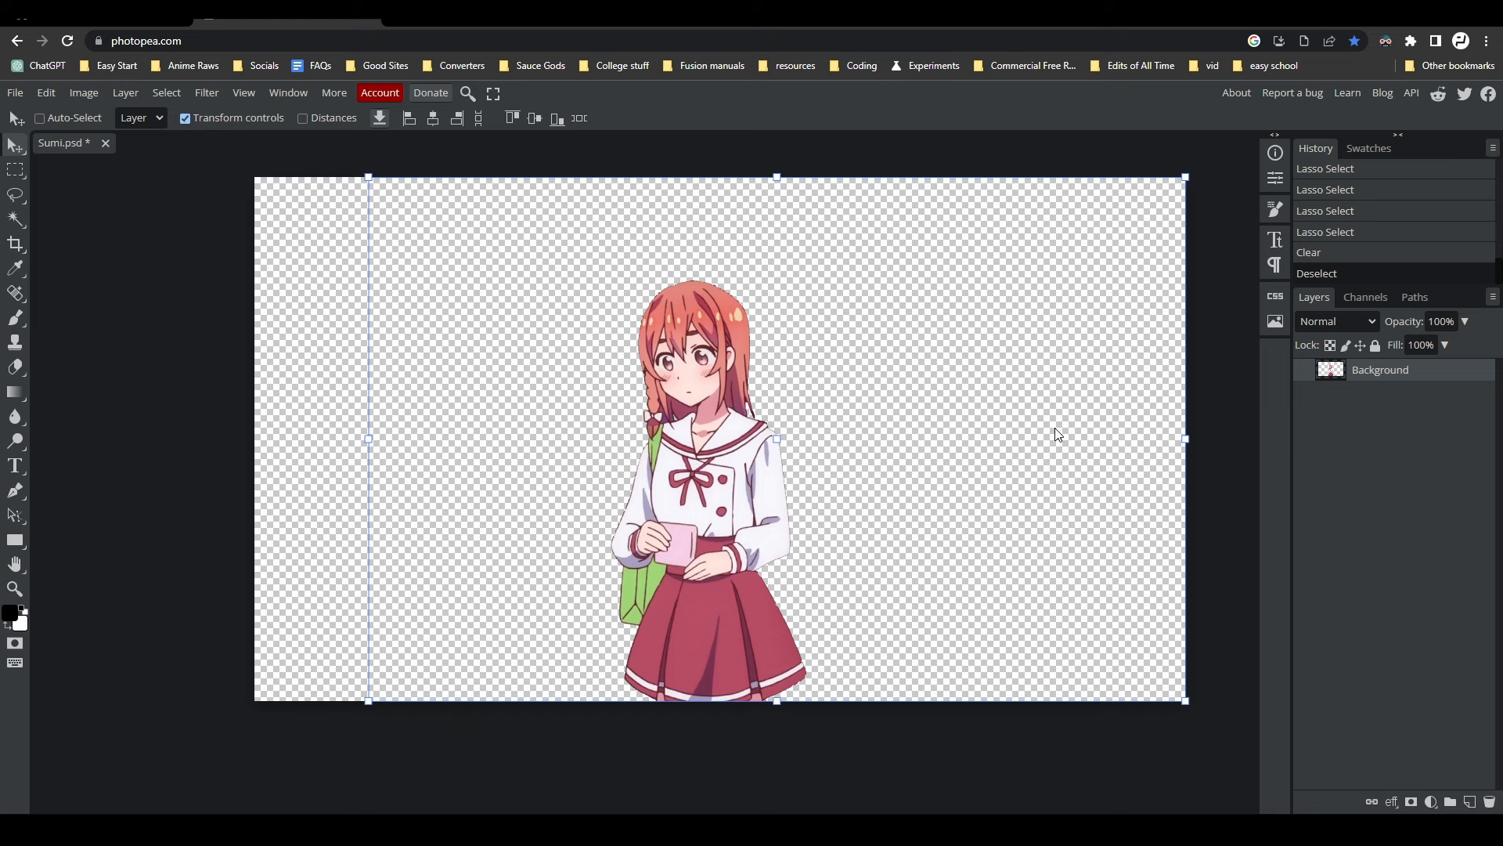
key(l)
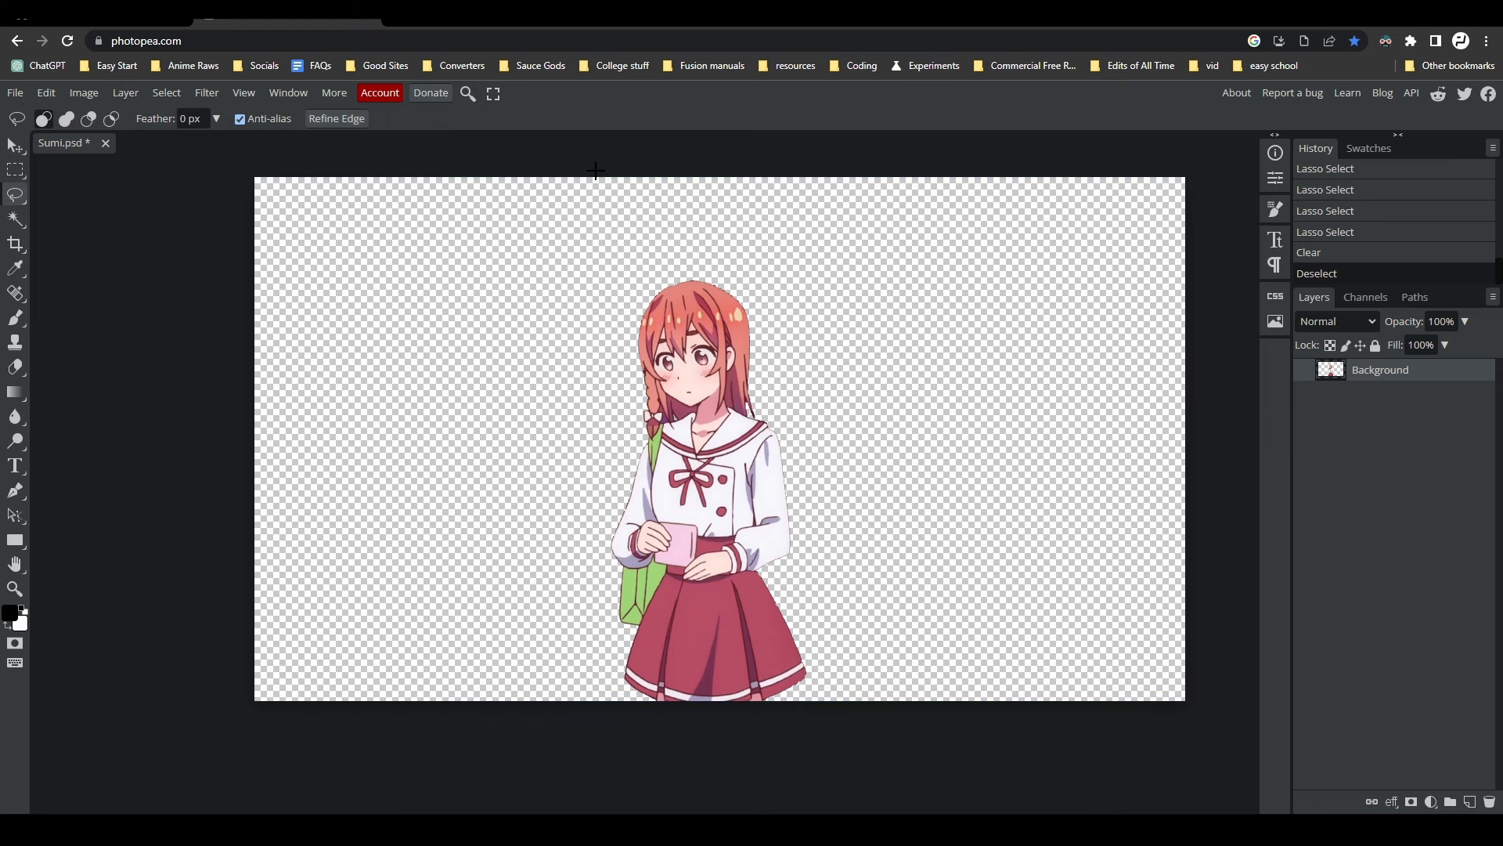
mouse_move(598, 168)
mouse_down()
mouse_move(598, 621)
mouse_move(489, 752)
mouse_move(238, 712)
mouse_move(161, 343)
mouse_move(257, 188)
mouse_move(314, 161)
mouse_up()
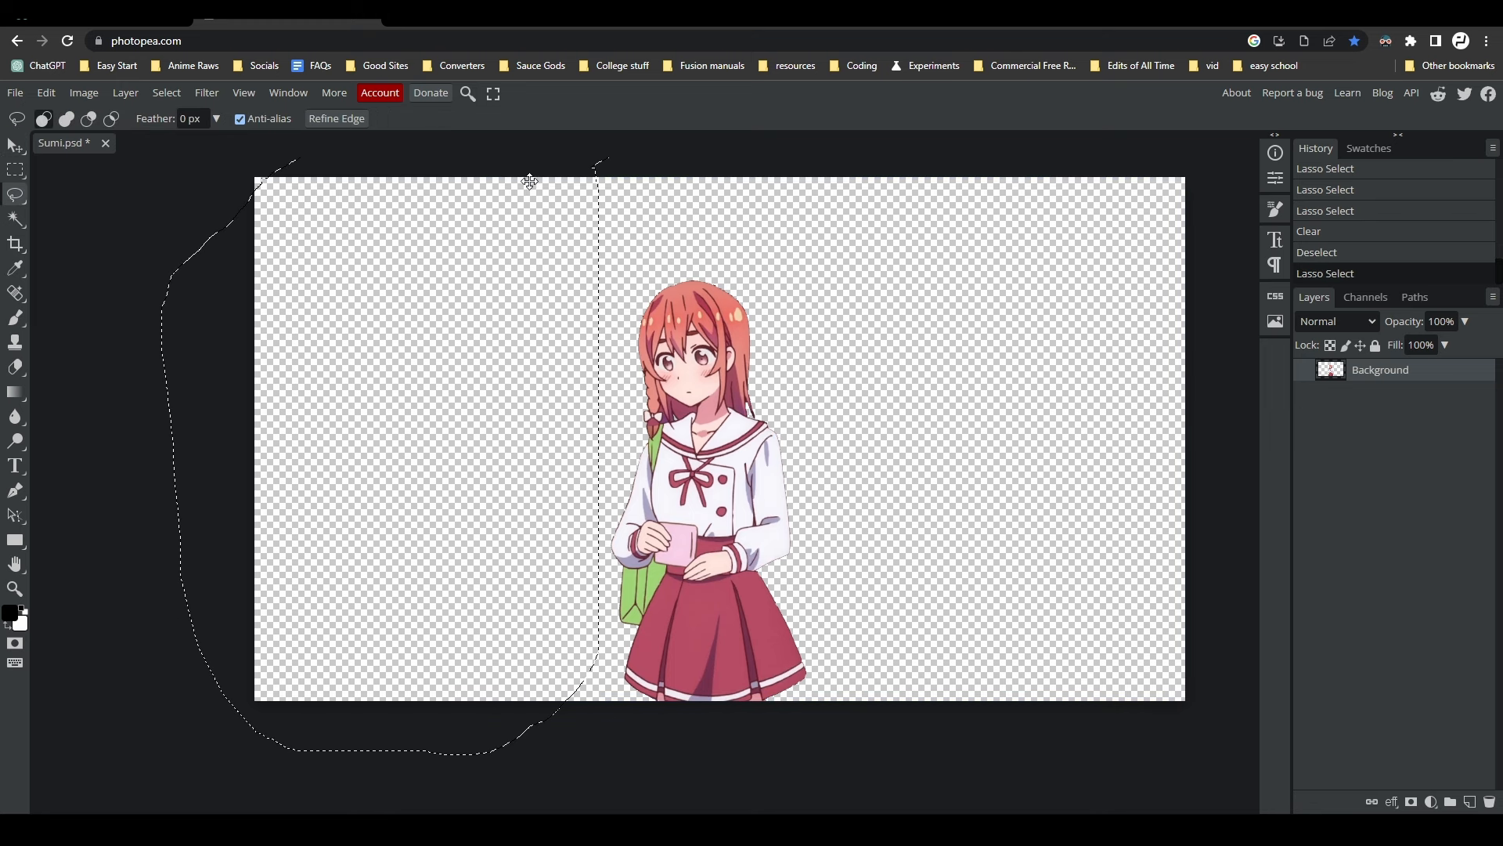
key(Delete)
mouse_move(796, 176)
mouse_down()
mouse_move(796, 517)
mouse_move(755, 158)
mouse_up()
key(Delete)
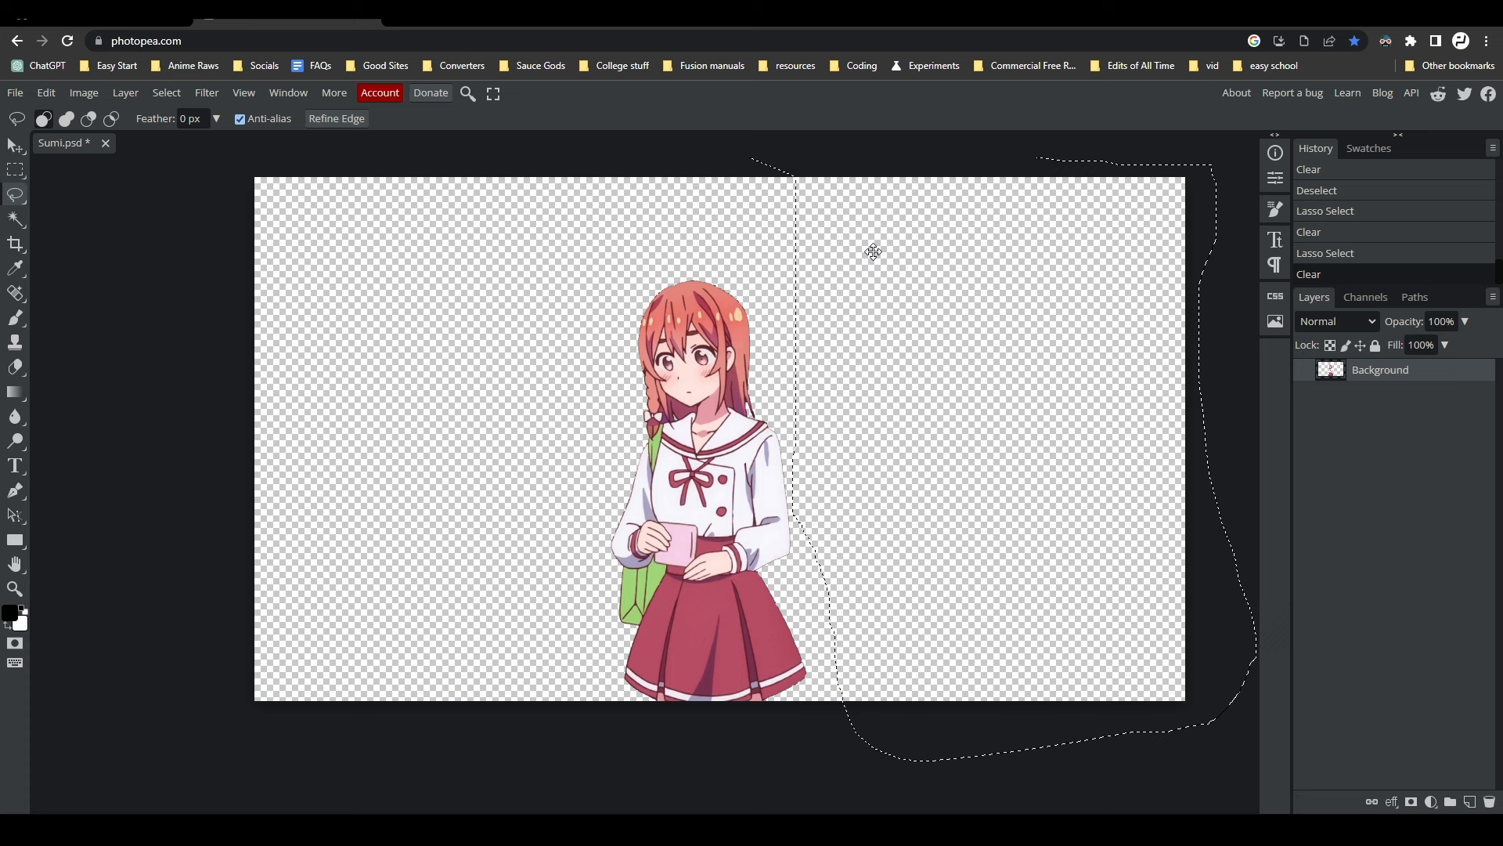
key(ctrl+d)
Step: Lasso the area above the girl's head, clear its leftover pixels and check the layer's transform bounds
key(v)
key(l)
mouse_move(642, 188)
mouse_down()
mouse_move(775, 287)
mouse_move(649, 190)
mouse_up()
key(Delete)
key(ctrl+d)
key(v)
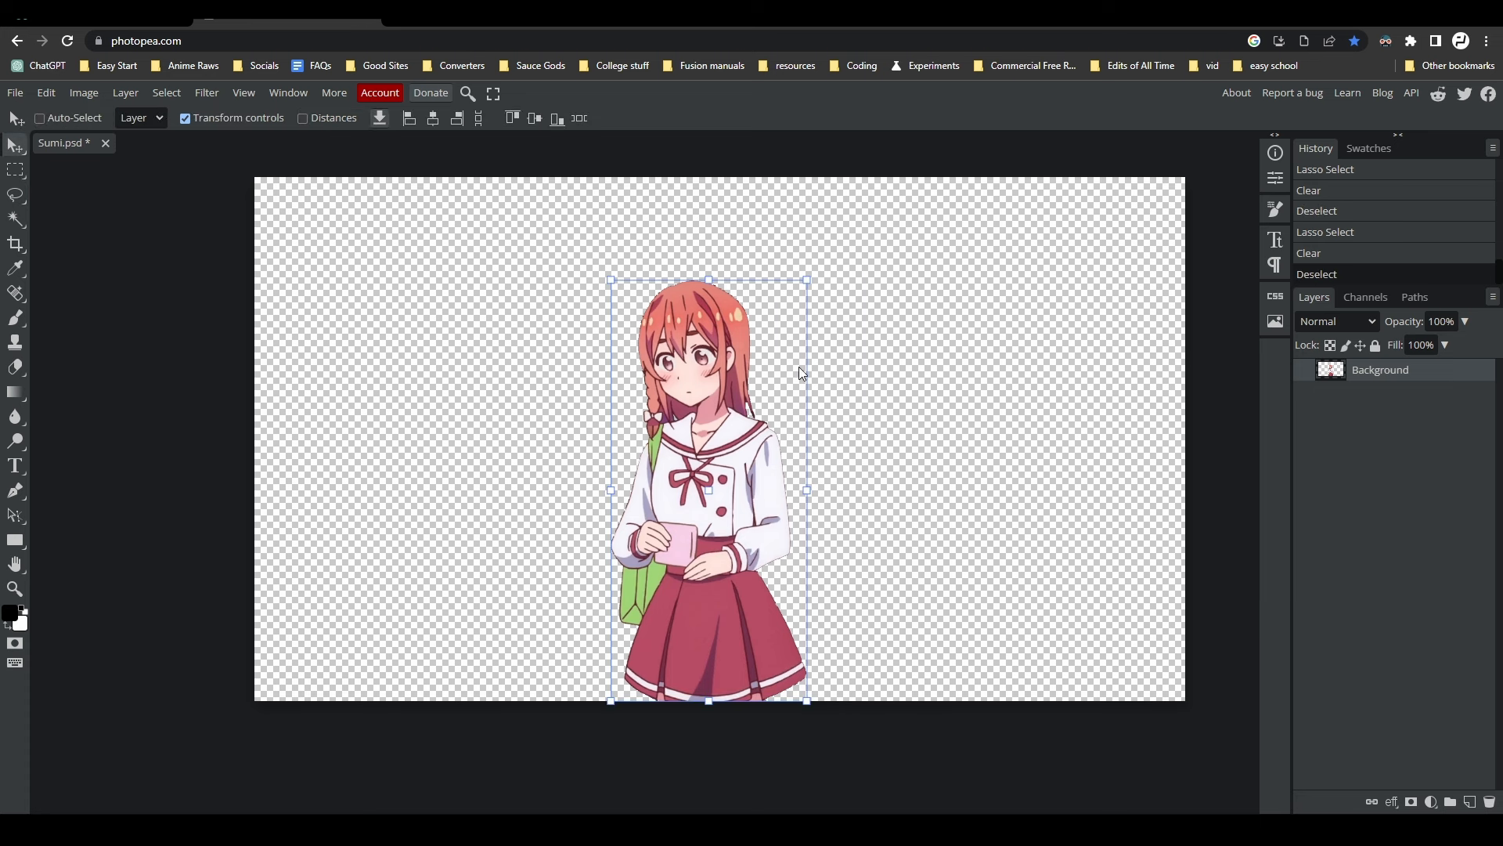
Step: Export the cutout as a PNG named Sumi at 1920 × 1080 px and 100% quality
click(15, 93)
mouse_move(76, 320)
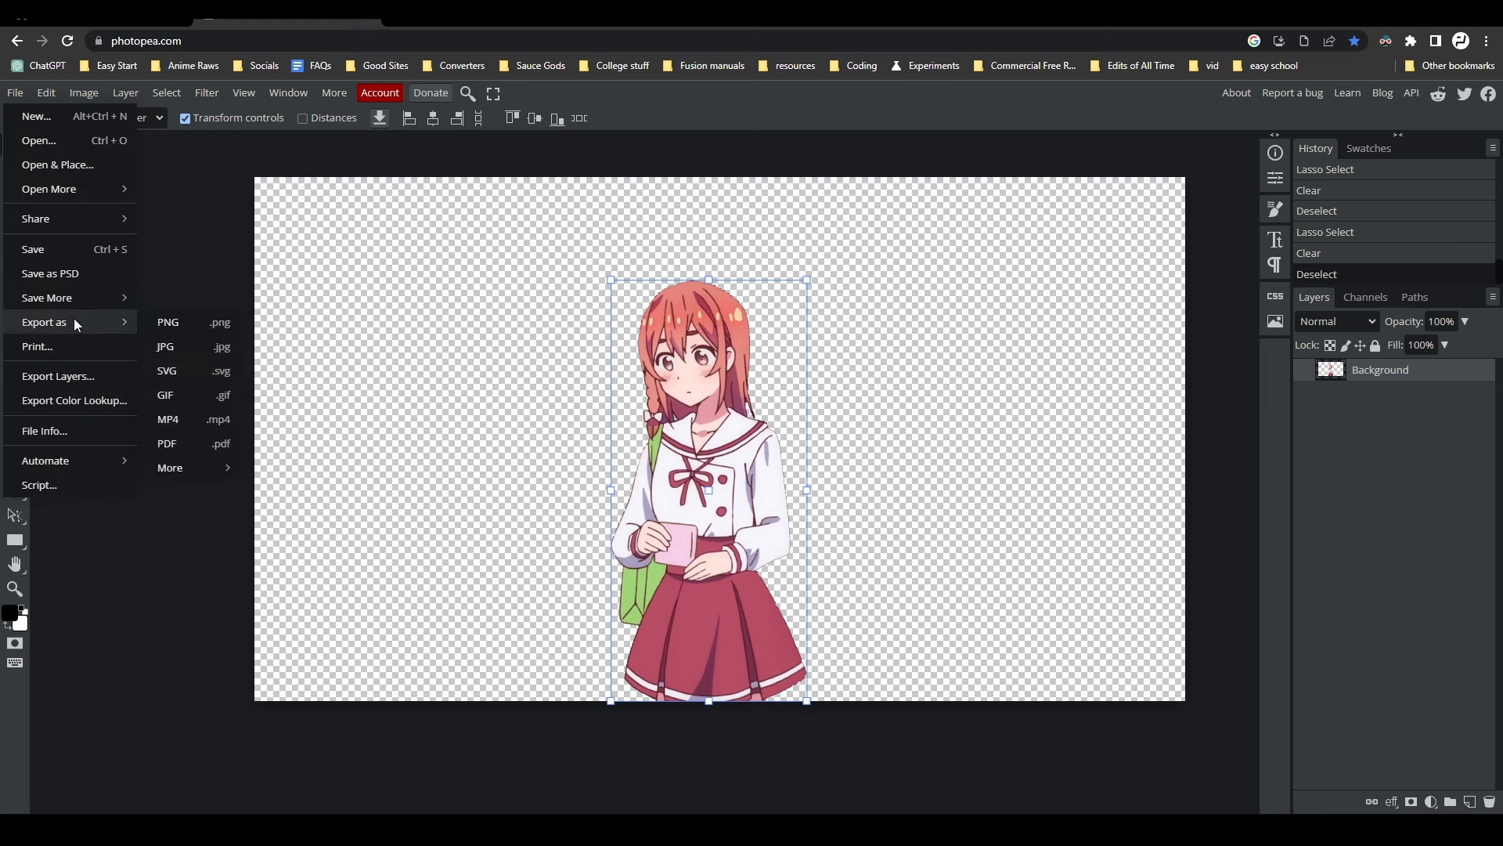
click(169, 325)
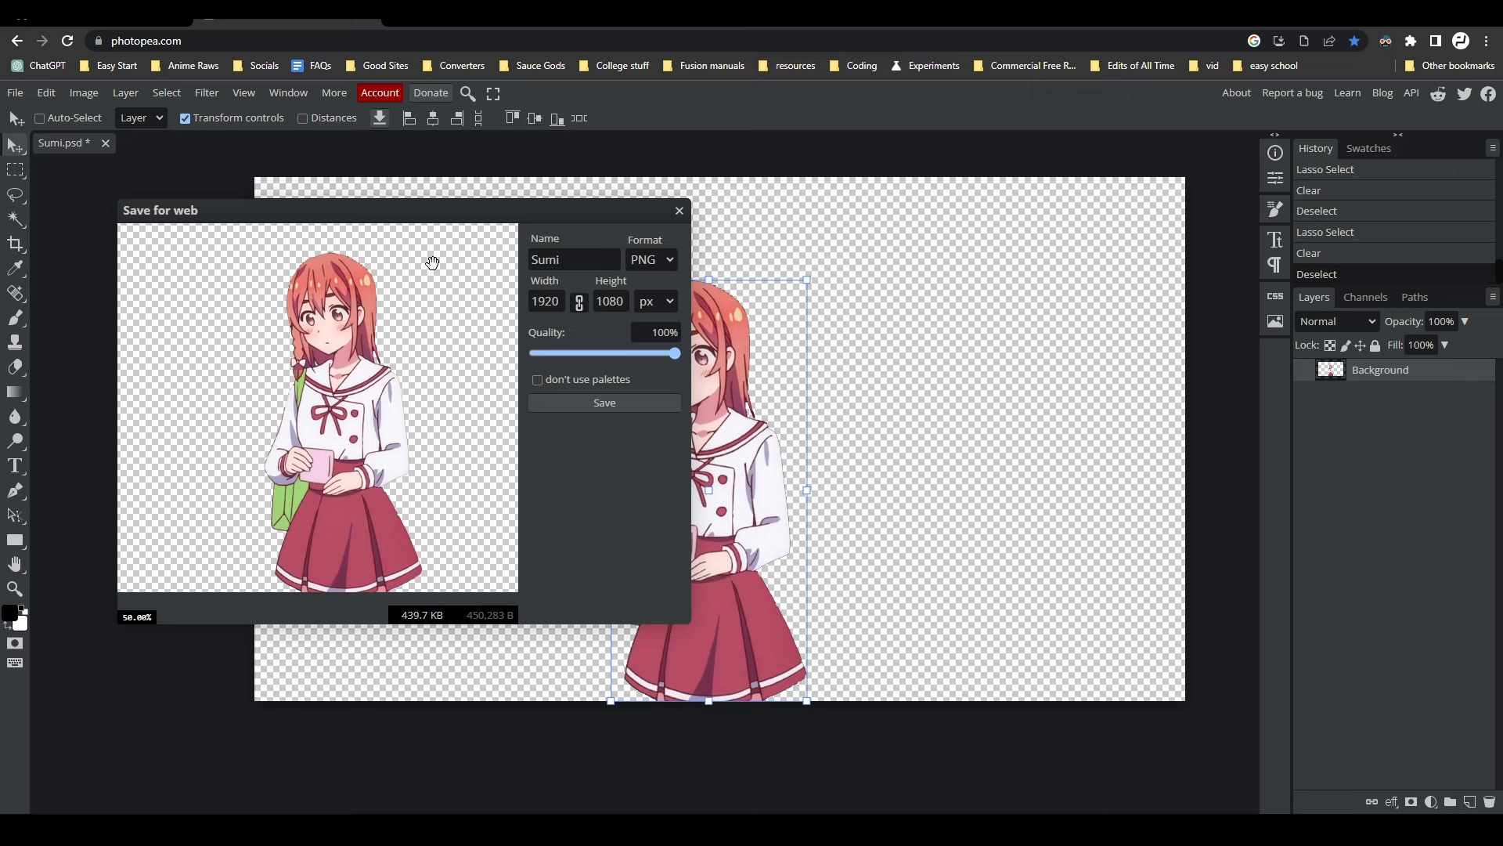
click(618, 405)
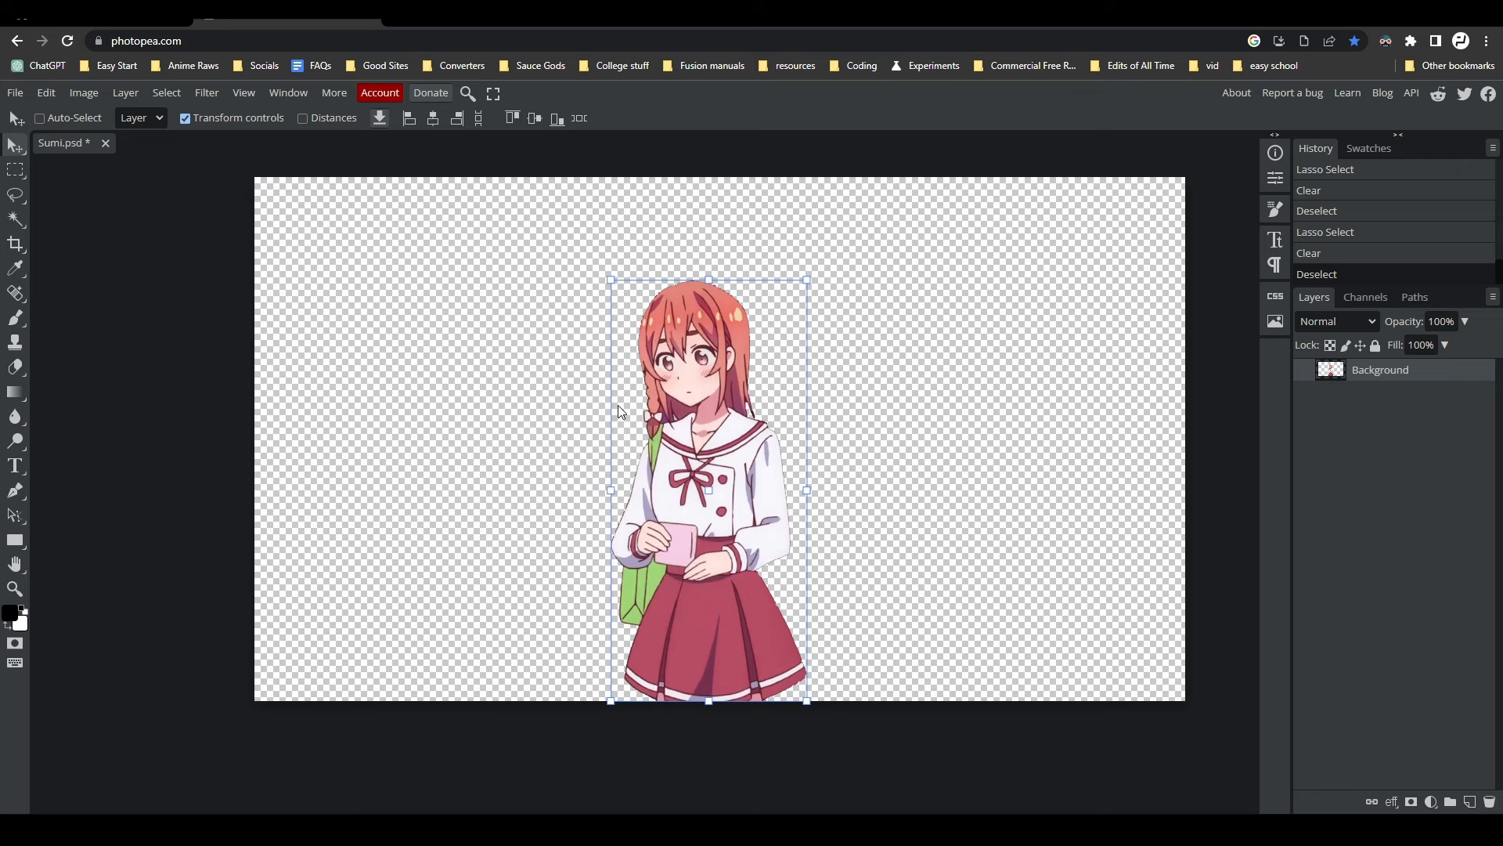
Step: Switch to DaVinci Resolve, bring Sumi.png in on track V2 above Compound Clip 2, and delete it from the timeline
click(1139, 475)
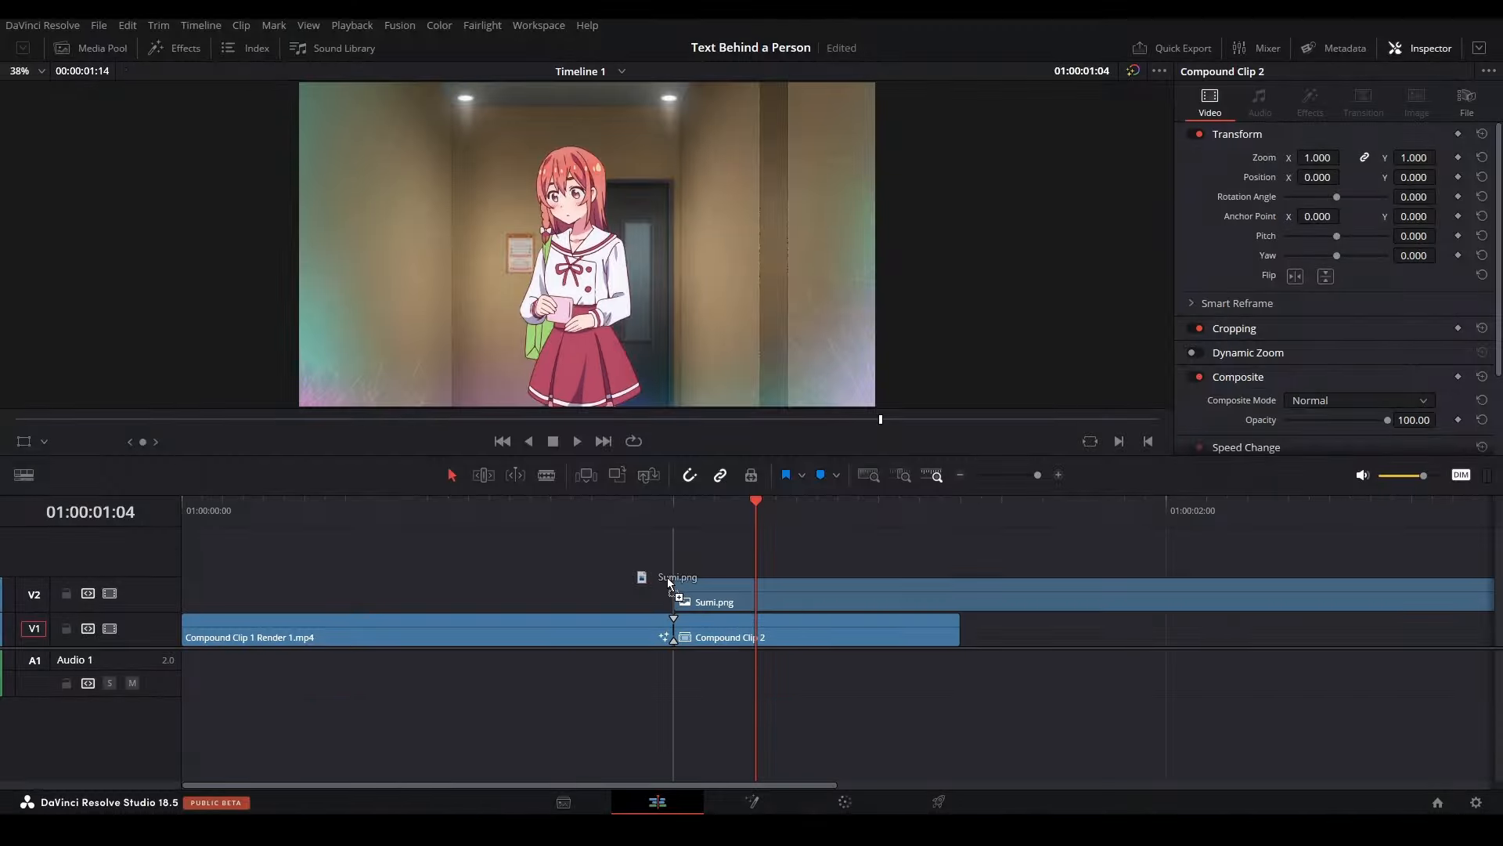
drag(668, 579, 668, 580)
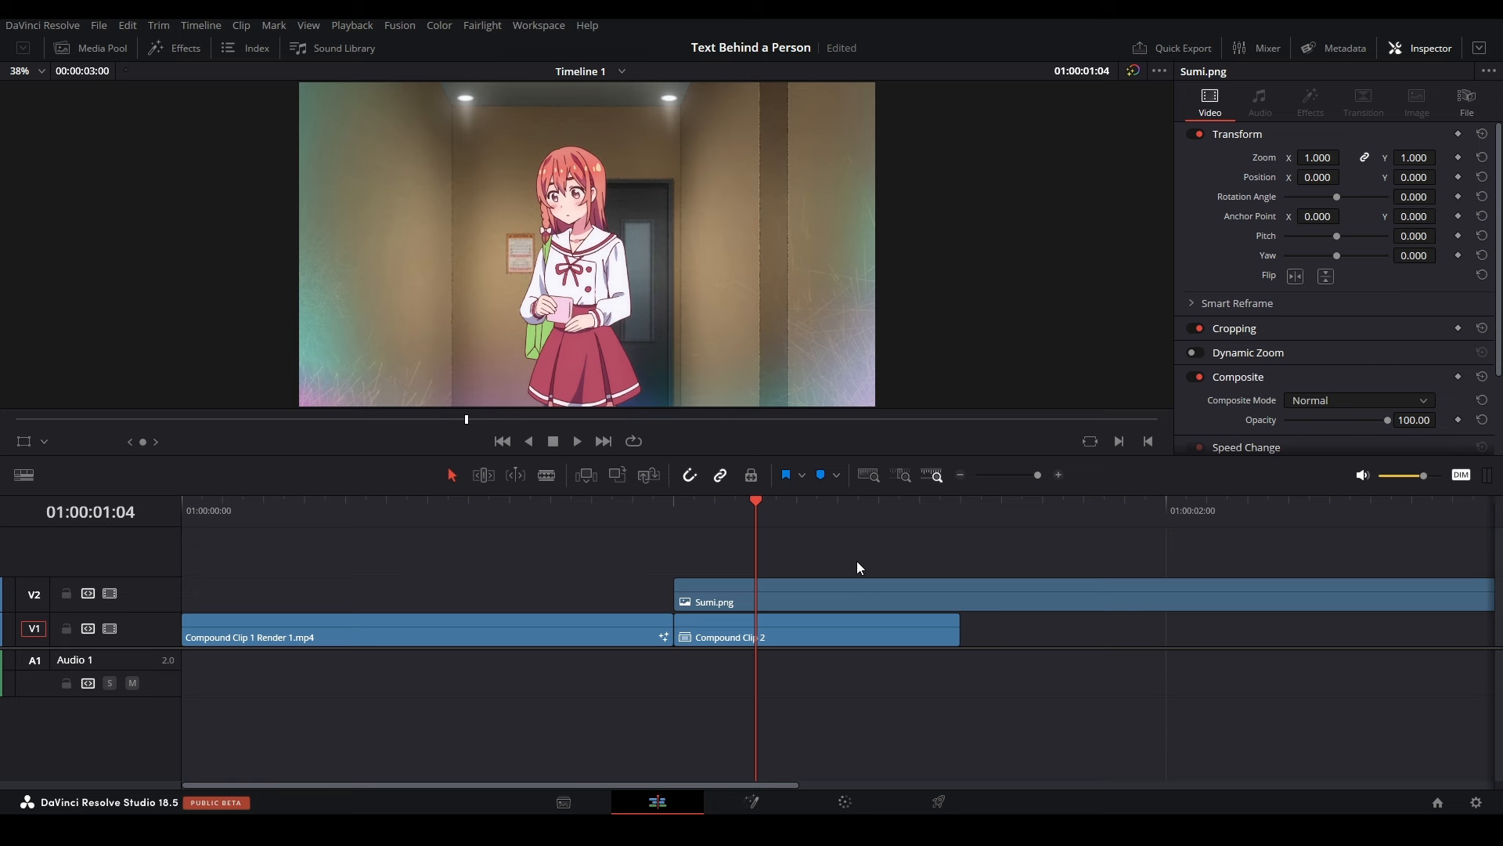
click(900, 597)
key(Delete)
Step: Open Compound Clip 2 in Fusion and connect Sumi.png to MediaIn1's mask input, scrubbing to preview the cutout
click(853, 628)
key(shift+5)
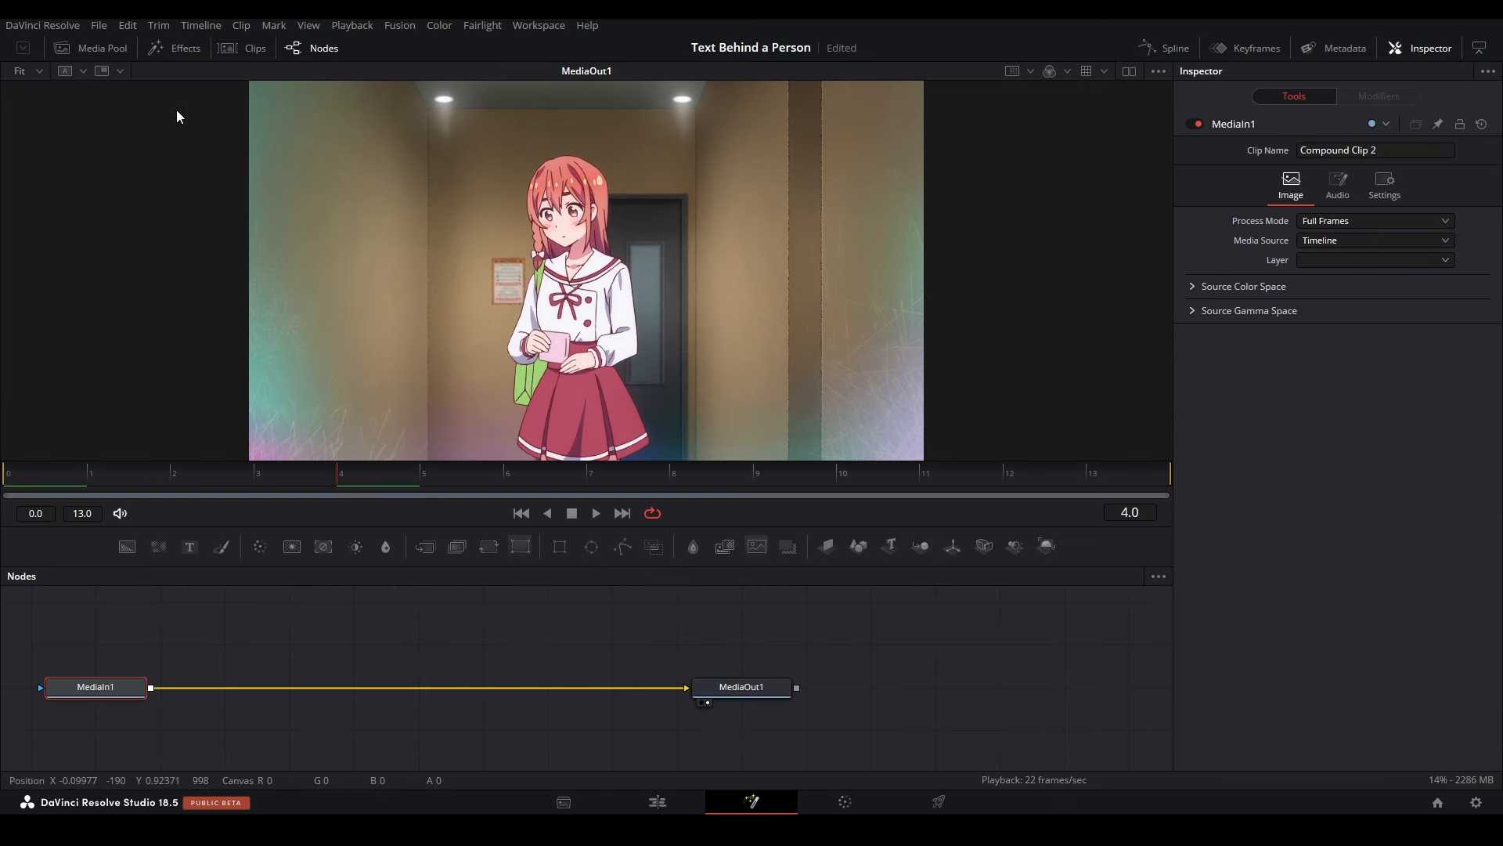
click(92, 47)
drag(188, 628, 138, 689)
drag(127, 687, 183, 687)
click(183, 688)
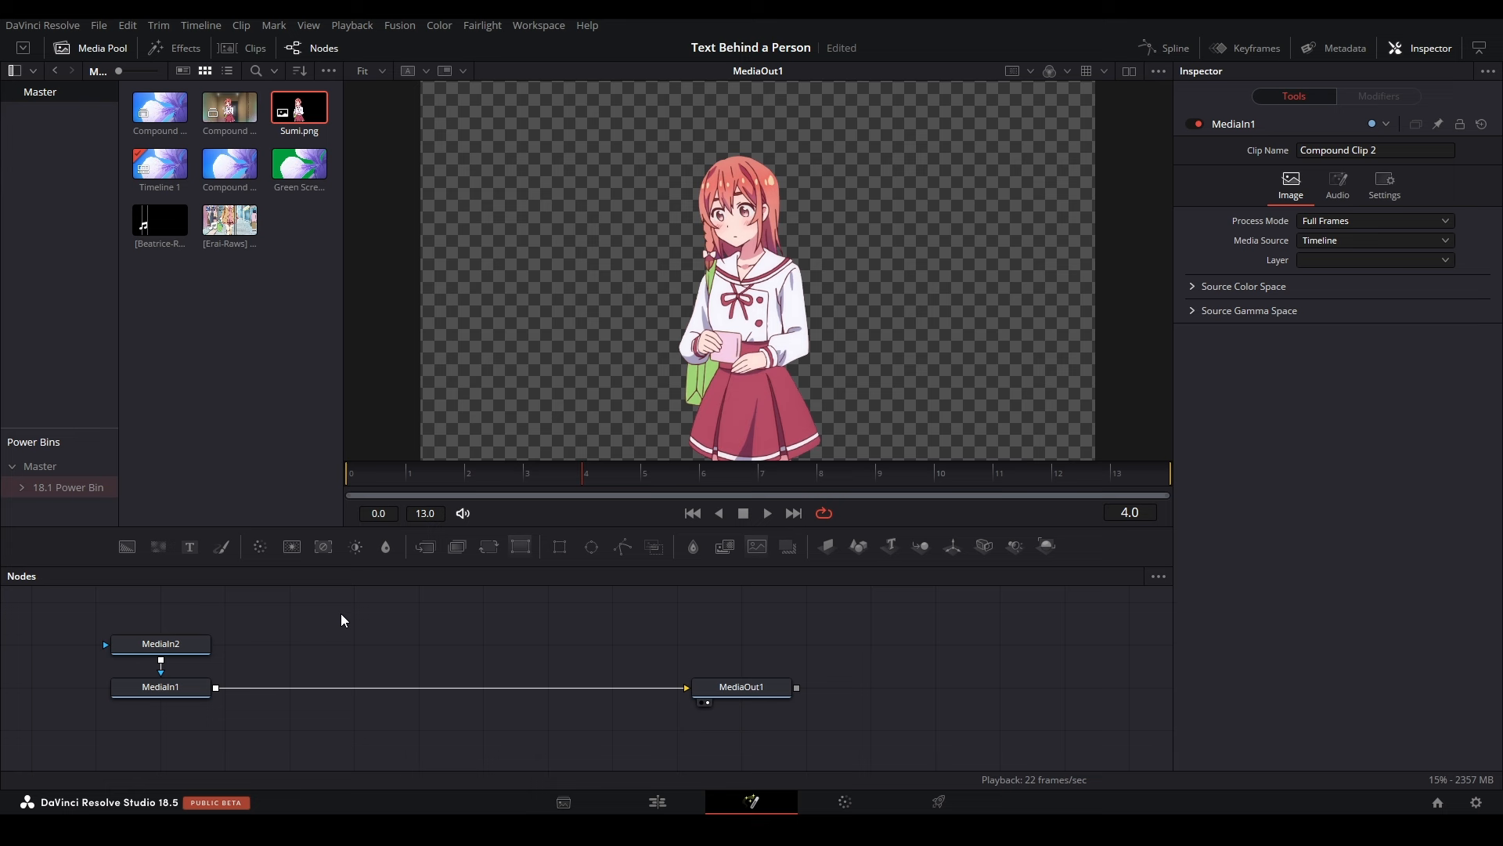
drag(540, 469, 353, 479)
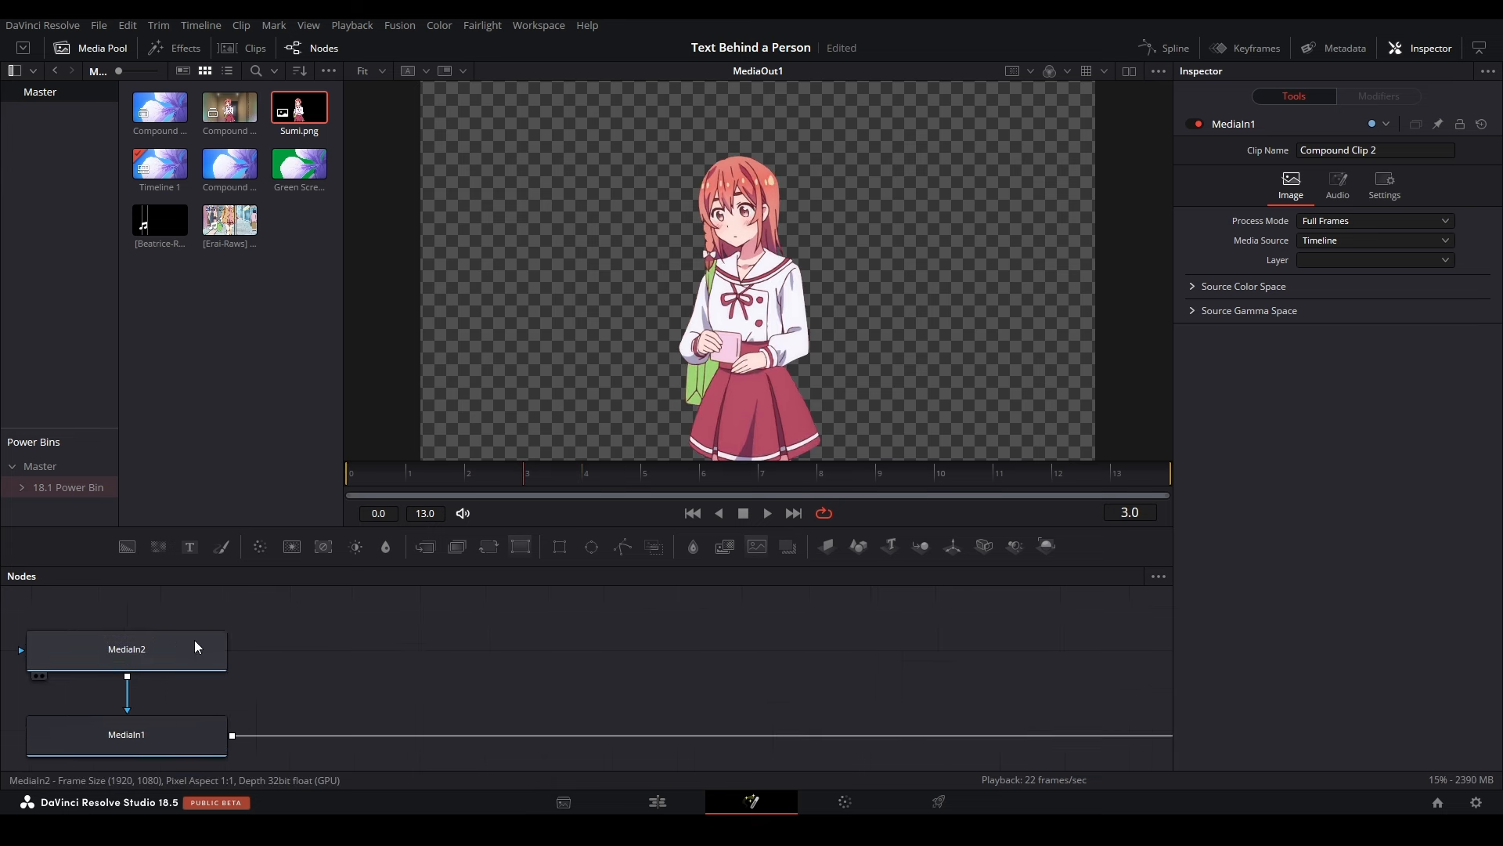
scroll(194, 641, down, 1)
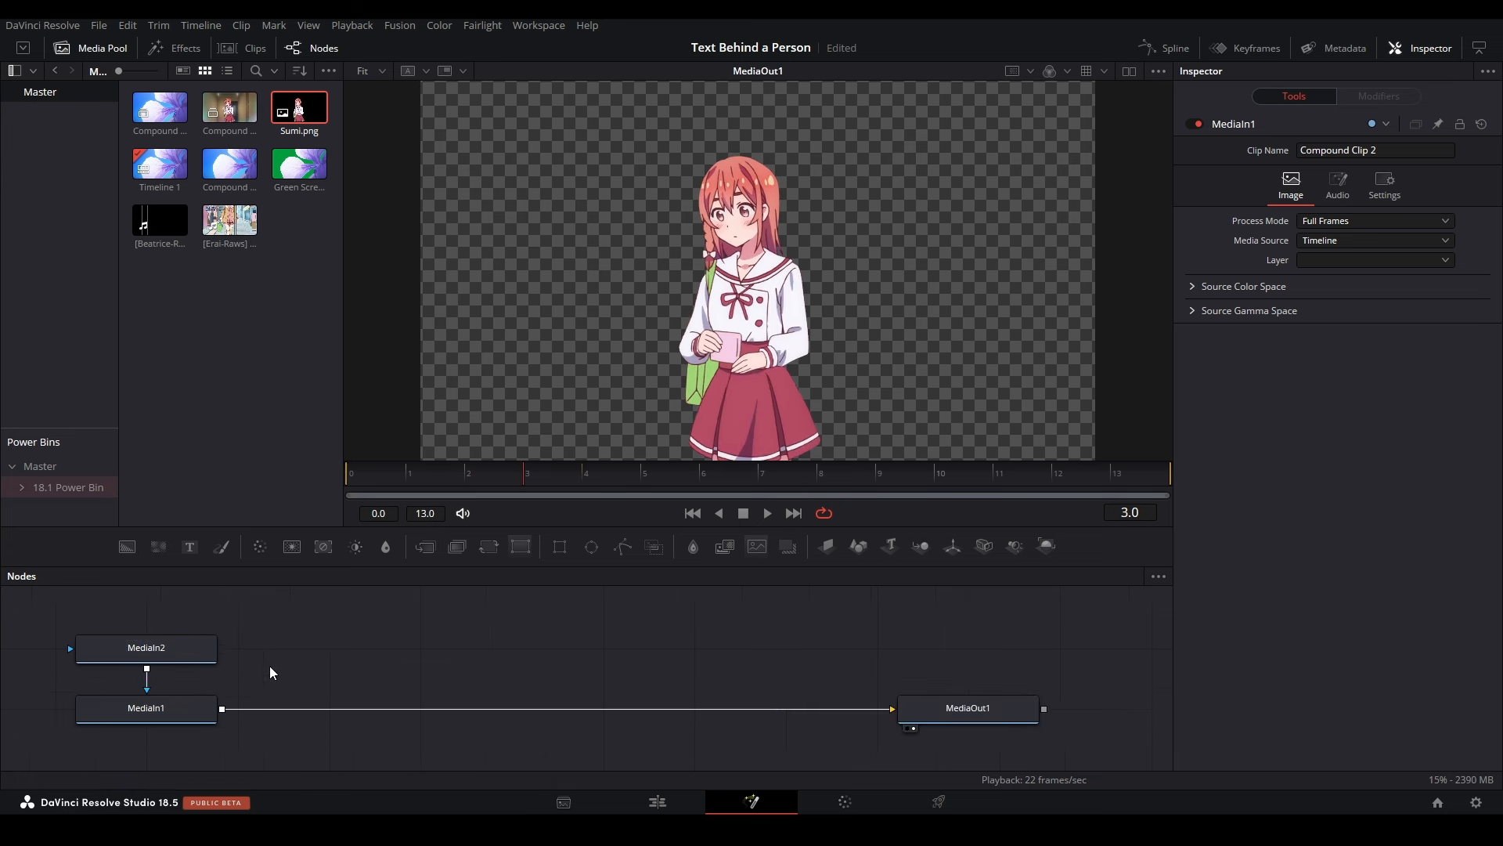
Step: Insert a Matte Control node between MediaIn1 and MediaOut1
click(213, 703)
key(shift+space)
text(matte)
key(Down)
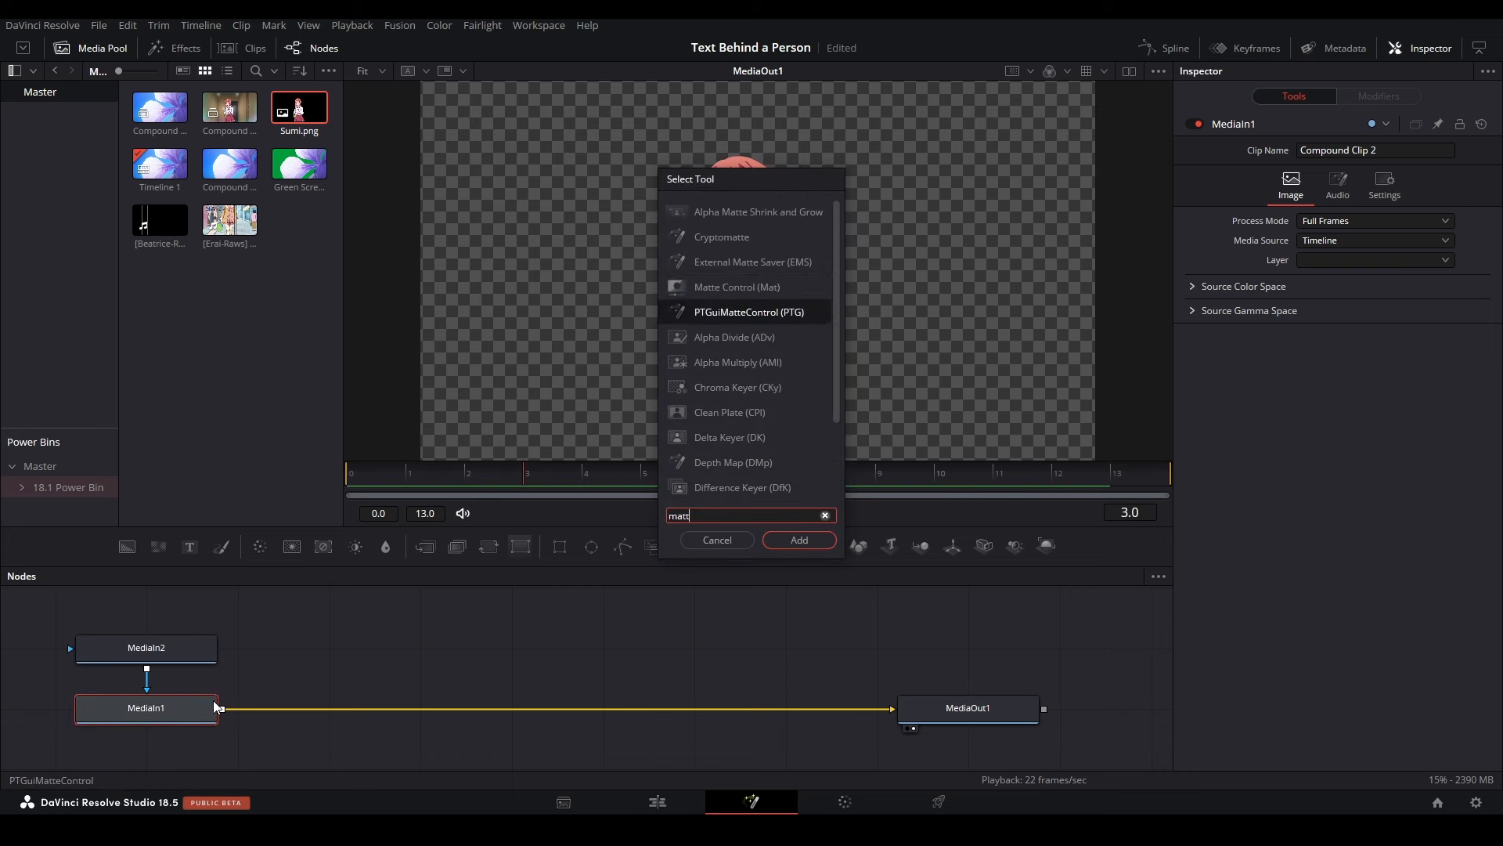
key(Up)
key(Return)
Step: Connect MediaIn2 to MatteControl1 as a Garbage Matte, place it above that node and preview the result
drag(146, 684, 296, 711)
key(space)
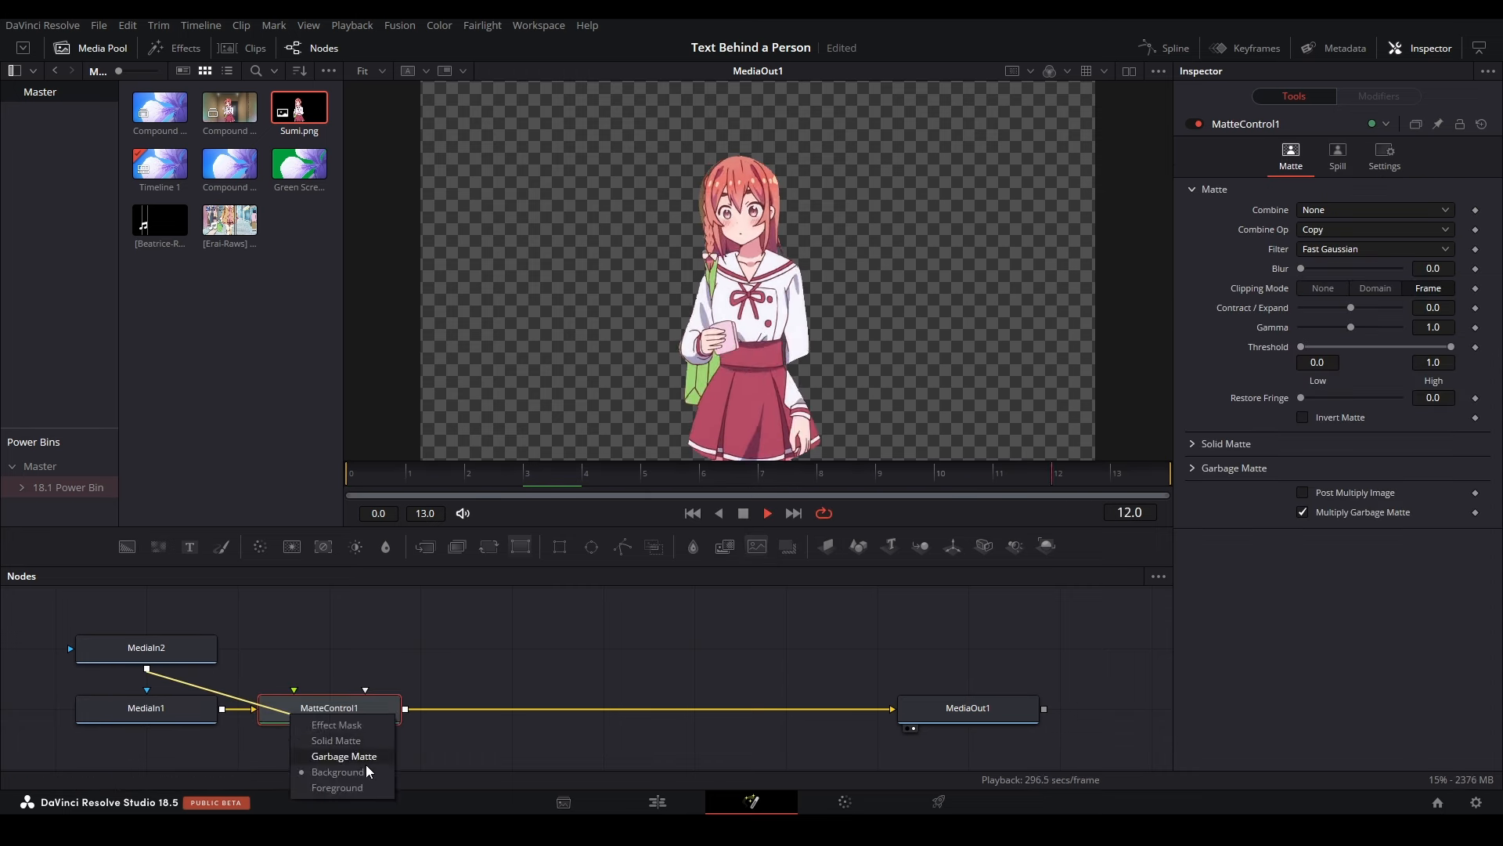
click(363, 759)
drag(199, 660, 292, 660)
click(468, 479)
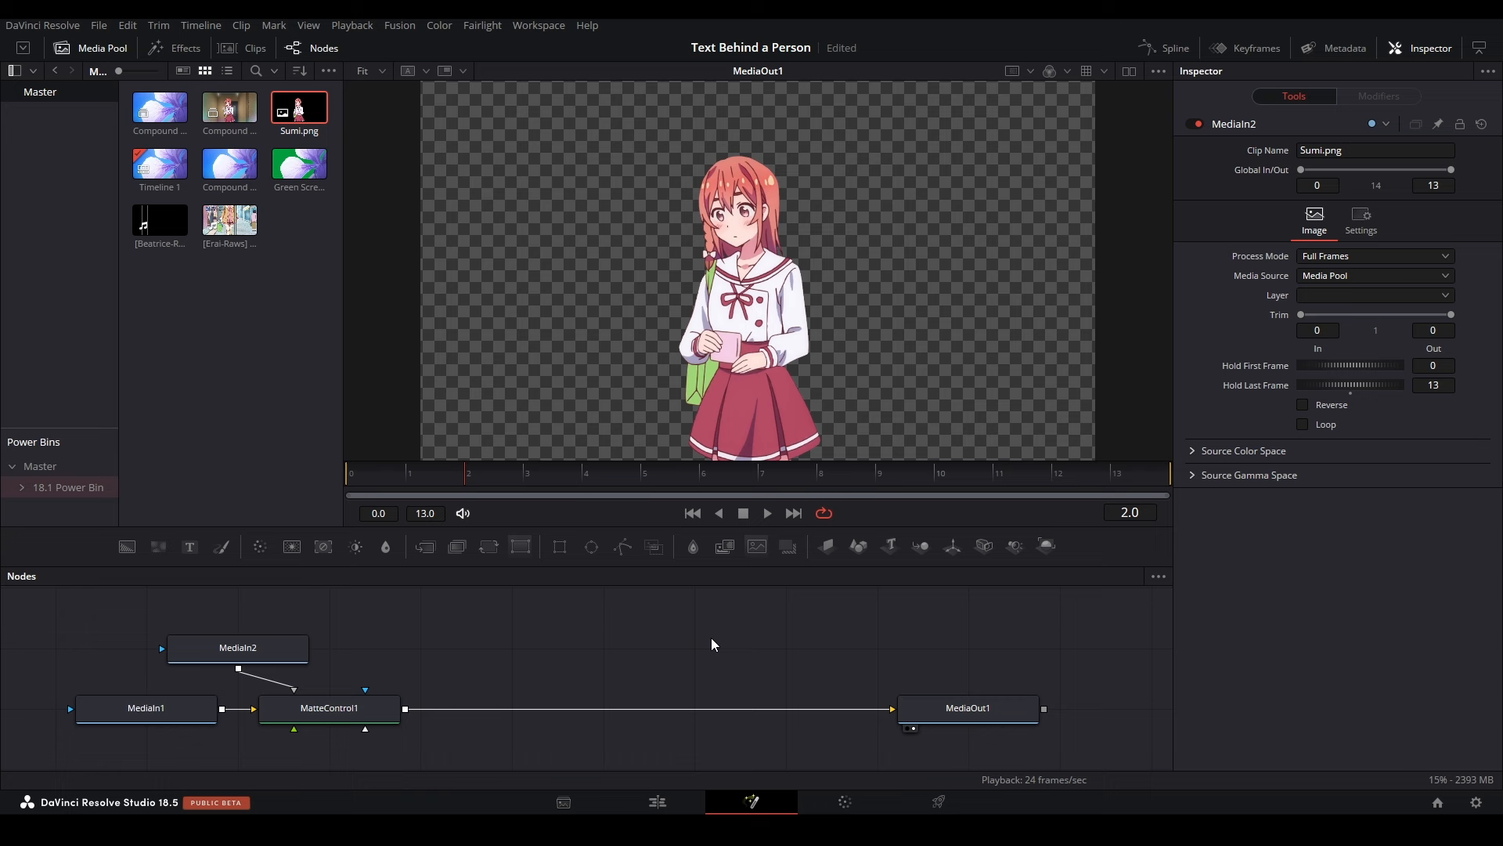
Step: Leave Fusion, open the last Compound Clip 2 on the Color page, hide the effects library and reposition node 01
click(1013, 715)
key(shift+4)
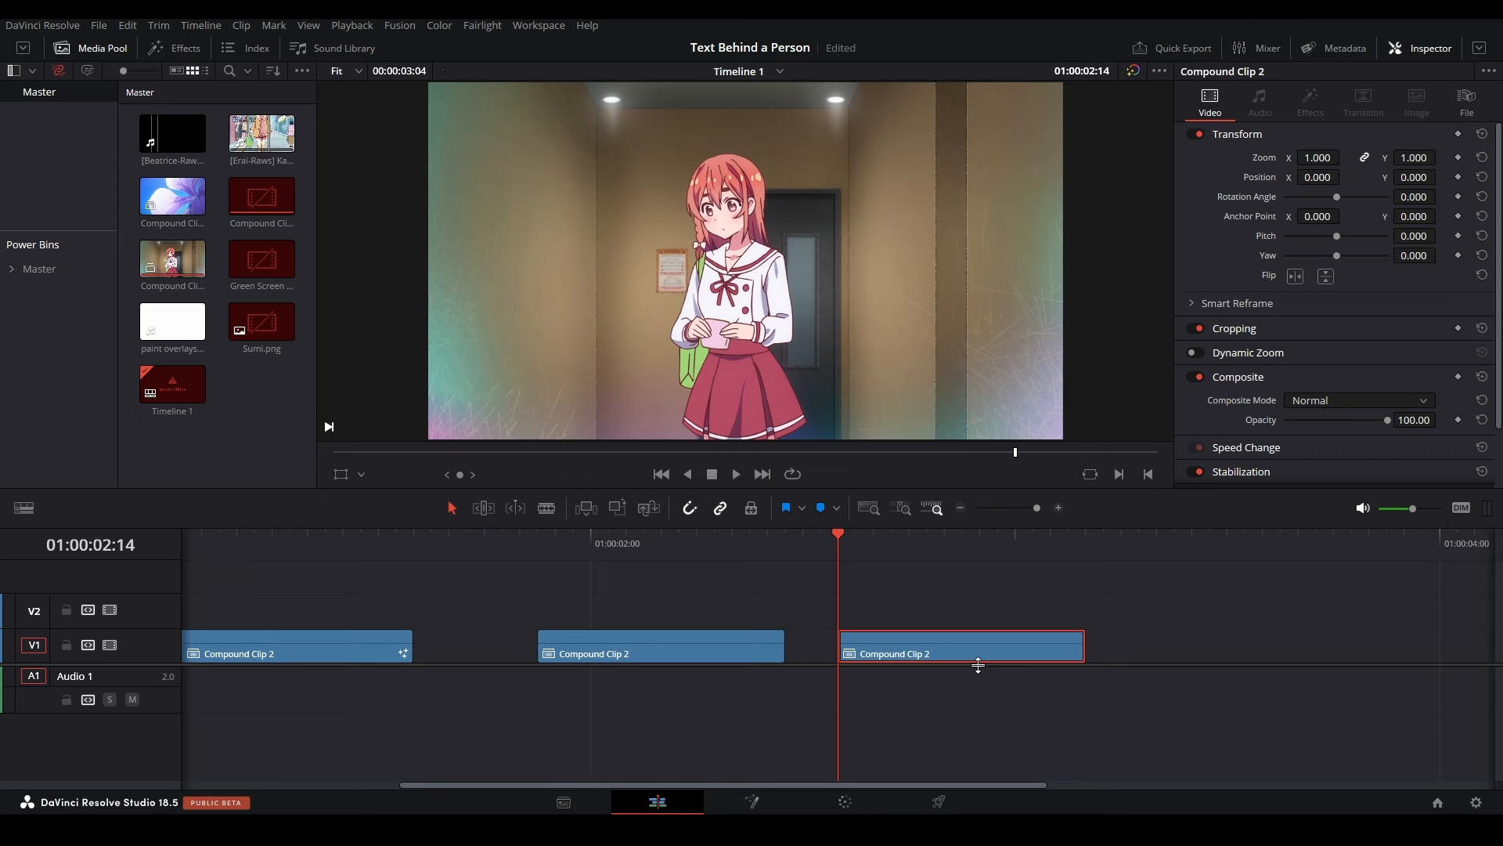
click(857, 803)
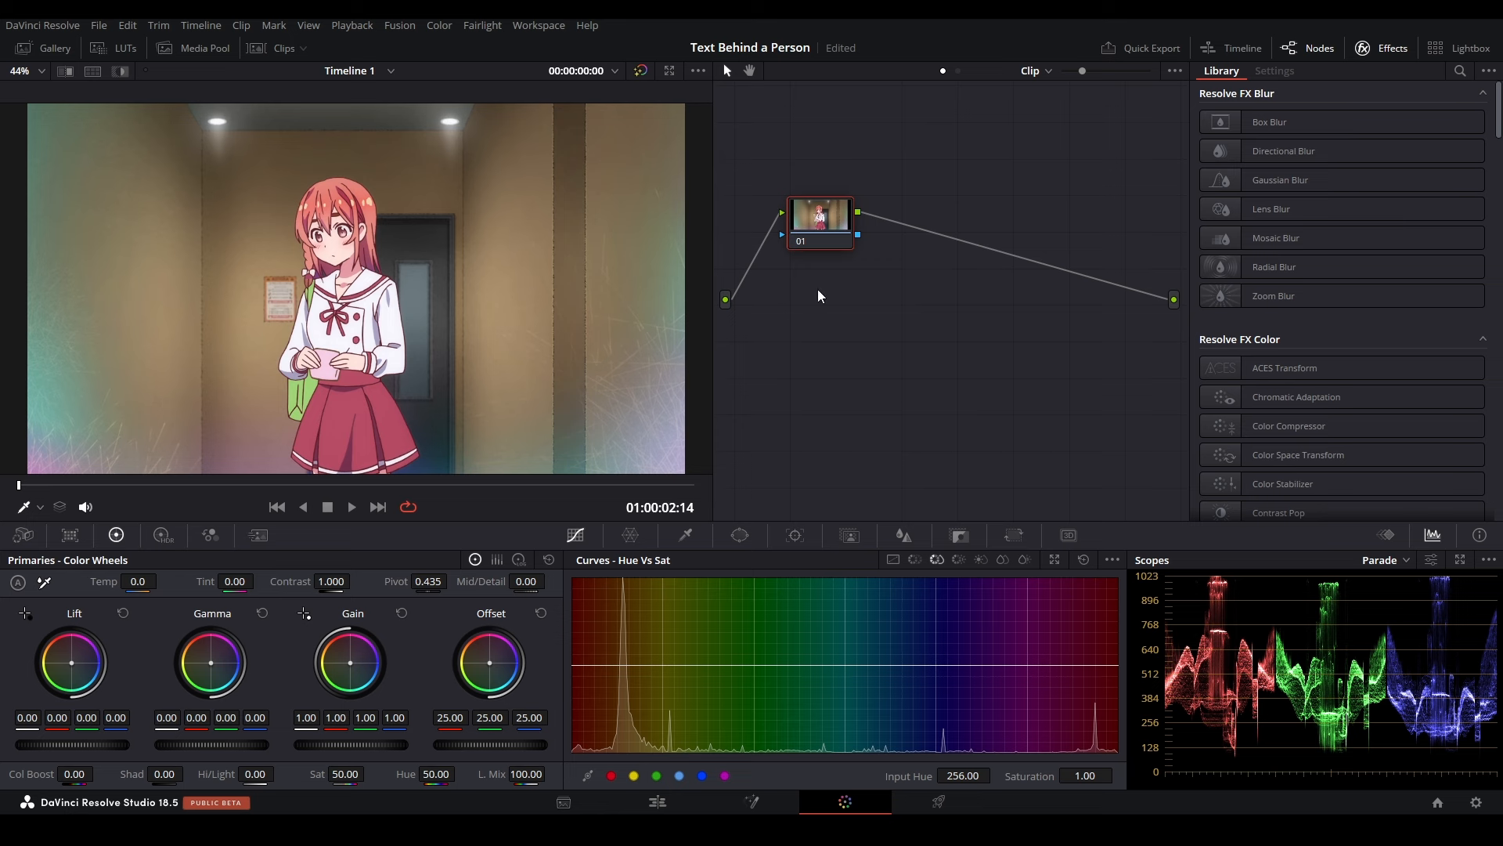
click(1379, 47)
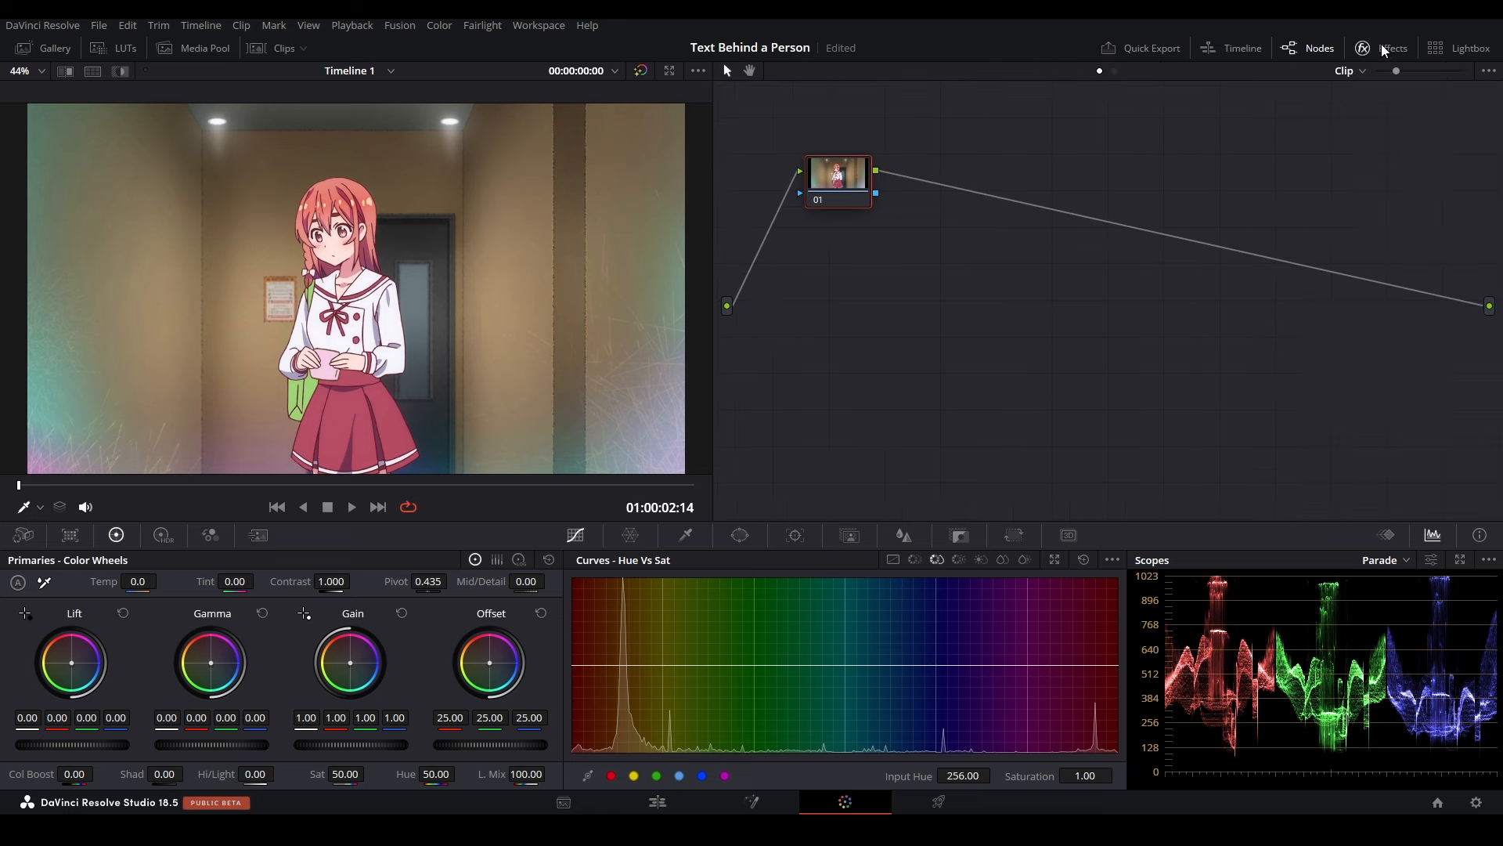
drag(853, 185, 936, 273)
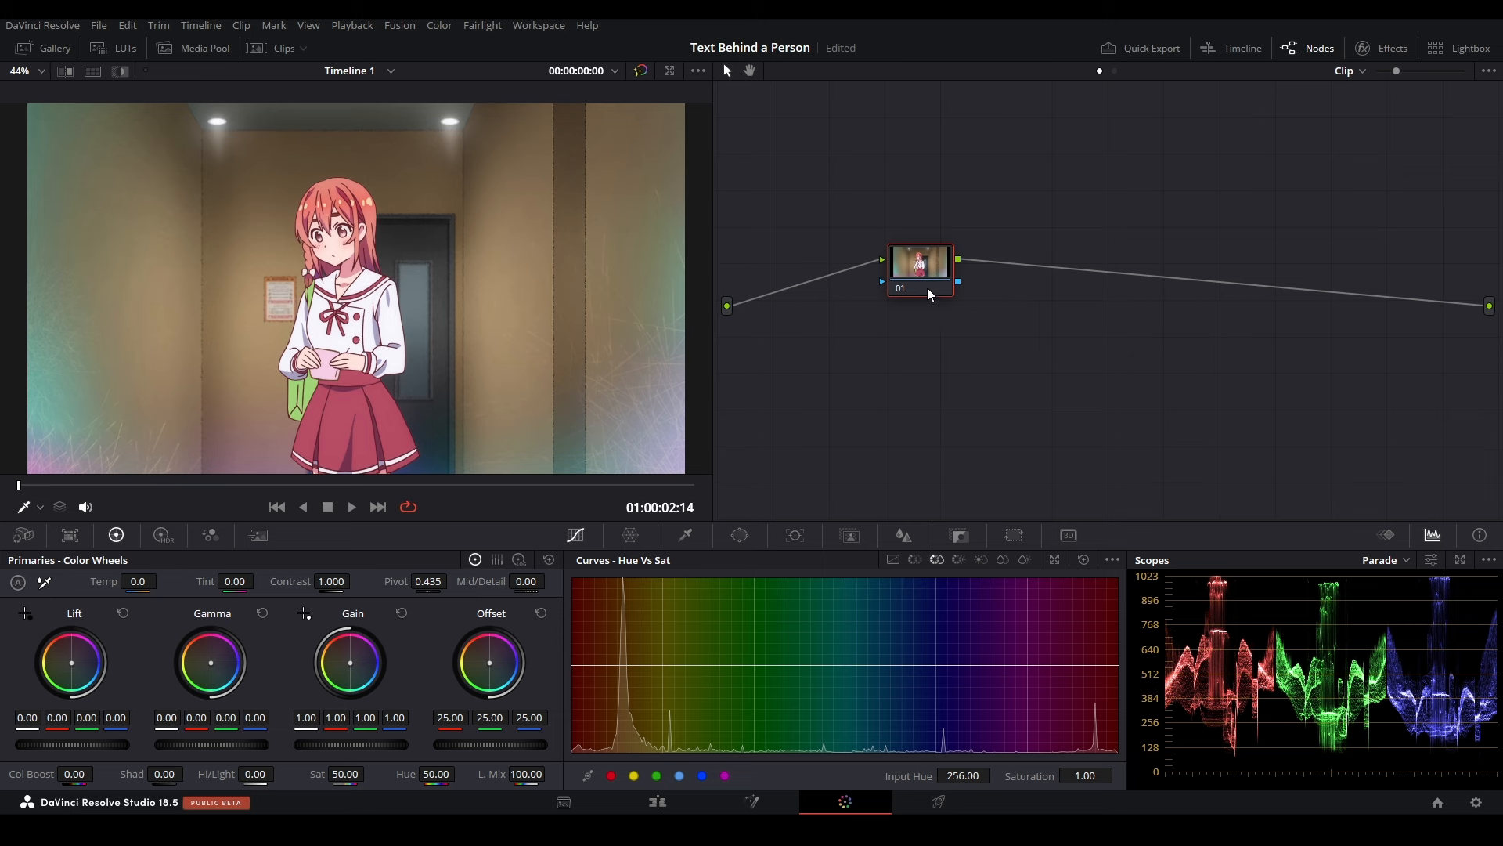
Step: Reposition node 01 in the node graph and add an alpha output
scroll(984, 280, up, 2)
drag(863, 238, 1046, 266)
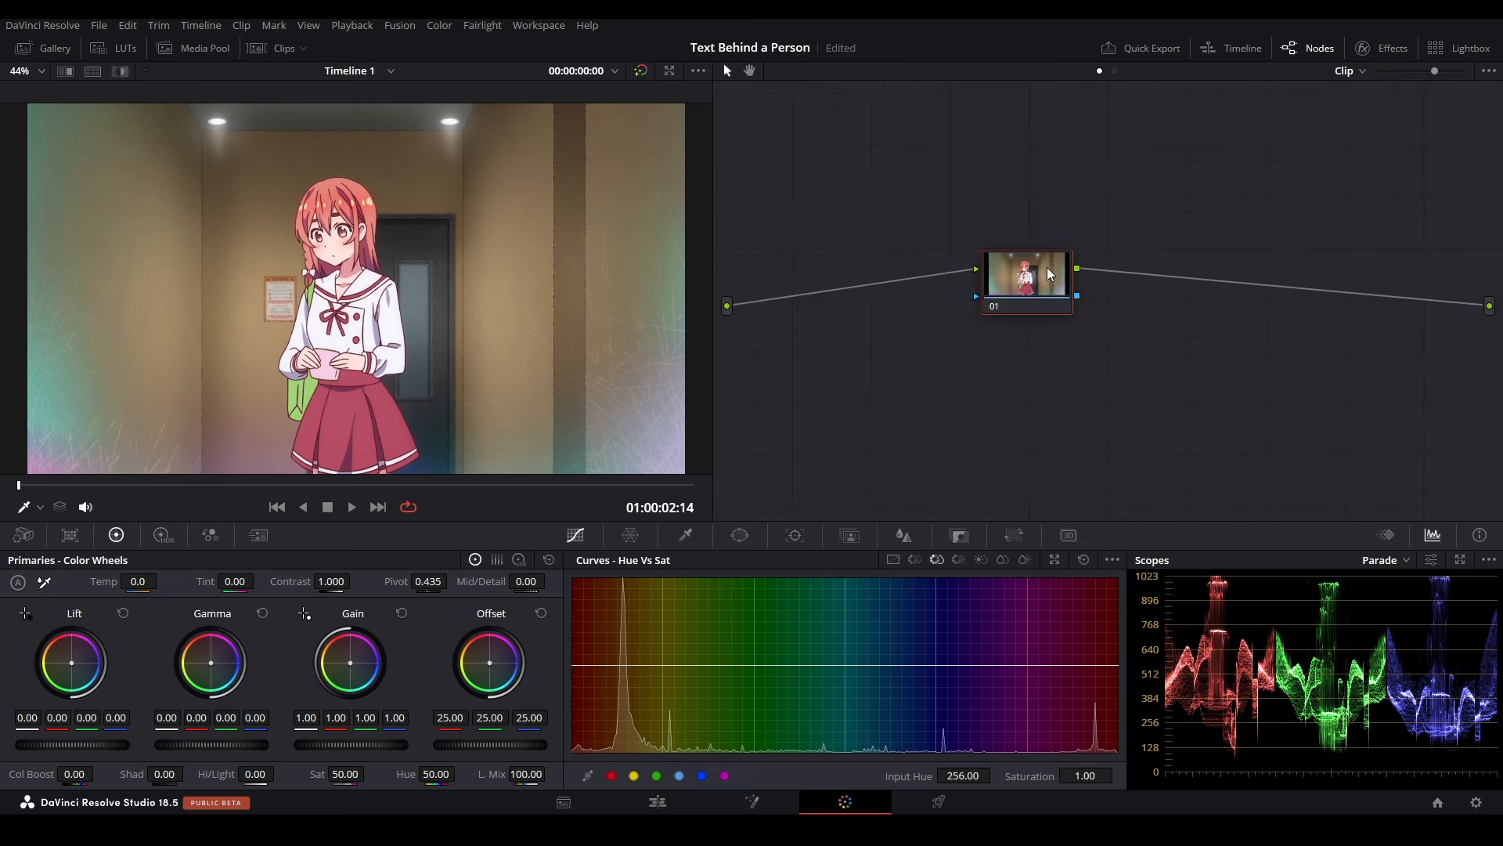
right_click(1186, 346)
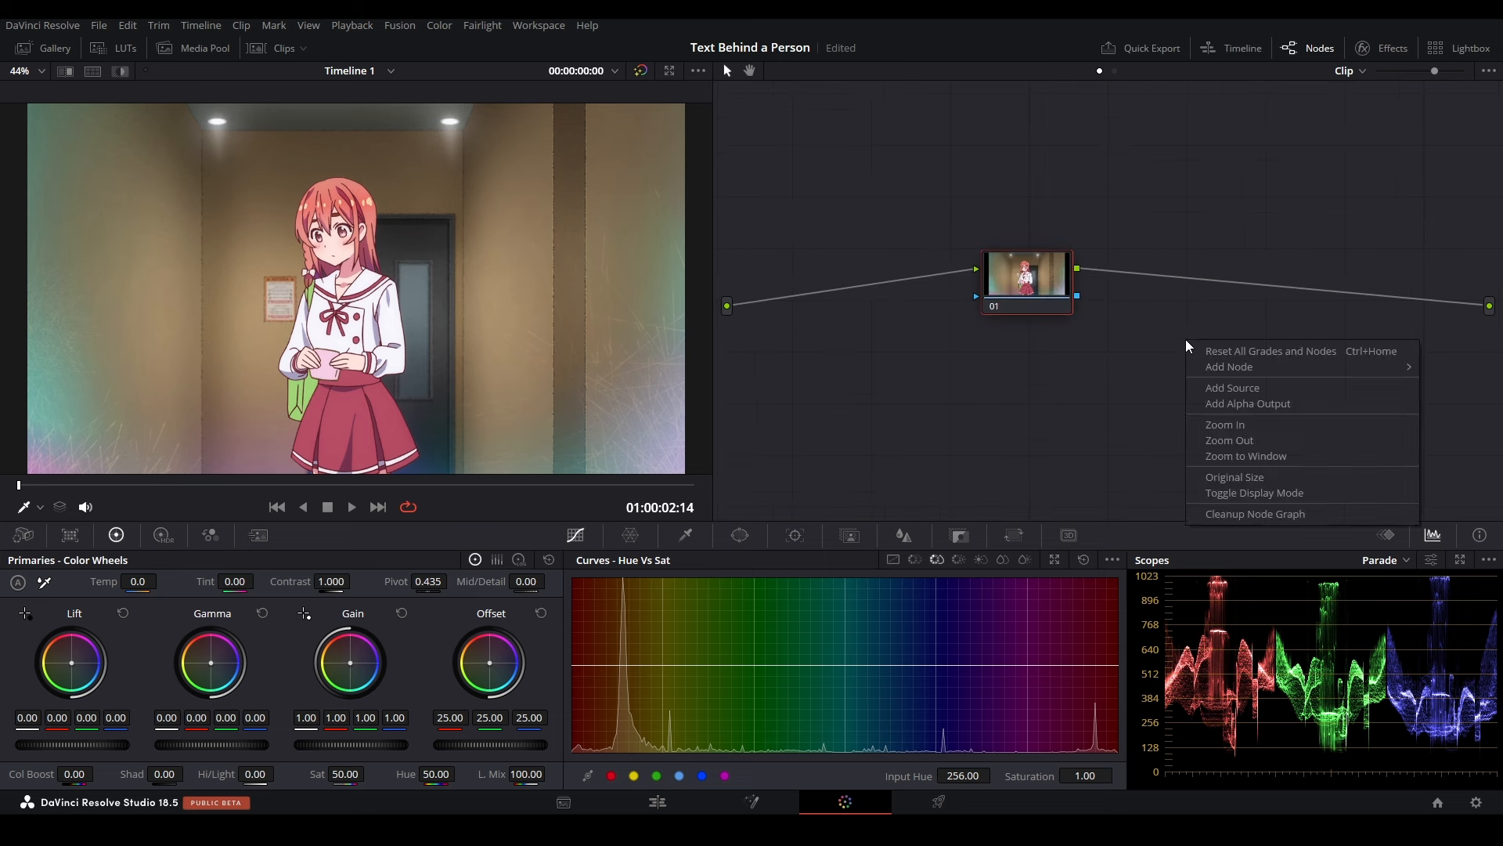
click(1251, 402)
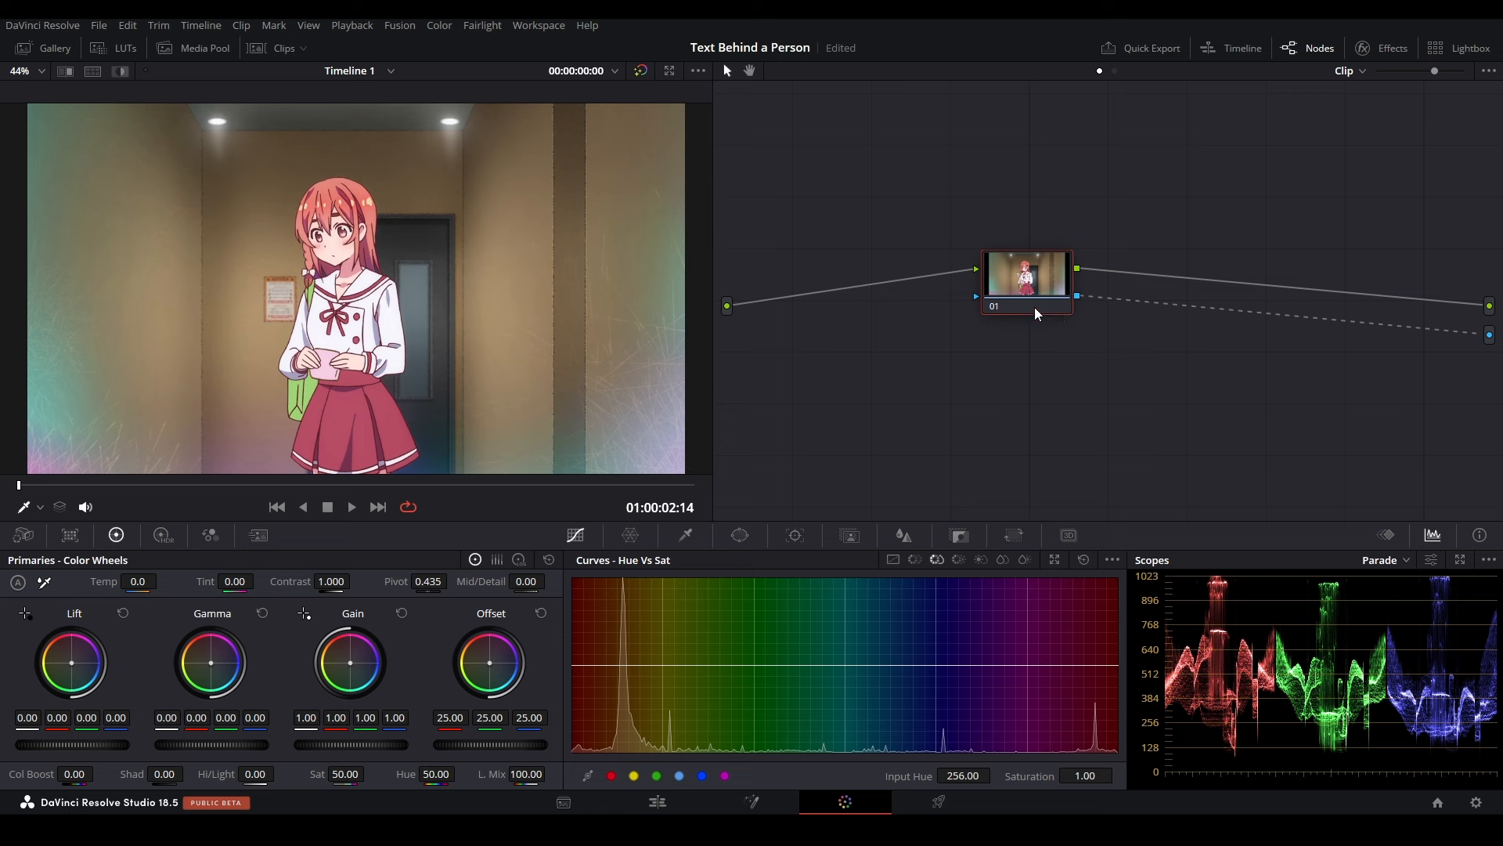
Step: Activate a curve window on node 01 and add a dynamic keyframe at the first frame, with keyframing enabled for Corrector 1
click(745, 542)
scroll(697, 696, down, 1)
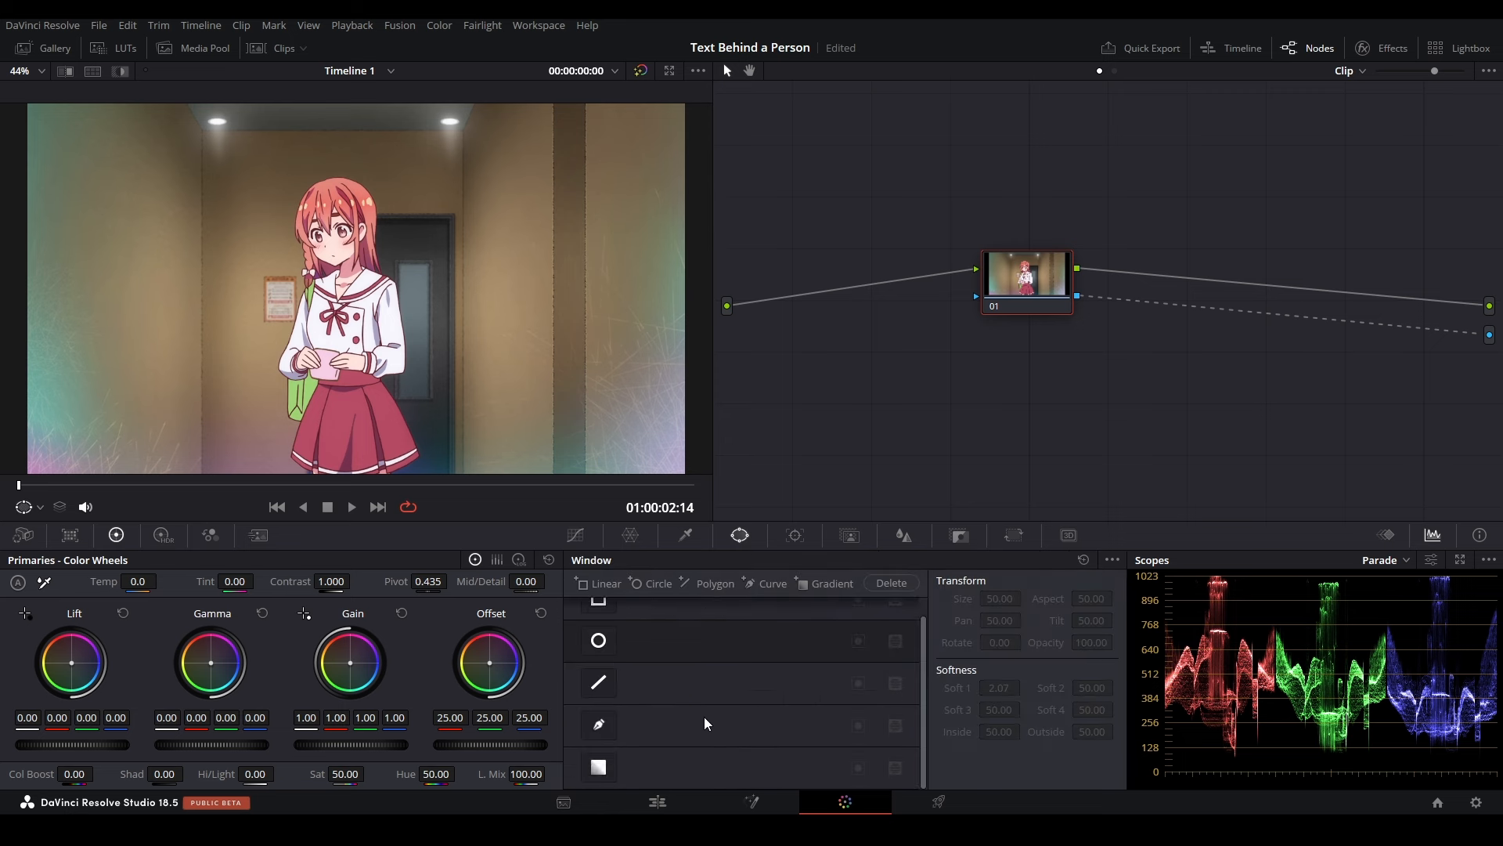
click(1388, 538)
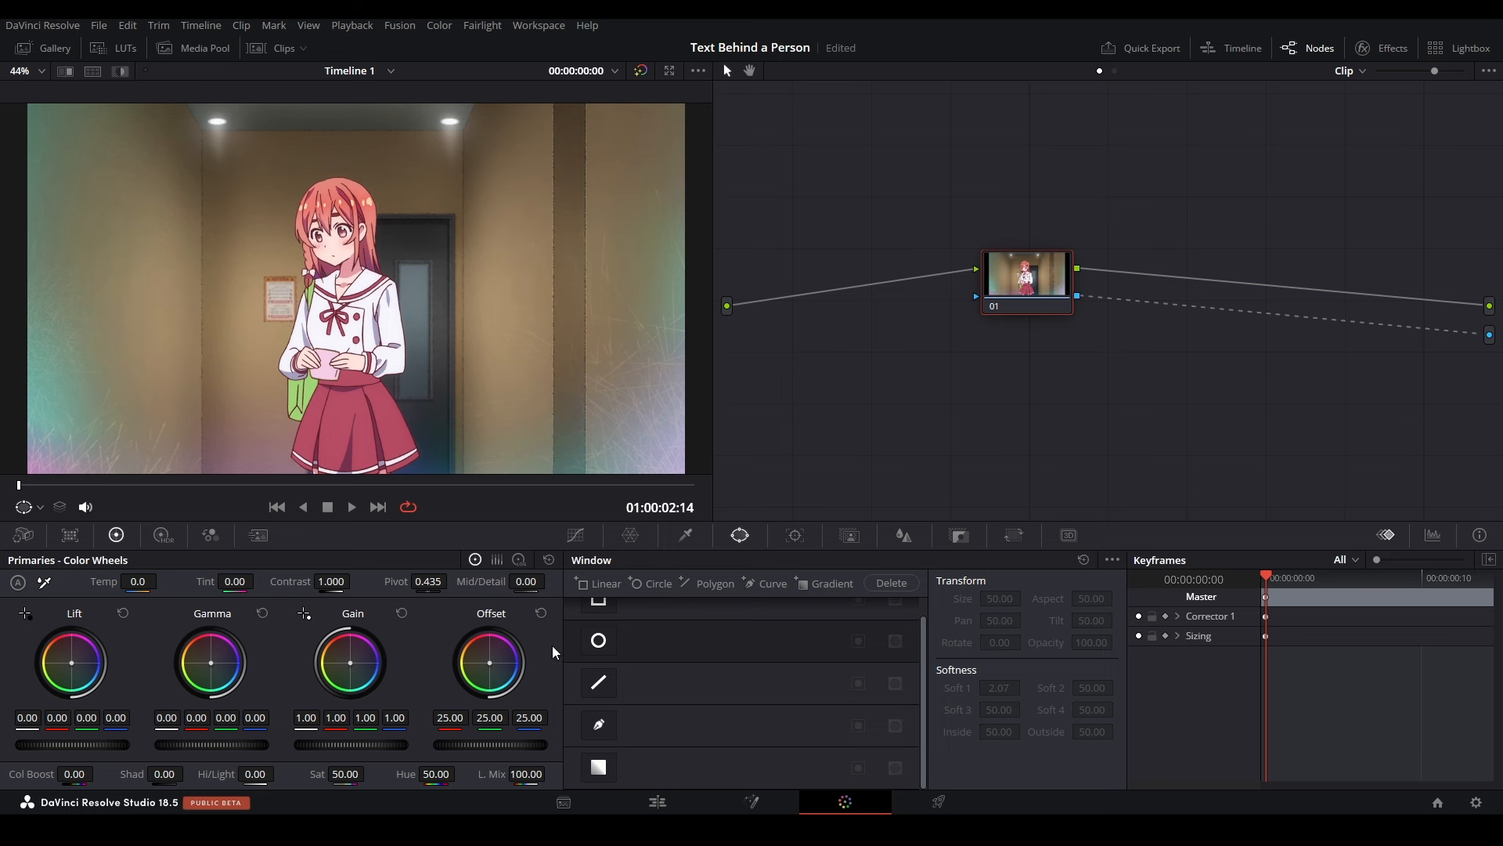
scroll(321, 364, up, 3)
scroll(363, 266, up, 5)
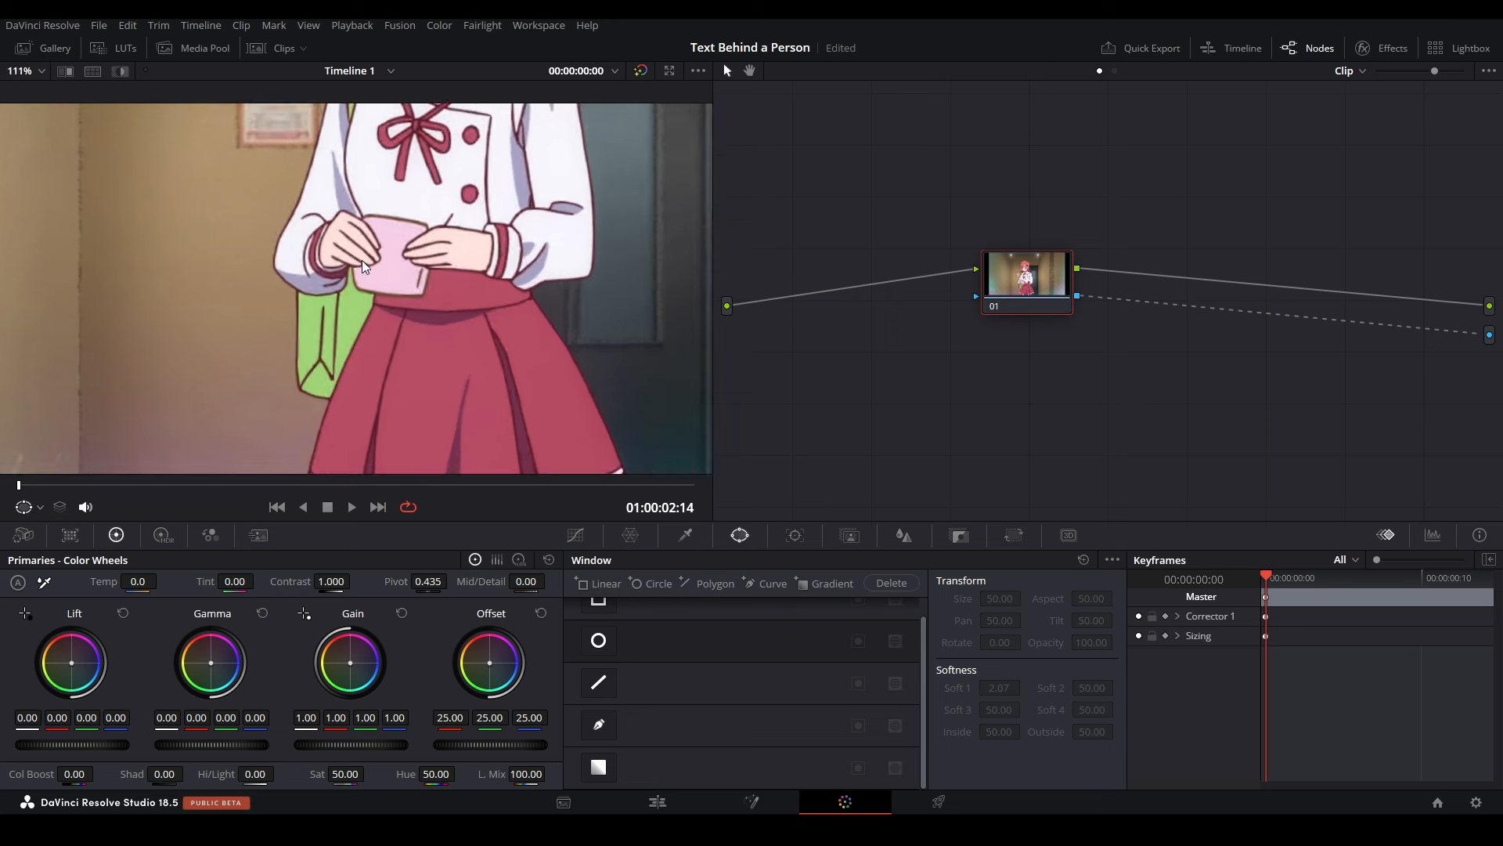
click(601, 727)
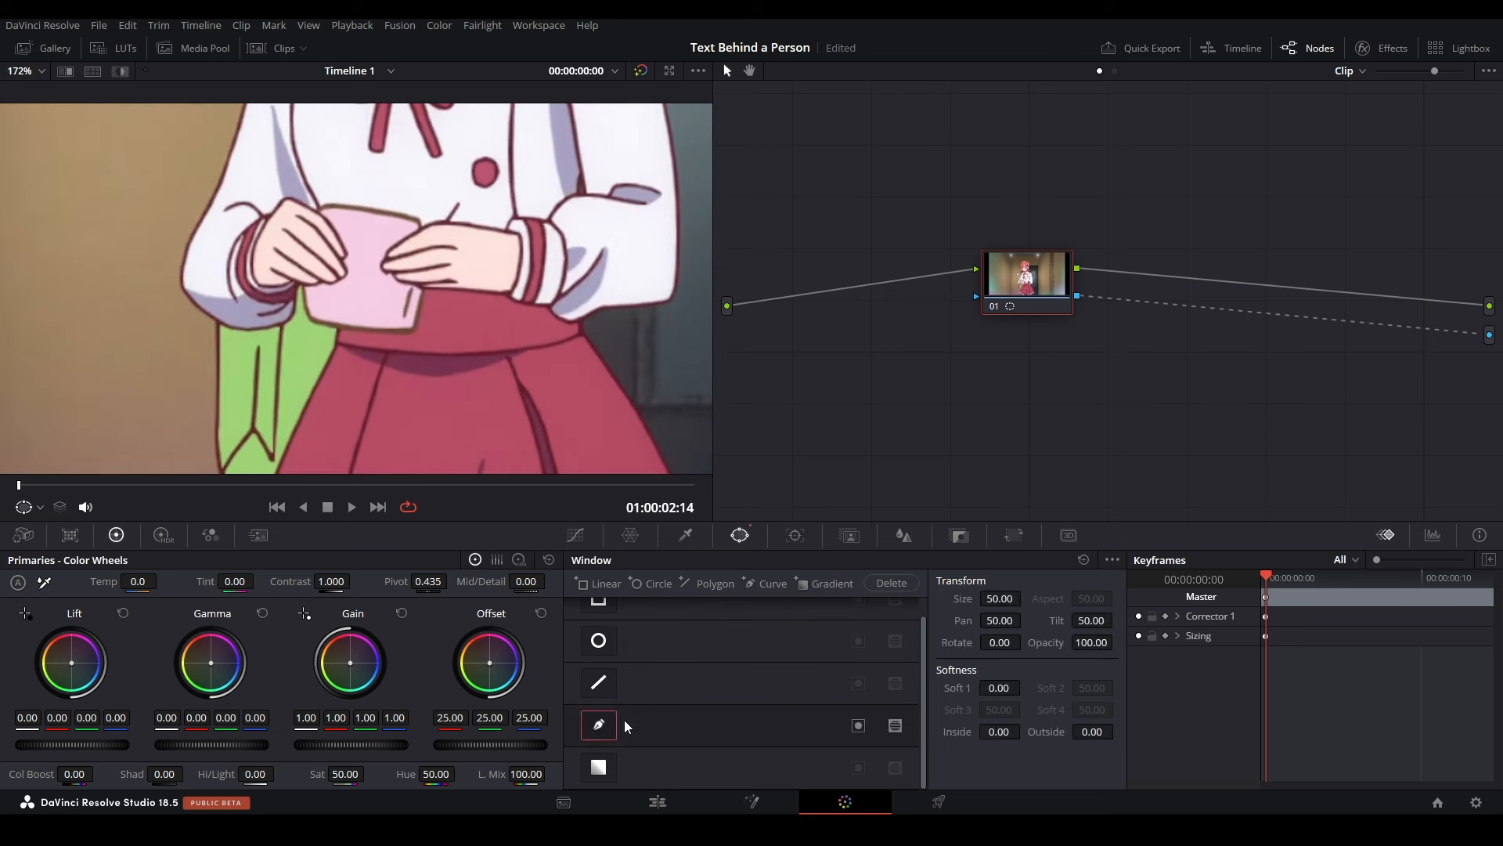
right_click(1270, 601)
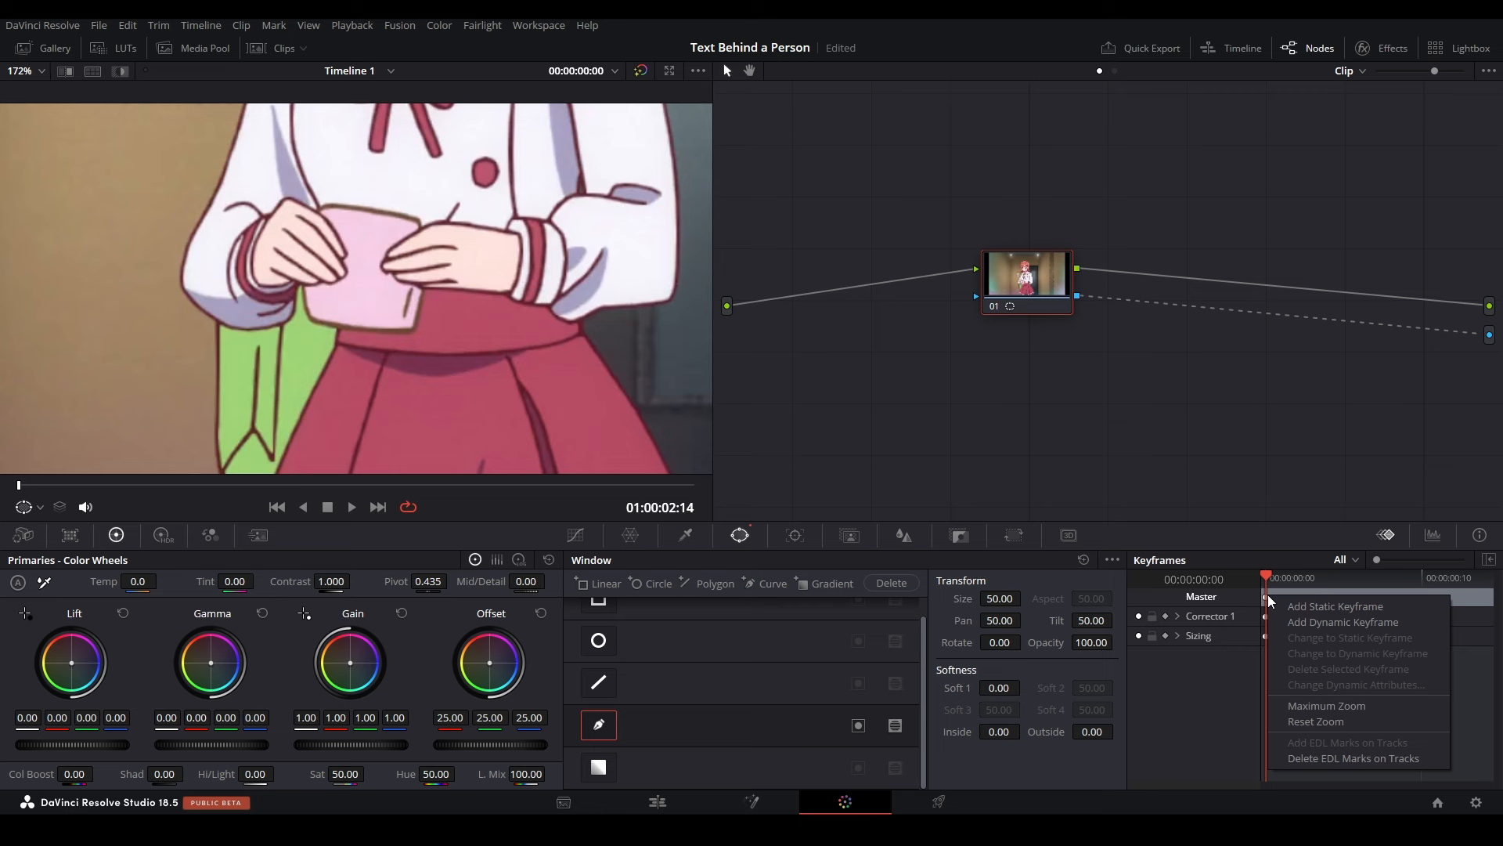
click(1293, 623)
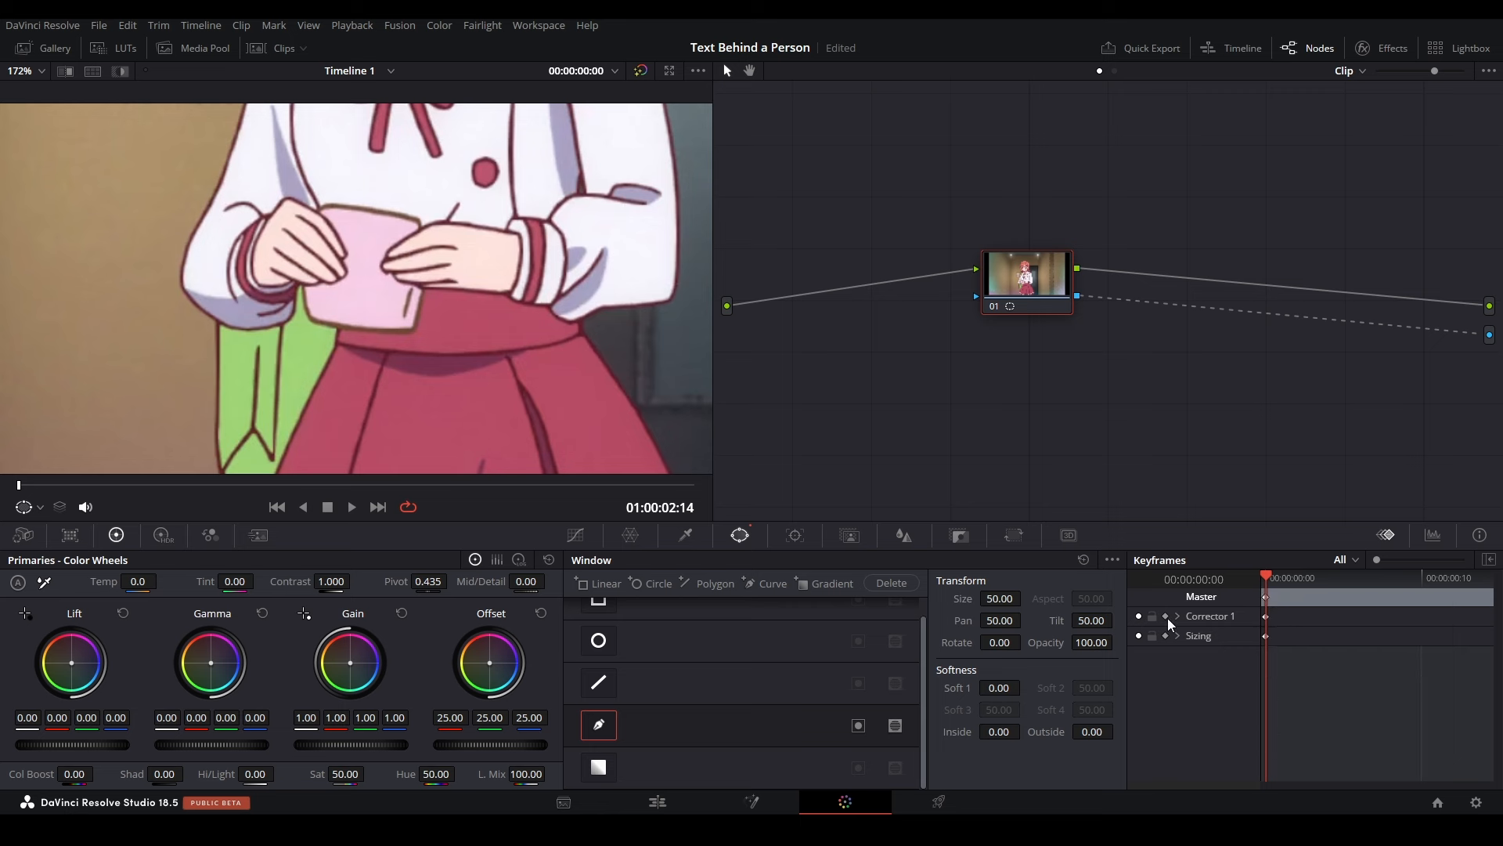
Step: Trace a closed curve window around the pink envelope in the character's hands and fine-tune a point near its upper-left corner
scroll(344, 241, up, 4)
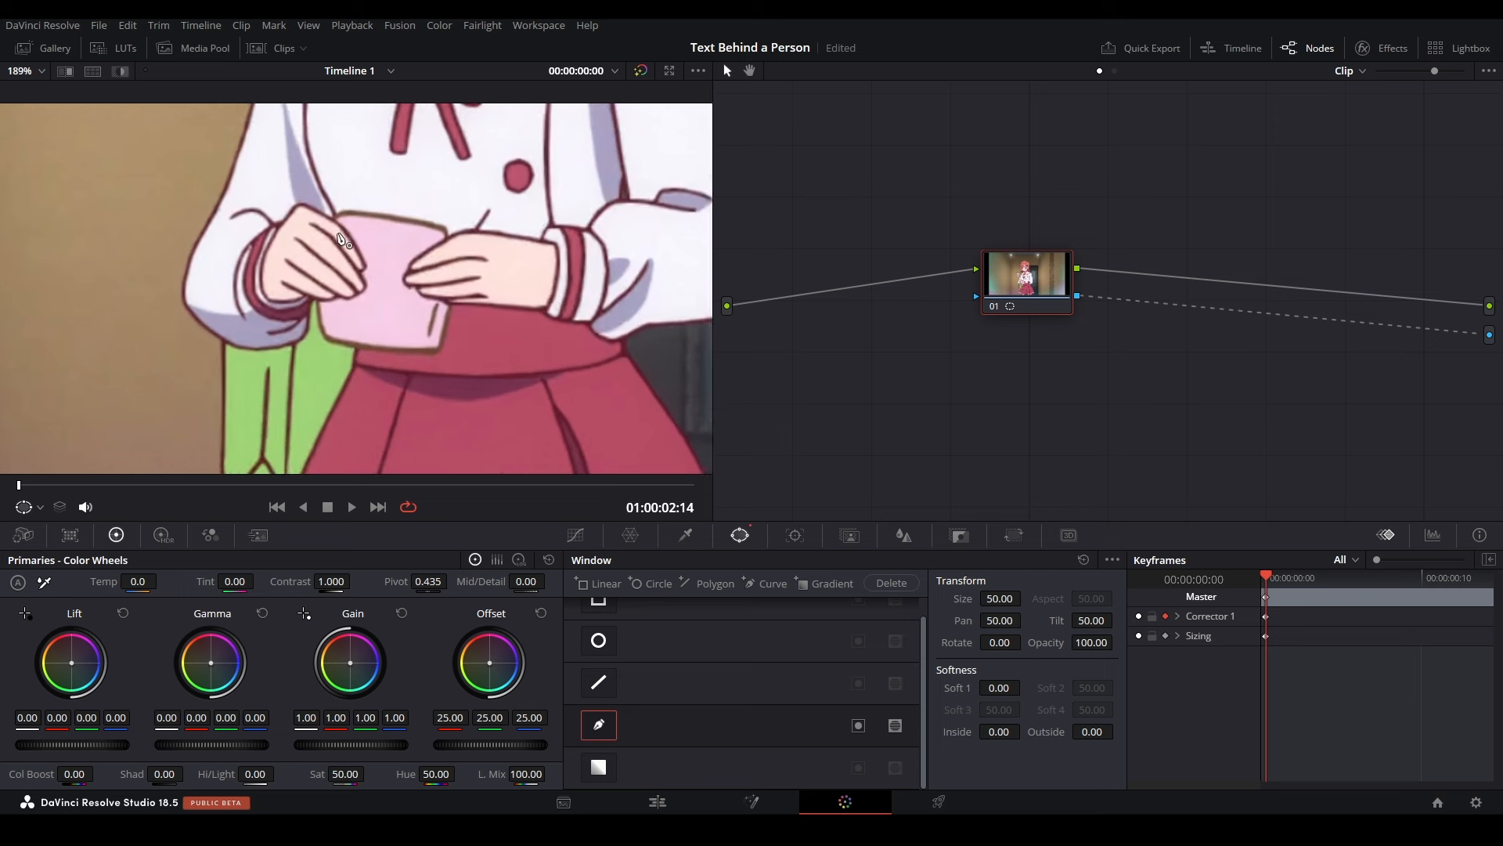
scroll(342, 240, up, 2)
click(276, 210)
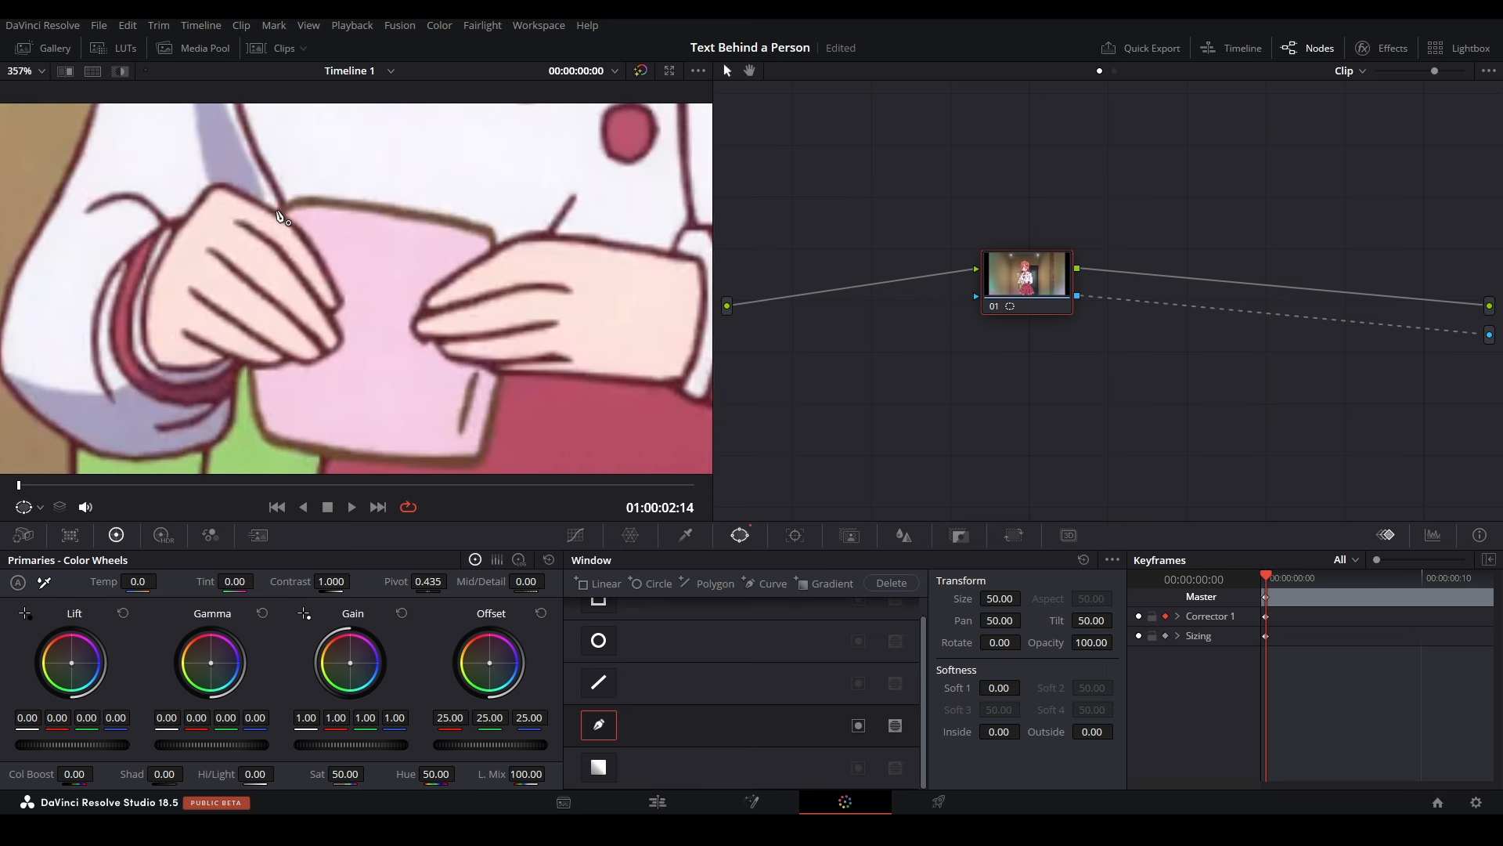
click(296, 197)
click(340, 198)
click(465, 220)
click(491, 225)
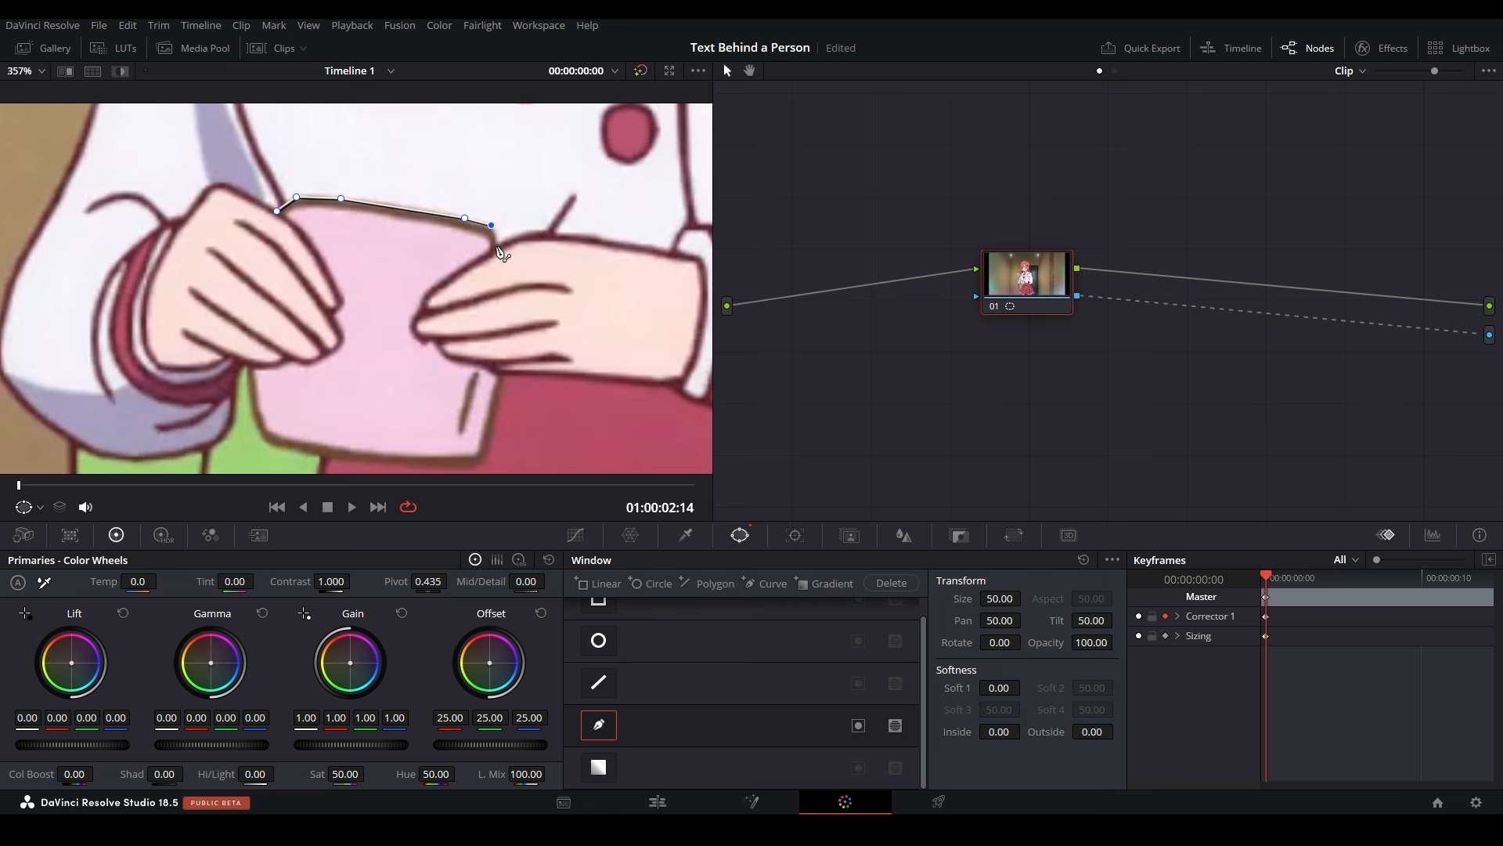
click(494, 246)
click(507, 361)
click(499, 397)
click(489, 454)
click(471, 463)
click(408, 462)
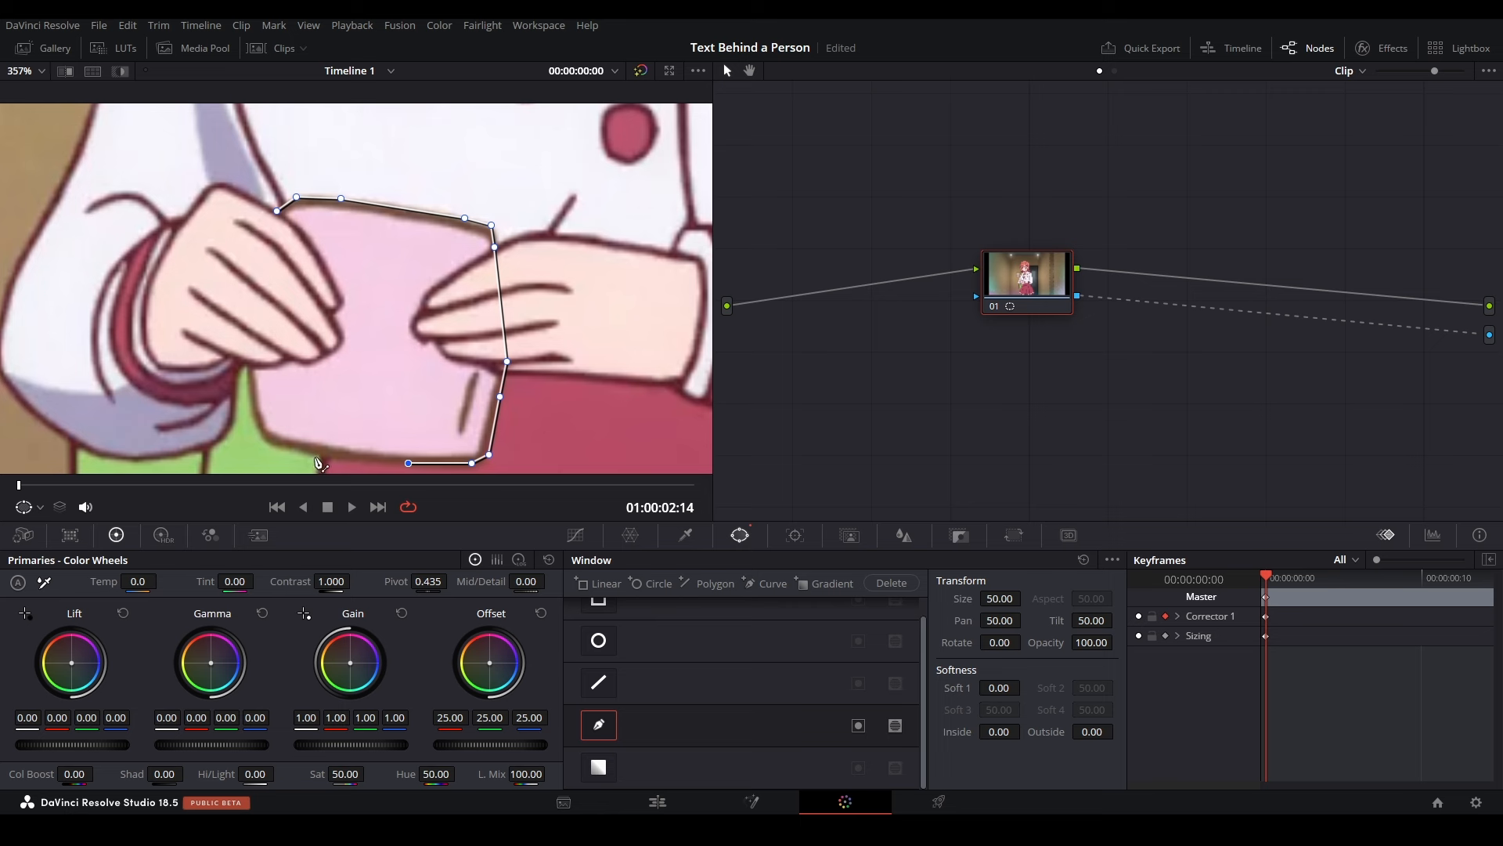
click(315, 454)
click(261, 442)
click(246, 356)
click(250, 242)
click(279, 212)
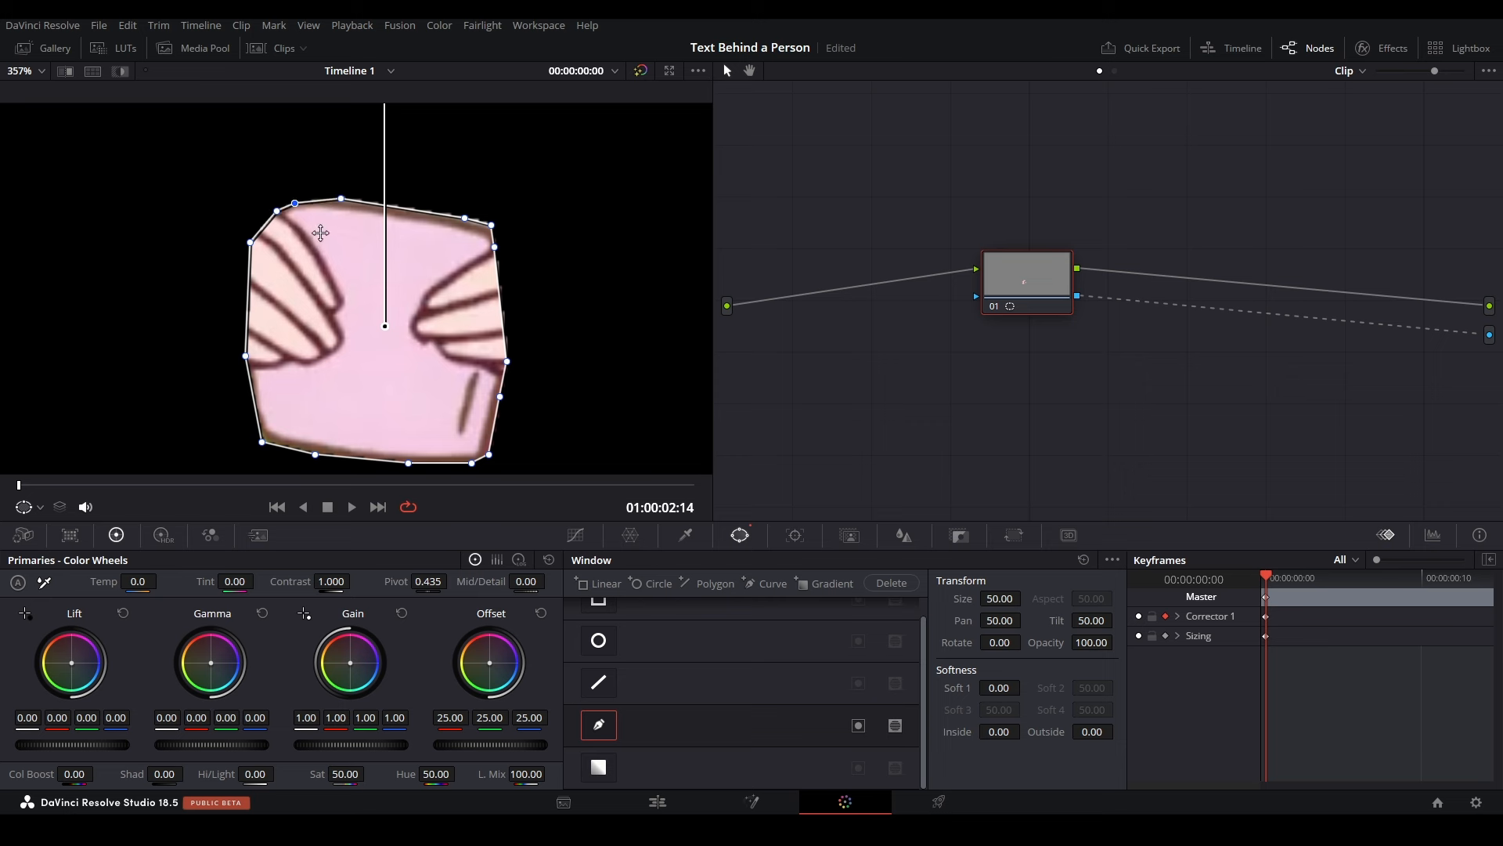
mouse_move(296, 198)
mouse_down()
mouse_move(336, 221)
mouse_move(313, 154)
mouse_move(368, 228)
mouse_move(358, 172)
mouse_move(305, 200)
mouse_up()
Step: Advance the clip to frame 00:00:00:01 and add a dynamic keyframe there
scroll(384, 198, down, 6)
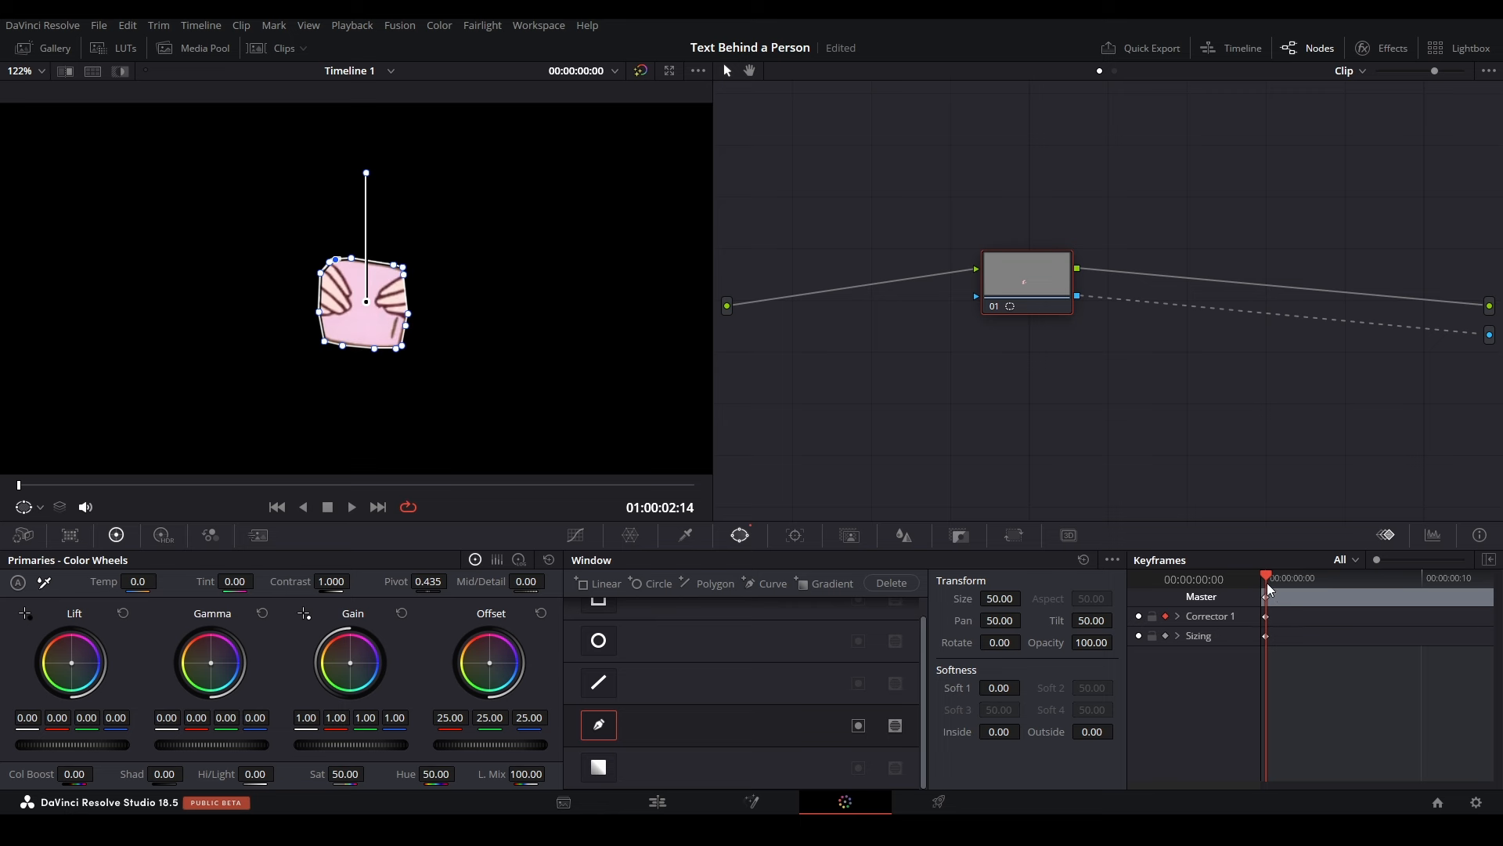
click(1296, 684)
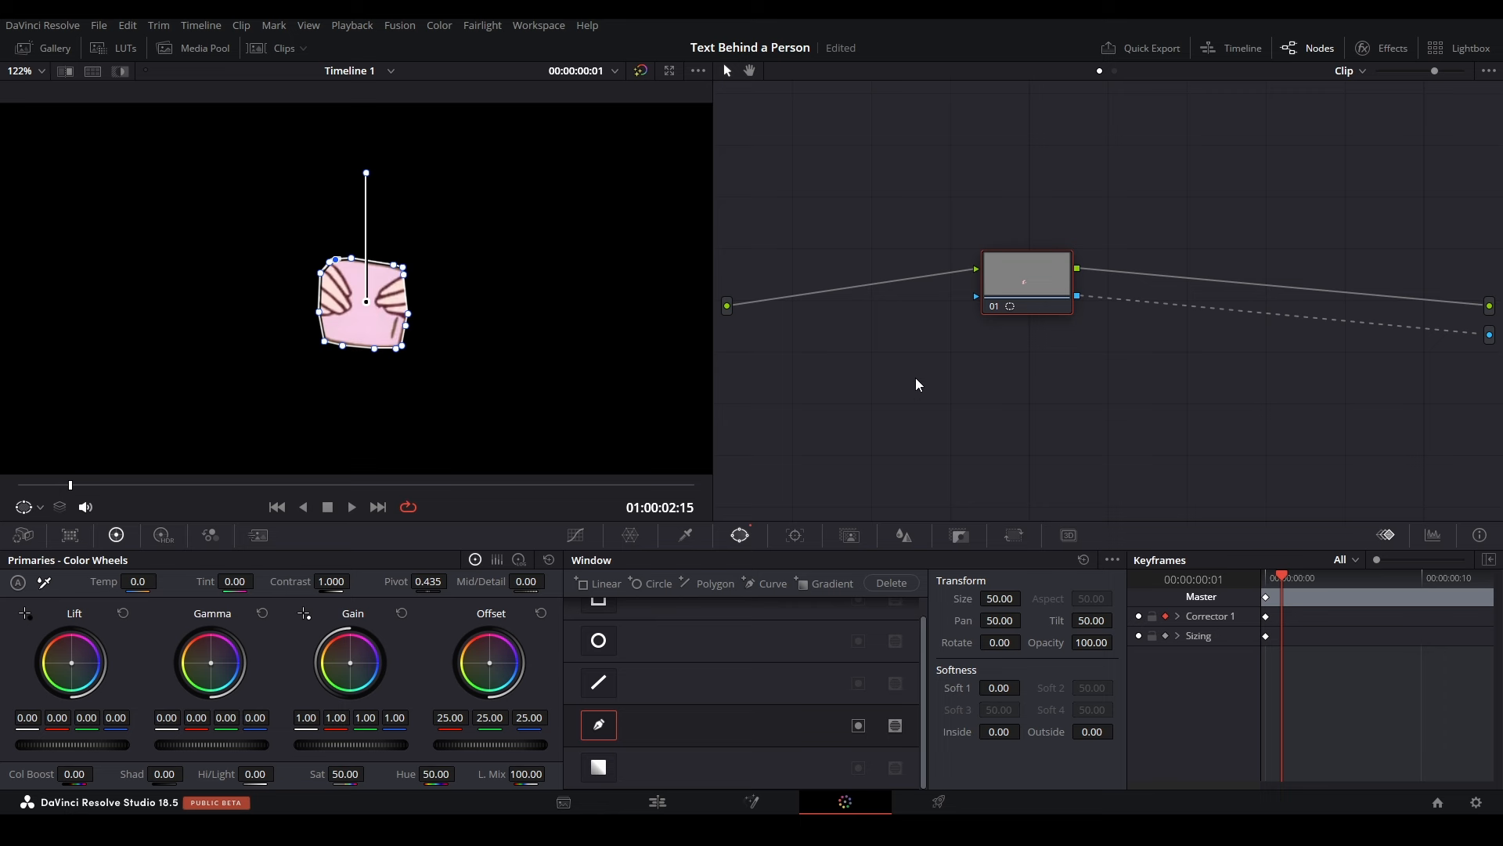
right_click(1285, 601)
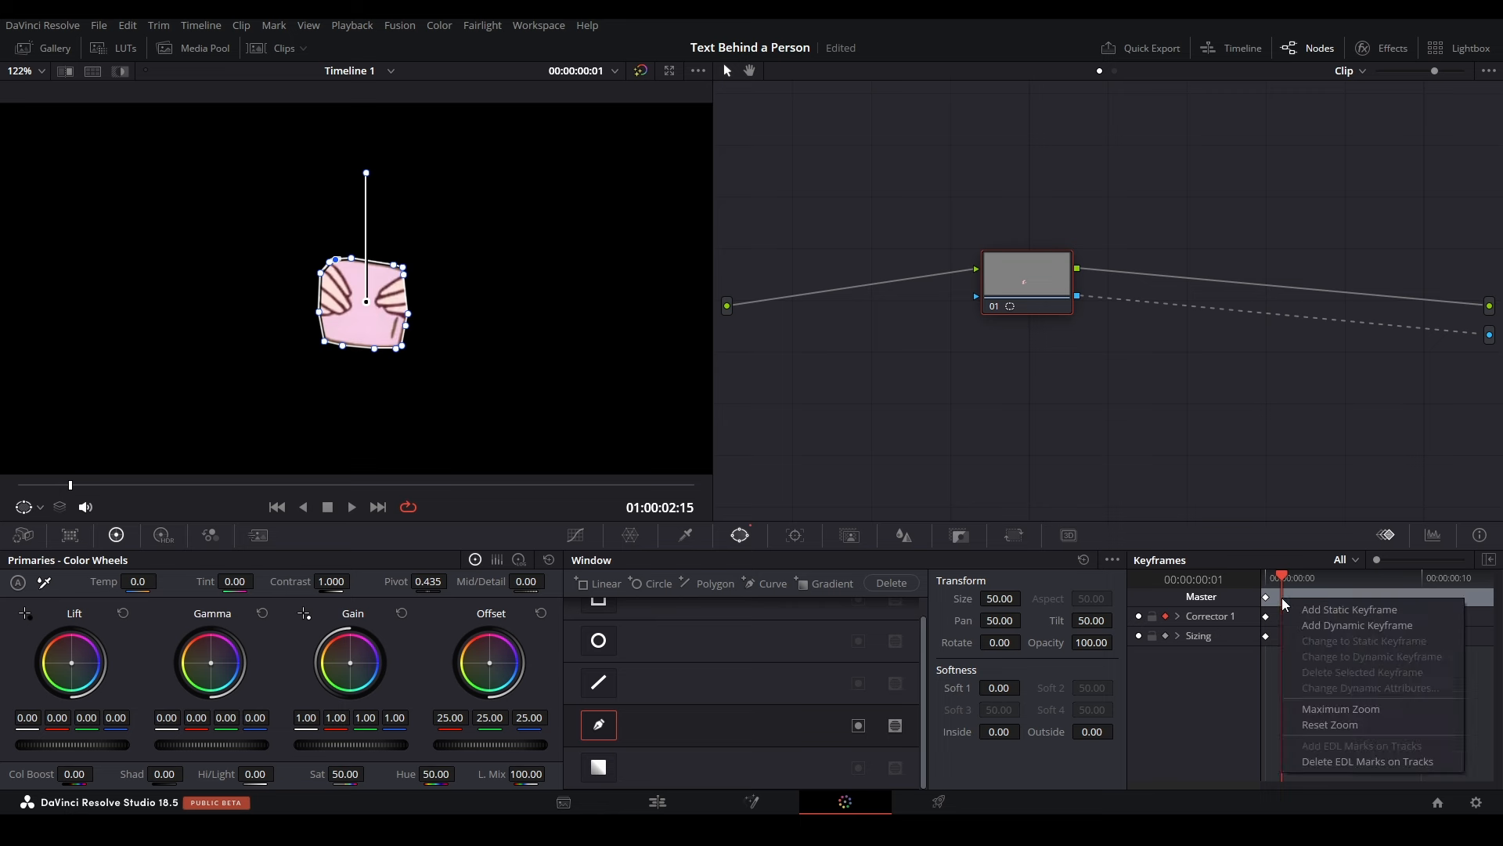
click(1327, 626)
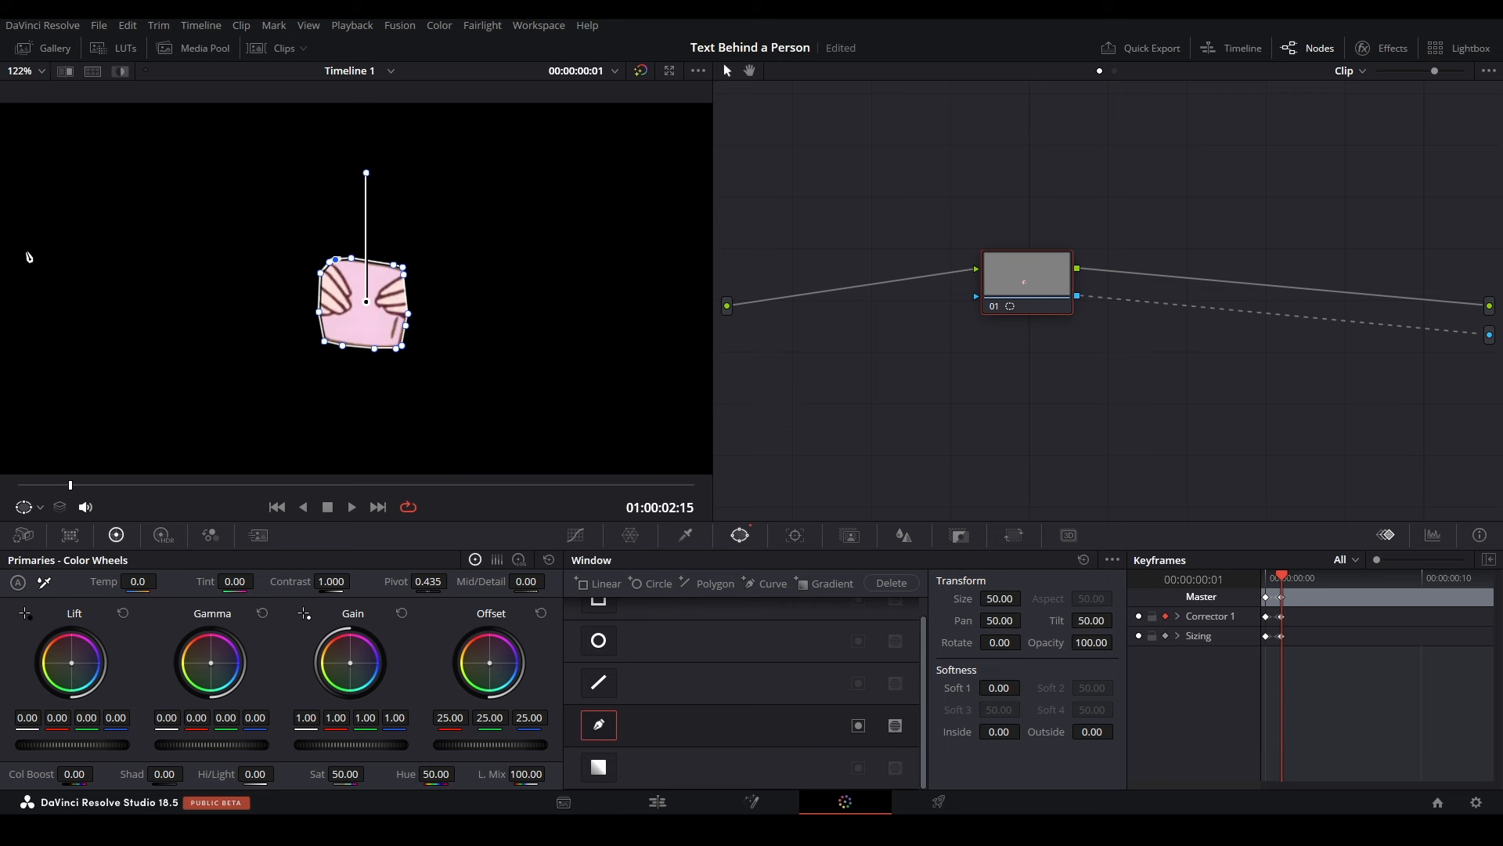
Step: Reset the selected curve window at frame 00:00:00:01
scroll(378, 283, down, 3)
scroll(379, 284, down, 4)
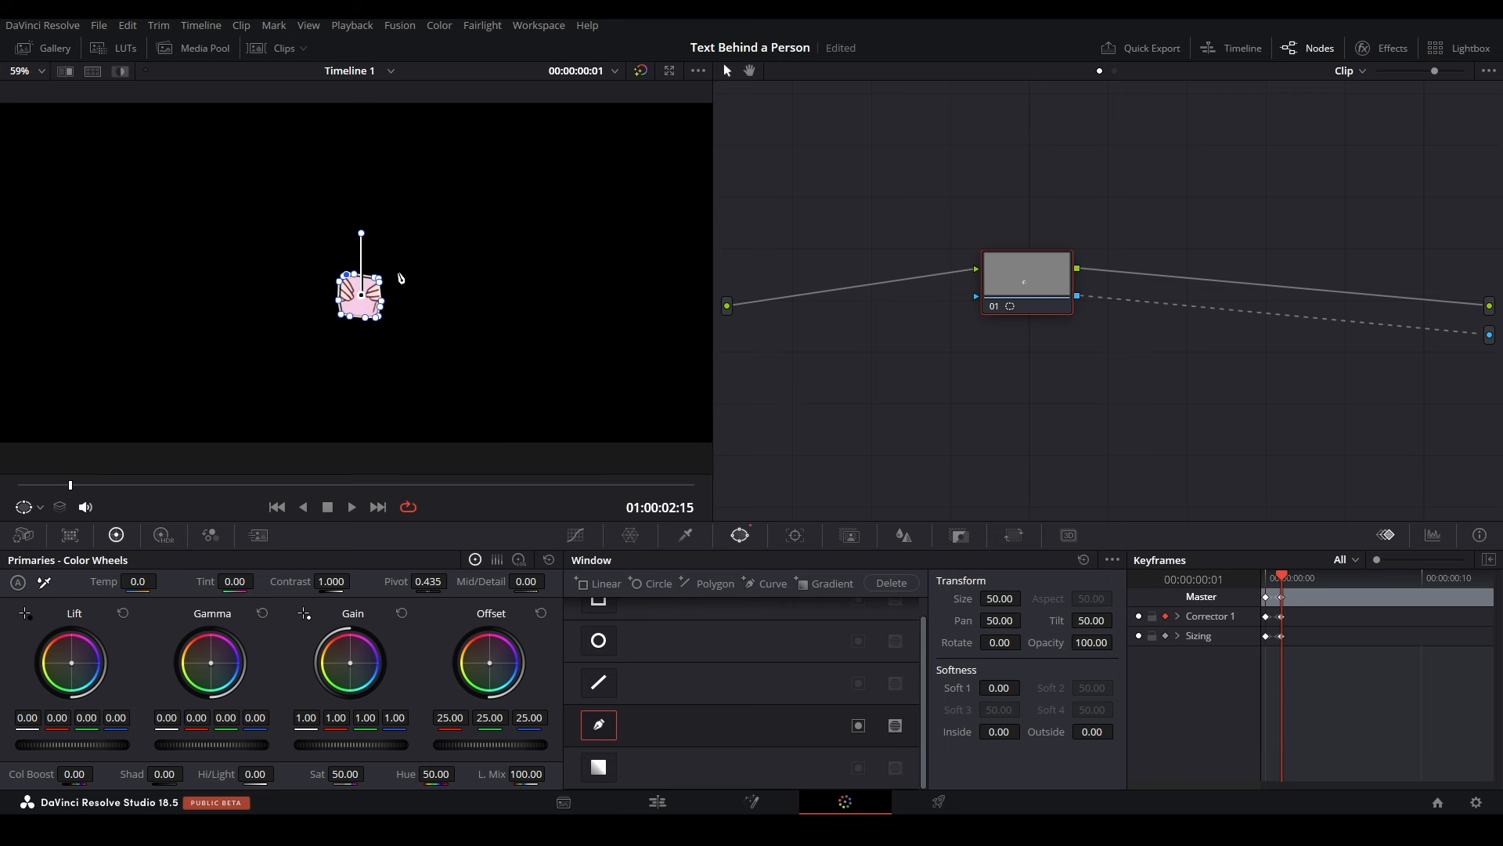
click(1115, 562)
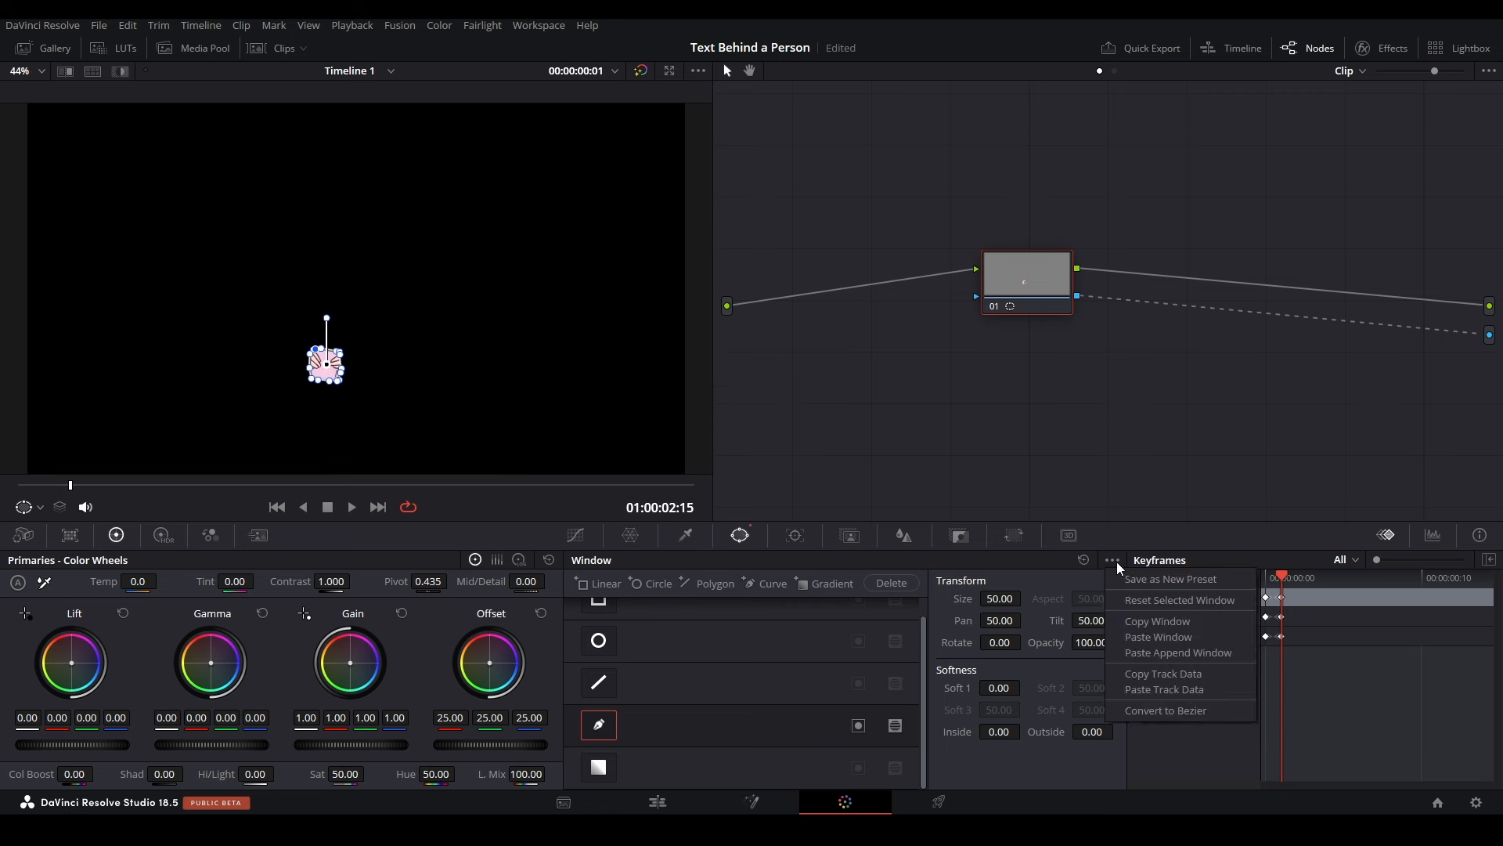
click(1168, 603)
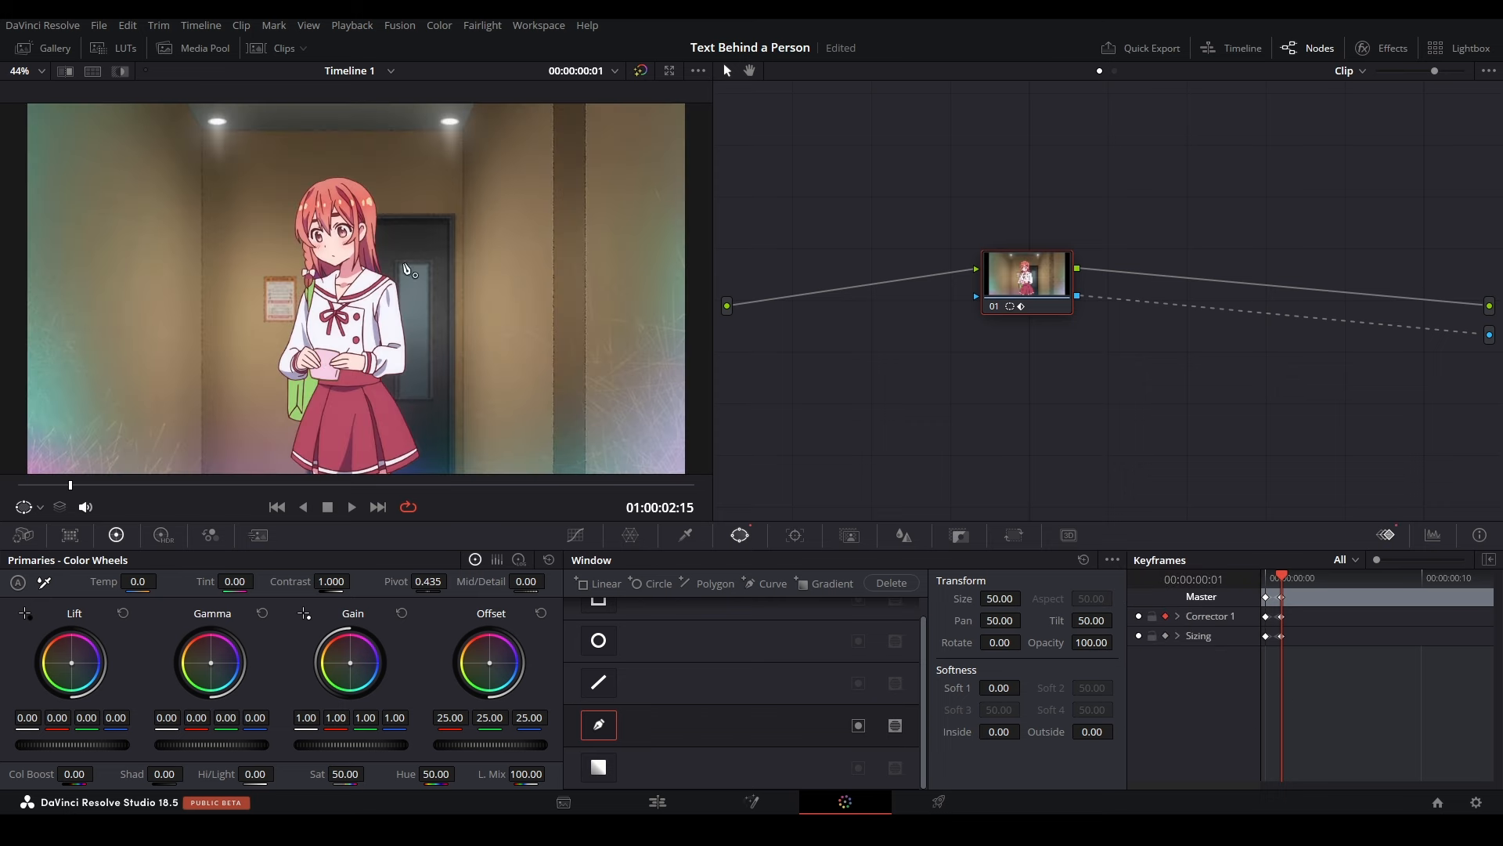
Step: Draw a rough closed five-point curve window around the character at the second frame
click(137, 188)
click(203, 341)
click(325, 433)
click(498, 412)
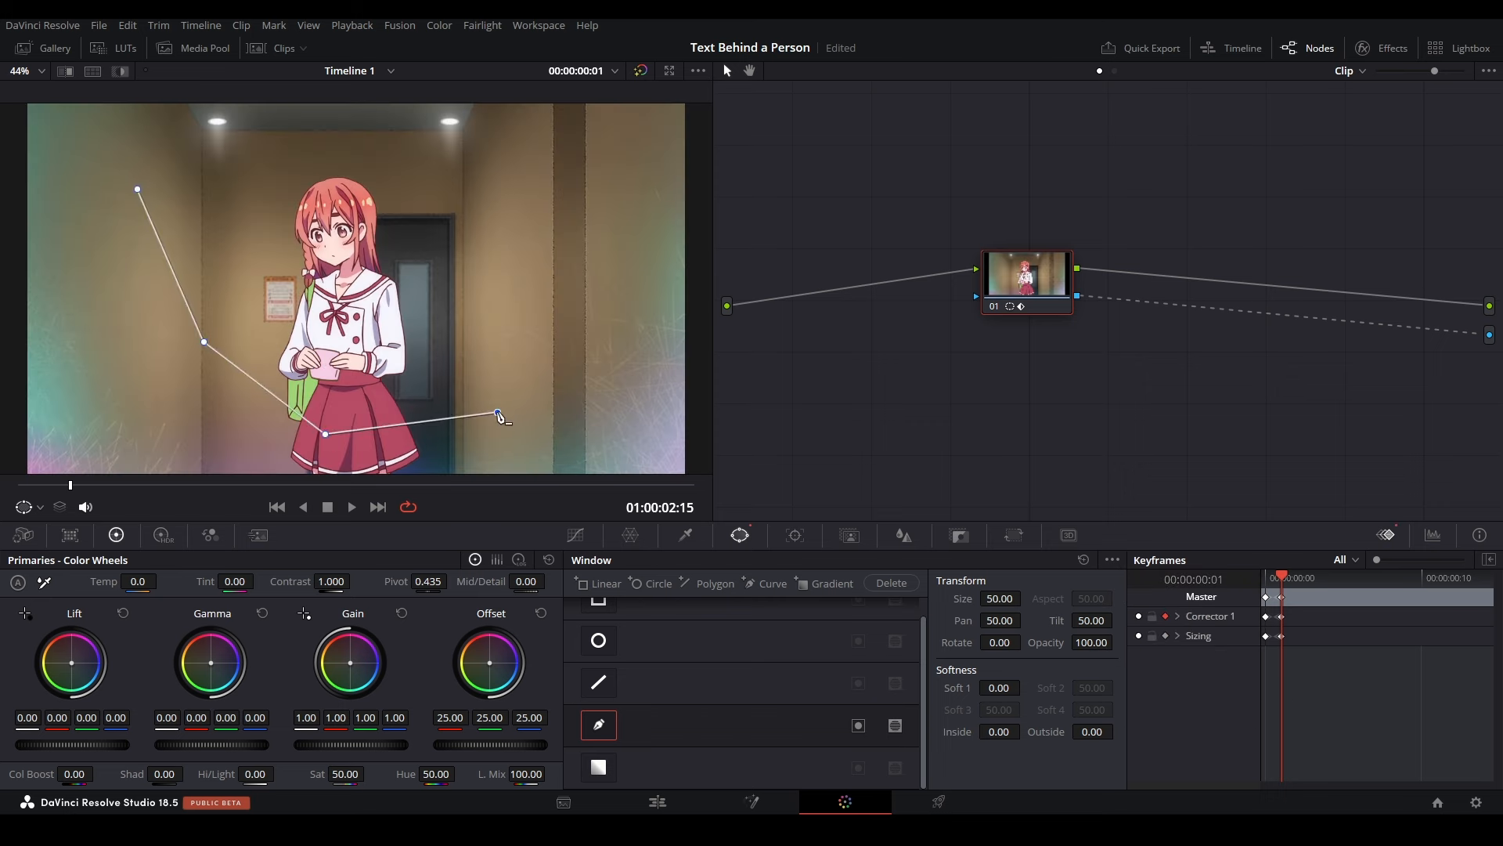
click(532, 223)
click(137, 188)
Step: Switch between the first two frames to compare their keyframed window shapes
mouse_move(1288, 580)
mouse_down()
mouse_move(1270, 581)
mouse_move(1298, 585)
mouse_move(1270, 588)
mouse_up()
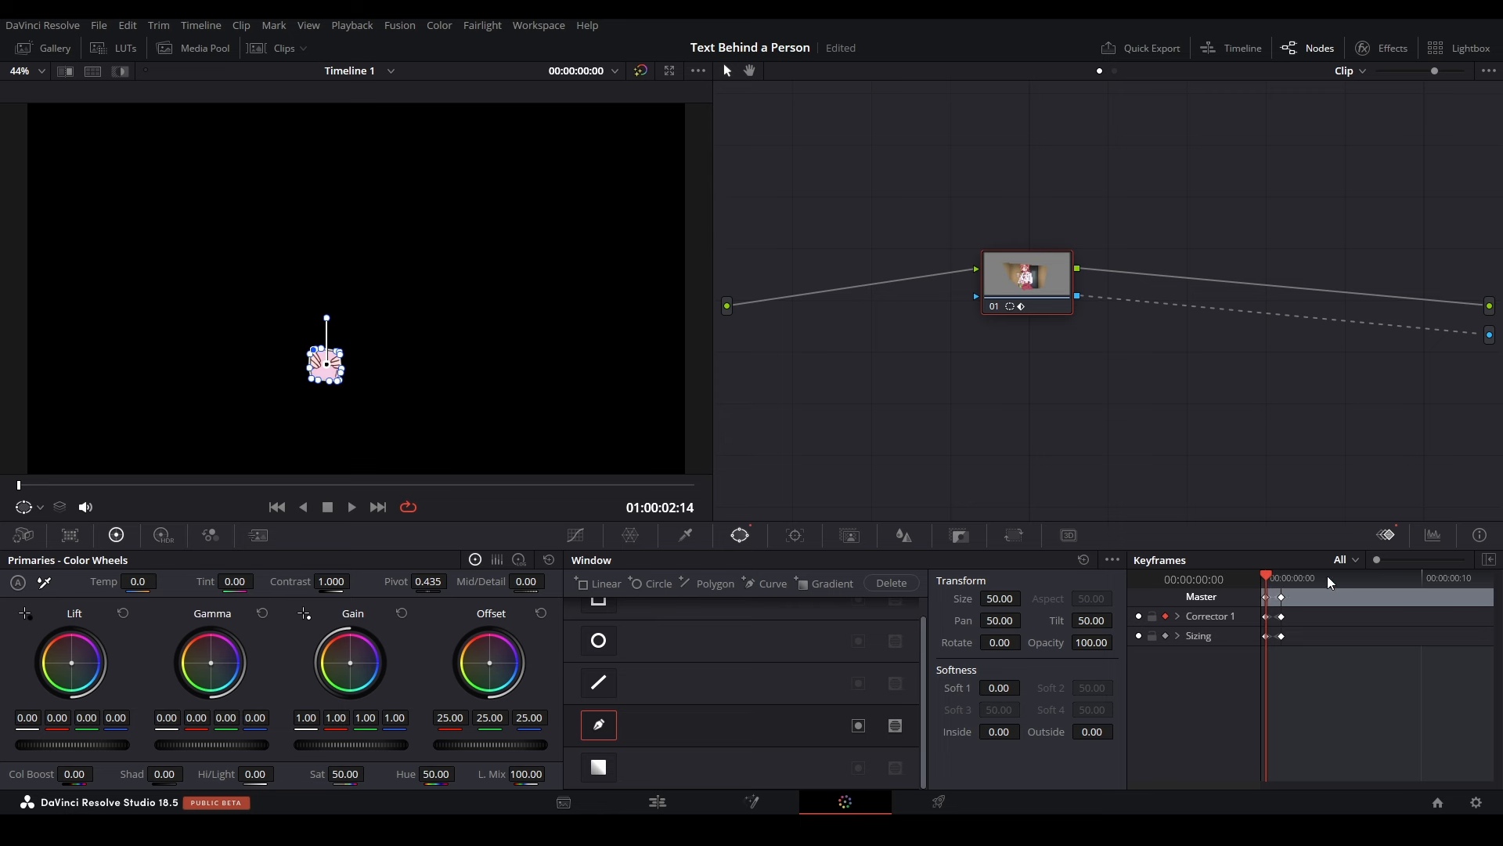
click(1277, 582)
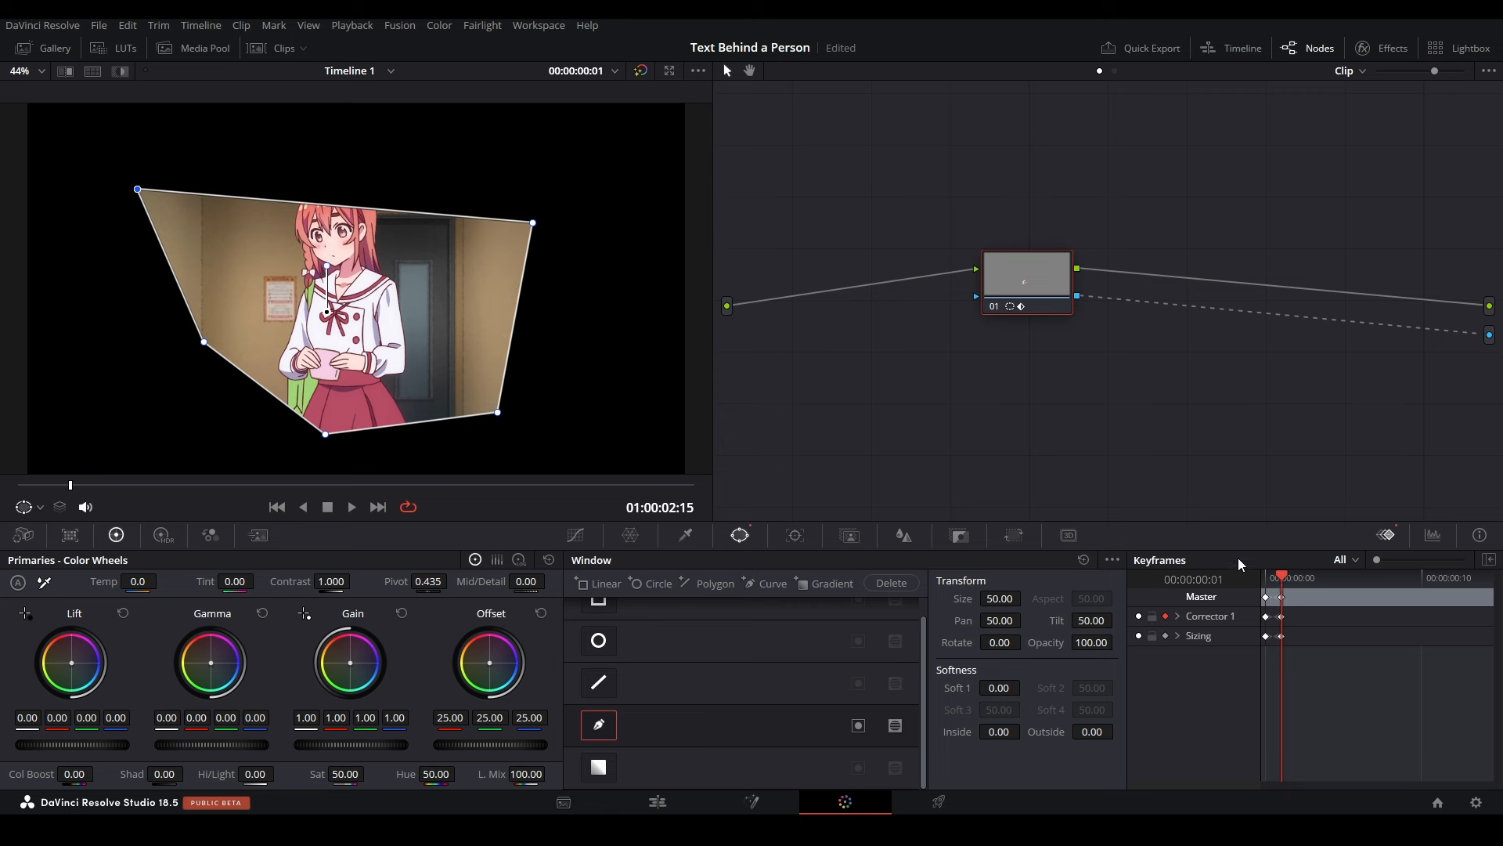
click(1263, 584)
click(1279, 585)
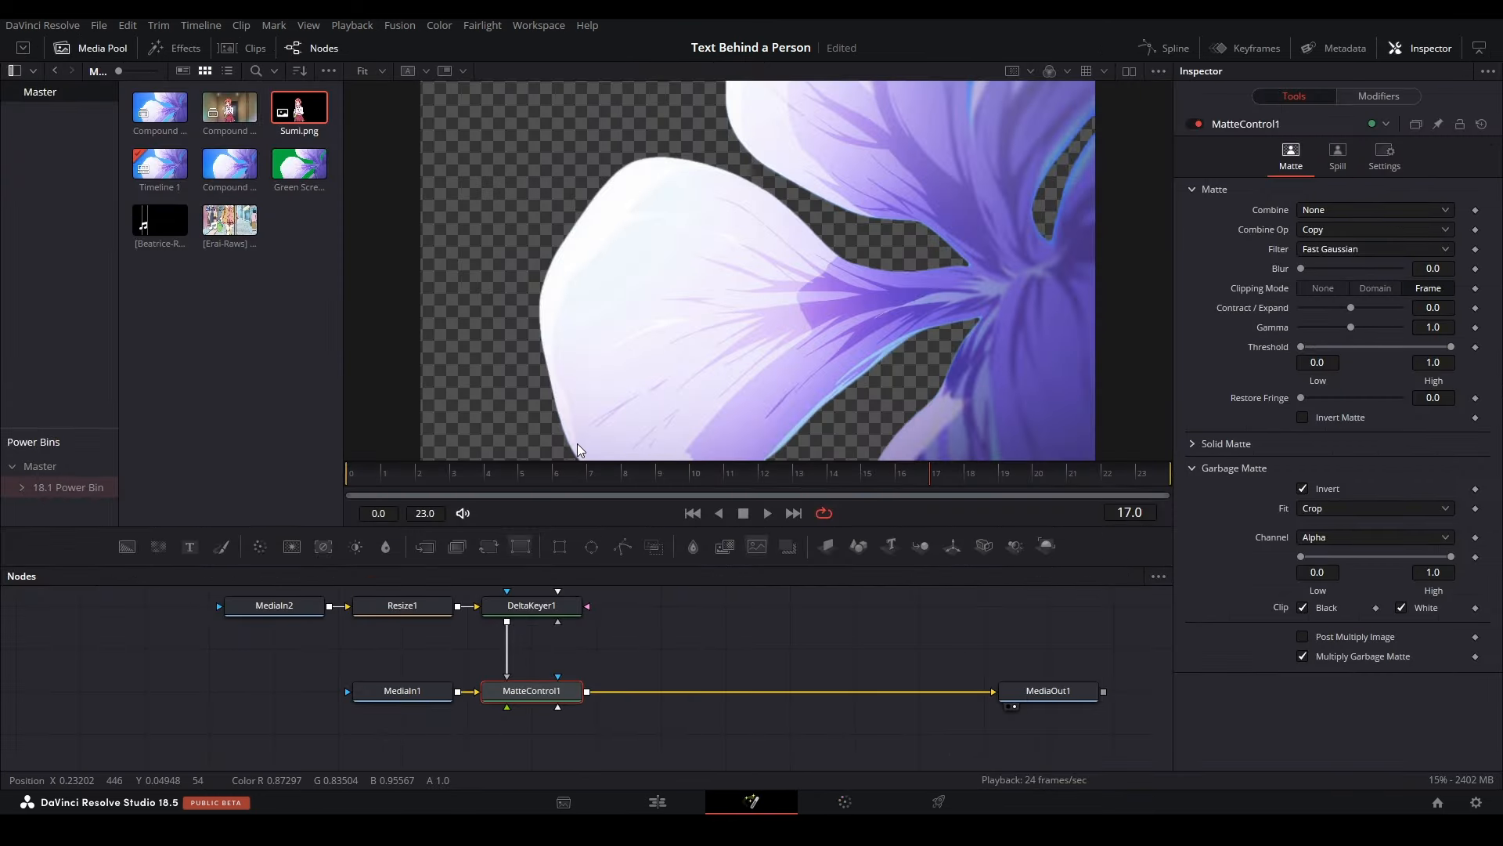
Step: In Fusion, move the keying nodes and MatteControl1 aside, leaving MediaIn1 connected directly to MediaOut1
drag(592, 656, 582, 693)
drag(386, 727, 248, 727)
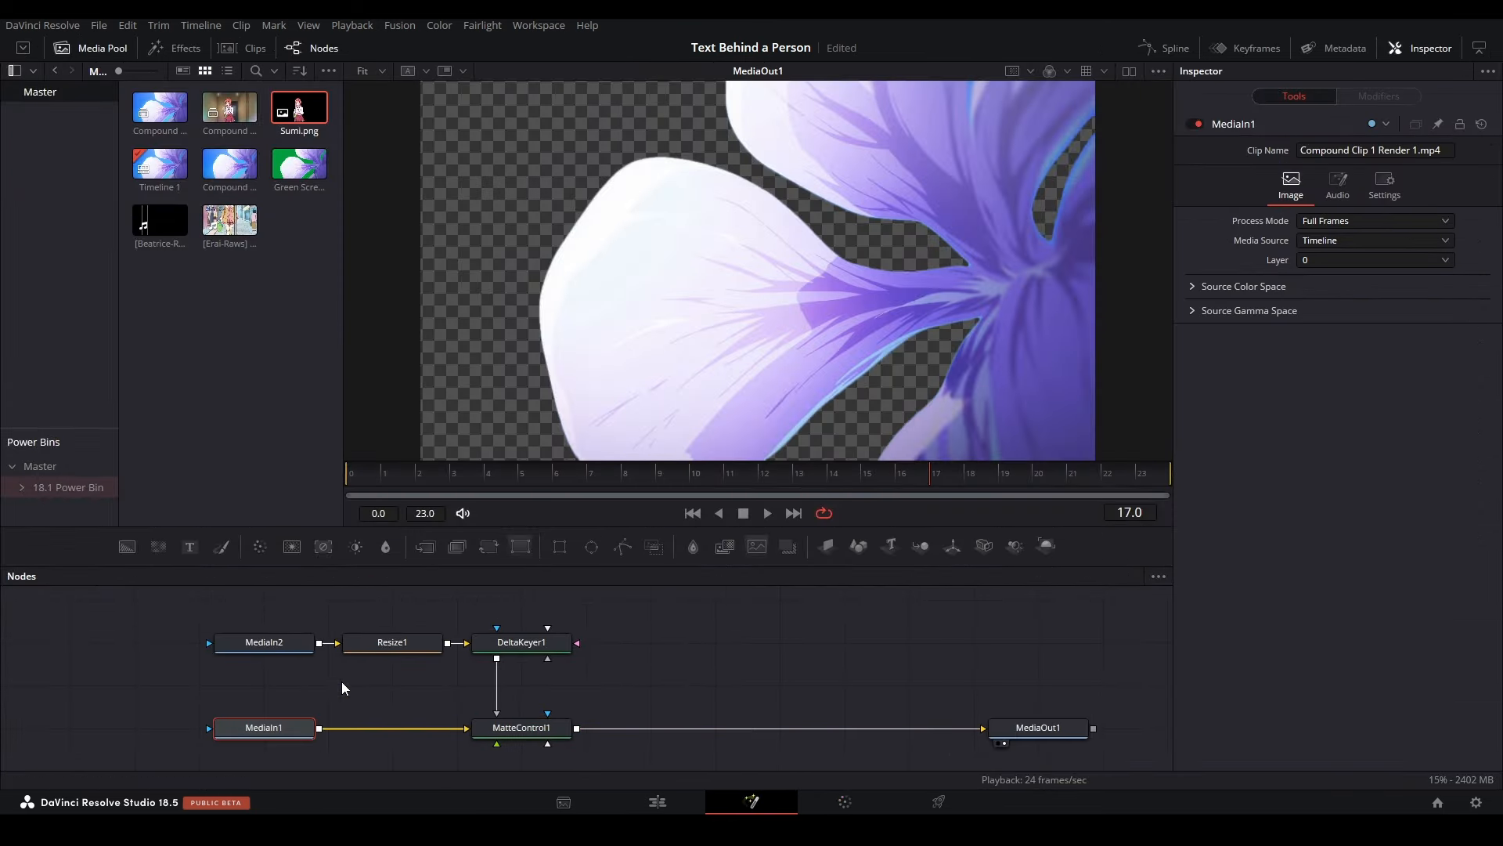
drag(581, 757, 385, 595)
drag(535, 733, 83, 648)
drag(289, 649, 224, 611)
Step: Add Sumi.png from the media pool to the node graph and preview it in the viewer
drag(299, 110, 470, 618)
key(2)
scroll(435, 660, up, 2)
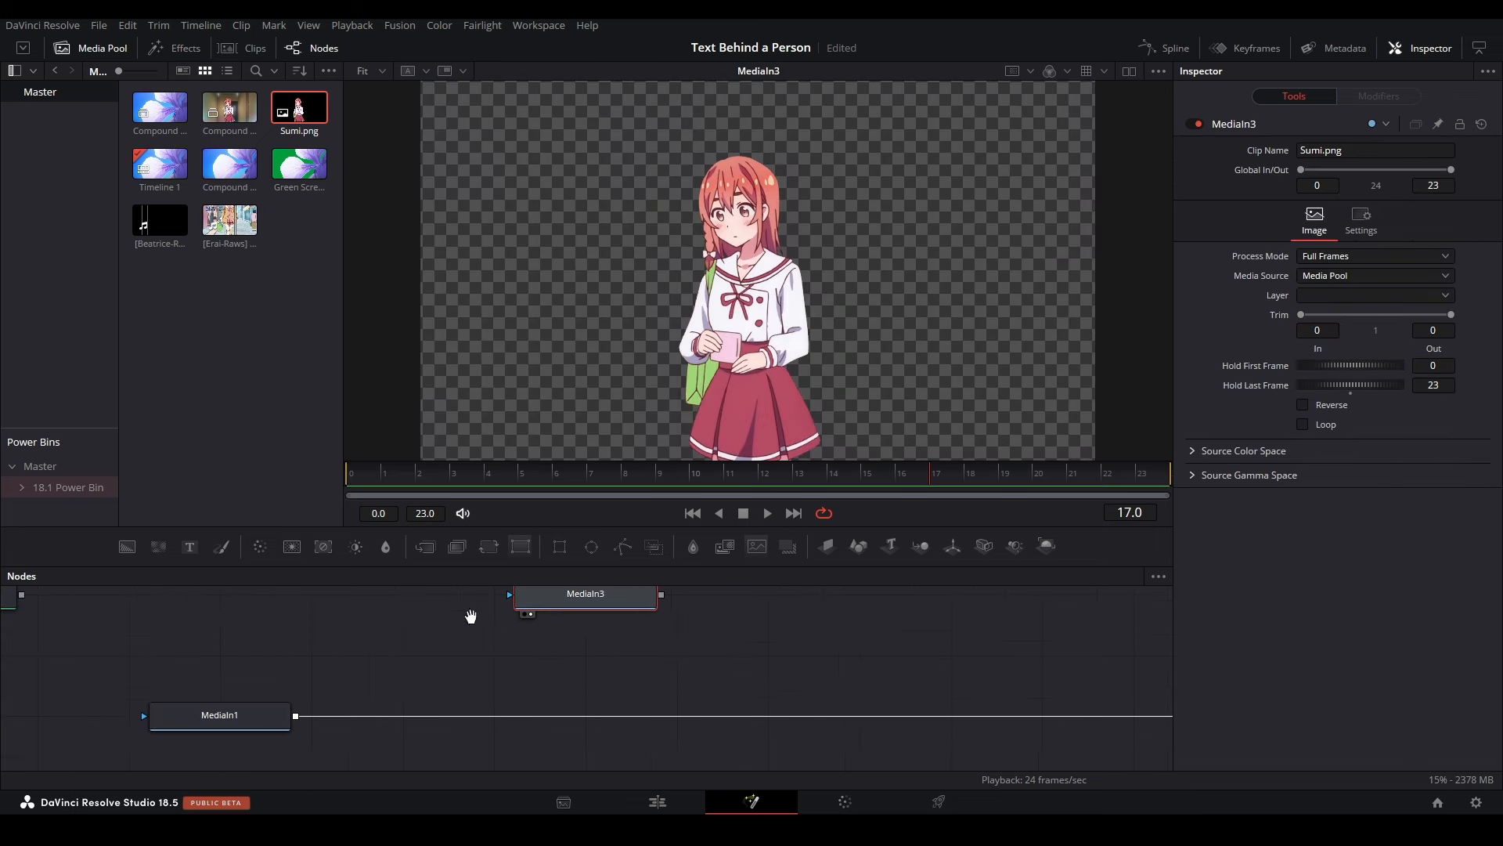
Step: Insert a new Matte Control node directly after MediaIn1
click(264, 714)
key(shift+space)
text(matt)
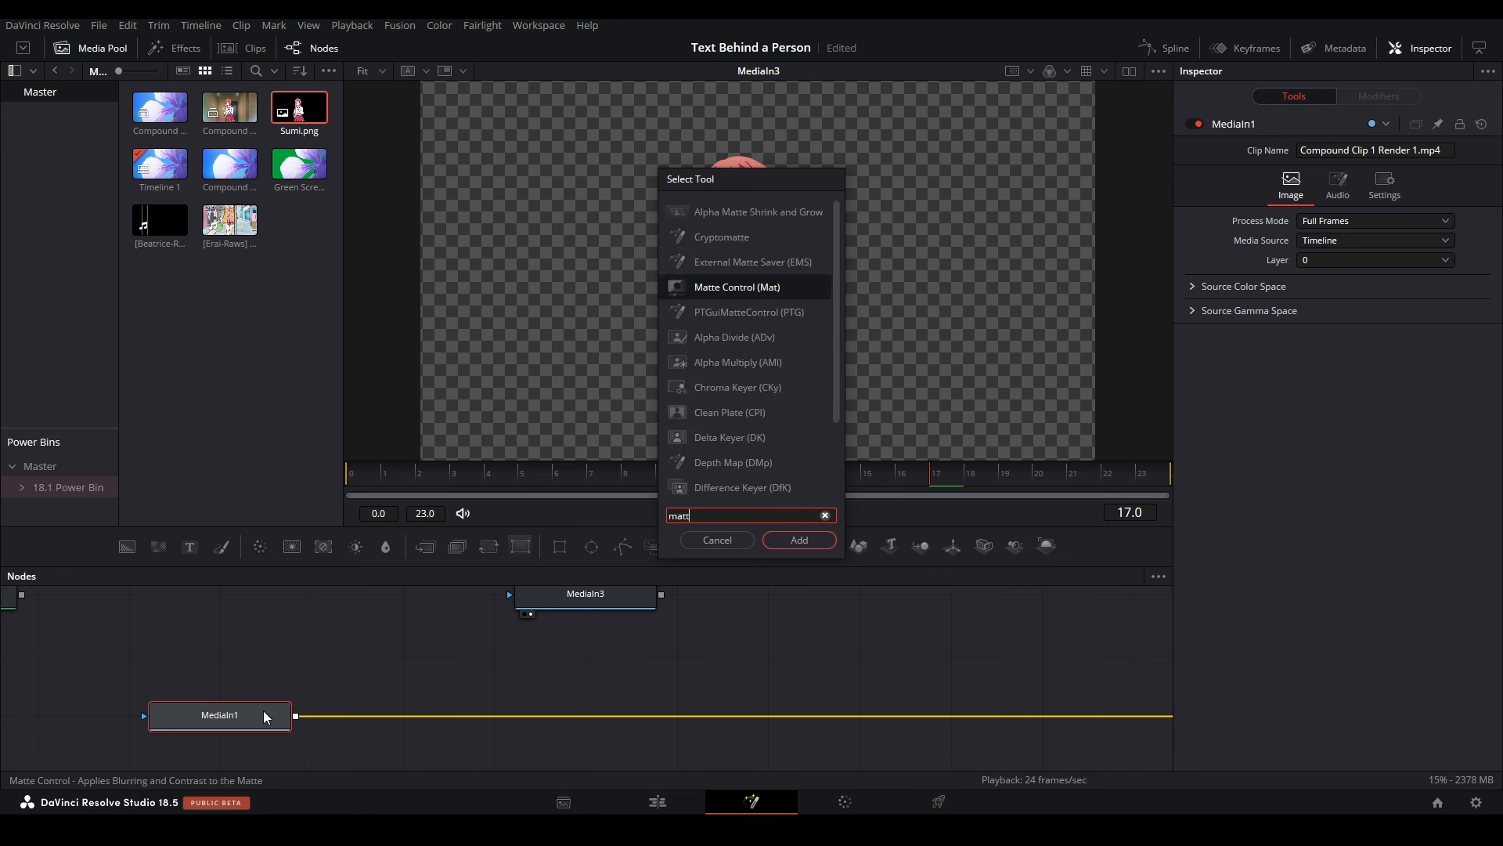
key(Return)
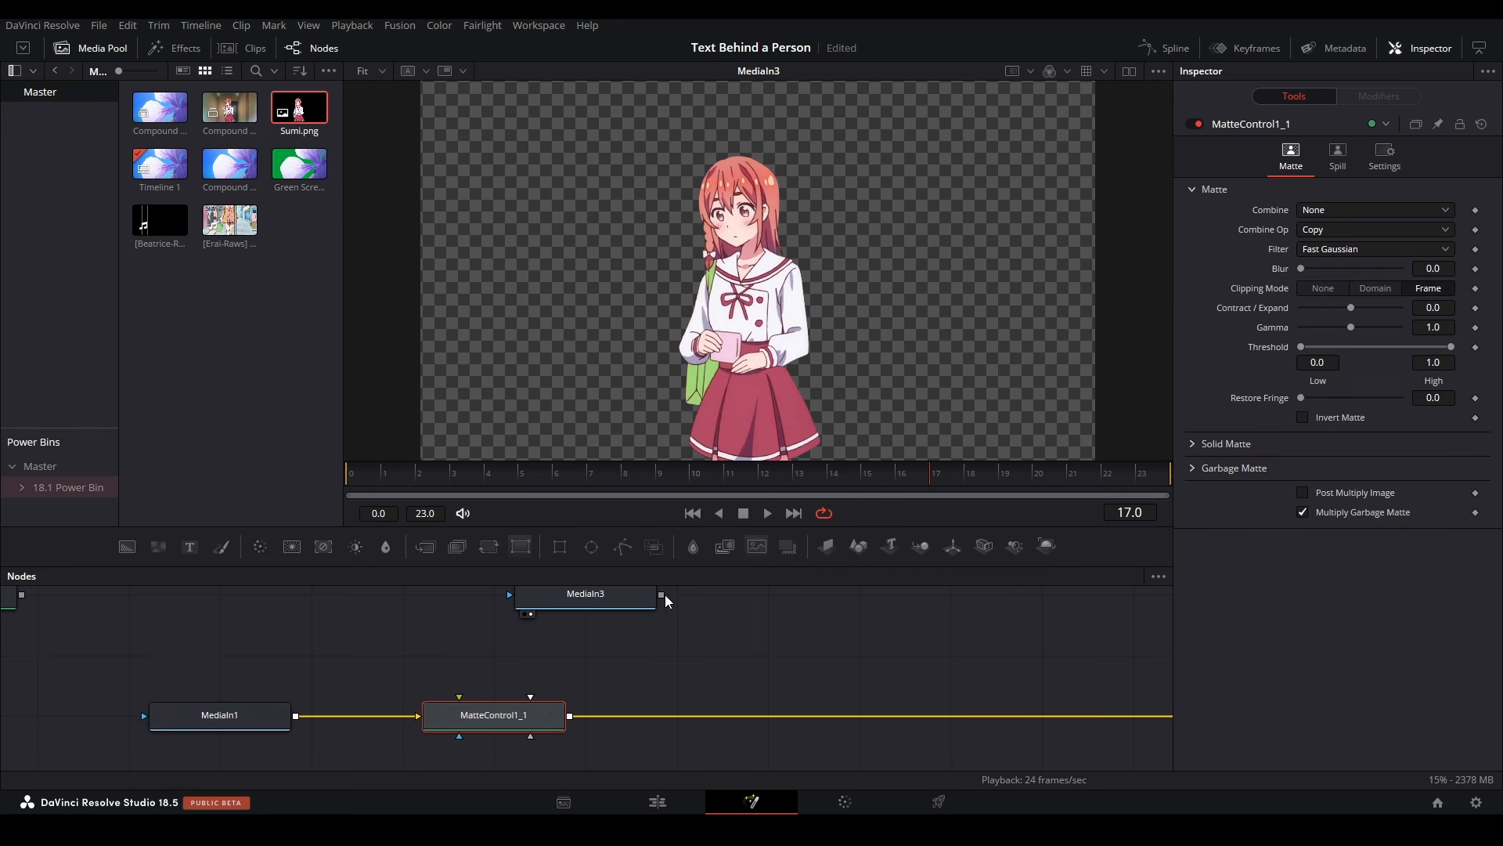
Step: Connect the Sumi.png node to the new Matte Control as a garbage matte and preview the masked result
drag(661, 594, 611, 721)
click(546, 765)
key(2)
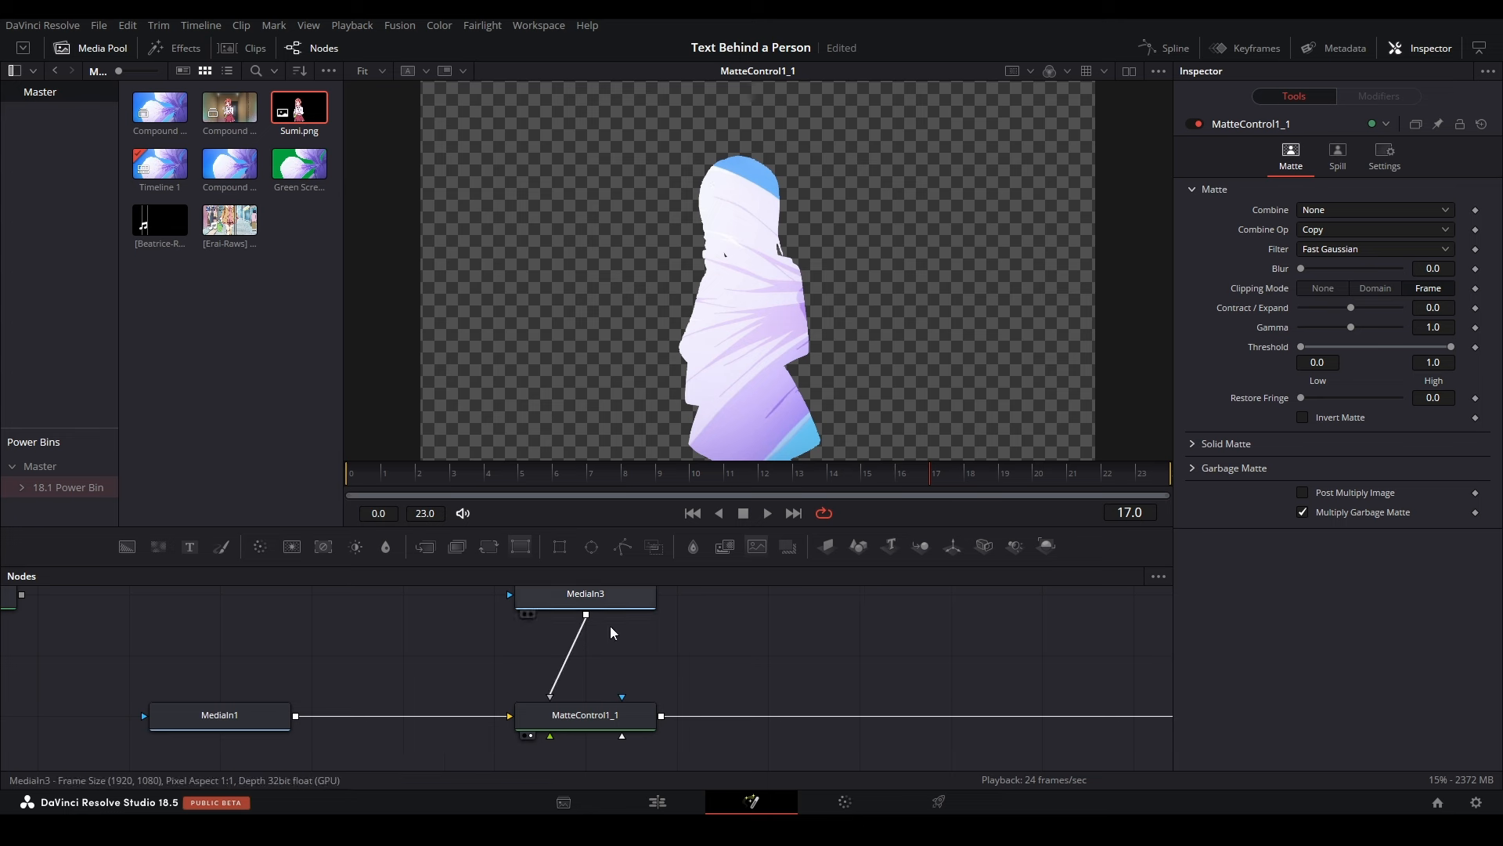
Step: Examine the new Matte Control's Garbage Matte settings and view the Sumi.png cutout up close
click(278, 725)
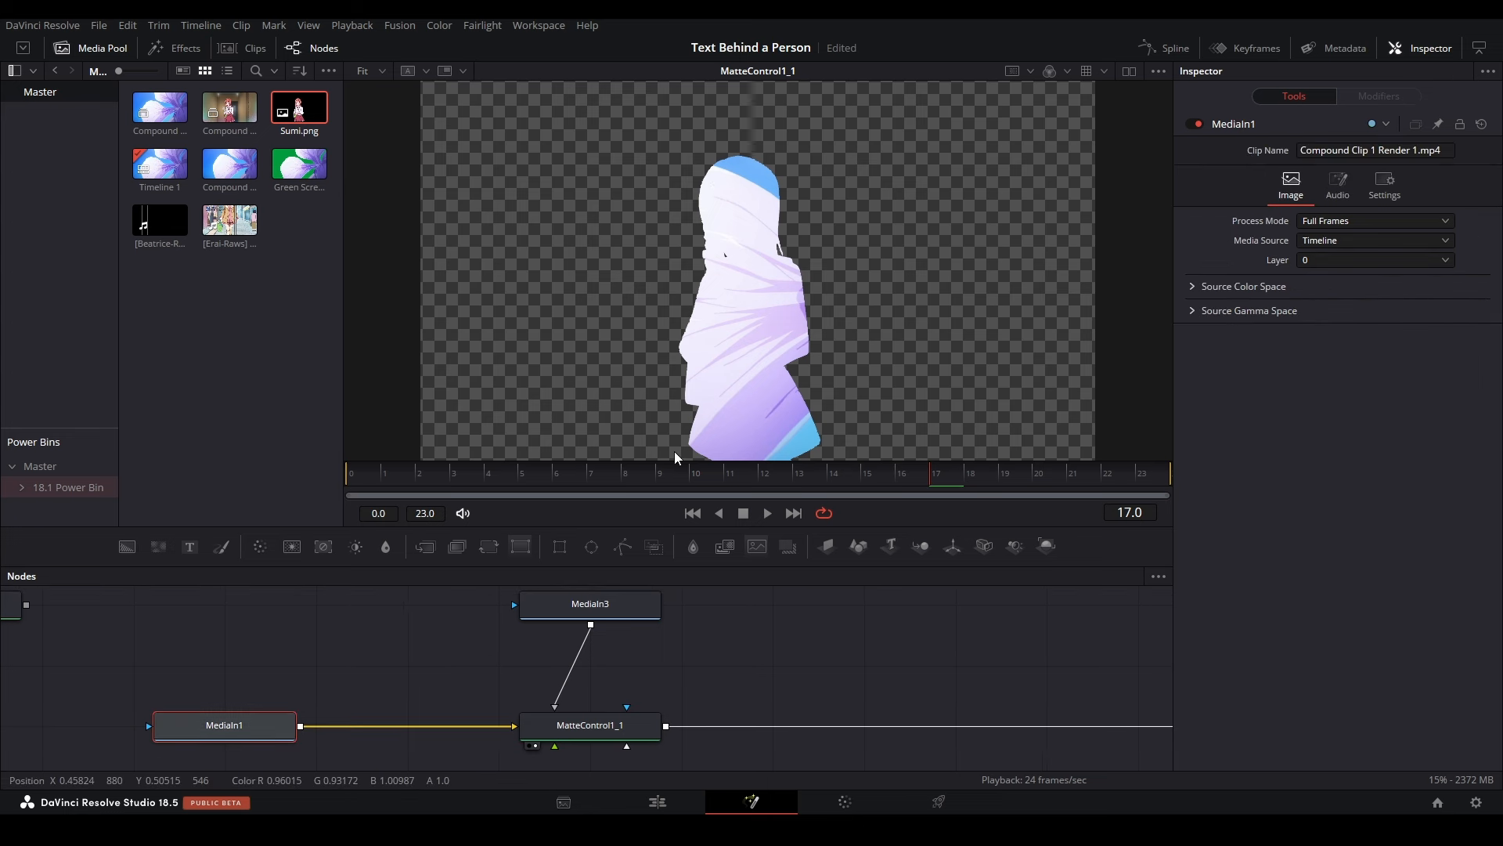
click(589, 725)
click(1194, 468)
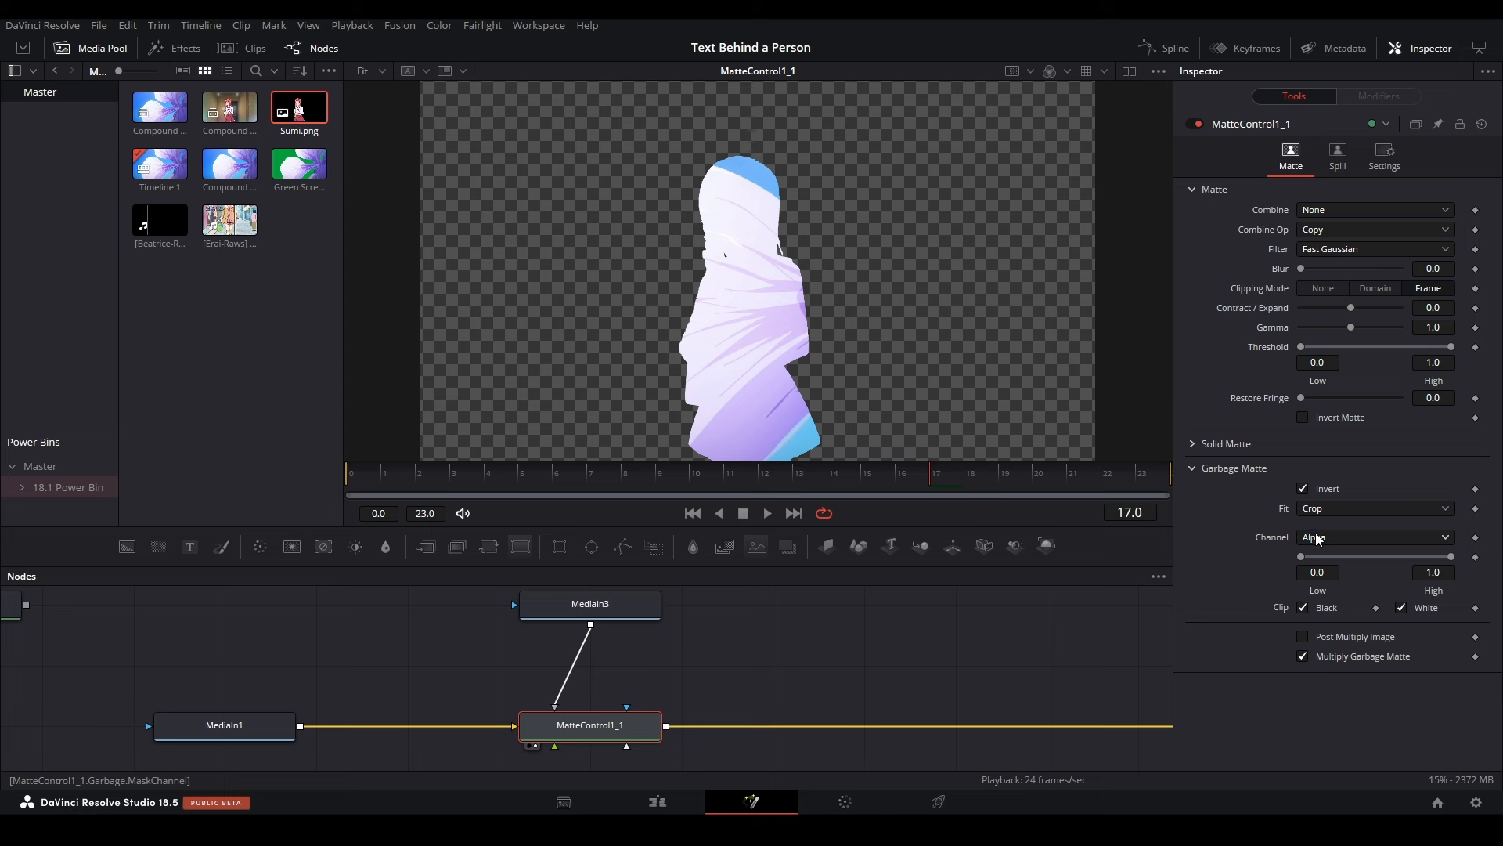
click(589, 604)
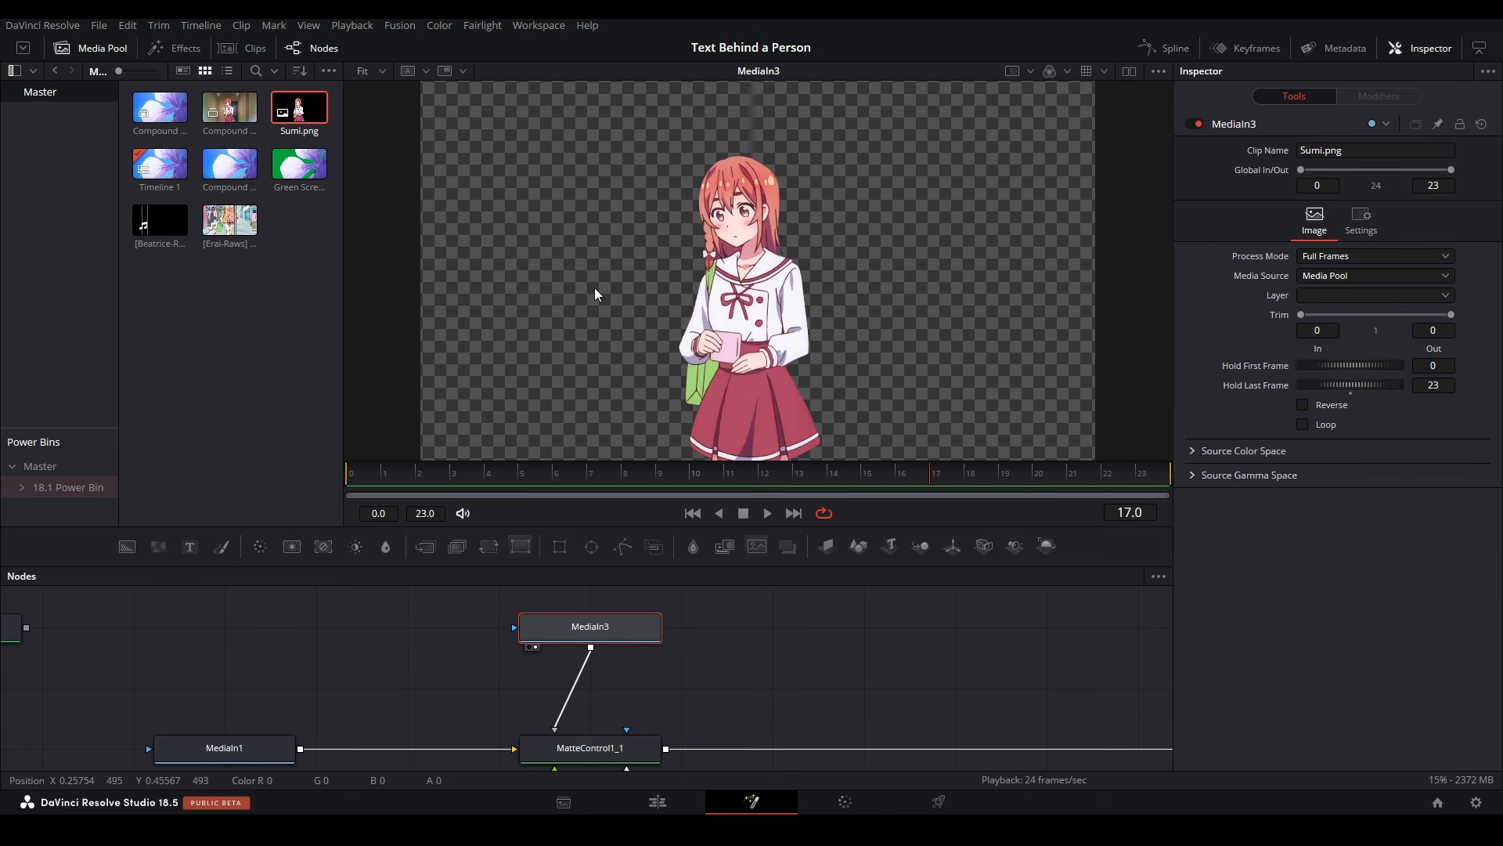
scroll(496, 177, up, 3)
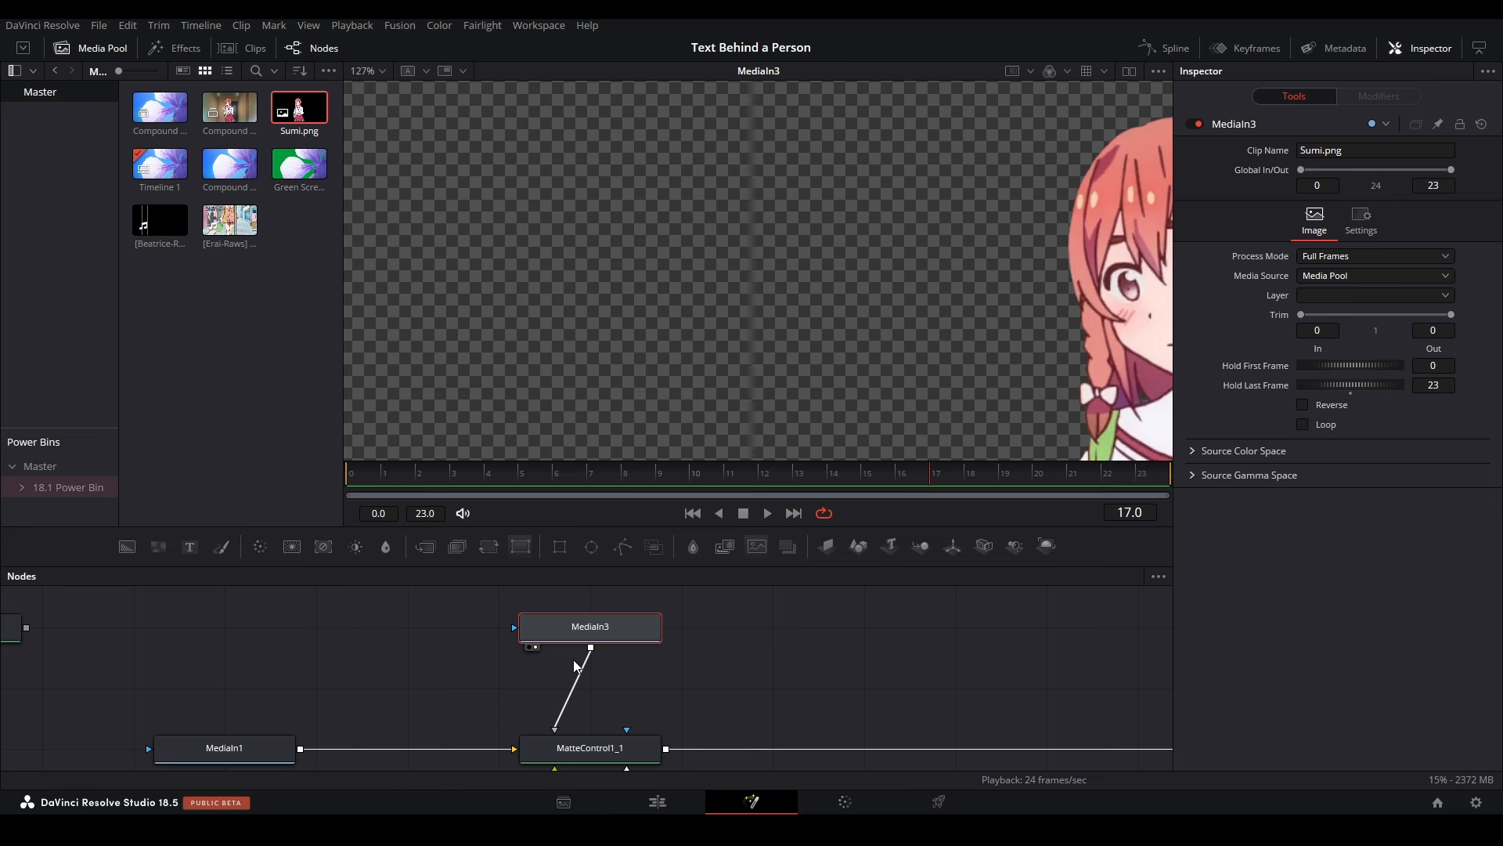
Step: Insert a Blend node between MediaIn3 and the Matte Control and lower its gain to 0.67
key(shift+space)
text(frame)
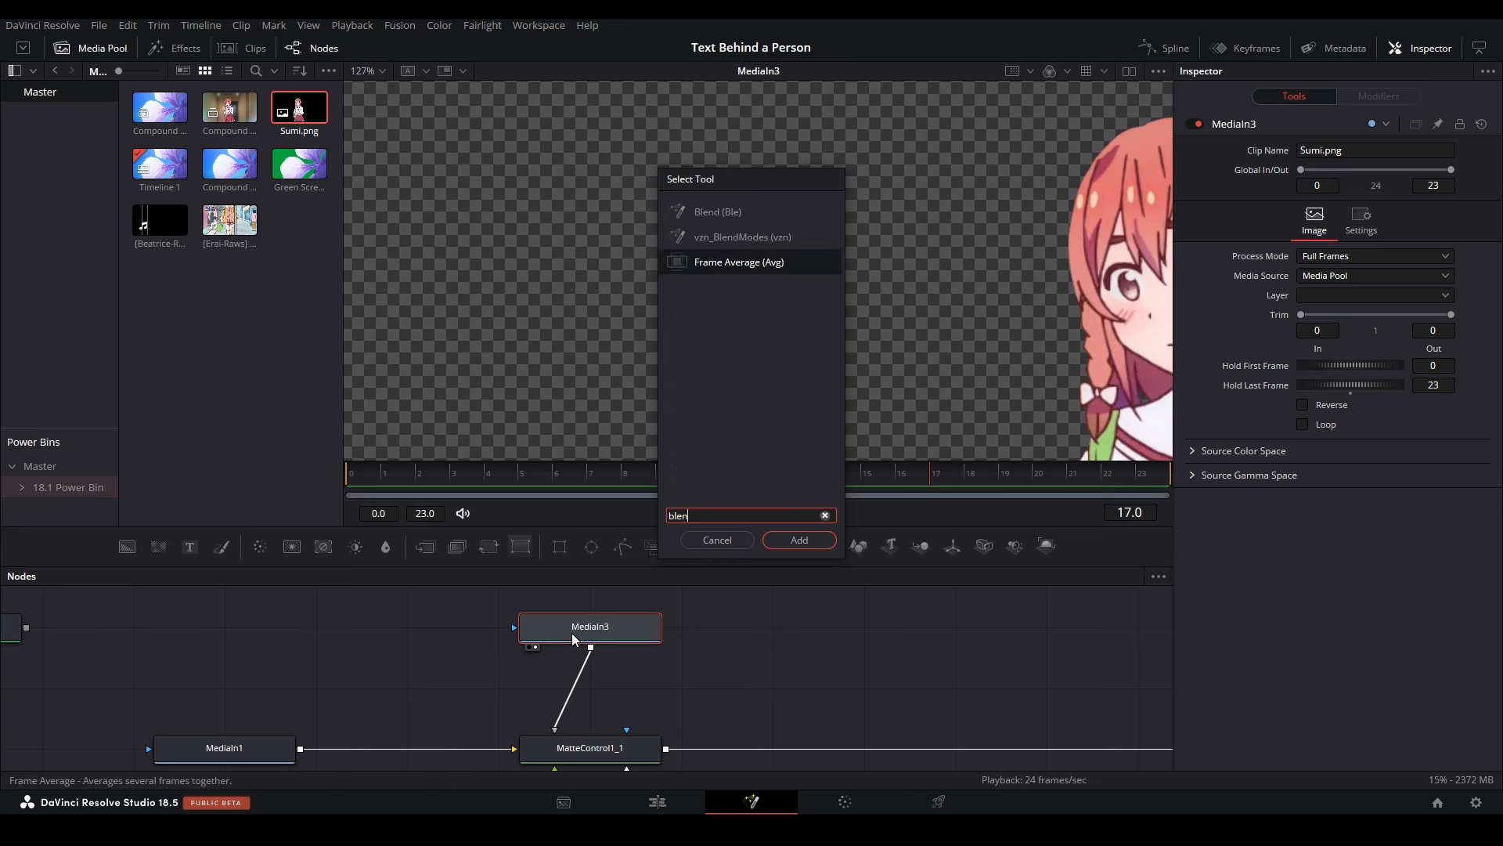
key(Return)
key(ctrl+z)
key(shift+space)
text(blend)
key(Return)
drag(1351, 212, 1334, 211)
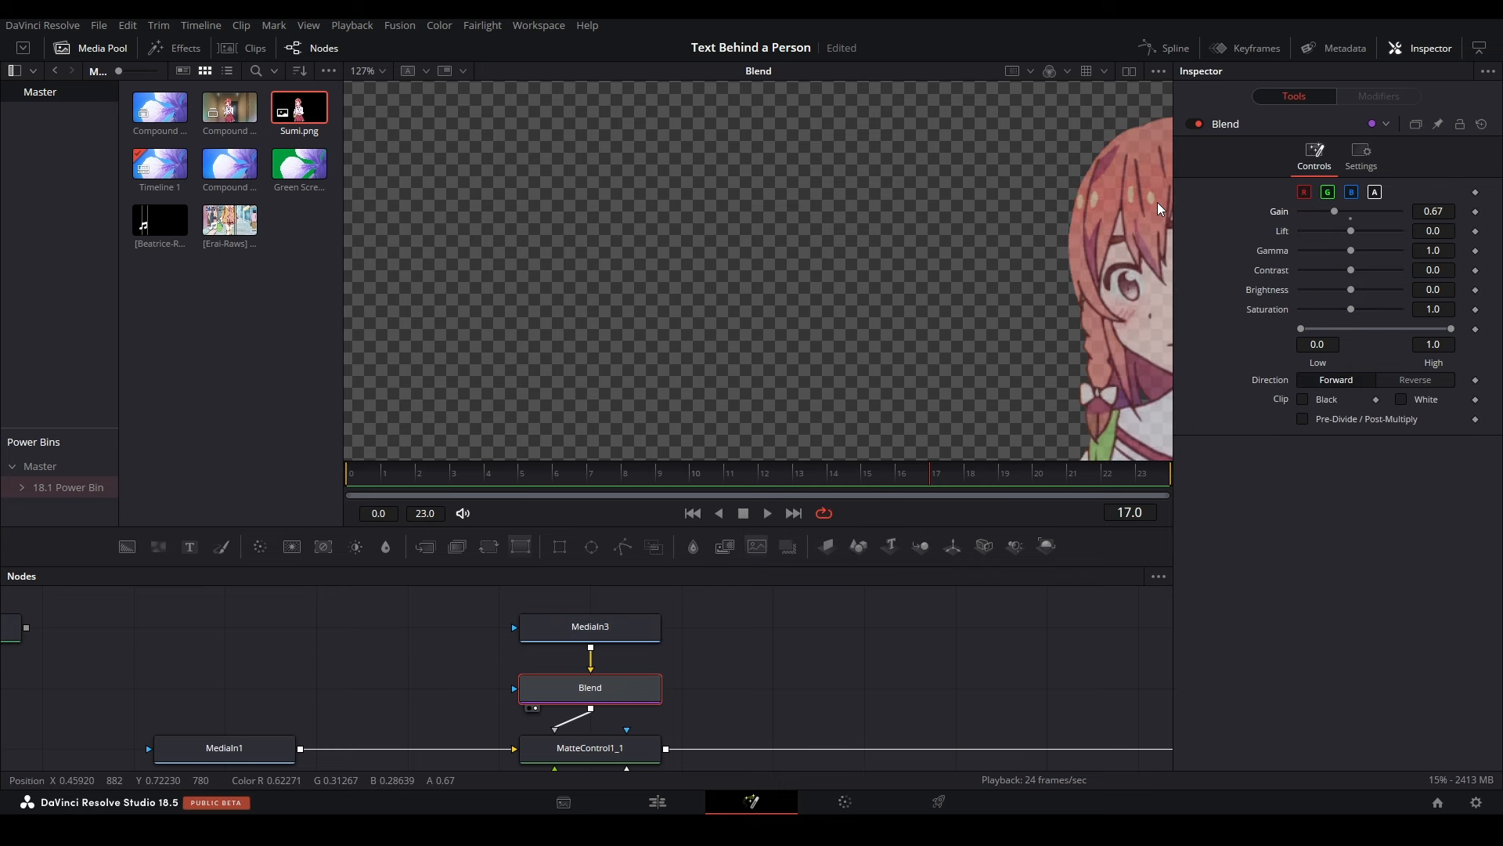
Step: Reset the Blend node's gain to 1.0, delete the node, and fit the Sumi.png cutout in the viewer
drag(1157, 202, 720, 202)
drag(725, 338, 720, 282)
double_click(1279, 212)
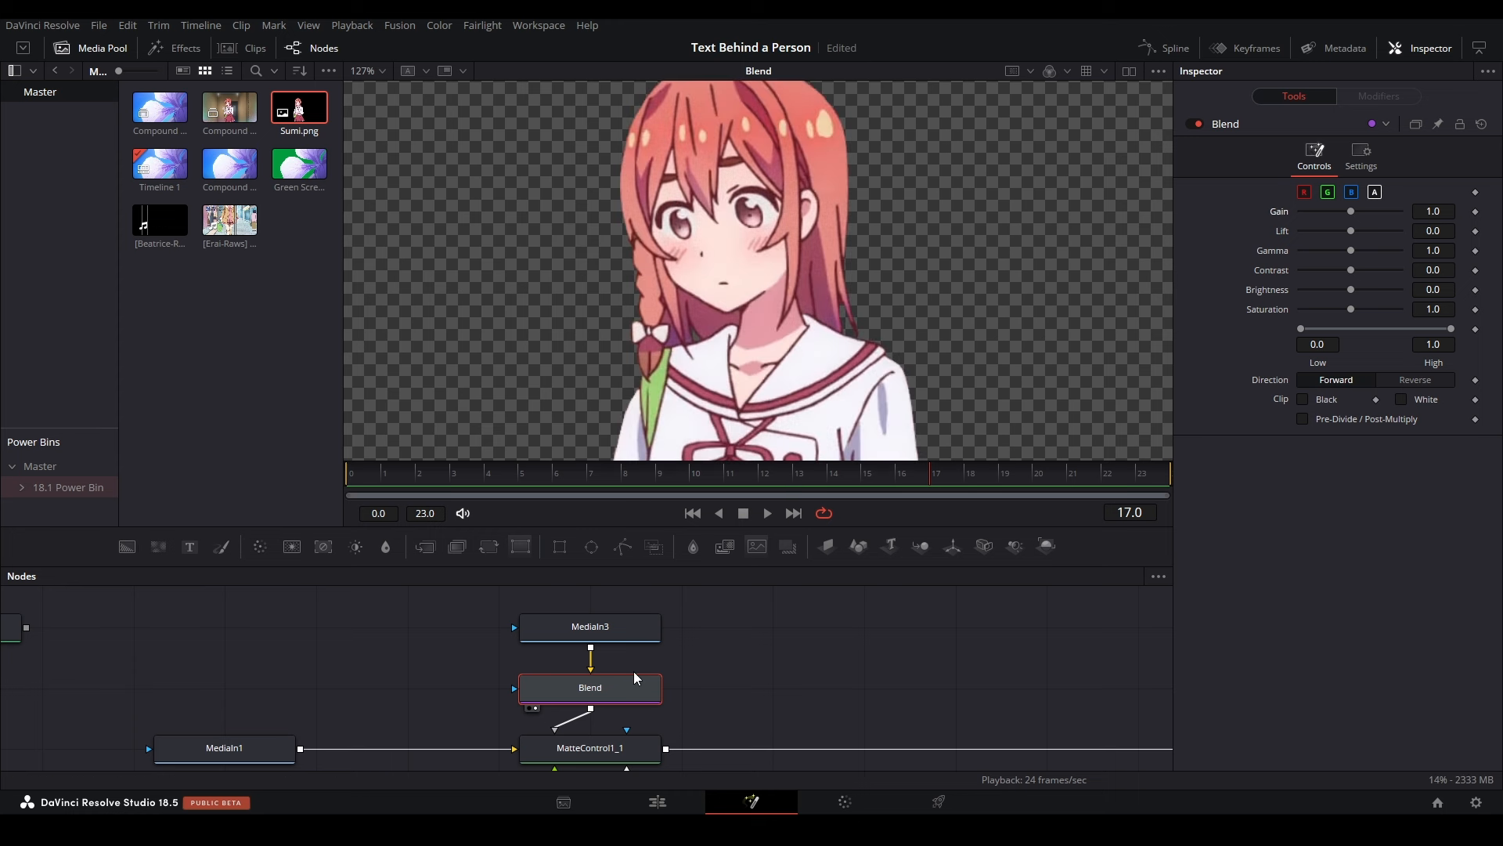
key(Delete)
scroll(665, 352, down, 3)
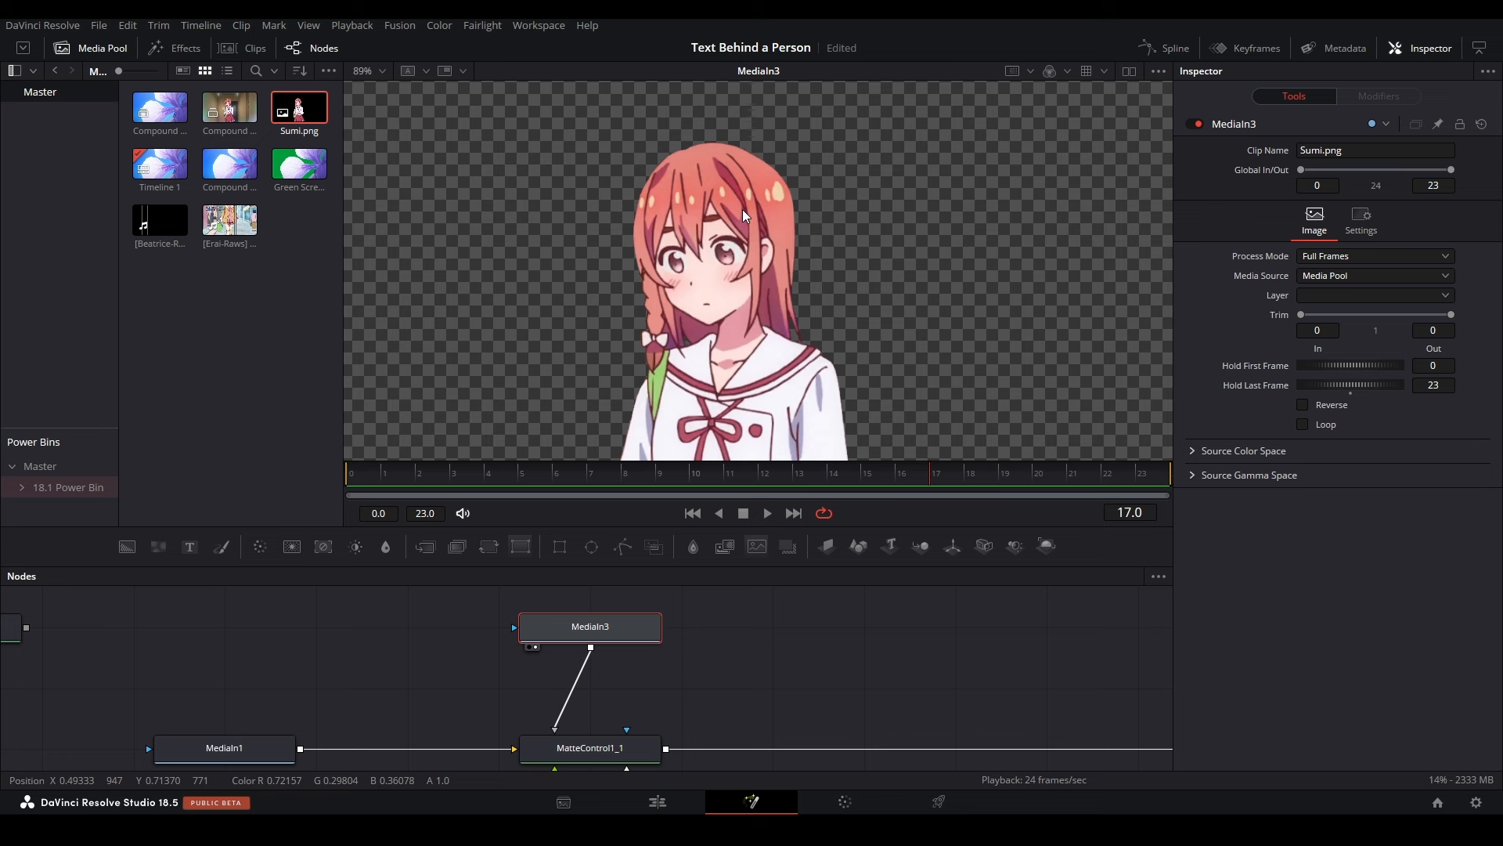
key(shift+z)
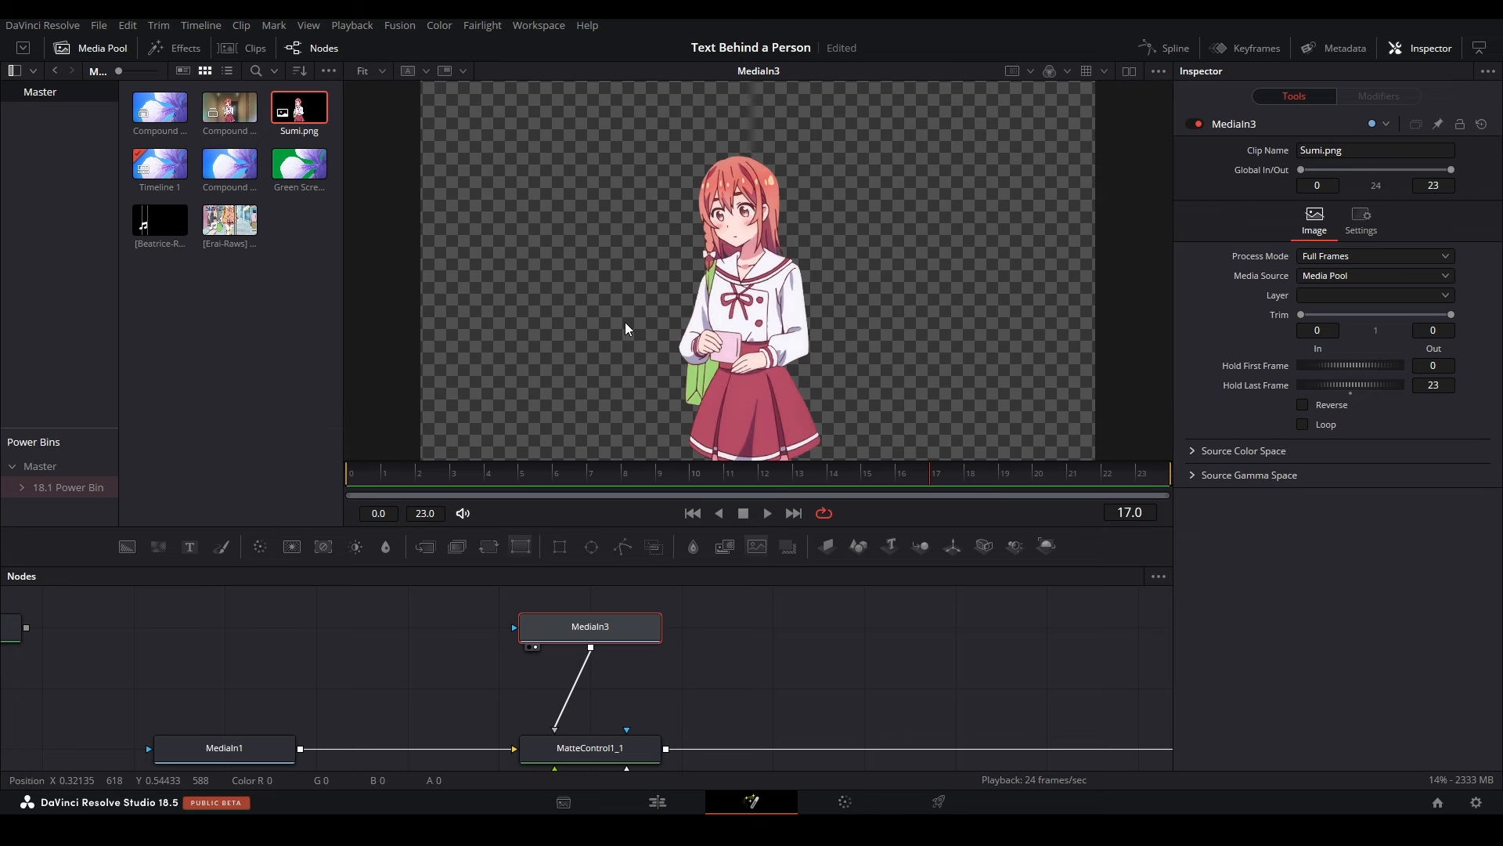
Step: Add a Transform node fed by MediaIn3, preview it, and limit its processing to the red channel
click(803, 627)
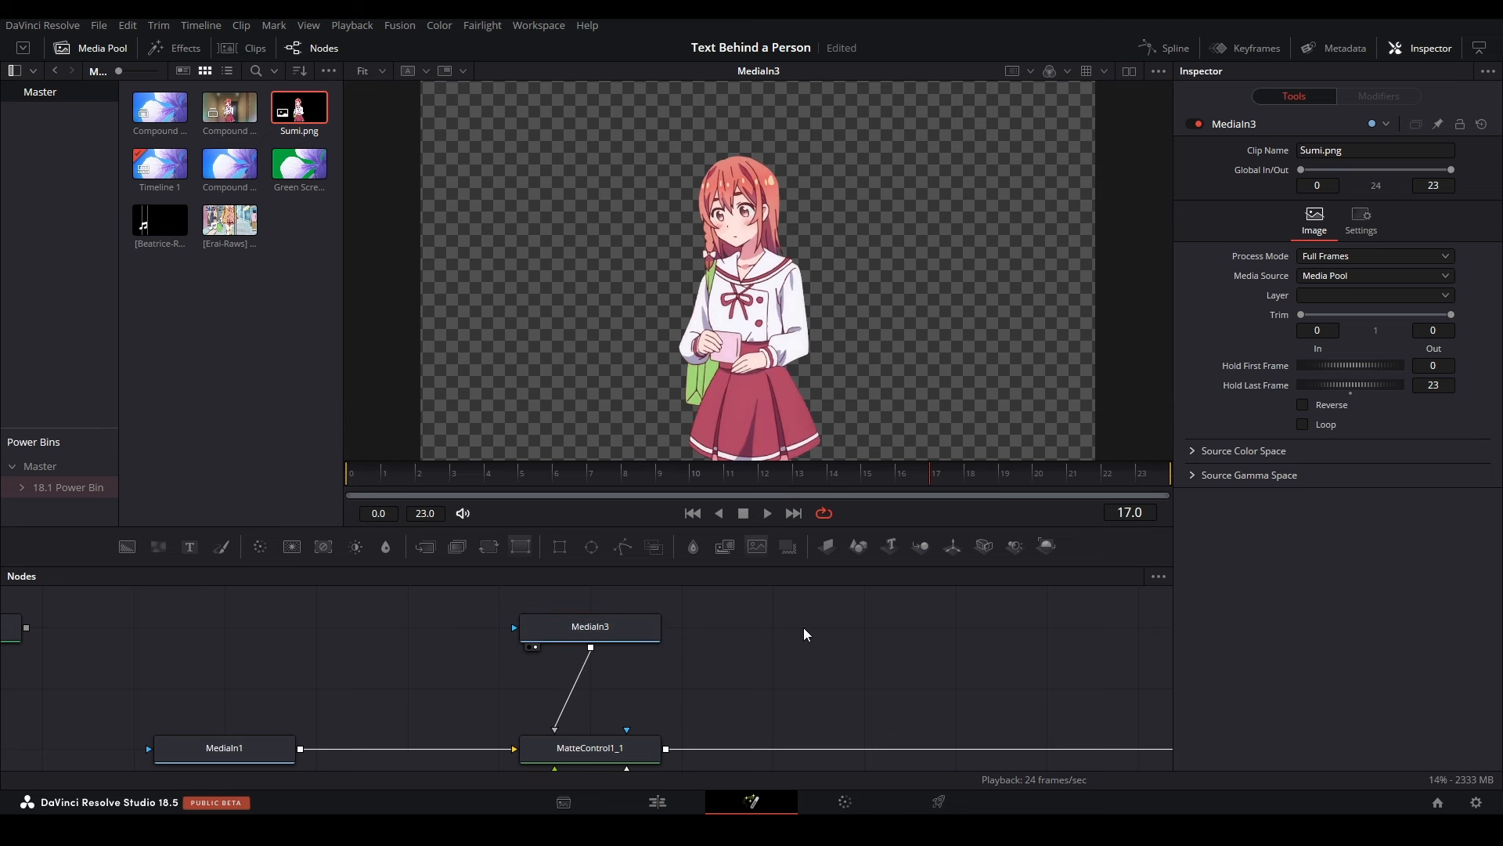
drag(521, 545, 772, 627)
drag(609, 644, 779, 626)
key(1)
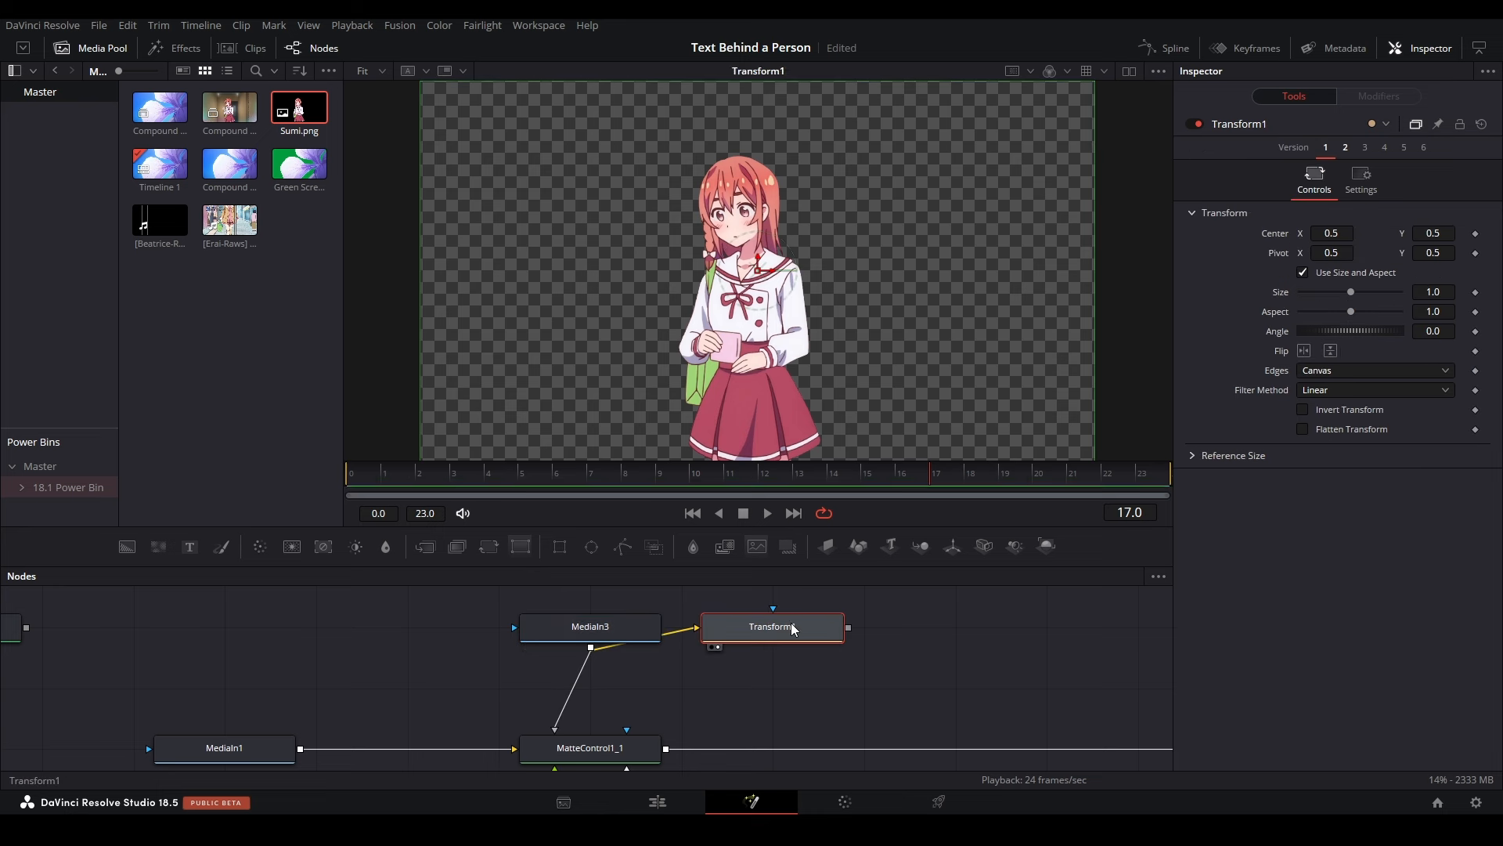
click(1360, 180)
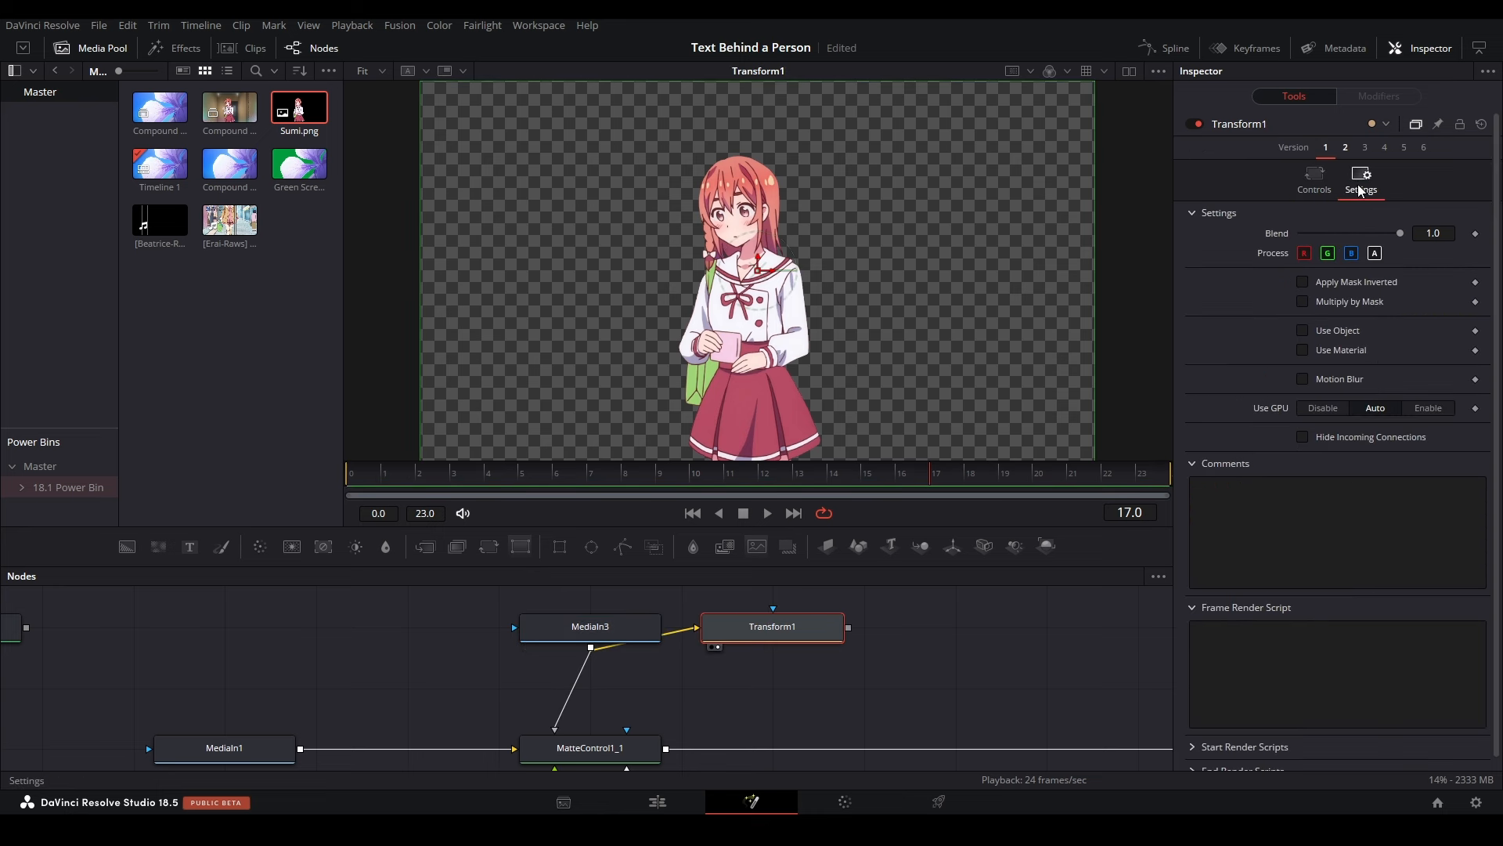
click(1328, 252)
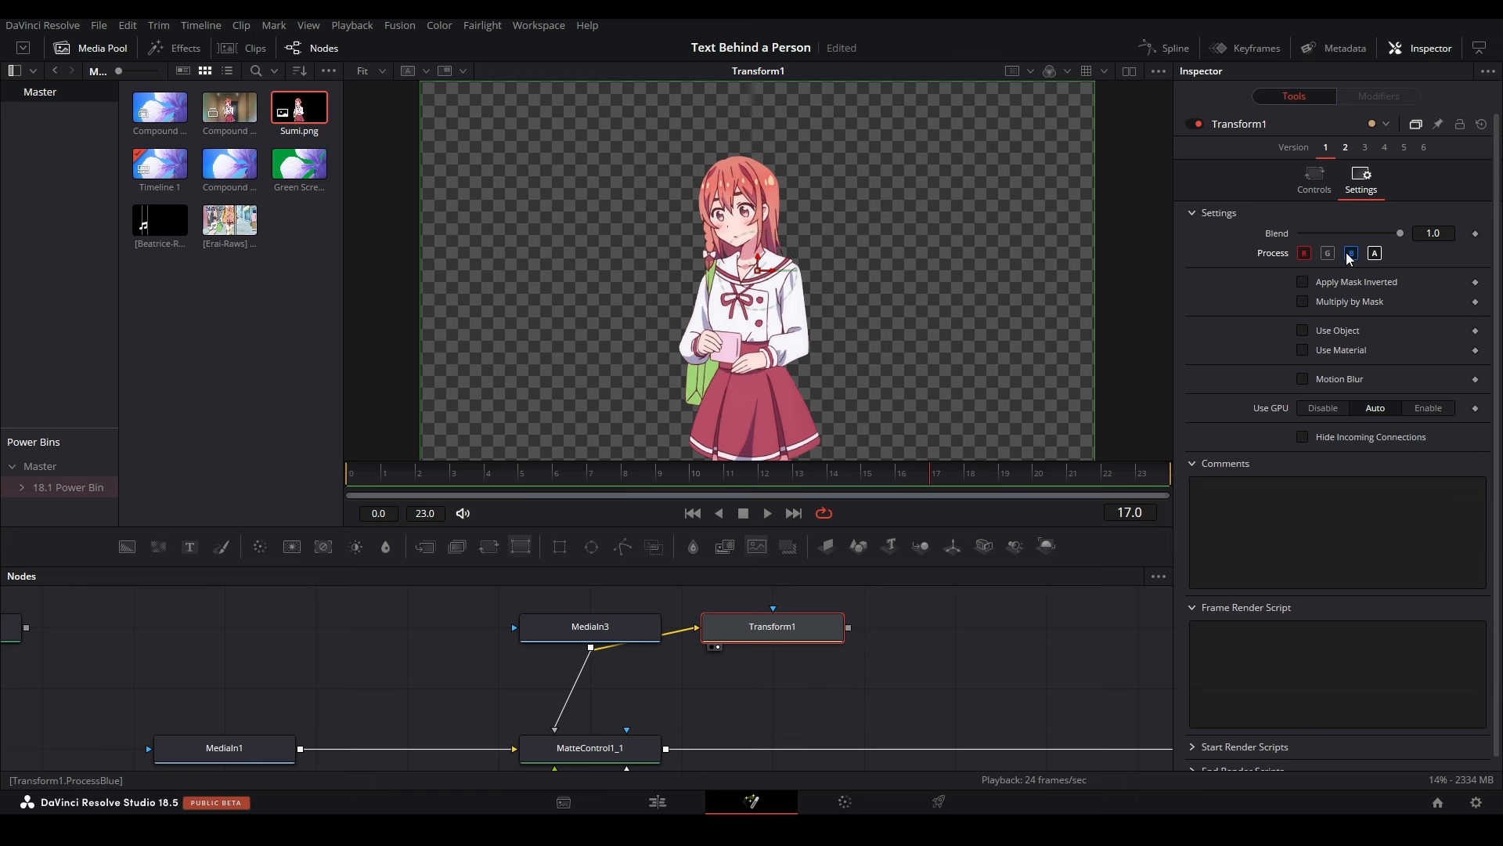
click(1349, 255)
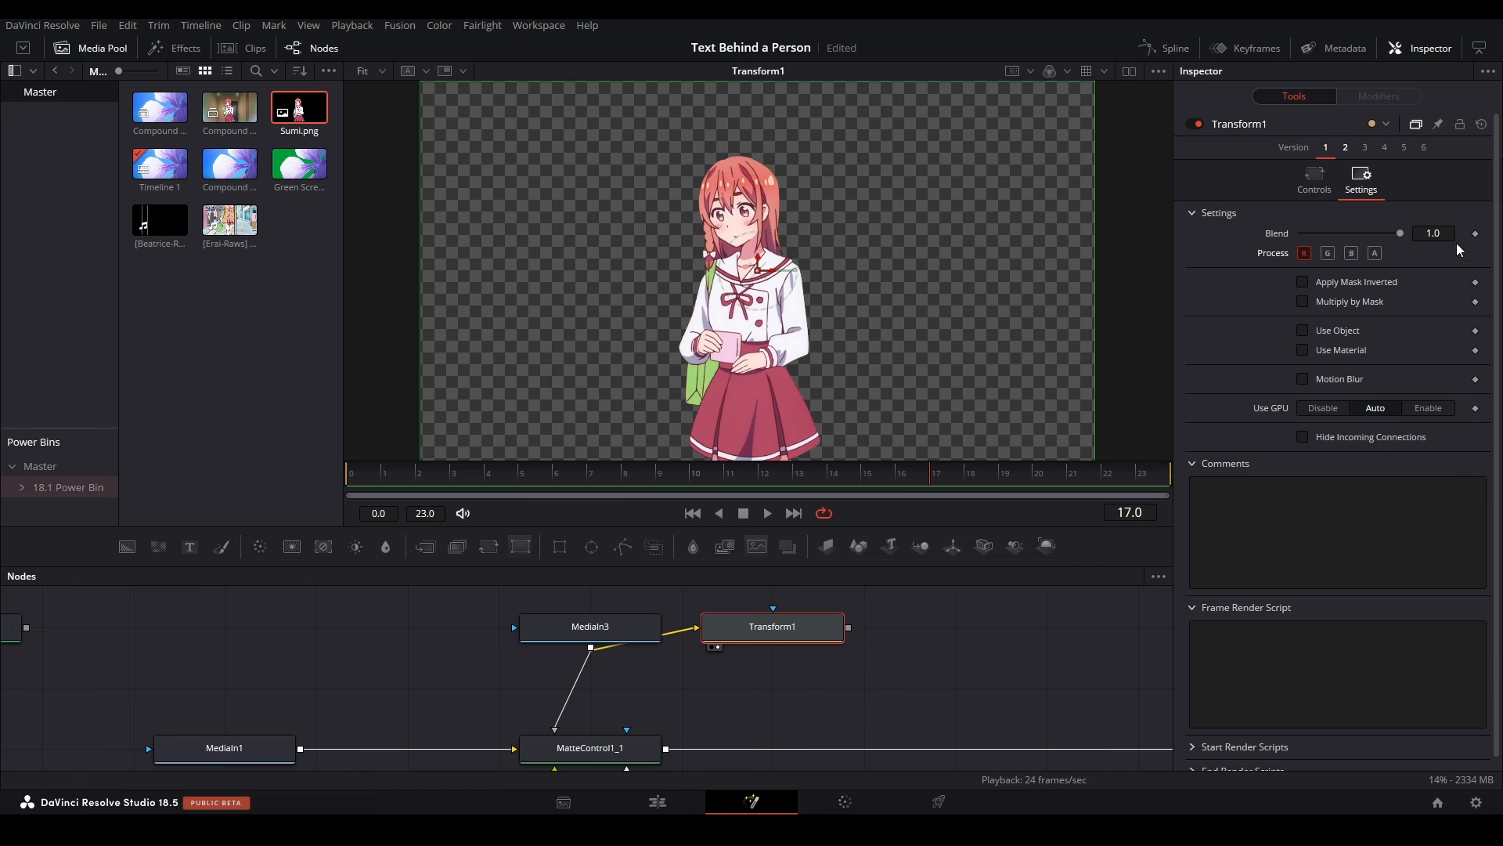
Step: Shift the Transform's Center X to 0.867 and re-enable processing of the green, alpha and blue channels
click(1315, 179)
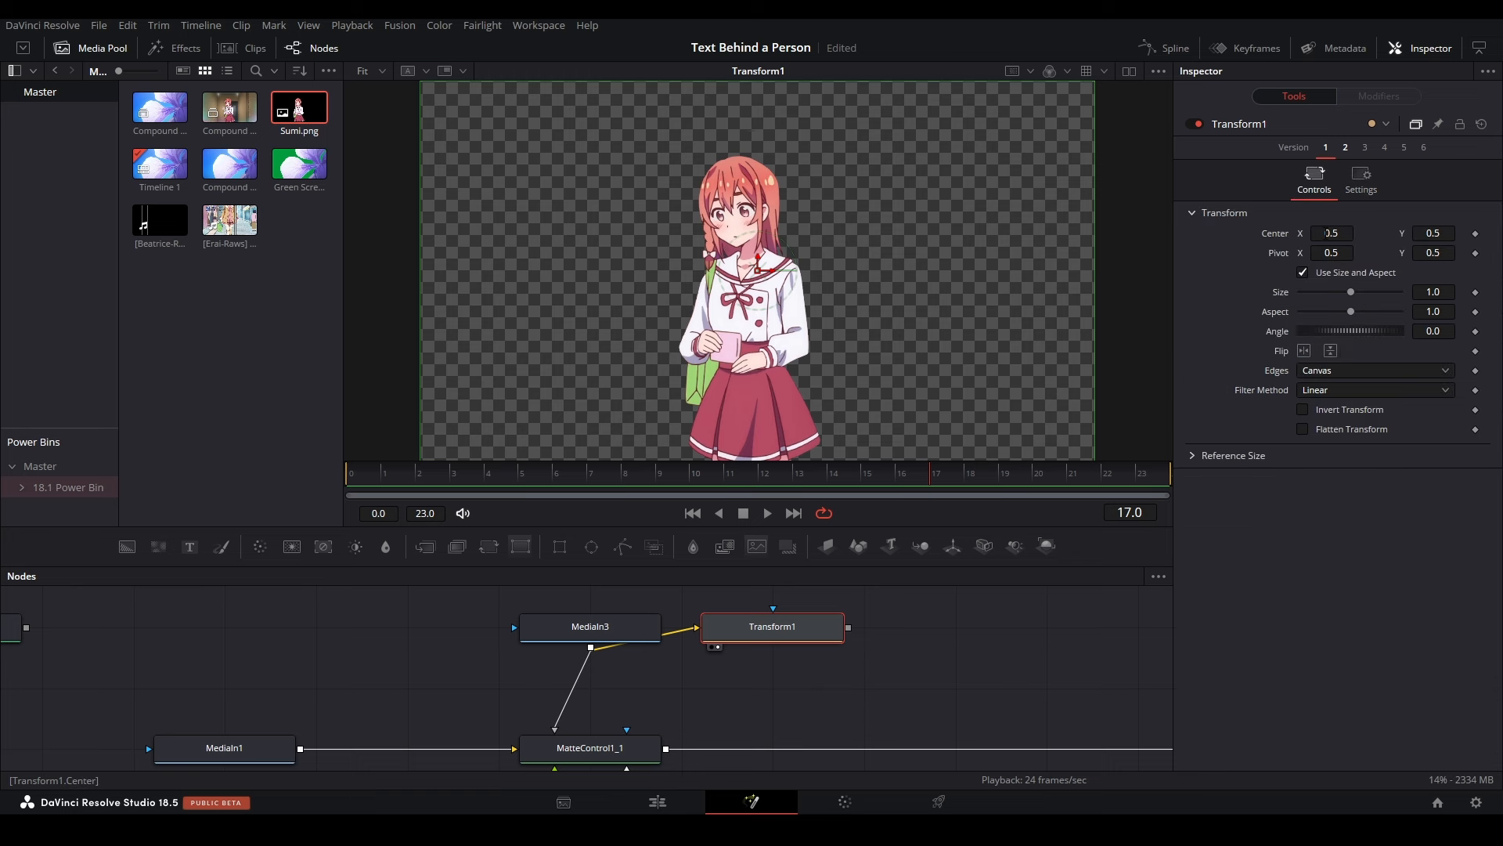
drag(773, 307, 1021, 307)
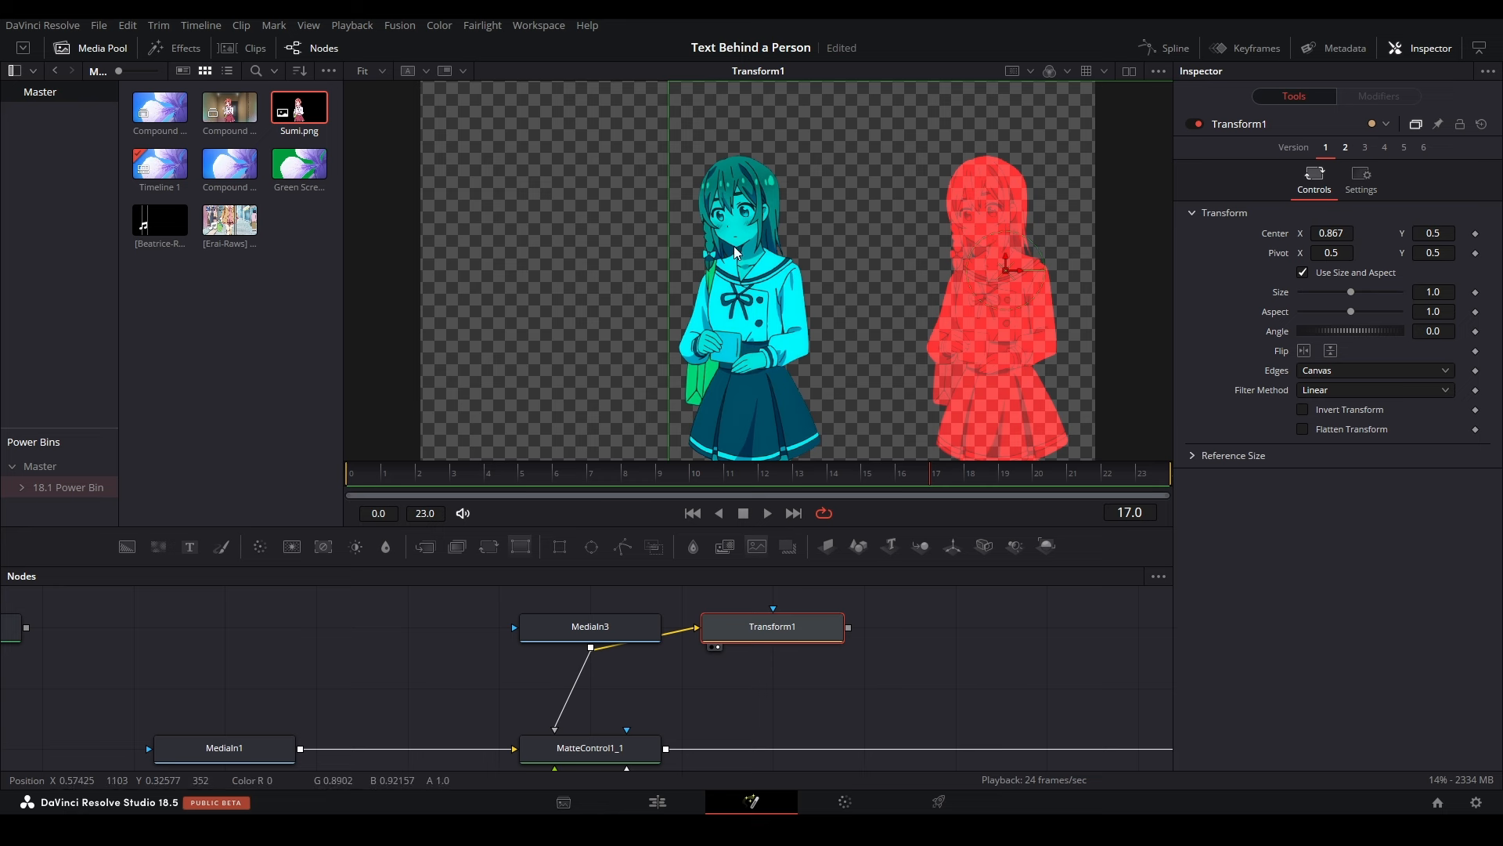
click(1369, 180)
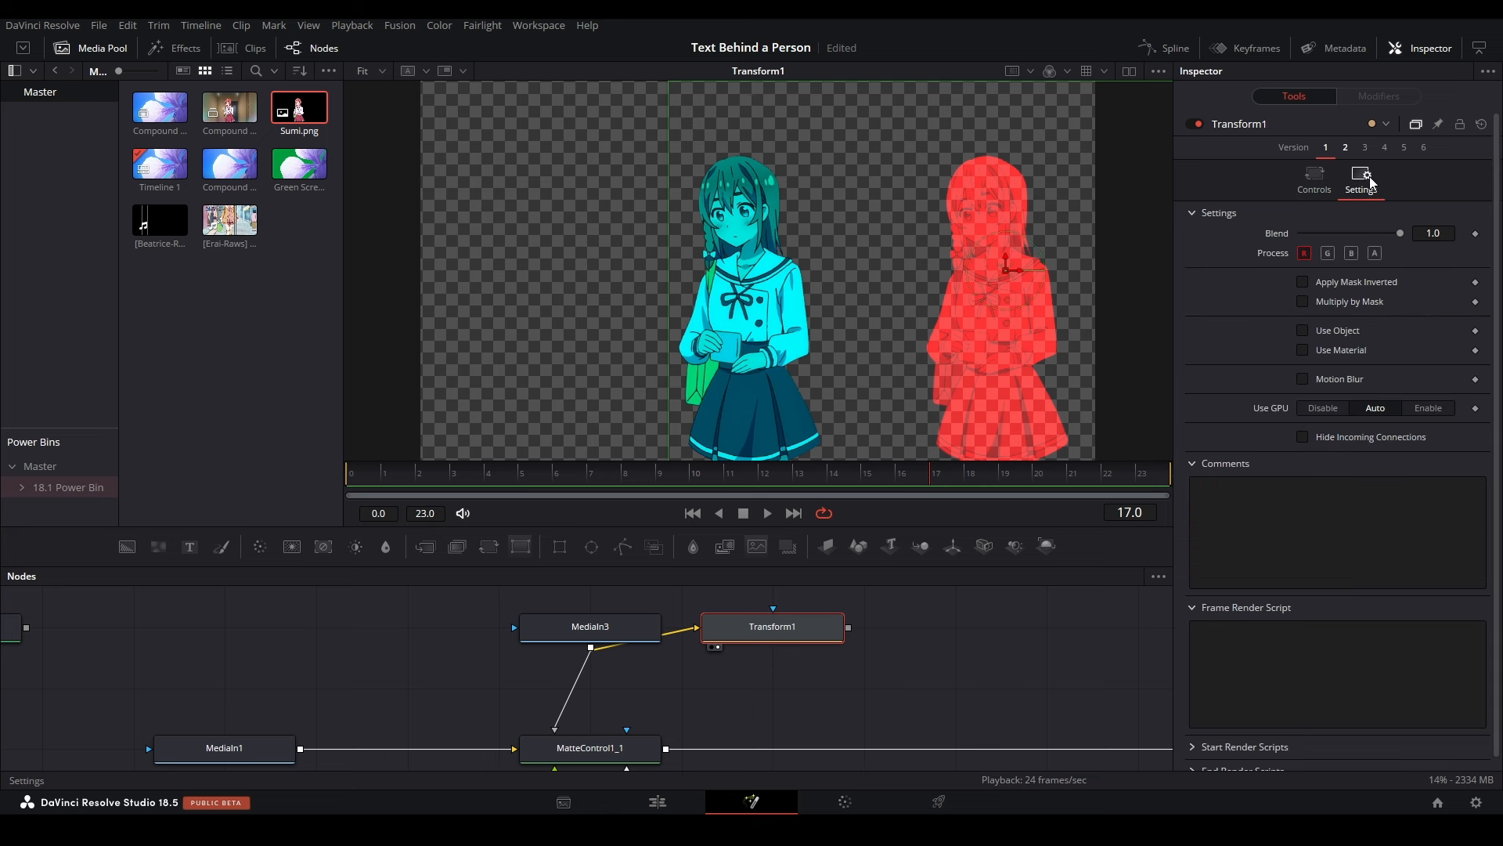
click(1327, 253)
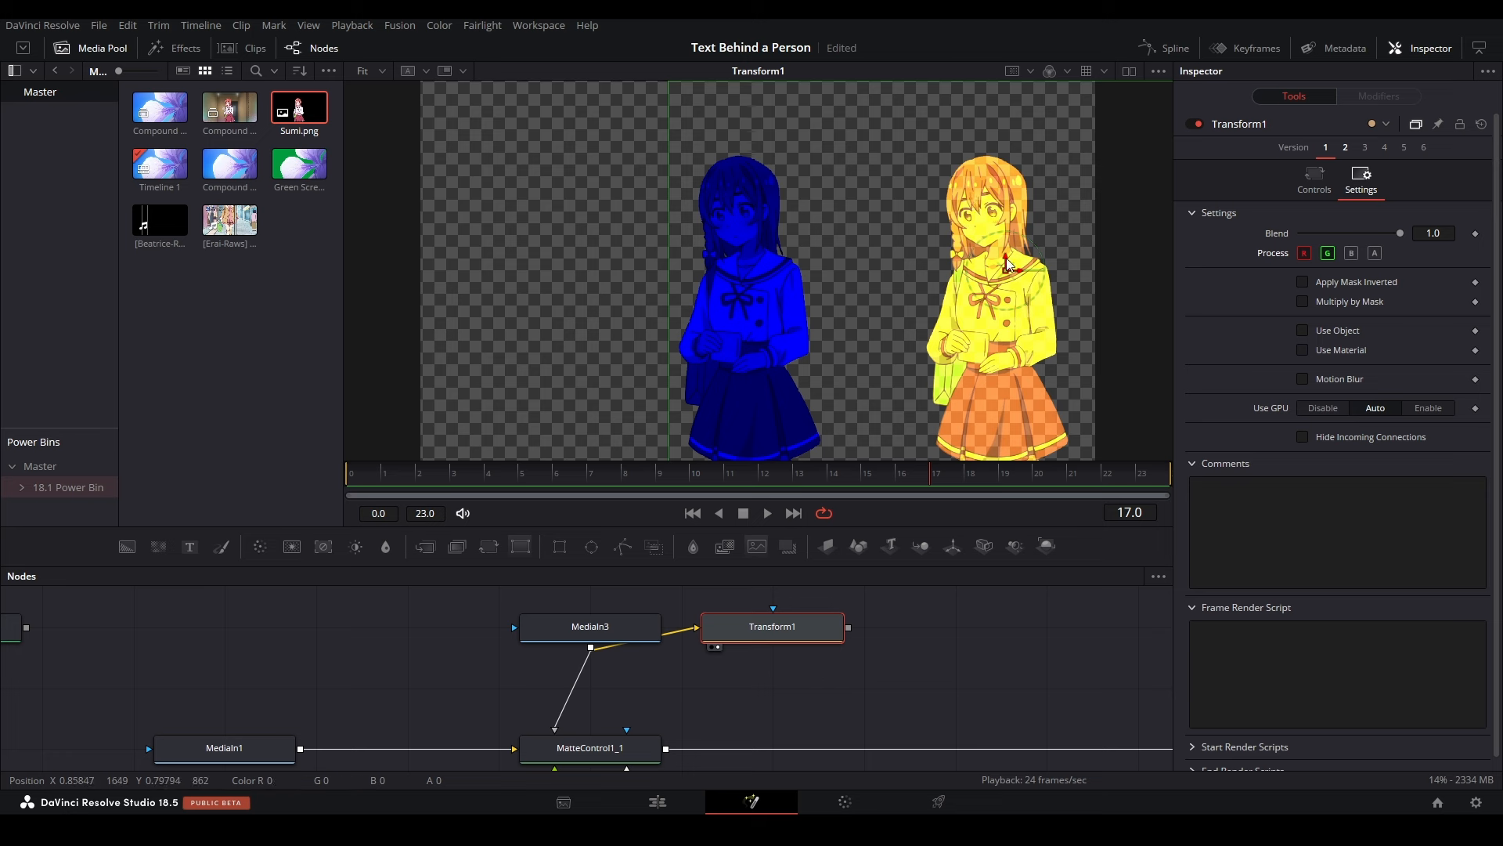
click(1375, 254)
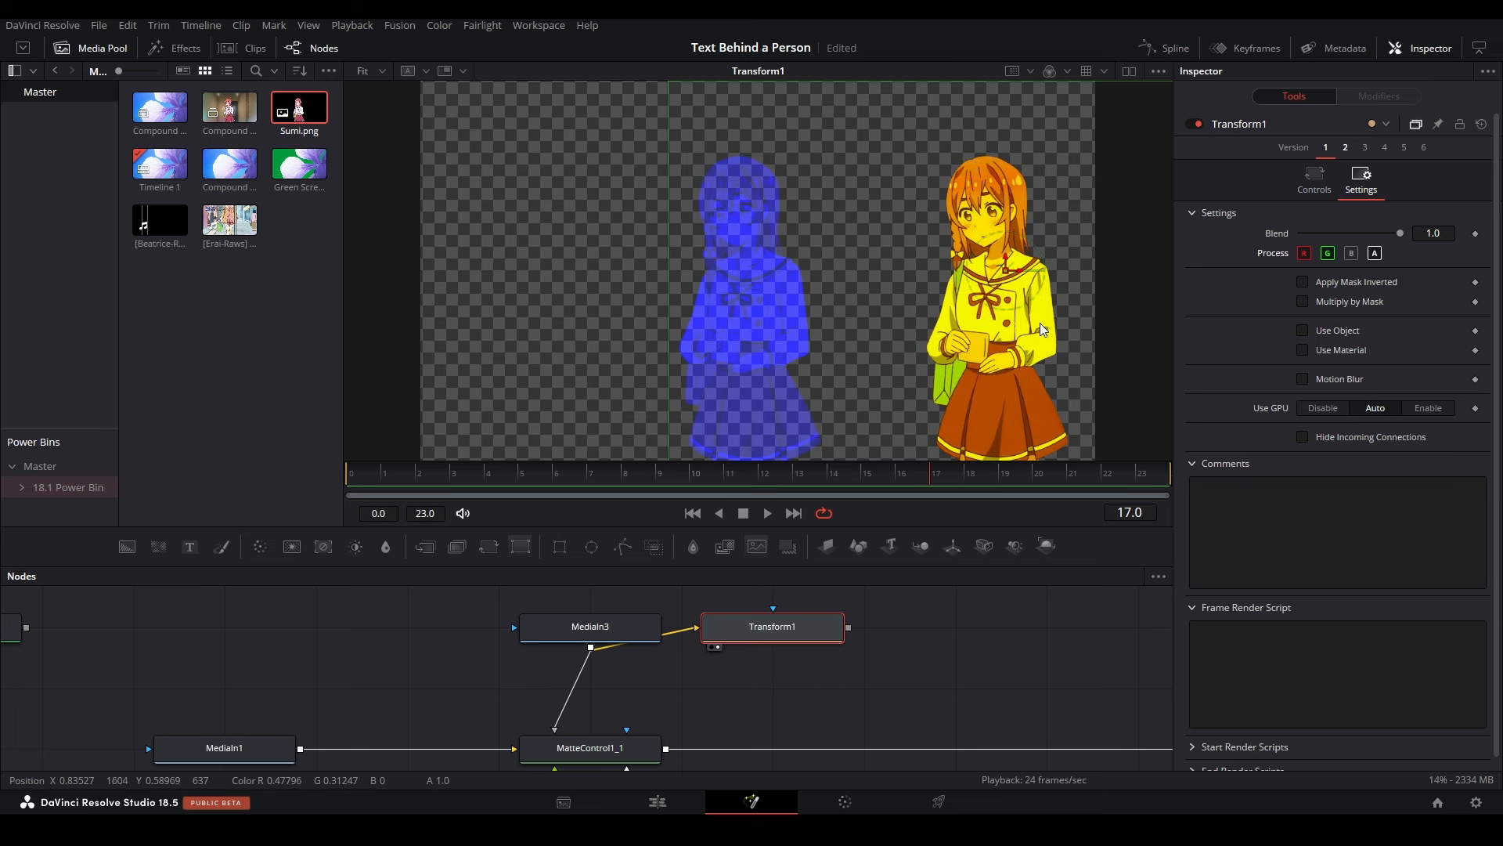
click(1352, 253)
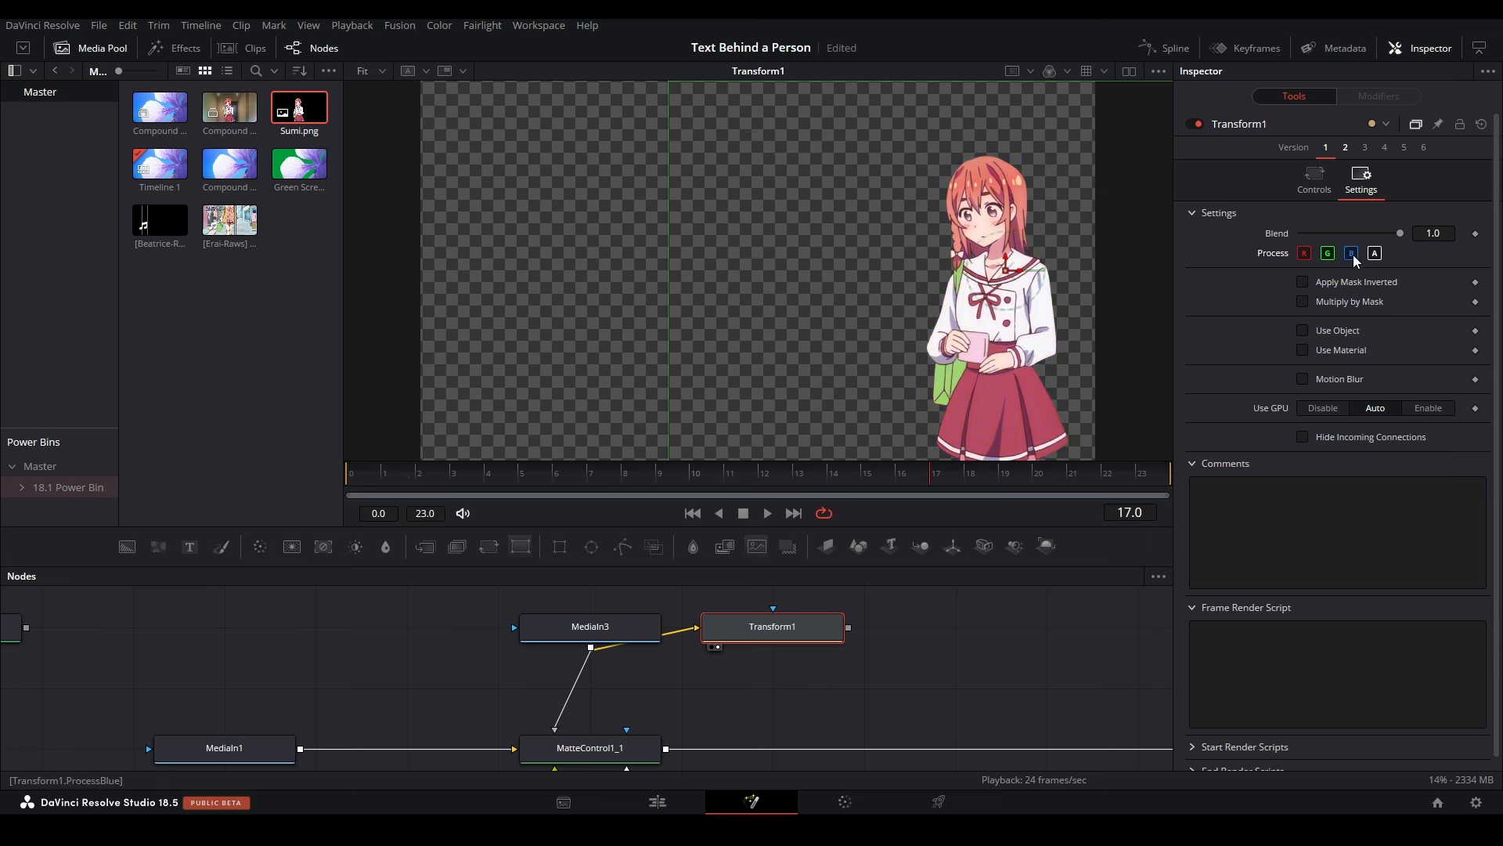
Step: Move the Transform's Center X back to about 0.496 and limit its processing to the alpha channel
click(1322, 196)
drag(1332, 234, 1284, 232)
click(1364, 192)
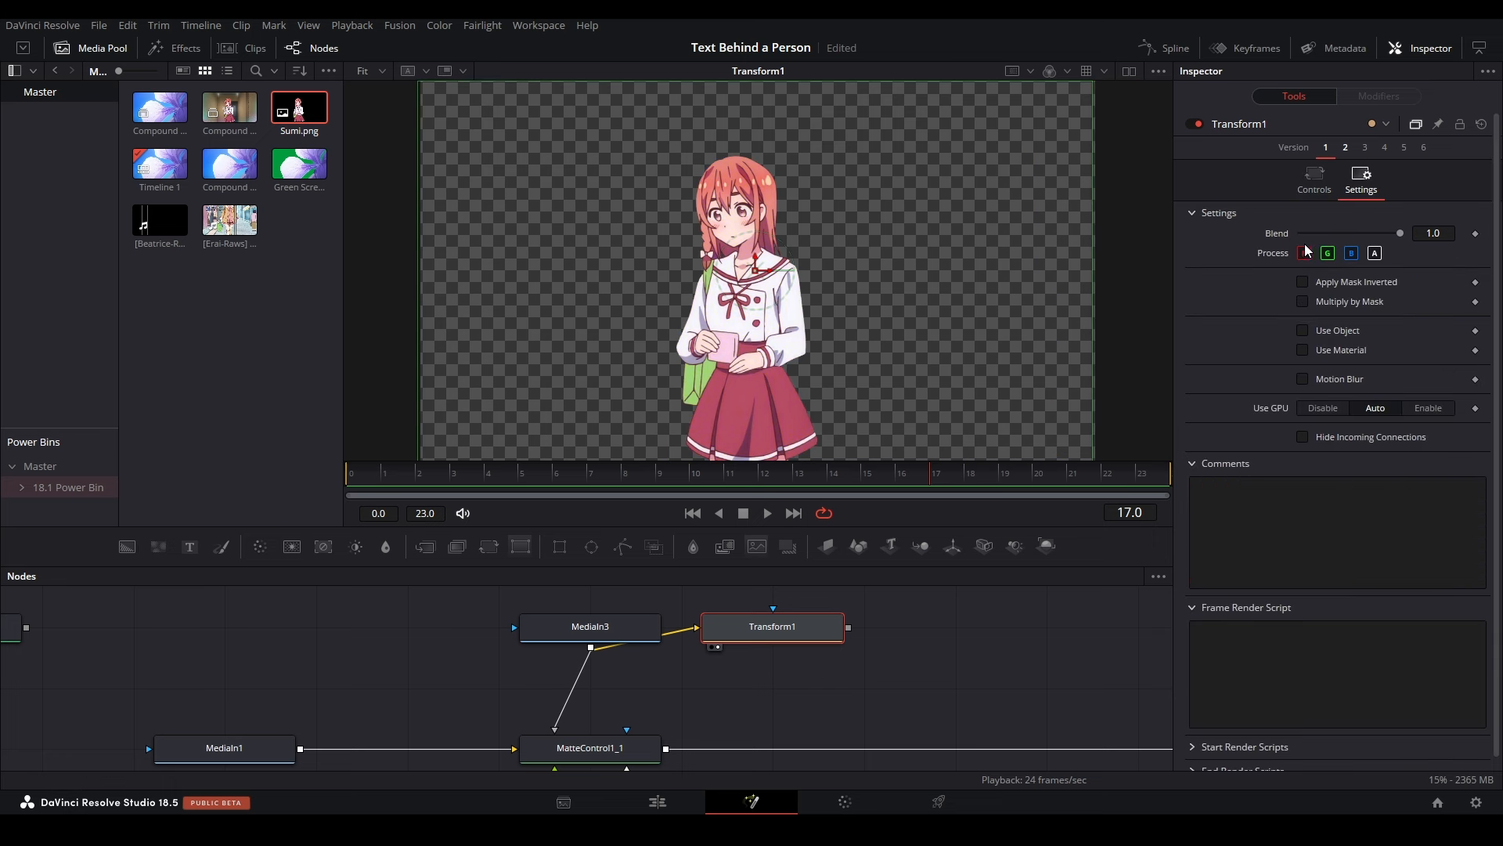
click(1304, 253)
click(1328, 253)
click(1351, 253)
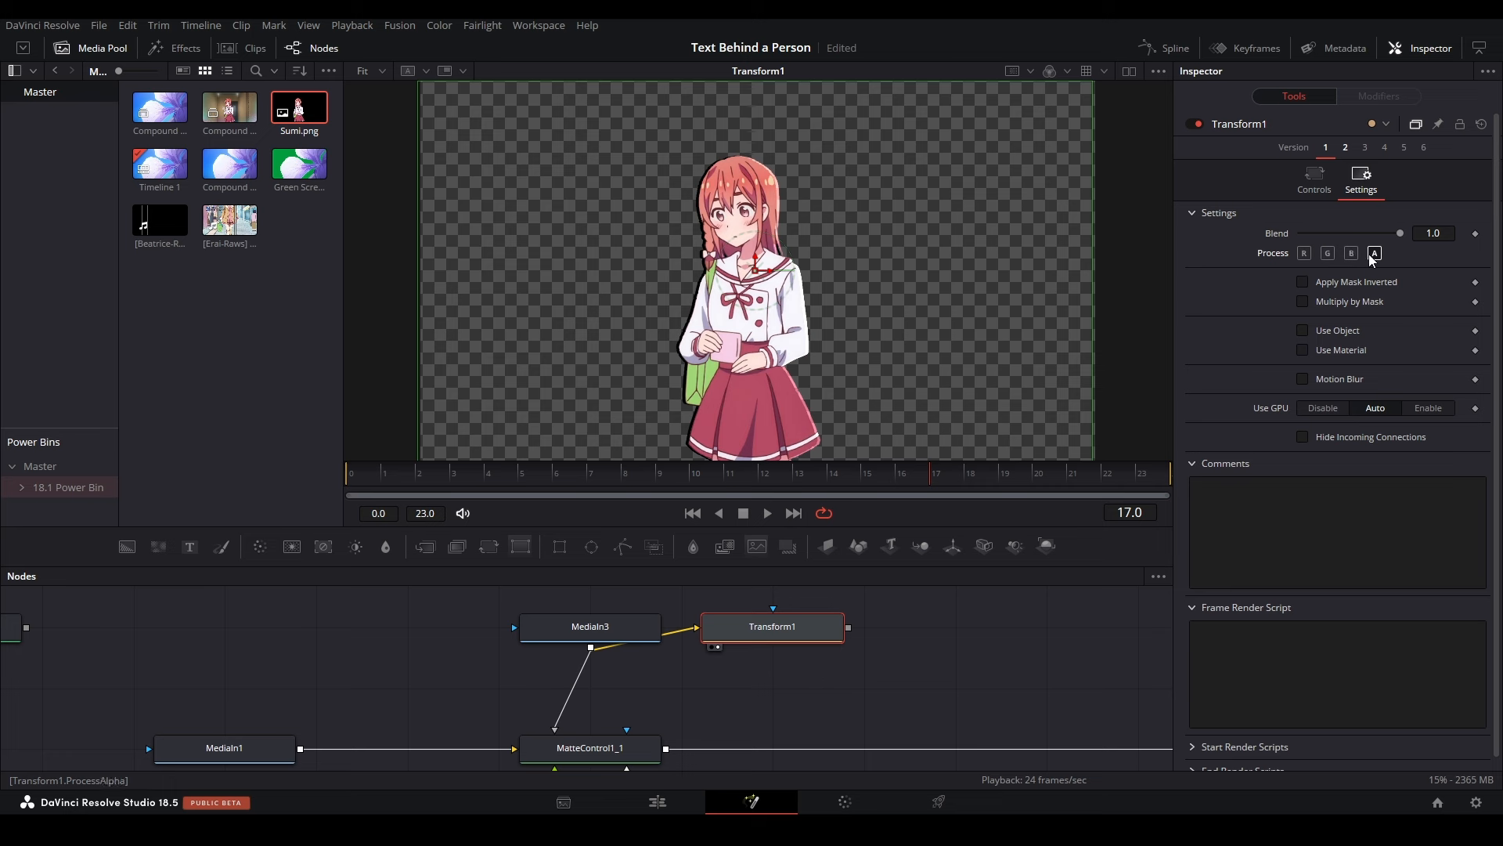
Step: Offset the Transform's center horizontally and turn processing of the green, blue and red channels back on
click(1321, 197)
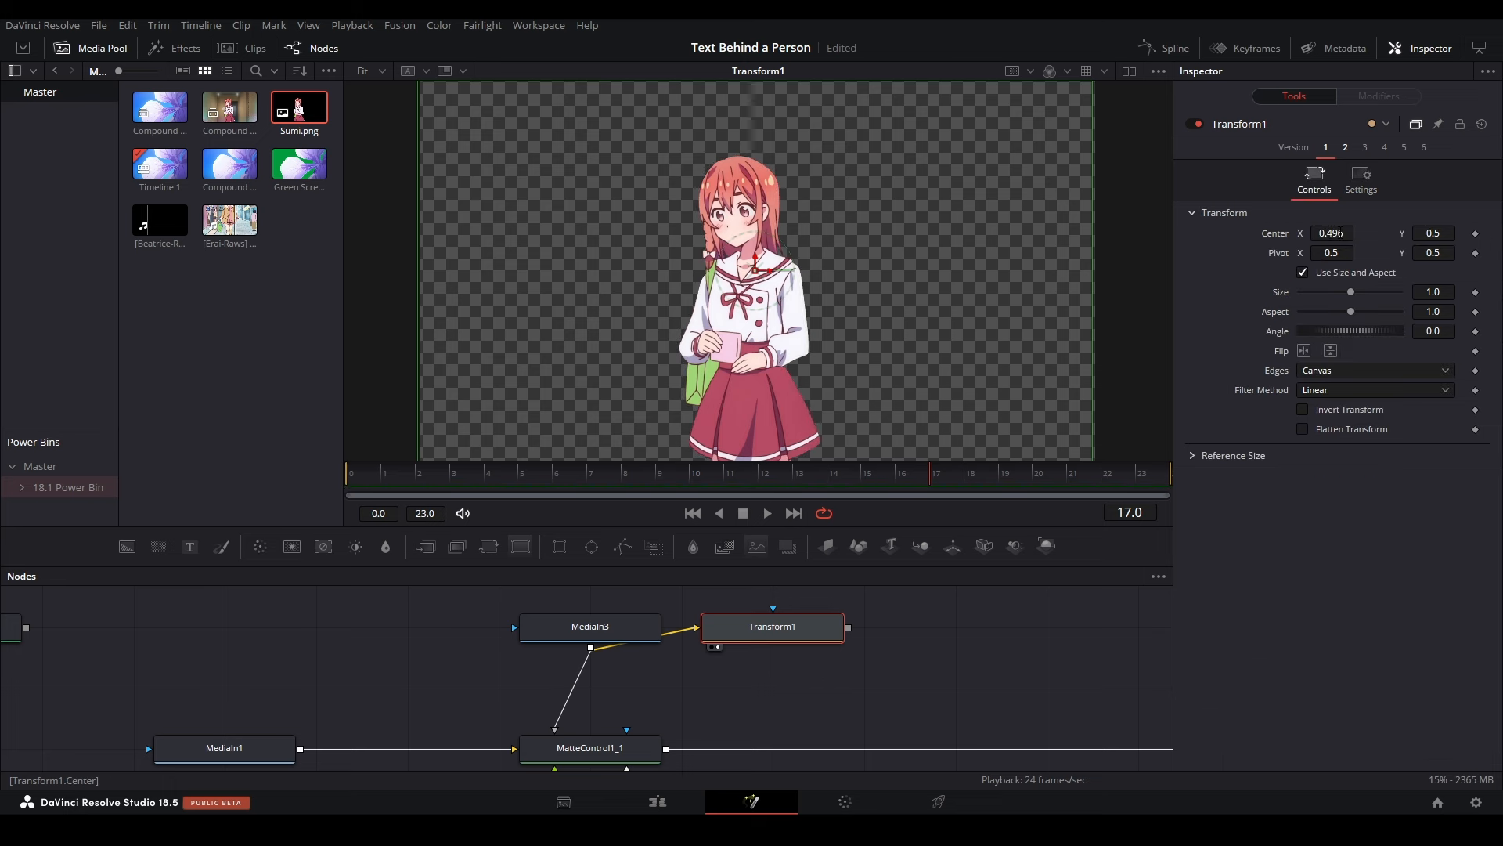
click(1361, 178)
click(1328, 253)
click(1351, 252)
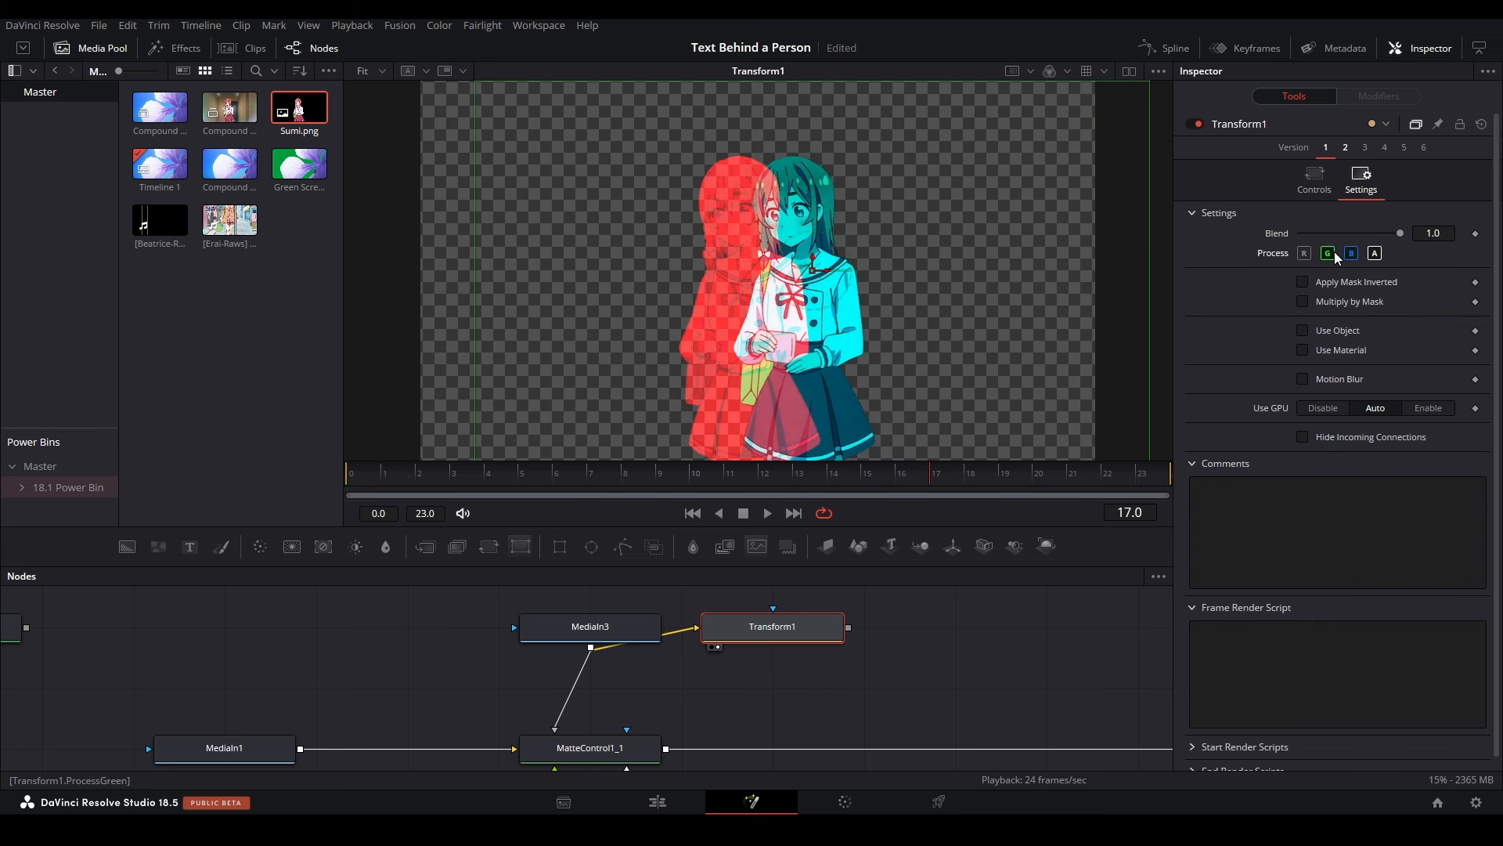
click(1308, 255)
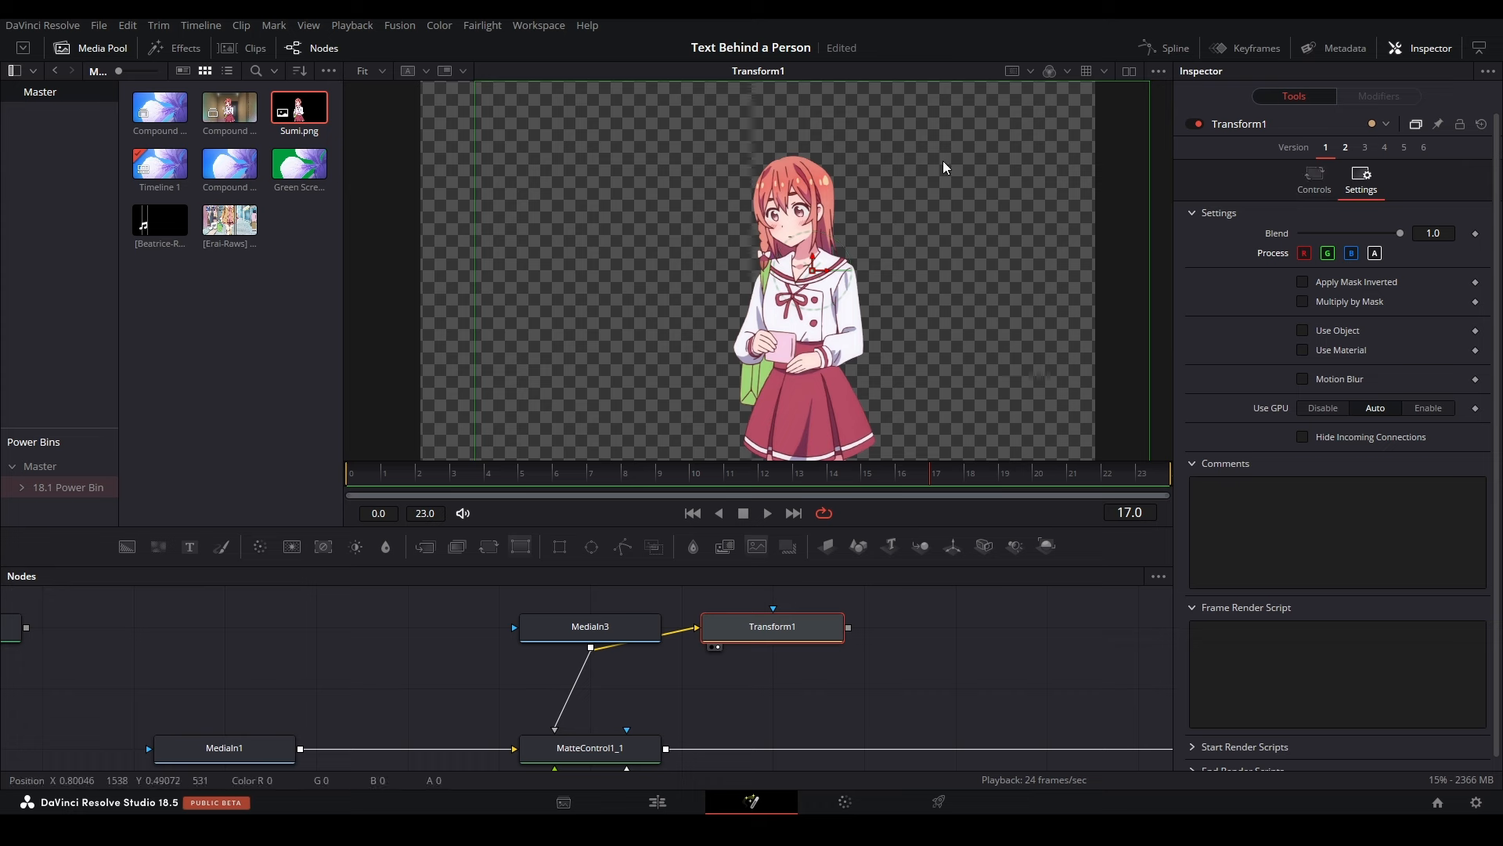
Step: Delete the Transform node attached to MediaIn3
scroll(775, 212, up, 5)
scroll(825, 190, down, 3)
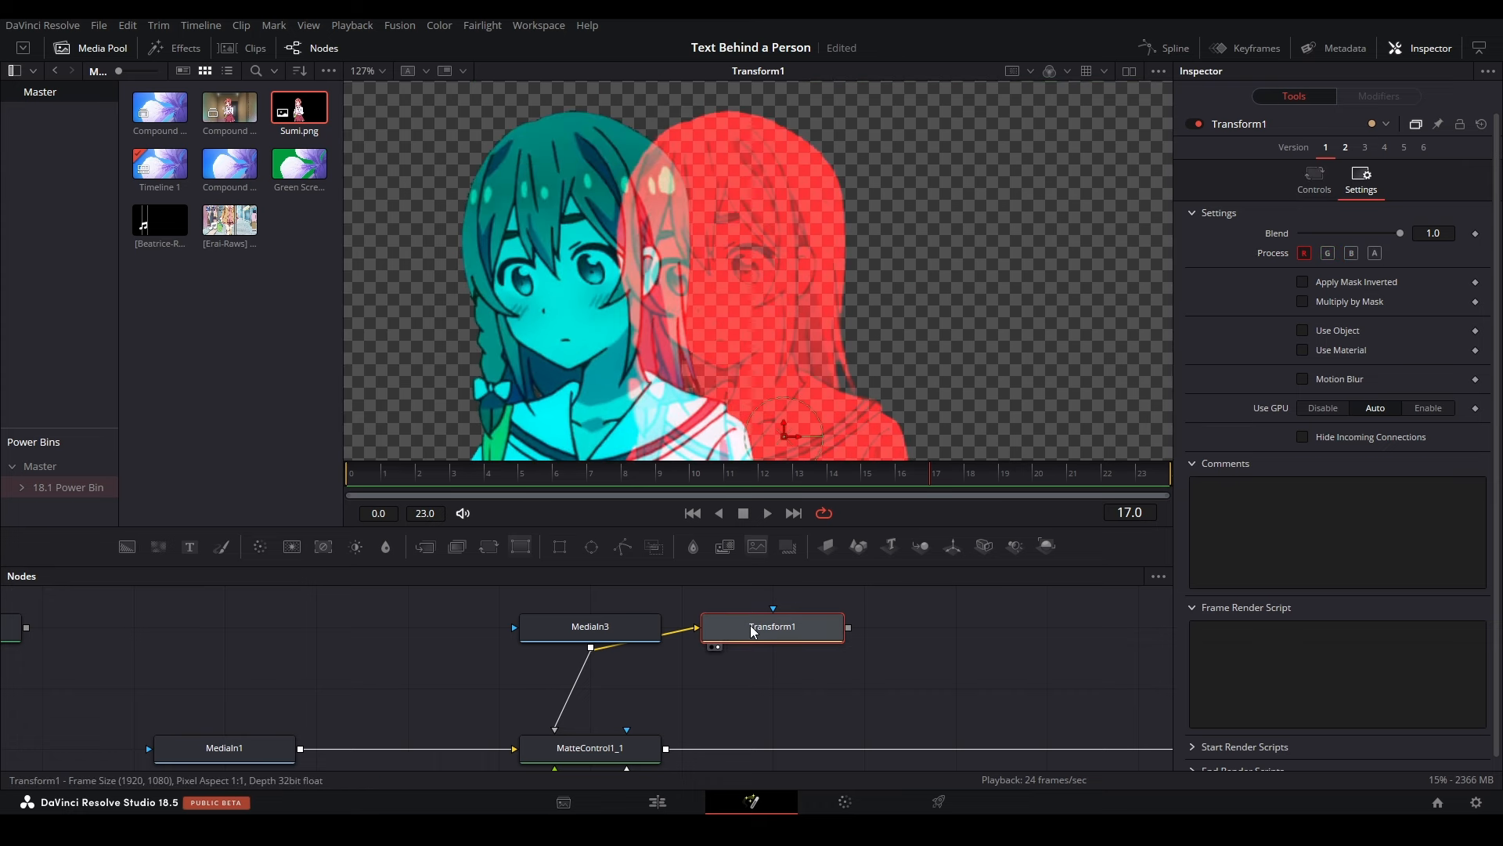
key(Delete)
Step: Preview the Matte Control's result, set its garbage matte channel to Red, and inspect the masked image
click(584, 716)
key(1)
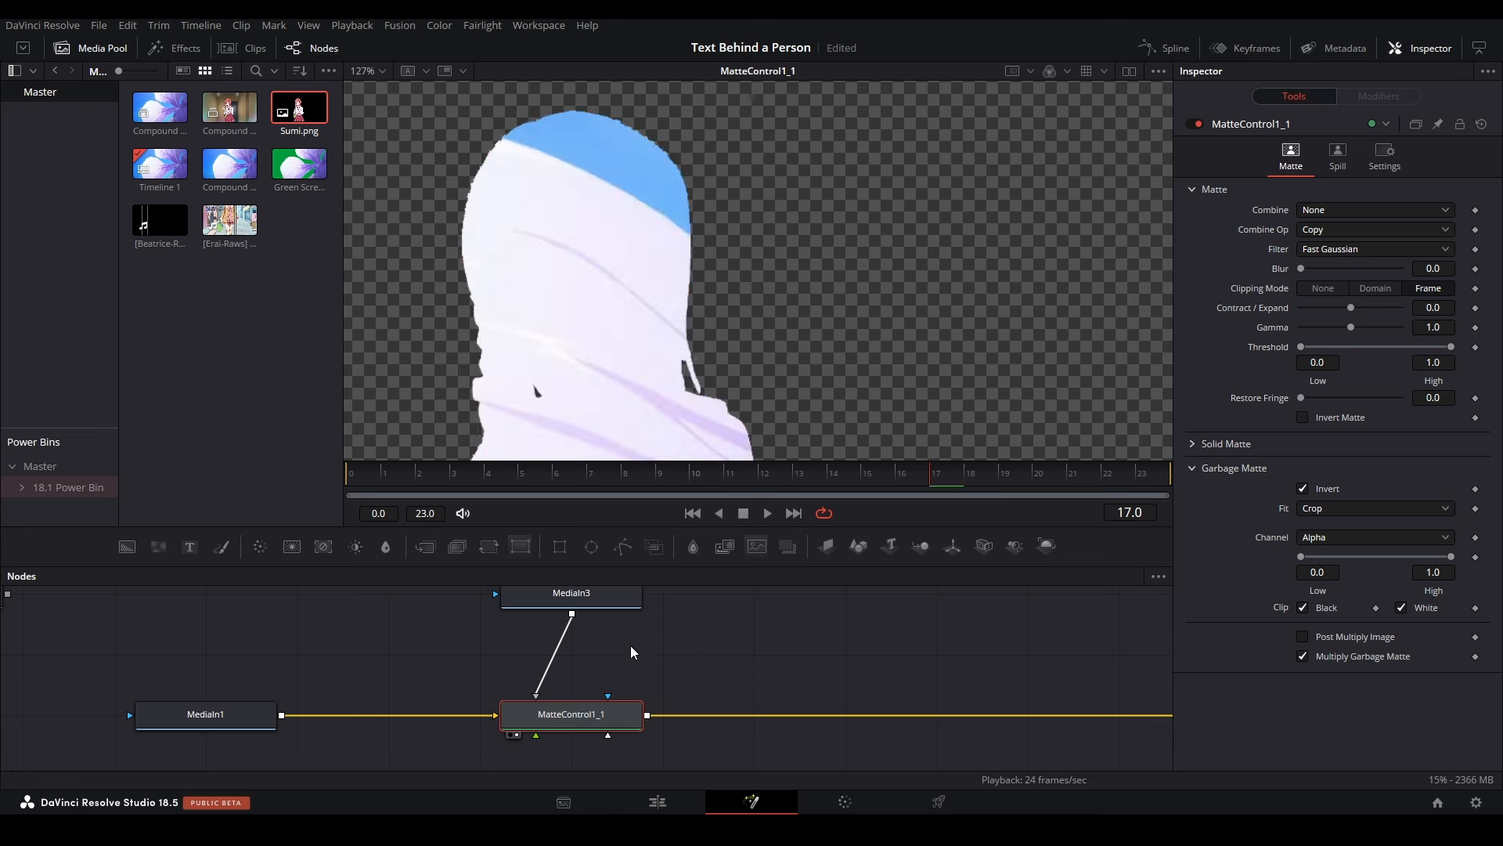
key(ctrl+f)
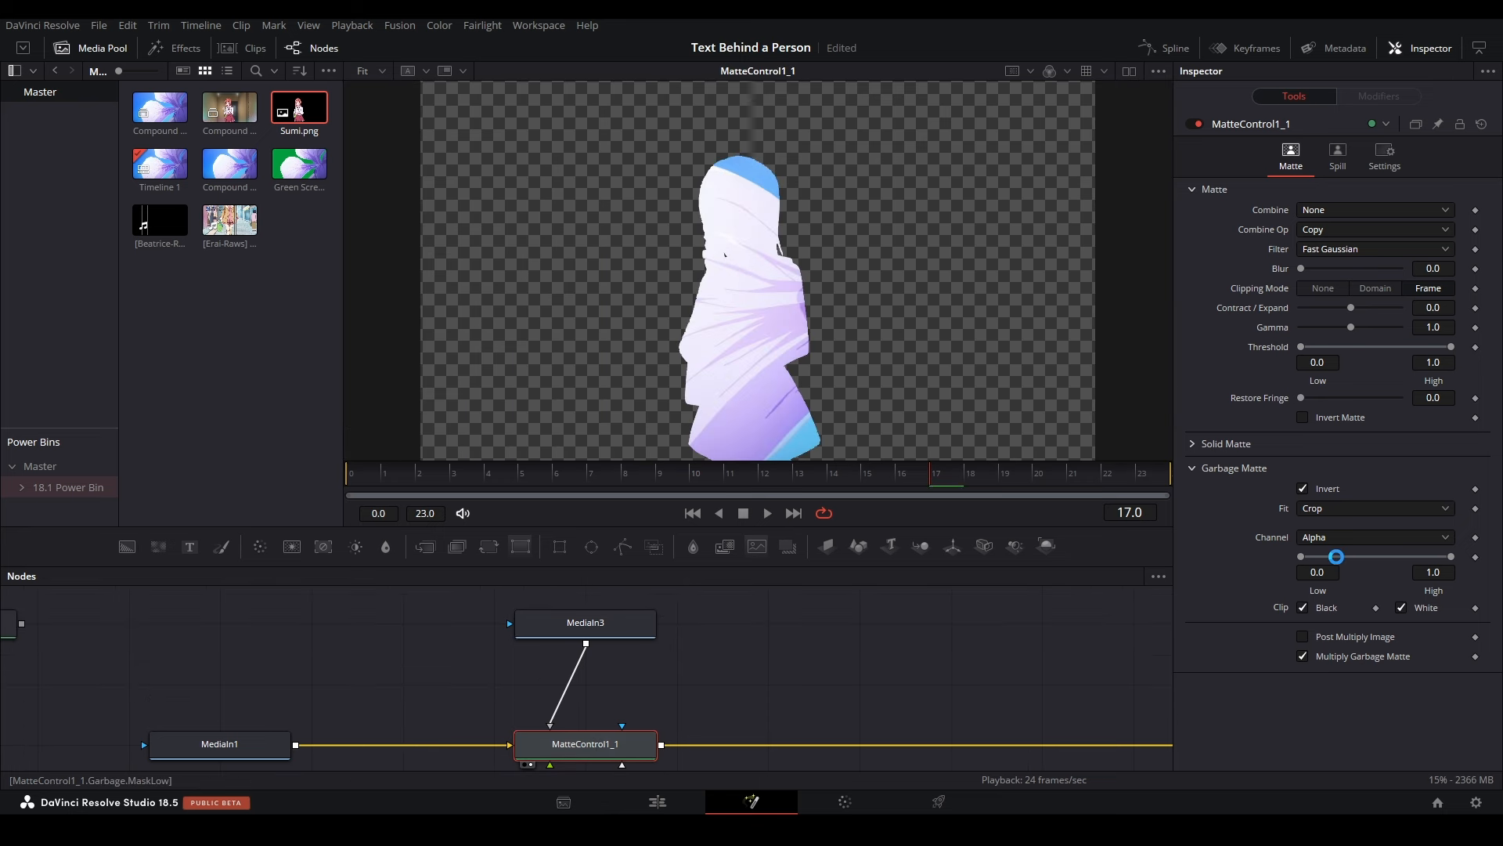
click(1305, 543)
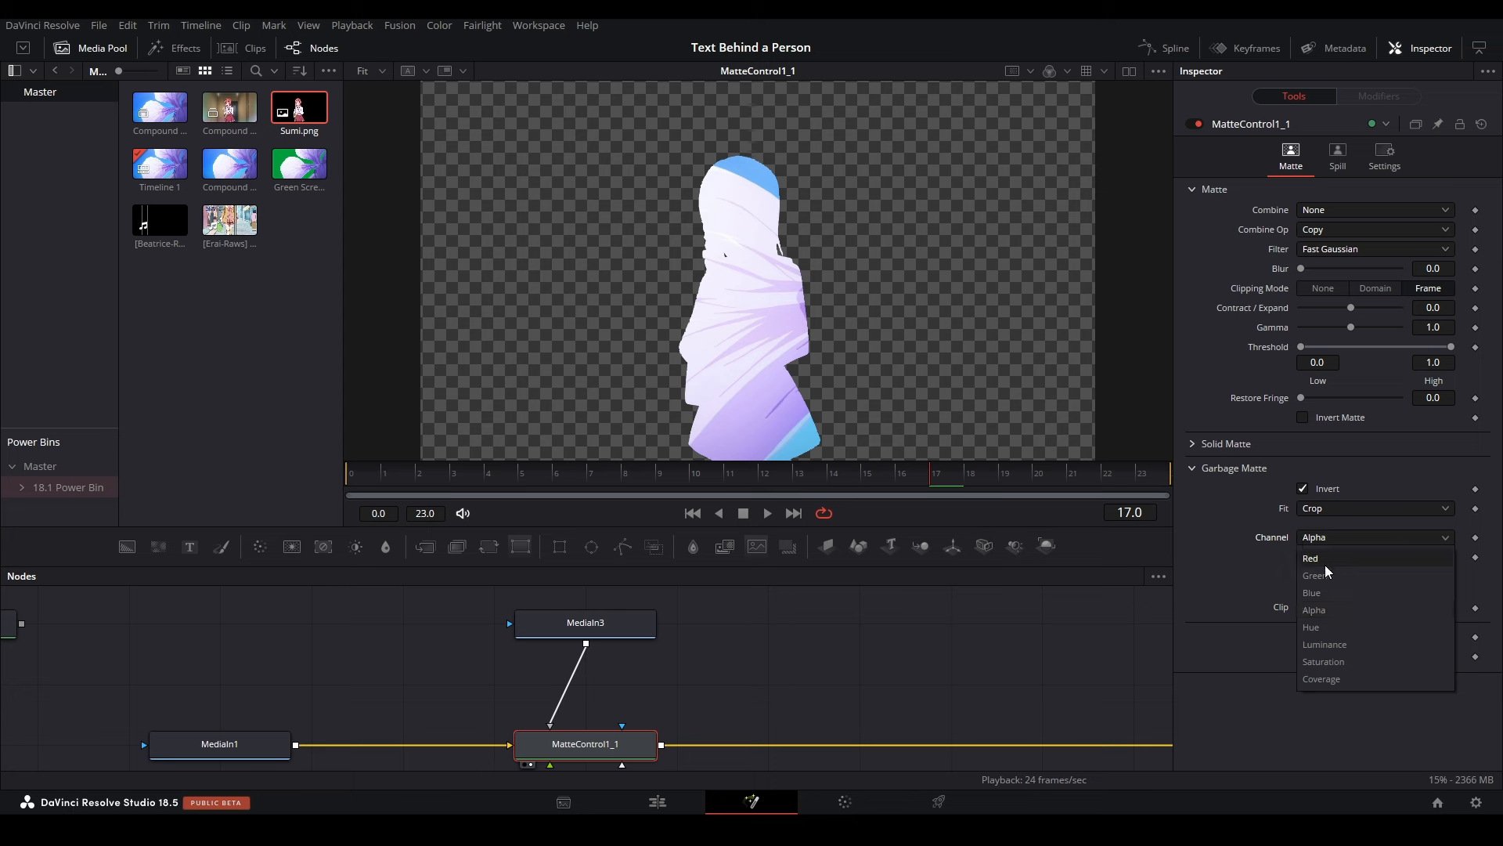
click(1311, 558)
key(ctrl+f)
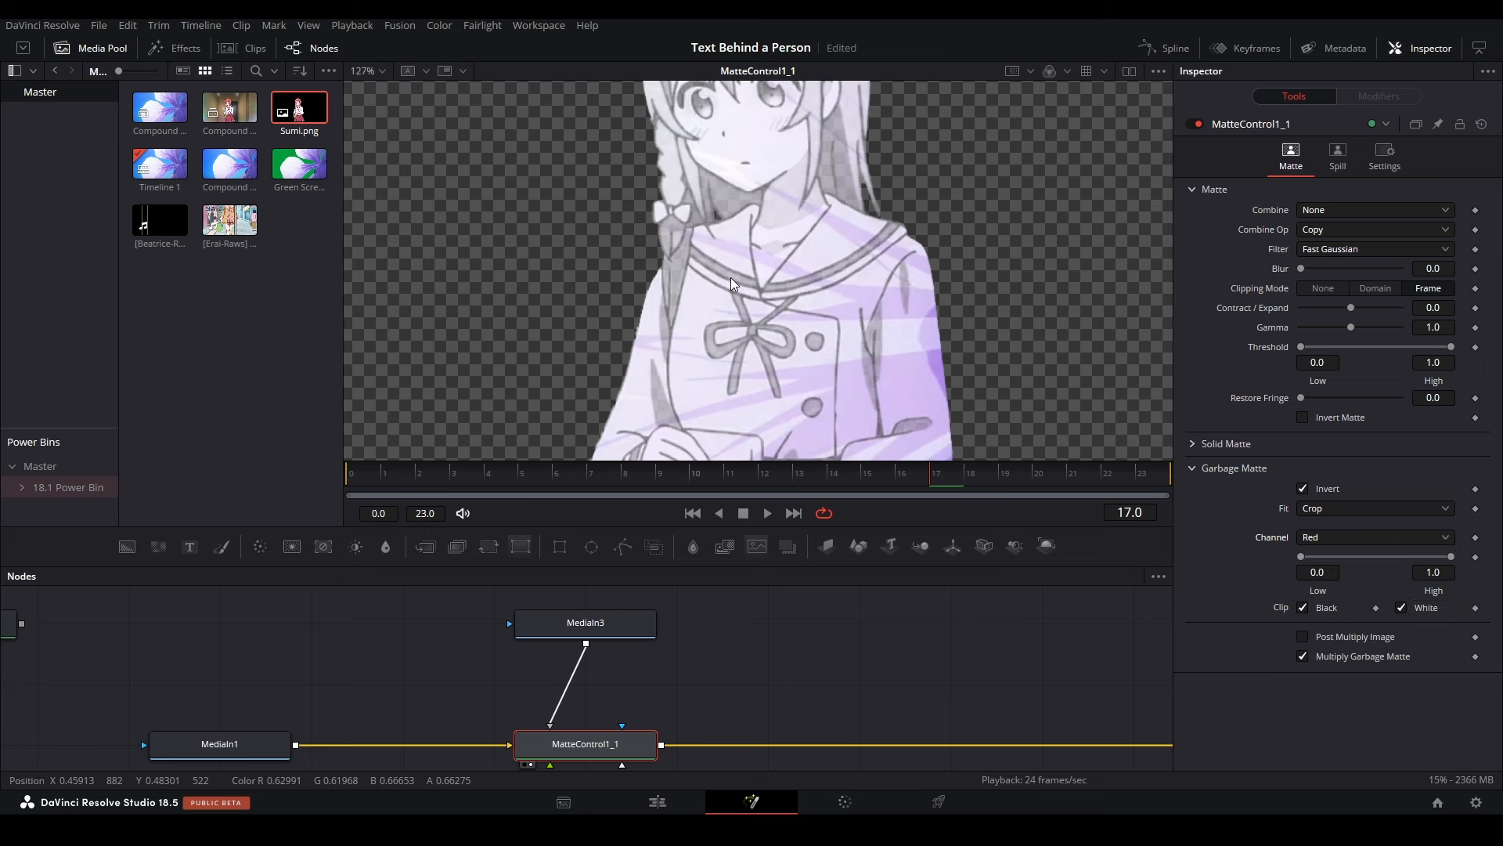
click(627, 624)
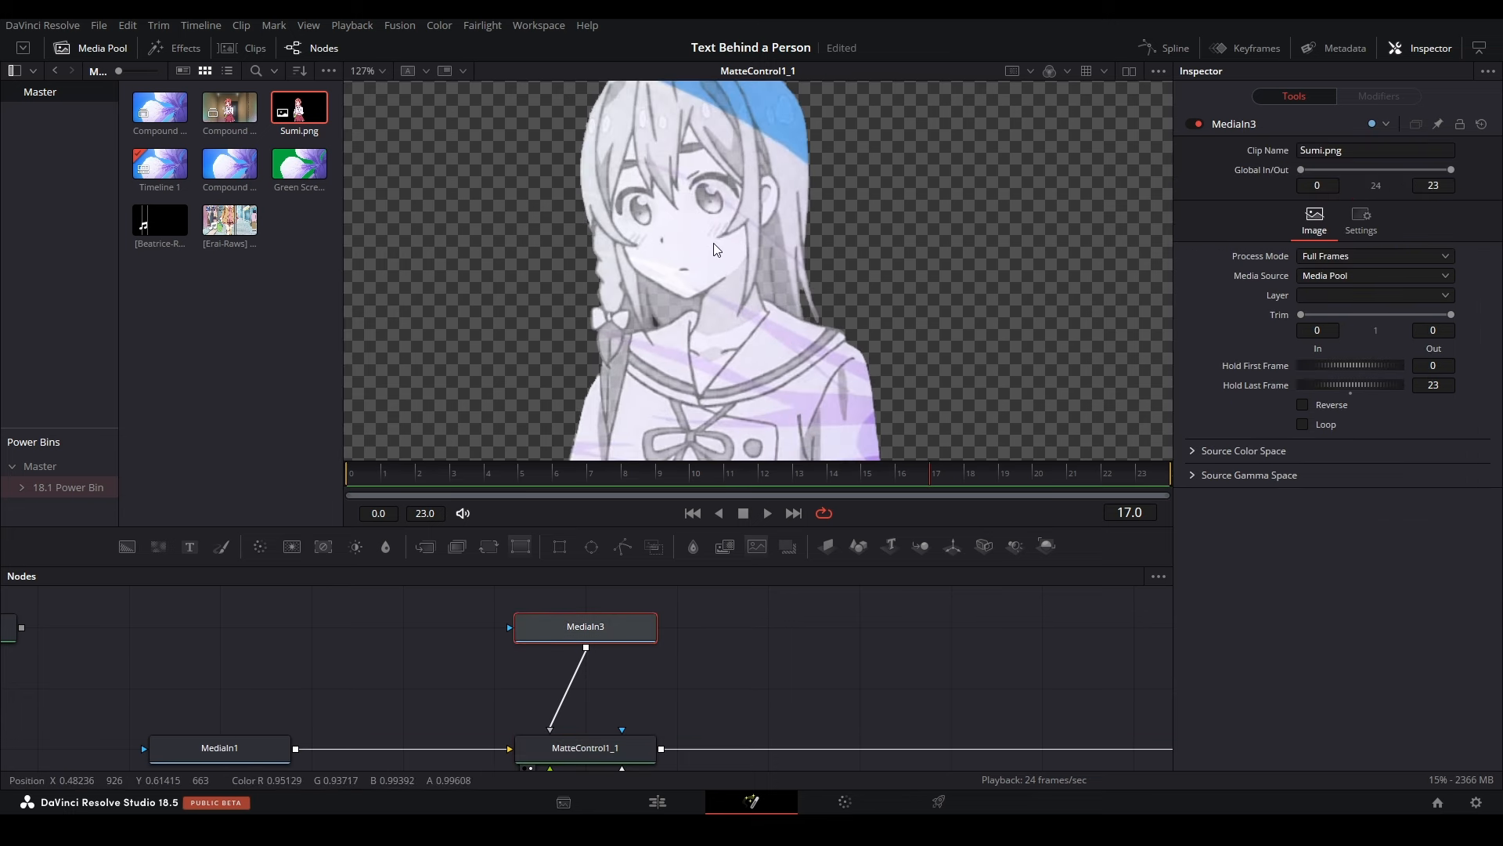
key(ctrl+f)
key(ctrl+f)
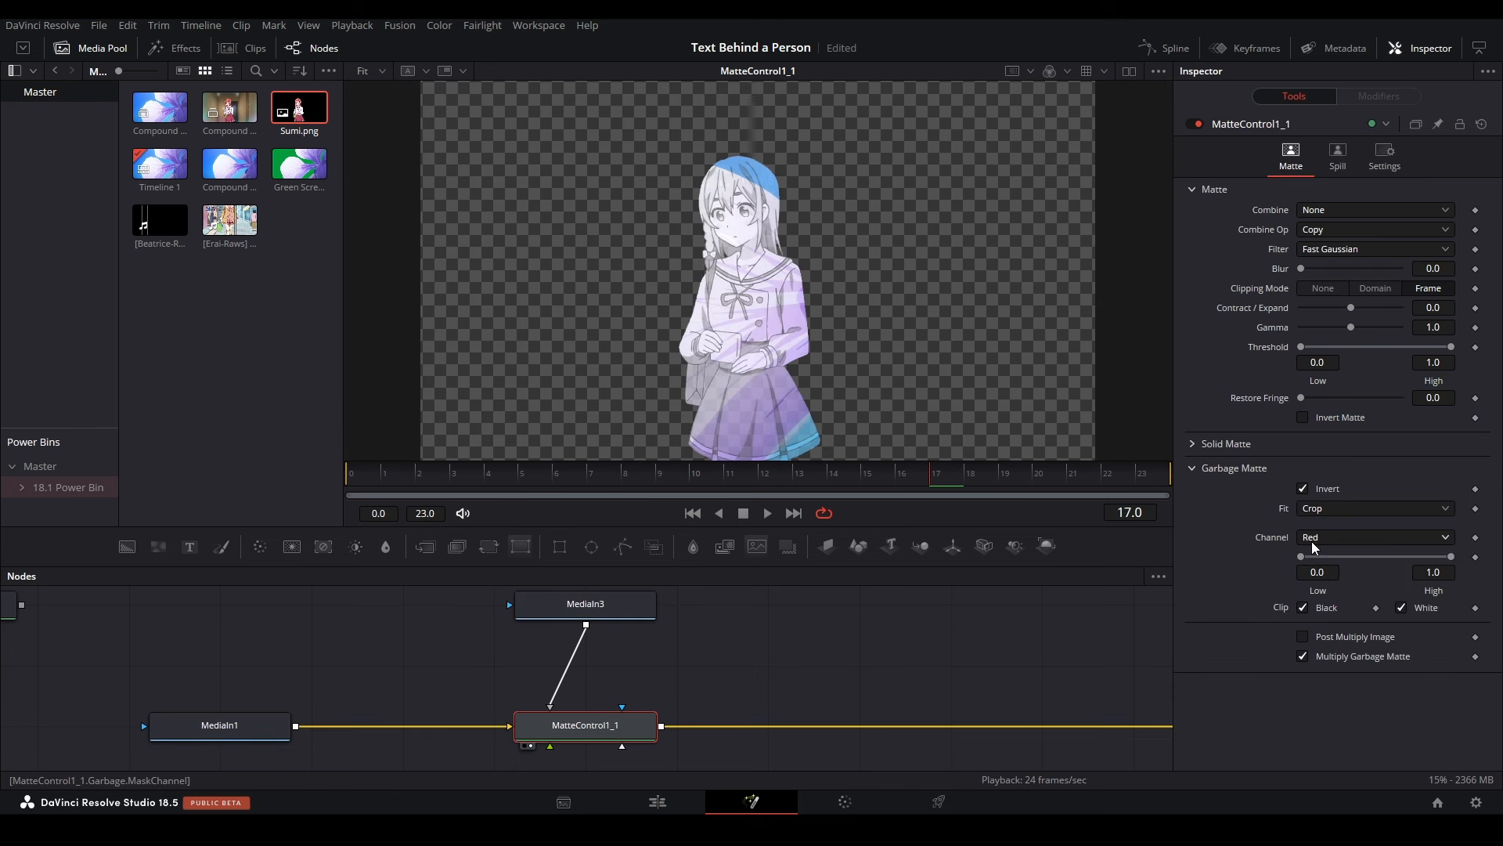
Step: Switch the garbage matte channel to Green and on to Blue to compare the results
click(1313, 540)
click(1334, 571)
click(1349, 541)
click(1335, 593)
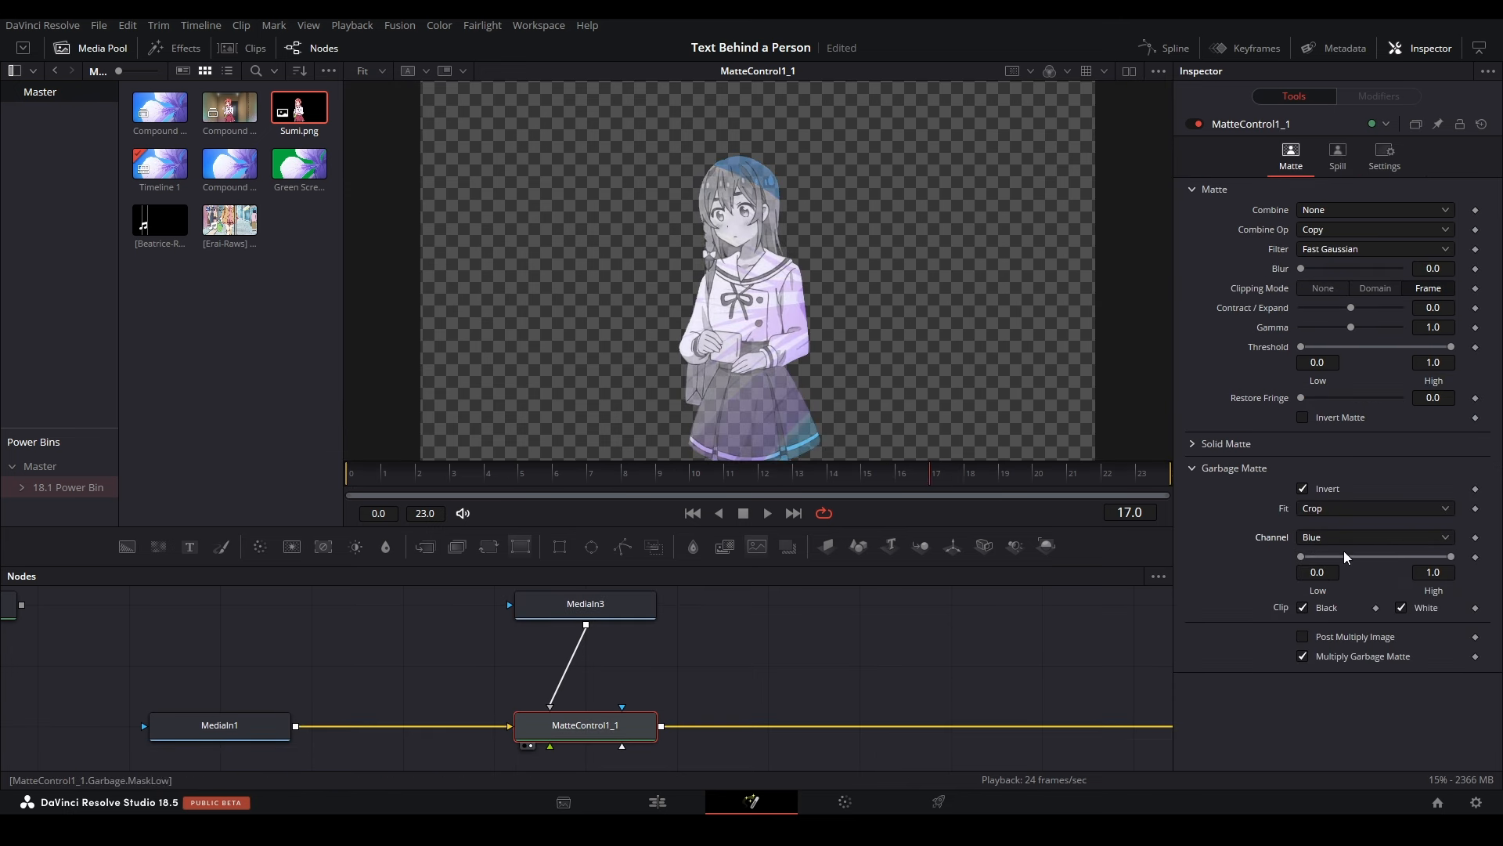
click(1345, 540)
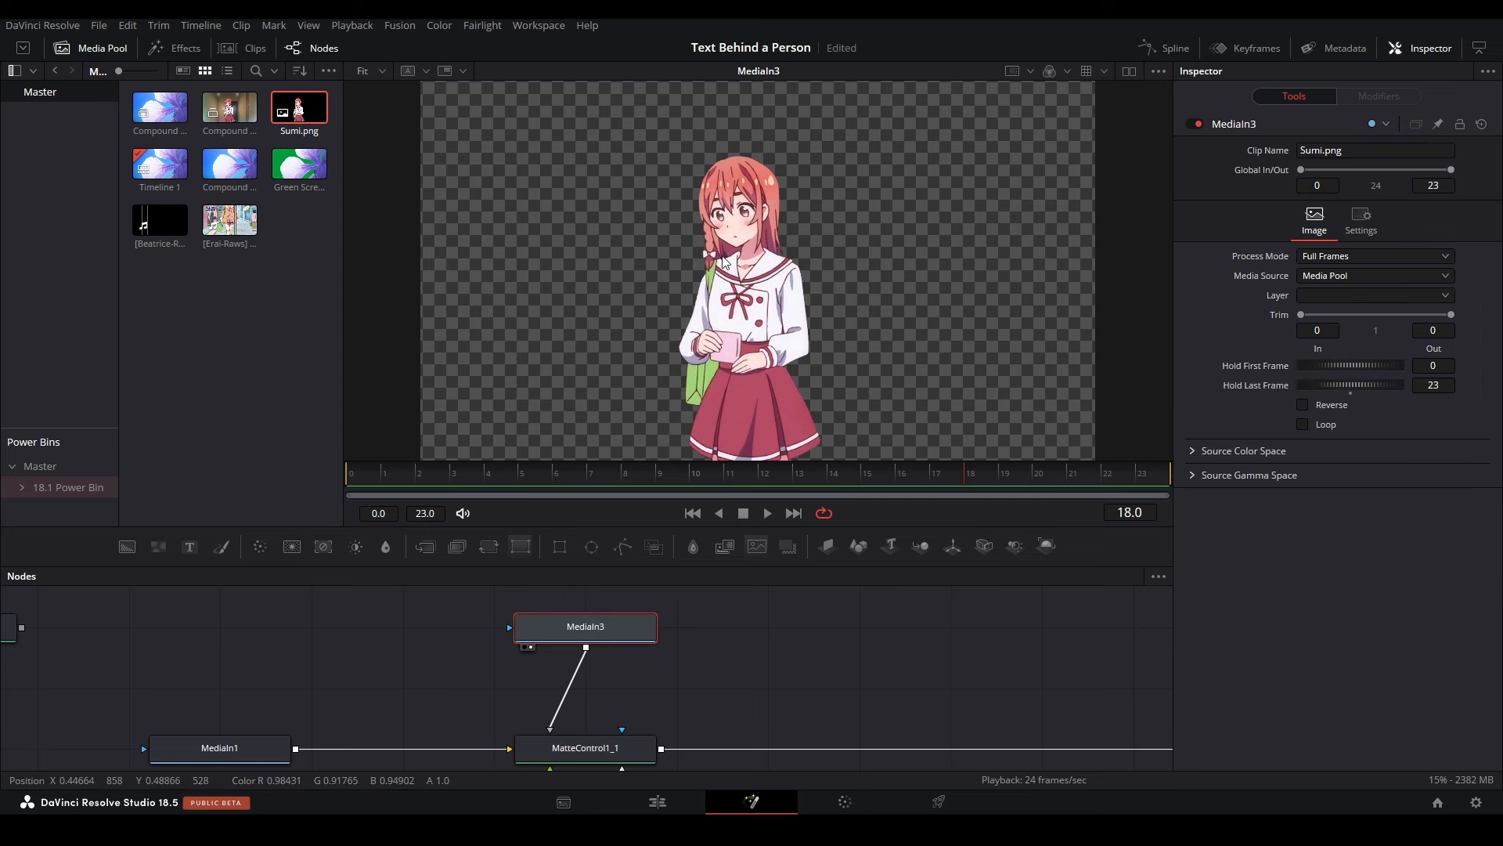
Step: Add a Brightness/Contrast node fed by MediaIn3, preview it, and set its saturation to 0.0
scroll(730, 169, up, 3)
scroll(731, 169, up, 3)
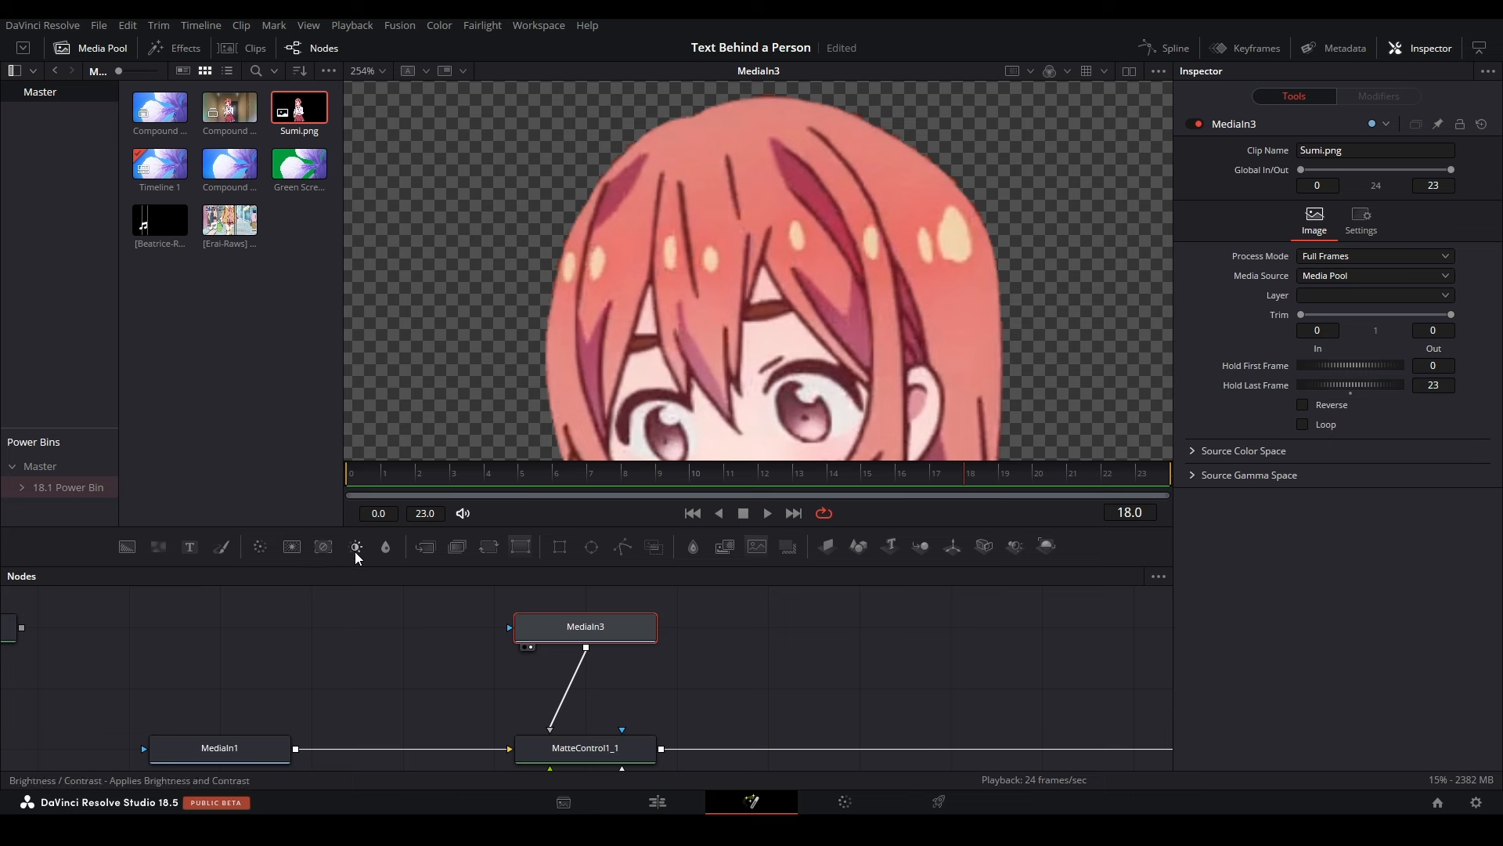
drag(354, 552, 726, 639)
drag(586, 648, 728, 631)
key(2)
drag(1350, 309, 713, 395)
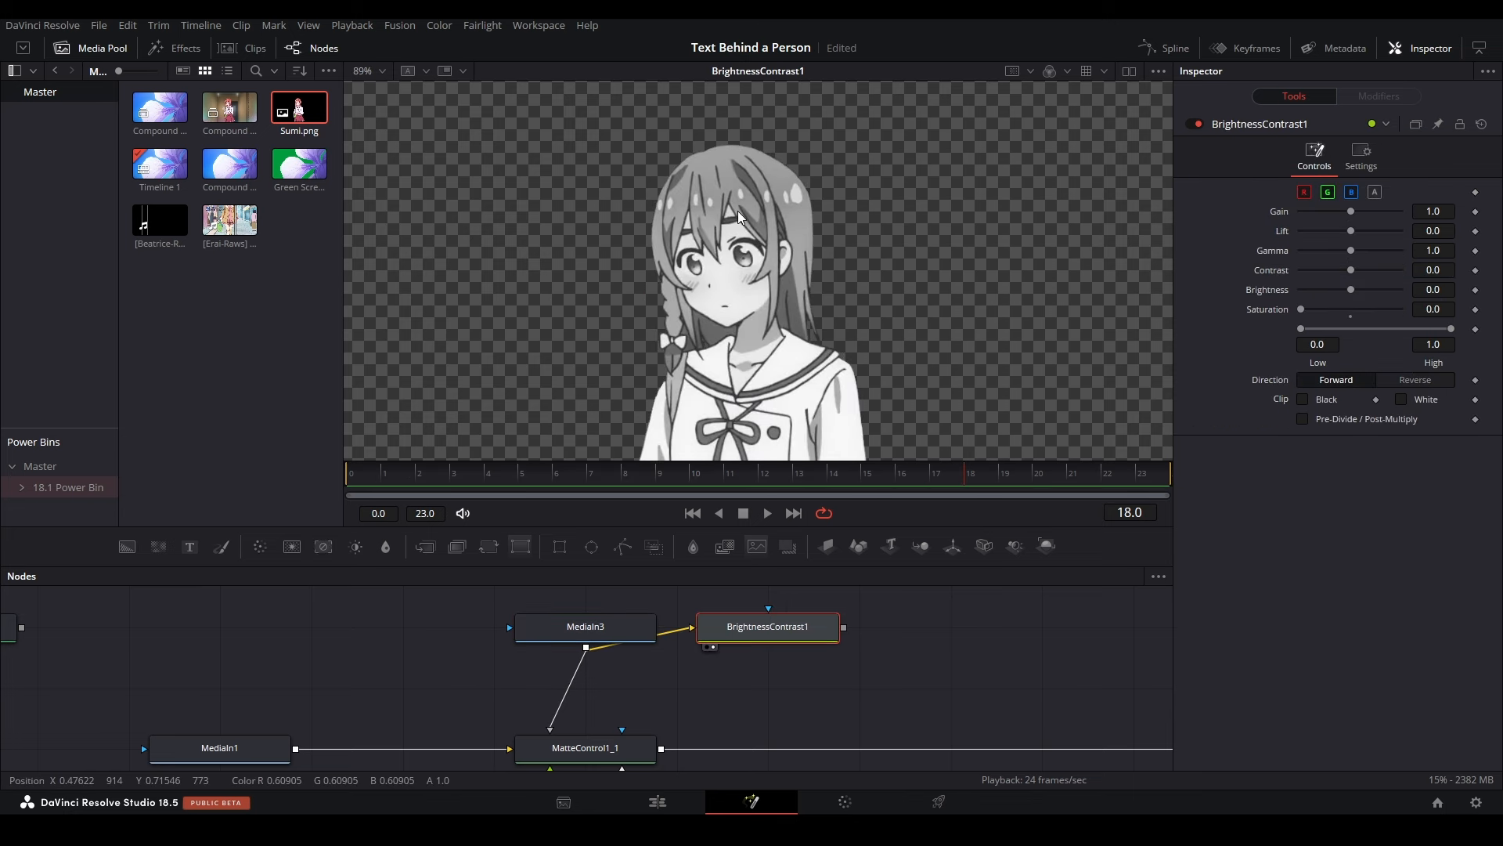
Step: Examine the light and dark areas of the desaturated cutout's face and eye up close
scroll(737, 212, up, 4)
drag(797, 451, 728, 23)
scroll(716, 257, up, 6)
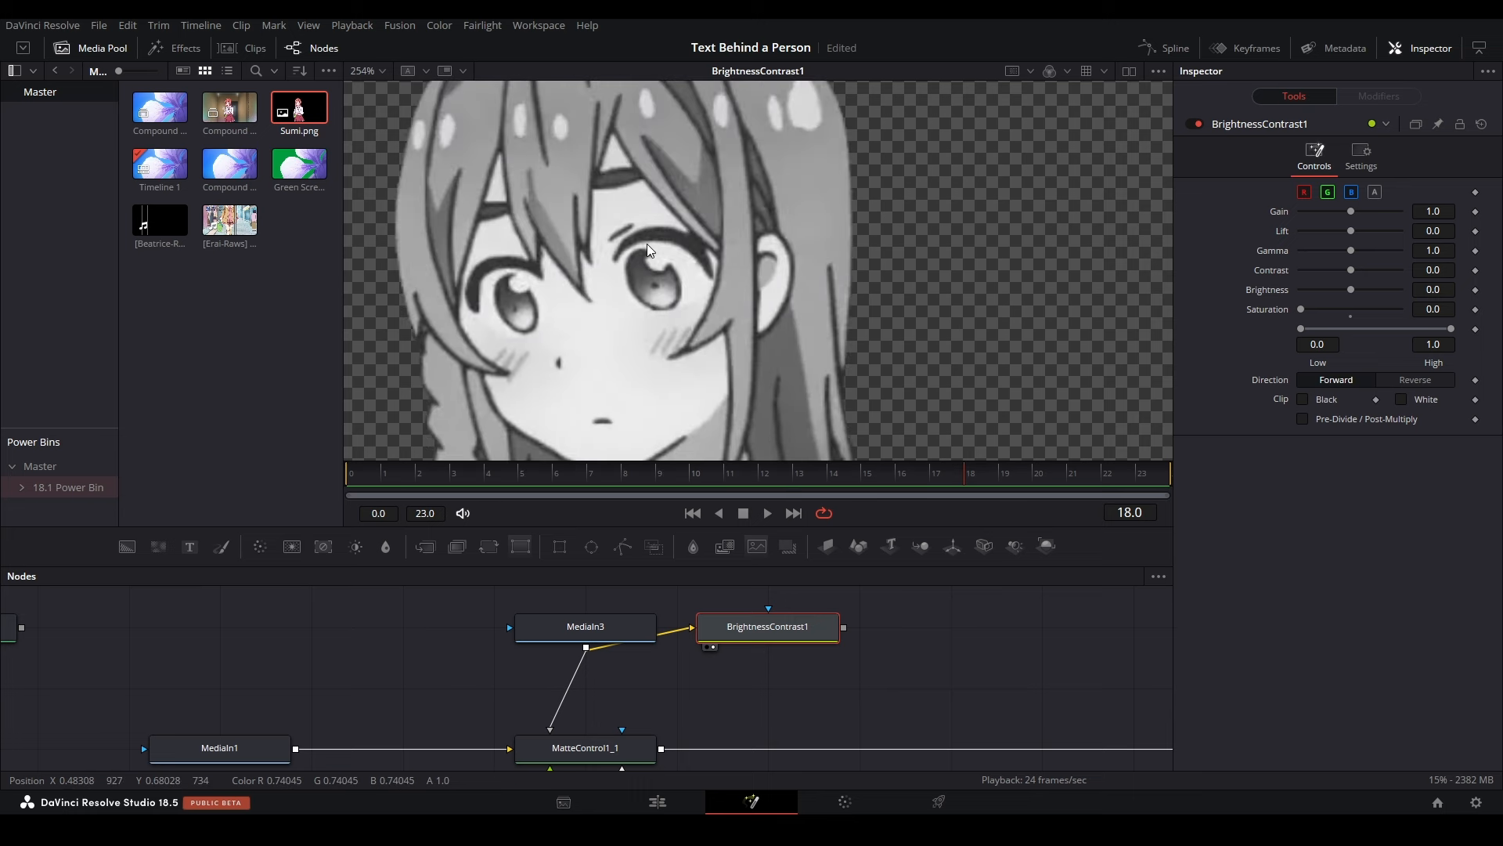
scroll(646, 243, up, 5)
scroll(659, 233, down, 8)
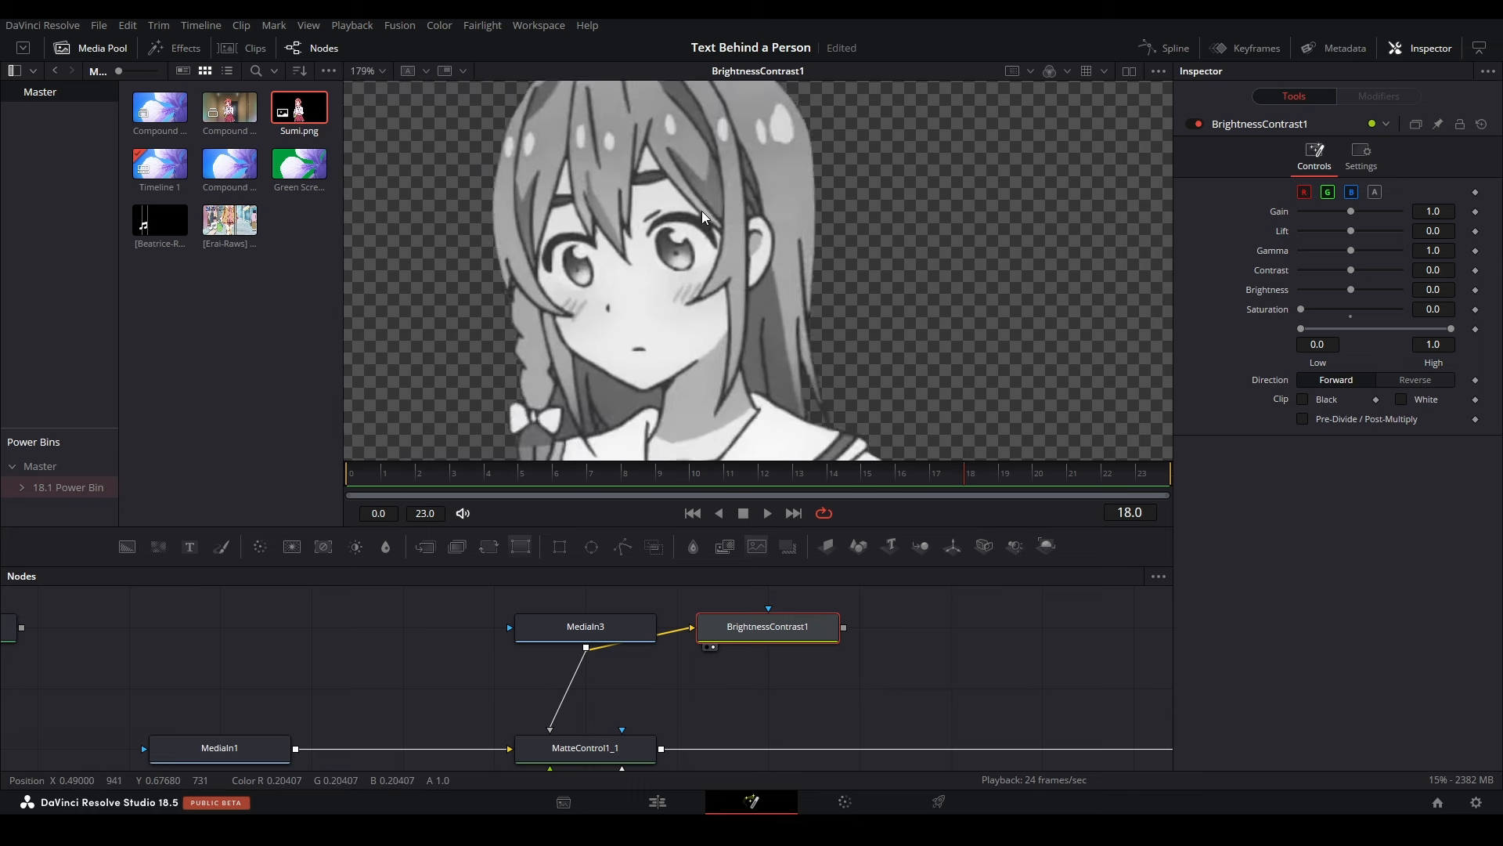
scroll(739, 255, up, 8)
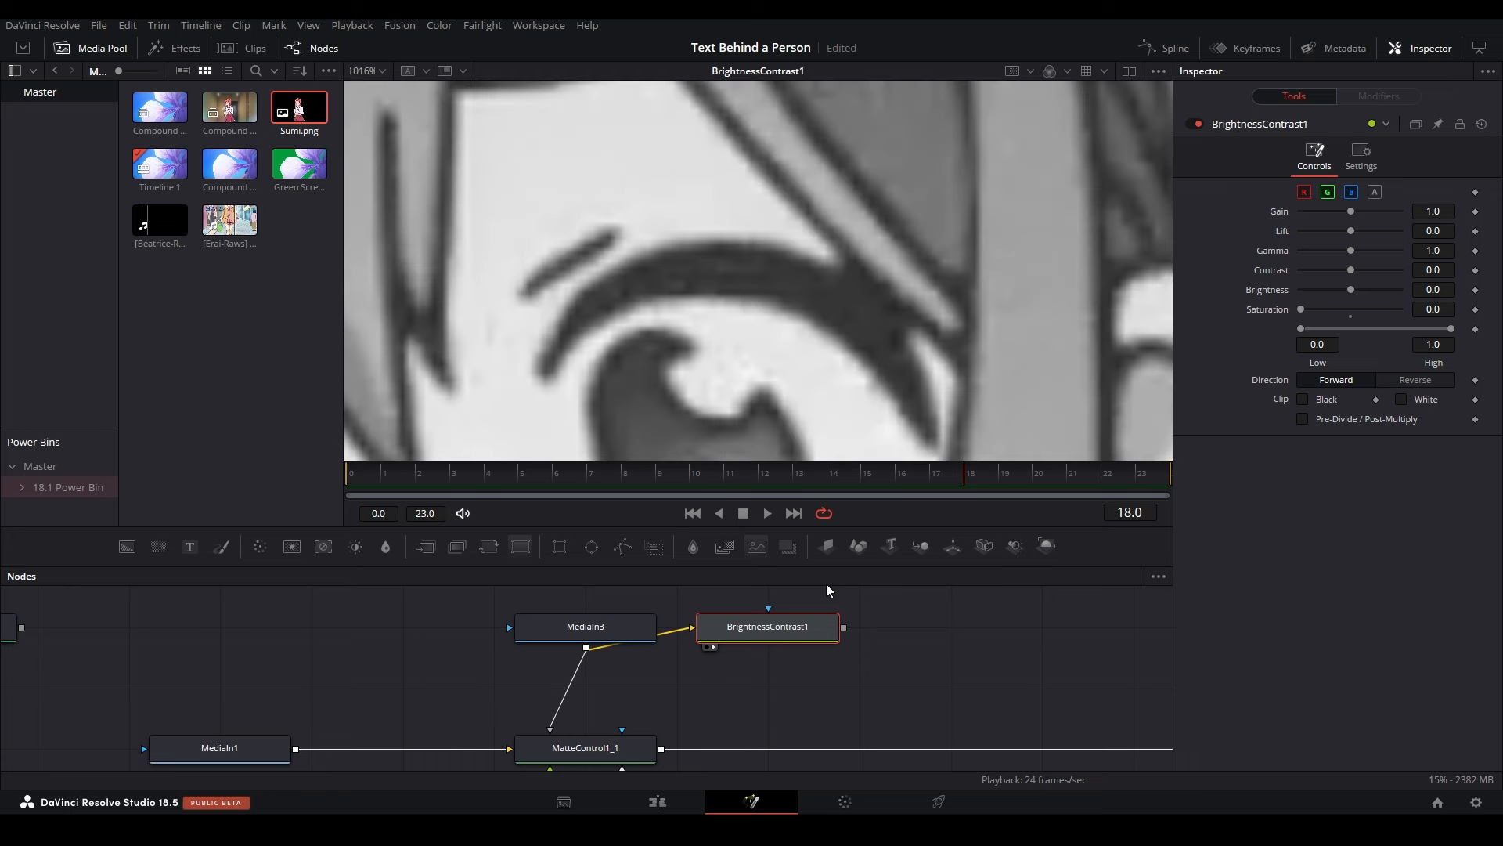
Step: Examine the full desaturated cutout and review the MatteControl1_1 garbage matte settings
scroll(742, 260, down, 10)
drag(704, 270, 682, 90)
drag(719, 454, 776, 288)
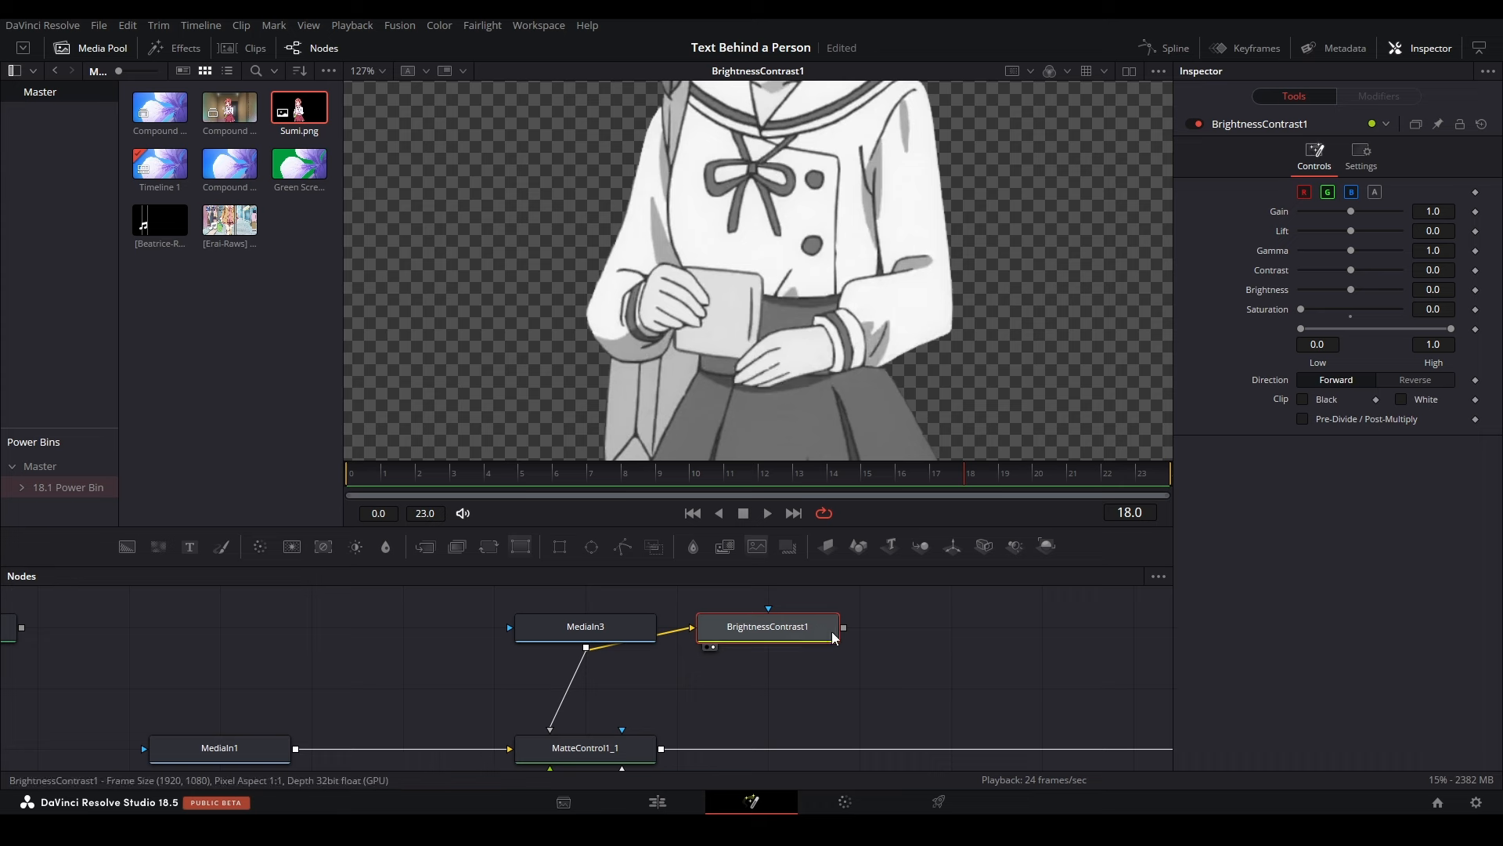
click(605, 753)
scroll(603, 759, down, 1)
drag(822, 157, 869, 474)
scroll(557, 666, down, 2)
drag(337, 665, 558, 585)
drag(376, 644, 504, 645)
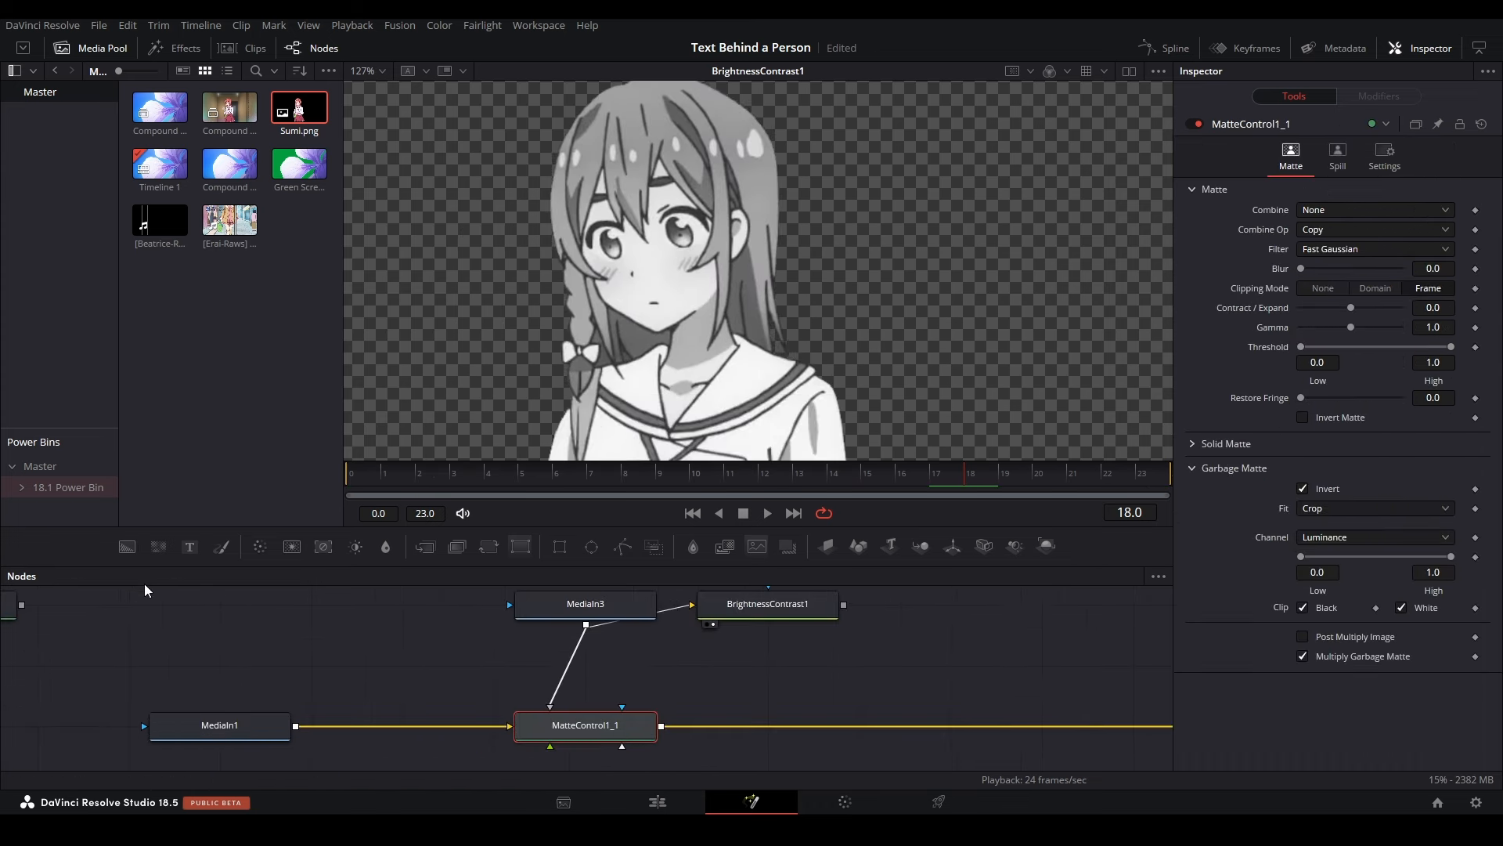
scroll(259, 599, down, 2)
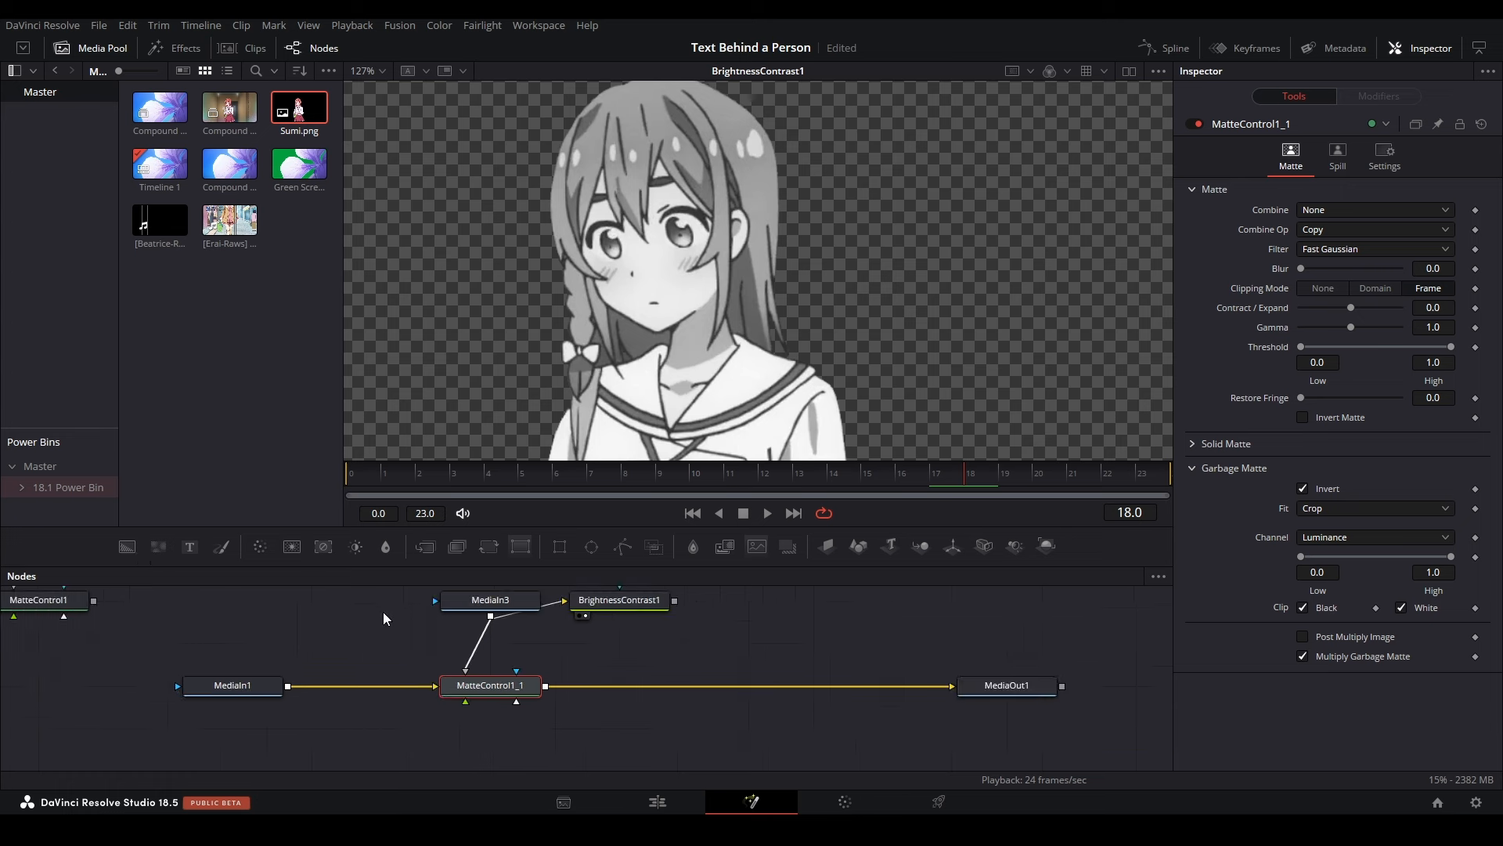
Step: Detach MediaIn3 from MatteControl1_1 and move it aside together with the BrightnessContrast1 node
scroll(548, 650, up, 1)
drag(438, 611, 705, 689)
drag(491, 654, 166, 650)
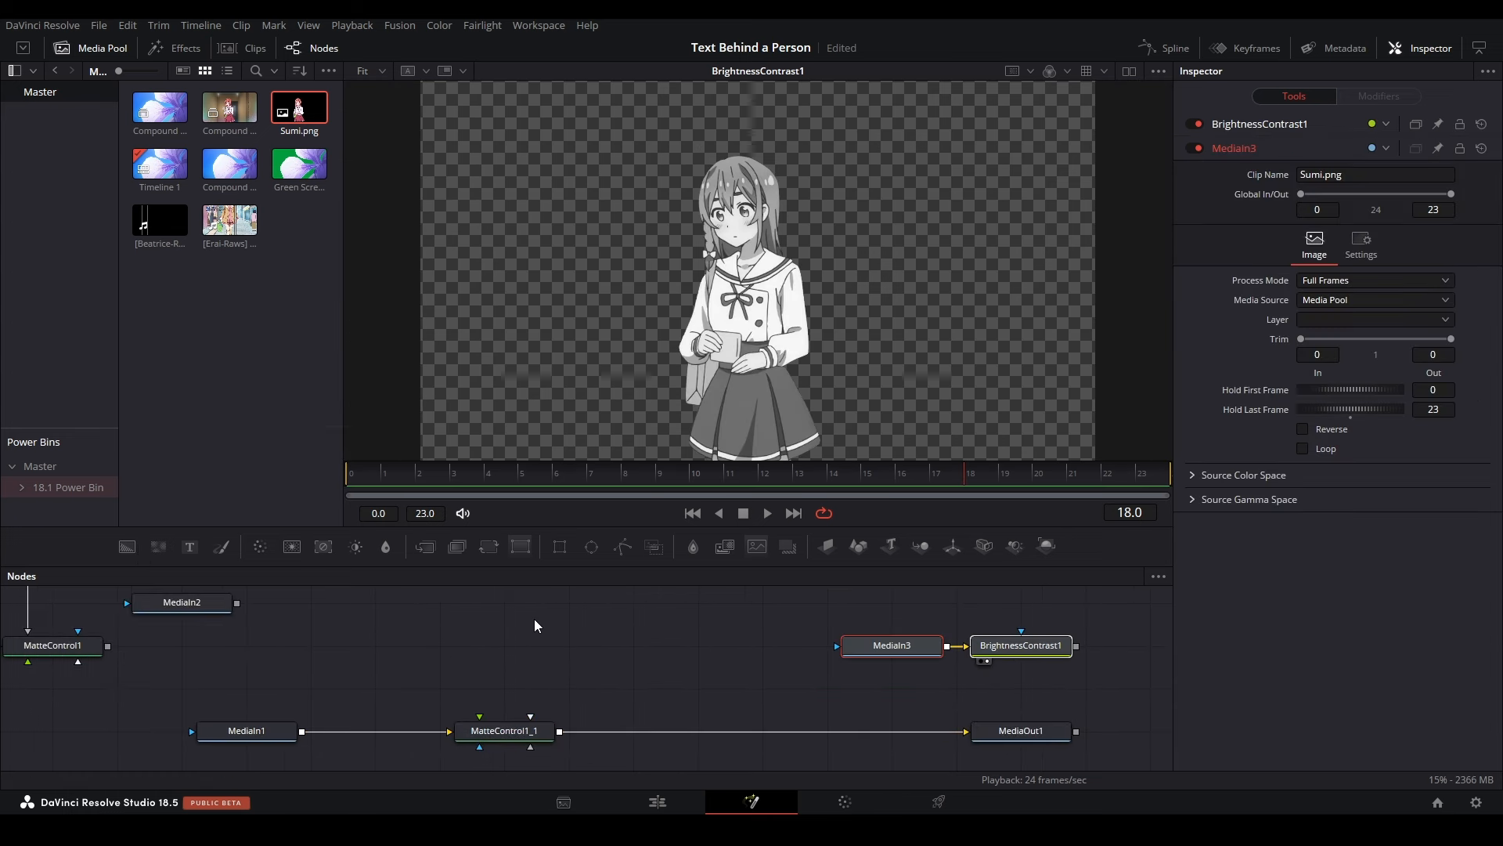
Step: Add a rendered circle shape with its transform node T, connect it to MatteControl1_1 as the garbage matte, and preview the masked image
key(shift+space)
text(circle)
key(Return)
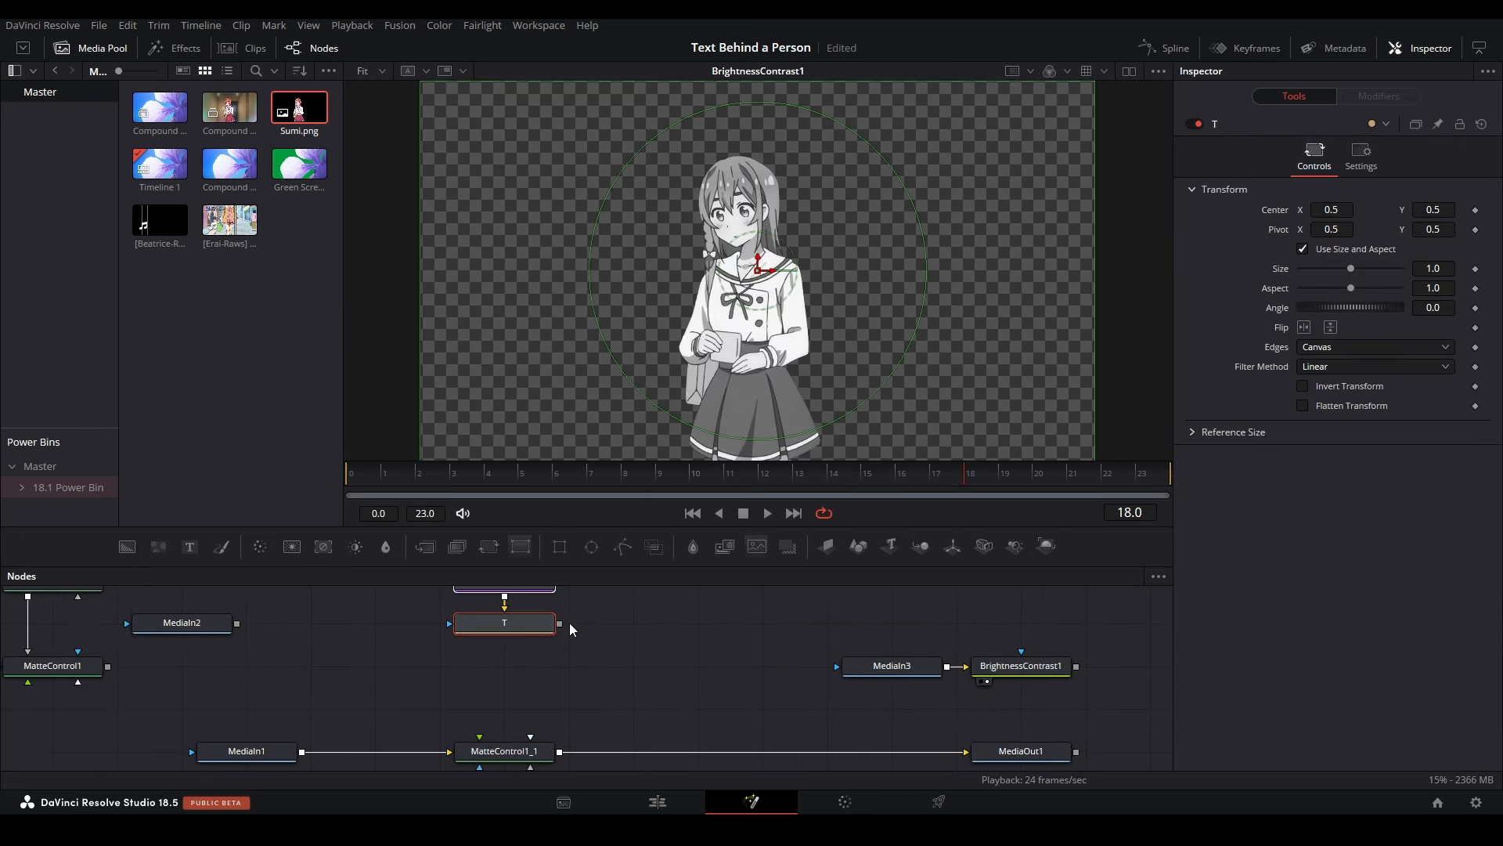
key(1)
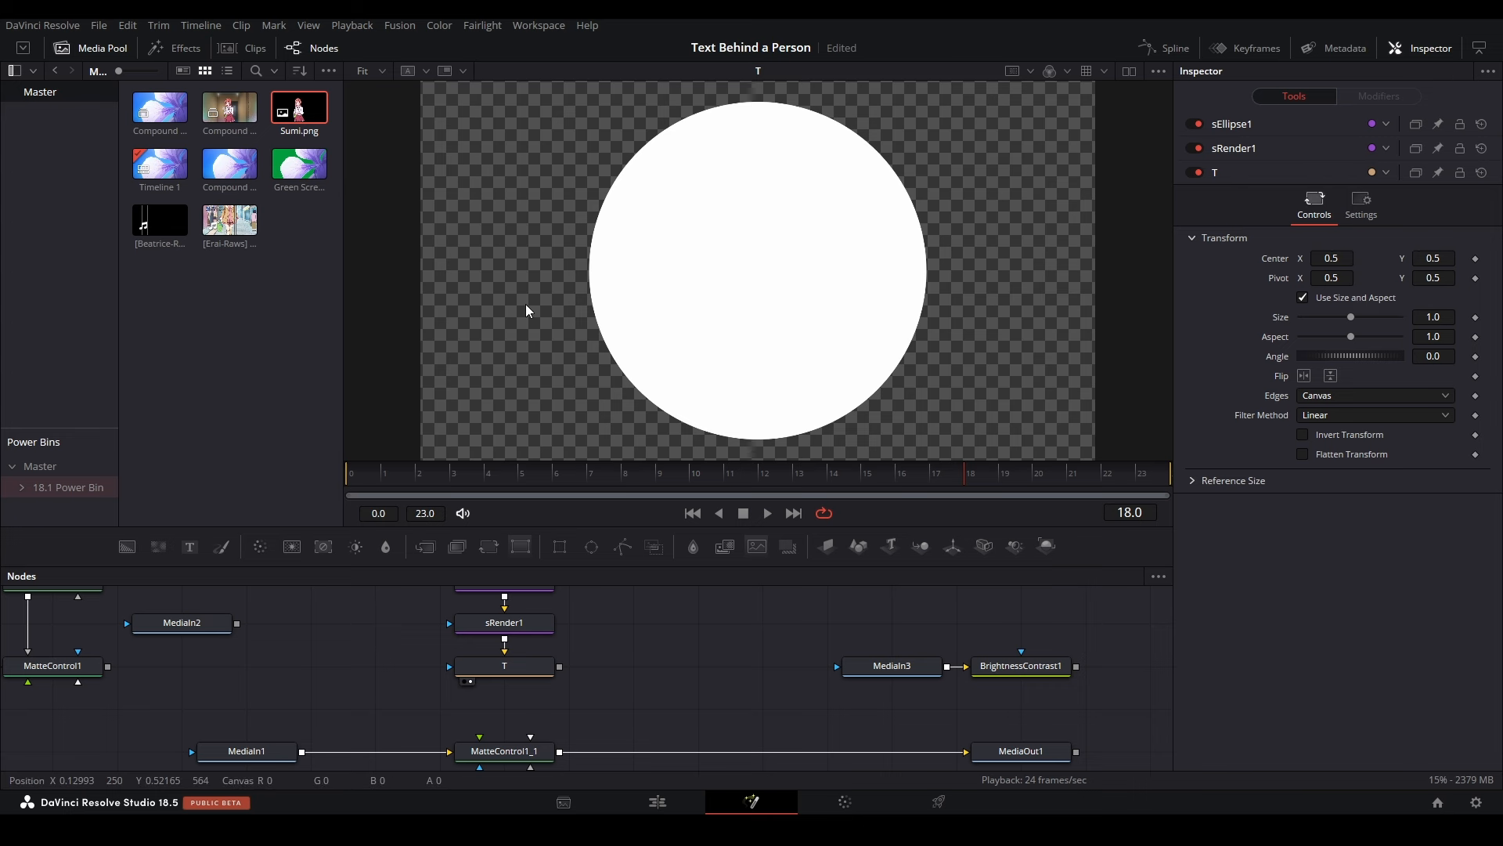
drag(561, 667, 768, 163)
click(569, 800)
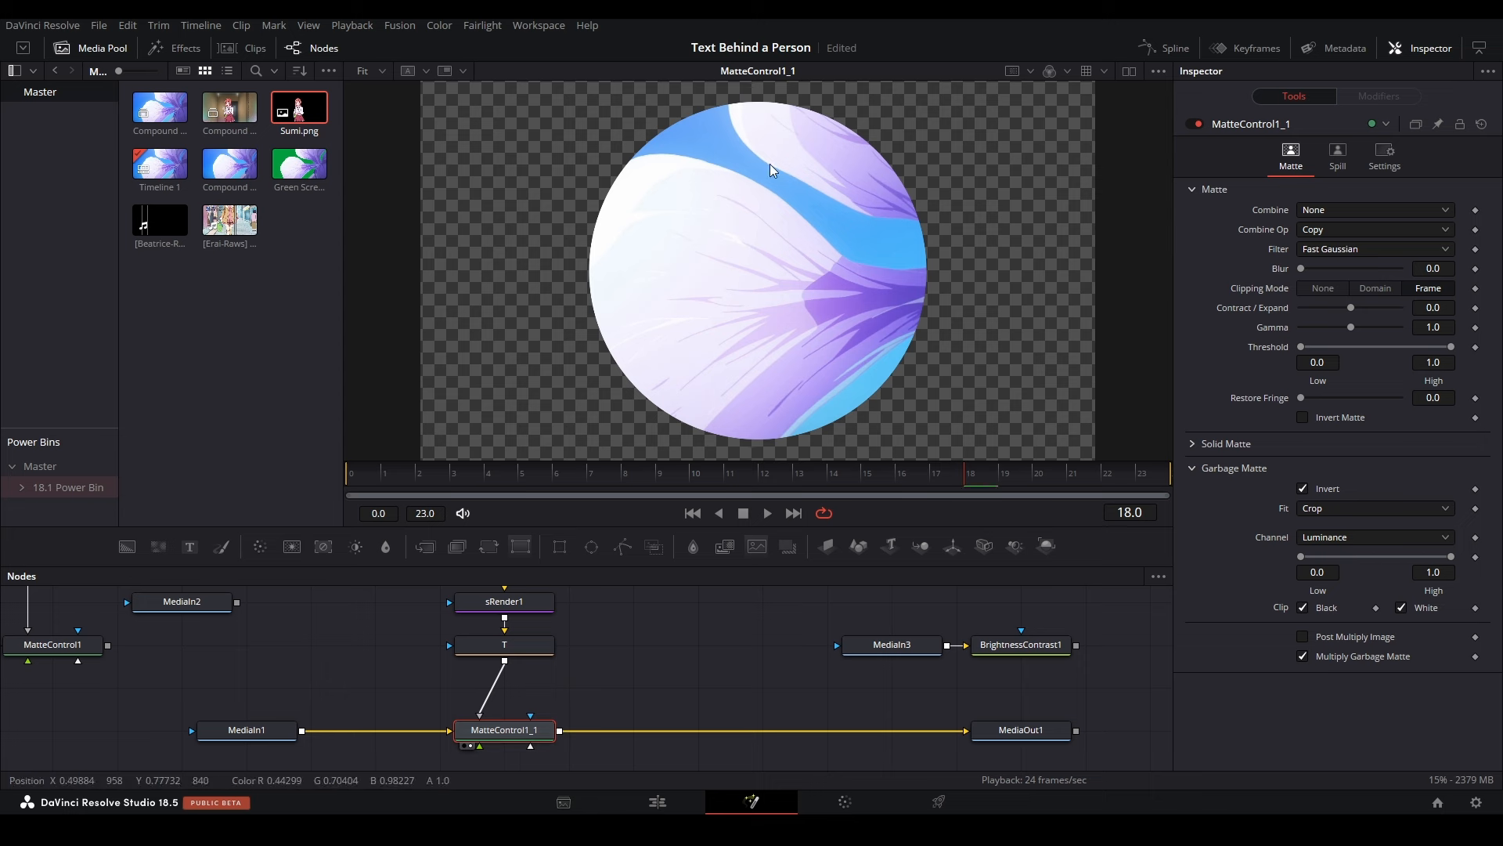
Step: Preview the T node and merge the circle over a solid black Background node feeding the garbage matte
scroll(549, 682, up, 2)
click(534, 688)
key(1)
drag(534, 687, 520, 681)
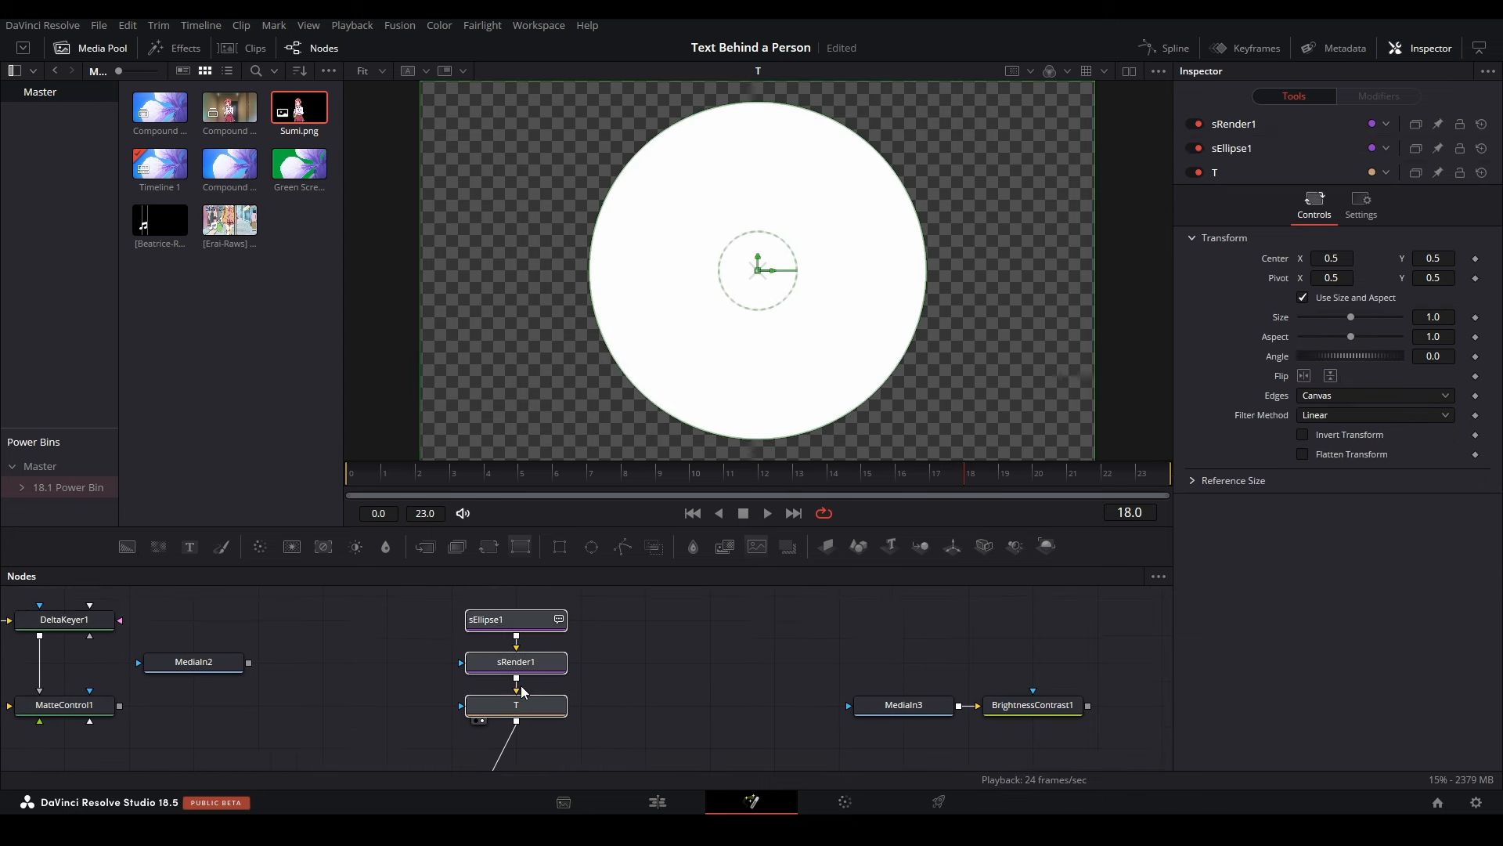
key(ctrl+v)
drag(509, 733, 628, 696)
drag(638, 705, 509, 705)
key(1)
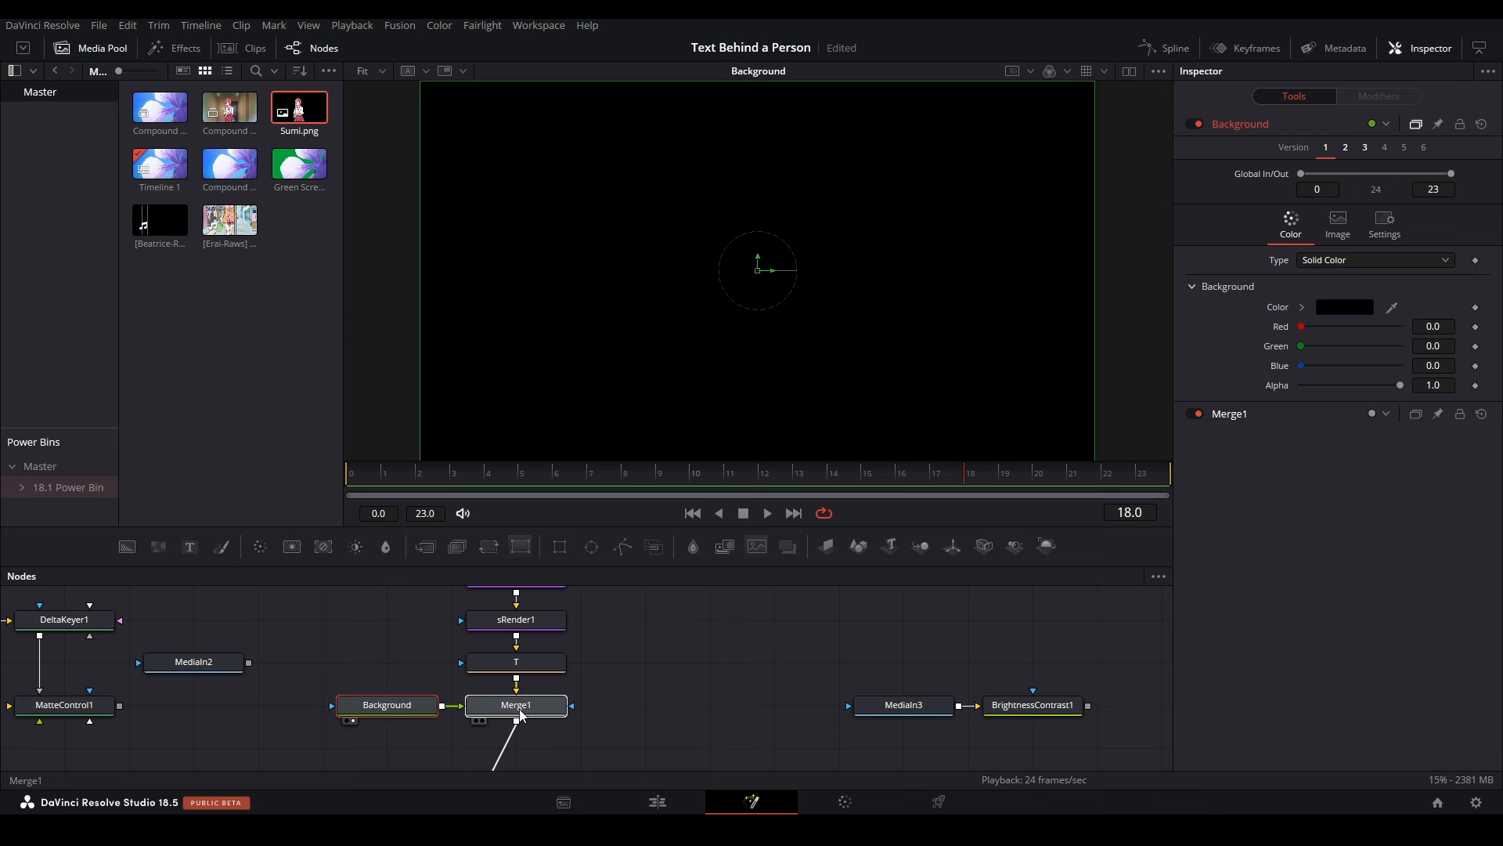
Step: Preview the circle on black from Merge1, and compare it with the masked output of MatteControl1_1
click(525, 709)
key(1)
scroll(574, 695, down, 2)
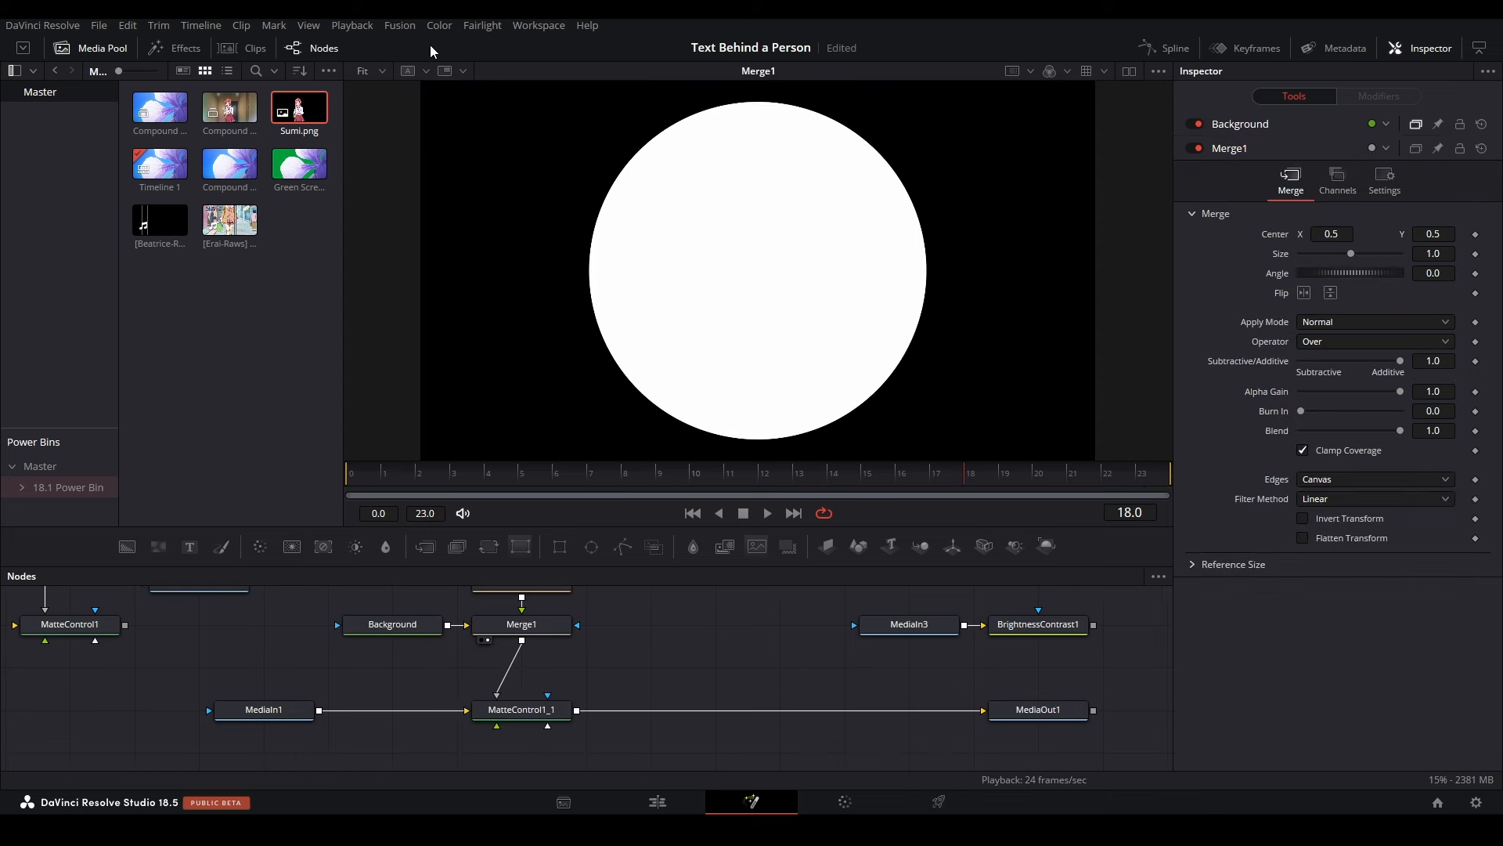
click(501, 709)
key(1)
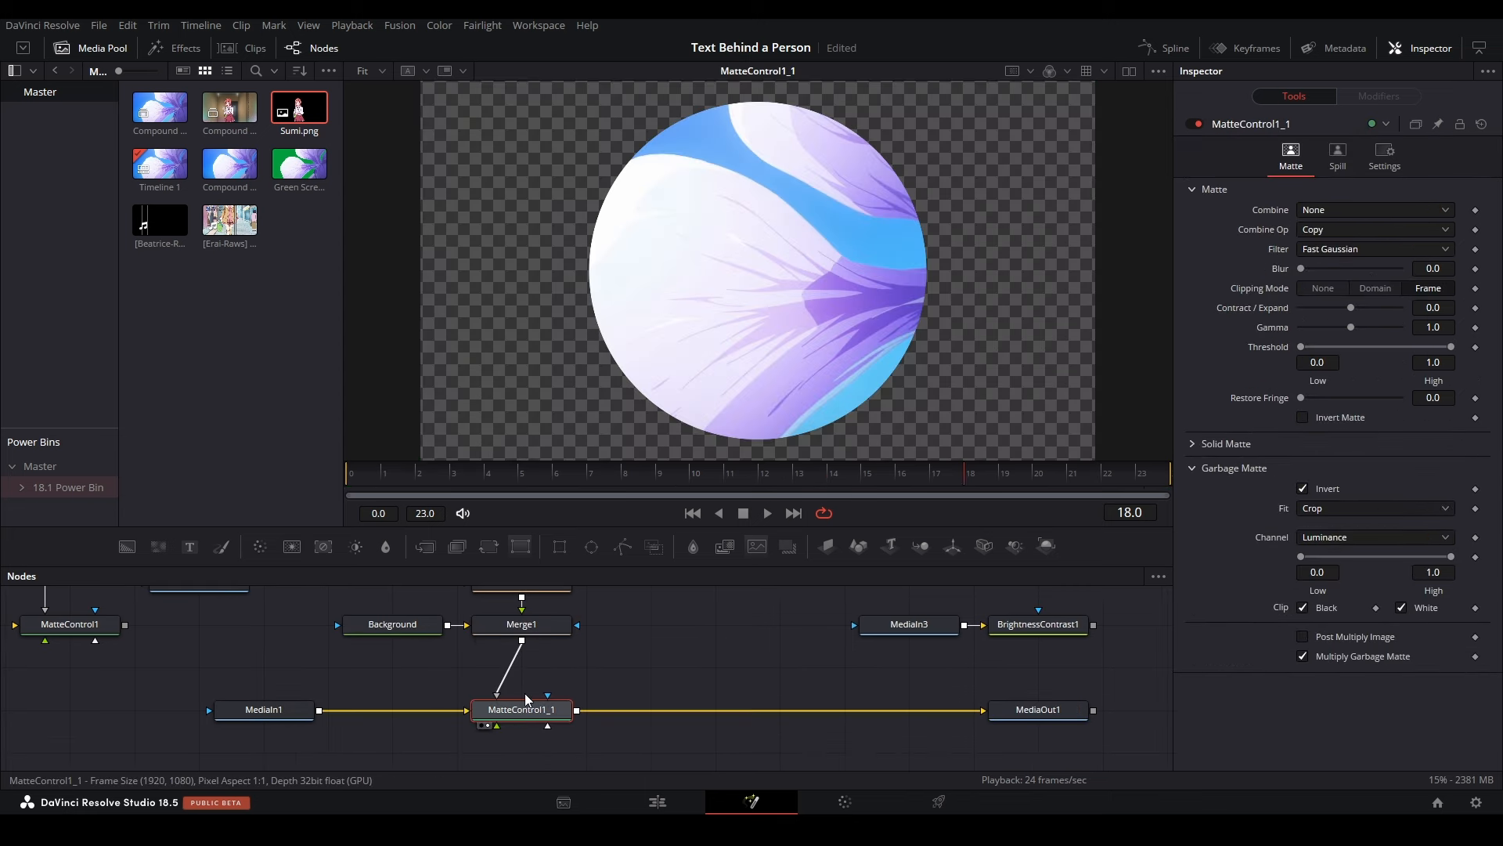
scroll(548, 674, up, 1)
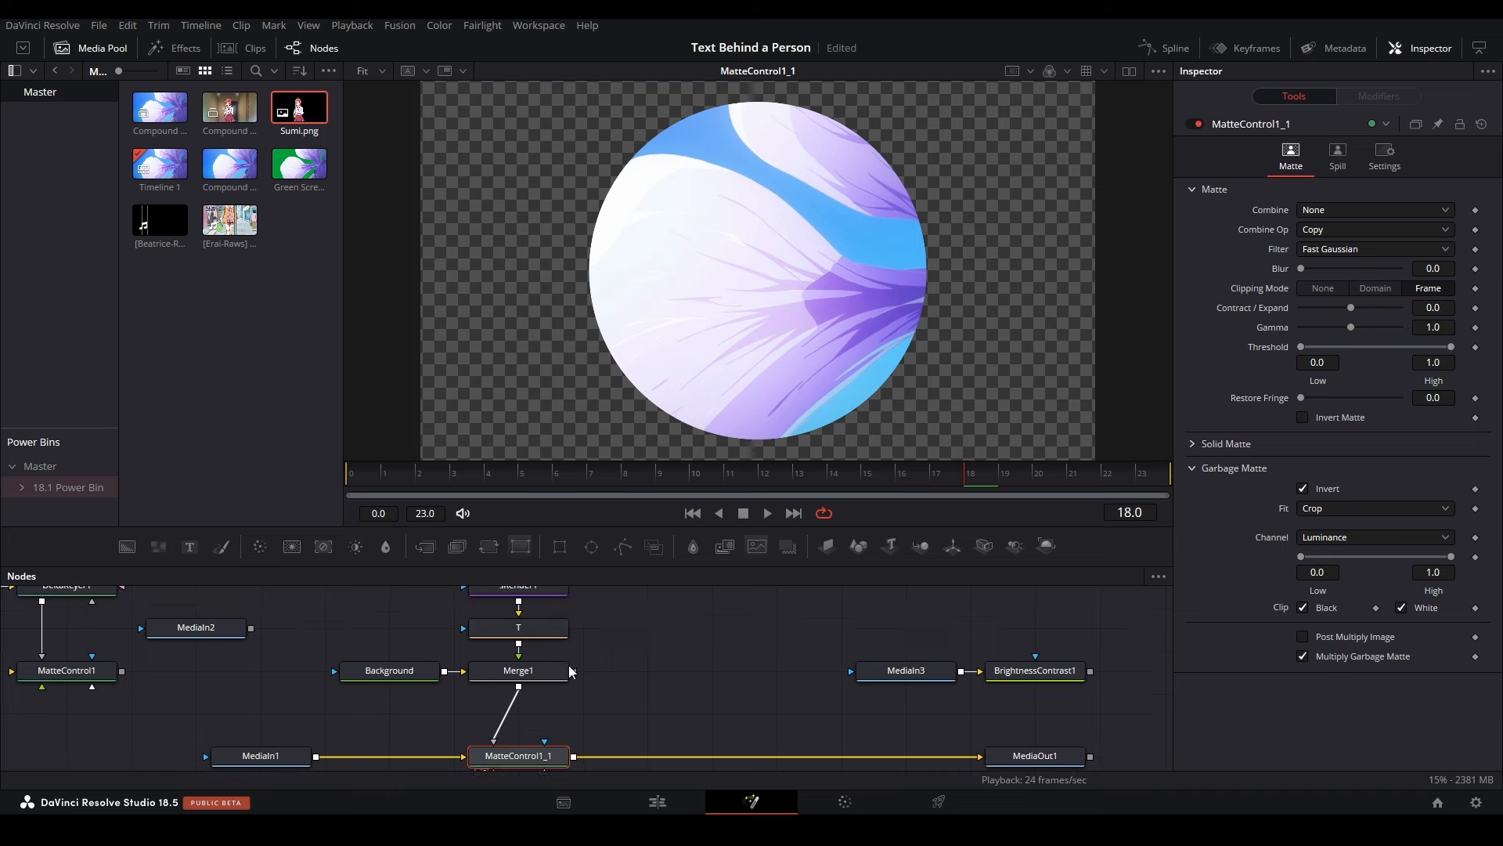
Step: Try to reposition the circle matte with the T transform node, and undo the move
click(518, 627)
drag(765, 266, 628, 279)
key(ctrl+z)
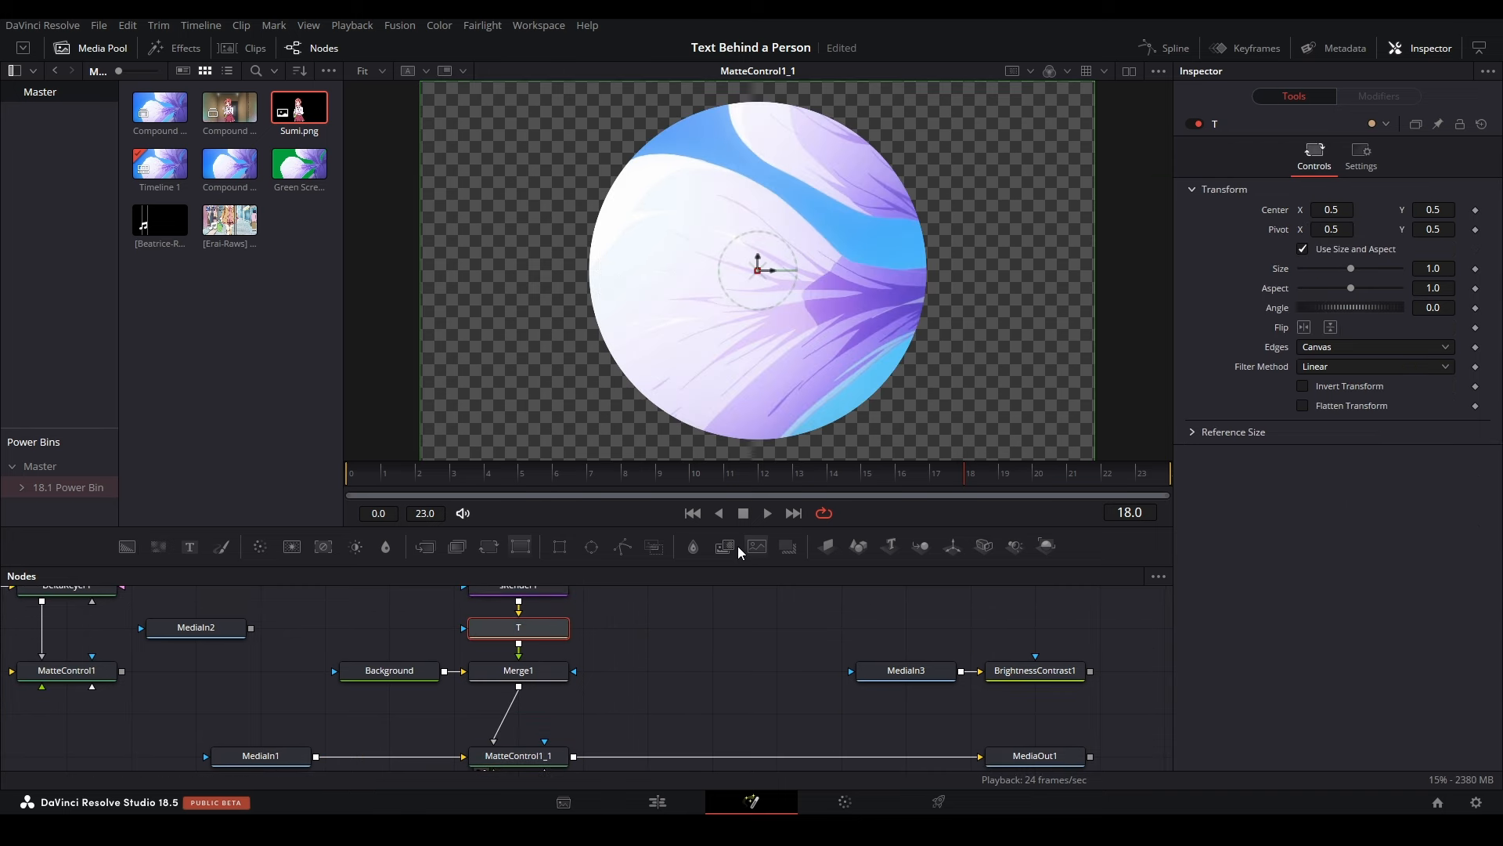
scroll(614, 656, down, 1)
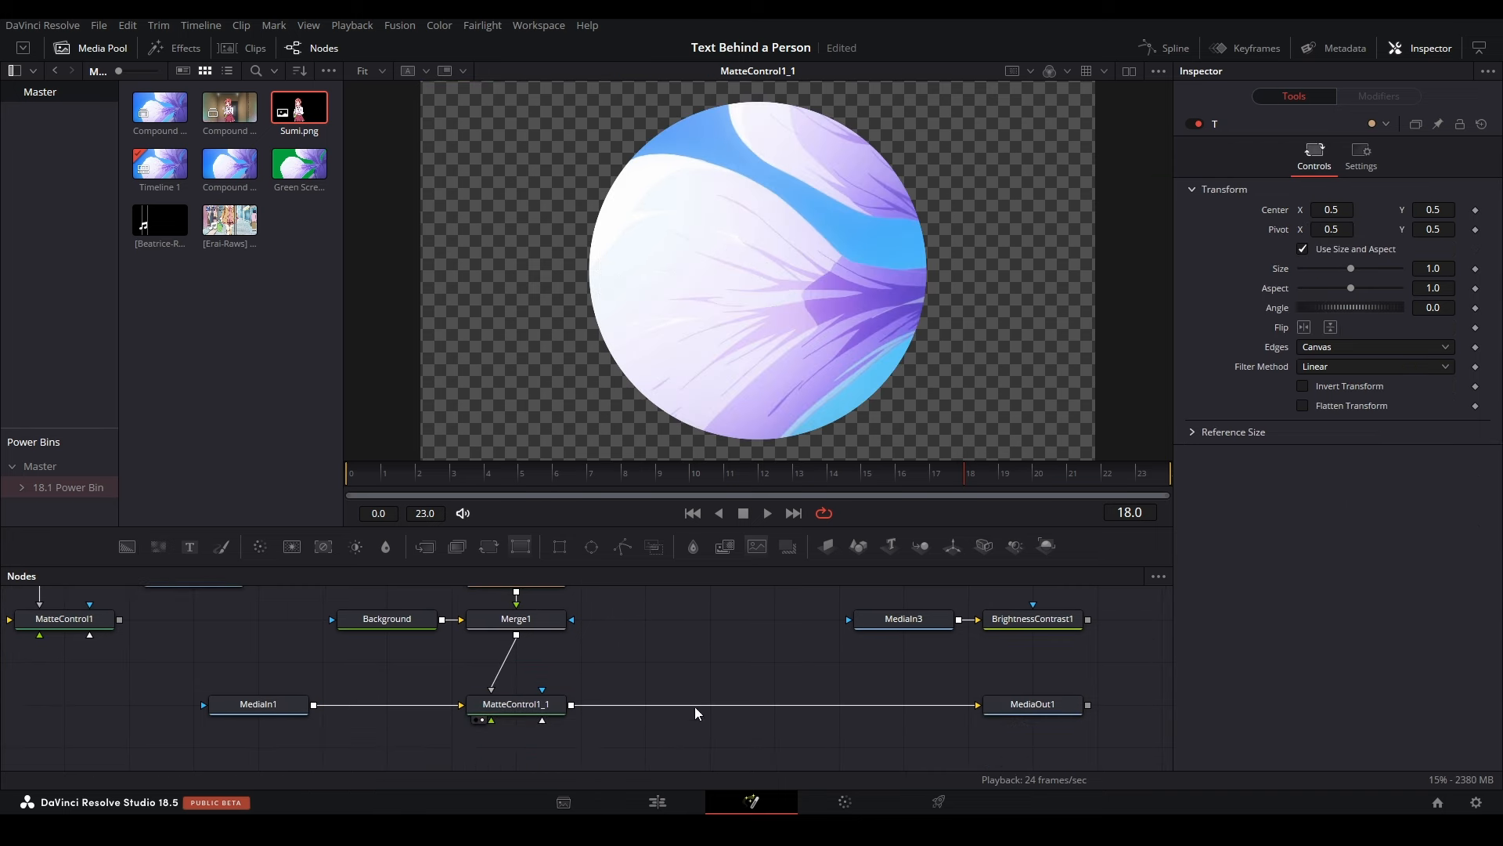
scroll(540, 666, up, 1)
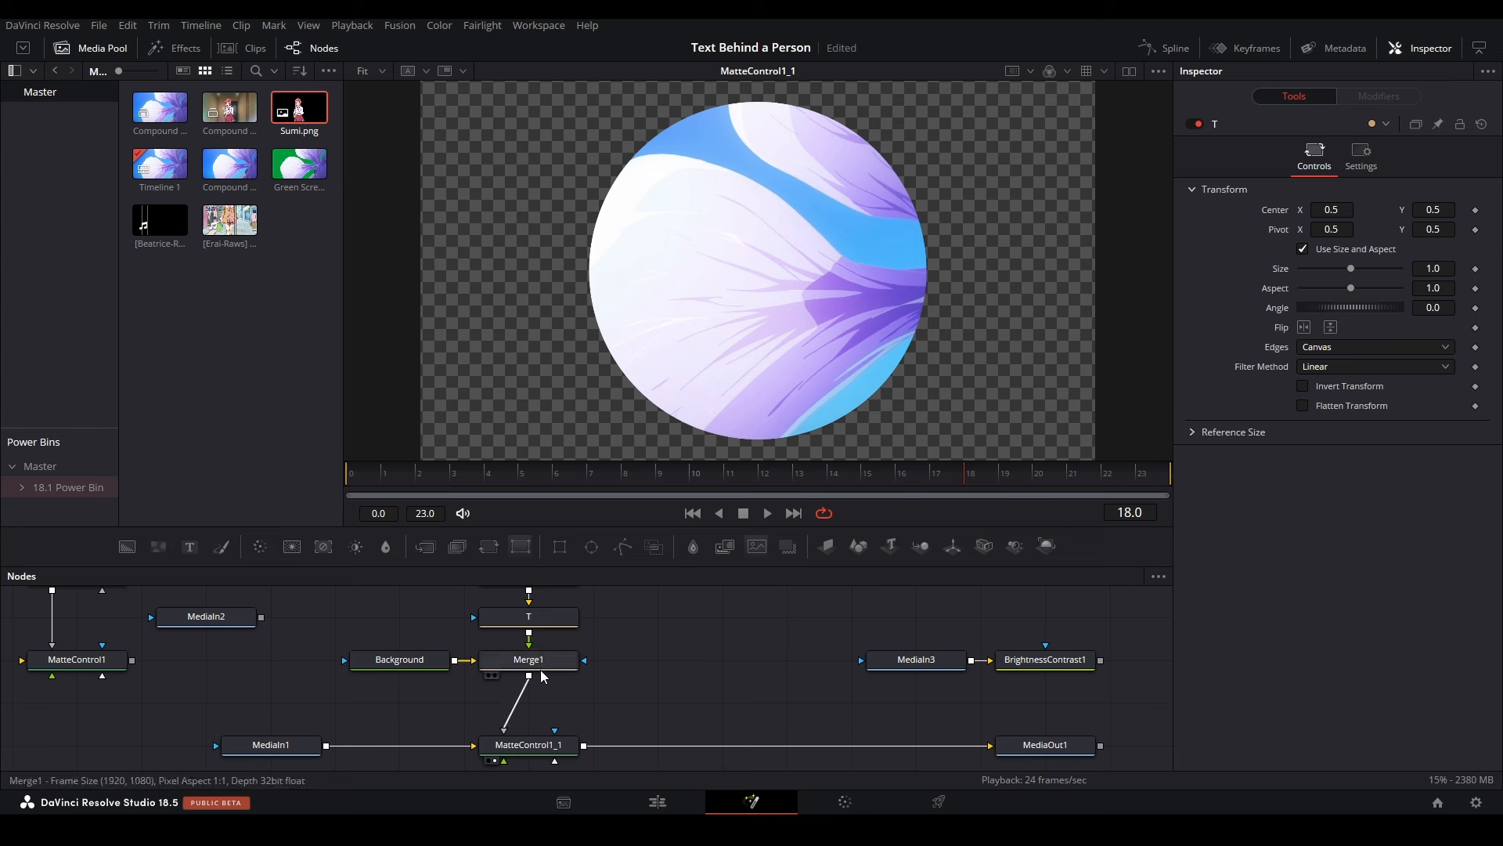
click(528, 662)
key(ctrl+z)
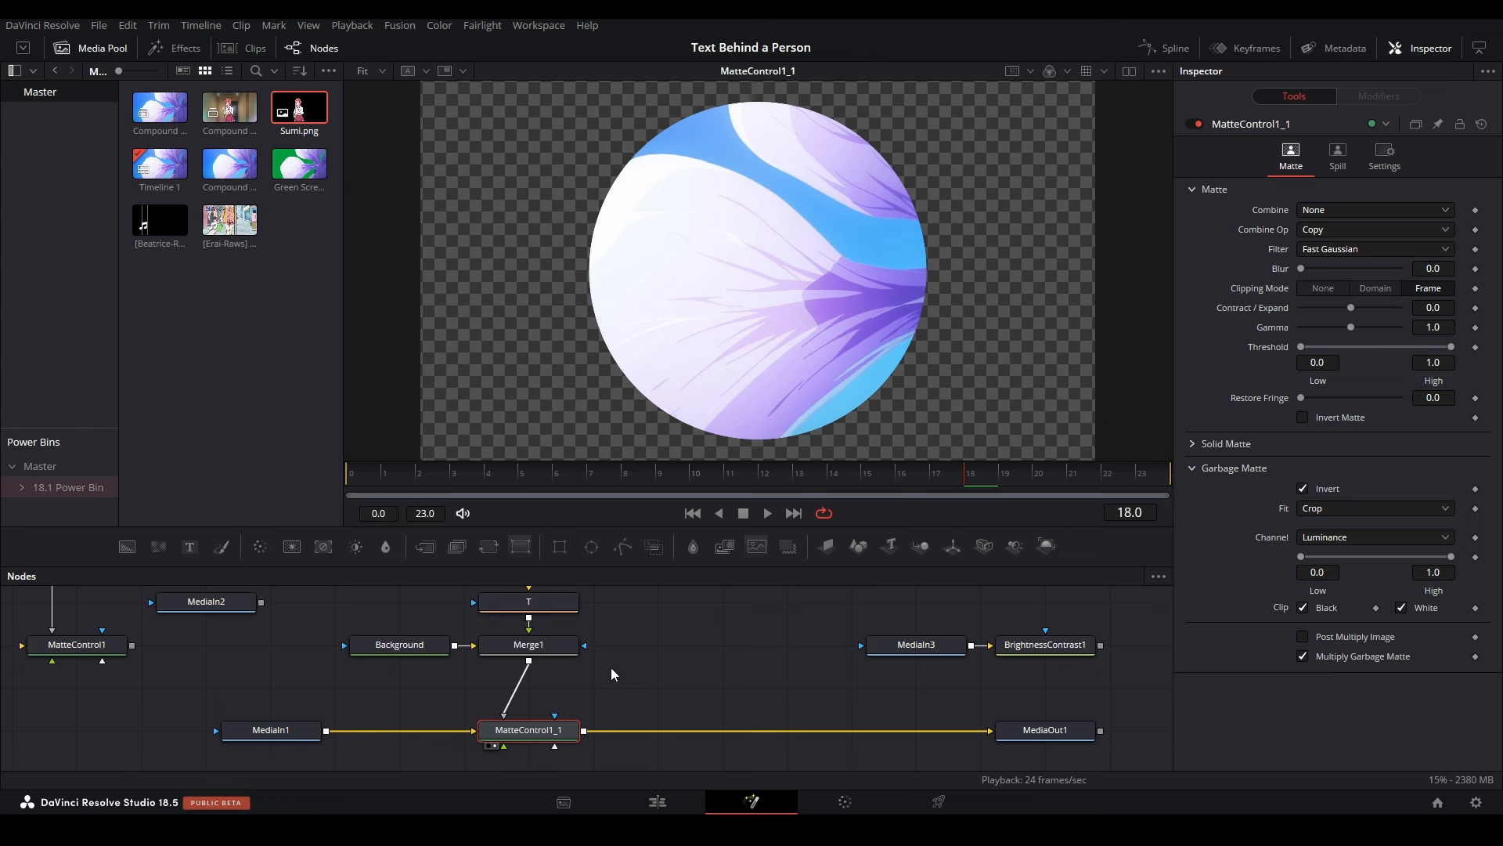
Step: Disconnect Merge1 from the garbage matte input of MatteControl1_1
click(611, 668)
drag(612, 662, 628, 609)
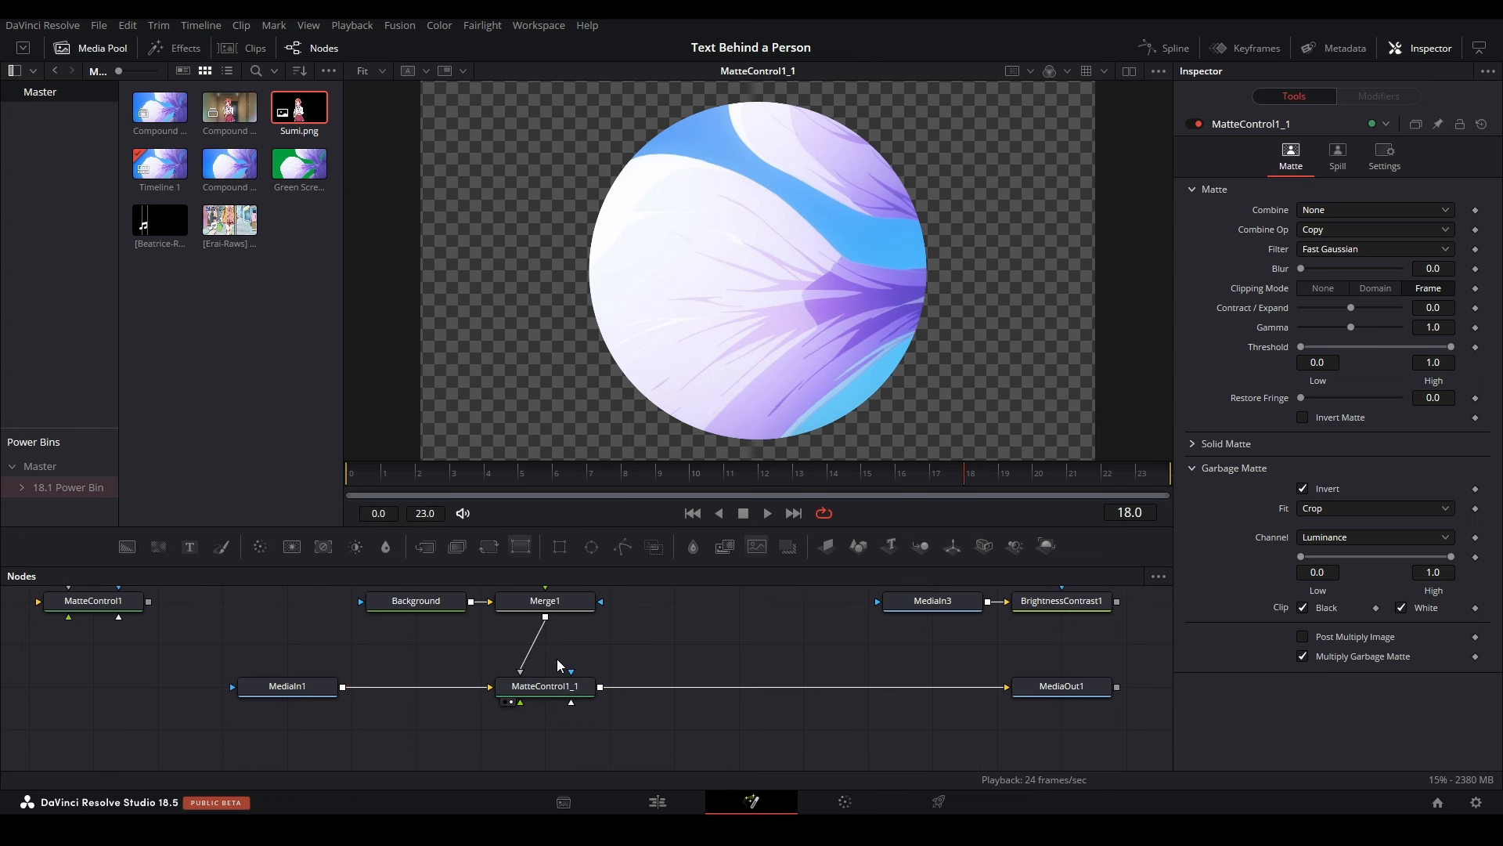
click(525, 662)
drag(519, 668, 584, 633)
scroll(520, 680, up, 2)
scroll(491, 698, down, 1)
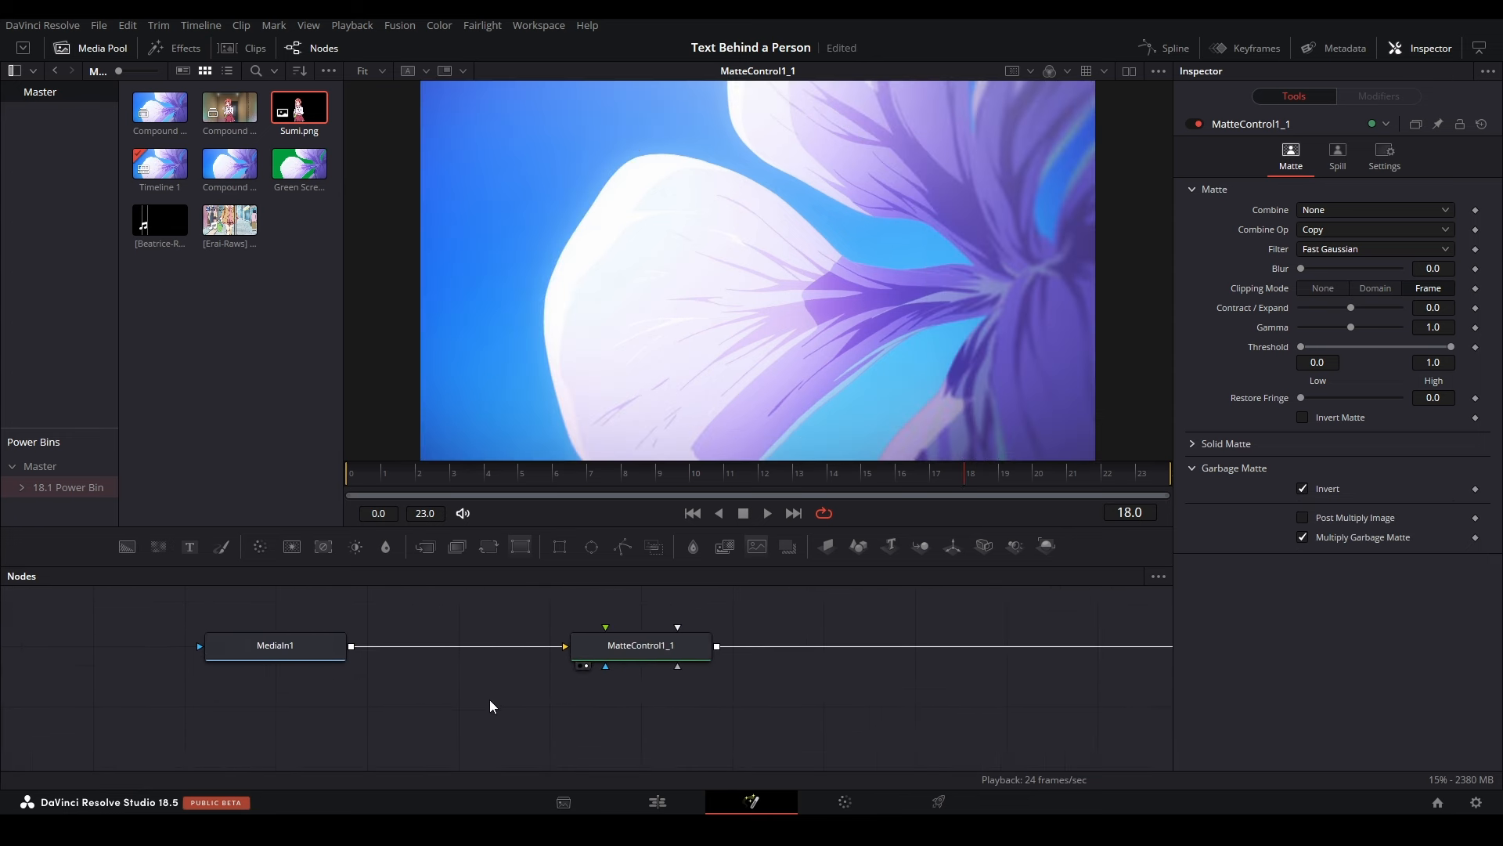
Step: Add a Luma Keyer node fed by MediaIn1 and preview its luminance key
key(shift+space)
text(luma)
key(Return)
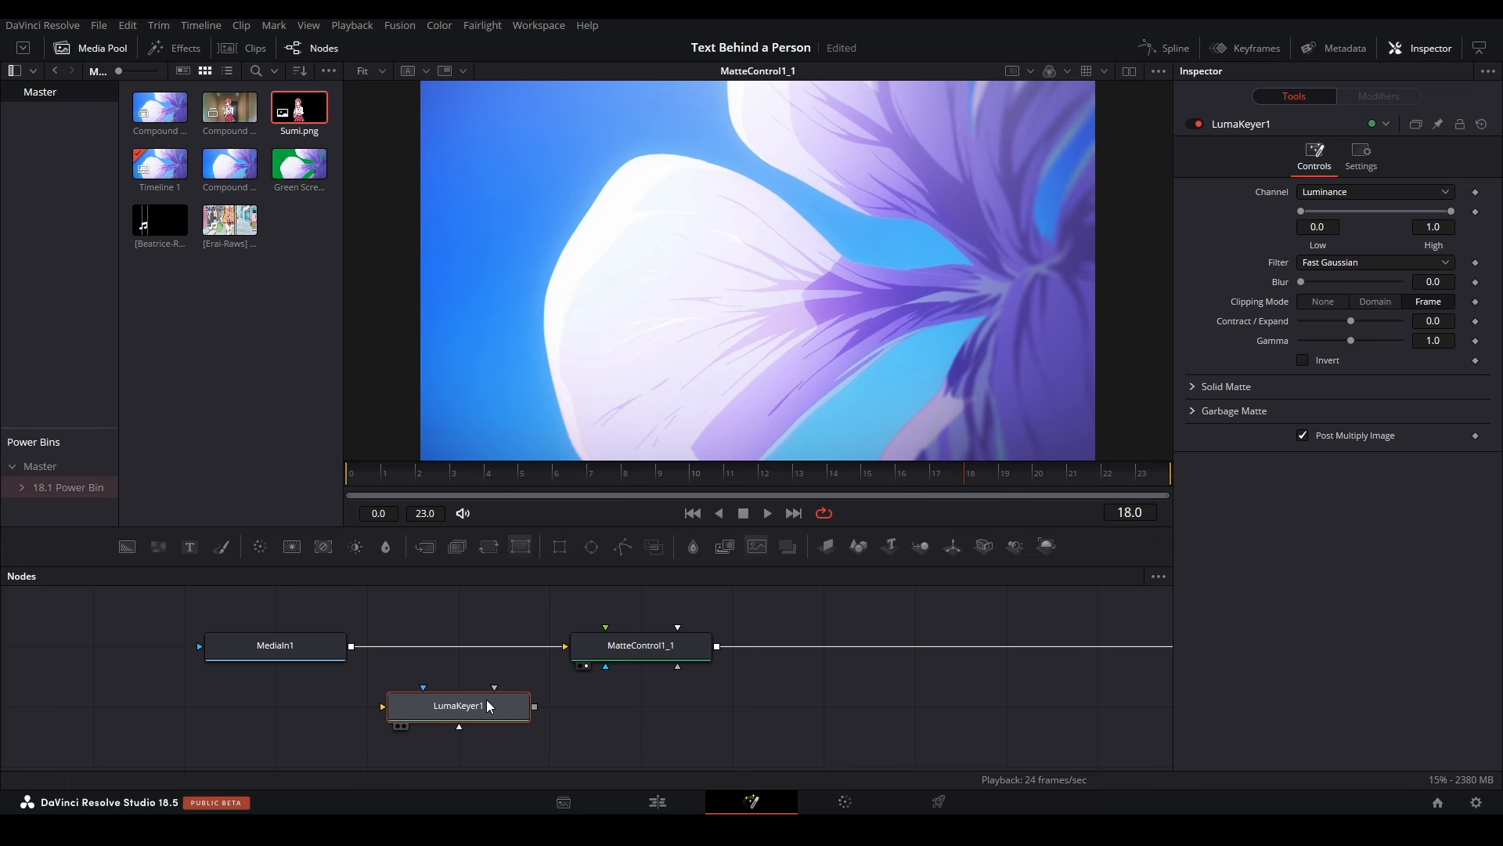
drag(352, 647, 382, 707)
key(1)
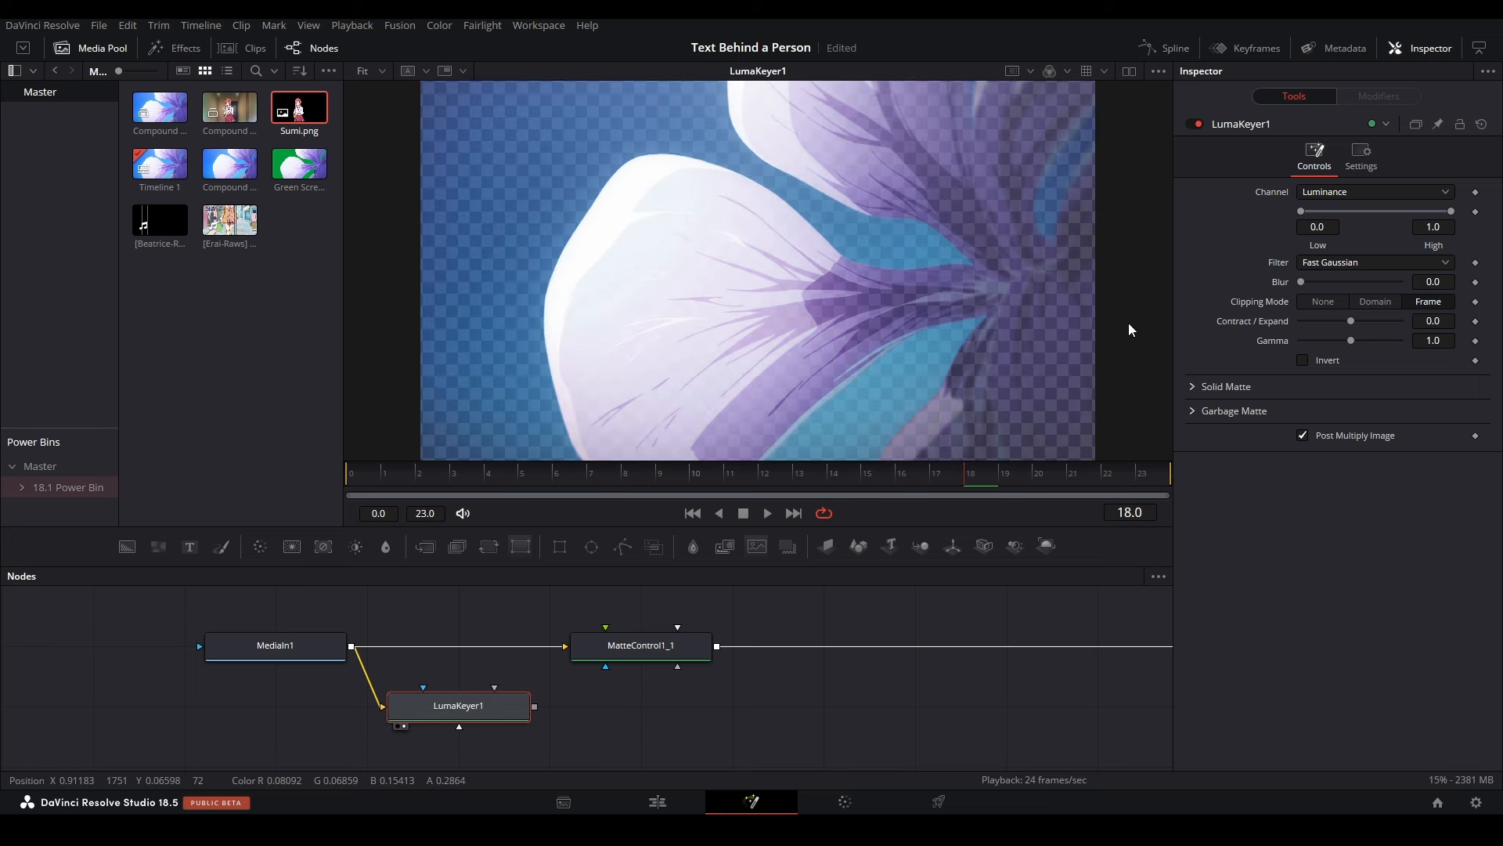
Step: Try out the Luma Keyer's low and high luminance range, and delete the node
mouse_move(1297, 209)
mouse_down()
mouse_move(1443, 213)
mouse_move(1291, 212)
mouse_up()
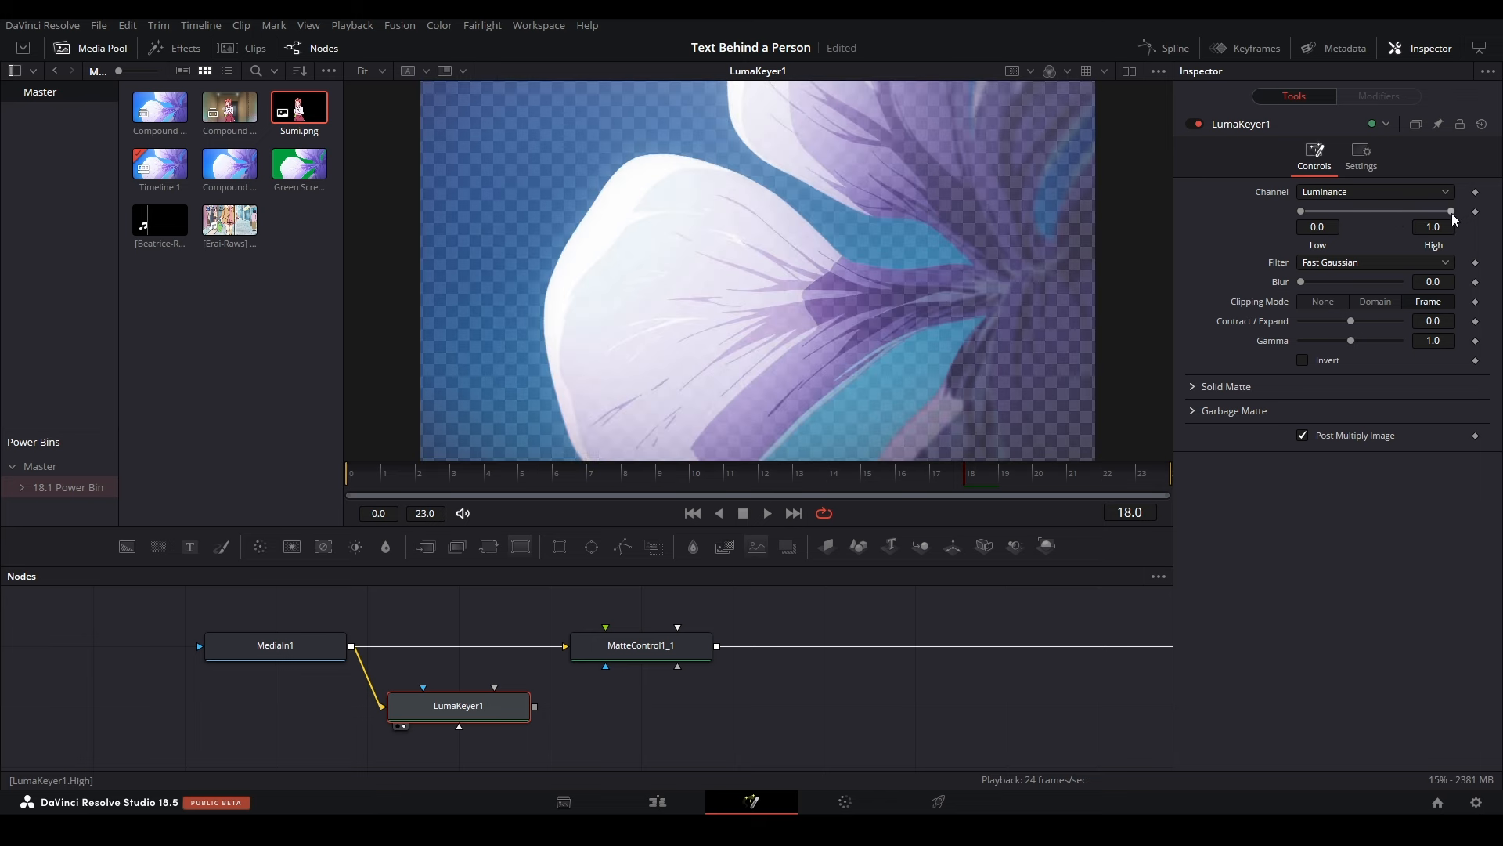
mouse_move(1452, 220)
mouse_down()
mouse_move(1325, 196)
mouse_move(1384, 218)
mouse_move(1477, 221)
mouse_up()
drag(1300, 212, 1155, 221)
key(Delete)
Step: Bring the paint overlays.mp4 clip into the node graph above MatteControl1_1 and preview it
drag(558, 652, 574, 710)
scroll(489, 626, down, 2)
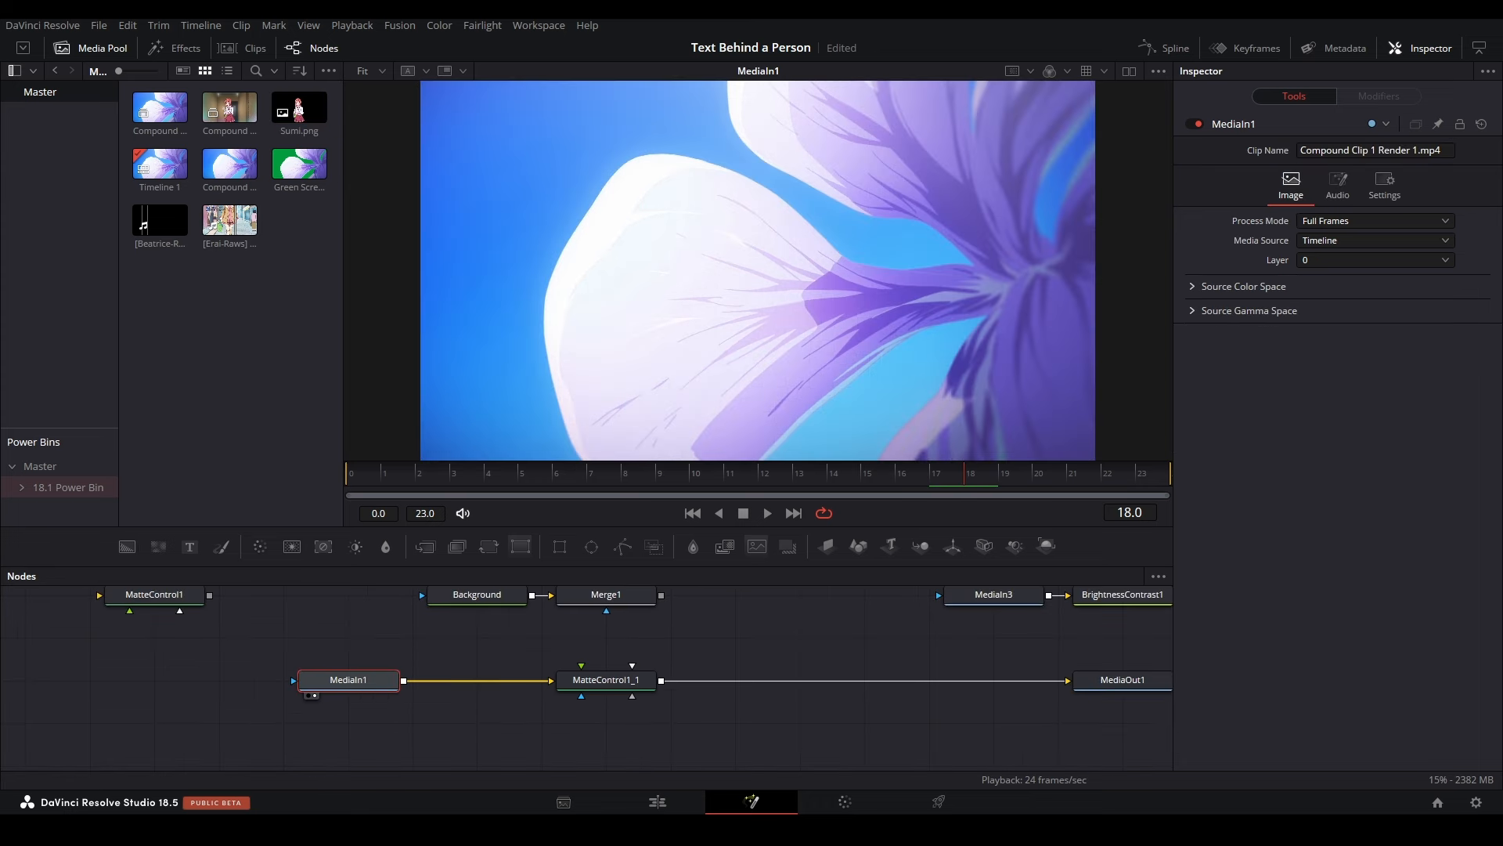
mouse_move(333, 461)
mouse_down()
mouse_move(341, 618)
mouse_move(364, 635)
mouse_up()
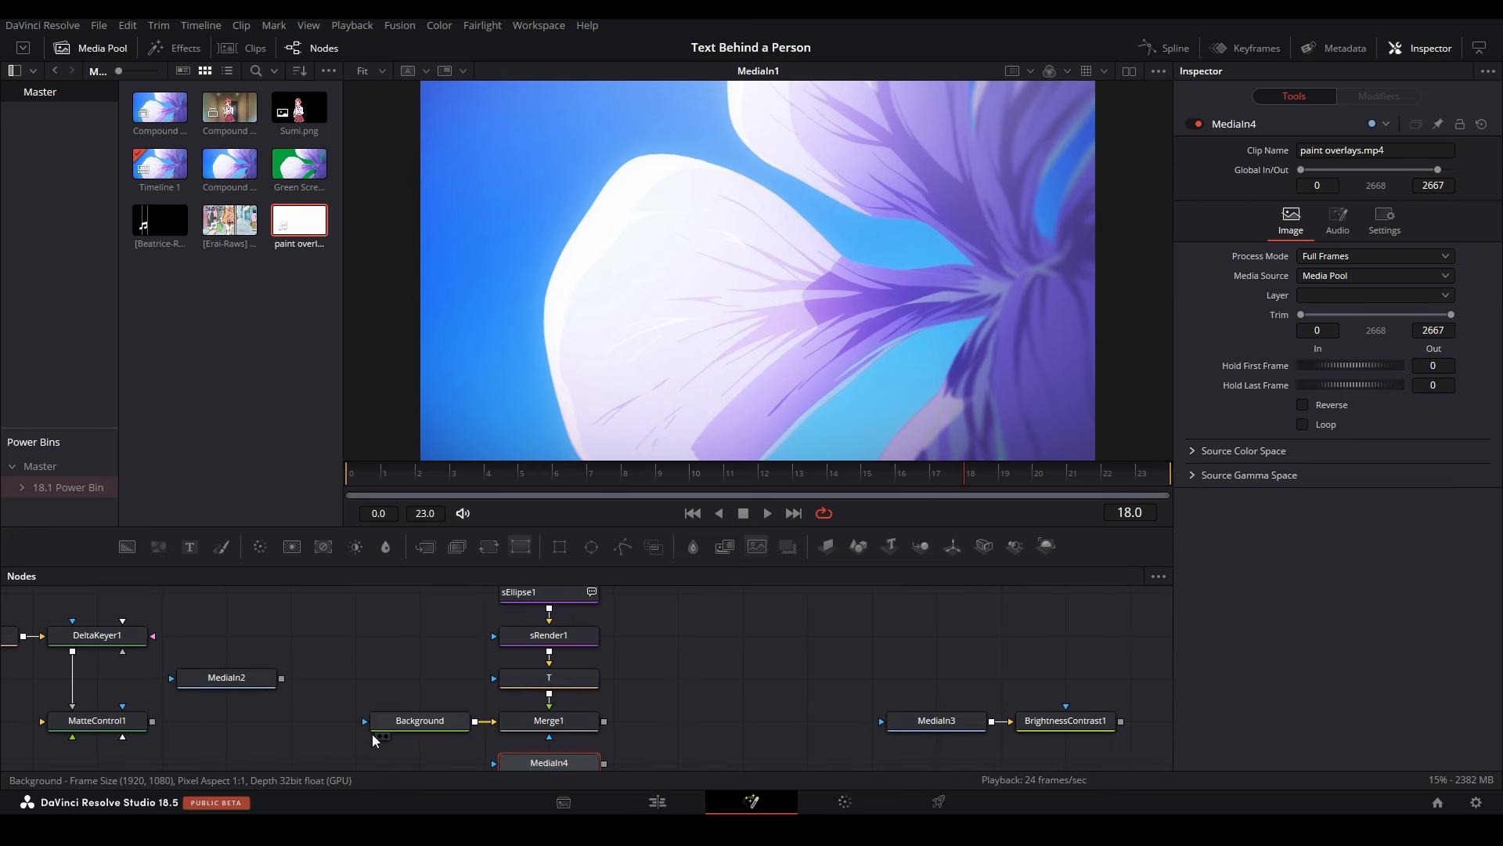
drag(372, 735, 605, 678)
scroll(542, 665, up, 3)
click(542, 664)
key(1)
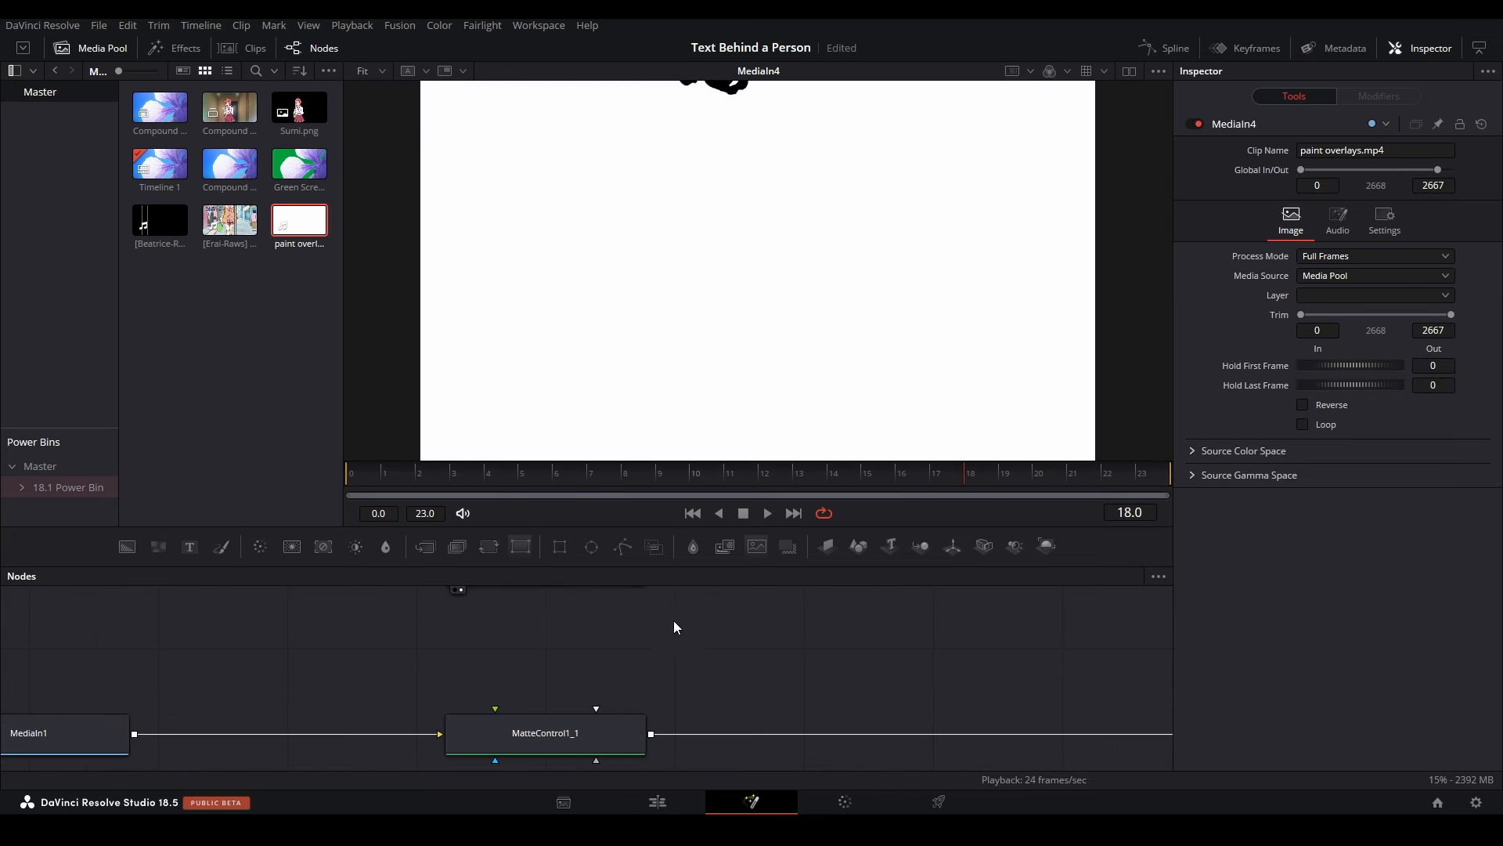
Step: Trim the paint overlays clip to start at frame 1082 and check the paint strokes up to frame 18
key(space)
scroll(587, 665, up, 3)
click(570, 703)
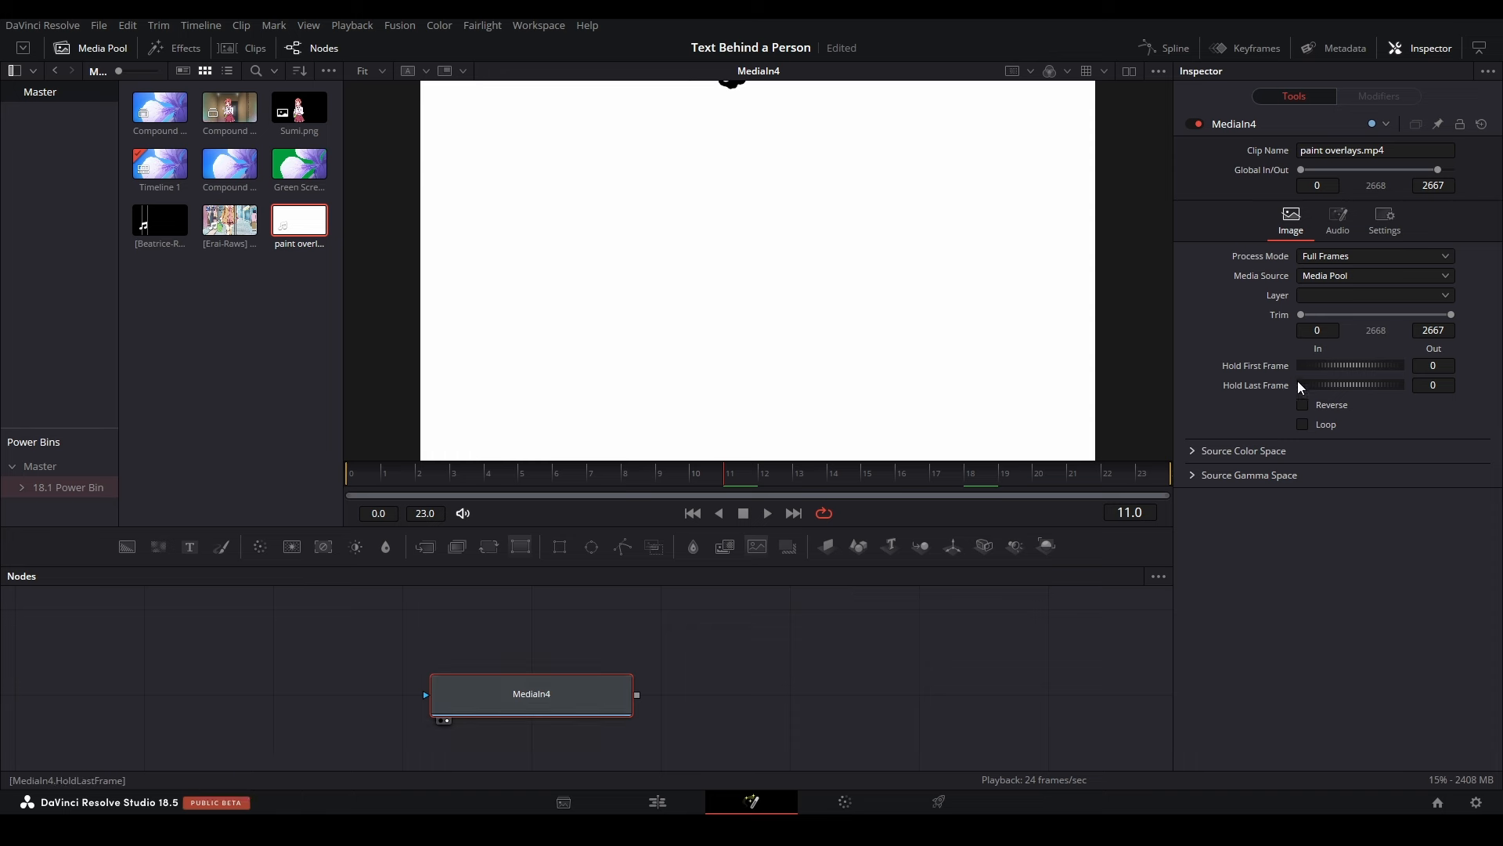
mouse_move(1300, 315)
mouse_down()
mouse_move(1377, 315)
mouse_move(1345, 313)
mouse_move(1358, 316)
mouse_up()
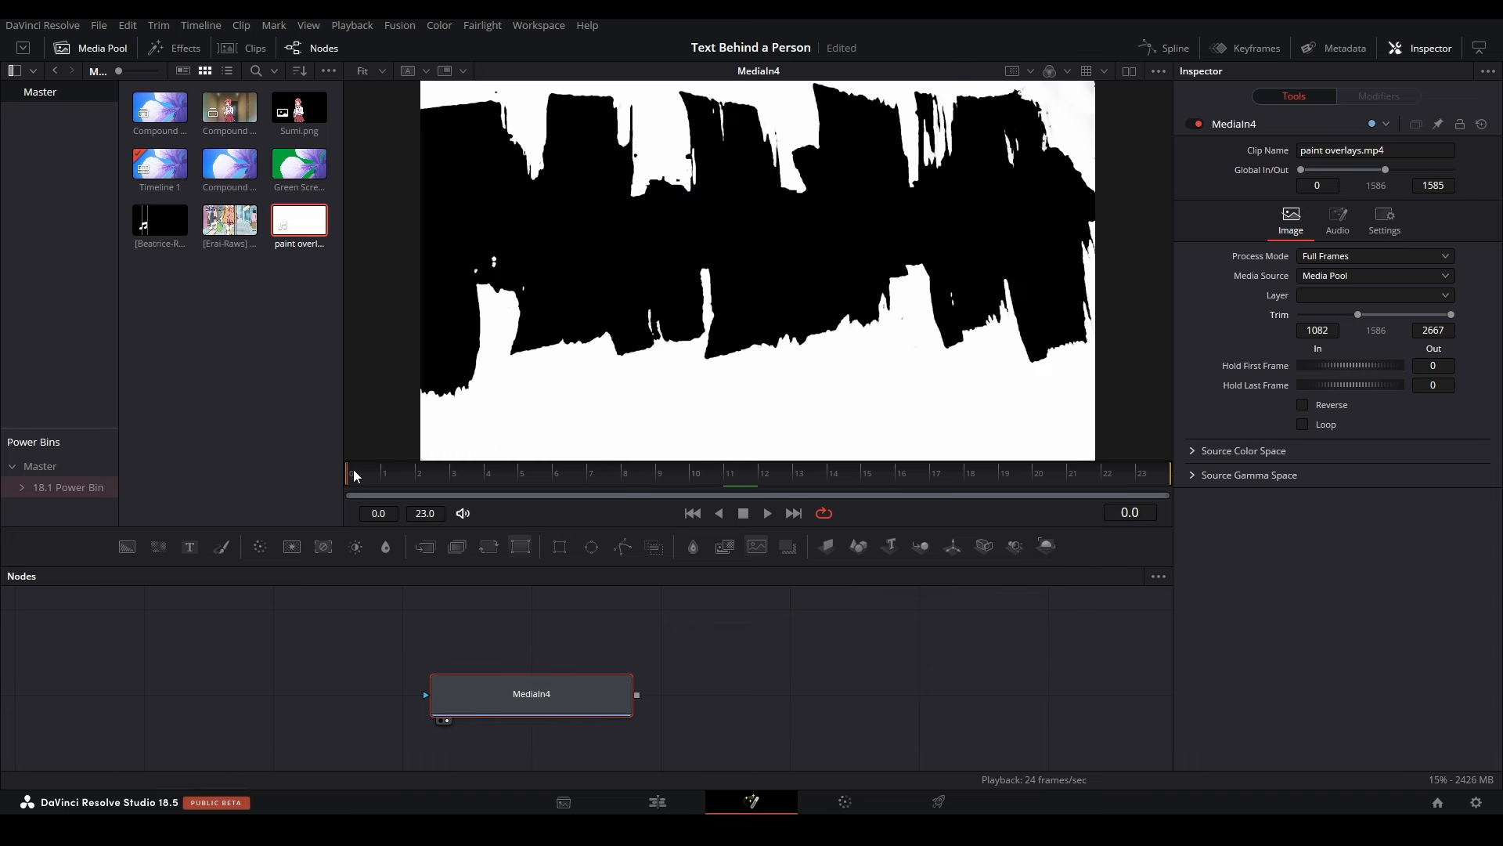
drag(354, 475, 969, 474)
scroll(578, 673, down, 2)
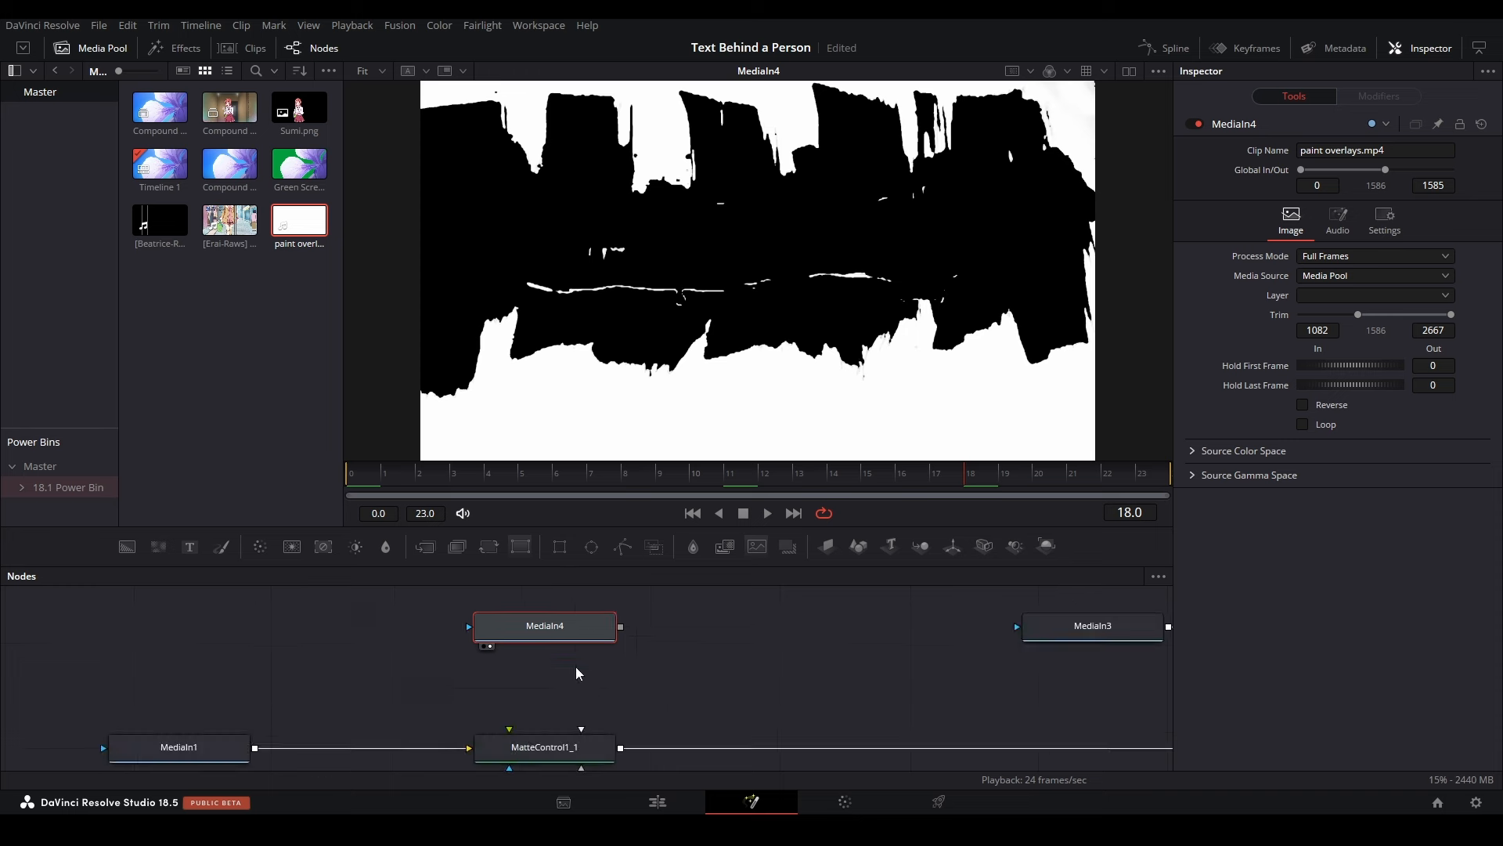
Step: Connect MediaIn4 to MatteControl1_1 as the garbage matte, and compare the source clip with the masked result
click(579, 732)
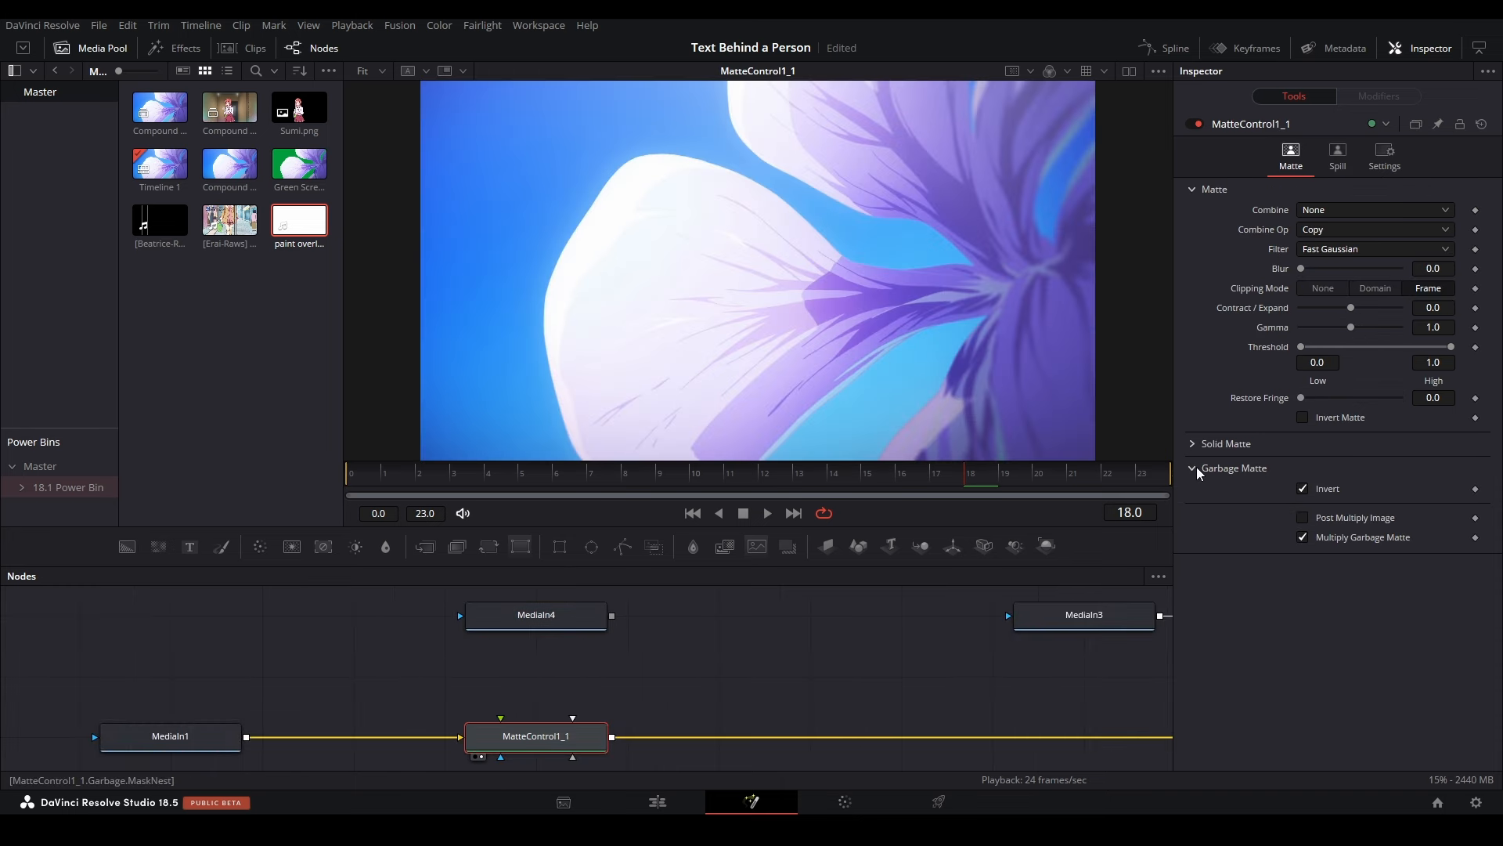
drag(615, 614, 580, 738)
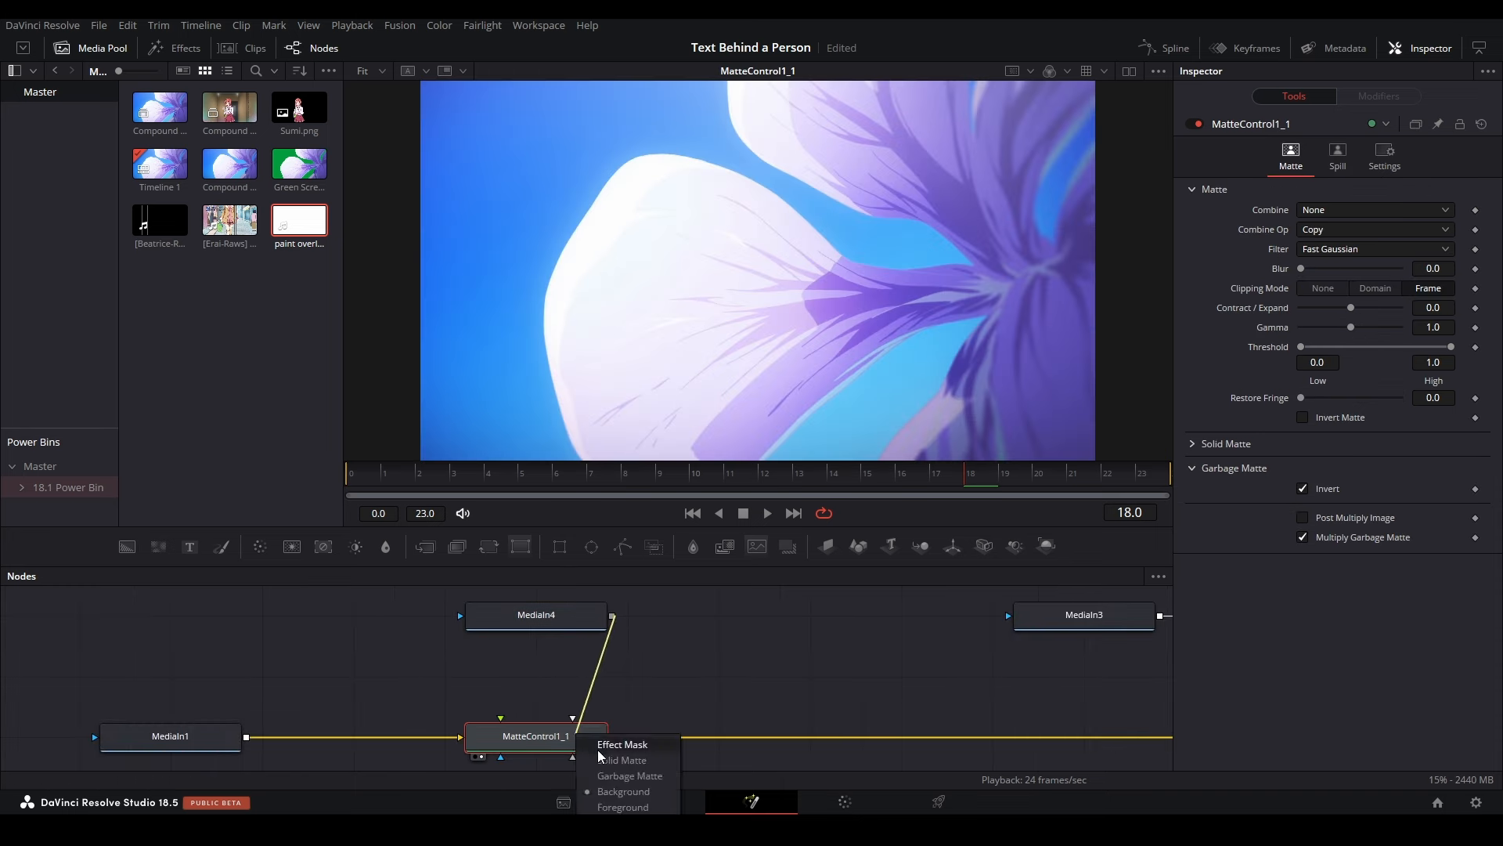
click(627, 775)
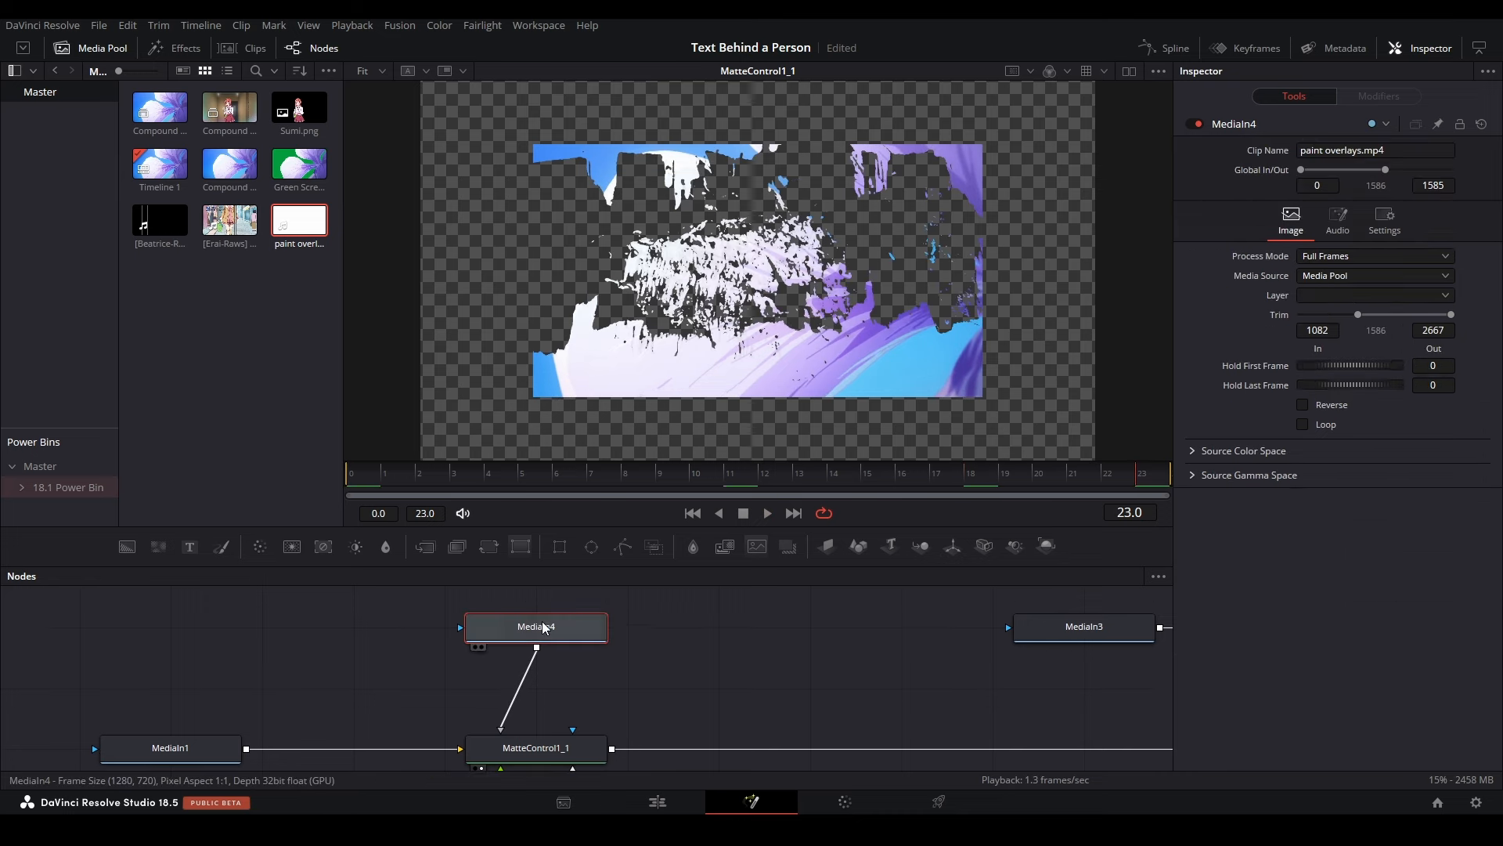
key(1)
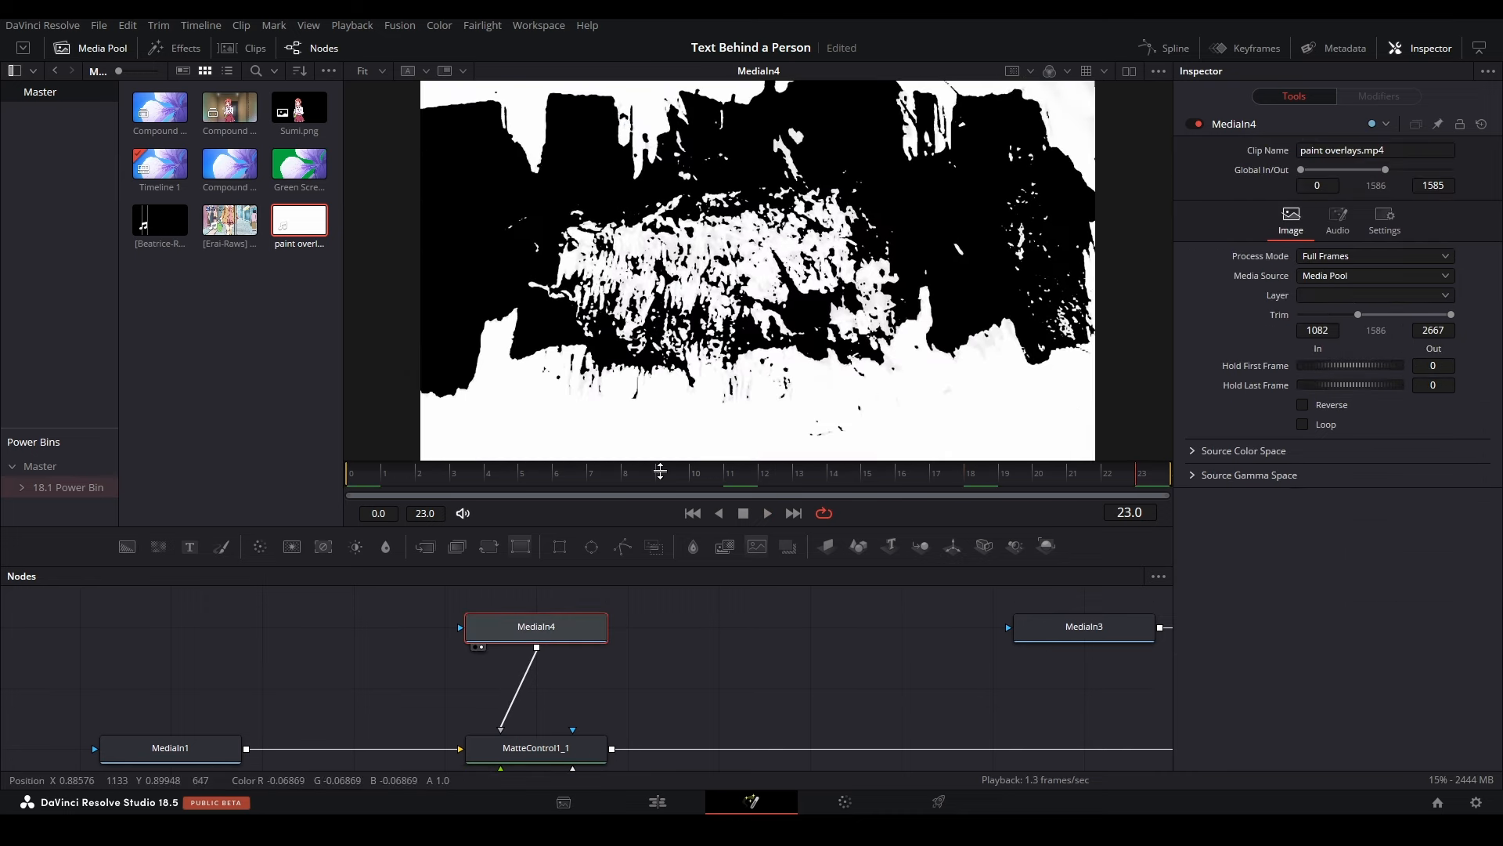
click(558, 739)
key(1)
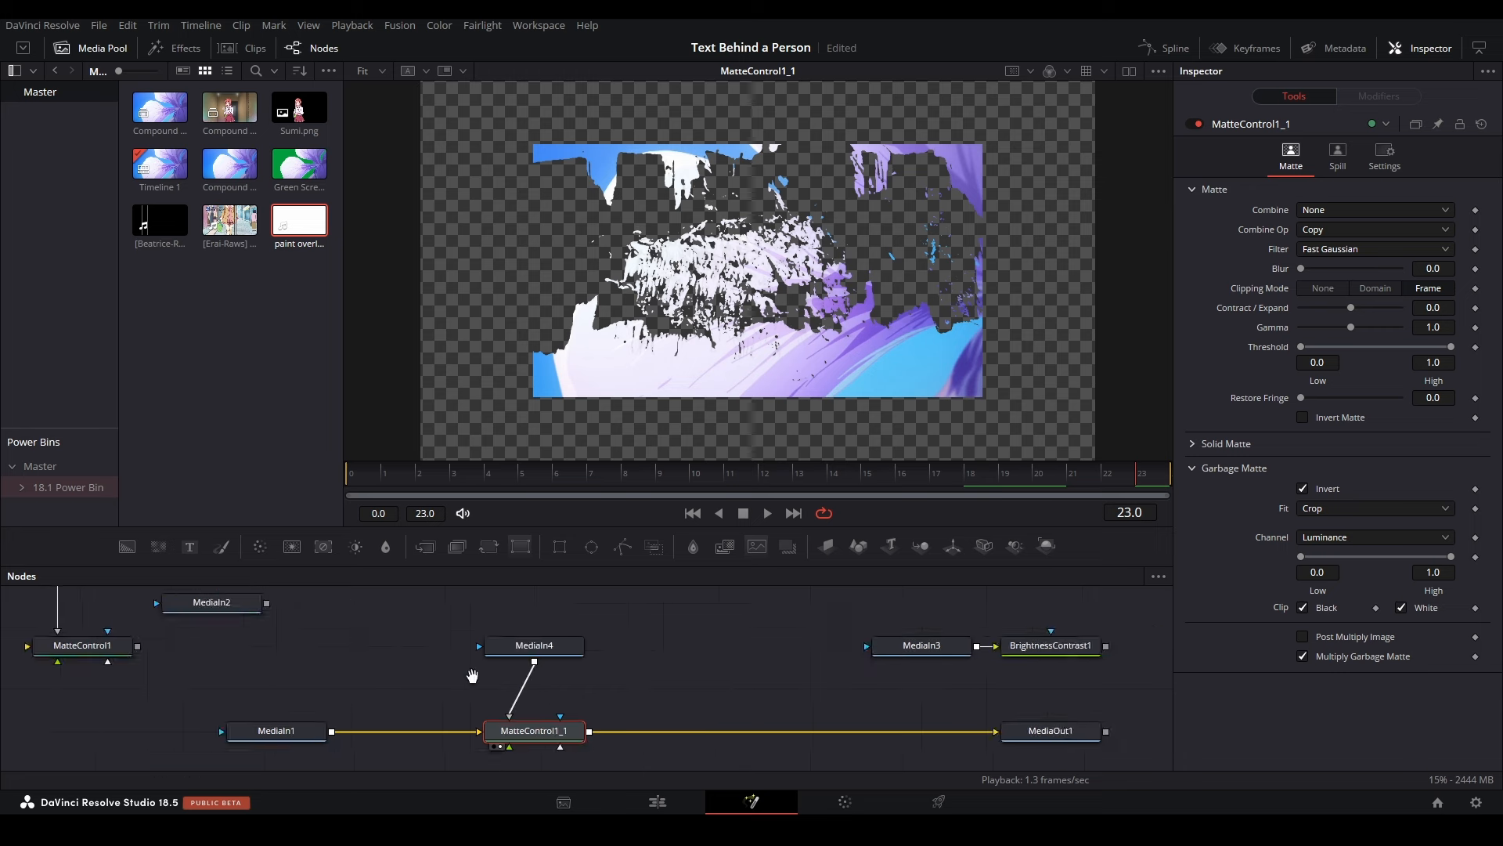
Step: Insert a 1920 by 1080 Resize node between MediaIn4 and MatteControl1_1, and preview the MediaIn4 paint footage
scroll(595, 689, down, 2)
click(640, 652)
key(shift+space)
text(resi)
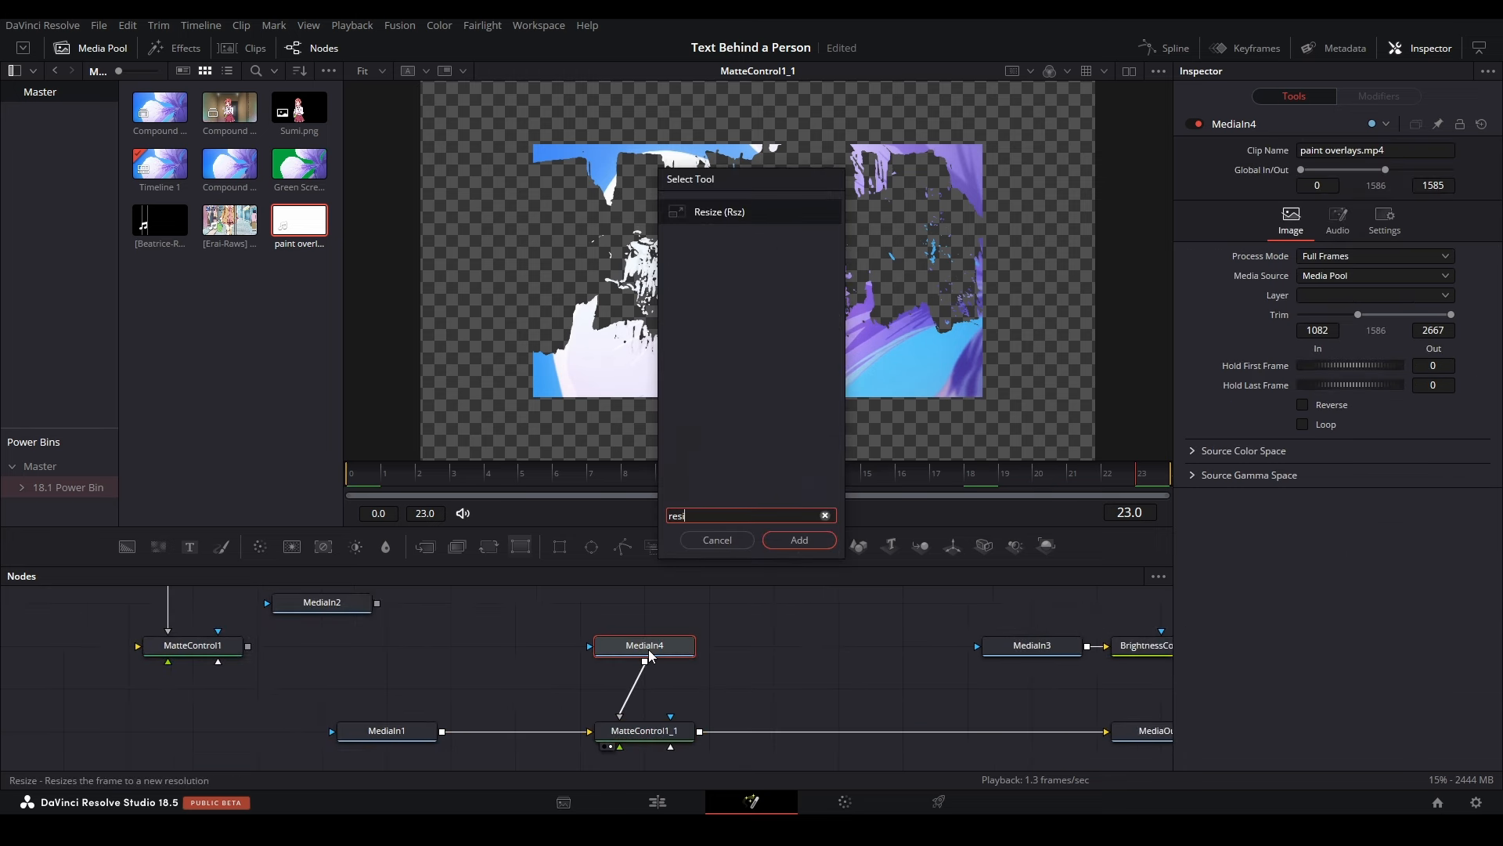
key(Return)
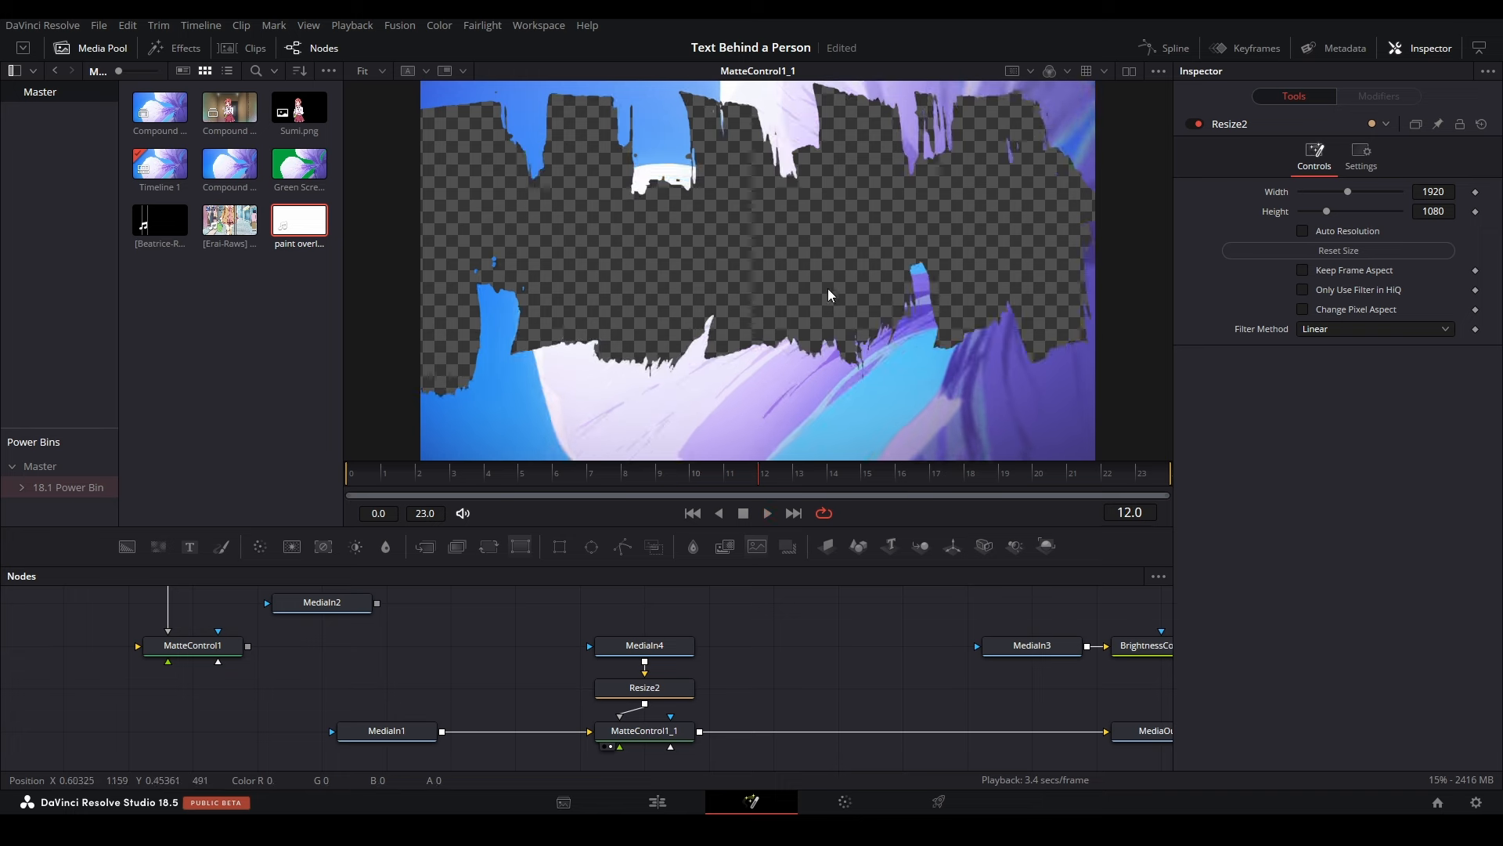
click(669, 642)
key(1)
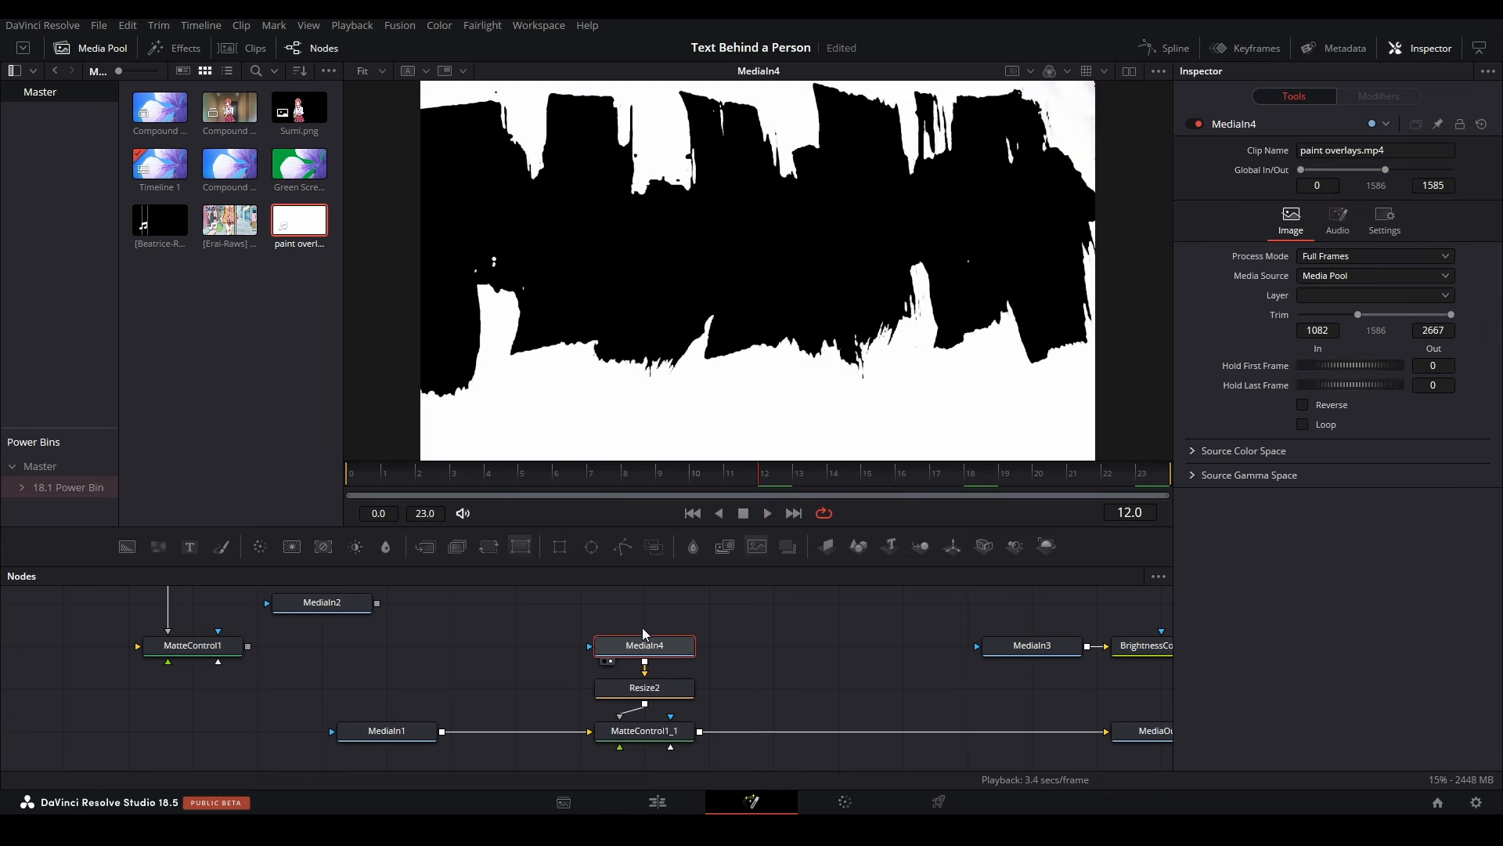
Step: Compare the MediaIn4 paint footage with the masked MatteControl1_1 output at frame 12
click(644, 730)
key(1)
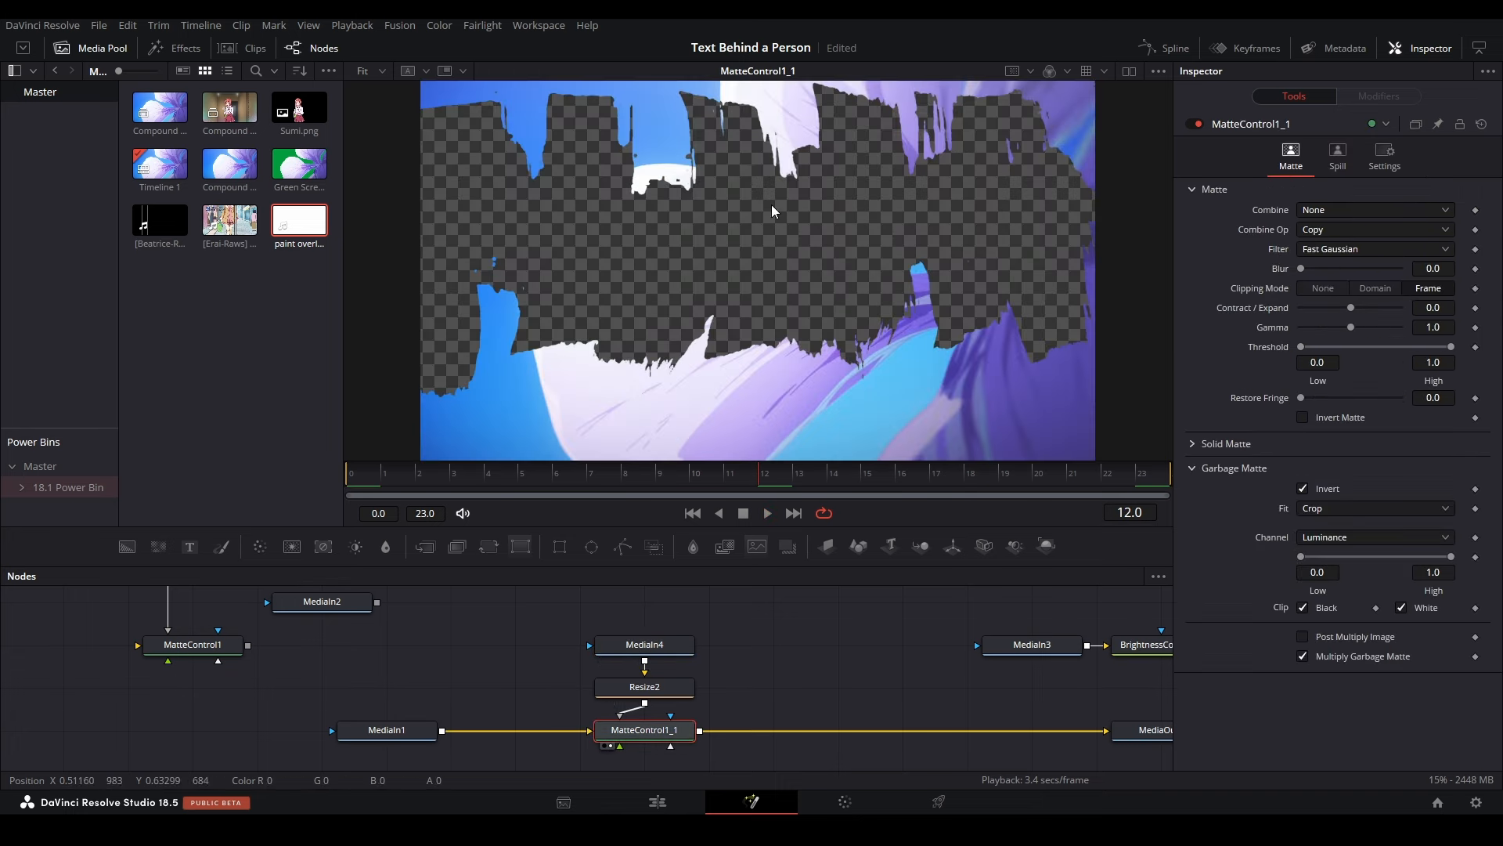
click(658, 649)
key(1)
click(652, 728)
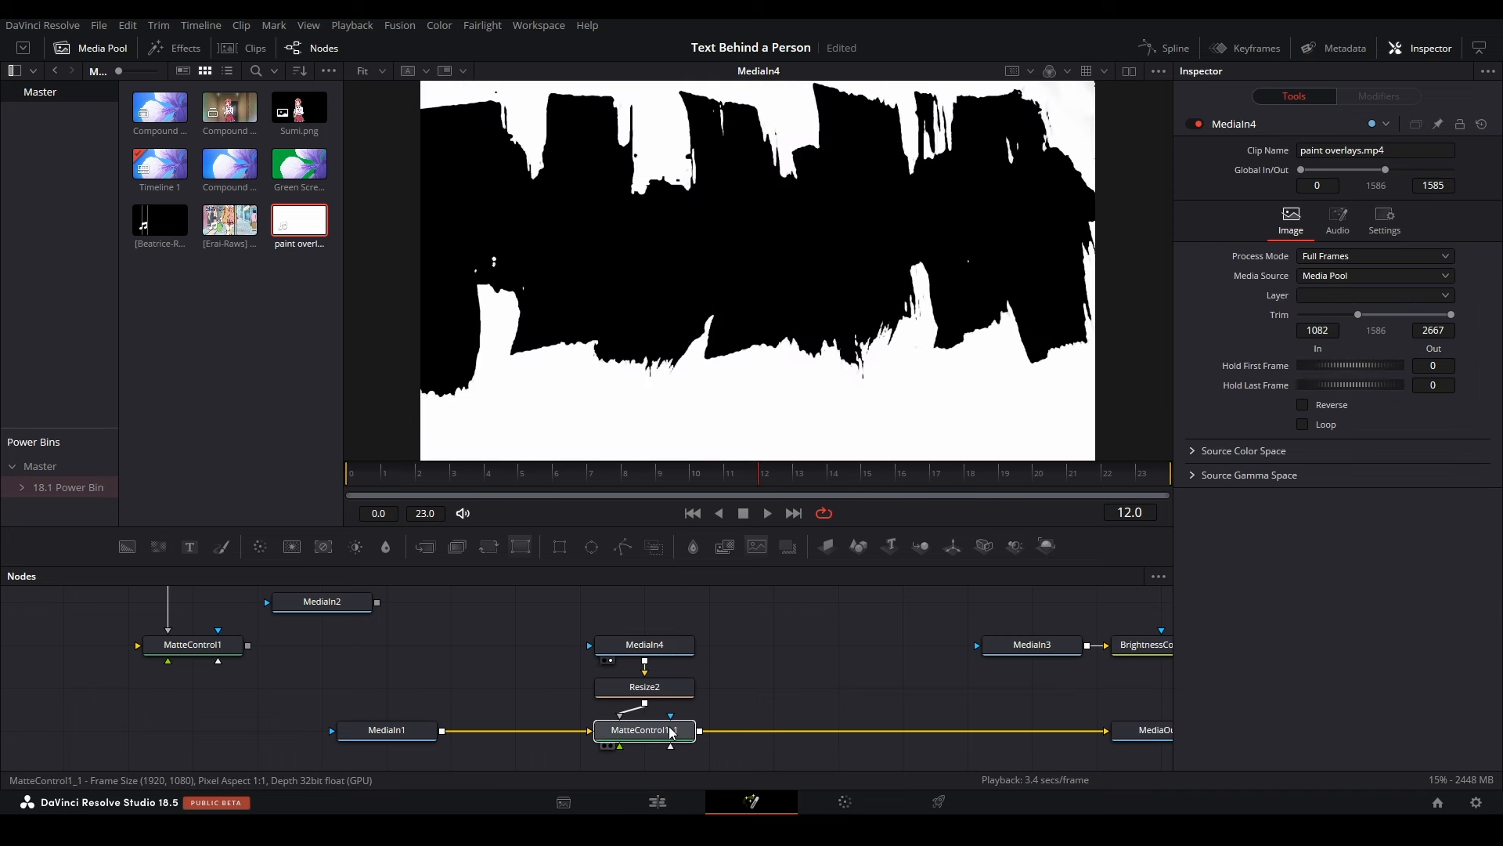
key(1)
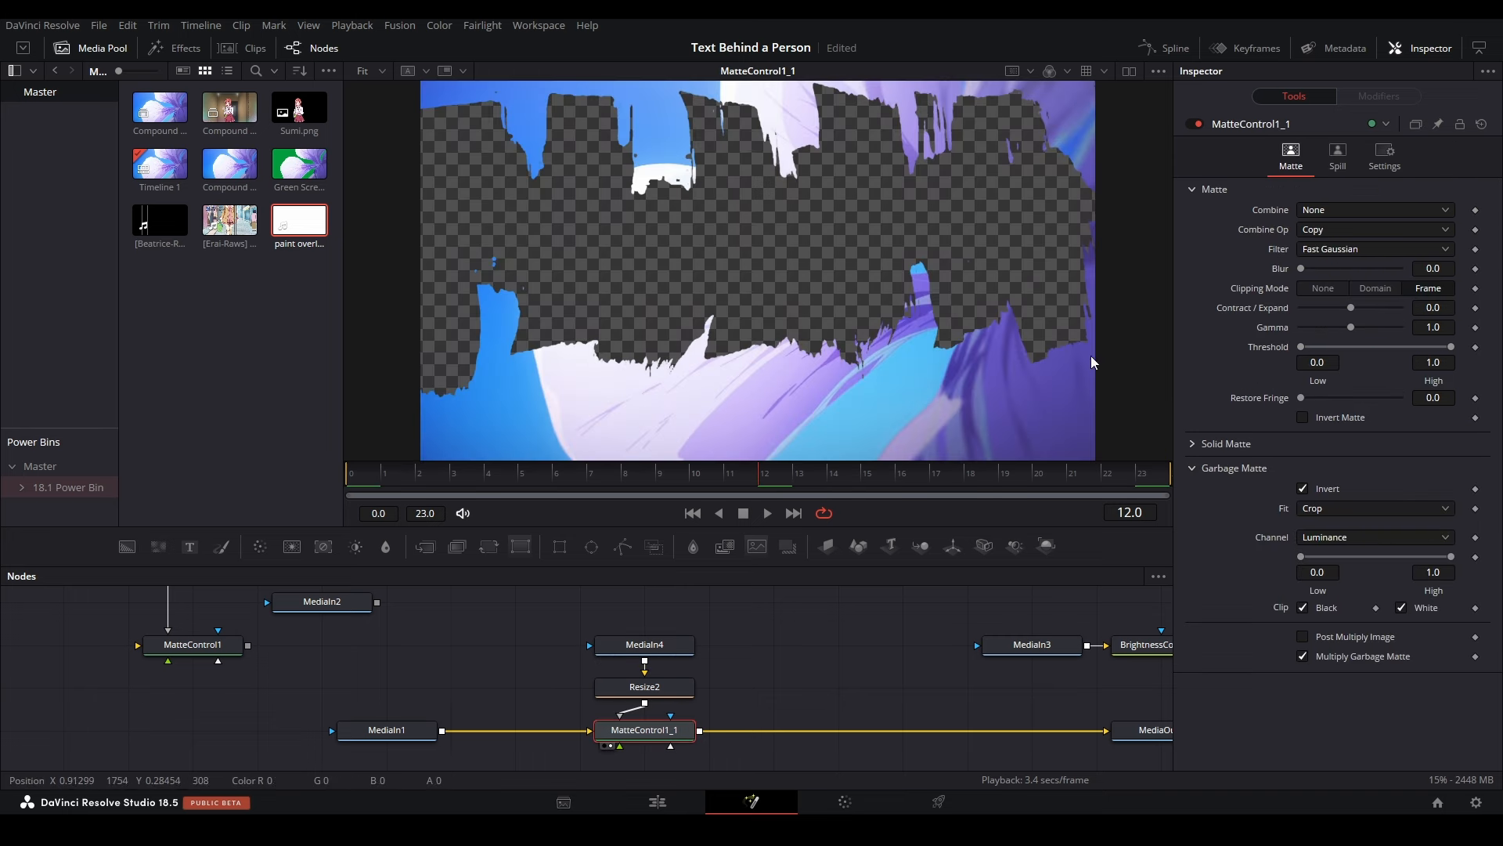
Step: Try MatteControl1_1's garbage matte without Invert, compare it with the MediaIn4 footage, and restore Invert
click(1304, 489)
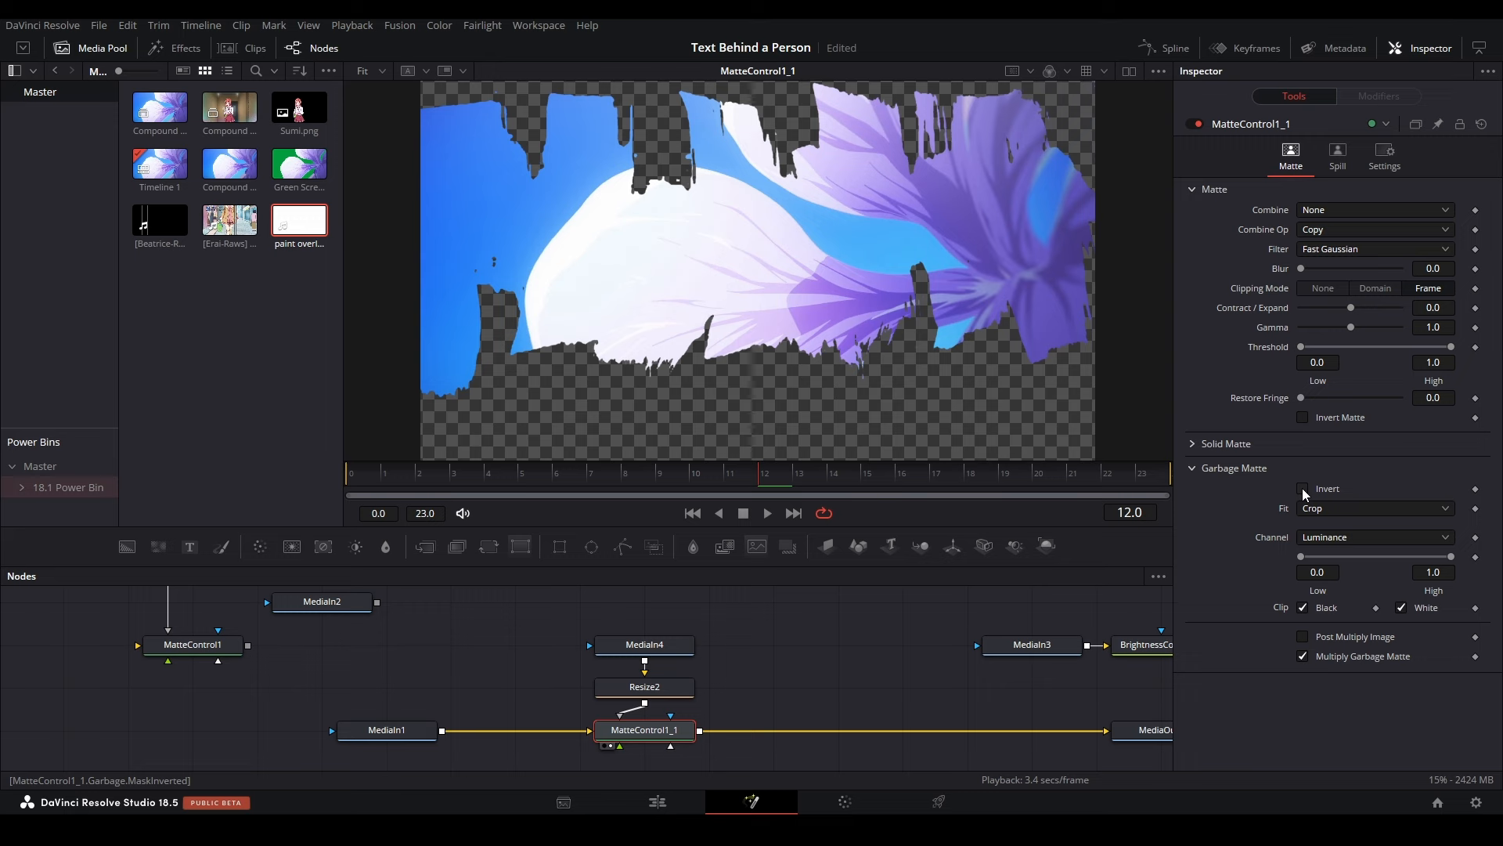
click(644, 644)
key(1)
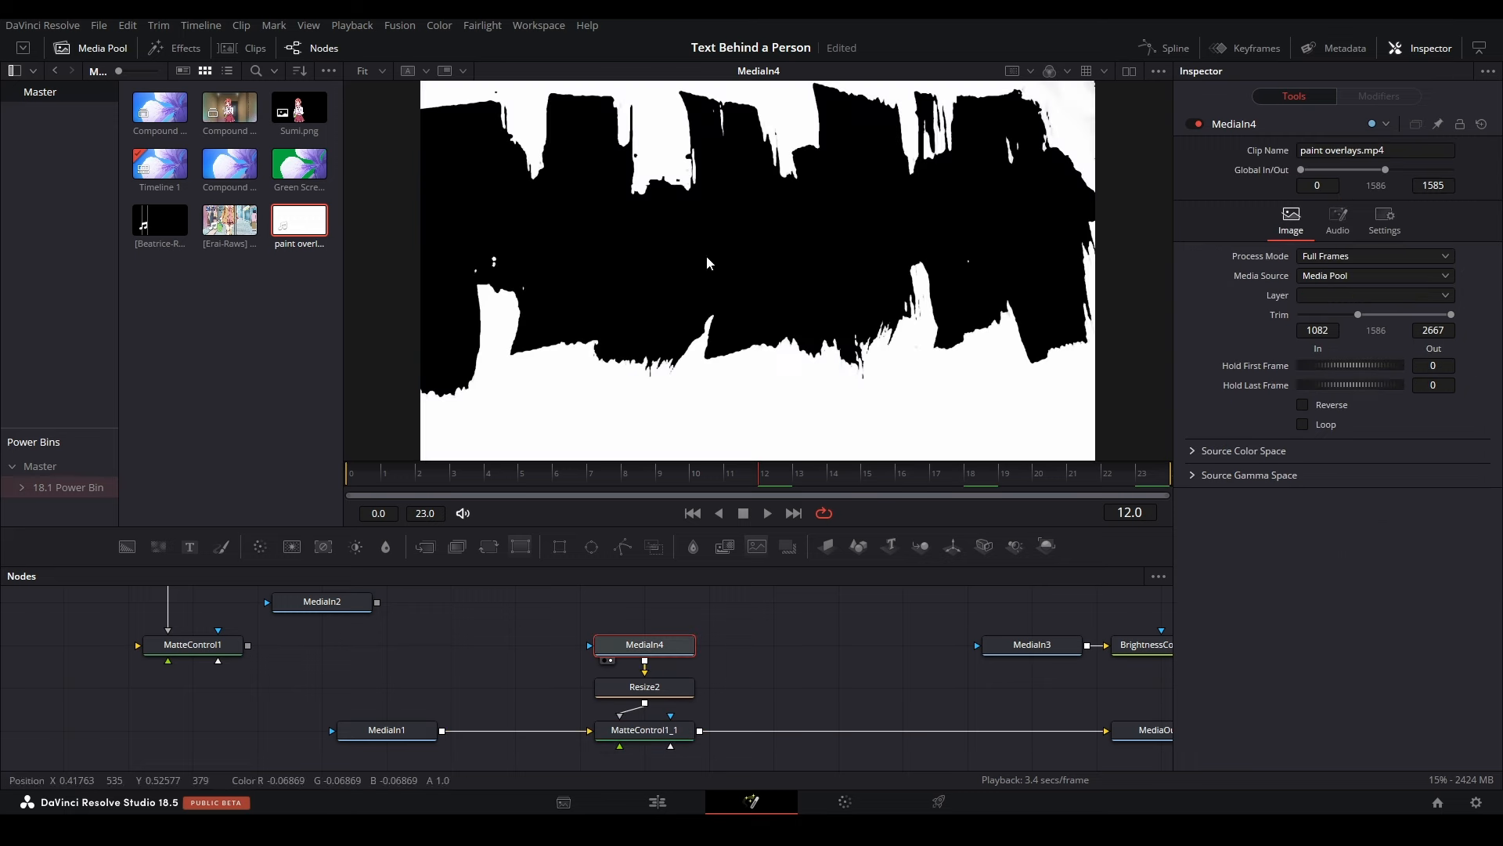
click(671, 727)
key(1)
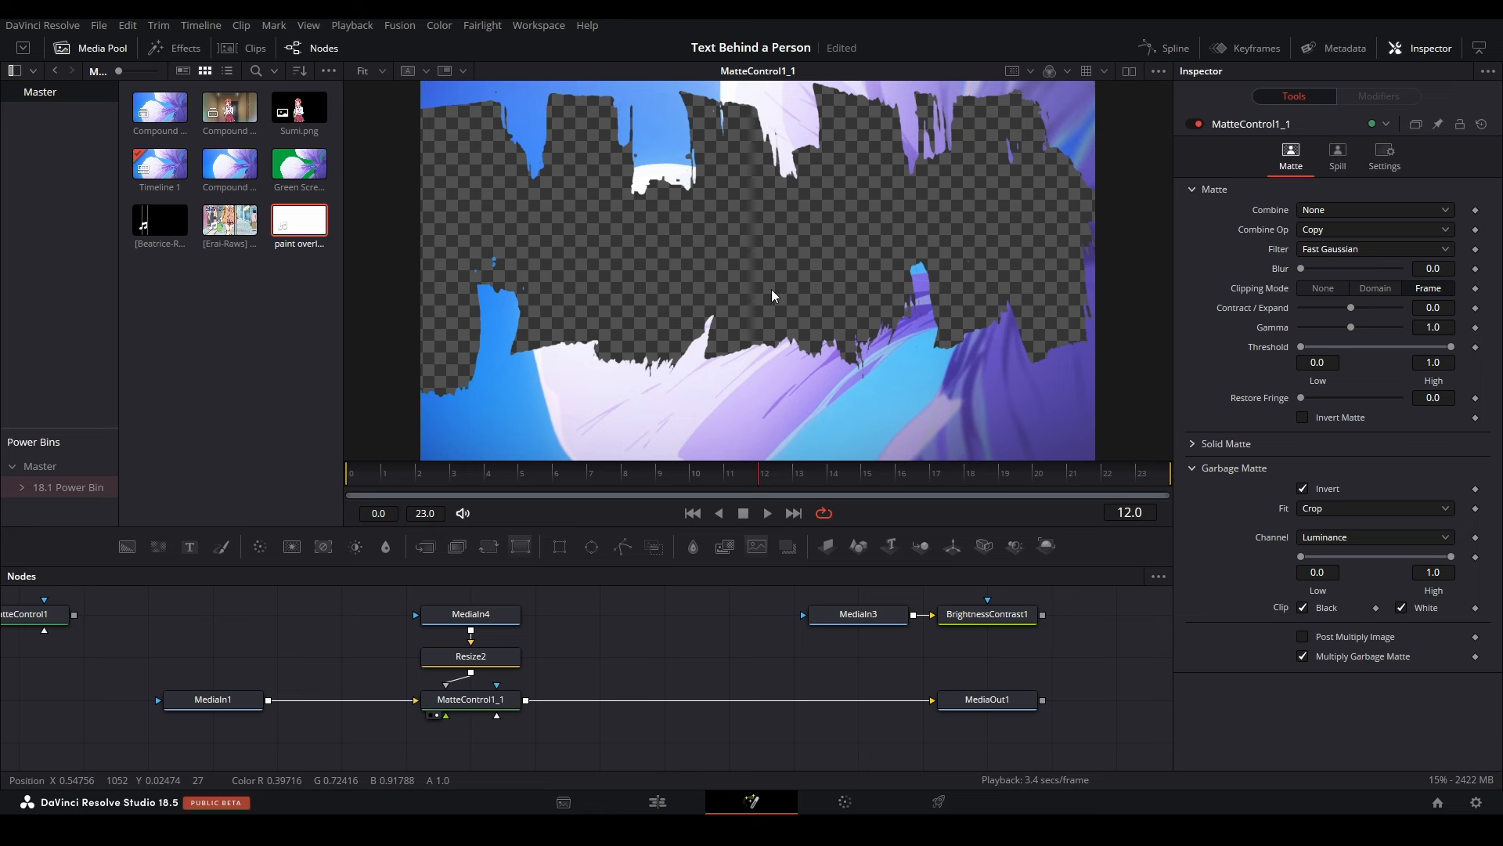
Step: Preview MediaOut1, then extract MediaIn4, Resize2 and MatteControl1_1 from the MediaIn1-to-MediaOut1 chain and place them beneath Merge1
click(985, 700)
key(1)
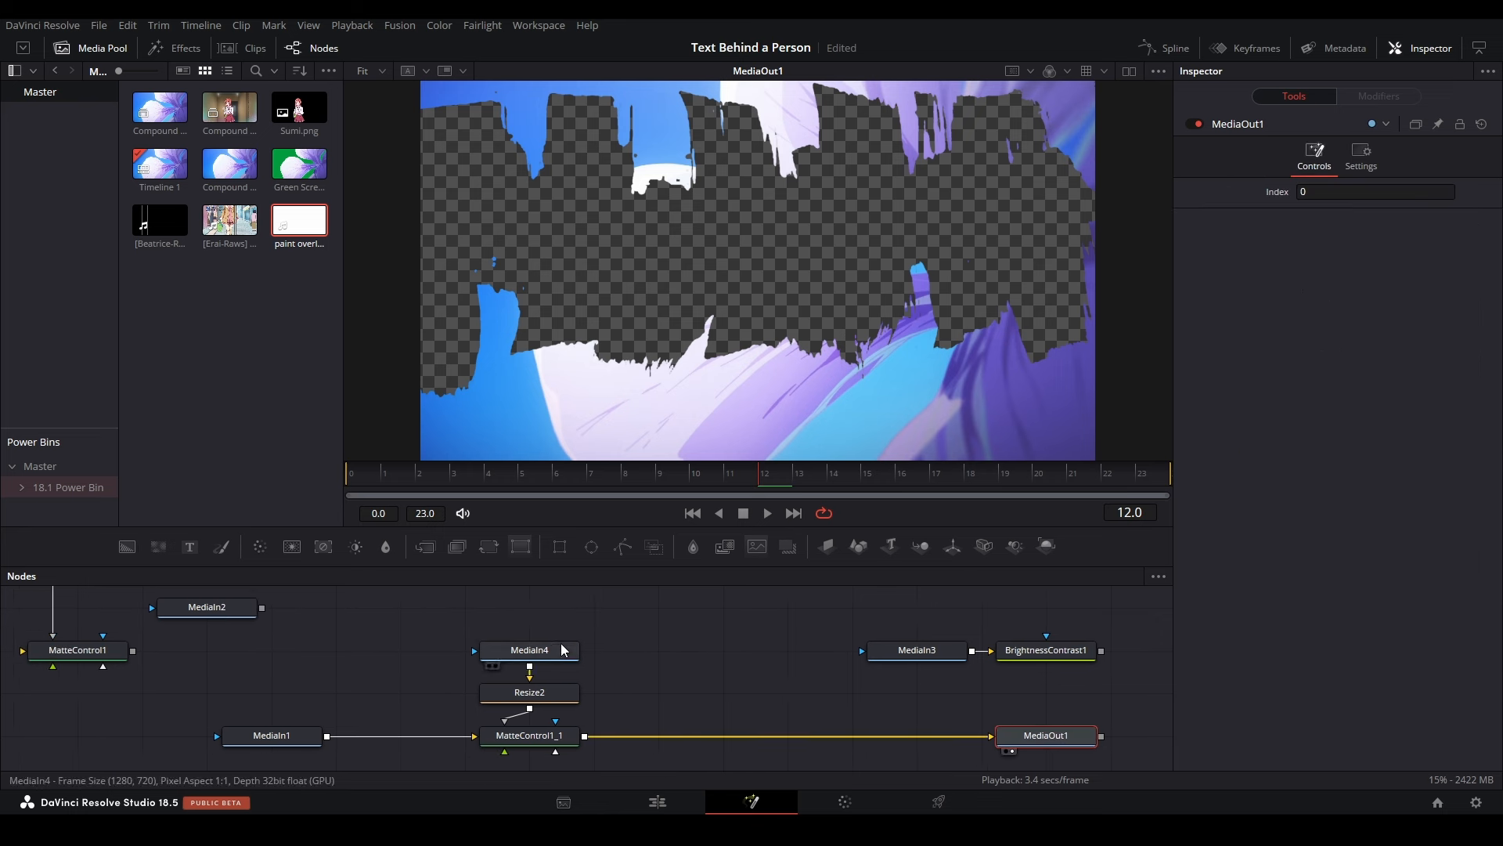
drag(595, 630, 679, 672)
click(940, 702)
scroll(678, 671, down, 3)
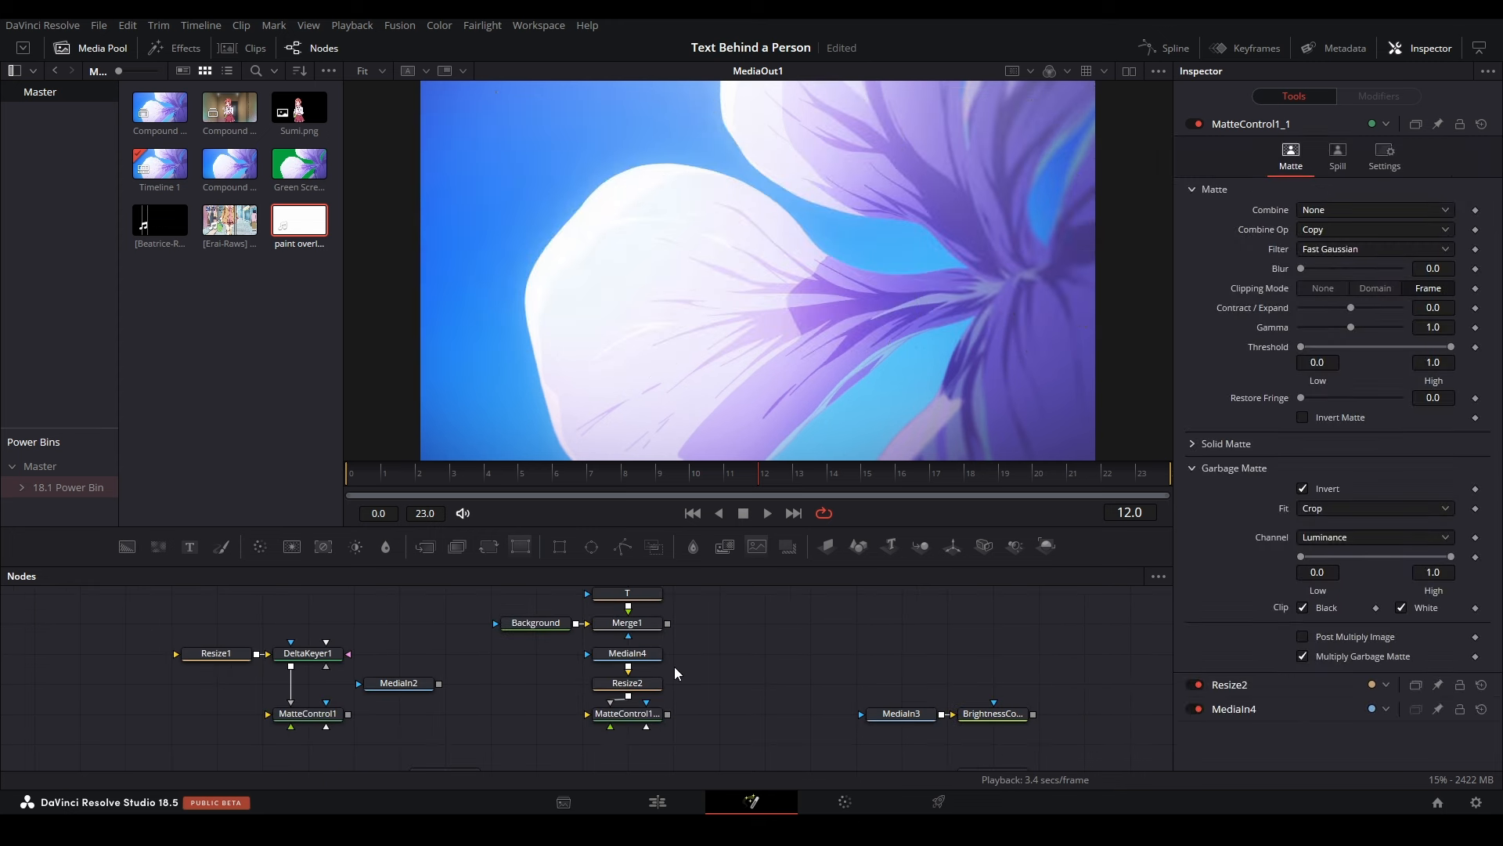